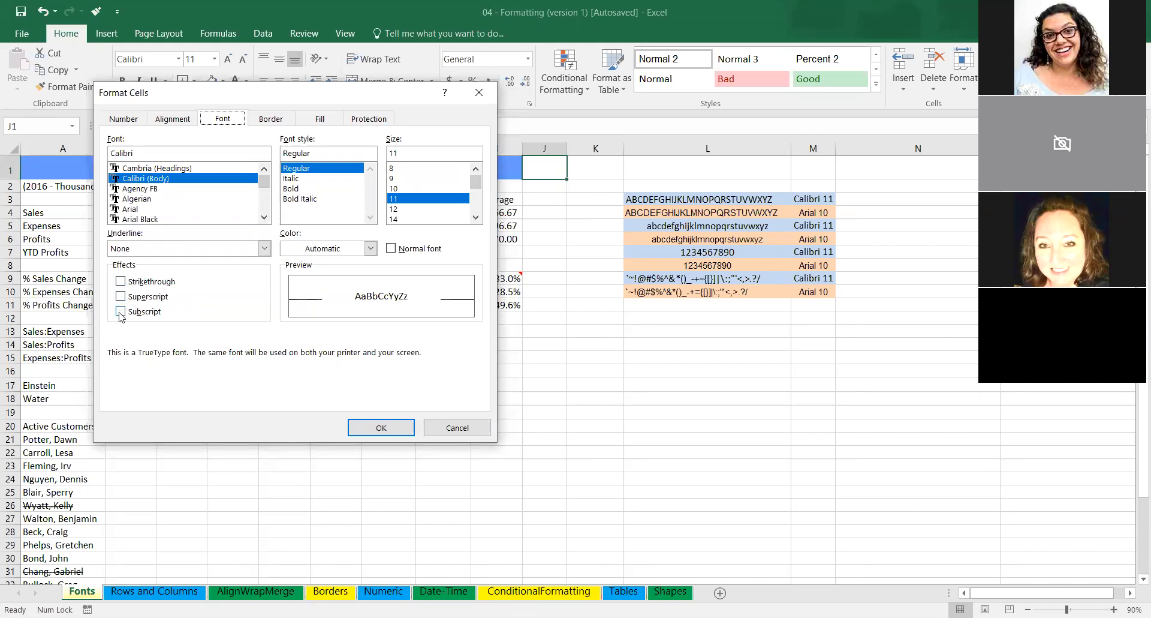
Close the font settings and examine the superscript and subscript in the Einstein and Water formulas in column B.
{"action": "left_click", "coordinate": [396, 428]}
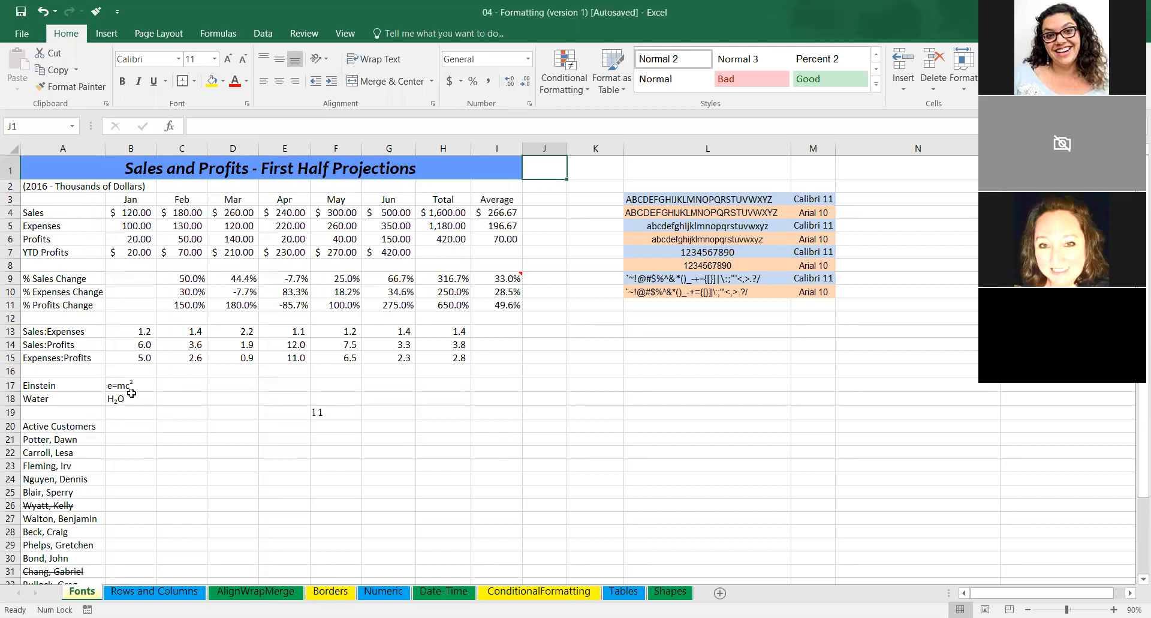
{"action": "scroll", "coordinate": [135, 394], "scroll_direction": "up", "scroll_amount": 1}
{"action": "scroll", "coordinate": [112, 387], "scroll_direction": "up", "scroll_amount": 3}
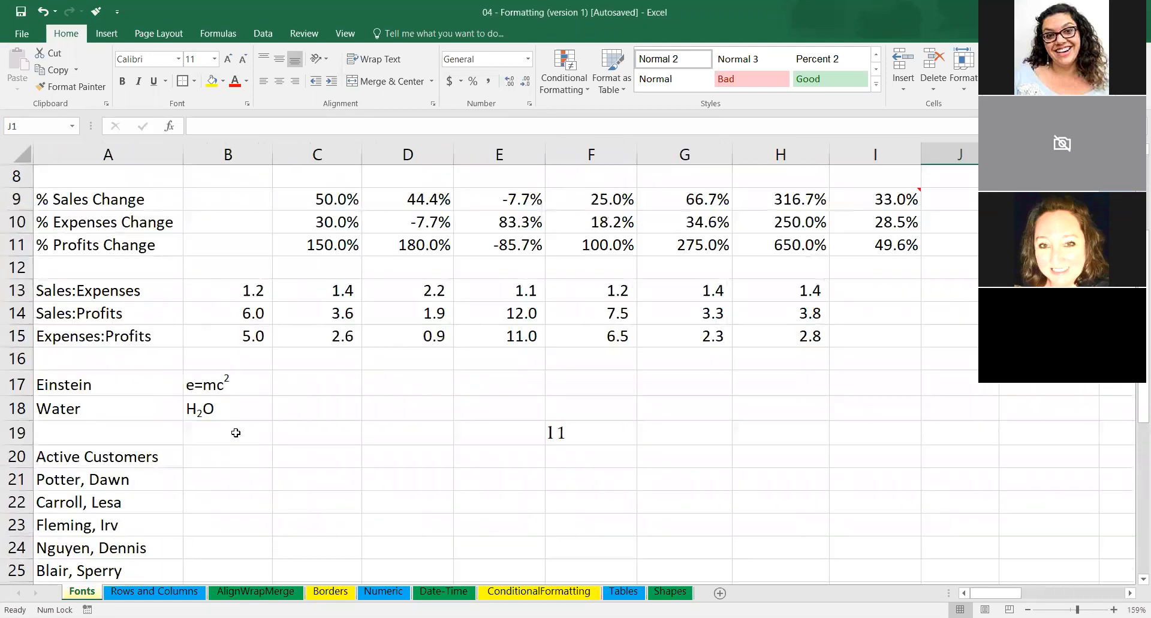
{"action": "left_click", "coordinate": [227, 366]}
{"action": "left_click", "coordinate": [229, 382]}
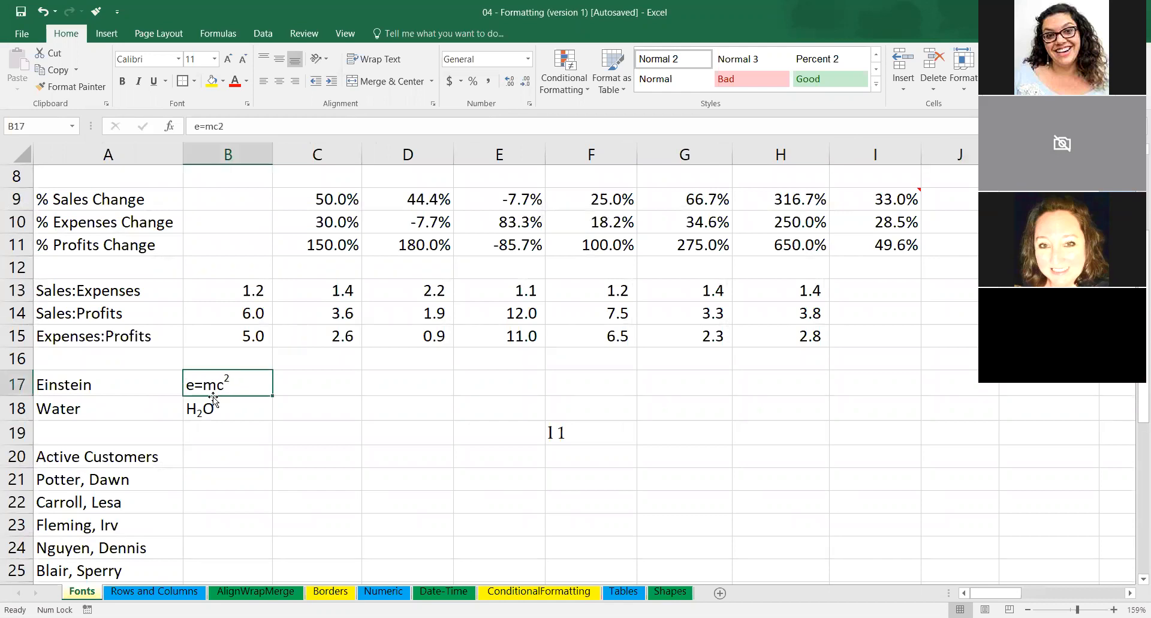
{"action": "scroll", "coordinate": [201, 429], "scroll_direction": "down", "scroll_amount": 2}
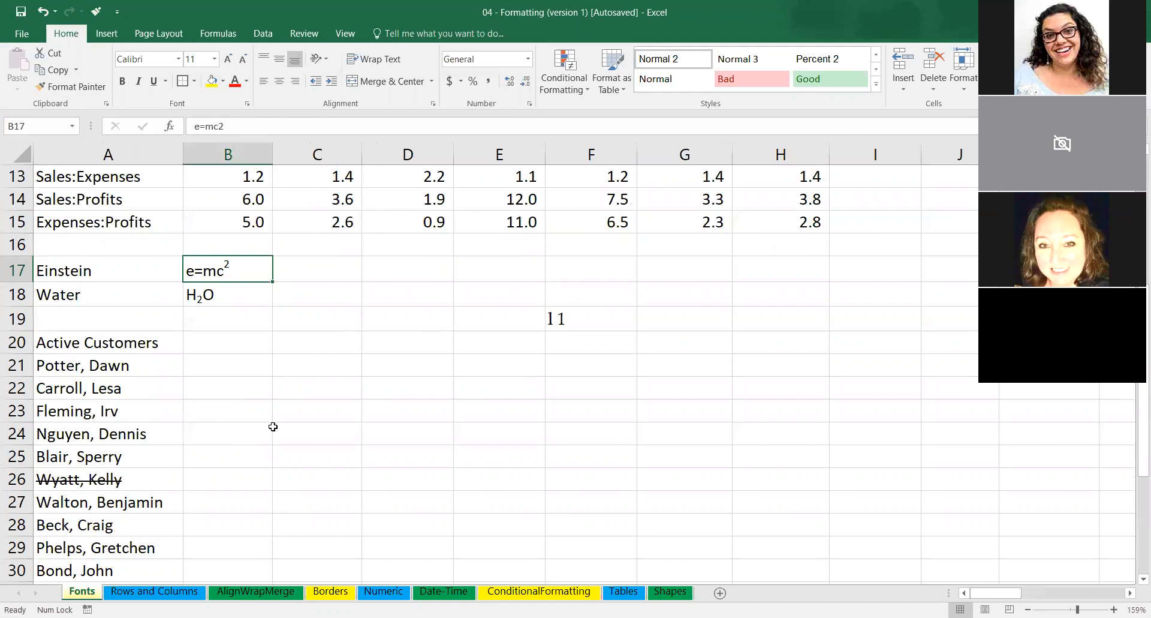
{"action": "scroll", "coordinate": [273, 426], "scroll_direction": "up", "scroll_amount": 1}
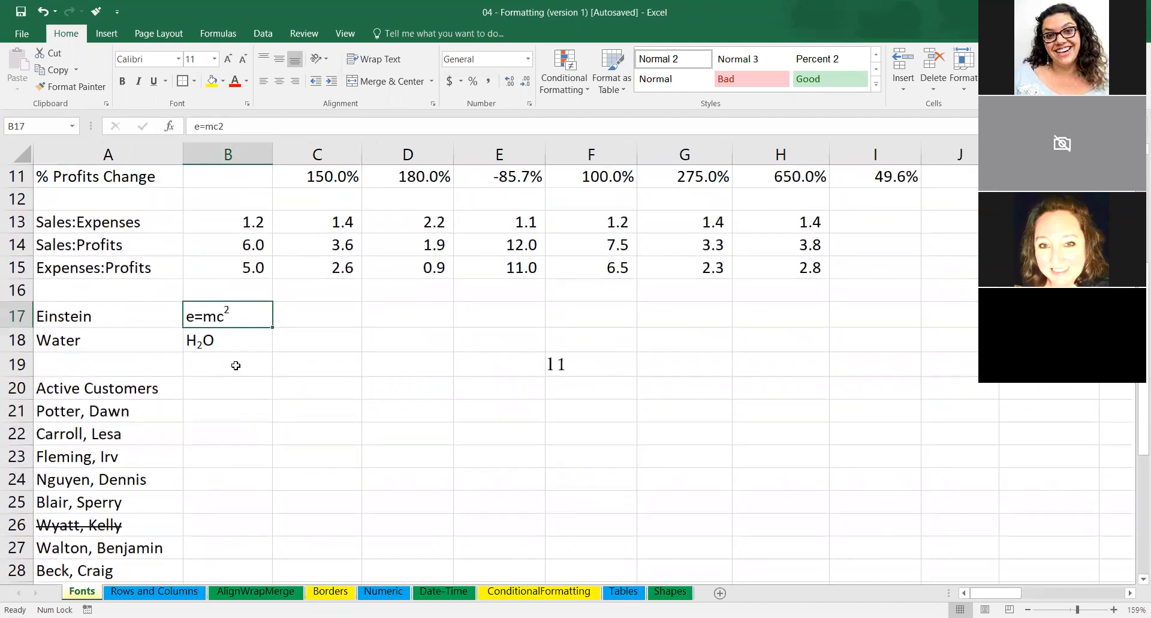
{"action": "left_click", "coordinate": [226, 368]}
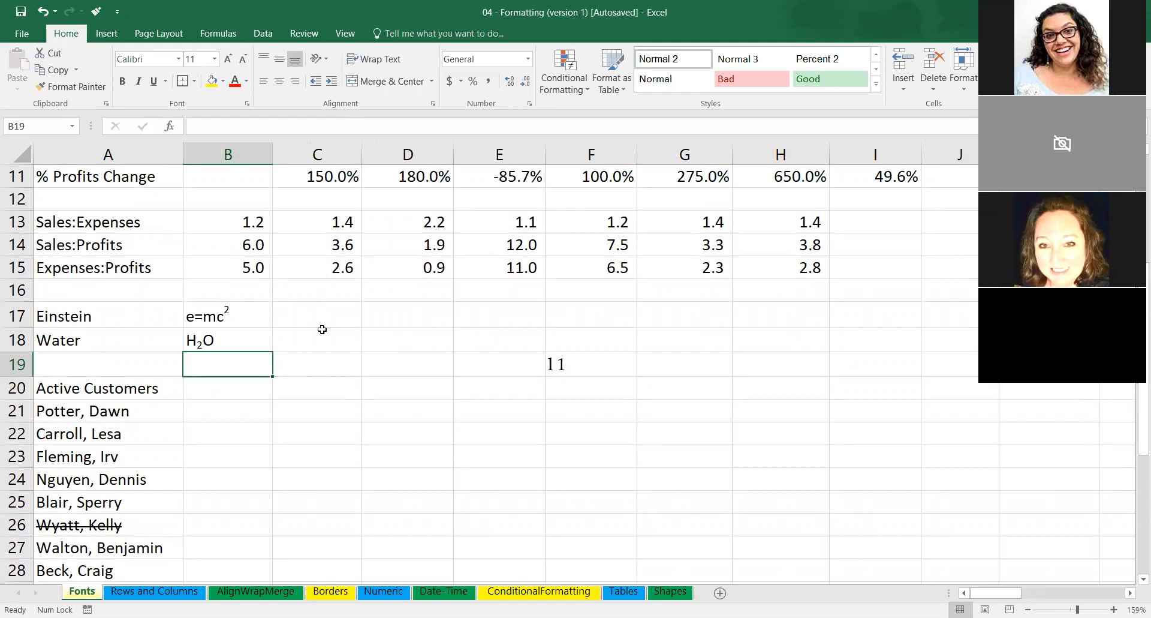
Enter e=mc2 in cell C17 and format only the 2 as superscript.
{"action": "left_click", "coordinate": [310, 316]}
{"action": "type", "text": "e=mc"}
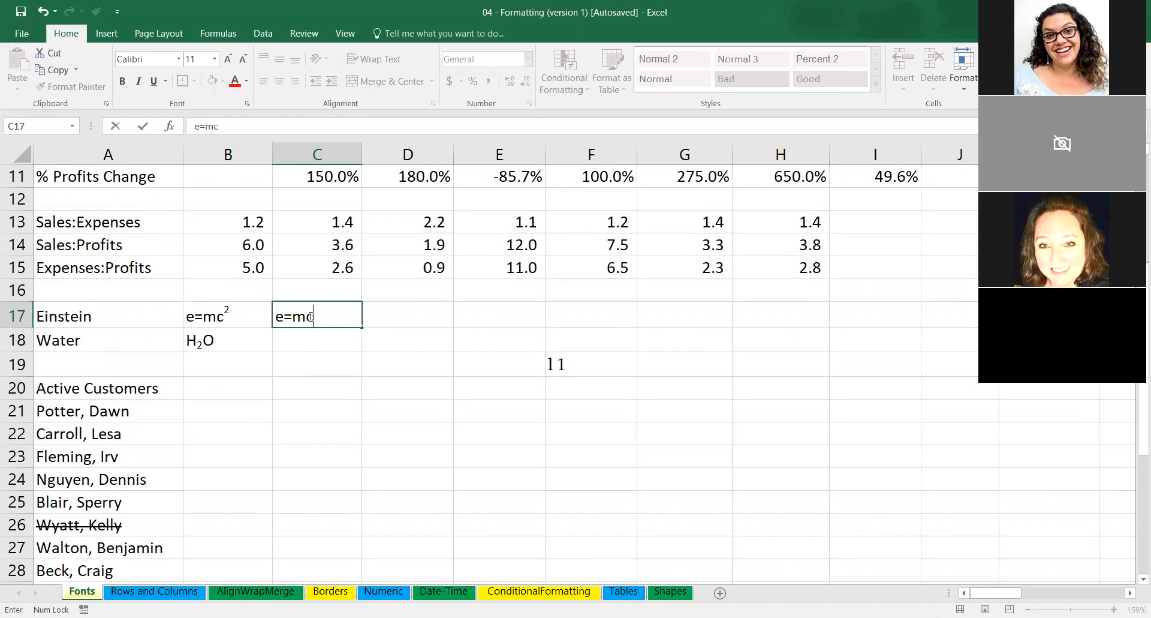
{"action": "type", "text": "2"}
{"action": "left_click_drag", "start_coordinate": [322, 316], "coordinate": [313, 316]}
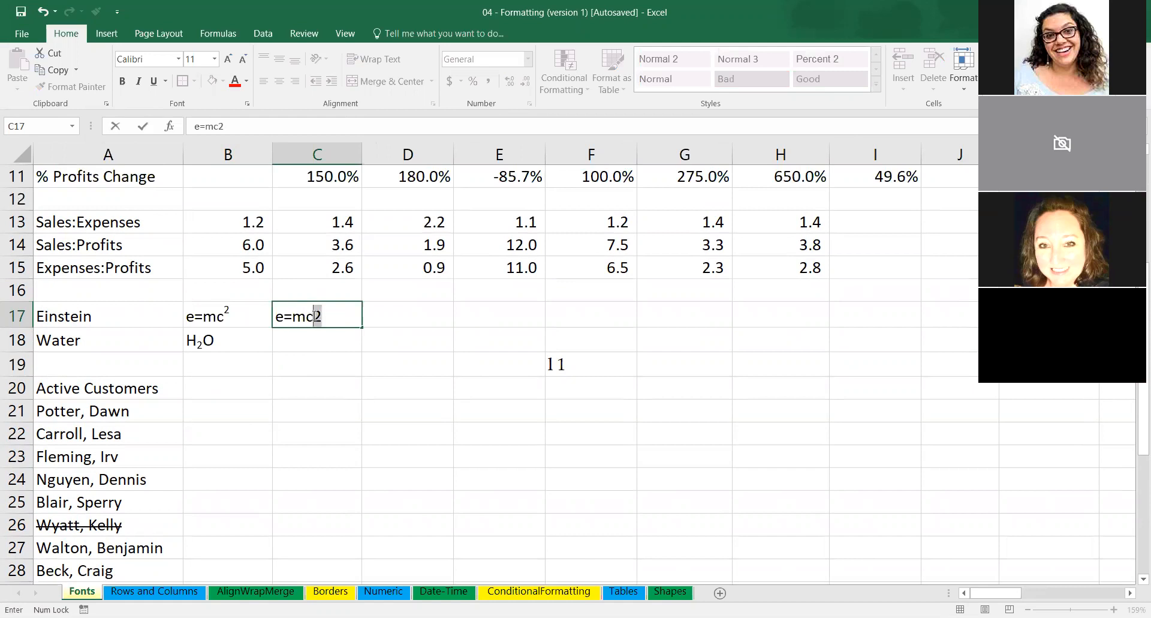
{"action": "left_click", "coordinate": [246, 105]}
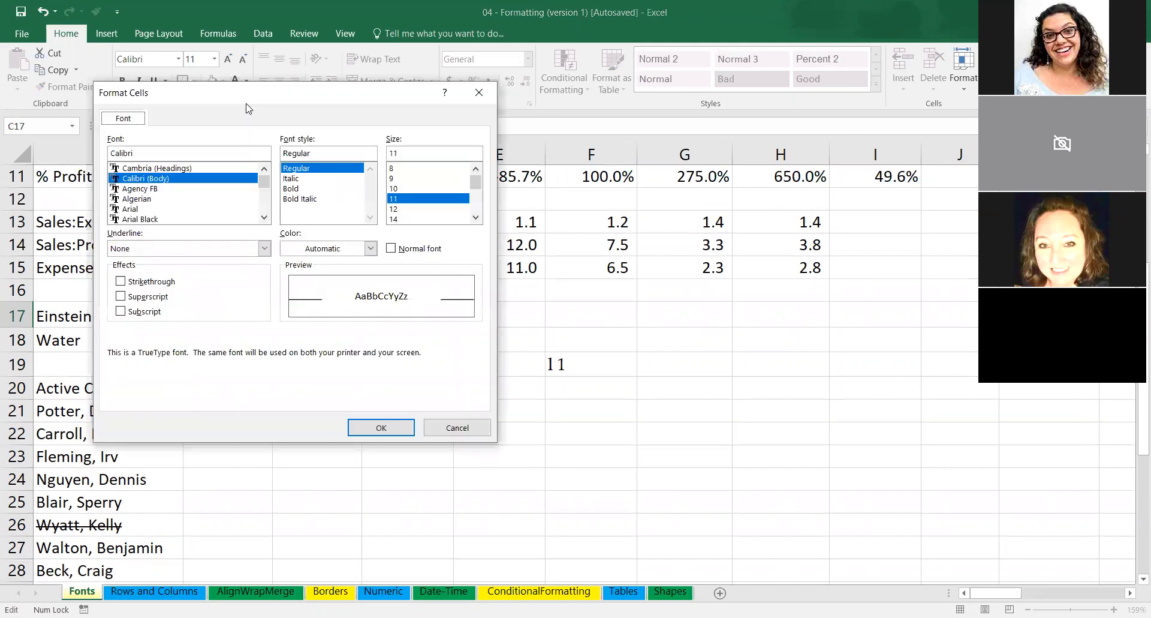
{"action": "left_click", "coordinate": [122, 297]}
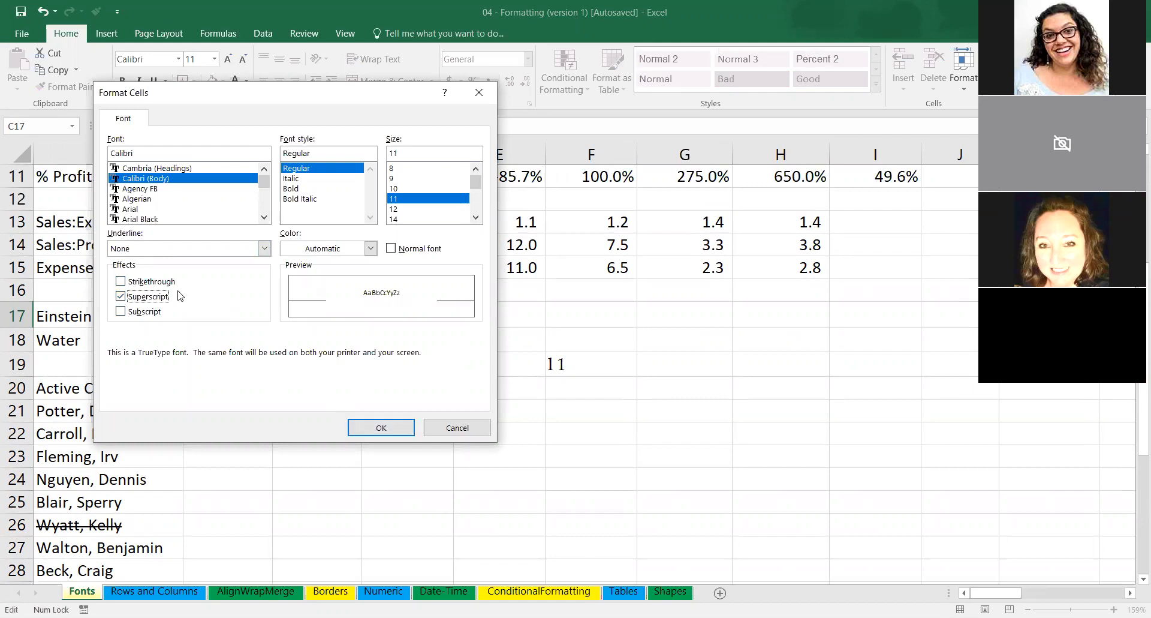
{"action": "left_click", "coordinate": [383, 429]}
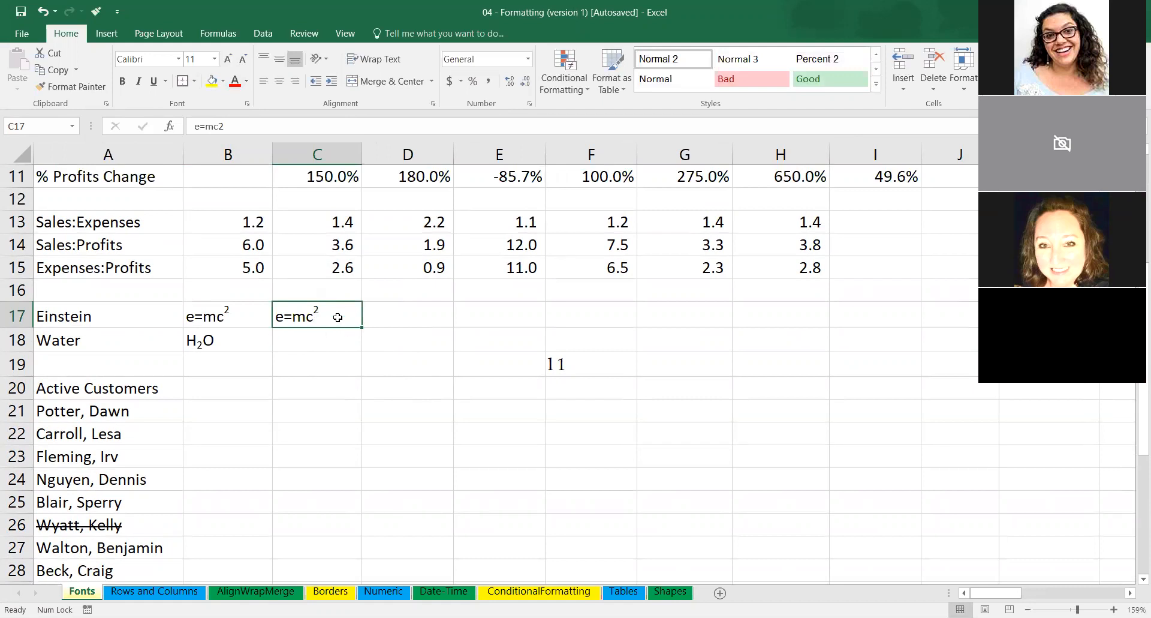
Enter H2O in cell C18 and format only the 2 as subscript.
{"action": "left_click", "coordinate": [315, 335]}
{"action": "type", "text": "H"}
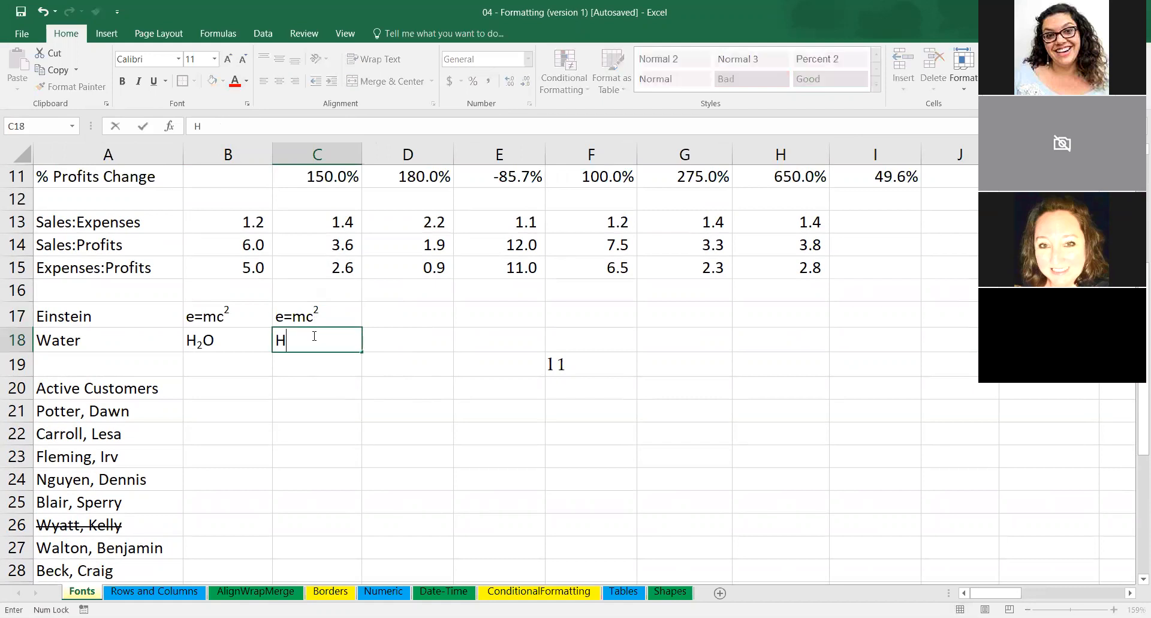
{"action": "type", "text": "2O"}
{"action": "left_click_drag", "start_coordinate": [295, 341], "coordinate": [288, 340]}
{"action": "left_click", "coordinate": [247, 103]}
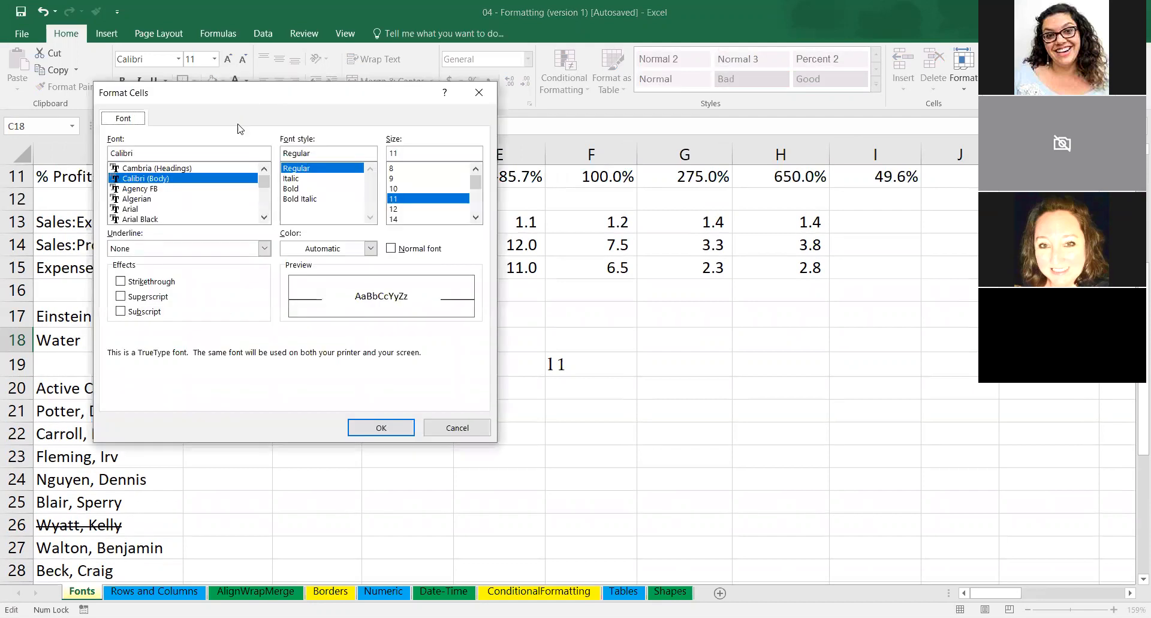
{"action": "left_click", "coordinate": [121, 311]}
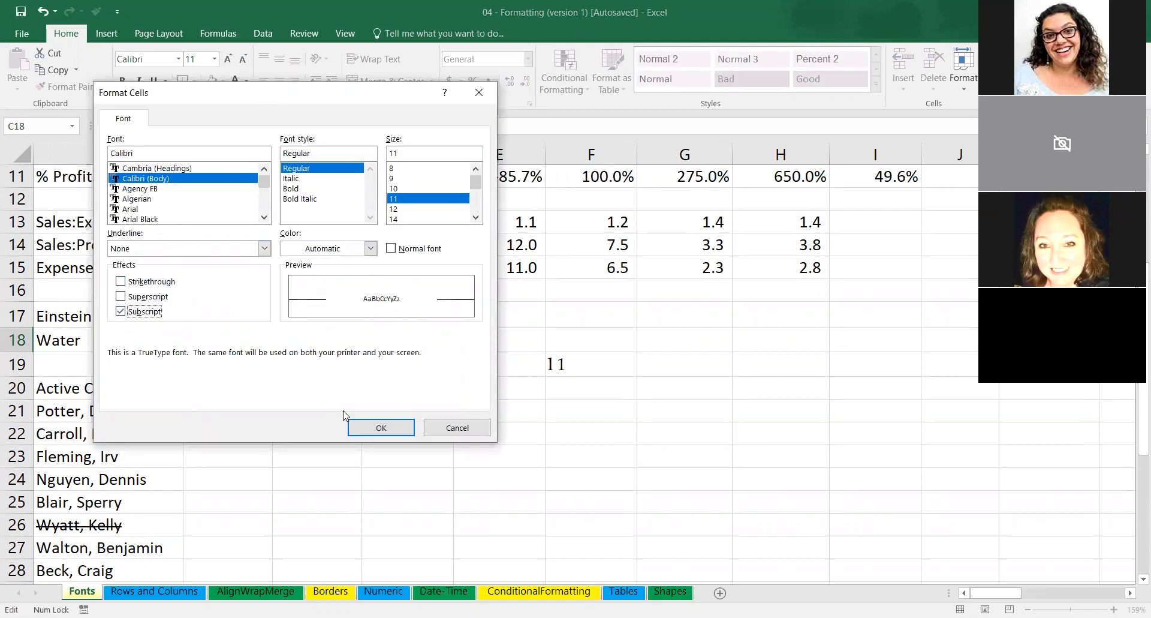
{"action": "left_click", "coordinate": [382, 427]}
{"action": "left_click", "coordinate": [413, 441]}
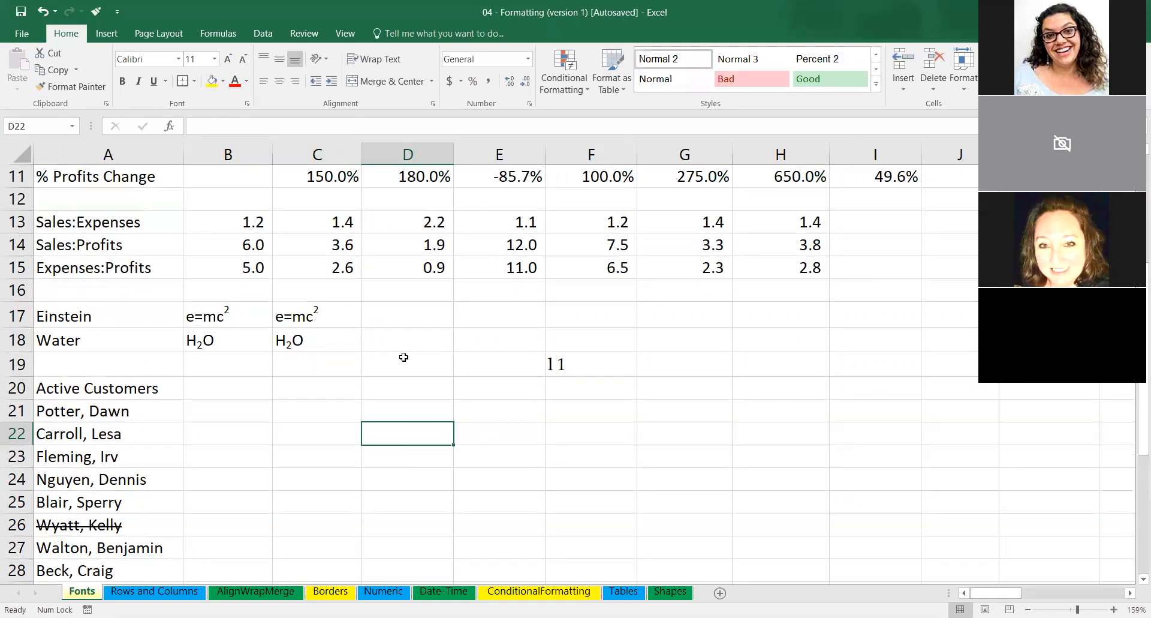
Remove italic and bold from the whole title text in merged cell A1.
{"action": "scroll", "coordinate": [404, 357], "scroll_direction": "down", "scroll_amount": 4}
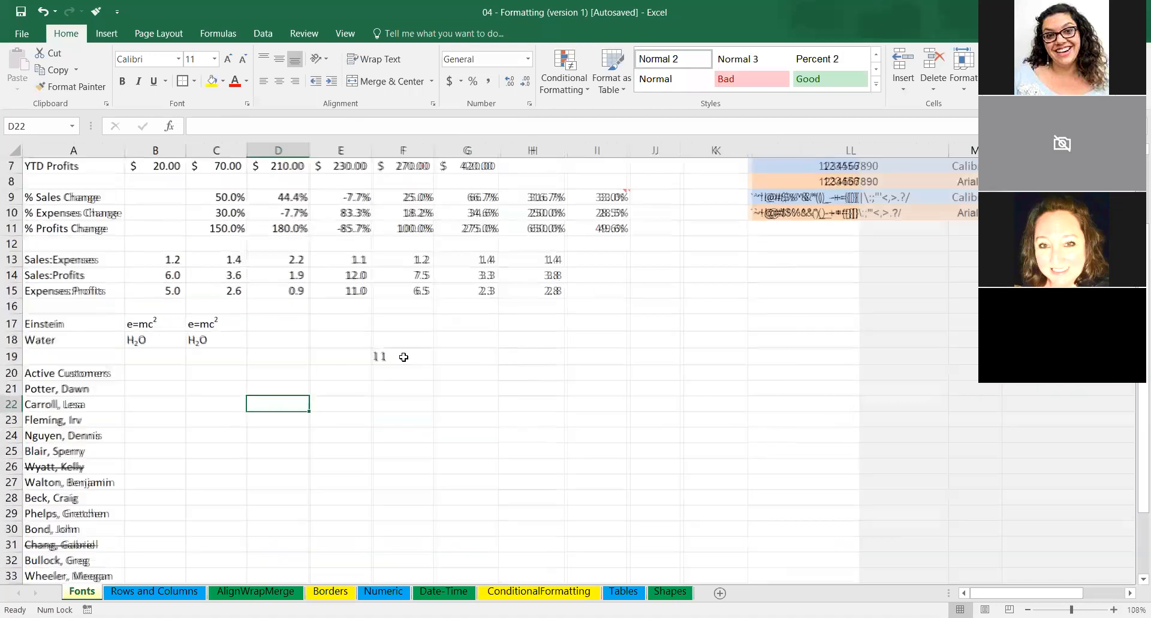
{"action": "scroll", "coordinate": [247, 298], "scroll_direction": "up", "scroll_amount": 2}
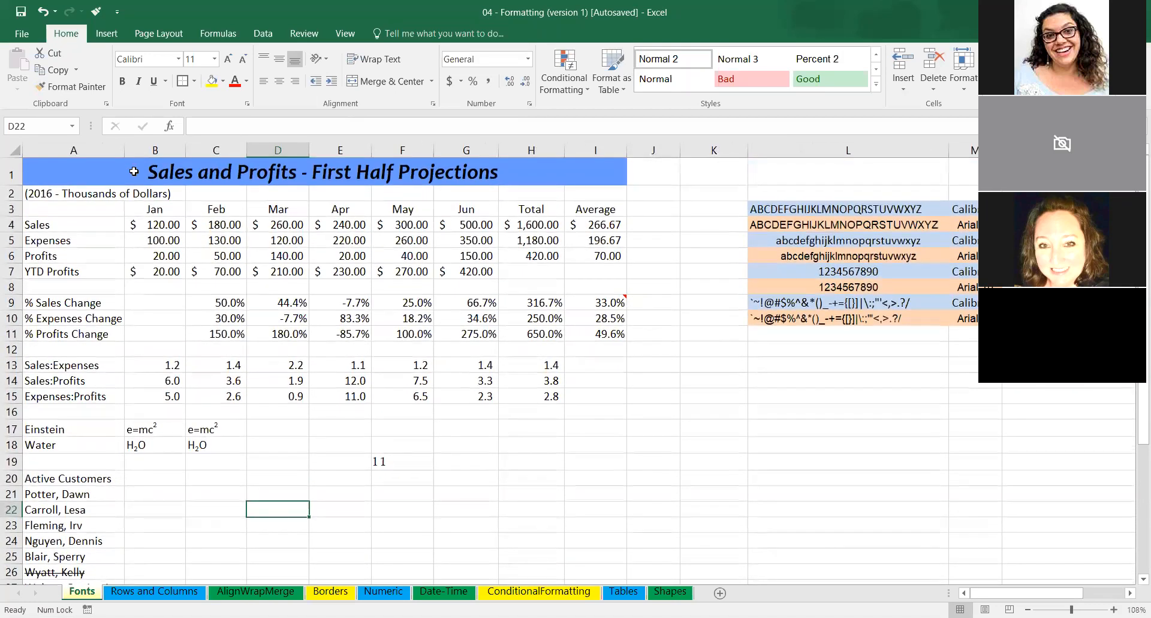
{"action": "left_click", "coordinate": [134, 170]}
{"action": "double_click", "coordinate": [358, 169]}
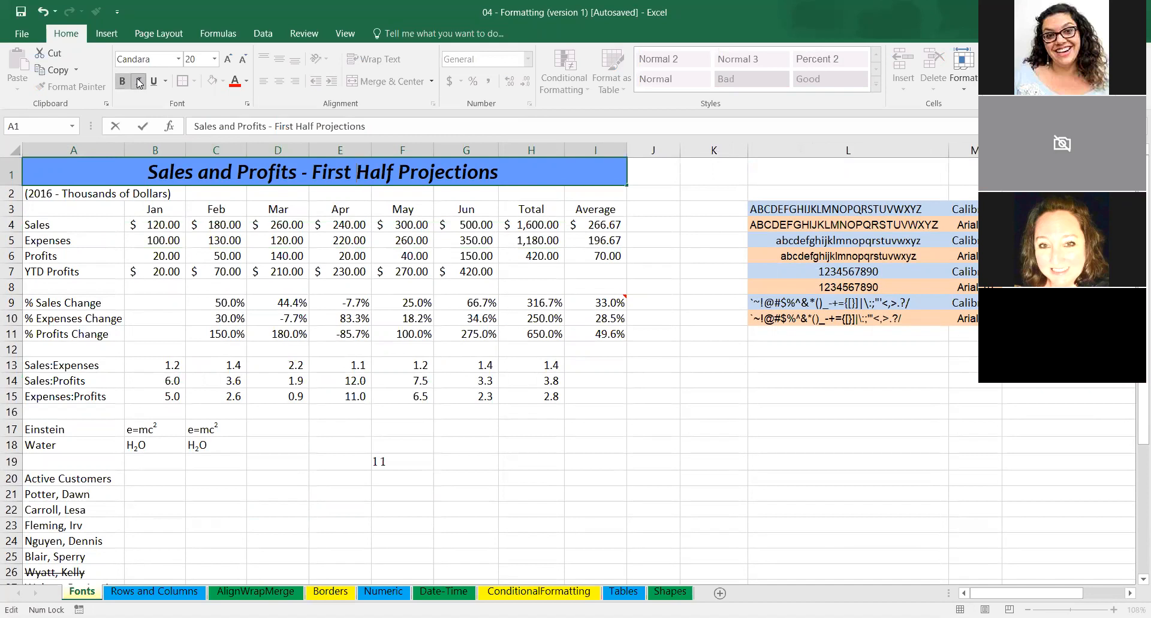
{"action": "left_click", "coordinate": [525, 243]}
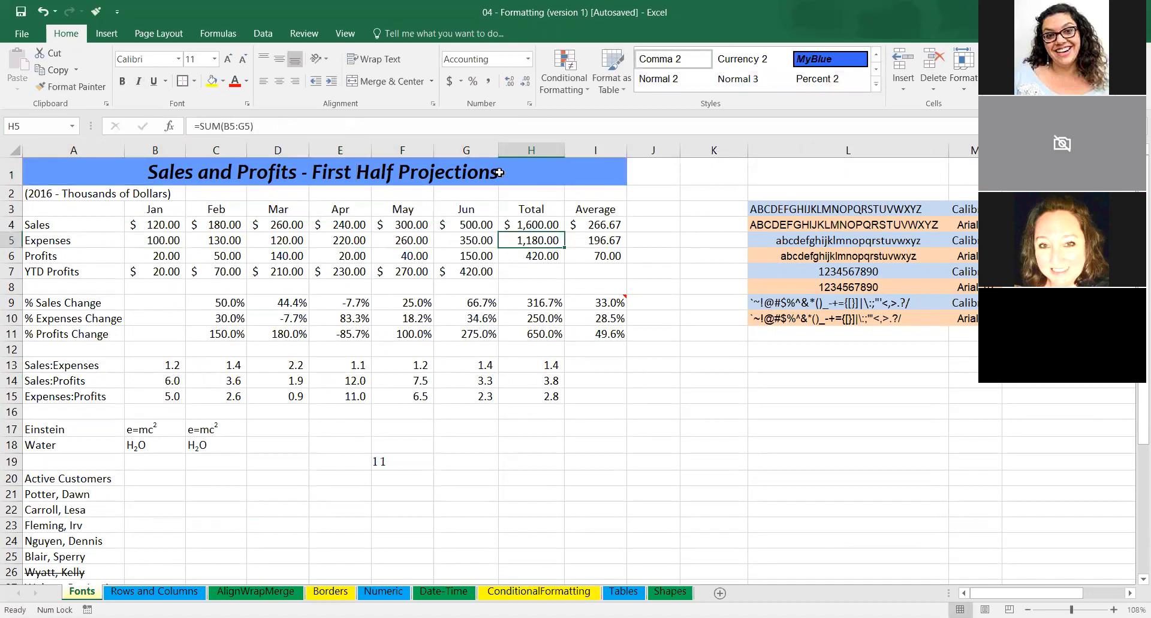
{"action": "left_click", "coordinate": [499, 173]}
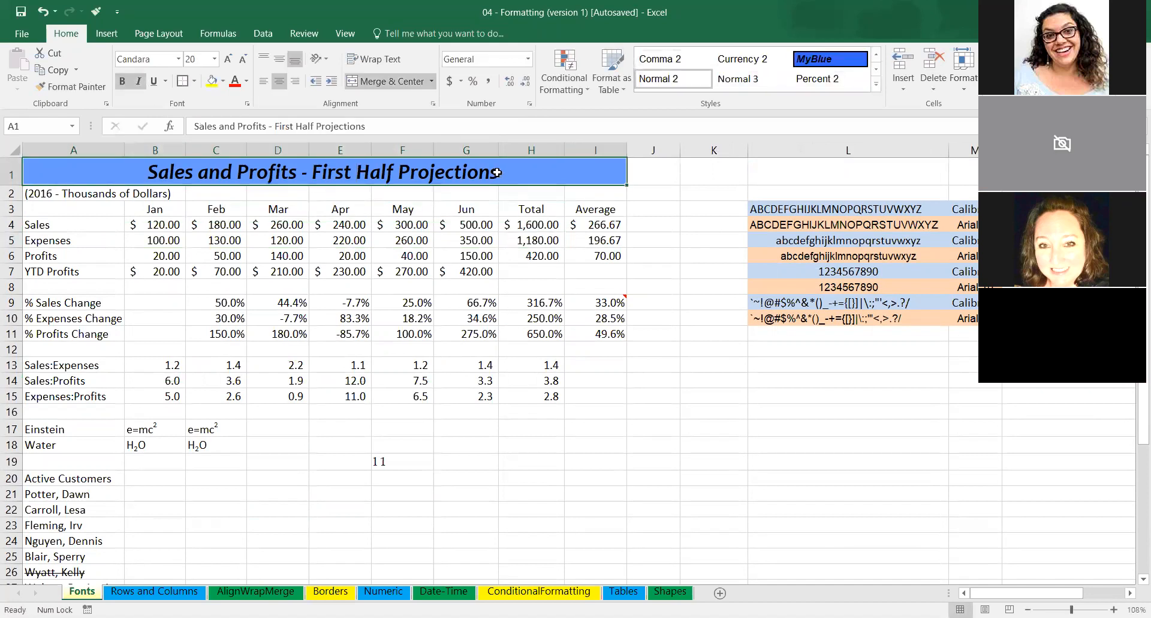
{"action": "double_click", "coordinate": [500, 173]}
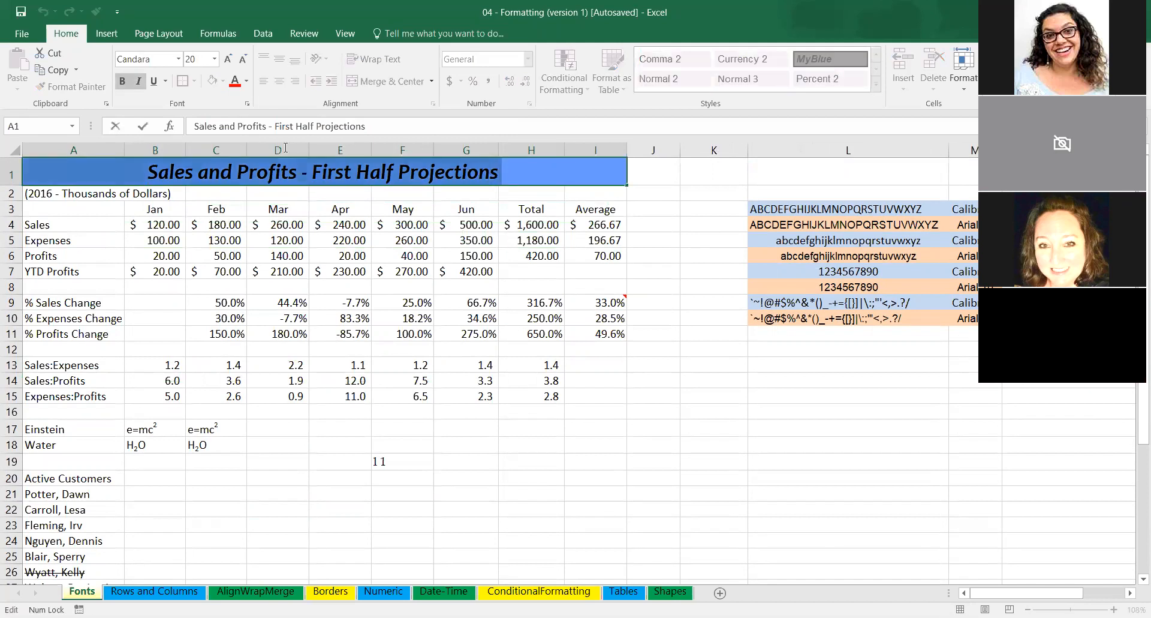
{"action": "left_click", "coordinate": [141, 82]}
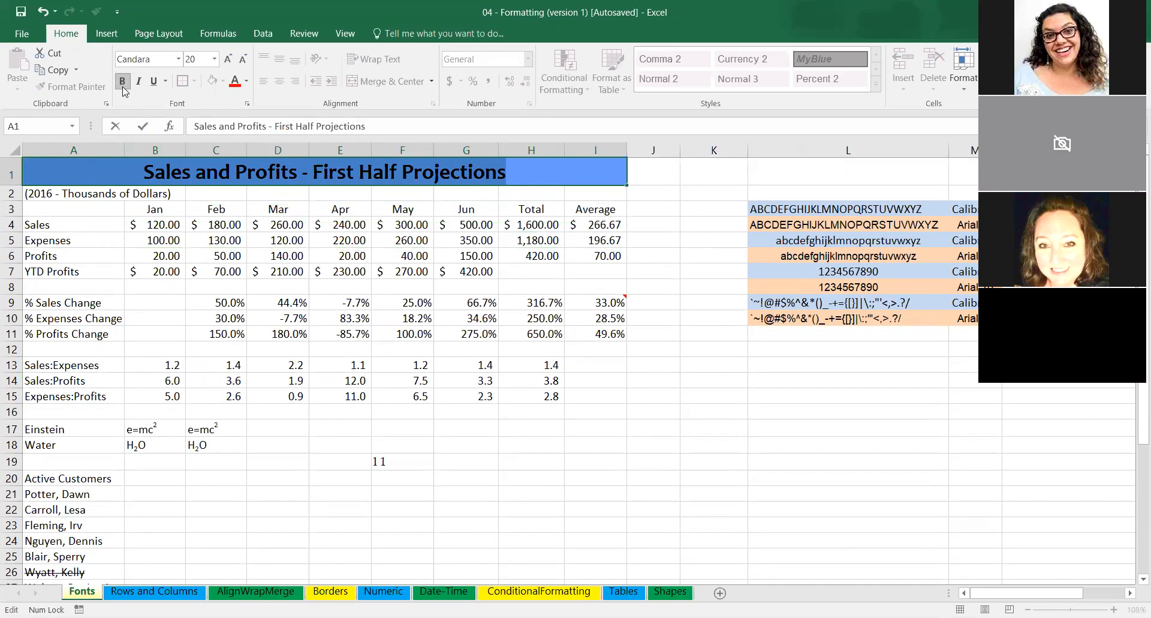
{"action": "left_click", "coordinate": [124, 81]}
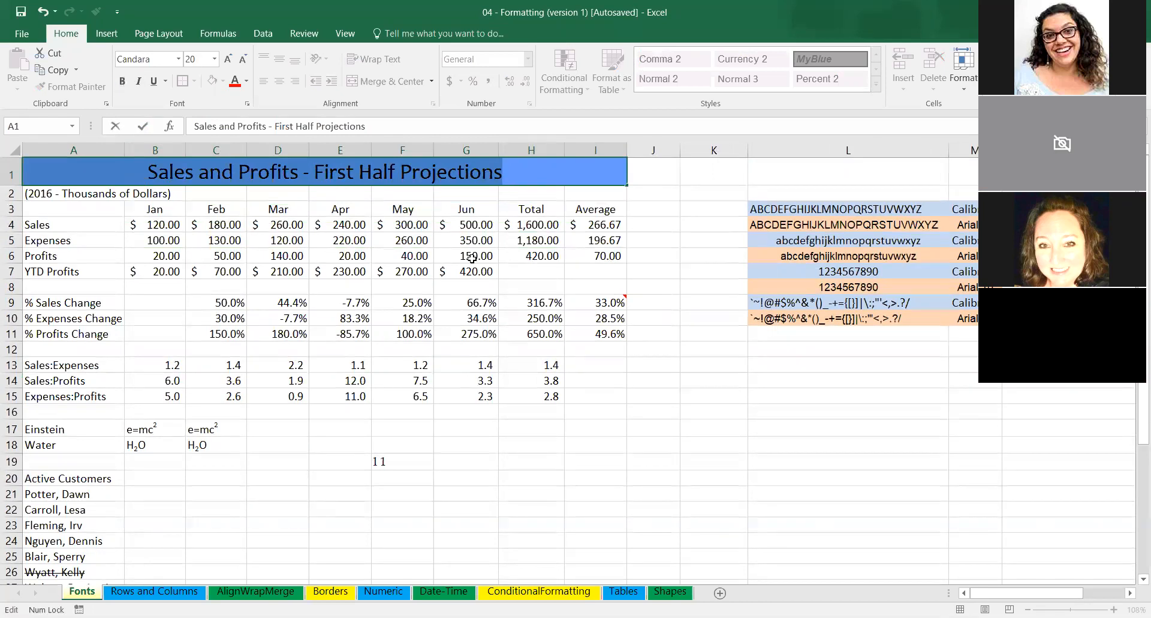
Make the selected title text in A1 bold and italic again, and underline it.
{"action": "left_click", "coordinate": [123, 84]}
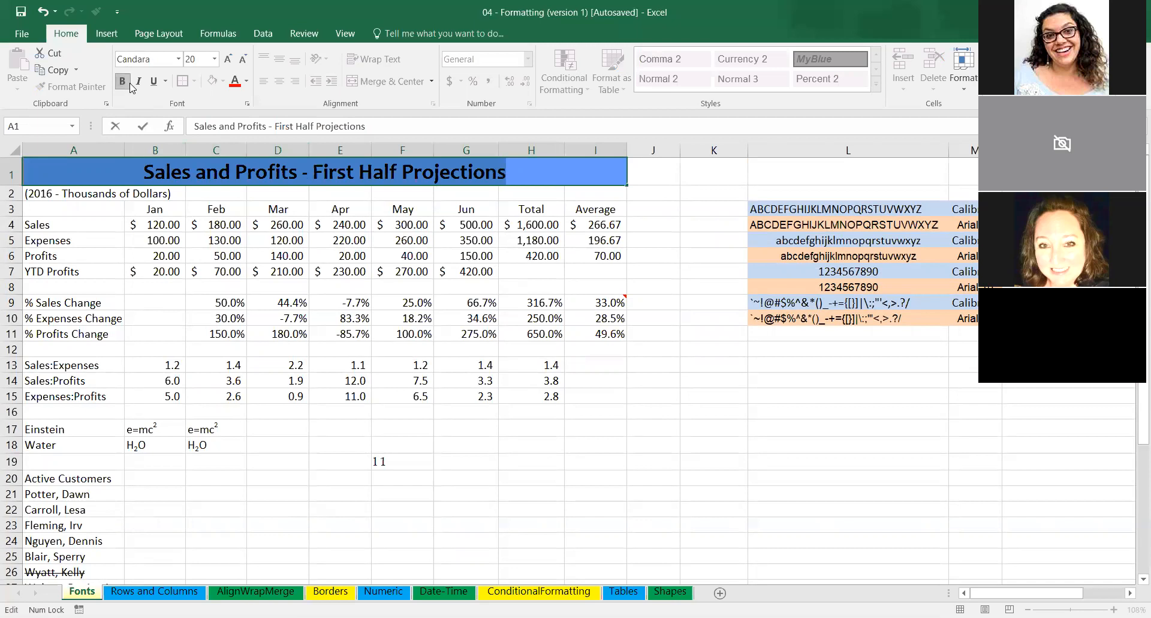
{"action": "left_click", "coordinate": [139, 84]}
{"action": "left_click", "coordinate": [154, 82]}
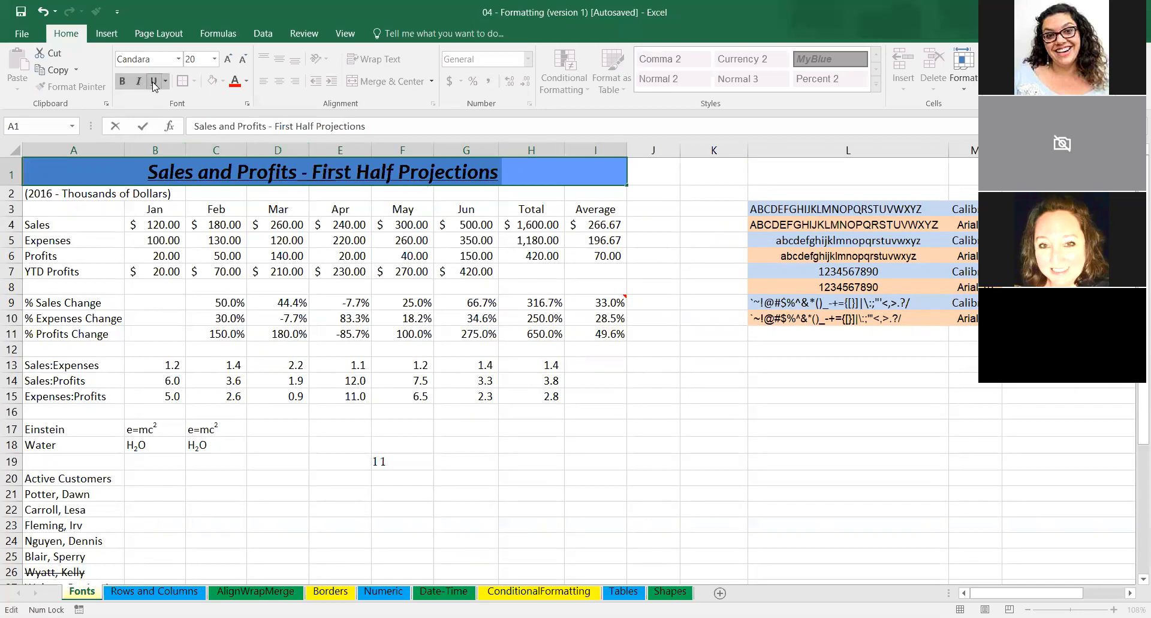
{"action": "left_click", "coordinate": [357, 243]}
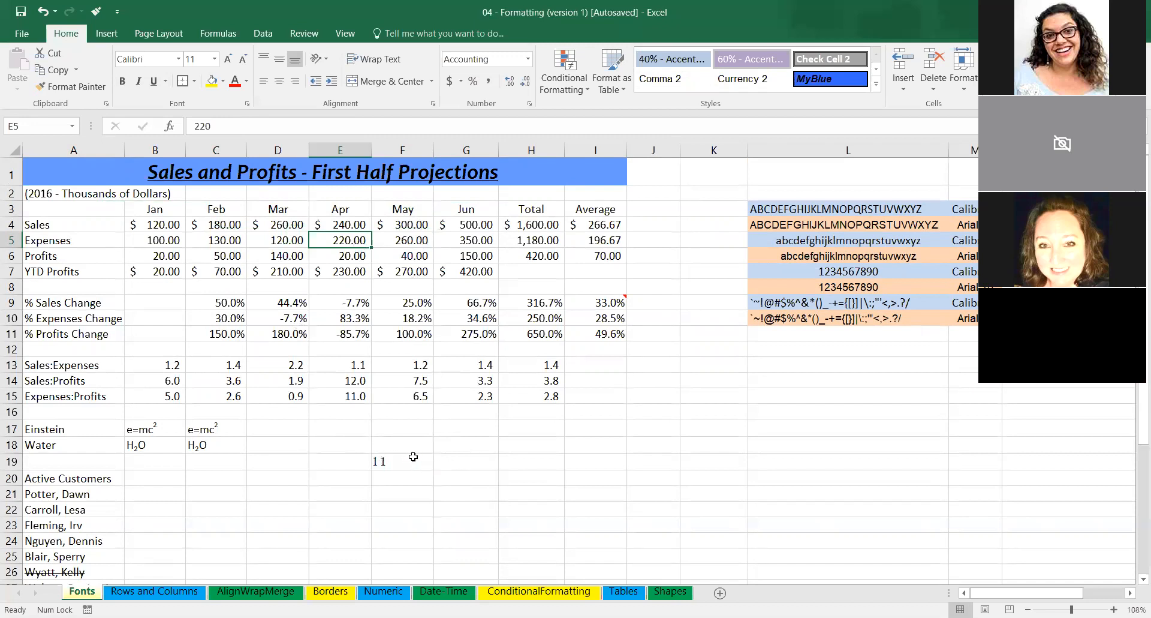
Apply the Palatino Linotype font to cell F19.
{"action": "scroll", "coordinate": [415, 459], "scroll_direction": "up", "scroll_amount": 8, "text": "ctrl"}
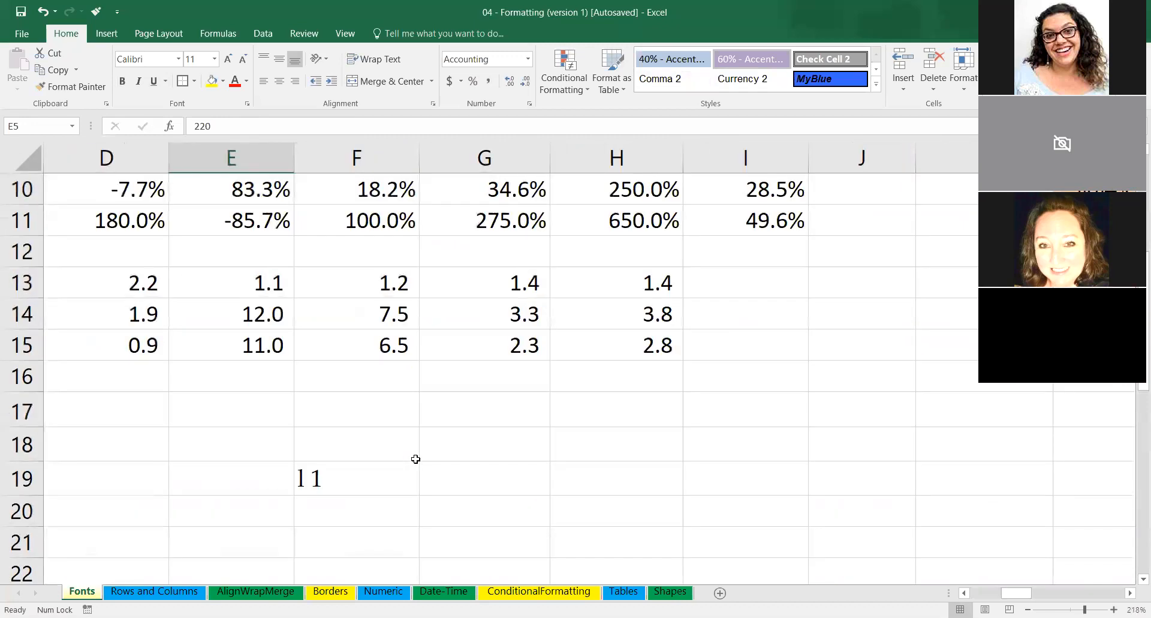
{"action": "left_click", "coordinate": [342, 479]}
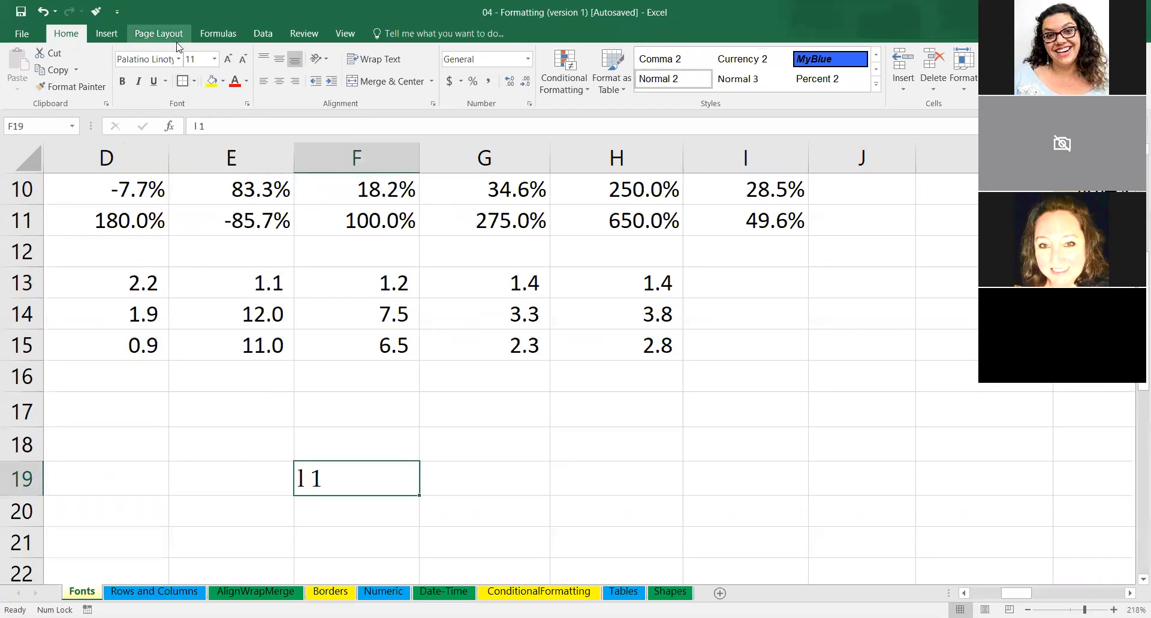
{"action": "left_click", "coordinate": [178, 59]}
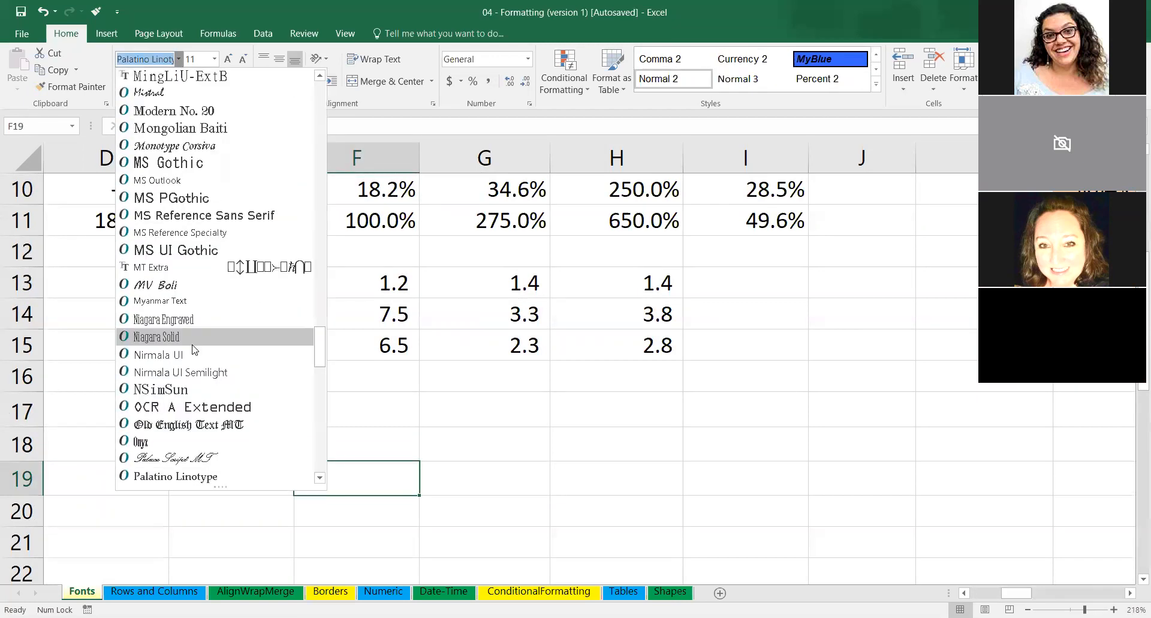
{"action": "left_click", "coordinate": [187, 476]}
Retype "l 1" in cell F19 to compare the lowercase letter l with the digit 1.
{"action": "double_click", "coordinate": [382, 471]}
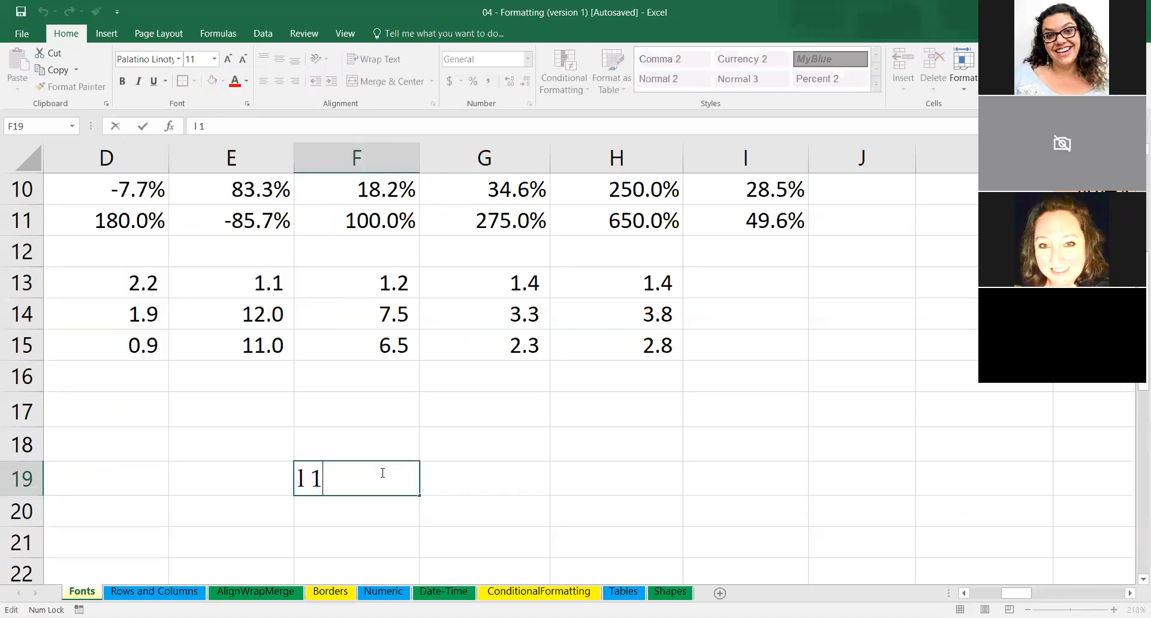
{"action": "key", "text": "BackSpace"}
Replace the text in cell F19 with she11, spelled with digit ones, and correct it to shell.
{"action": "key", "text": "BackSpace"}
{"action": "type", "text": "l "}
{"action": "type", "text": "1"}
{"action": "key", "text": "BackSpace"}
{"action": "key", "text": "BackSpace"}
{"action": "key", "text": "BackSpace"}
{"action": "type", "text": "she"}
{"action": "type", "text": "11"}
{"action": "key", "text": "BackSpace"}
{"action": "key", "text": "BackSpace"}
{"action": "key", "text": "BackSpace"}
{"action": "type", "text": "ell"}
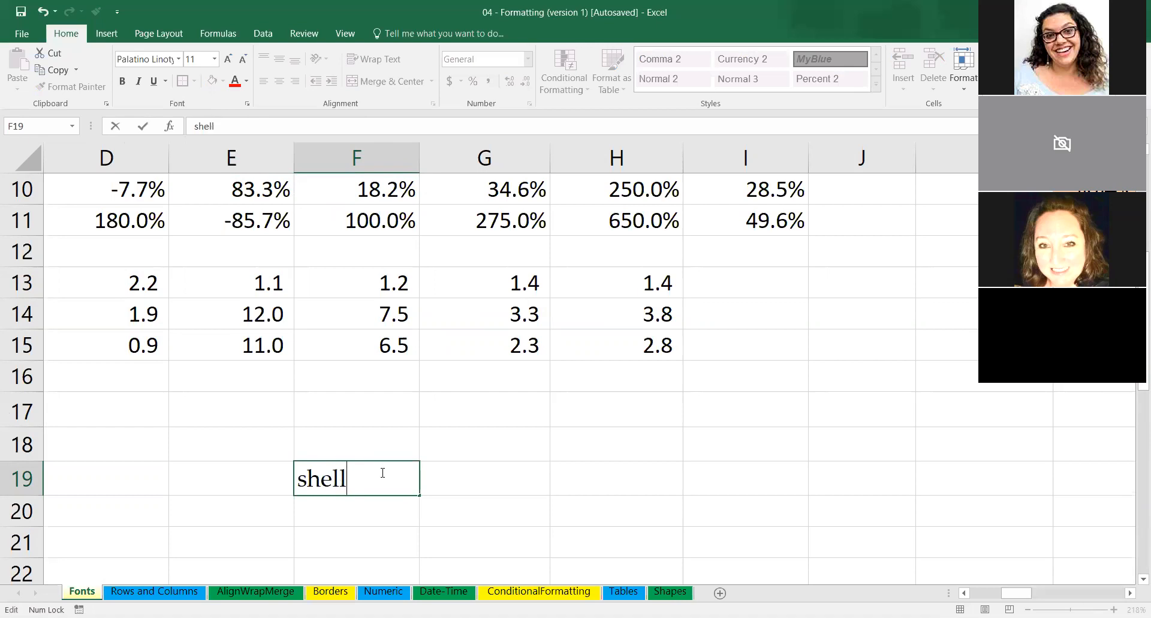
Clear all text from cell F19.
{"action": "key", "text": "BackSpace"}
{"action": "key", "text": "BackSpace"}
{"action": "key", "text": "BackSpace"}
{"action": "key", "text": "BackSpace"}
{"action": "key", "text": "BackSpace"}
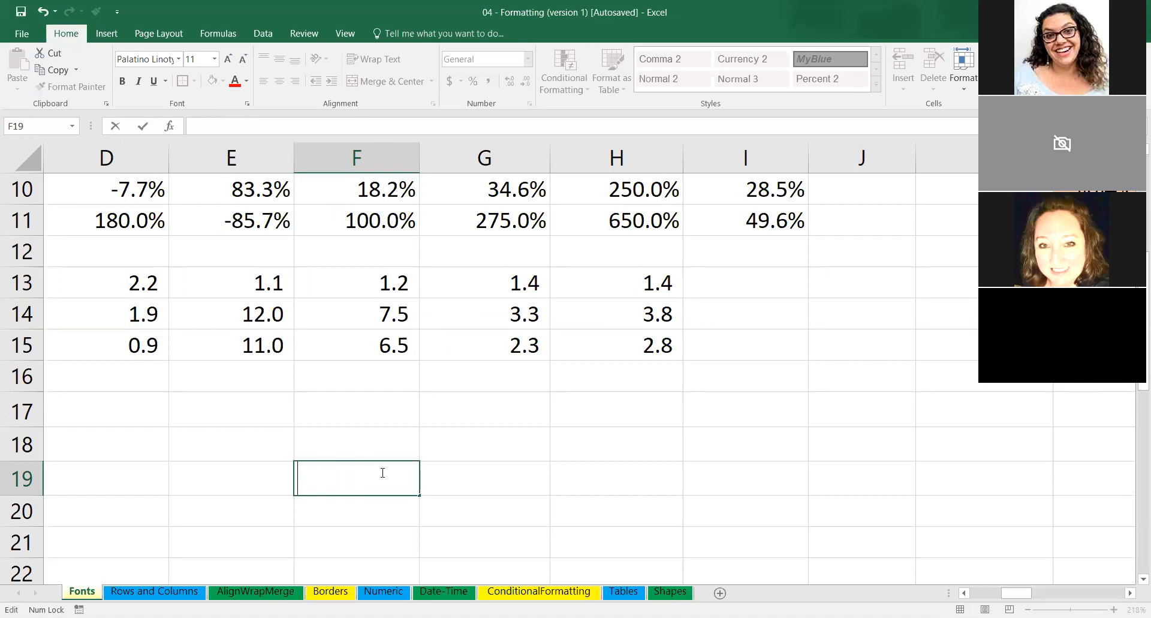
{"action": "left_click", "coordinate": [419, 435]}
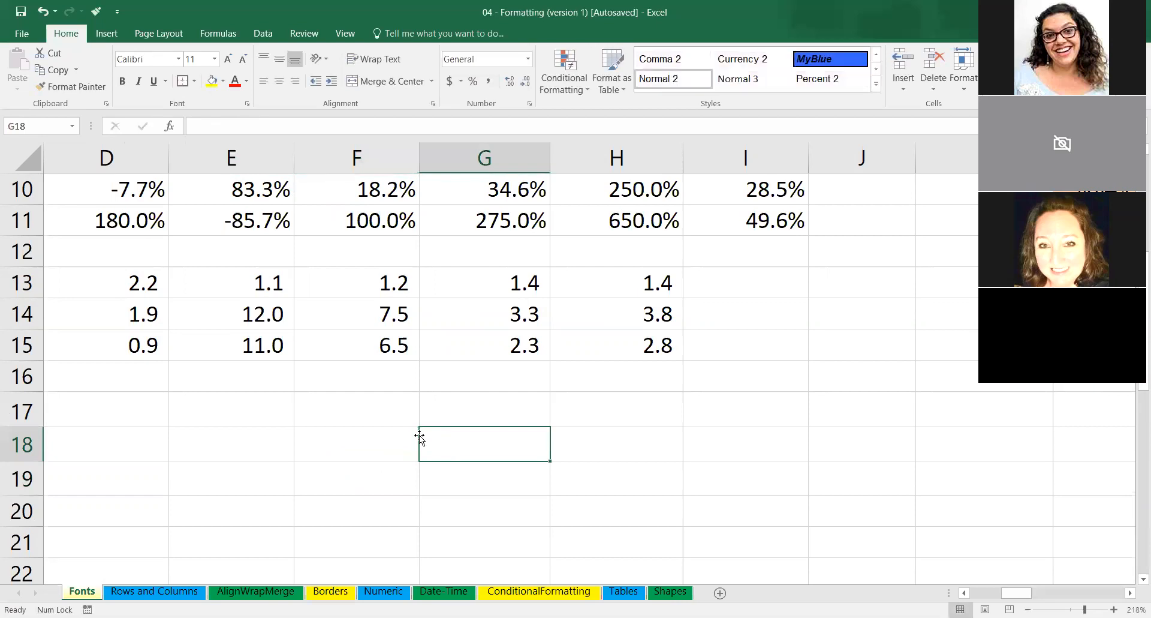
Switch to the Rows and Columns worksheet.
{"action": "scroll", "coordinate": [419, 435], "scroll_direction": "down", "scroll_amount": 7, "text": "ctrl"}
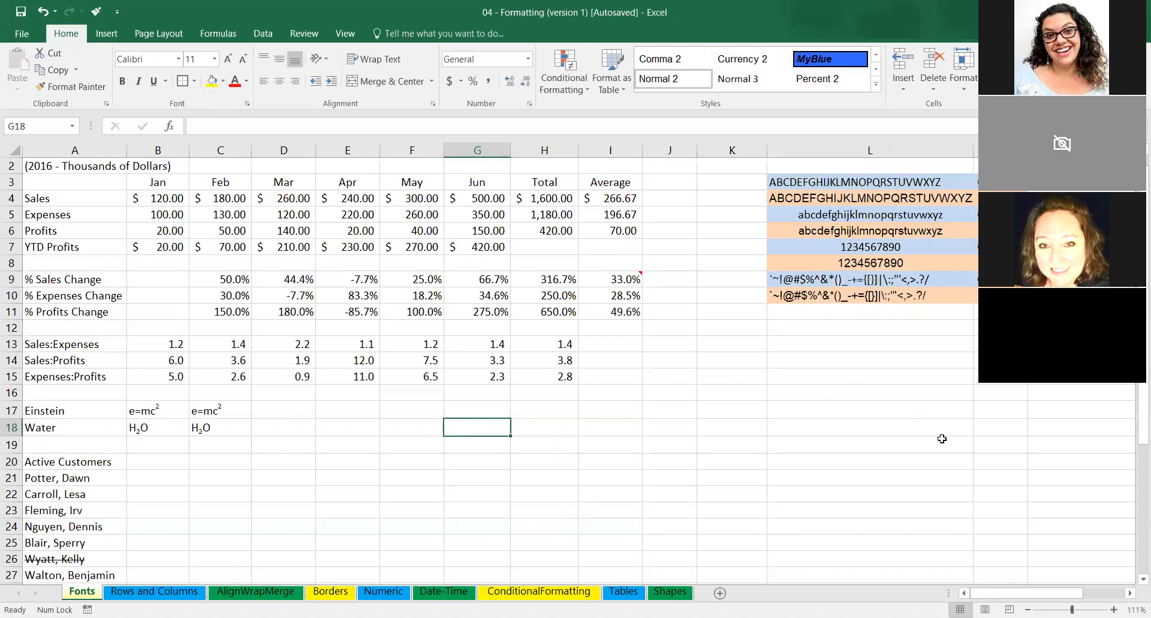
{"action": "scroll", "coordinate": [942, 439], "scroll_direction": "right", "scroll_amount": 2}
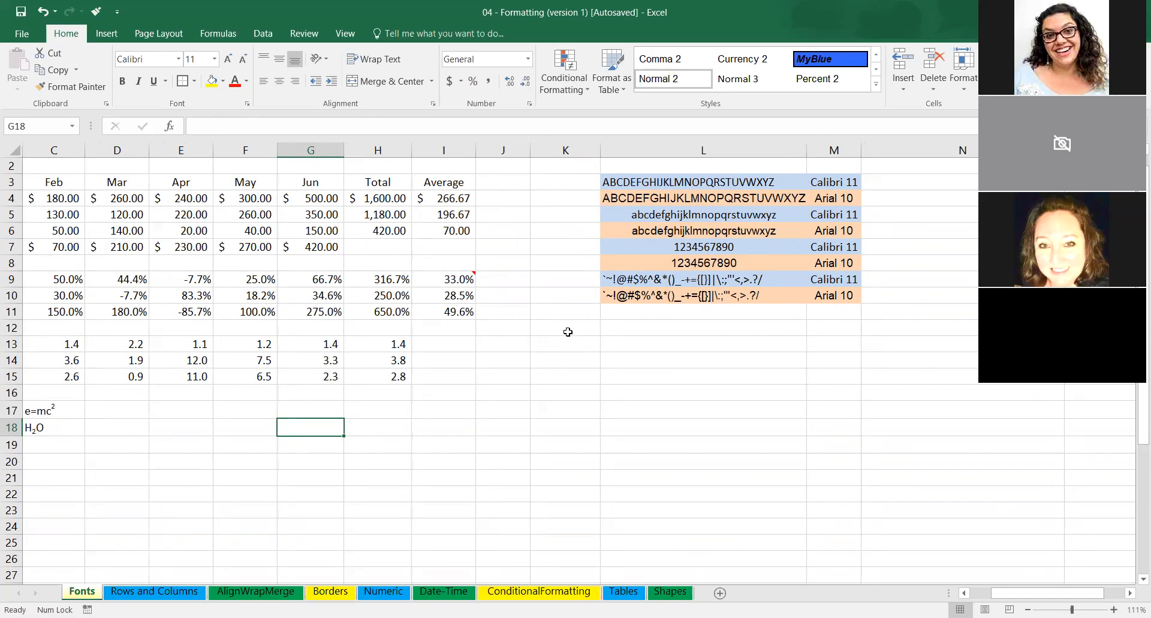
{"action": "left_click", "coordinate": [152, 592]}
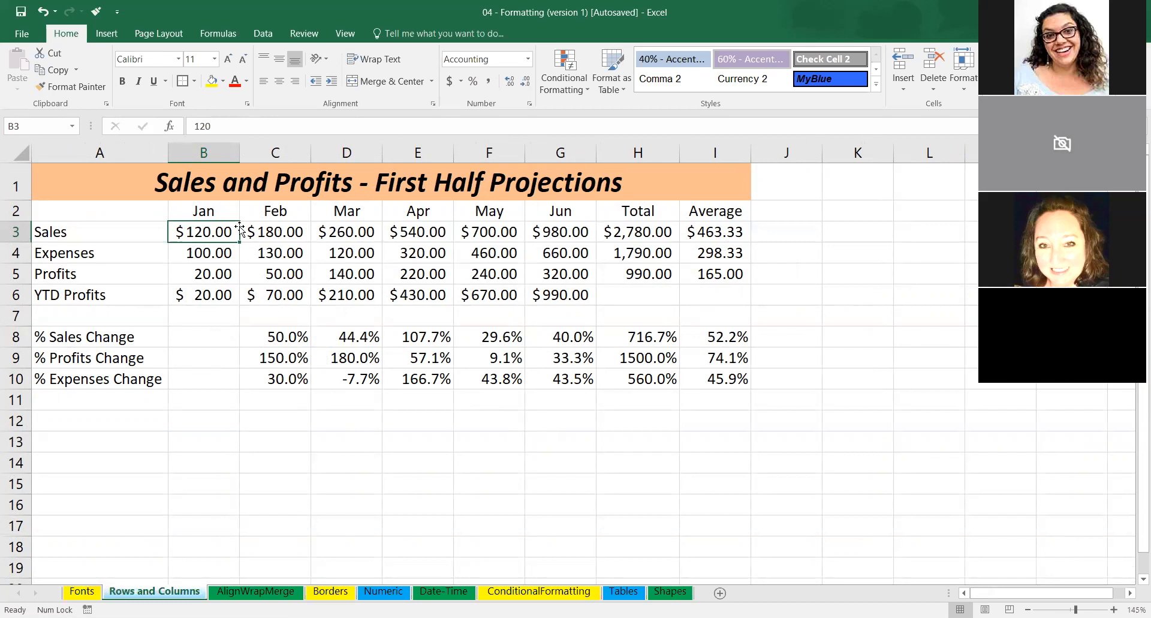
Widen columns B and C one at a time, bringing column C to a width of about 11.89.
{"action": "left_click_drag", "start_coordinate": [240, 228], "coordinate": [220, 235]}
{"action": "left_click", "coordinate": [229, 154]}
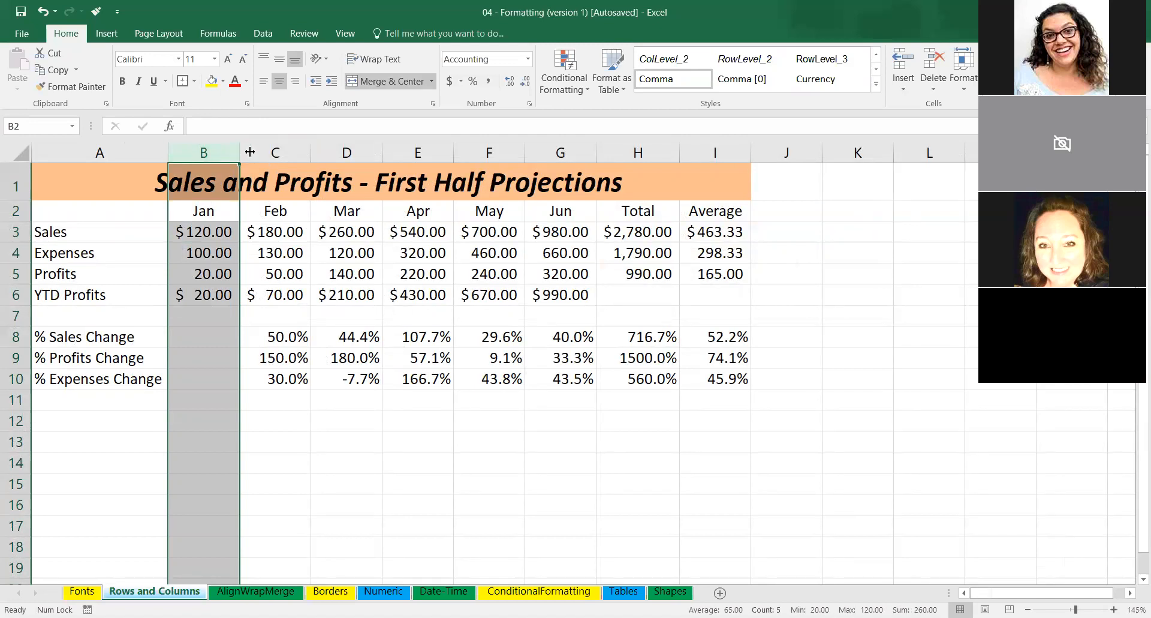
{"action": "left_click_drag", "start_coordinate": [250, 152], "coordinate": [367, 152]}
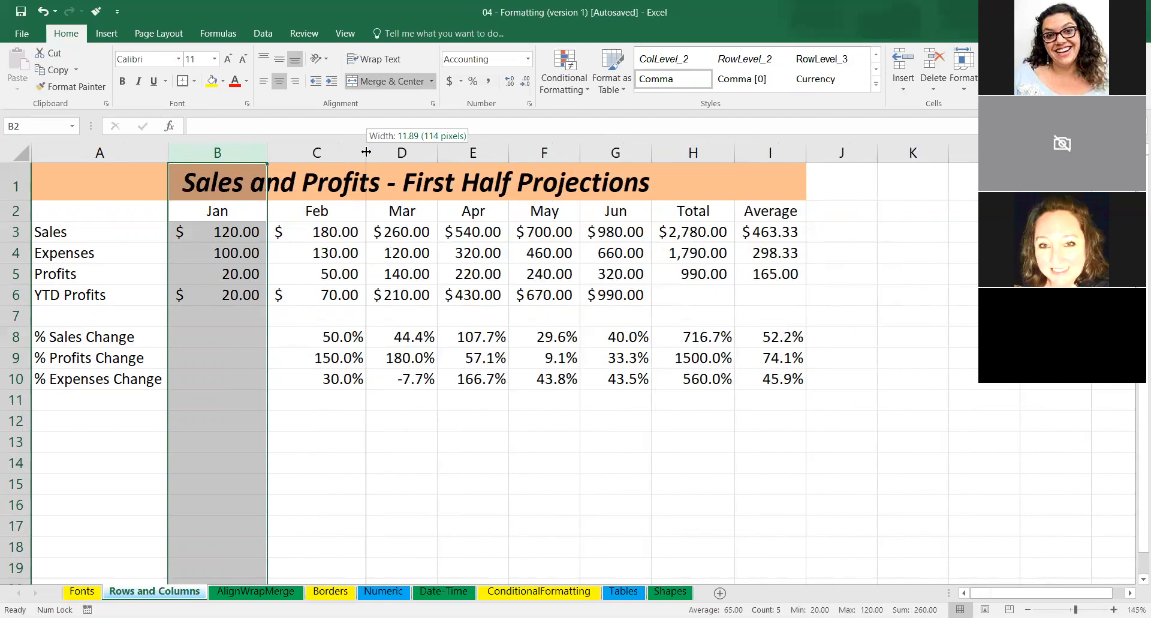
{"action": "left_click_drag", "start_coordinate": [366, 152], "coordinate": [366, 152]}
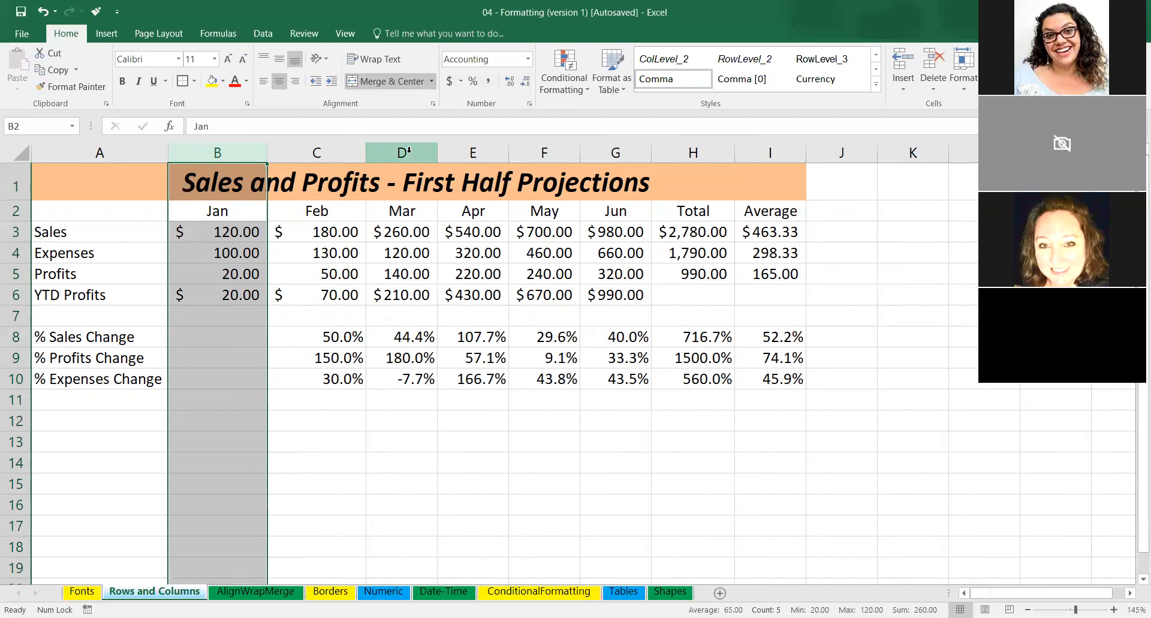
Widen columns B through I together to one equal width that shows all values, and clear the column selection.
{"action": "left_click", "coordinate": [791, 153]}
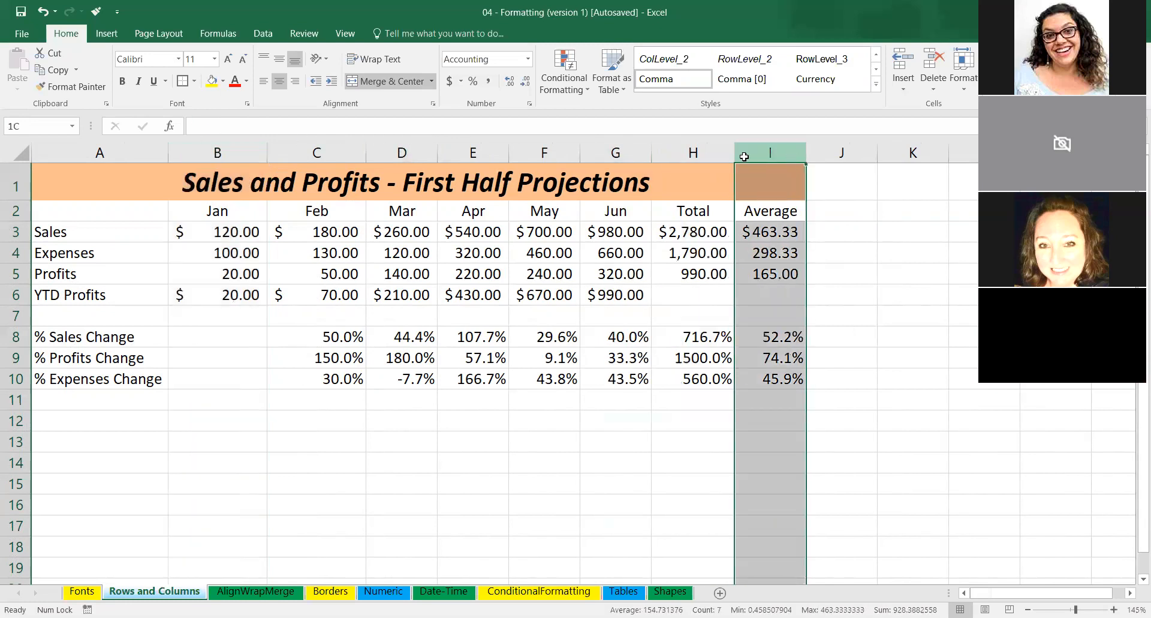
{"action": "left_click_drag", "start_coordinate": [744, 156], "coordinate": [234, 153]}
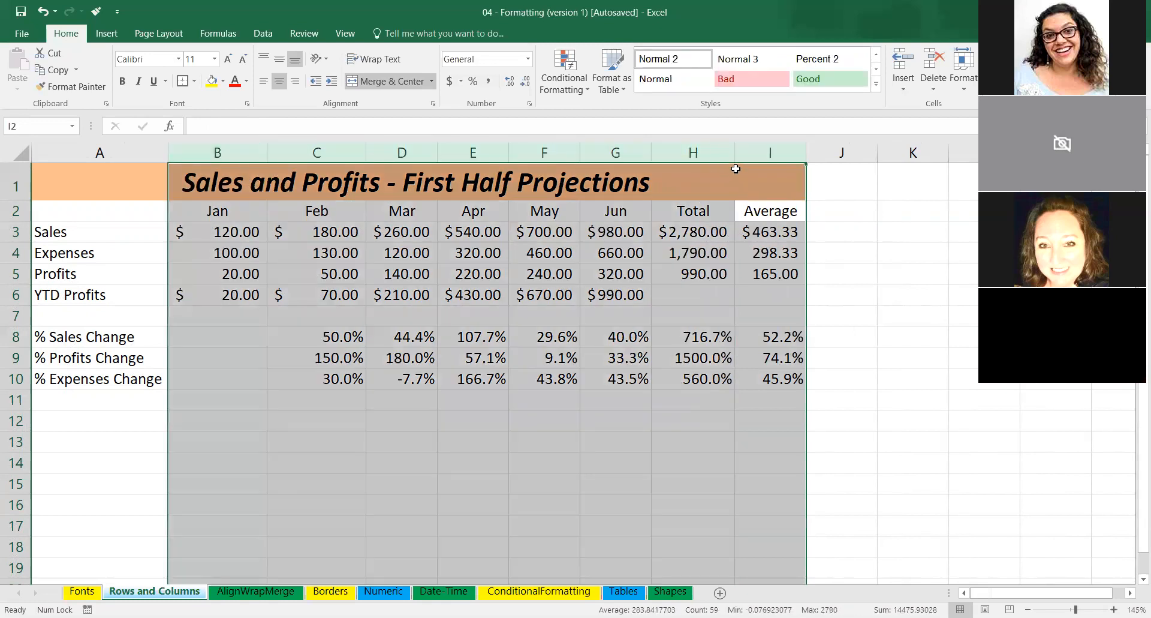
{"action": "left_click_drag", "start_coordinate": [736, 153], "coordinate": [783, 150]}
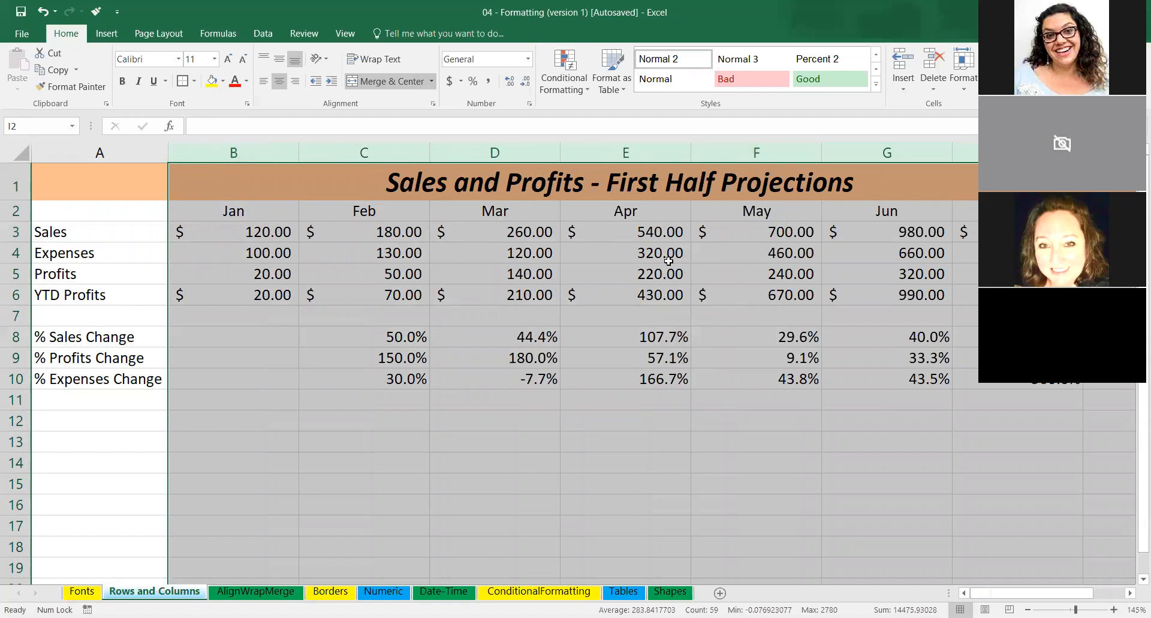
{"action": "scroll", "coordinate": [669, 260], "scroll_direction": "down", "scroll_amount": 4, "text": "ctrl"}
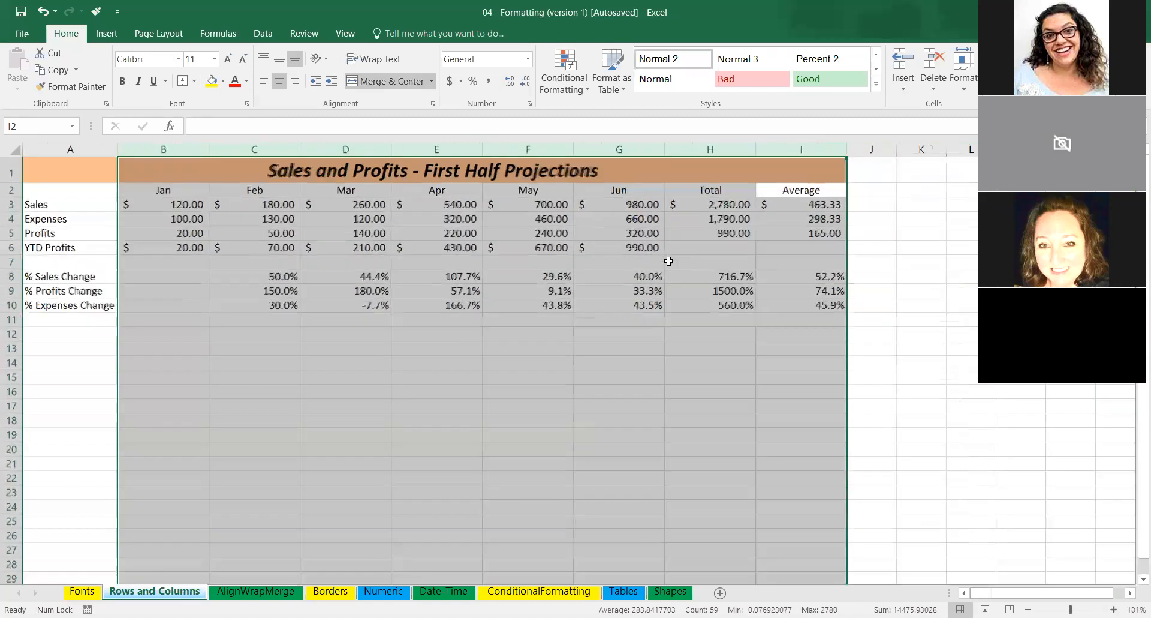
{"action": "left_click", "coordinate": [660, 316]}
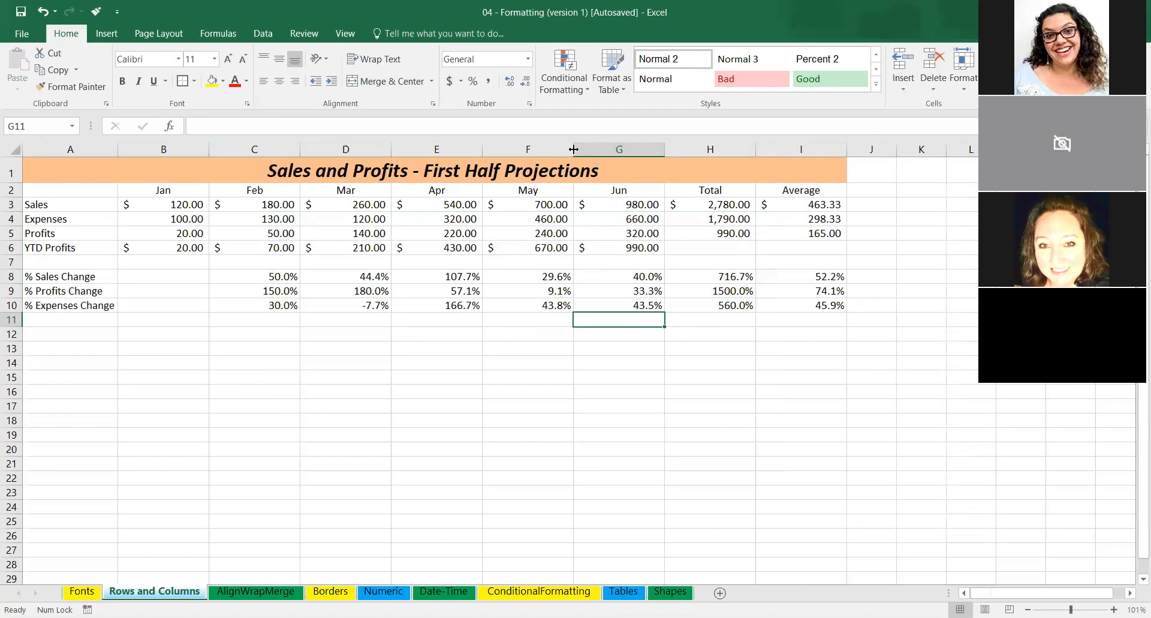
Narrow the May column, and AutoFit columns A through I to their contents.
{"action": "left_click_drag", "start_coordinate": [573, 149], "coordinate": [534, 149]}
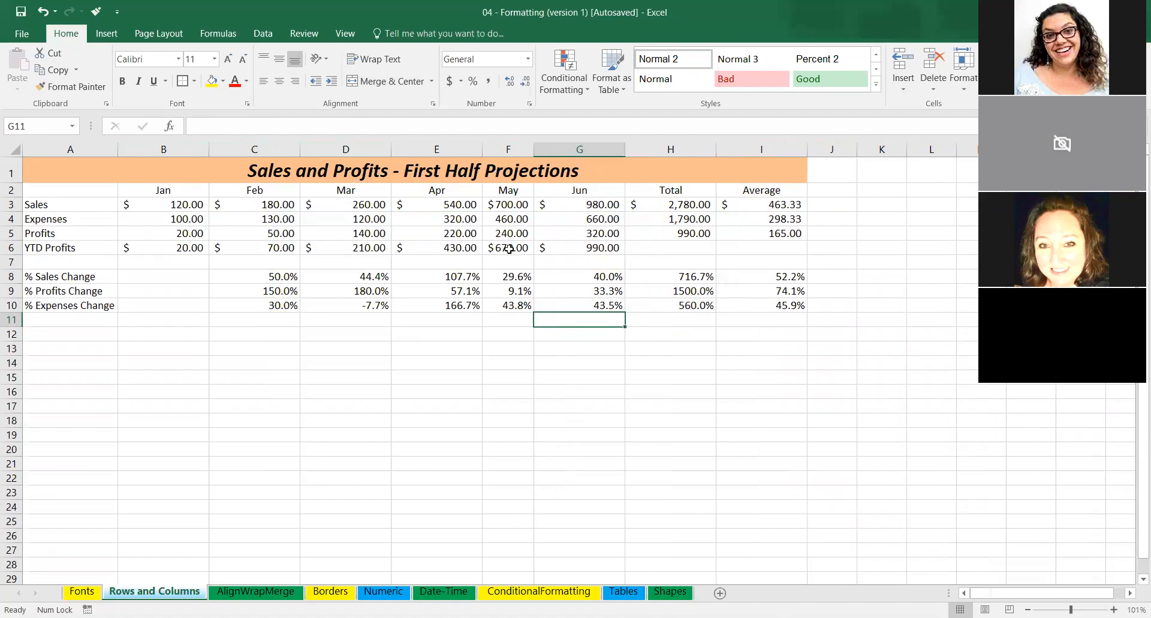
{"action": "left_click", "coordinate": [99, 151]}
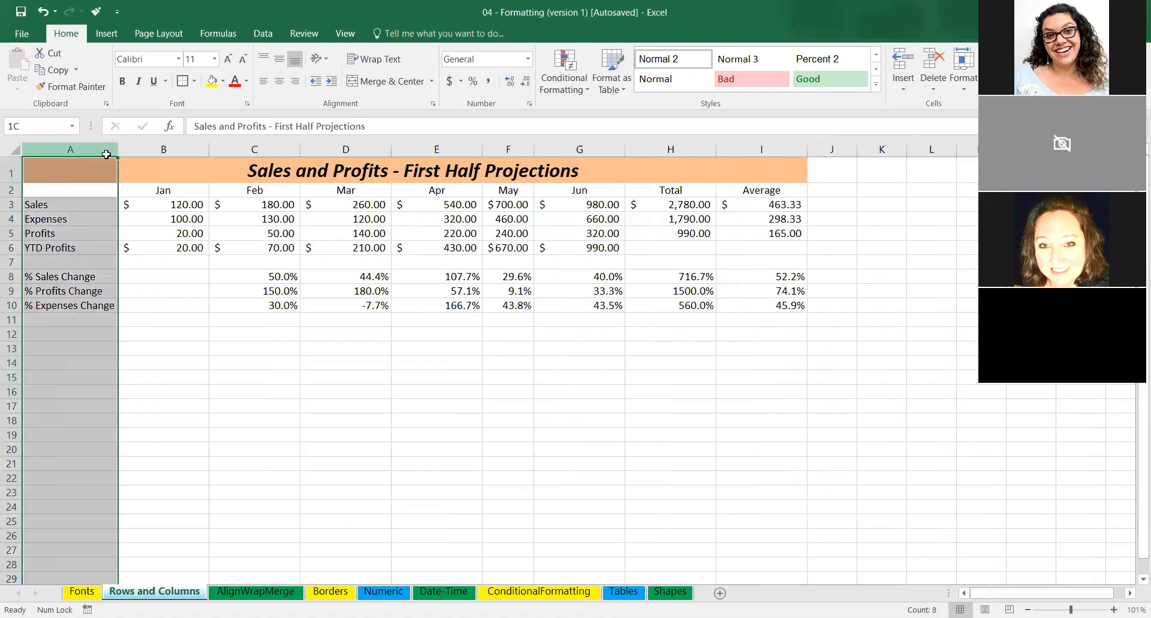
{"action": "left_click", "coordinate": [721, 150], "text": "shift"}
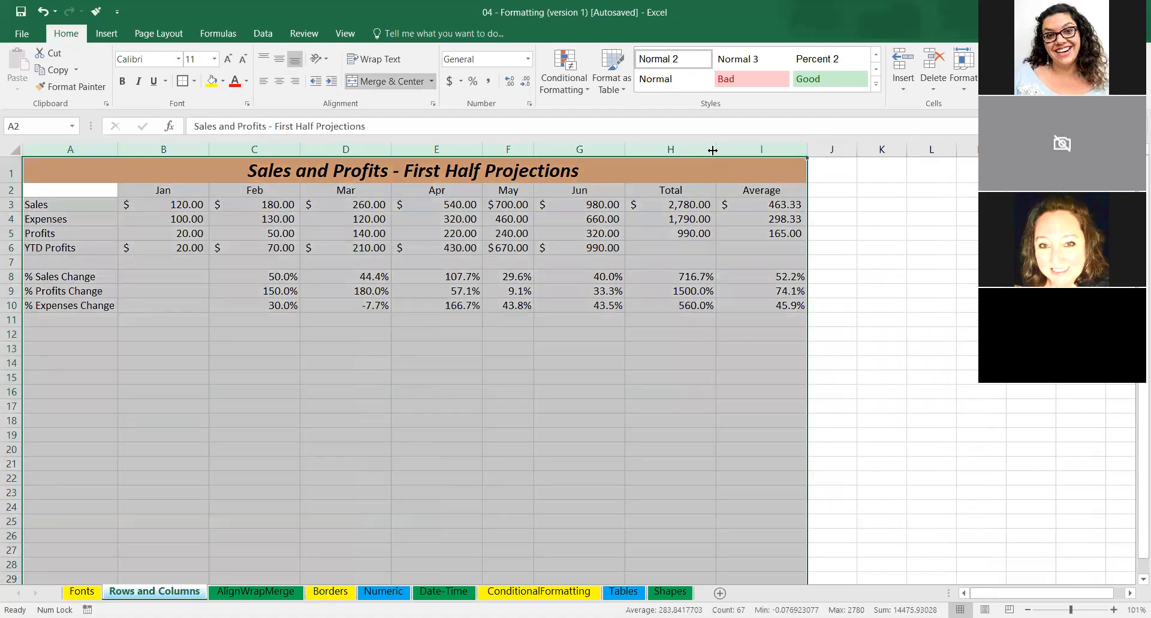
{"action": "double_click", "coordinate": [712, 149]}
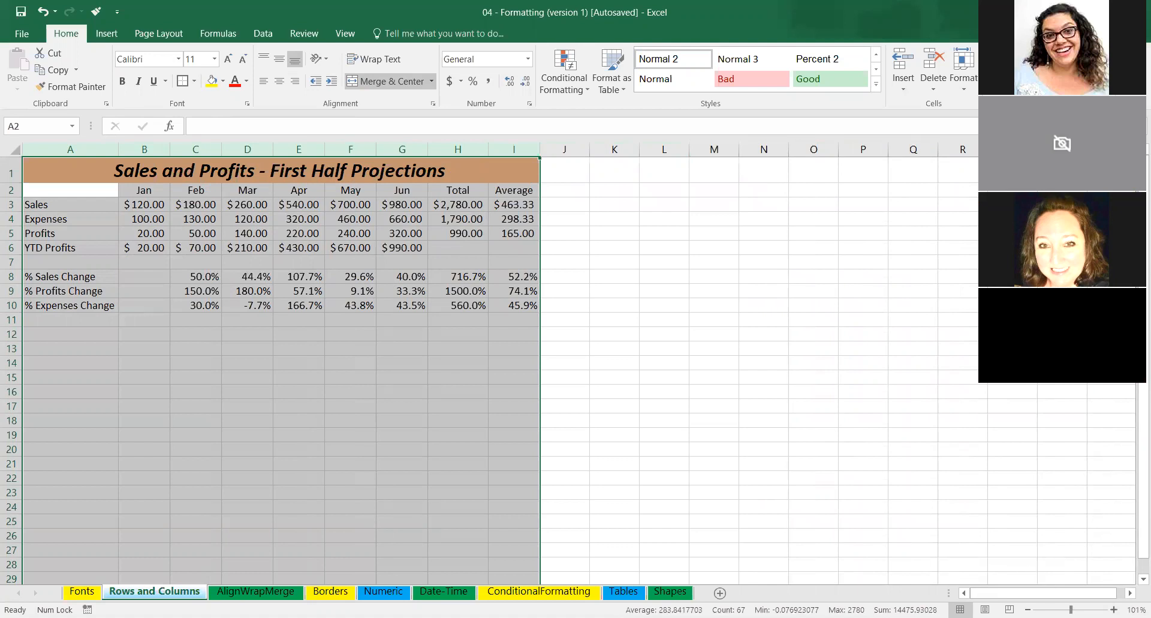
{"action": "scroll", "coordinate": [576, 360], "scroll_direction": "up", "scroll_amount": 2, "text": "ctrl"}
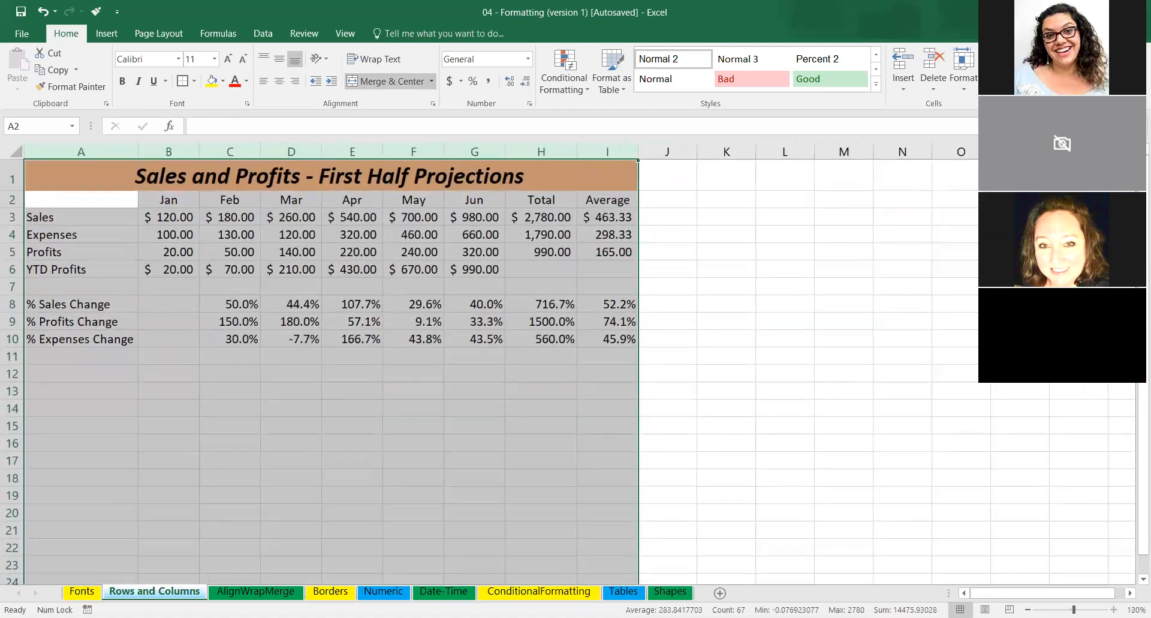
{"action": "scroll", "coordinate": [346, 334], "scroll_direction": "up", "scroll_amount": 1, "text": "ctrl"}
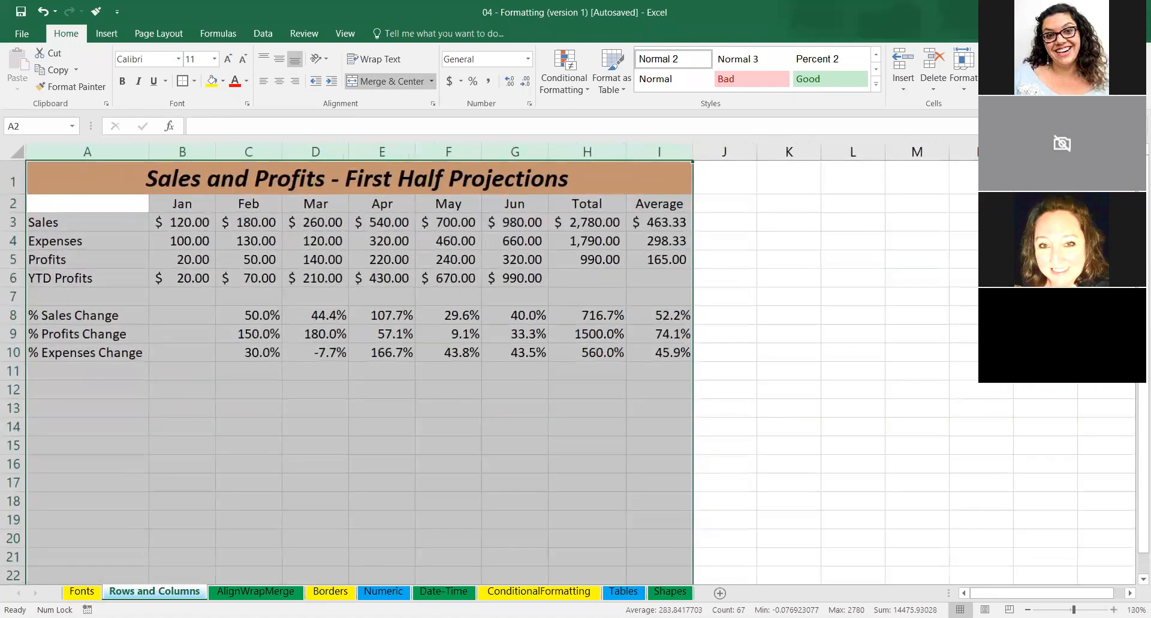
Check how far the merged title cell in row 1 spans by moving between it and the neighbouring cell J1.
{"action": "left_click", "coordinate": [435, 184]}
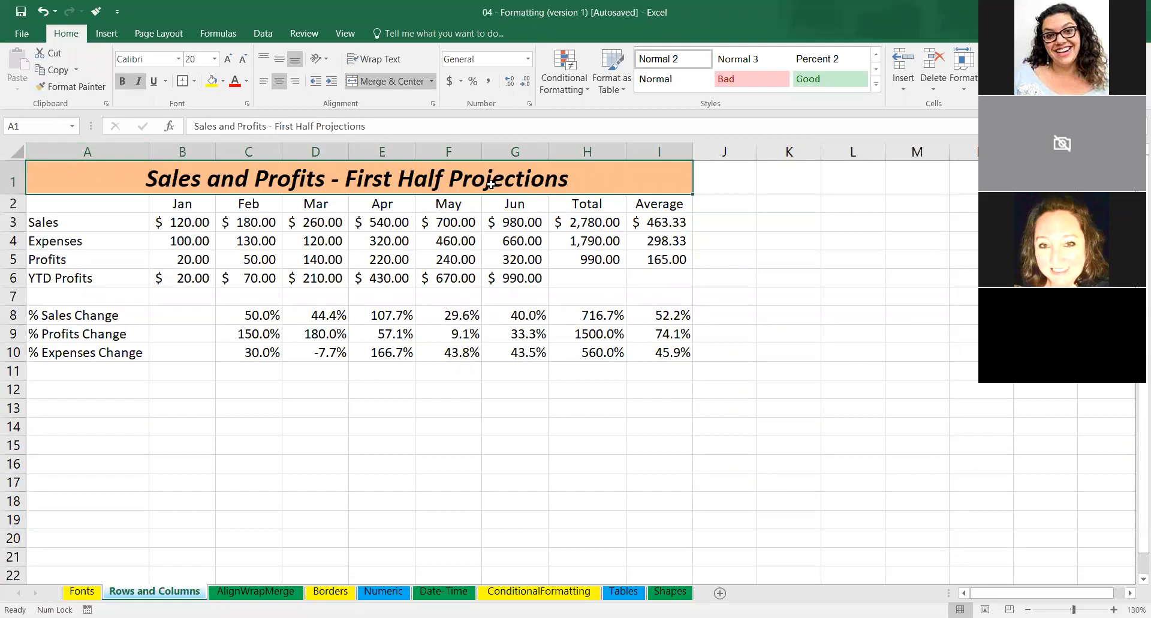
{"action": "key", "text": "Right"}
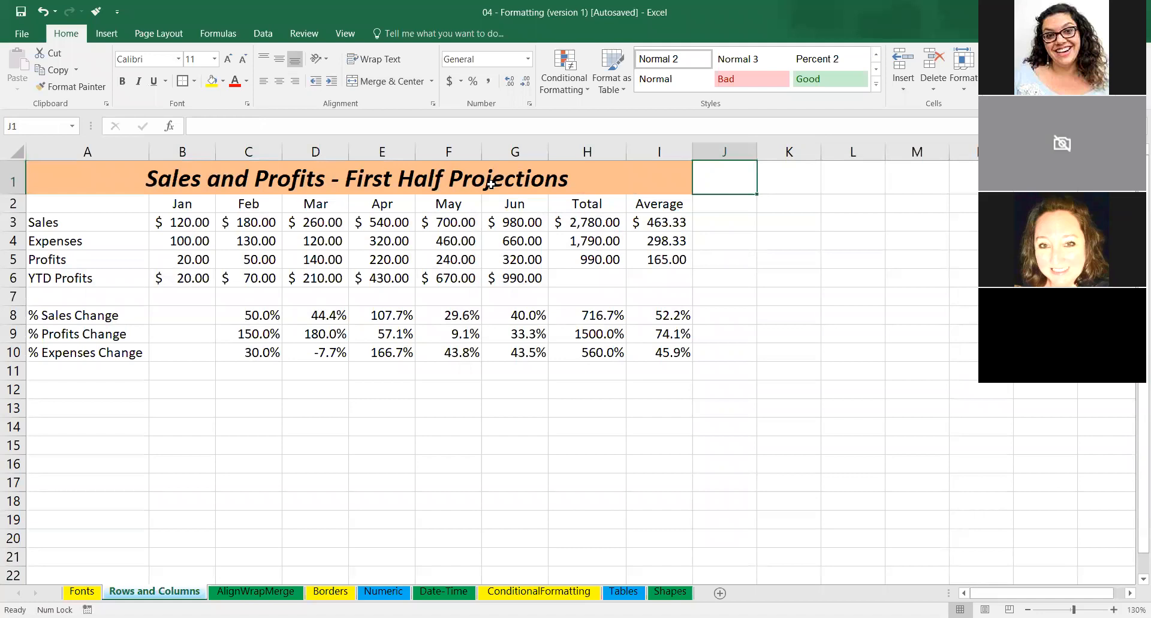
{"action": "key", "text": "Left"}
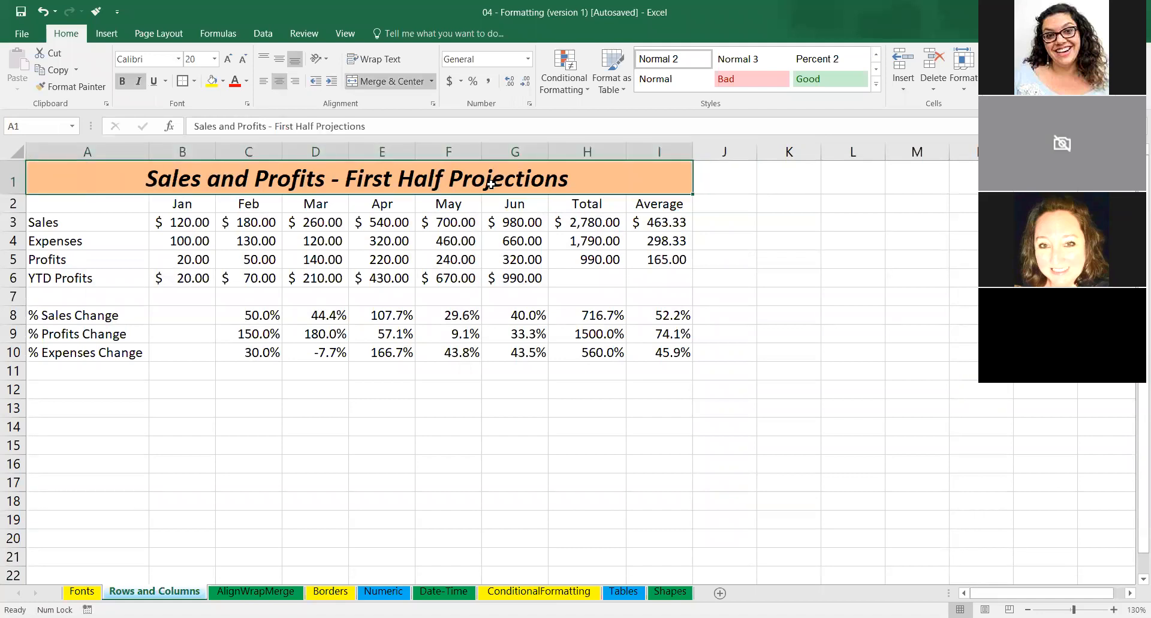
{"action": "key", "text": "Right"}
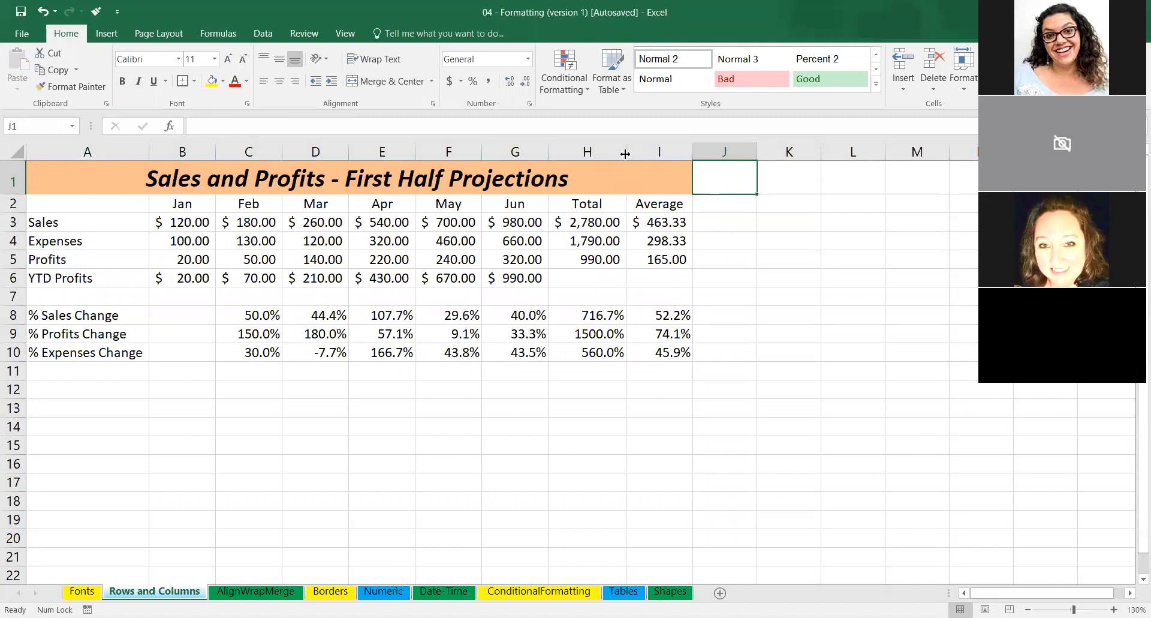
Narrow the Total column until its values no longer fit, and AutoFit it to its contents.
{"action": "left_click_drag", "start_coordinate": [625, 153], "coordinate": [605, 152]}
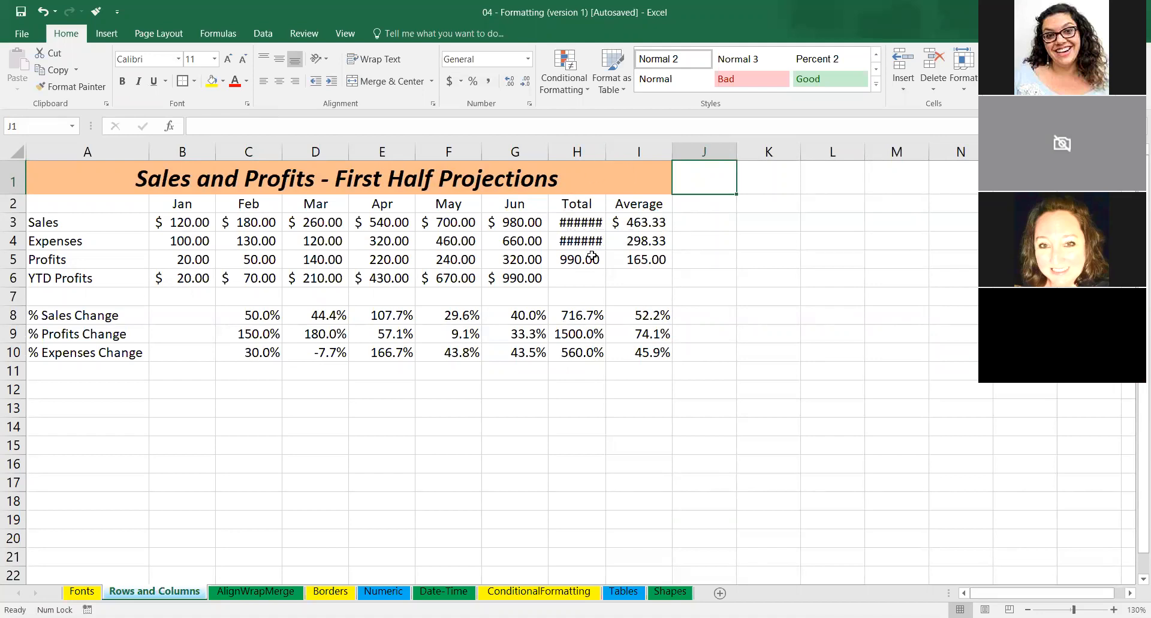
{"action": "double_click", "coordinate": [604, 149]}
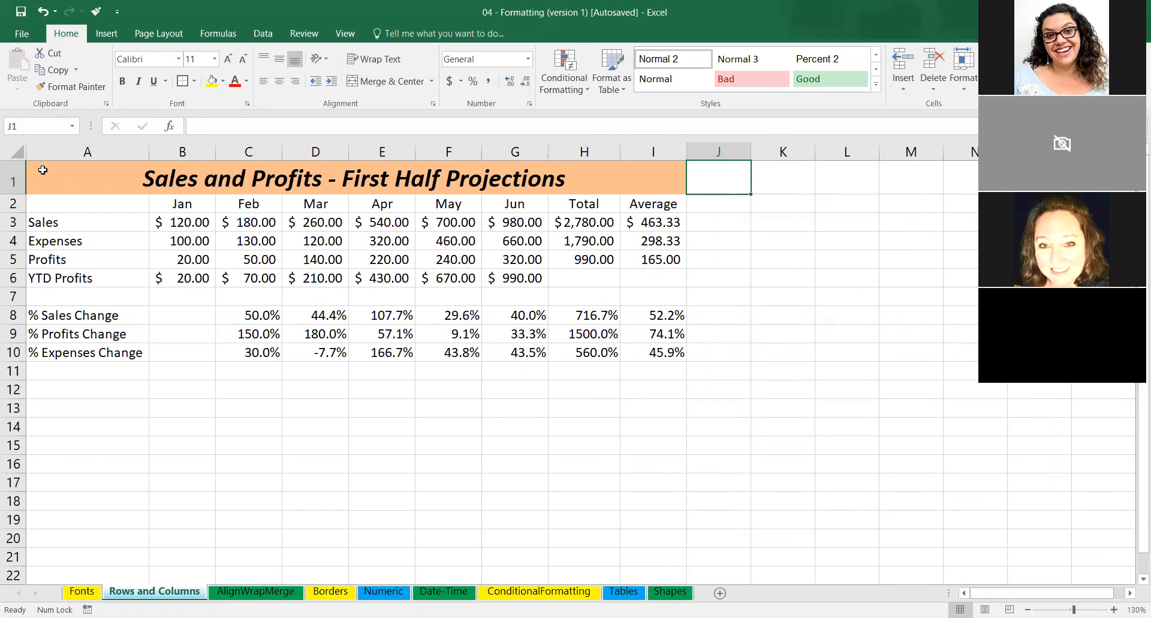
Give all rows of the sheet a taller uniform height and middle-align every cell vertically.
{"action": "left_click", "coordinate": [15, 153]}
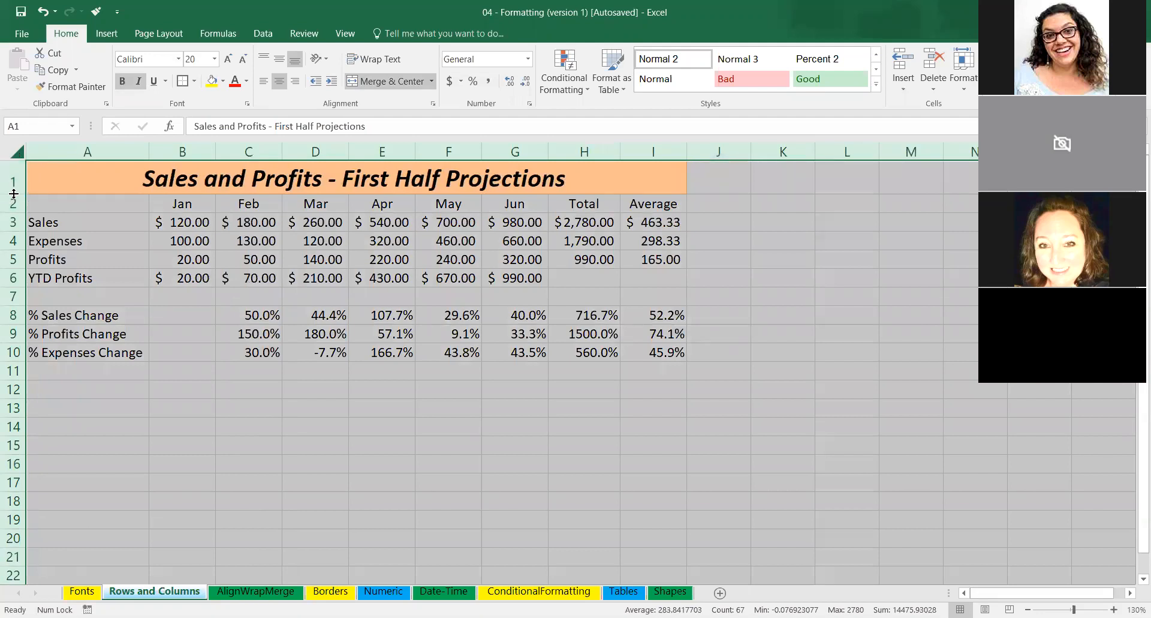
{"action": "left_click_drag", "start_coordinate": [14, 193], "coordinate": [19, 231]}
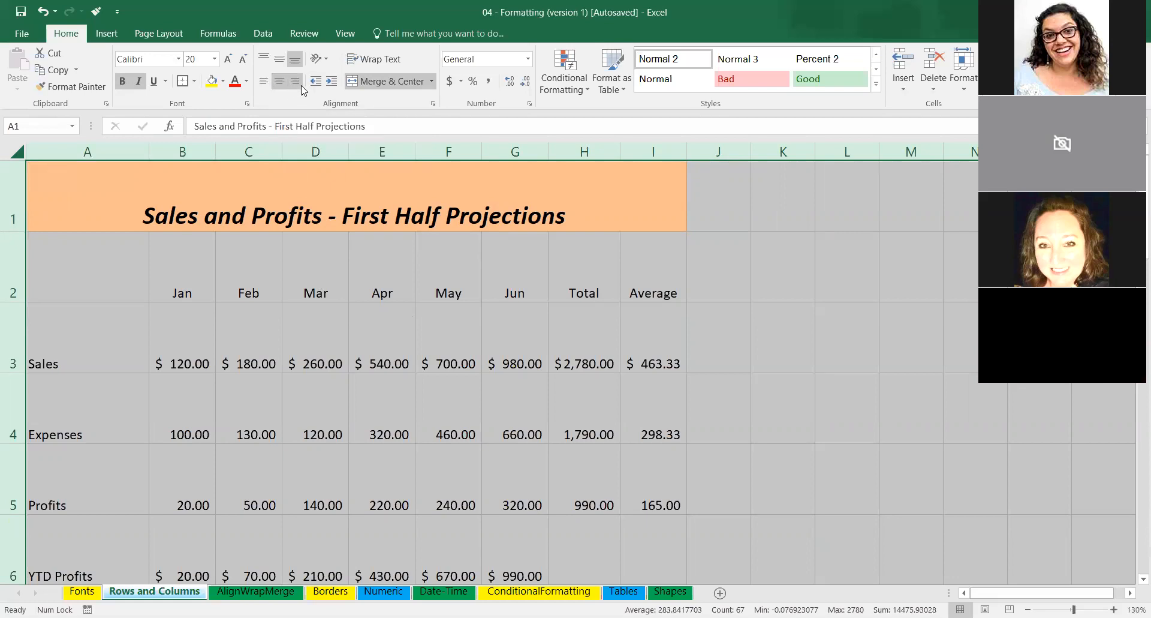
{"action": "left_click", "coordinate": [281, 62]}
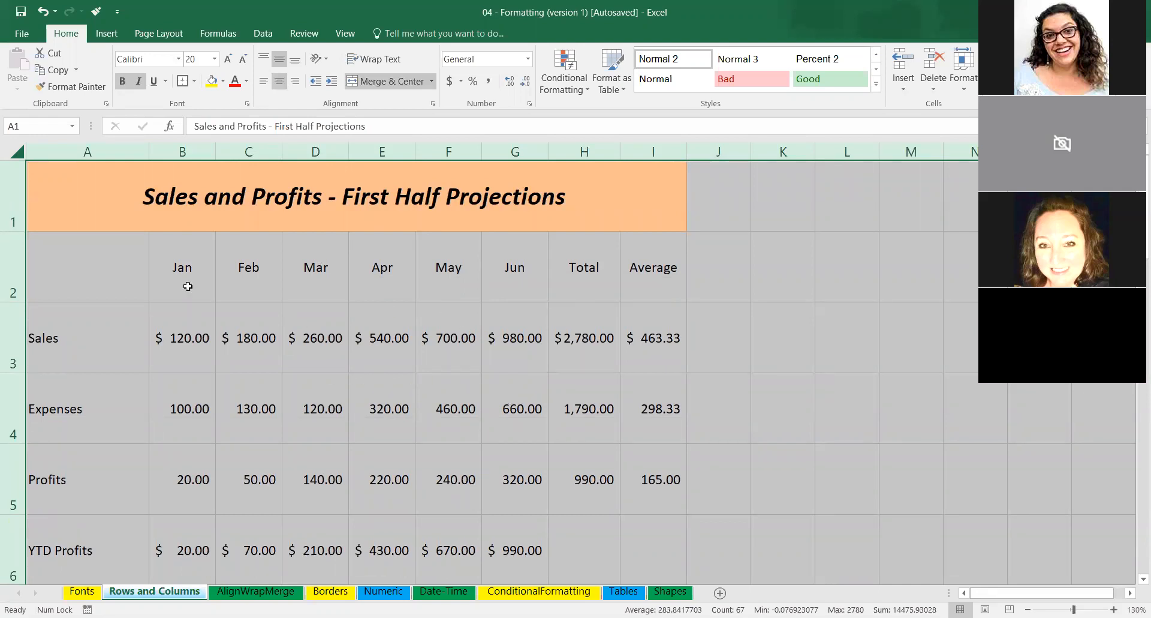
{"action": "left_click_drag", "start_coordinate": [18, 232], "coordinate": [14, 200]}
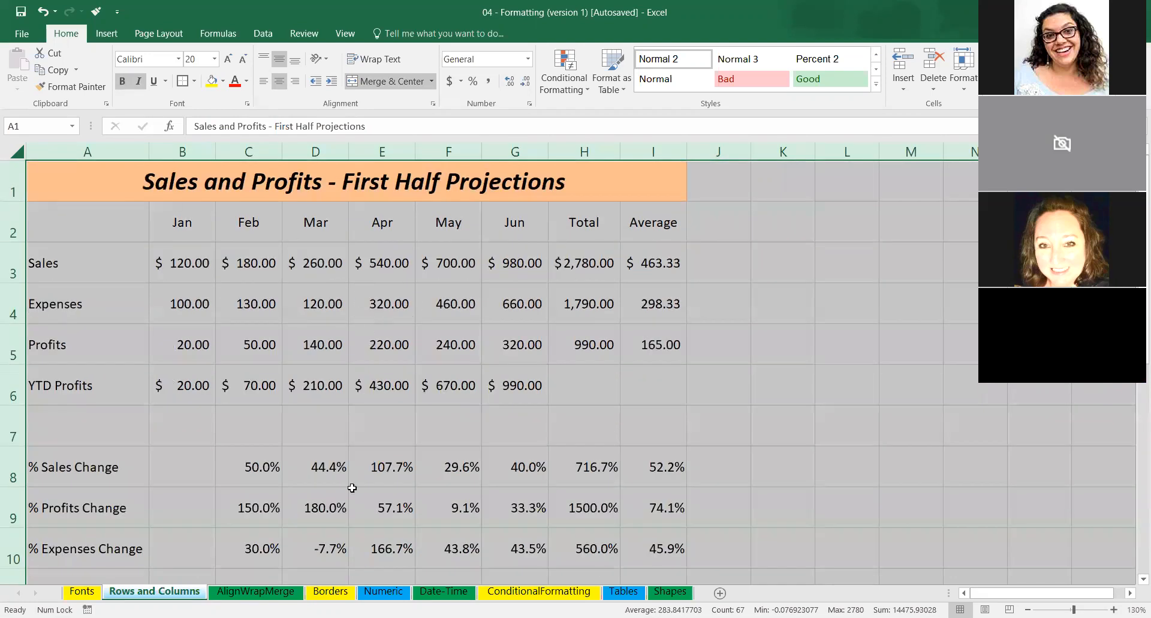
Undo the last row height change on the Rows and Columns worksheet and switch to the AlignWrapMerge worksheet.
{"action": "left_click", "coordinate": [266, 592]}
{"action": "left_click", "coordinate": [657, 294]}
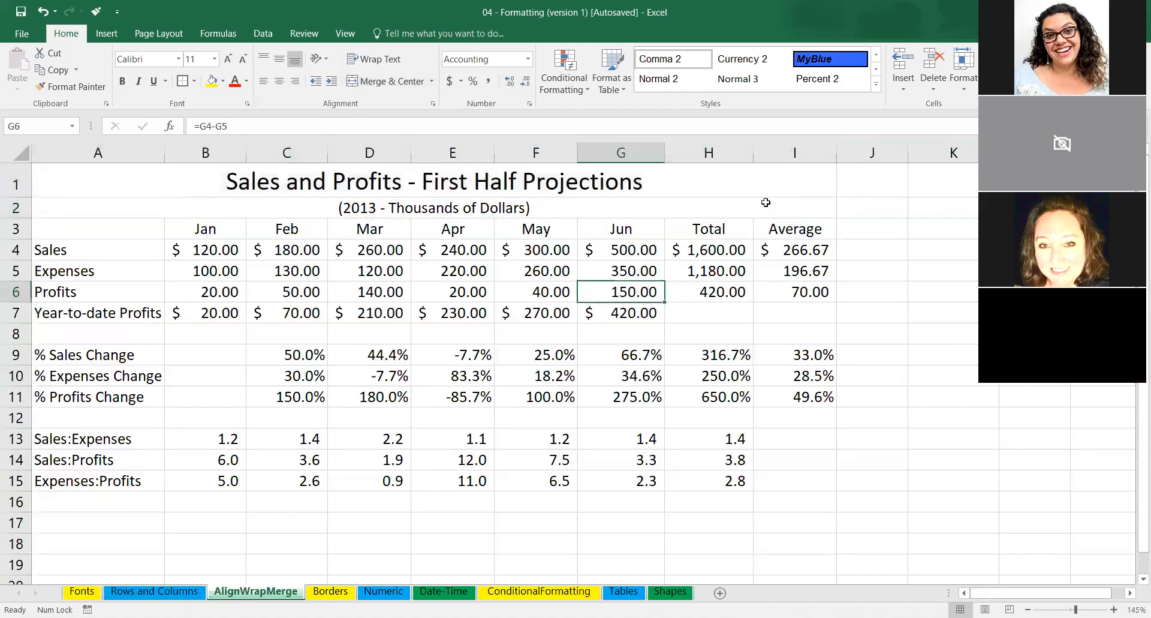
{"action": "left_click", "coordinate": [43, 9]}
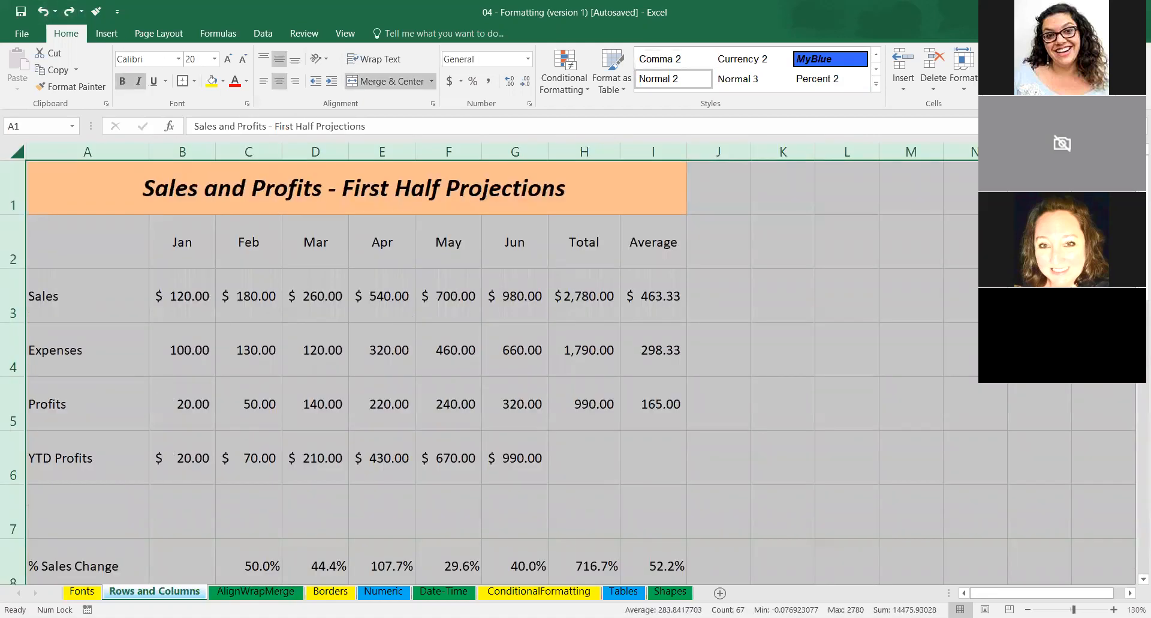
{"action": "left_click", "coordinate": [257, 591]}
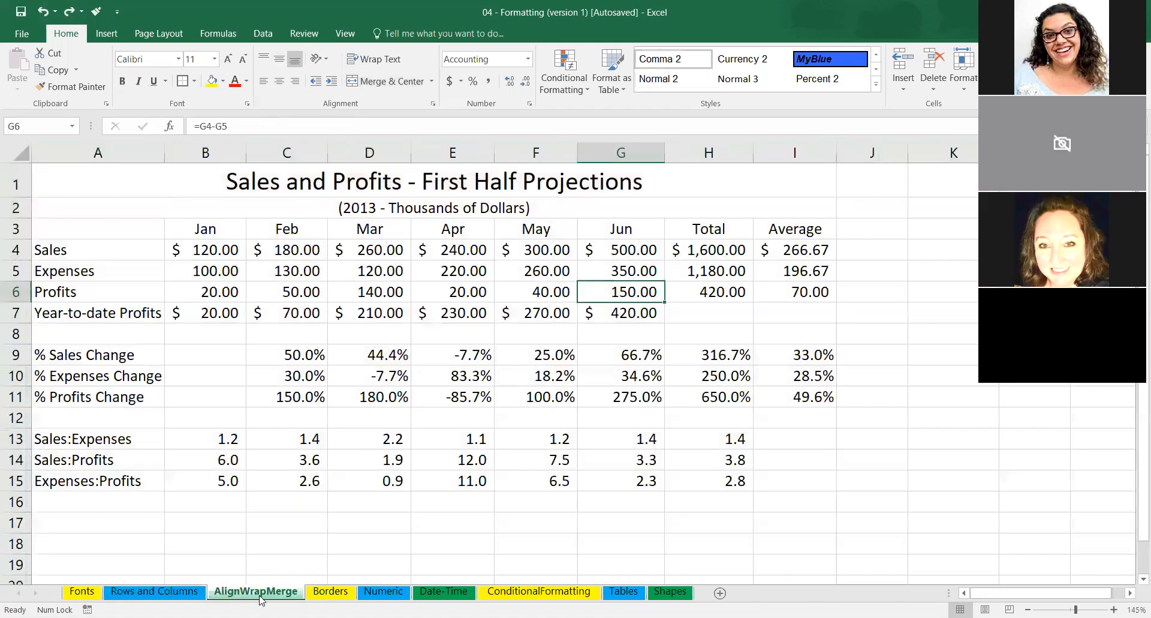
Unmerge the subtitle cells in row 2 and the title cells in row 1.
{"action": "left_click", "coordinate": [462, 207]}
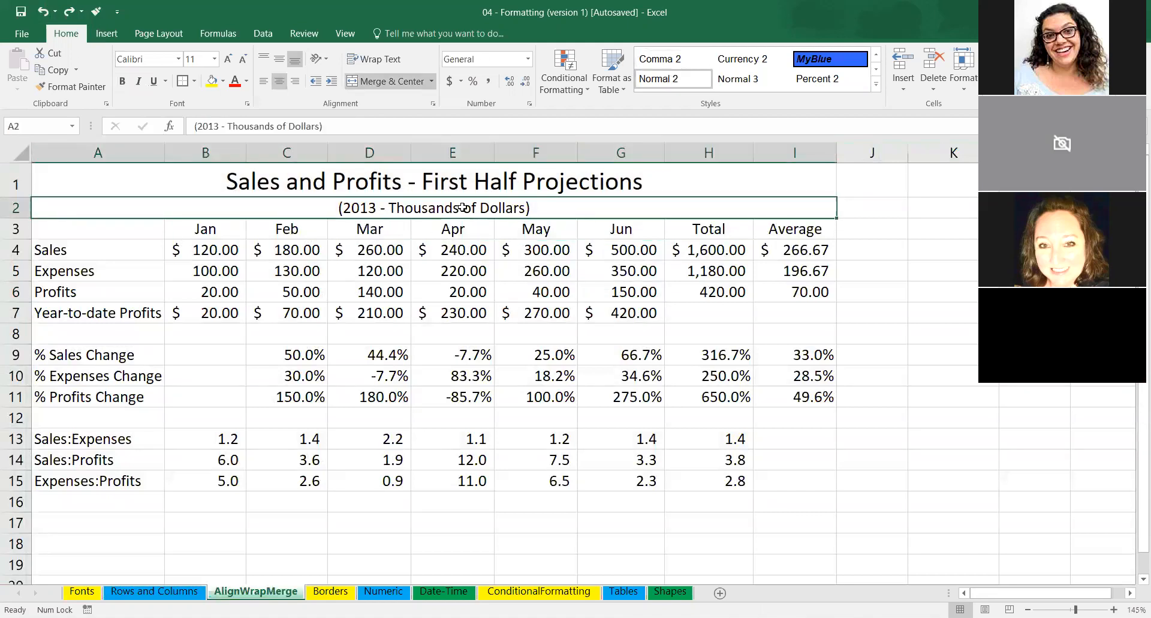
{"action": "left_click", "coordinate": [431, 82]}
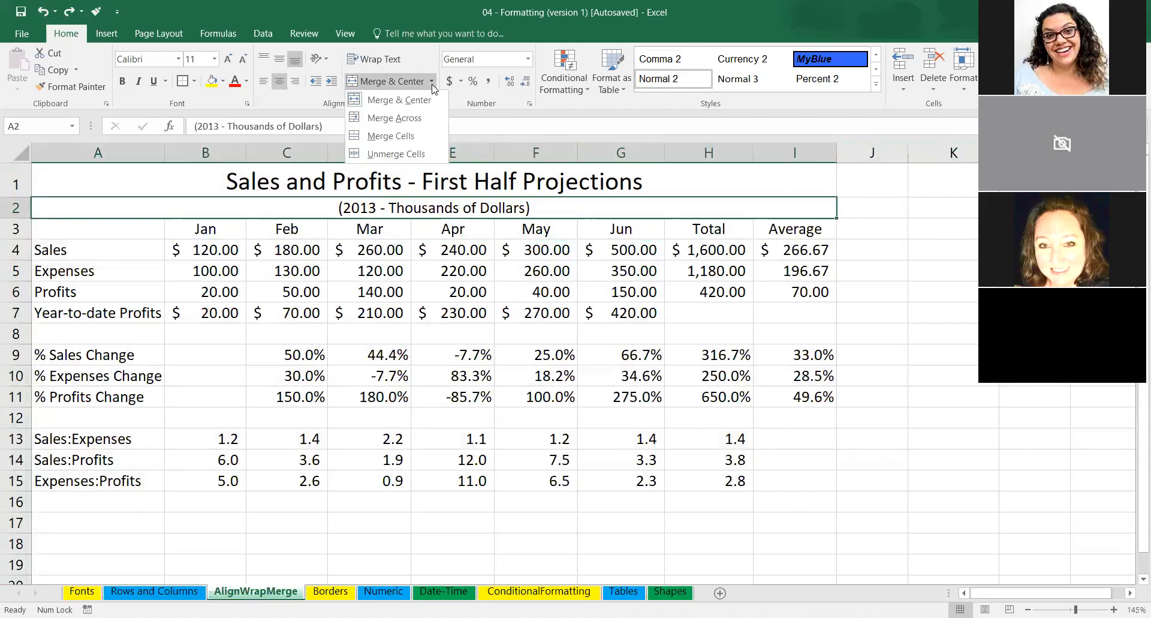
{"action": "left_click", "coordinate": [410, 154]}
{"action": "key", "text": "Up"}
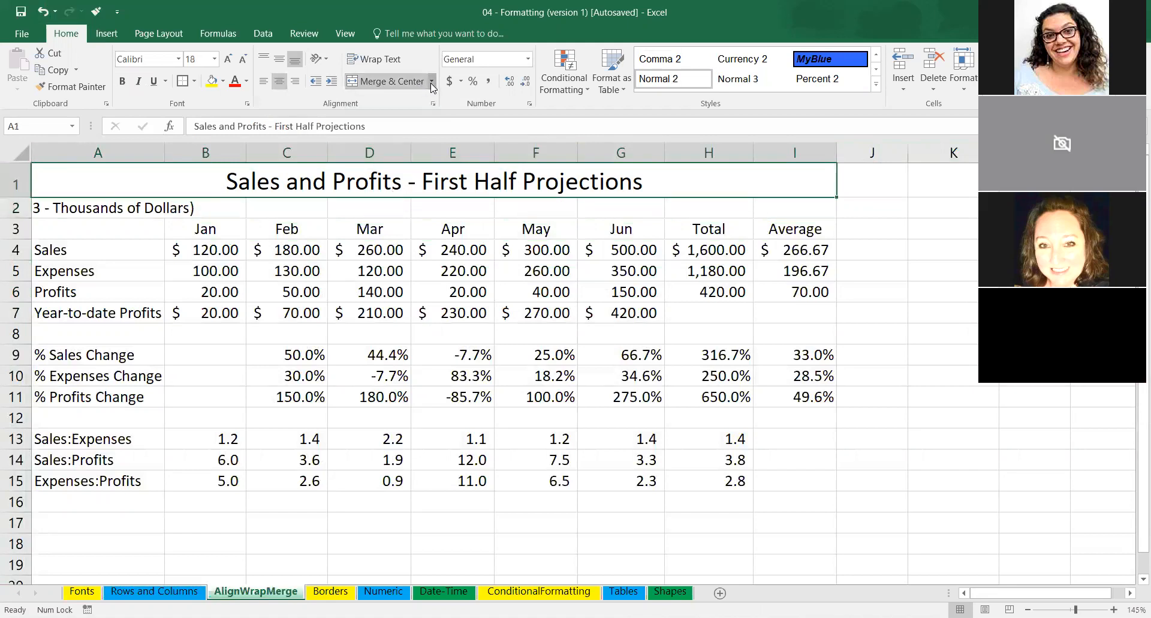
{"action": "left_click", "coordinate": [431, 82]}
{"action": "left_click", "coordinate": [396, 154]}
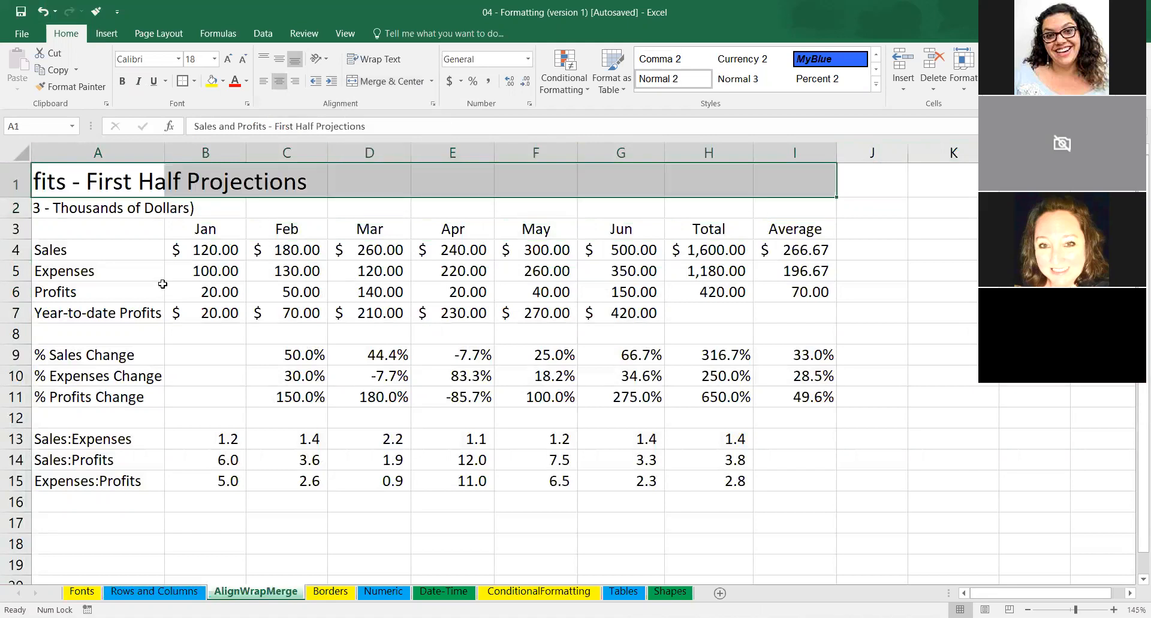
Shorten the title in A1 to "Sales and Profits" and widen column A until the title and subtitle fit.
{"action": "left_click", "coordinate": [180, 225]}
{"action": "left_click", "coordinate": [105, 176]}
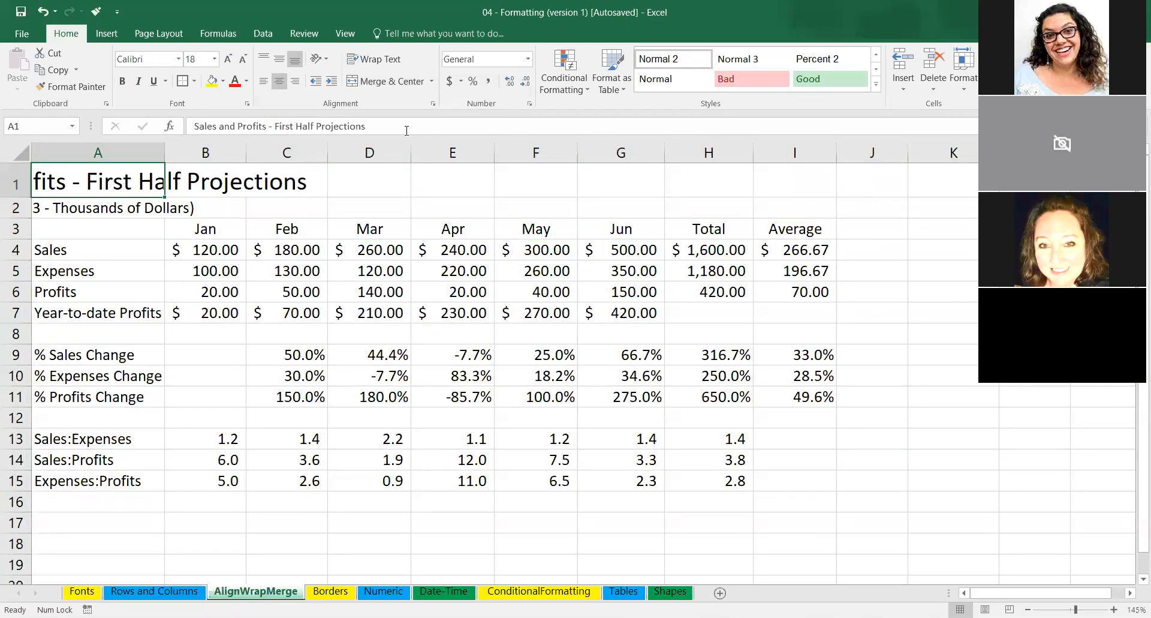
{"action": "left_click", "coordinate": [311, 126]}
{"action": "left_click_drag", "start_coordinate": [367, 126], "coordinate": [181, 128]}
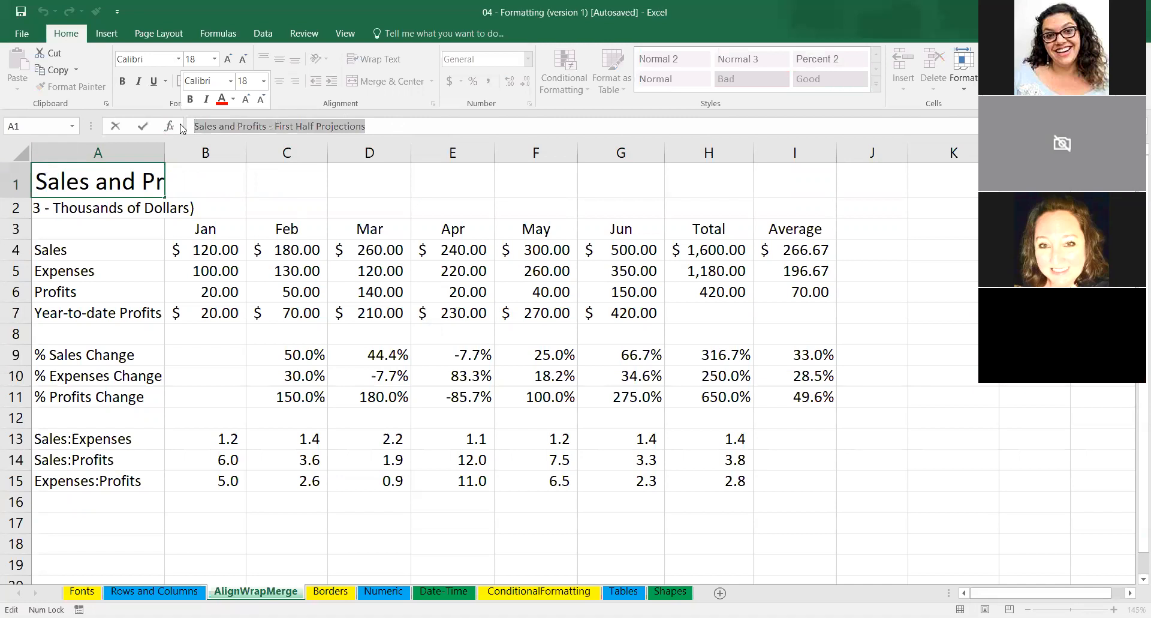
{"action": "type", "text": "Sales"}
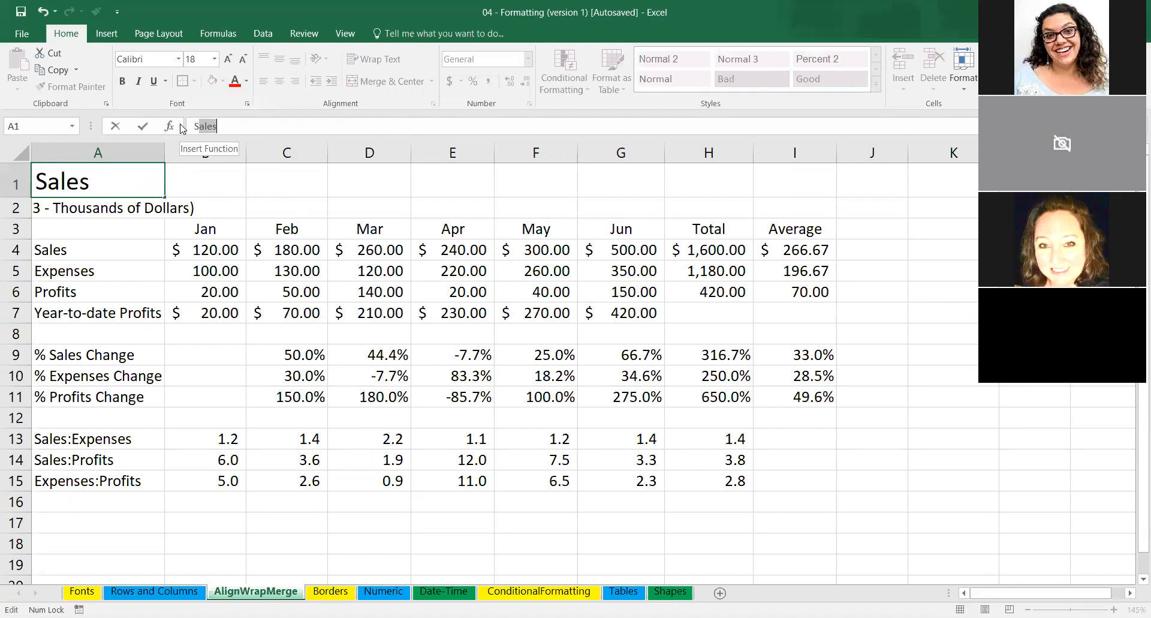
{"action": "type", "text": " and Pr"}
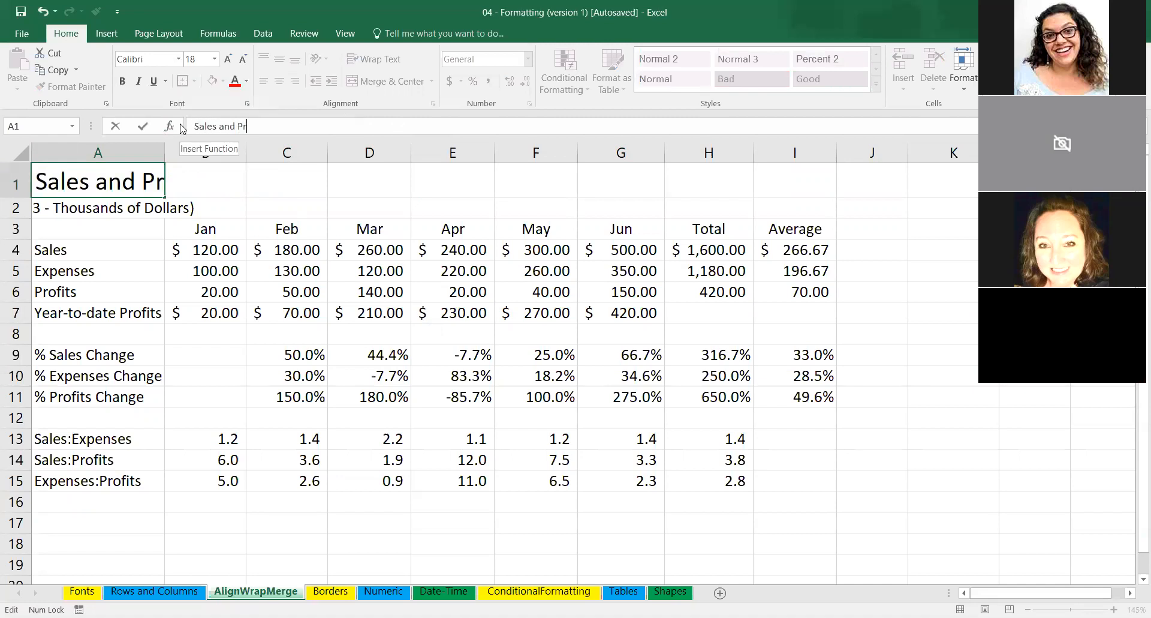
{"action": "type", "text": "ofi"}
{"action": "type", "text": "ts"}
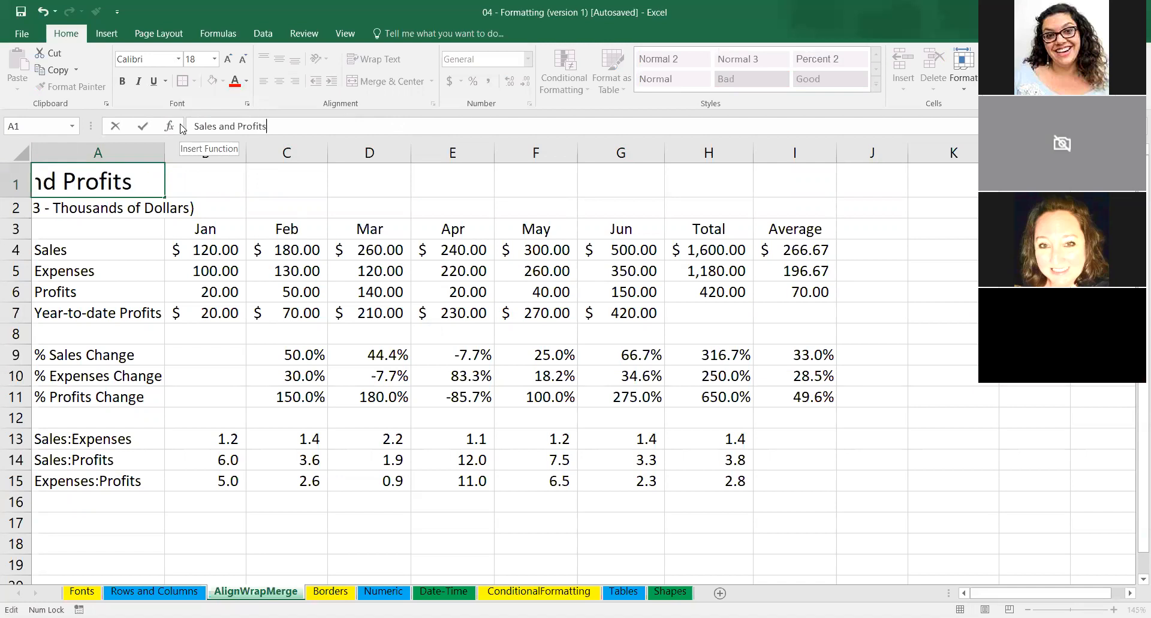
{"action": "key", "text": "ctrl+Return"}
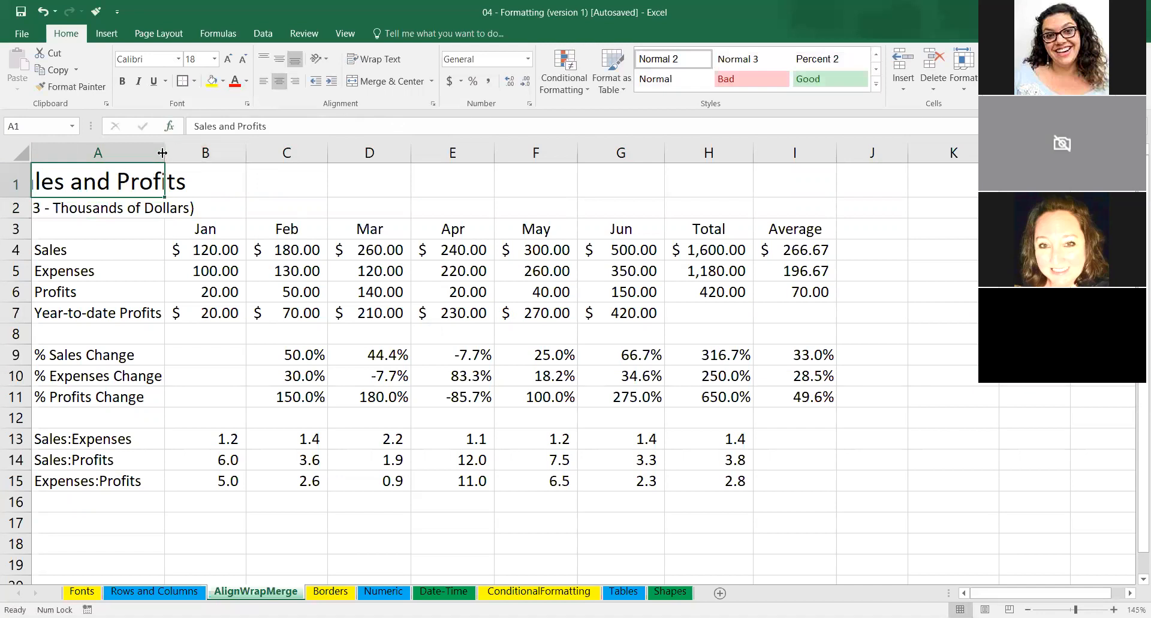
{"action": "left_click_drag", "start_coordinate": [161, 152], "coordinate": [265, 150]}
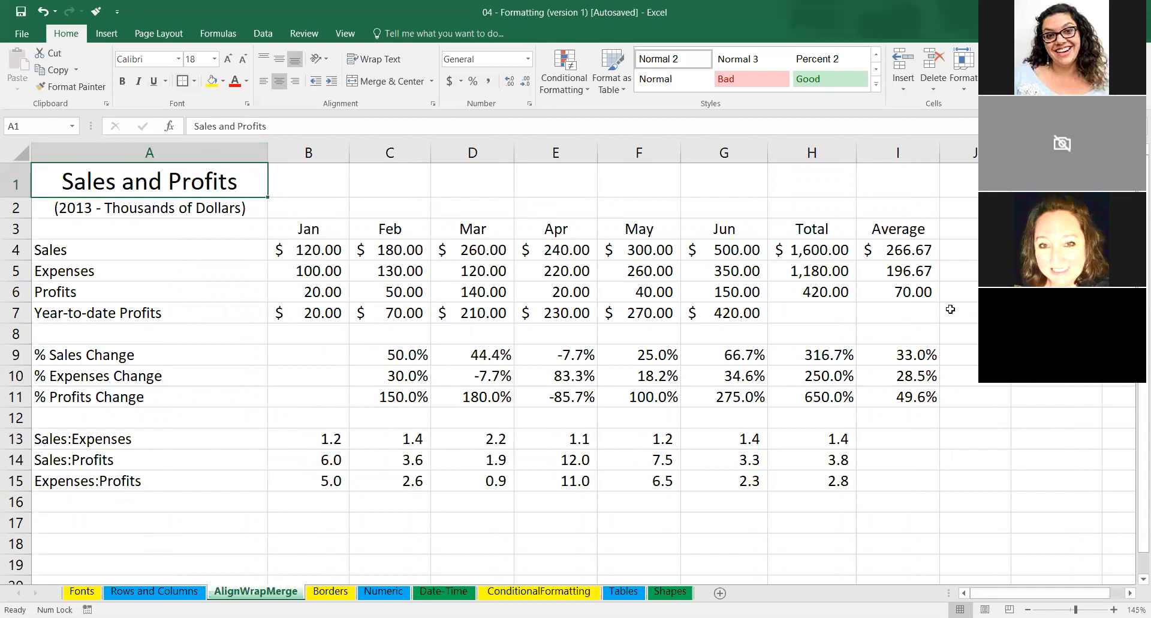
Merge and center the title alone across A1:I1, and undo the merge.
{"action": "mouse_move", "coordinate": [1001, 593]}
{"action": "left_mouse_down"}
{"action": "mouse_move", "coordinate": [1017, 594]}
{"action": "mouse_move", "coordinate": [1000, 597]}
{"action": "left_mouse_up"}
{"action": "left_click_drag", "start_coordinate": [228, 177], "coordinate": [888, 183]}
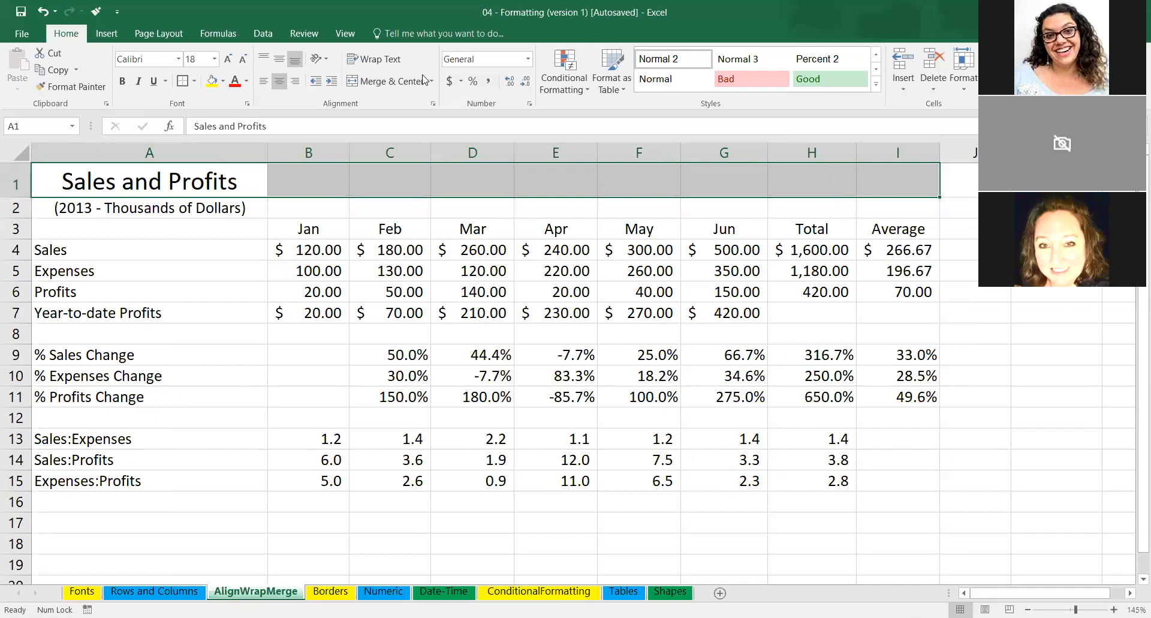
{"action": "left_click", "coordinate": [379, 81]}
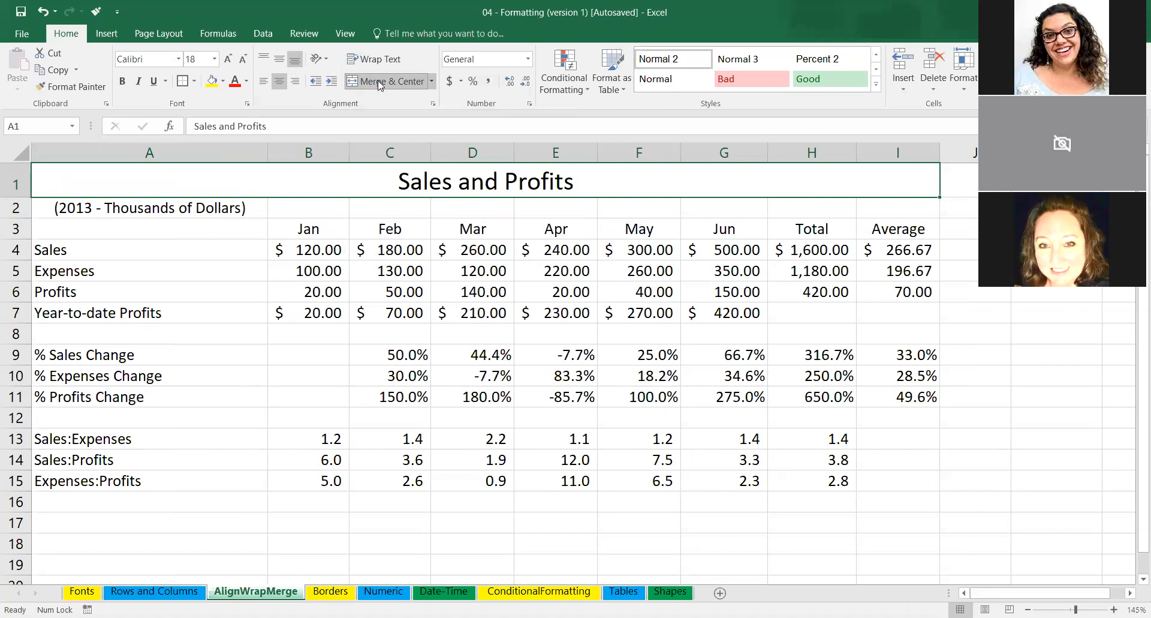
{"action": "key", "text": "ctrl+z"}
Try to merge and center the title and subtitle together as one range, A1:I2, and cancel the merge.
{"action": "left_click", "coordinate": [90, 222]}
{"action": "left_click_drag", "start_coordinate": [89, 191], "coordinate": [881, 206]}
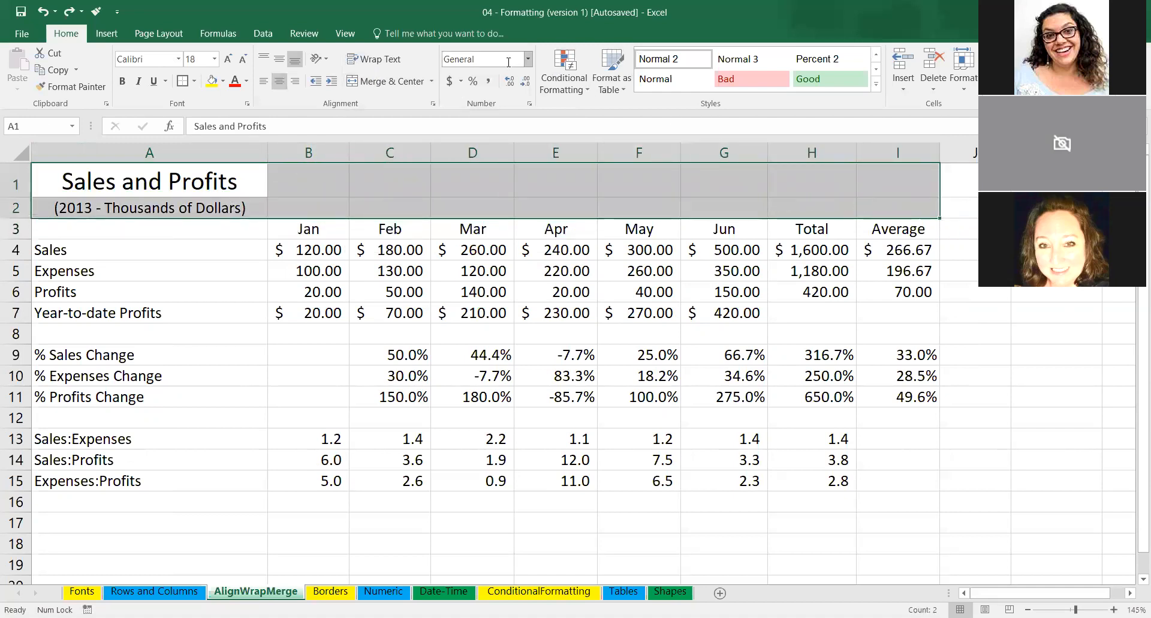
{"action": "left_click", "coordinate": [385, 84]}
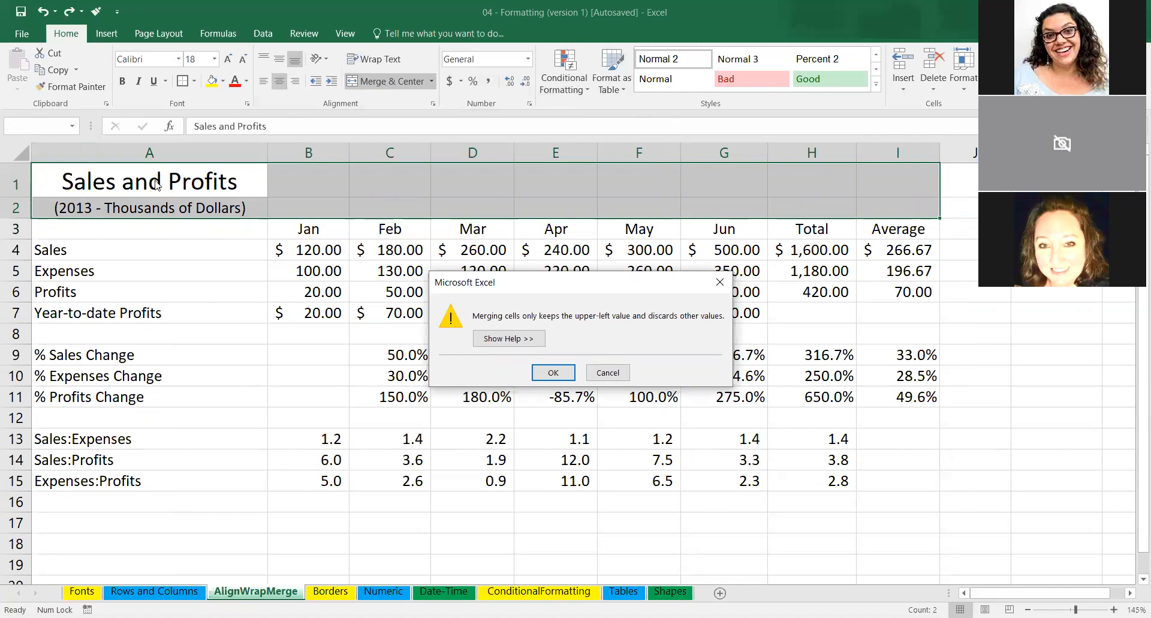
{"action": "left_click", "coordinate": [611, 374]}
{"action": "left_click", "coordinate": [199, 258]}
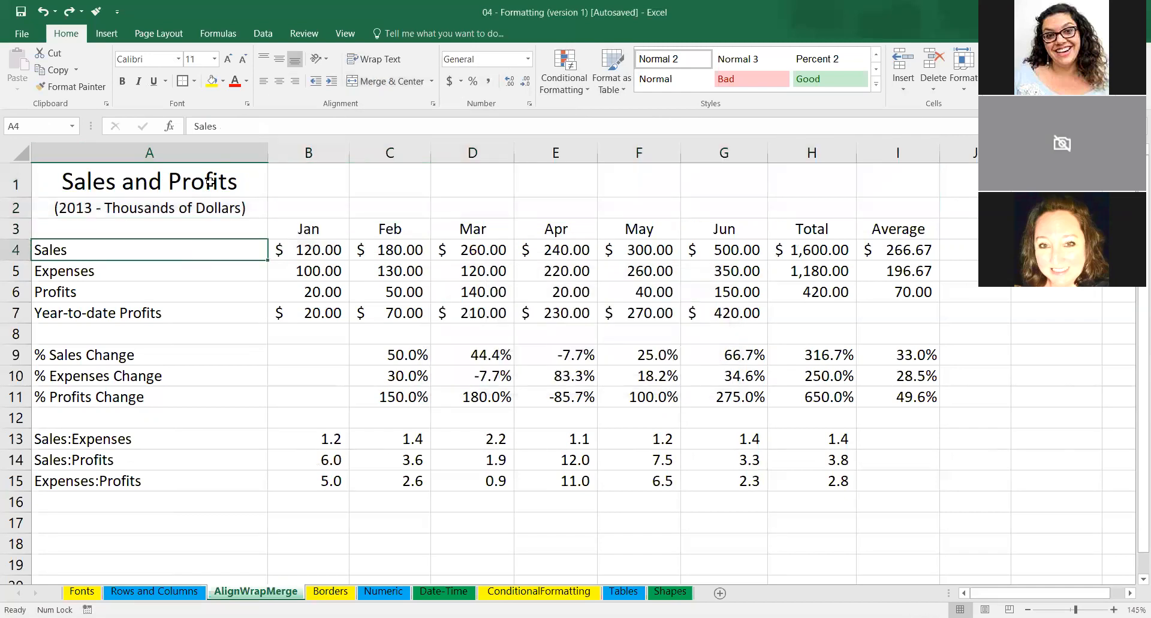
Merge and center the title across A1:I1 and the subtitle across A2:I2 as two separate ranges.
{"action": "left_click_drag", "start_coordinate": [209, 182], "coordinate": [889, 190]}
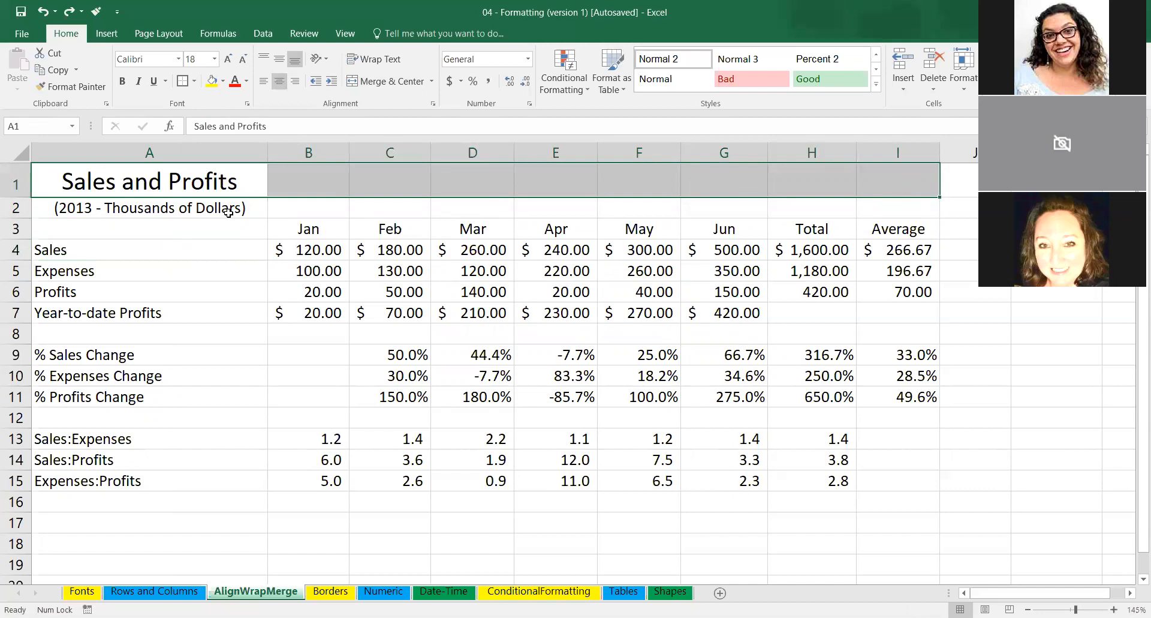
{"action": "left_click_drag", "start_coordinate": [228, 212], "coordinate": [902, 214]}
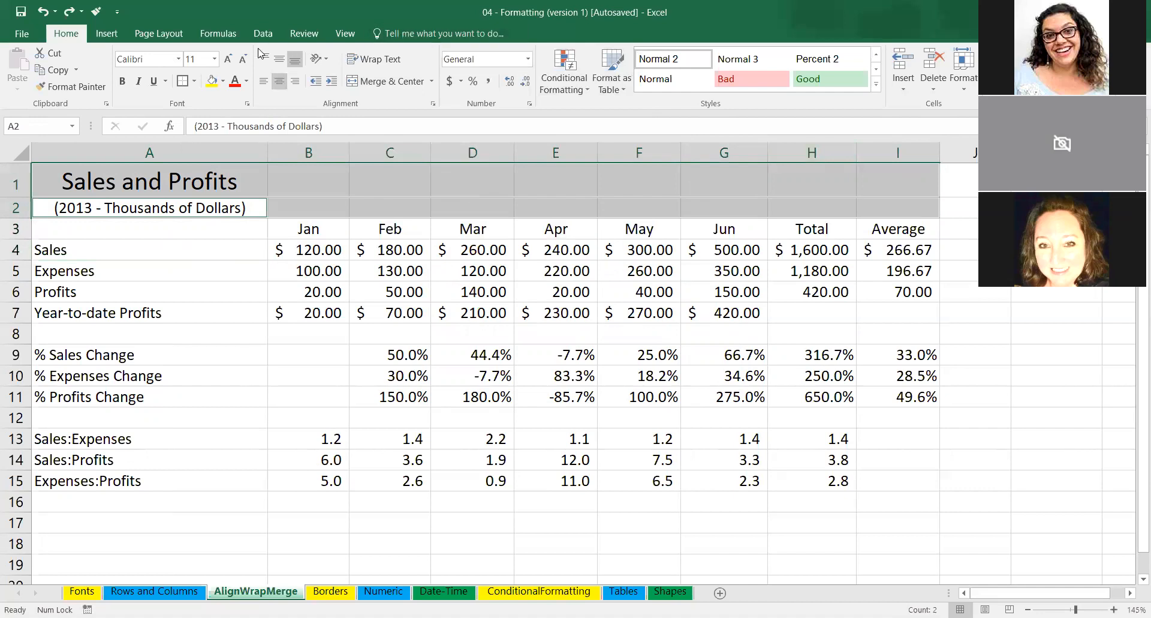
{"action": "left_click", "coordinate": [401, 88]}
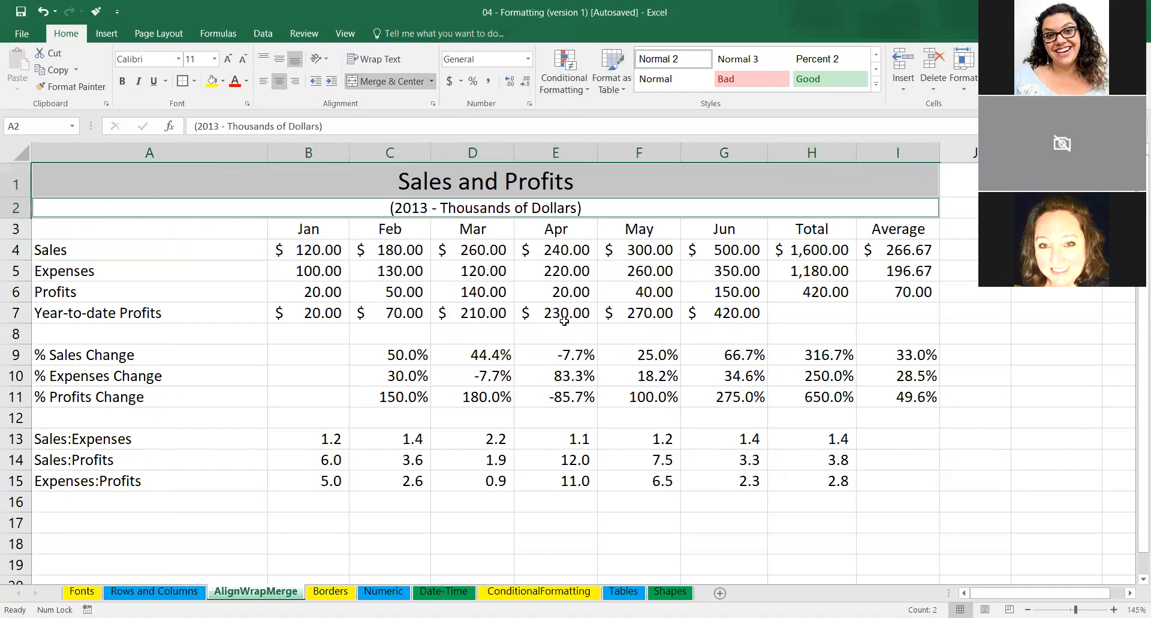
Switch to the Borders worksheet and apply an outside border around the month headings in B2:G2.
{"action": "left_click", "coordinate": [329, 592]}
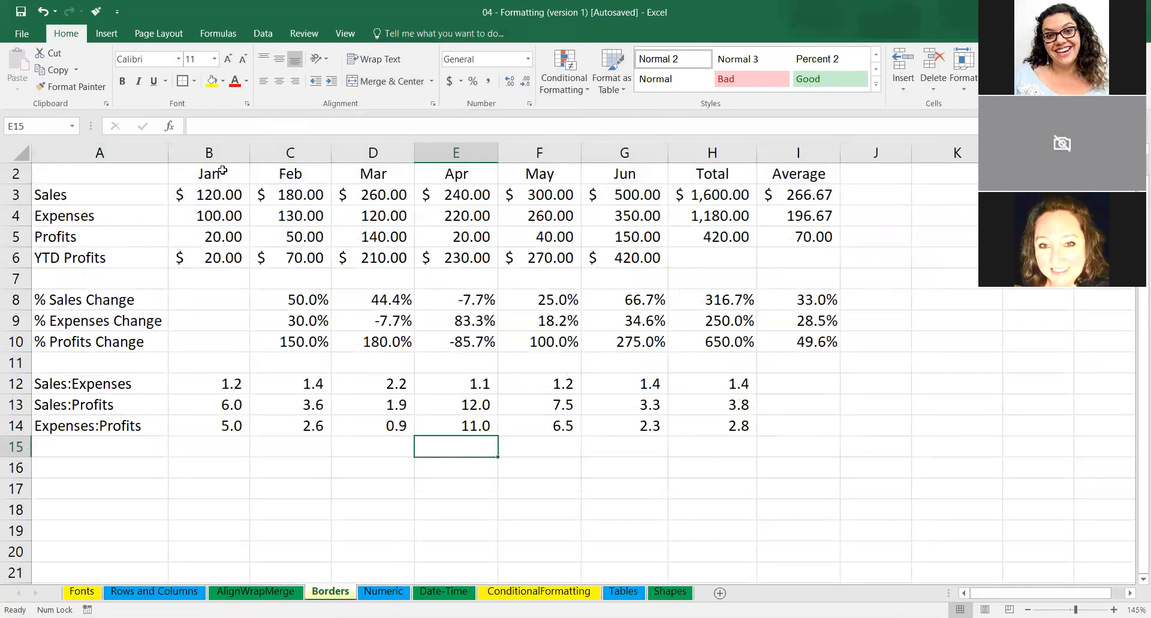
{"action": "left_click_drag", "start_coordinate": [203, 176], "coordinate": [285, 163]}
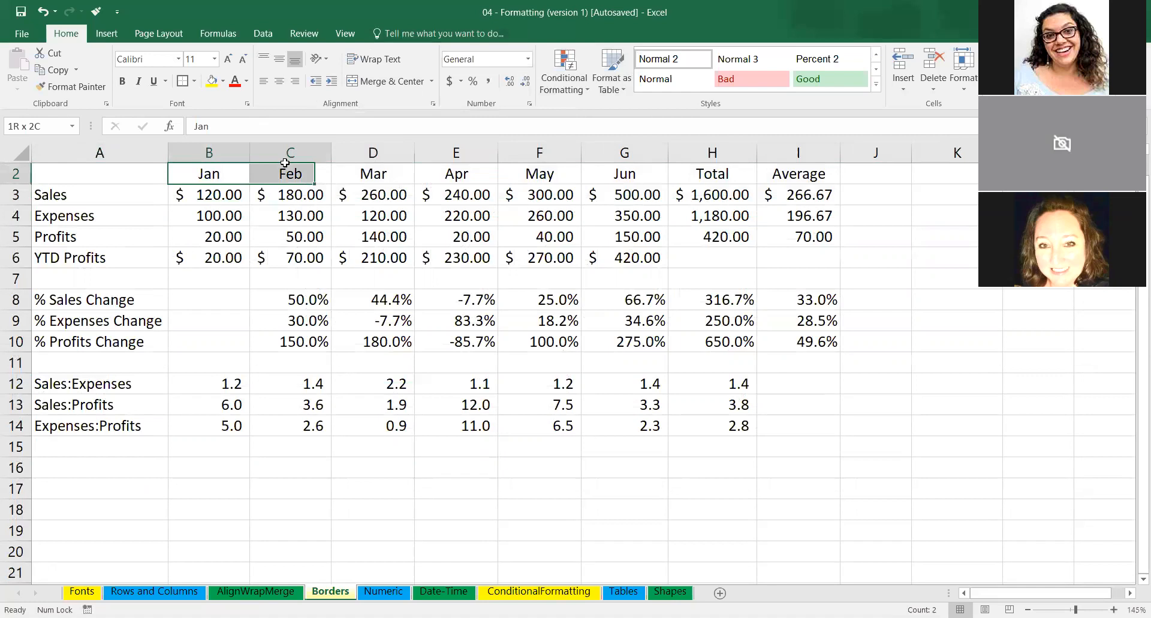
{"action": "left_click_drag", "start_coordinate": [285, 163], "coordinate": [651, 206]}
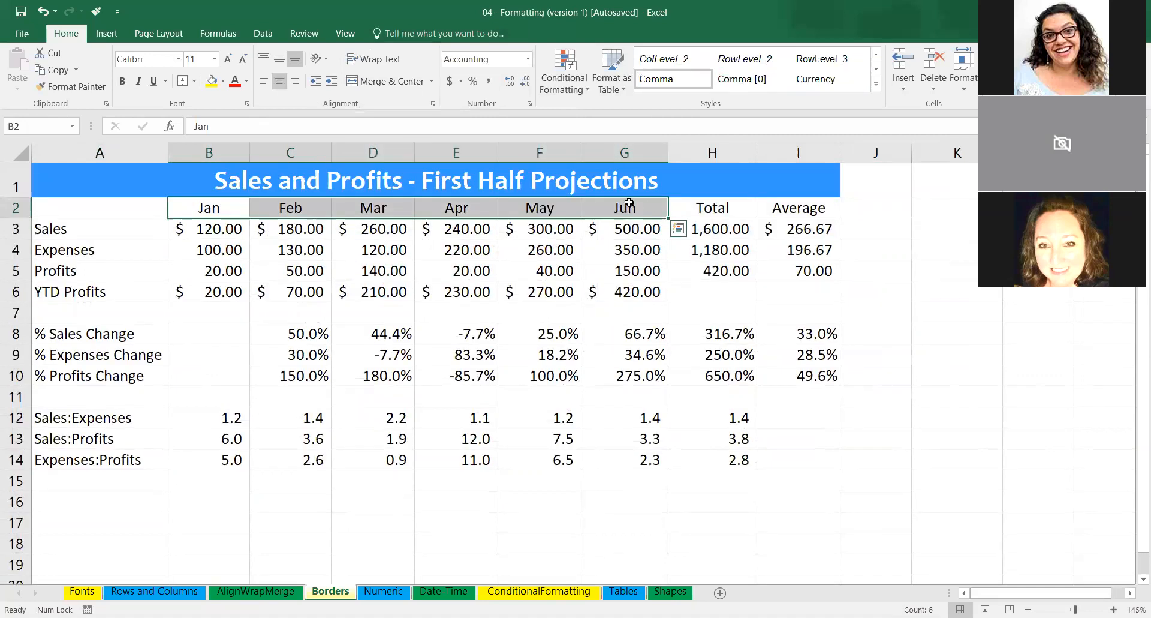
{"action": "left_click", "coordinate": [185, 84]}
{"action": "left_click", "coordinate": [296, 292]}
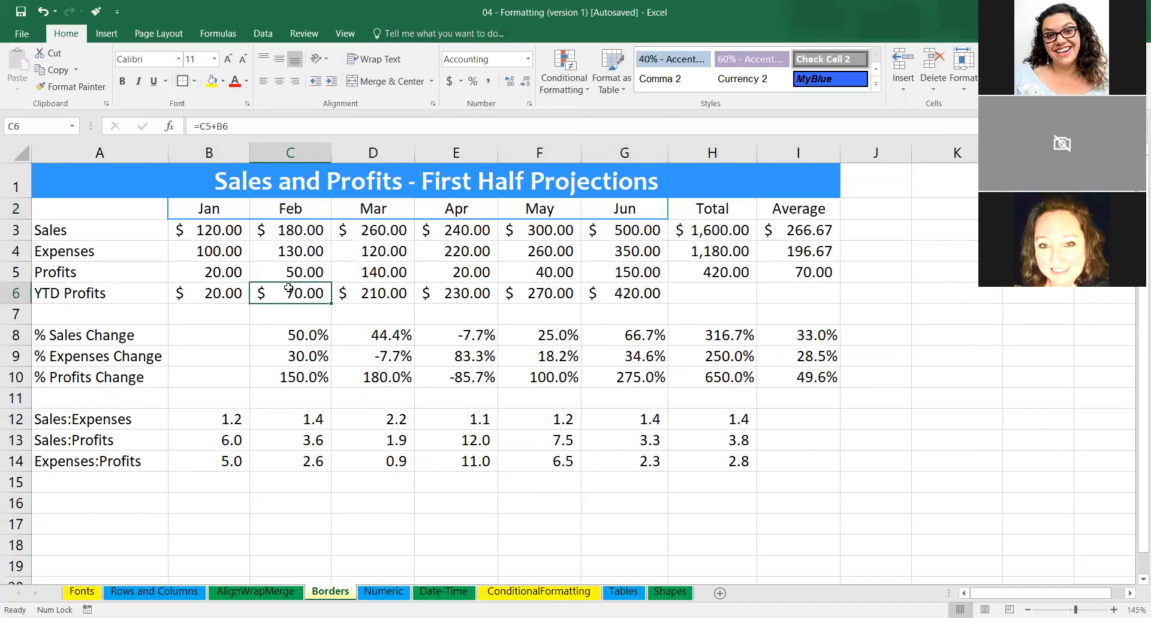
Try the Draw Border tool on the month headings in row 2.
{"action": "left_click_drag", "start_coordinate": [195, 211], "coordinate": [623, 204]}
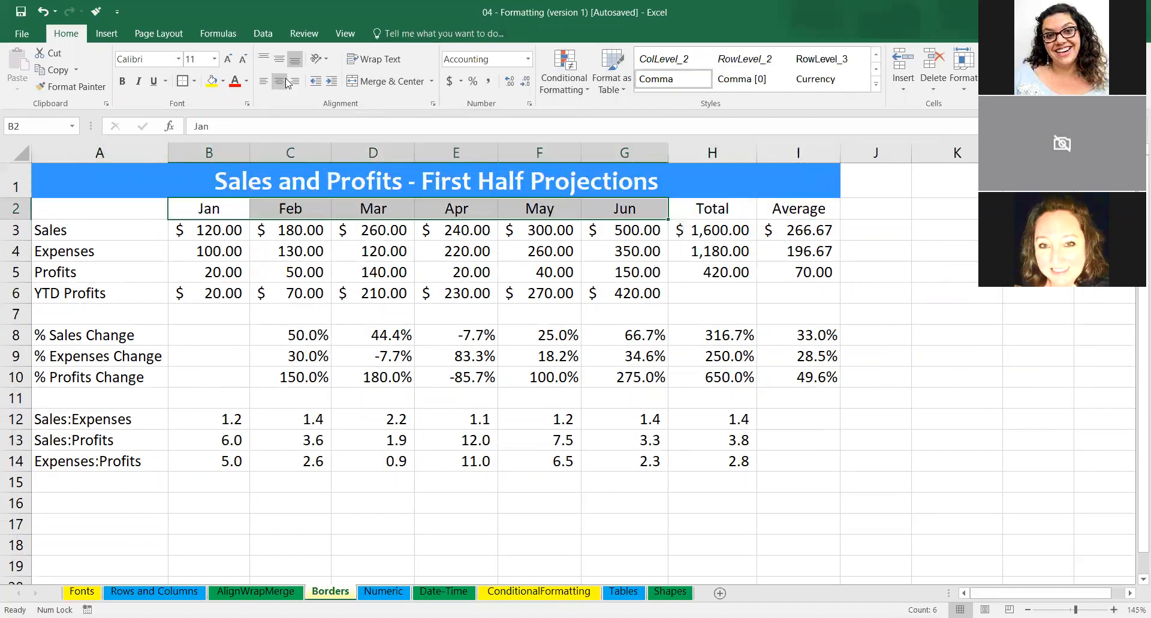
{"action": "left_click", "coordinate": [194, 84]}
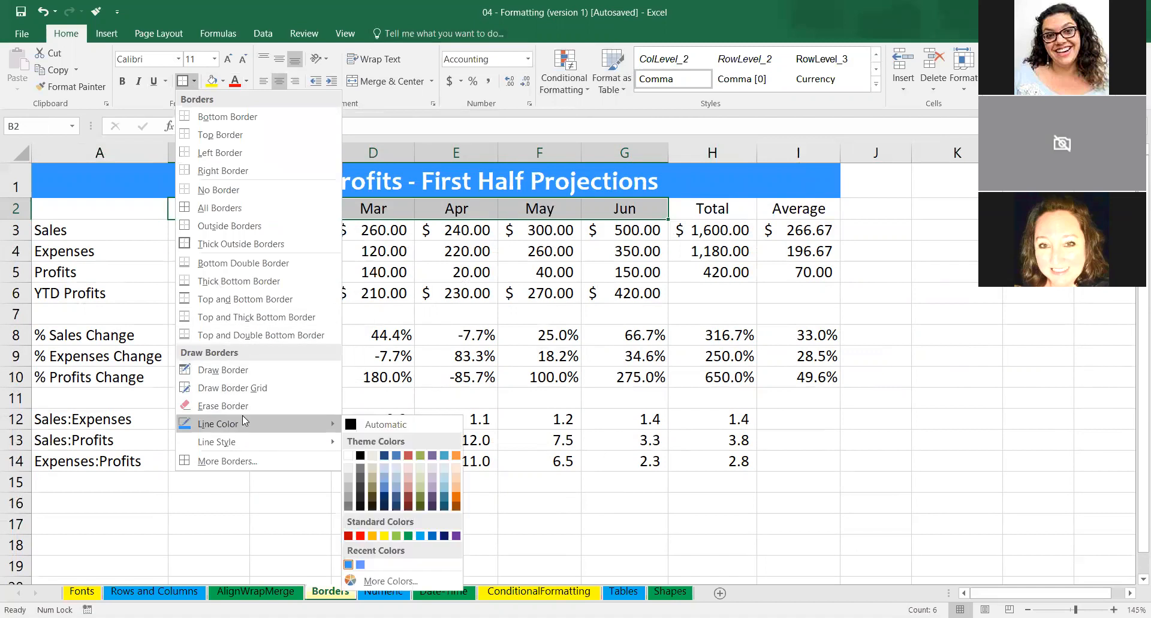
{"action": "left_click", "coordinate": [268, 378]}
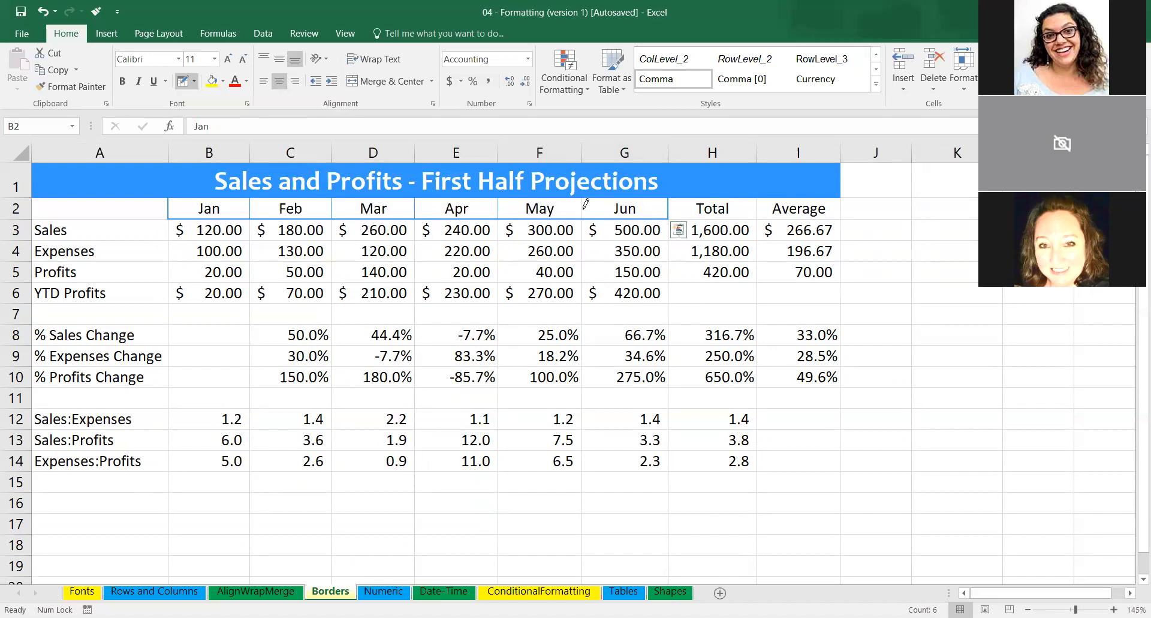
Add blue dashed inside borders between the month headings in B2:G2 through the Format Cells border settings.
{"action": "left_click", "coordinate": [193, 82]}
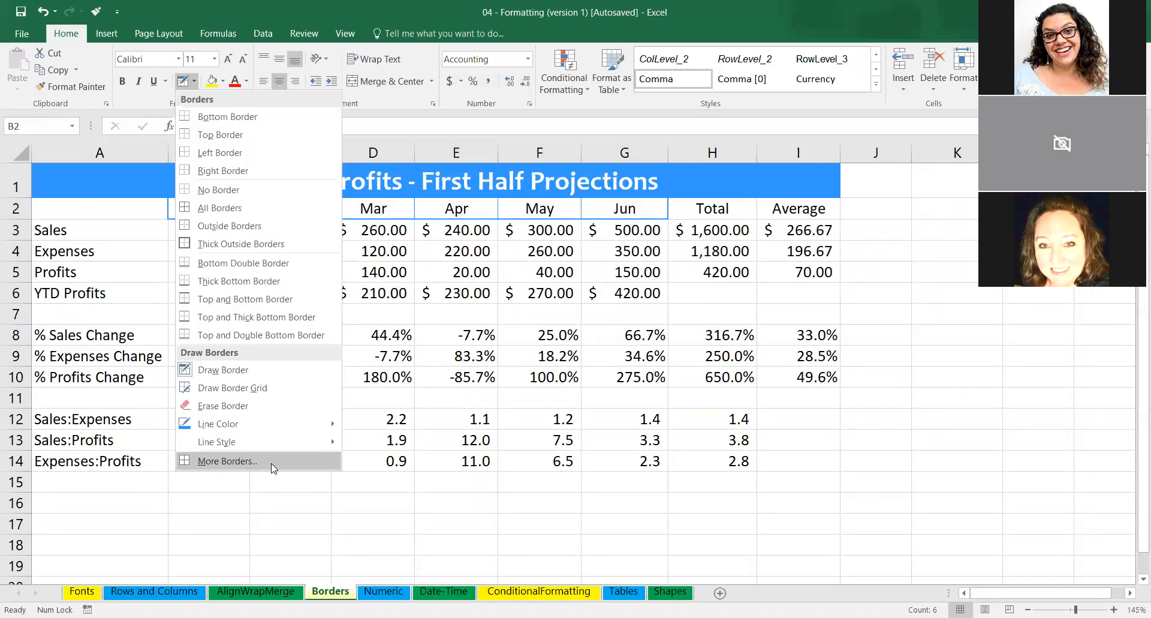
{"action": "left_click", "coordinate": [227, 460]}
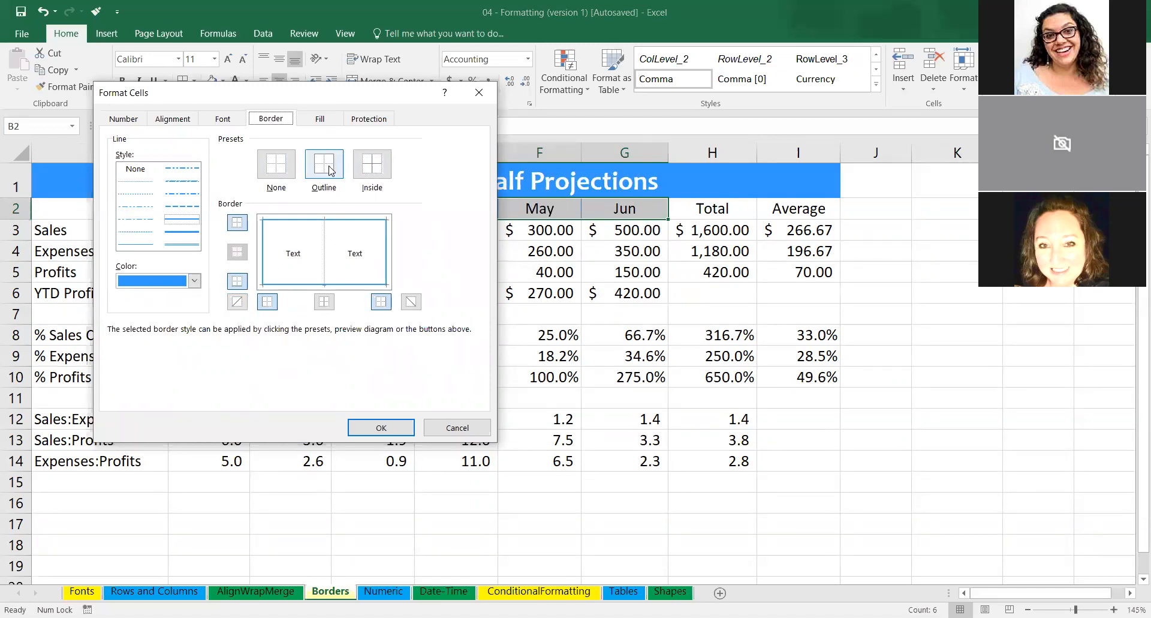
{"action": "left_click", "coordinate": [372, 169]}
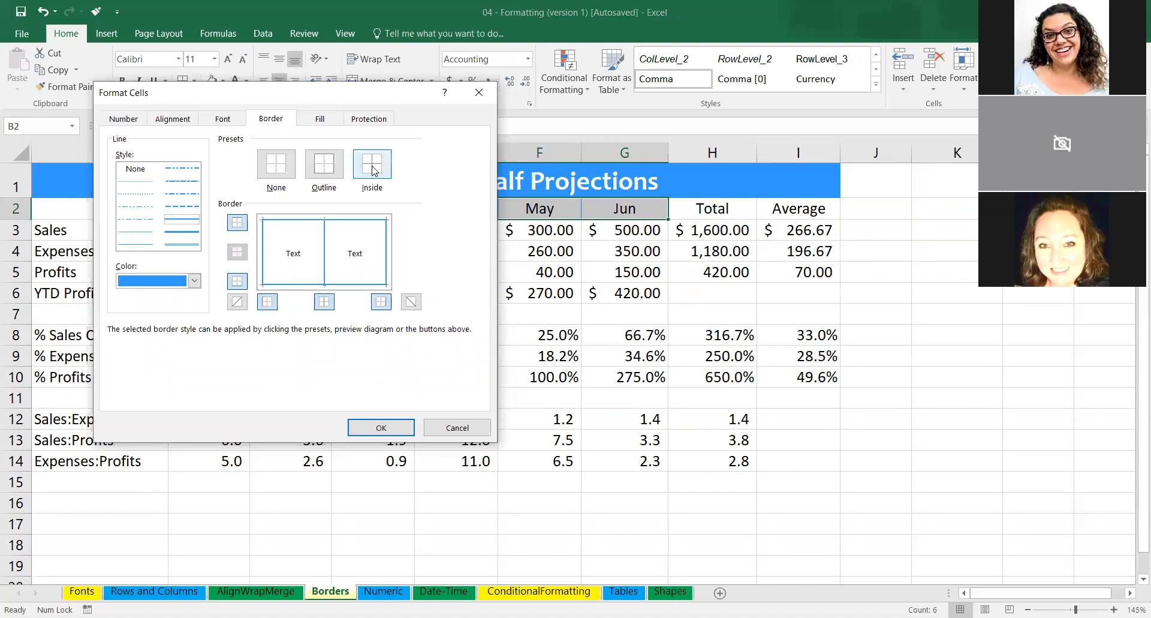
{"action": "left_click", "coordinate": [182, 207]}
{"action": "left_click", "coordinate": [373, 168]}
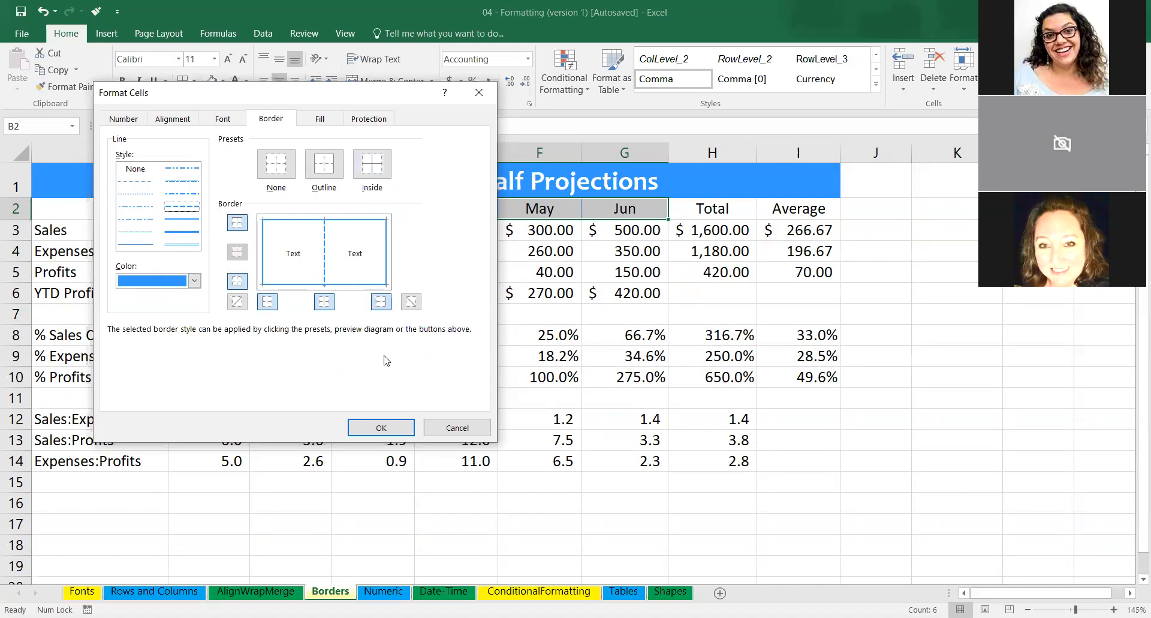
{"action": "left_click", "coordinate": [381, 428]}
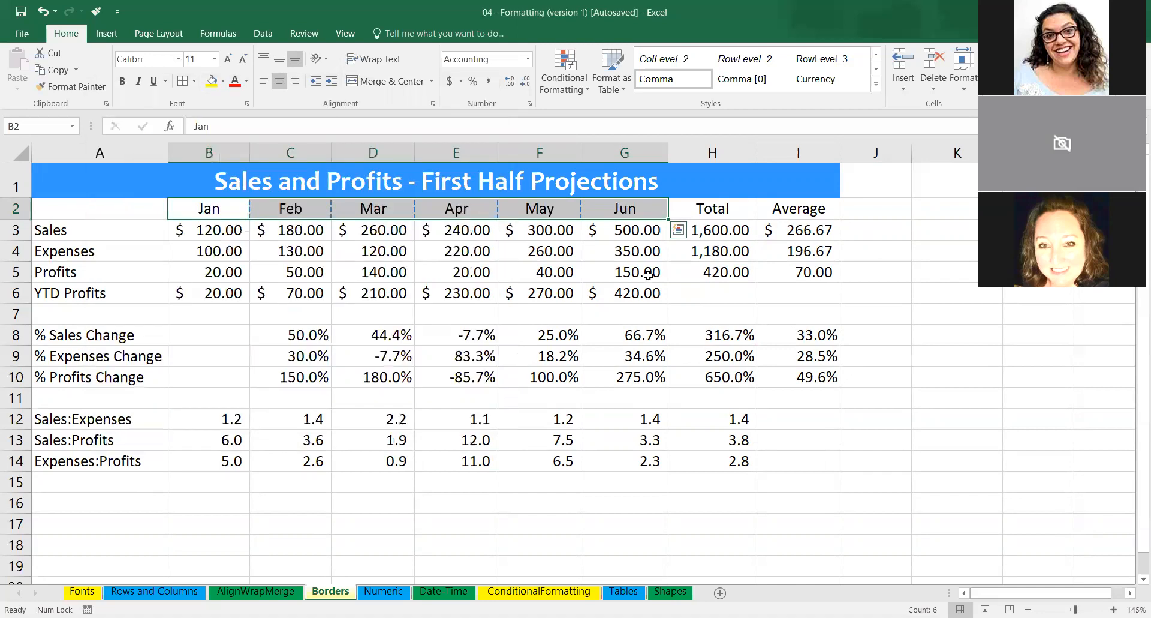
Review the Font, Alignment and Border settings of cell F5 in Format Cells without changing them.
{"action": "left_click", "coordinate": [573, 273]}
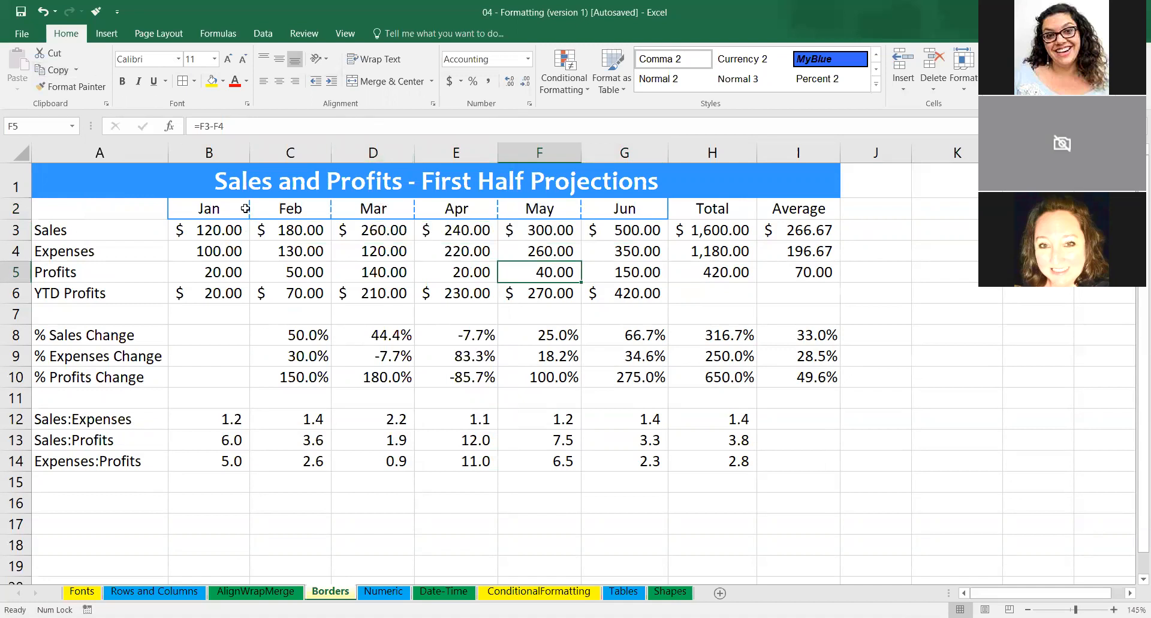
{"action": "left_click", "coordinate": [248, 104]}
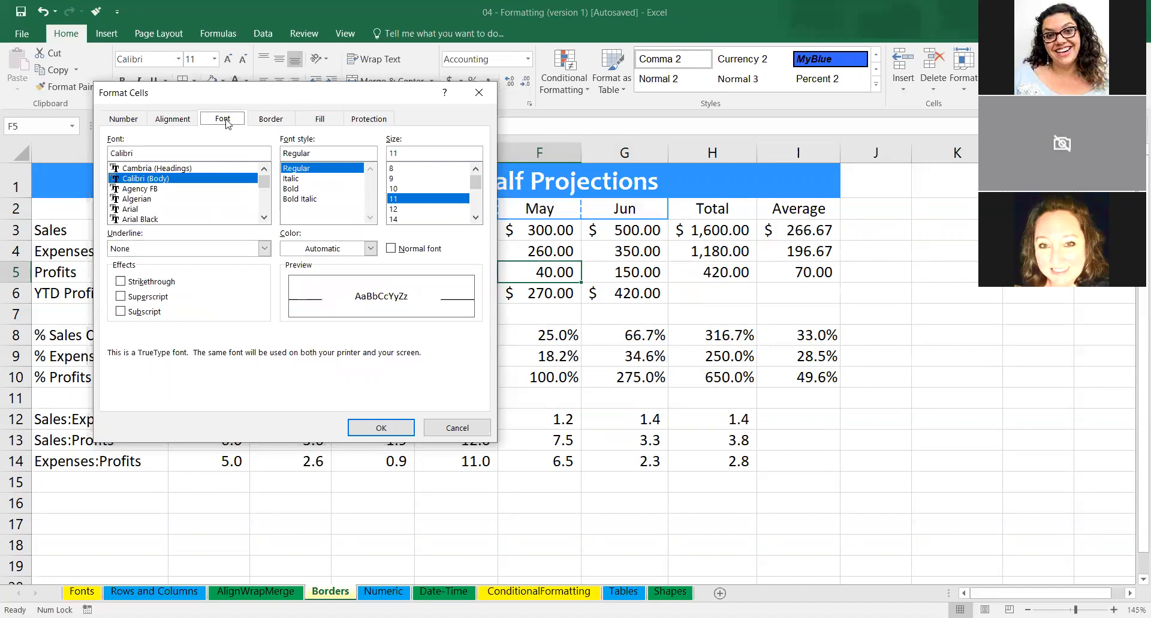
{"action": "left_click", "coordinate": [170, 117]}
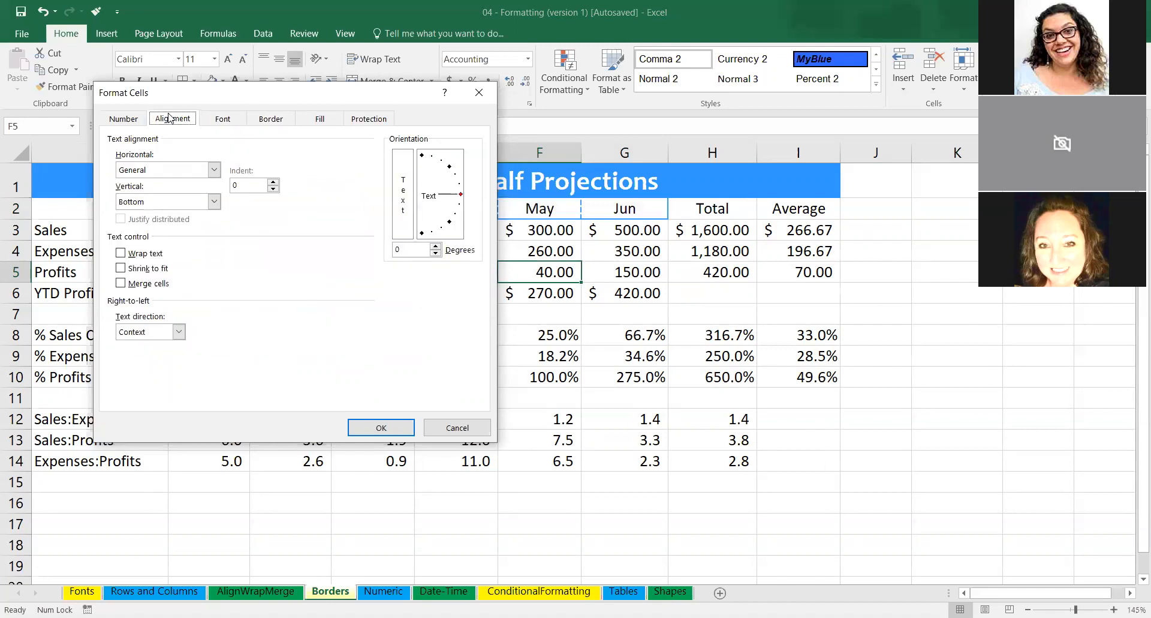
{"action": "left_click", "coordinate": [285, 120]}
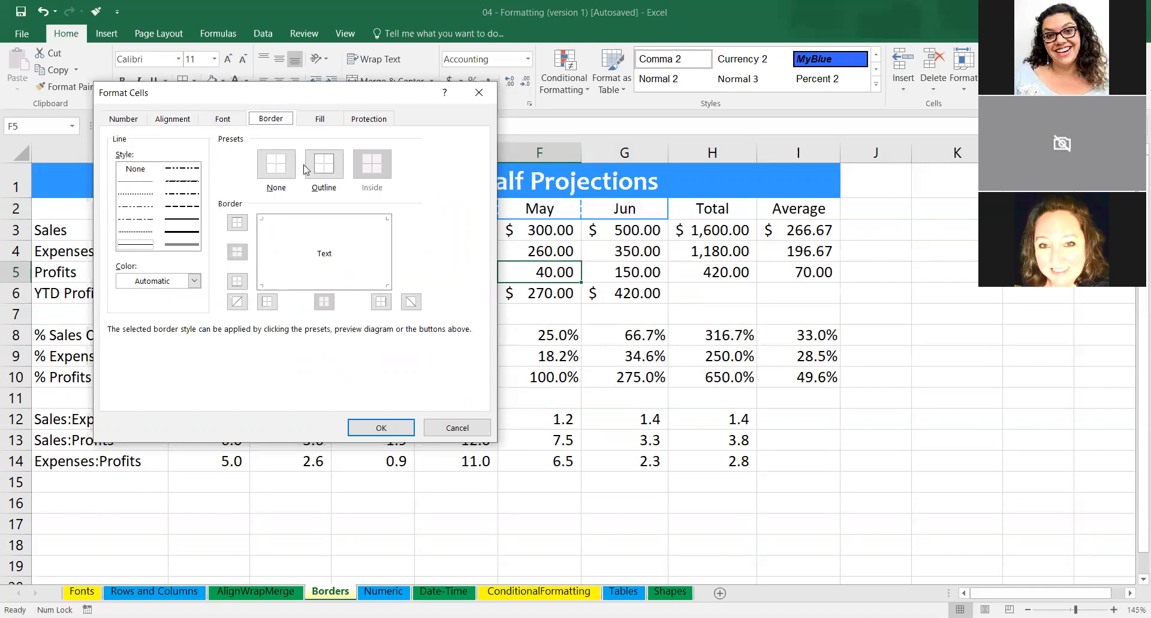
{"action": "left_click", "coordinate": [383, 429]}
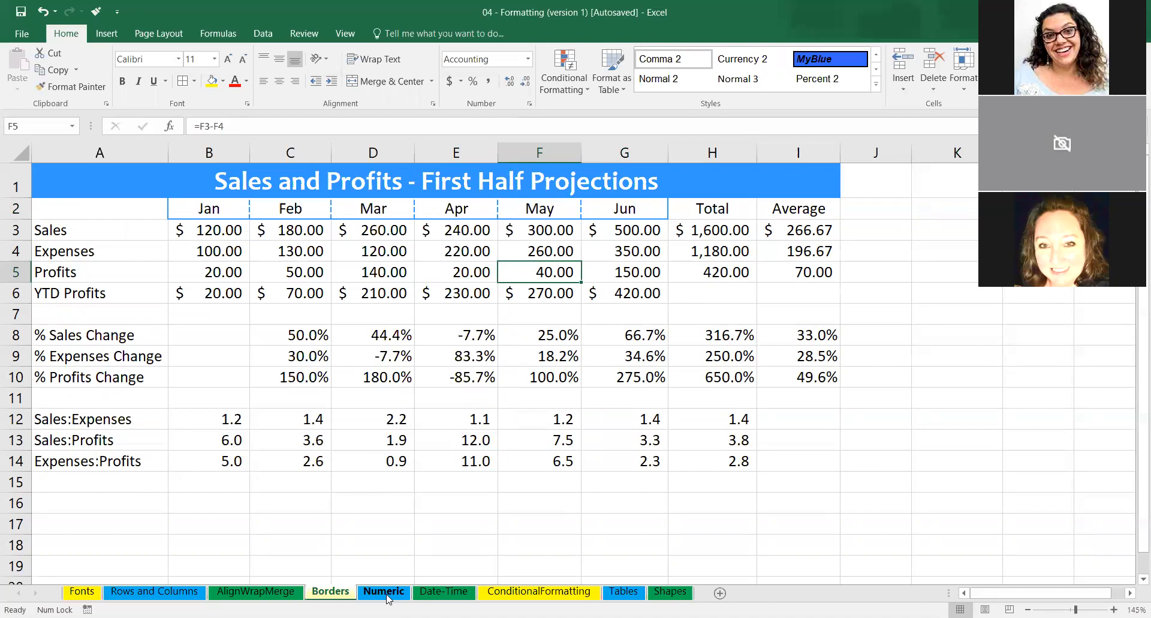
Switch to the Numeric worksheet and select the Phone entry and the SS# entry in row 3.
{"action": "left_click", "coordinate": [384, 591]}
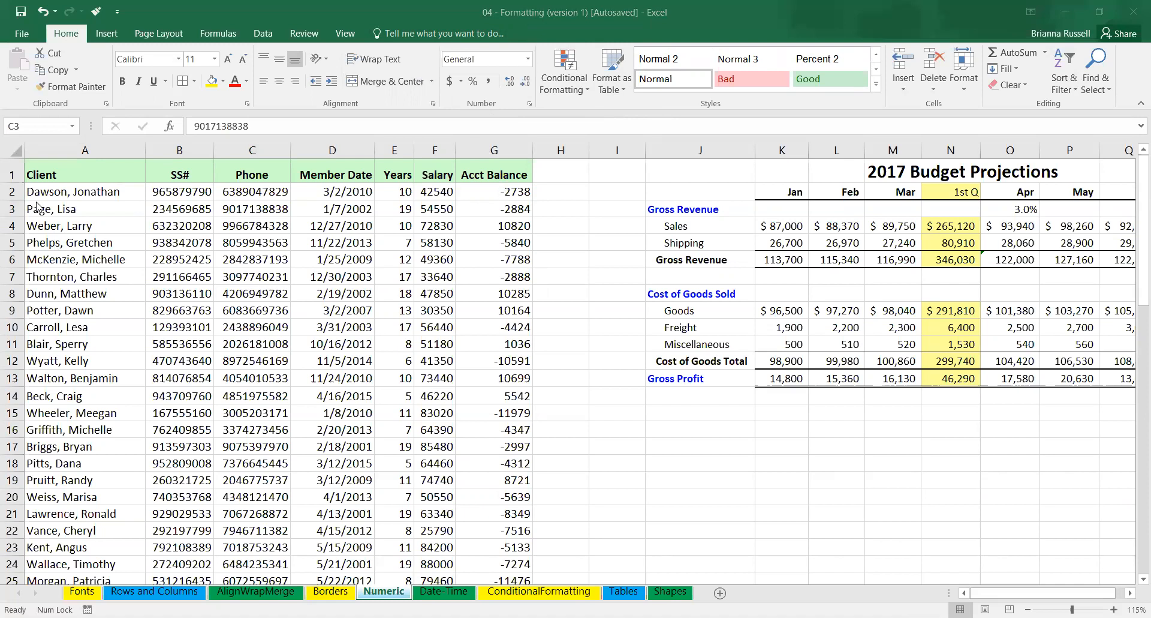
{"action": "left_click", "coordinate": [268, 216]}
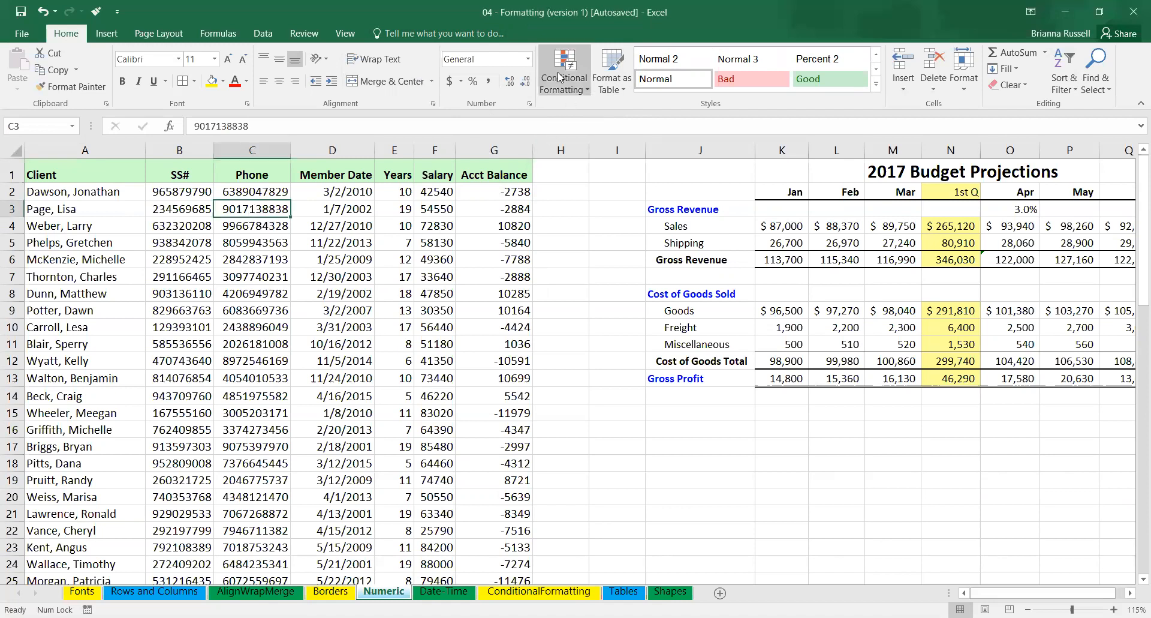
{"action": "left_click", "coordinate": [163, 215]}
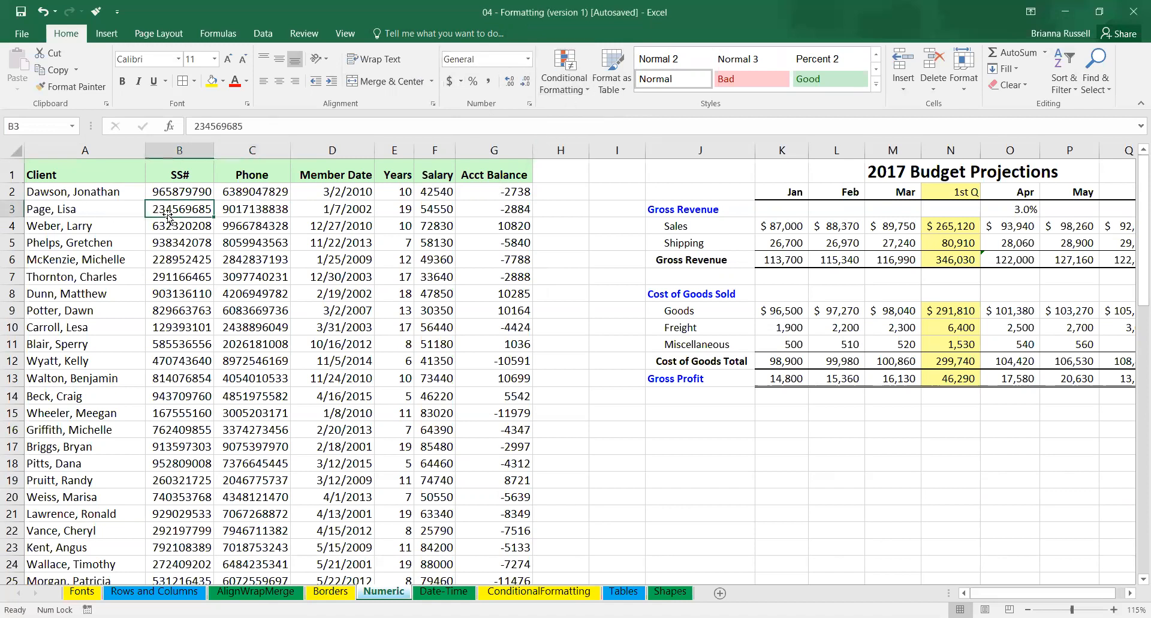
Inspect the number formats of sample entries in the Client, Years, Salary, Acct Balance and Member Date columns.
{"action": "left_click", "coordinate": [75, 216]}
{"action": "left_click", "coordinate": [87, 249]}
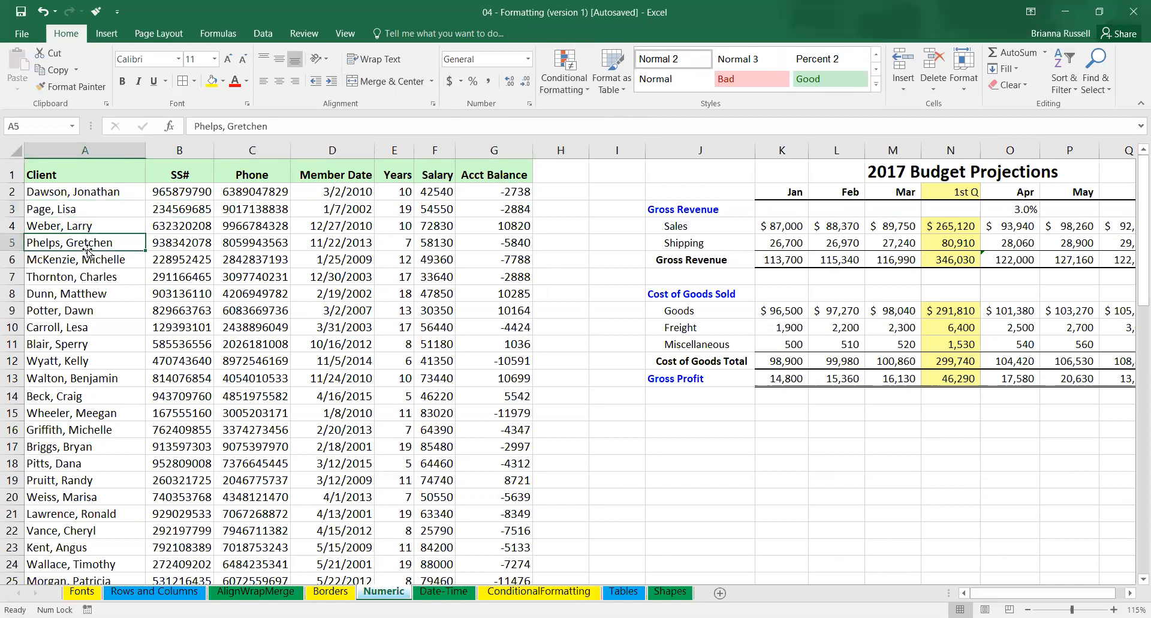
{"action": "left_click", "coordinate": [398, 268]}
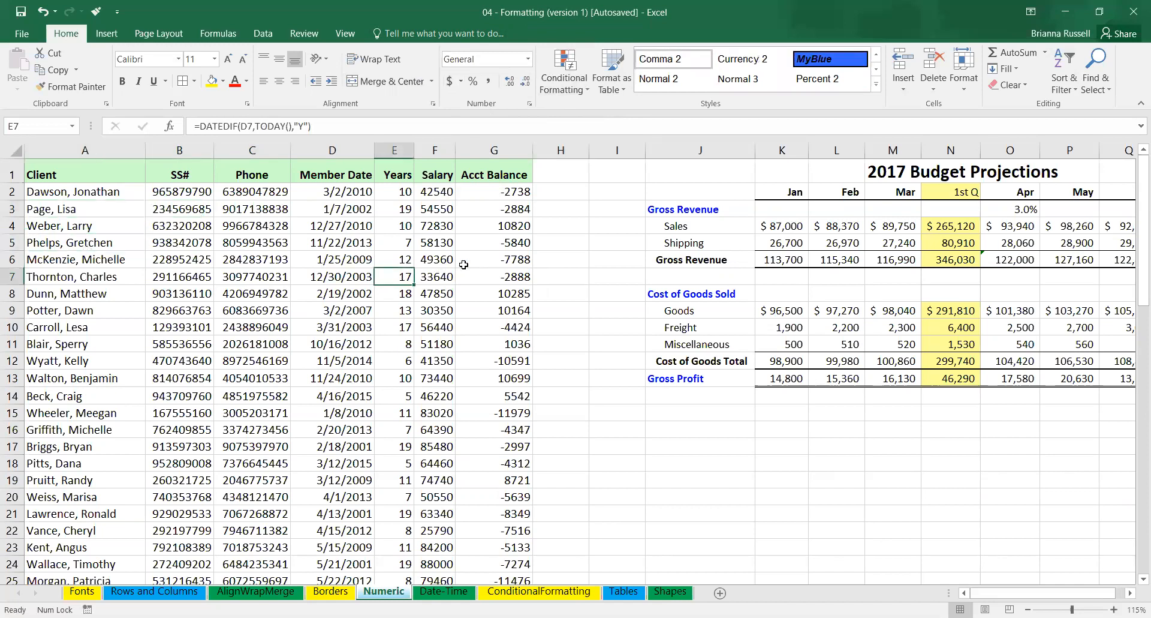
{"action": "left_click", "coordinate": [440, 262]}
{"action": "left_click", "coordinate": [523, 268]}
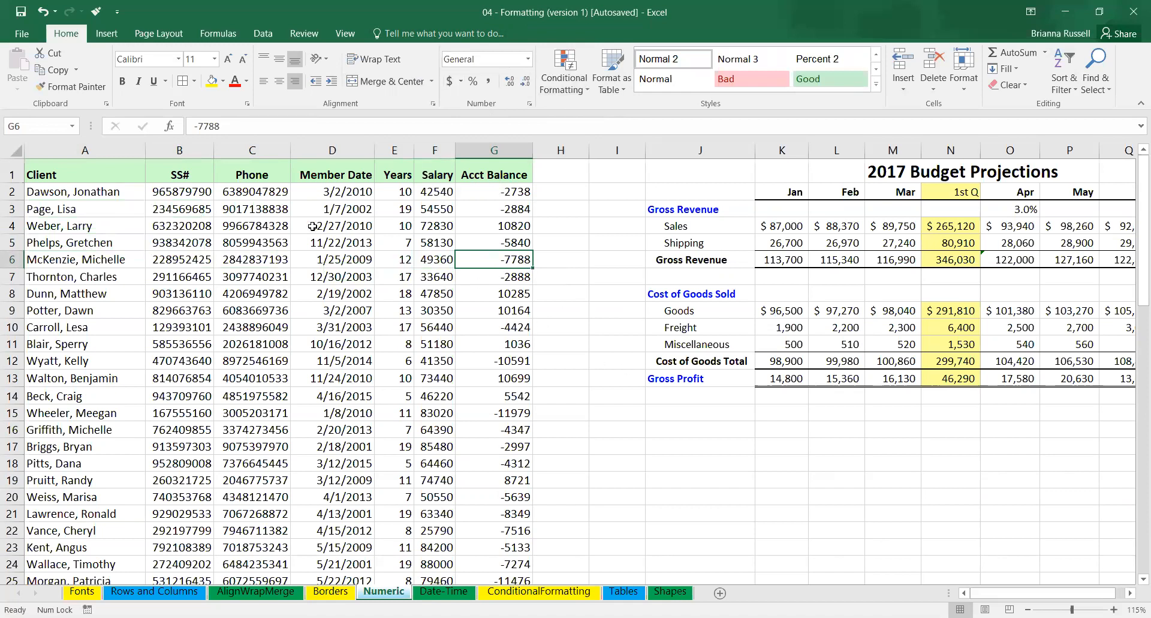
{"action": "left_click", "coordinate": [347, 196]}
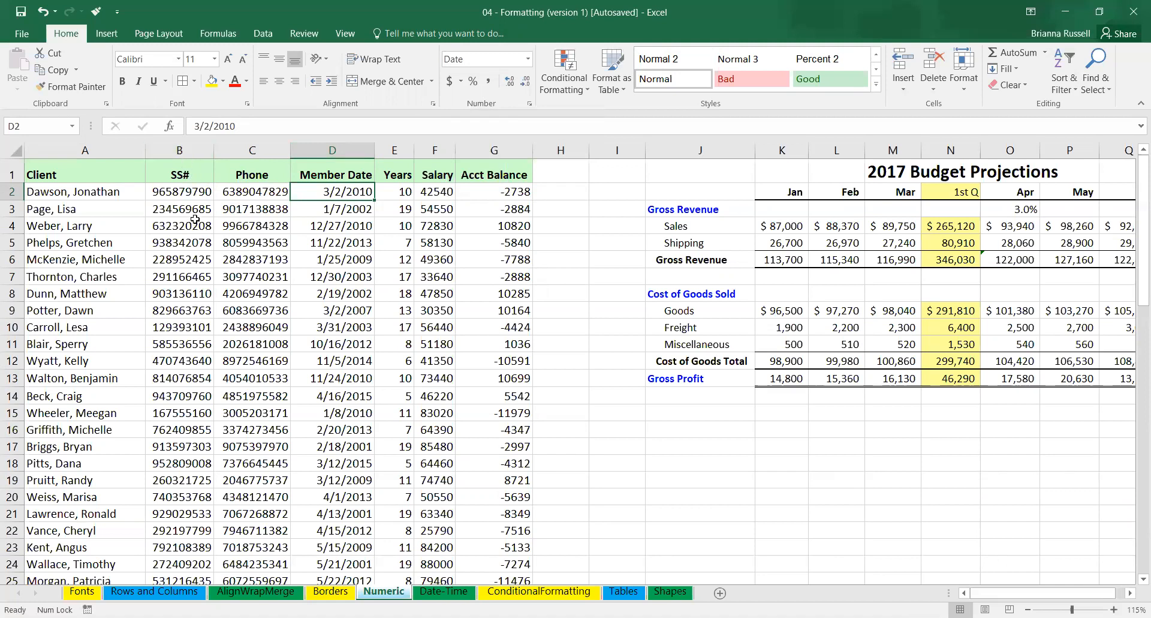
Review the number format categories from Number through Text in Format Cells for the whole SS# column.
{"action": "left_click", "coordinate": [189, 149]}
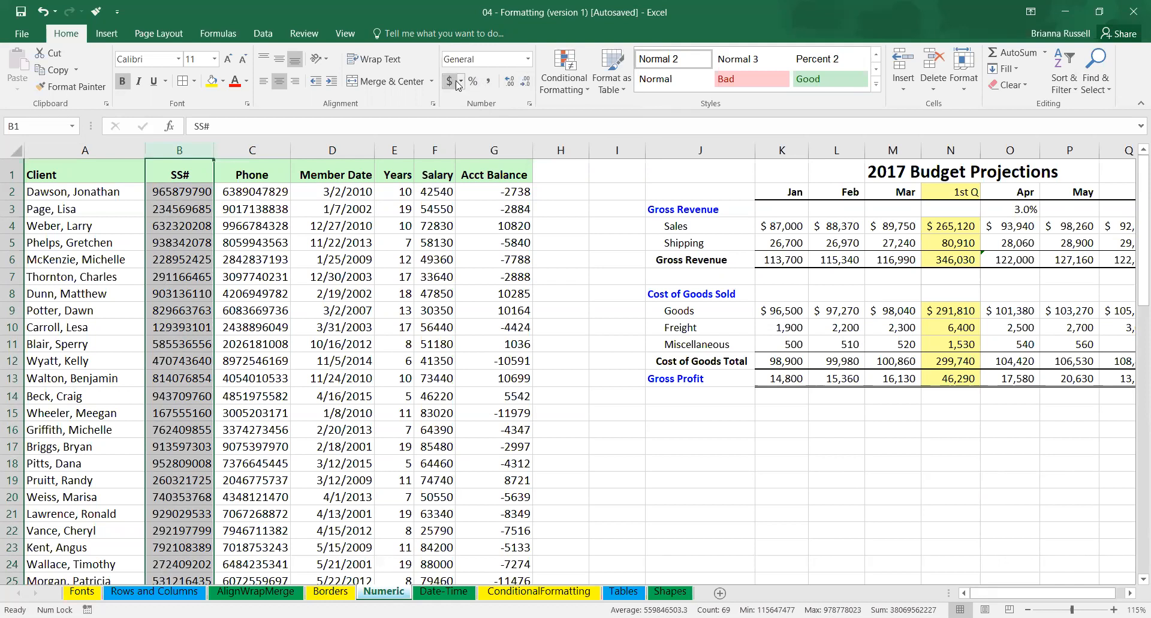
{"action": "left_click", "coordinate": [531, 106]}
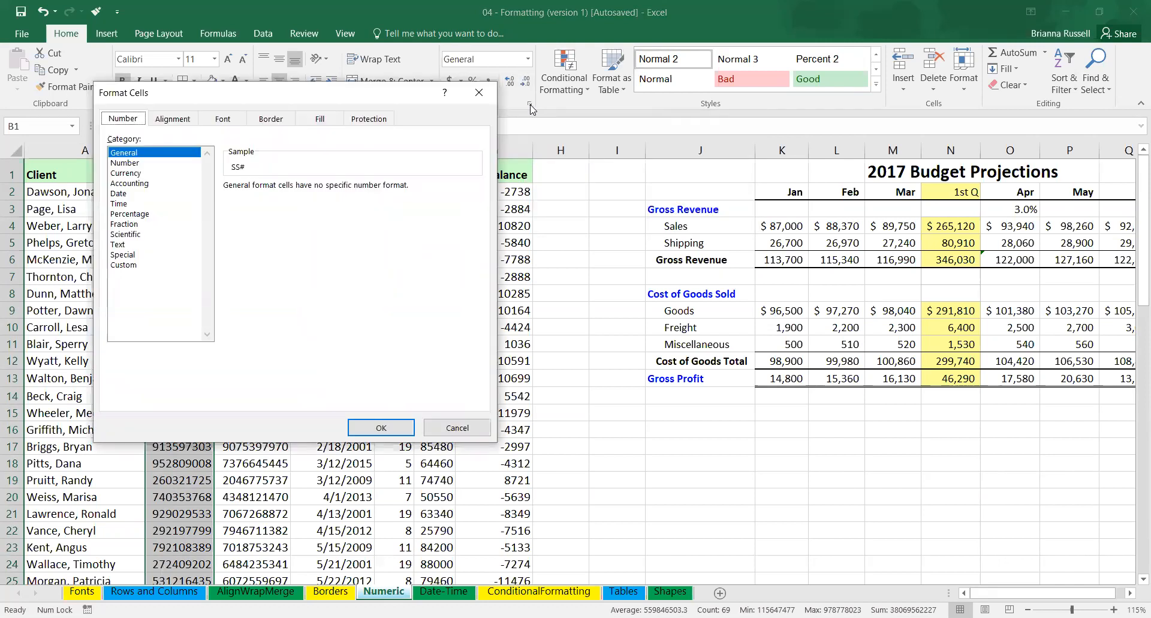
{"action": "left_click", "coordinate": [142, 163]}
{"action": "left_click", "coordinate": [133, 175]}
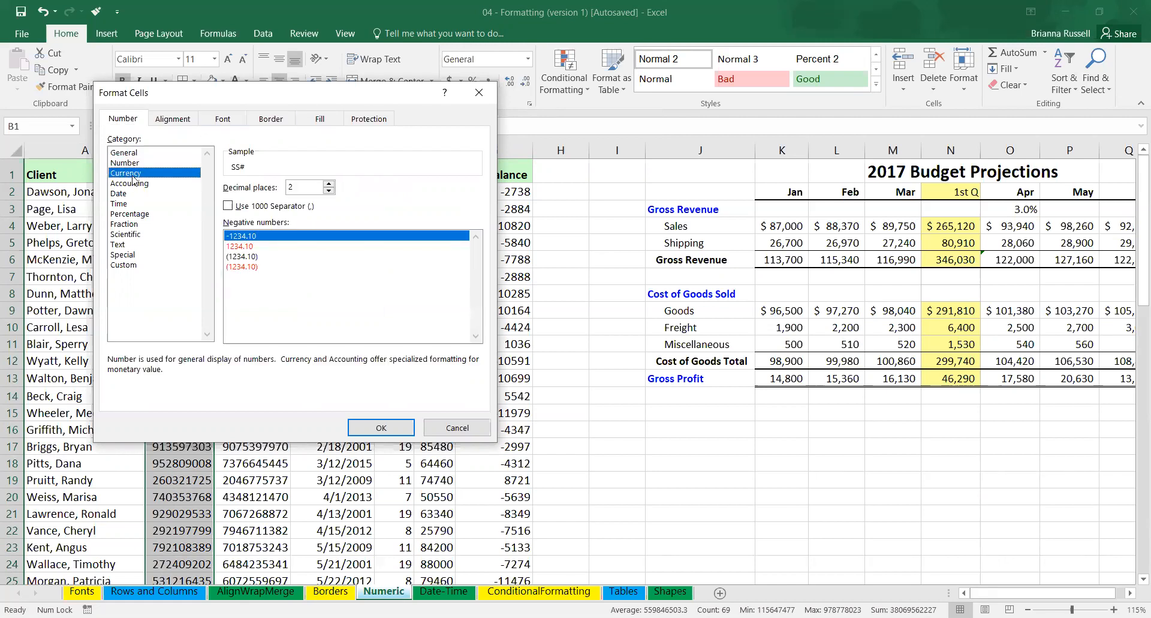
{"action": "left_click", "coordinate": [132, 184]}
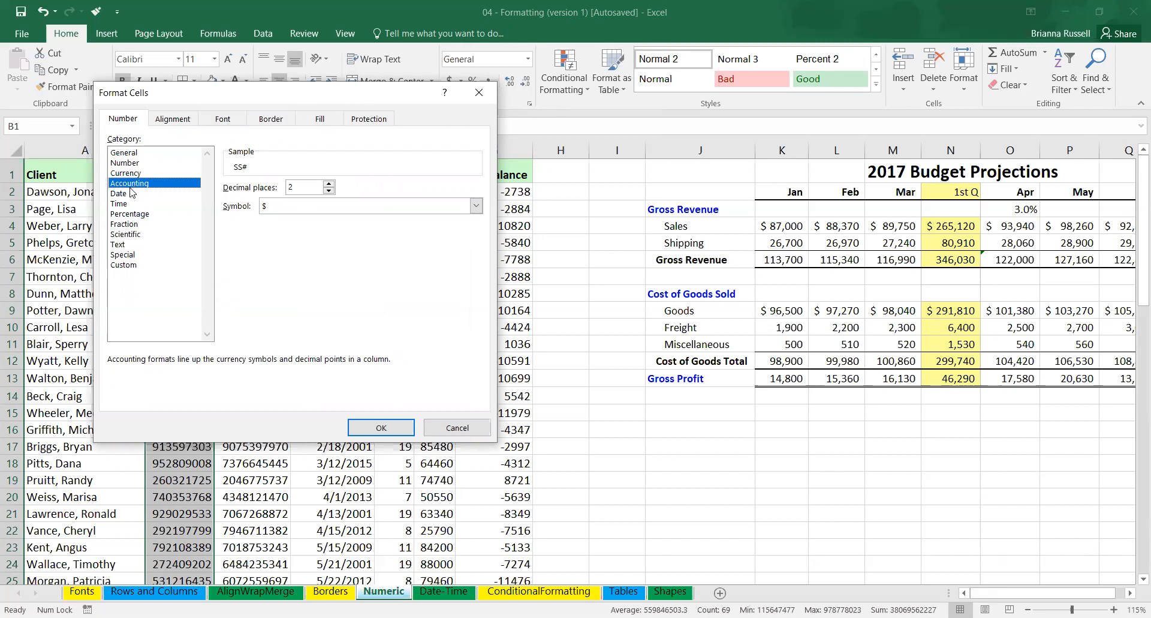
{"action": "left_click", "coordinate": [124, 193]}
{"action": "left_click", "coordinate": [123, 213]}
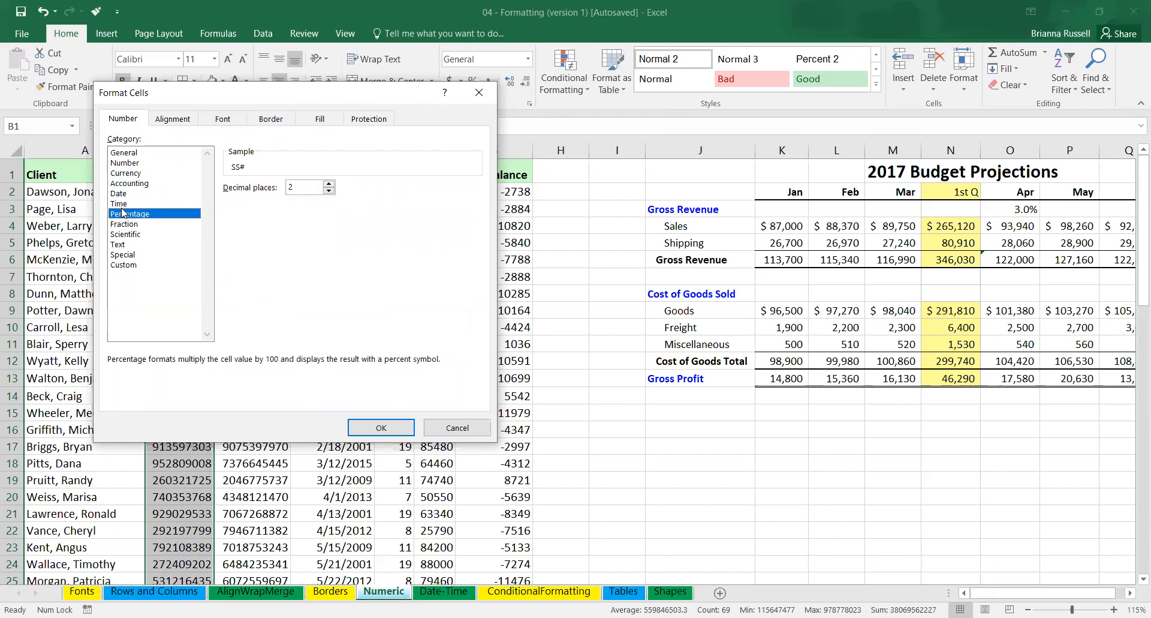
{"action": "left_click", "coordinate": [123, 204]}
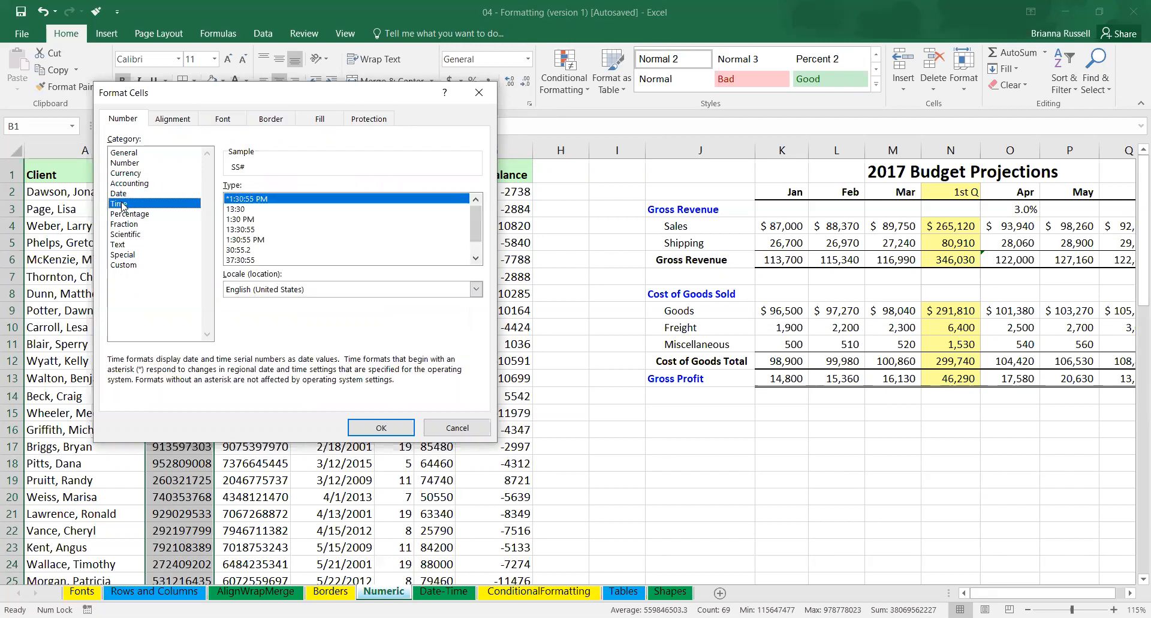
{"action": "left_click", "coordinate": [127, 214]}
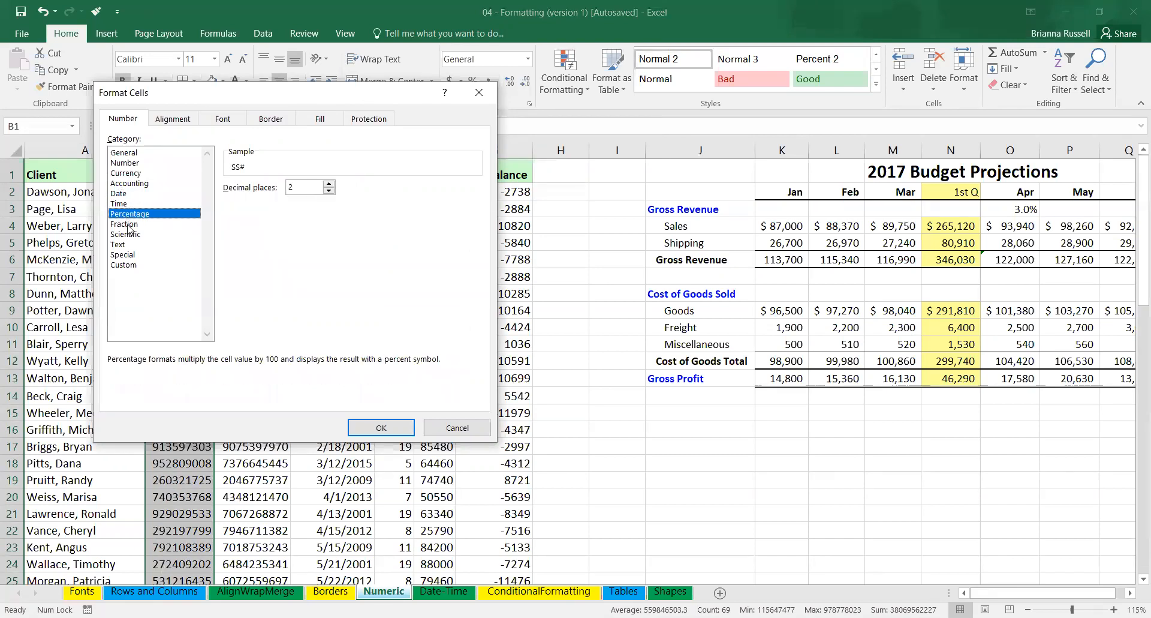
{"action": "left_click", "coordinate": [127, 224]}
{"action": "left_click", "coordinate": [128, 234]}
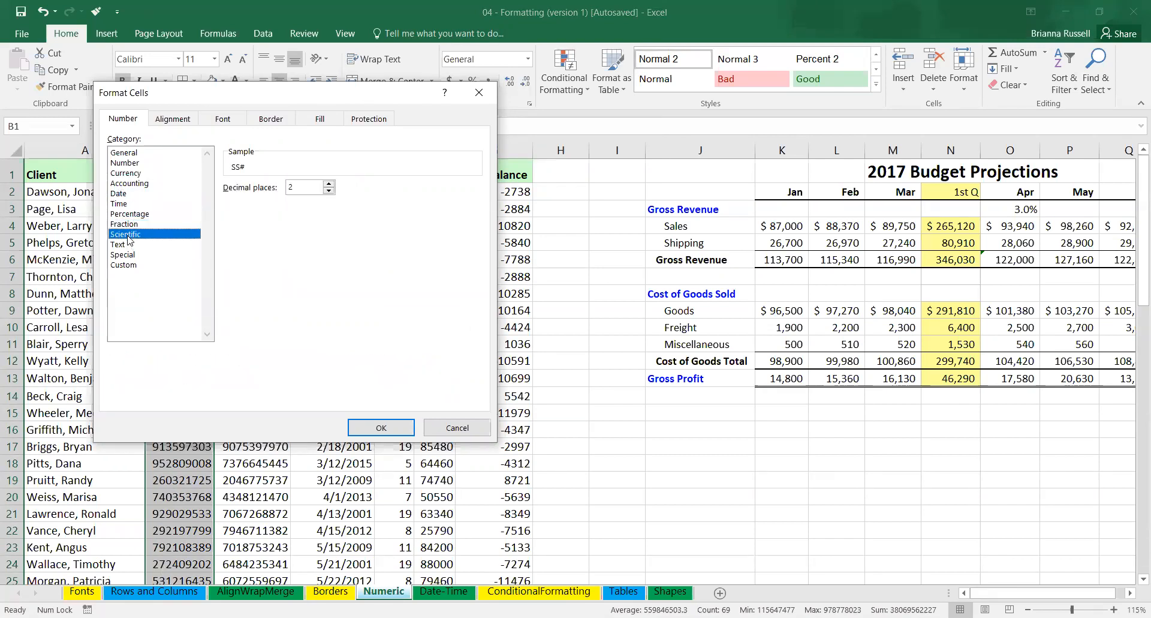
{"action": "left_click", "coordinate": [126, 245]}
Apply the Special Social Security Number format to the SS# column and autofit its width.
{"action": "left_click", "coordinate": [125, 255]}
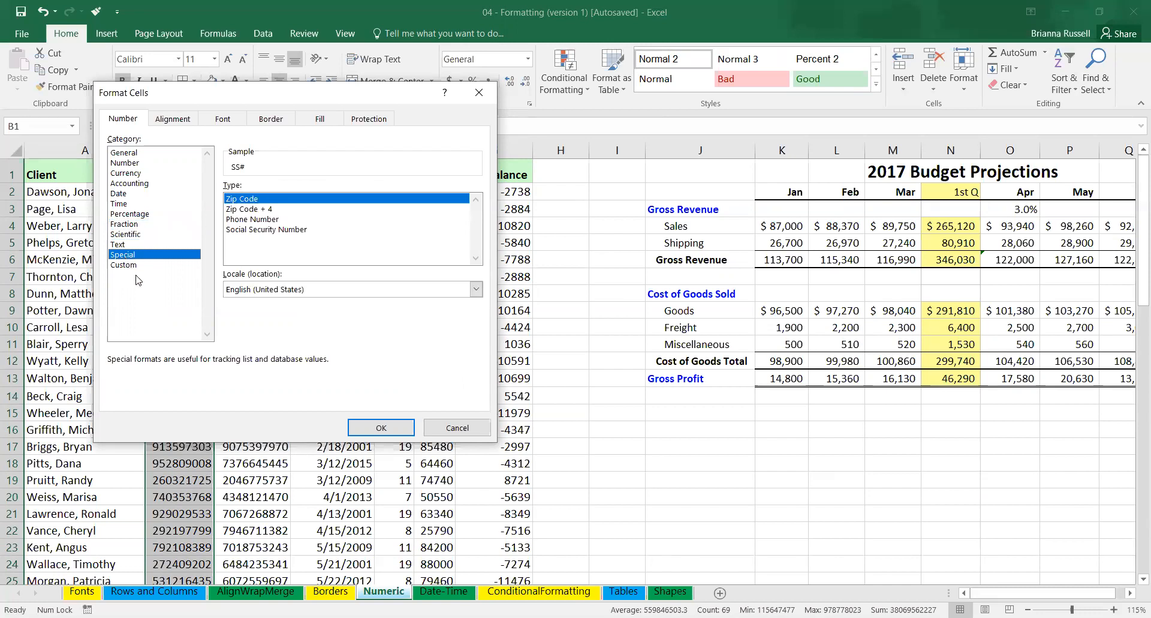
{"action": "left_click", "coordinate": [267, 231]}
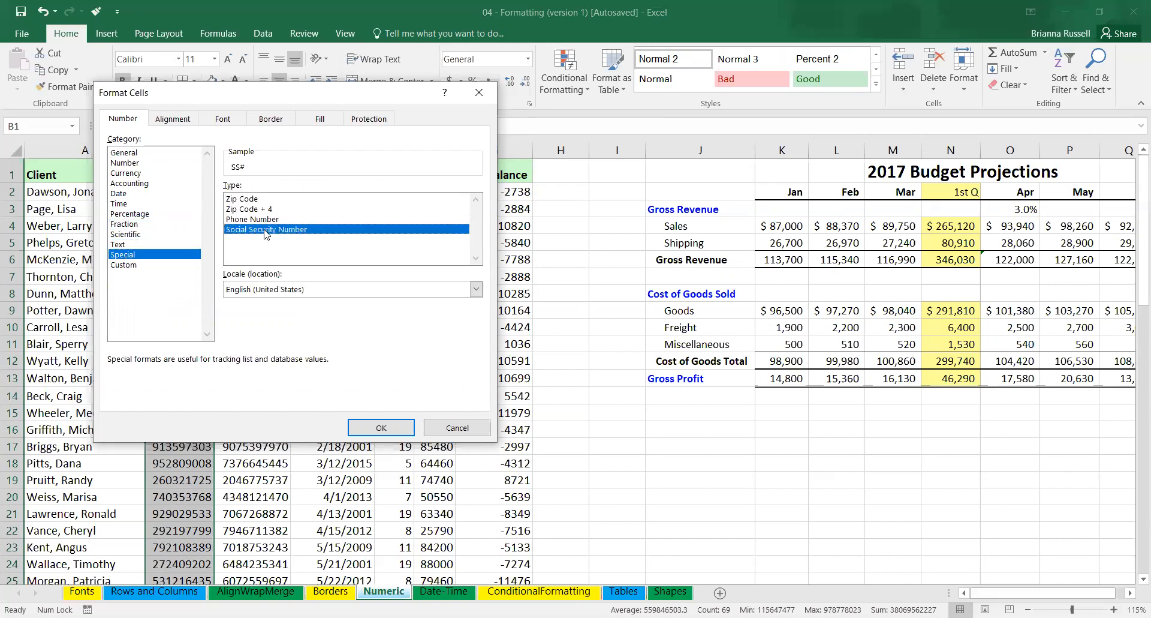
{"action": "left_click", "coordinate": [390, 431]}
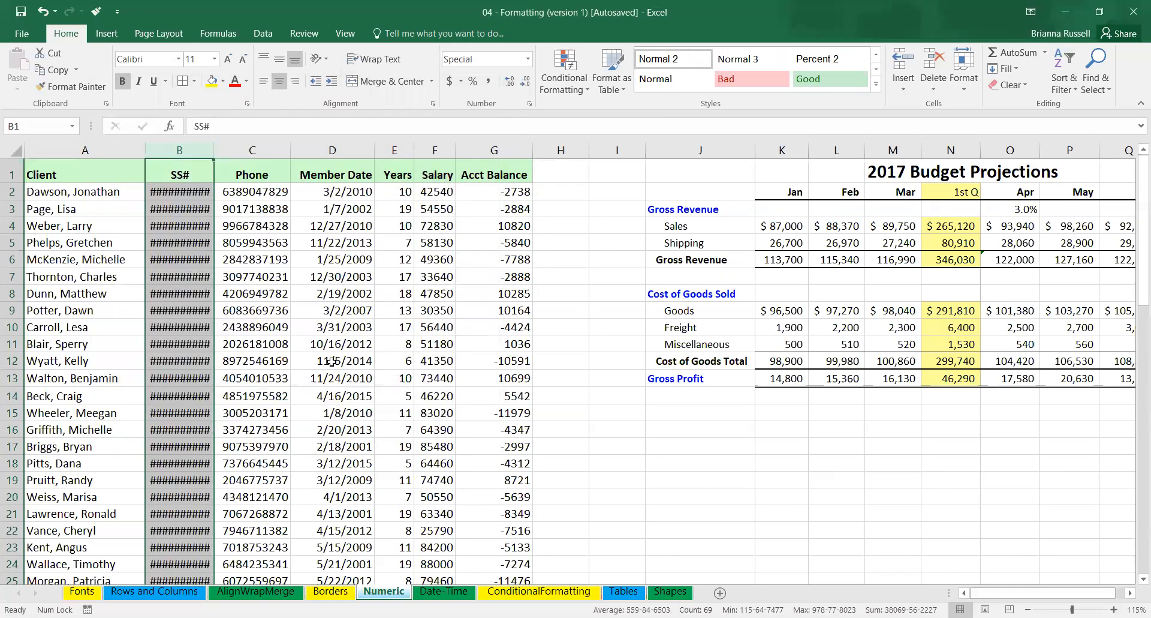
{"action": "double_click", "coordinate": [213, 150]}
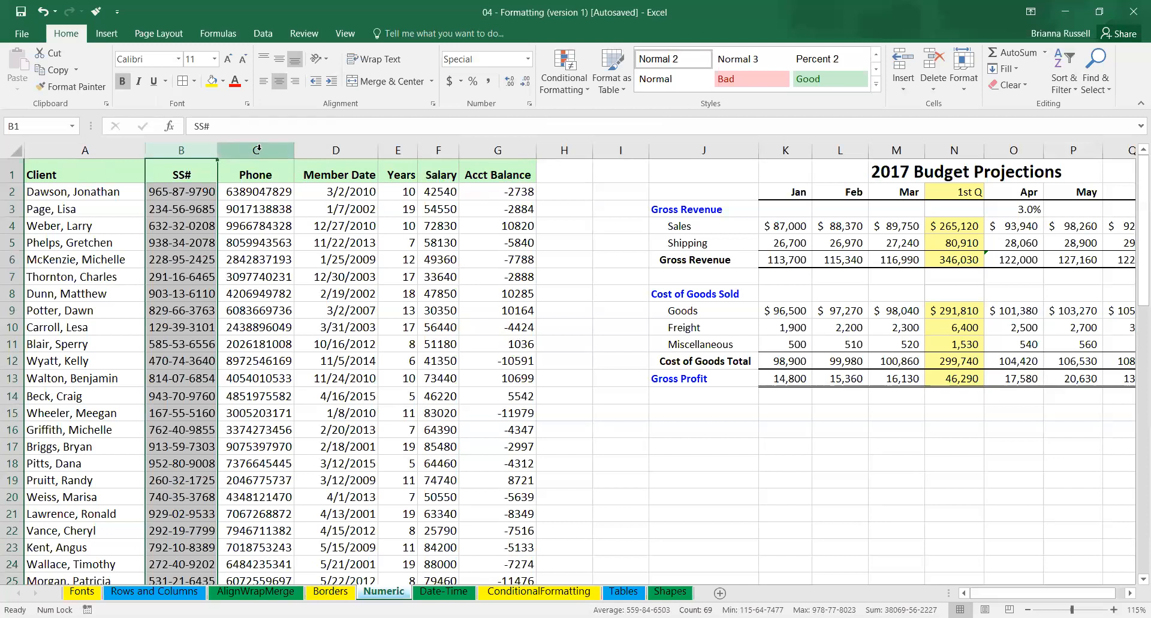
Apply the Special Phone Number format to the Phone column and autofit its width.
{"action": "left_click", "coordinate": [279, 149]}
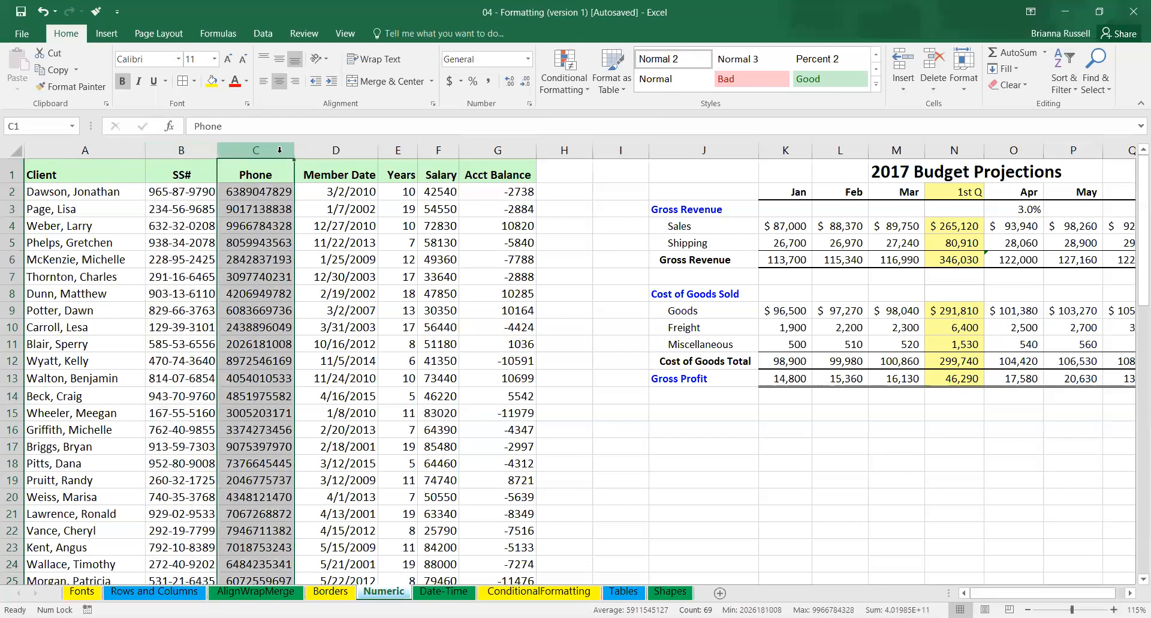
{"action": "left_click", "coordinate": [530, 104]}
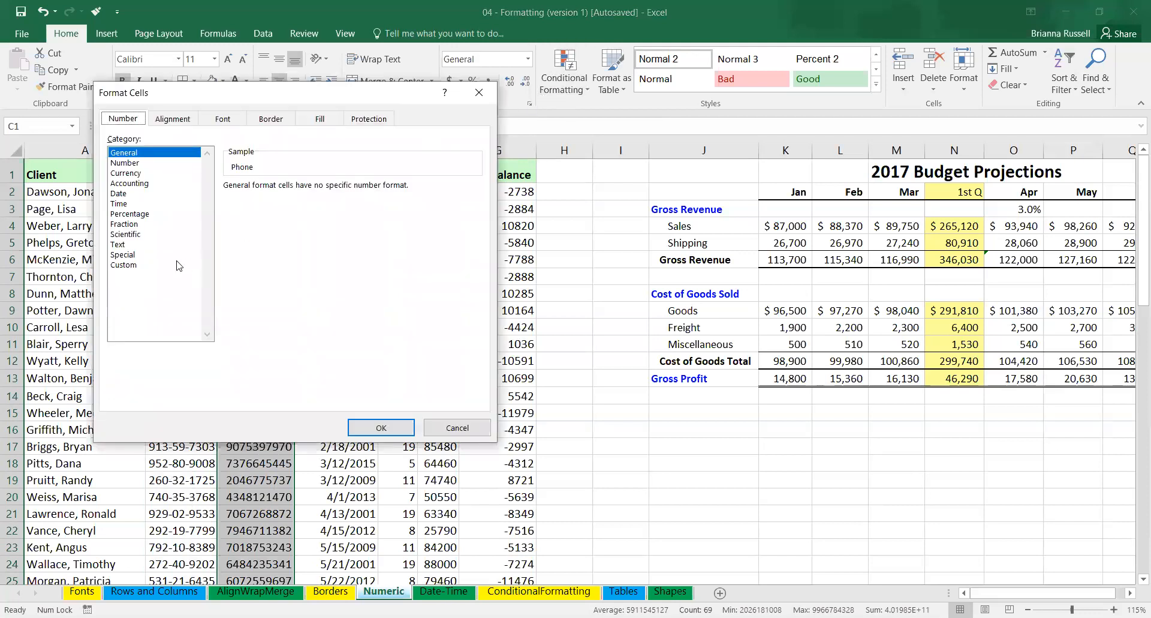
{"action": "left_click", "coordinate": [128, 255]}
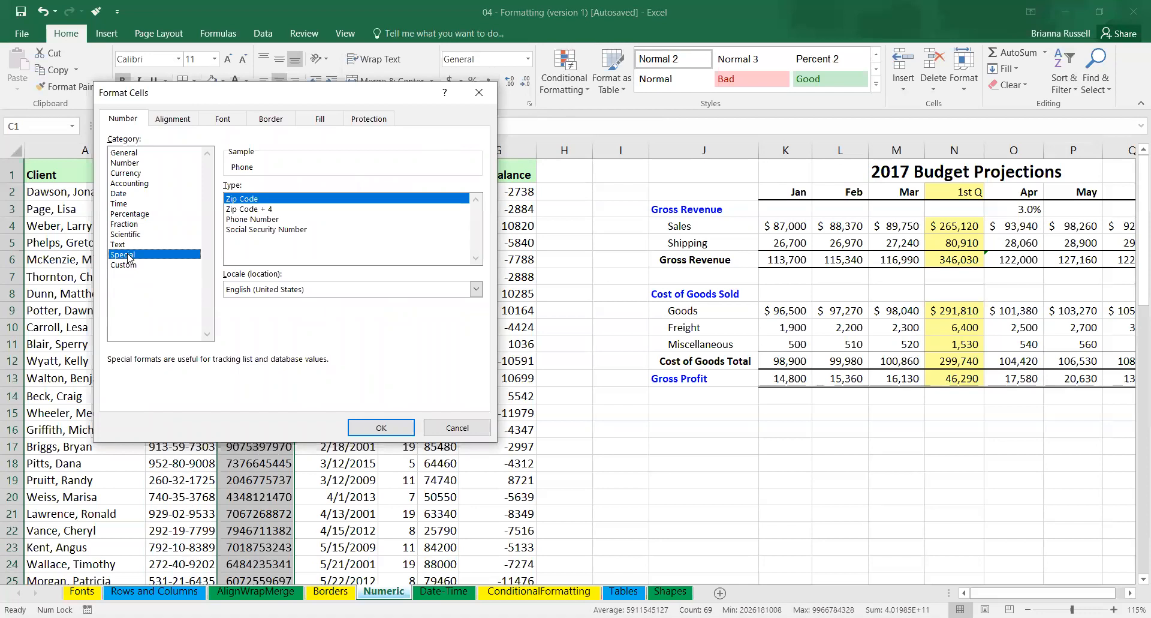
{"action": "left_click", "coordinate": [253, 219]}
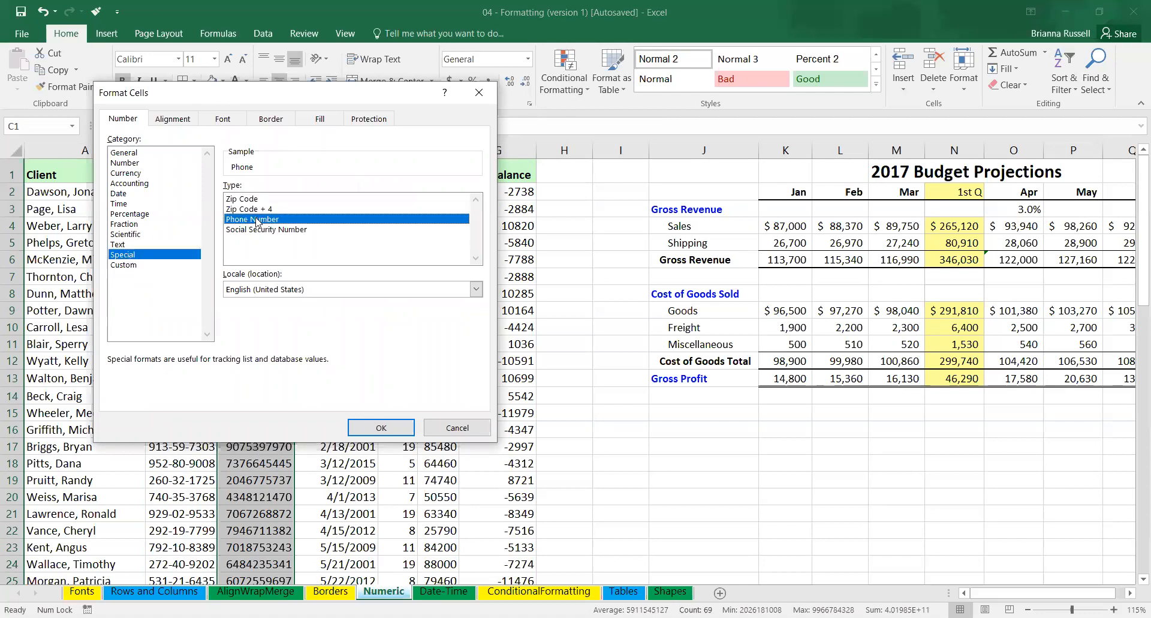
{"action": "left_click", "coordinate": [366, 428]}
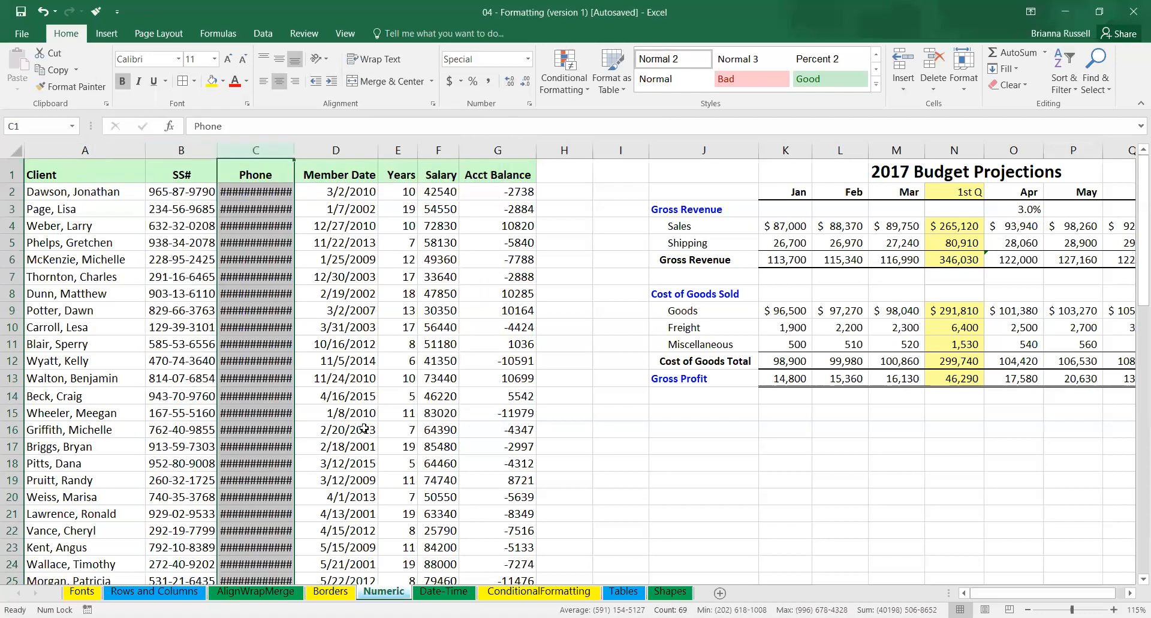
{"action": "double_click", "coordinate": [295, 149]}
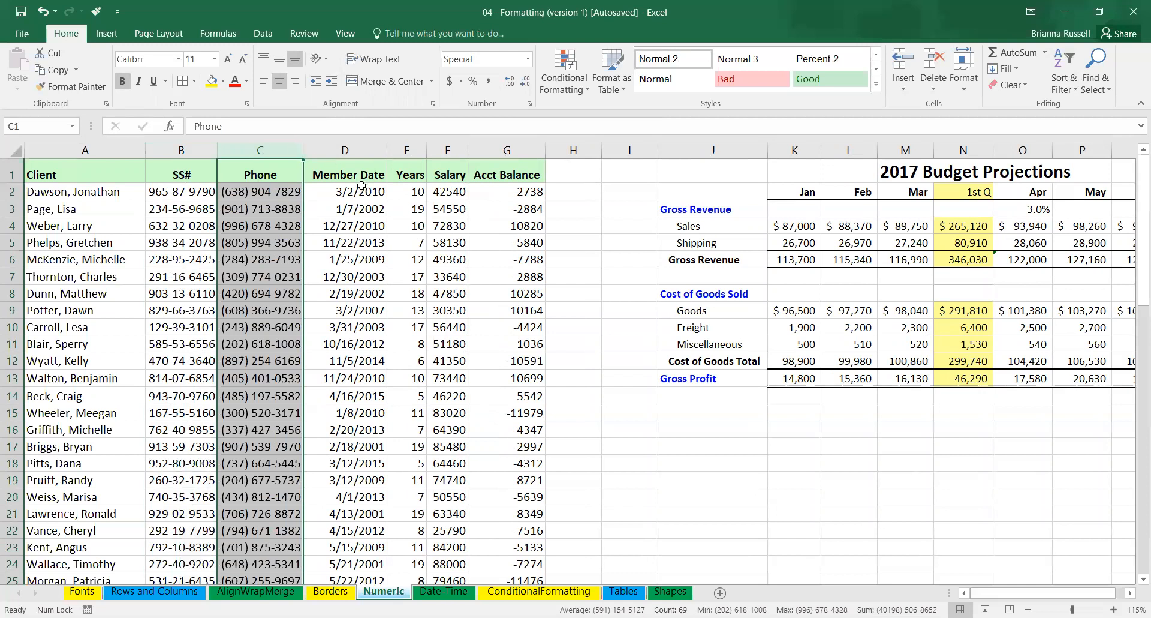
Apply the long date format *Wednesday, March 14, 2012 to the Member Date column.
{"action": "left_click", "coordinate": [337, 139]}
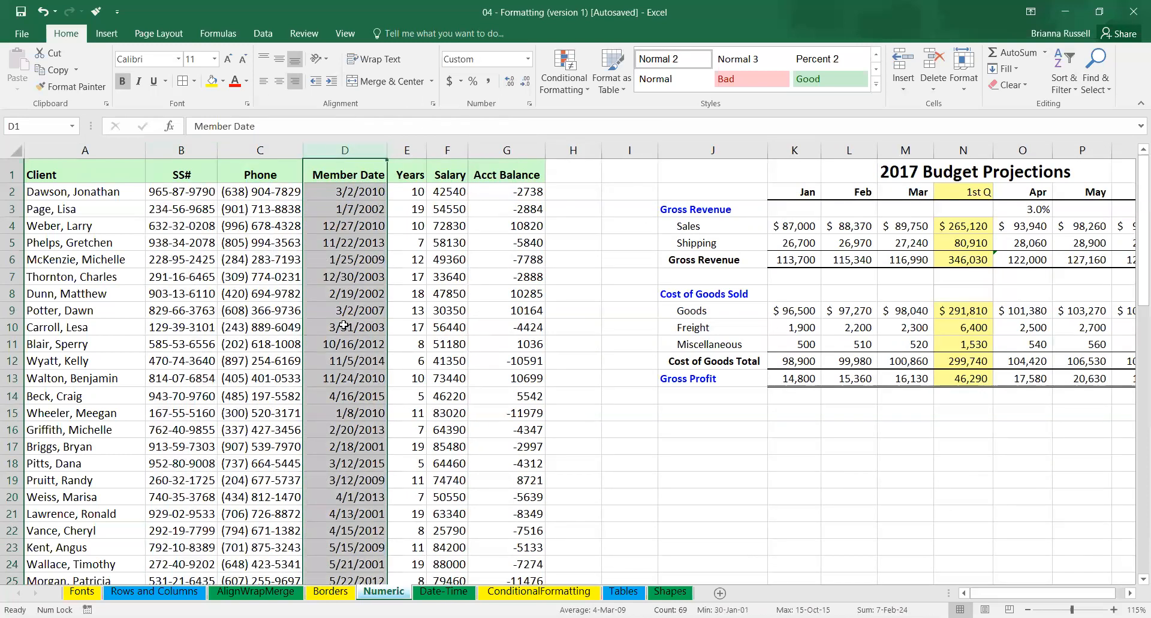
{"action": "left_click", "coordinate": [530, 104]}
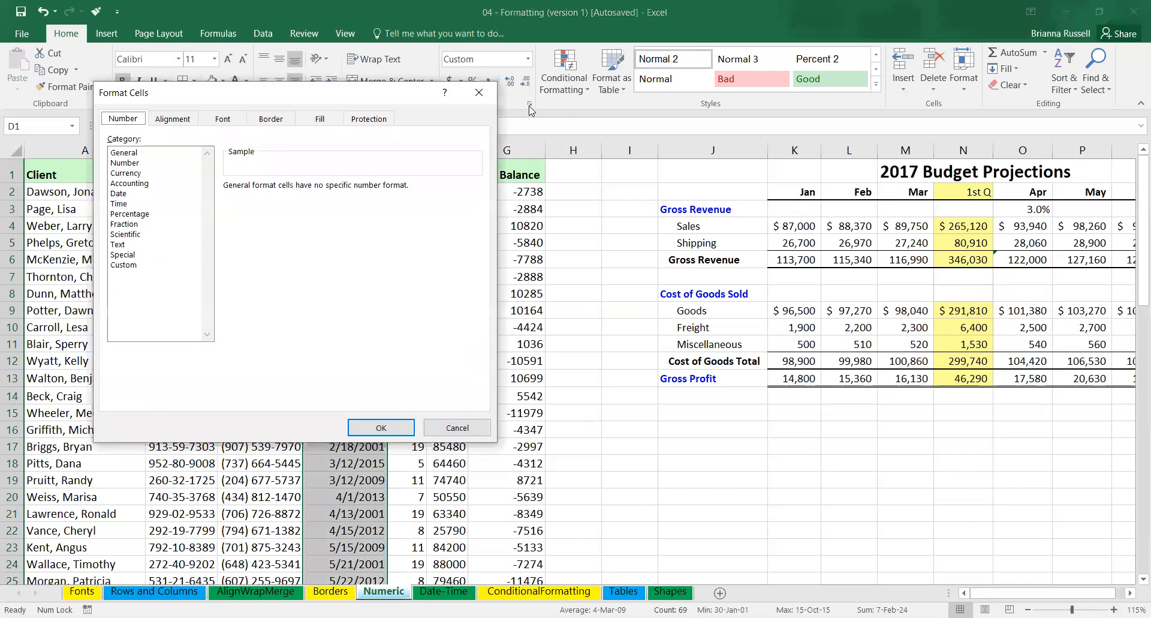
{"action": "left_click", "coordinate": [118, 193]}
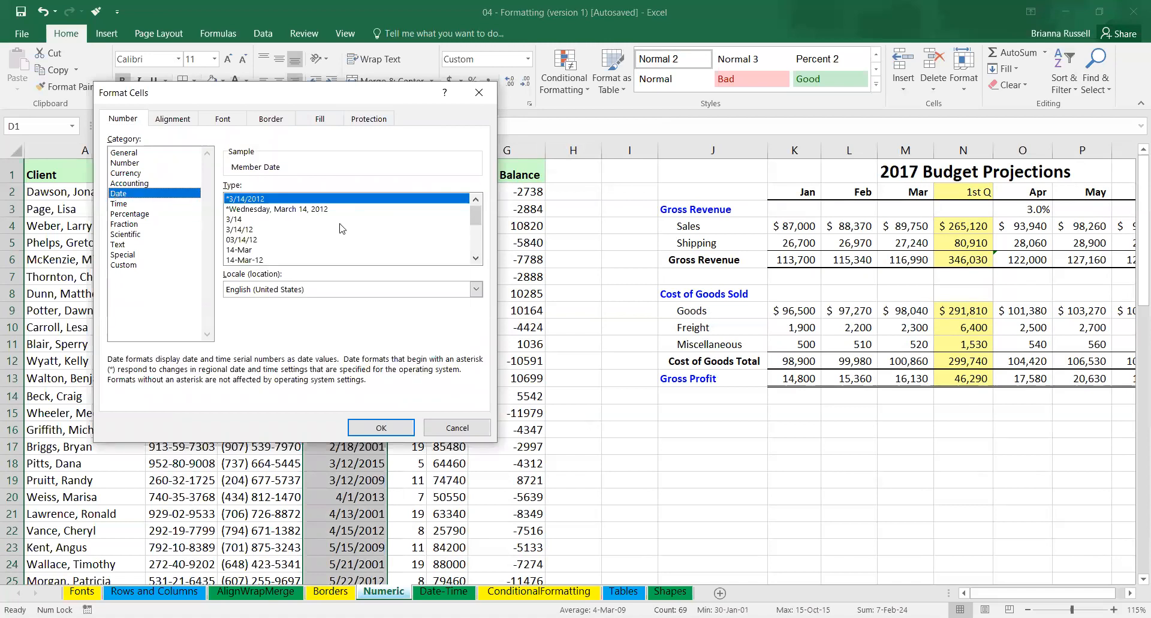
{"action": "left_click", "coordinate": [301, 210]}
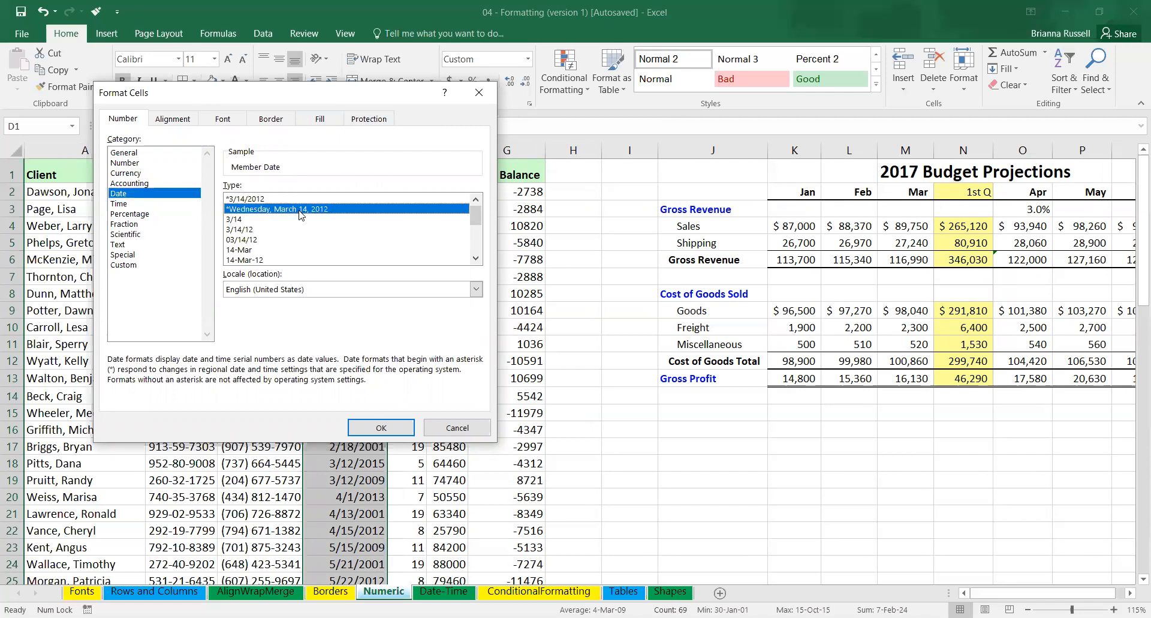
{"action": "left_click", "coordinate": [381, 427]}
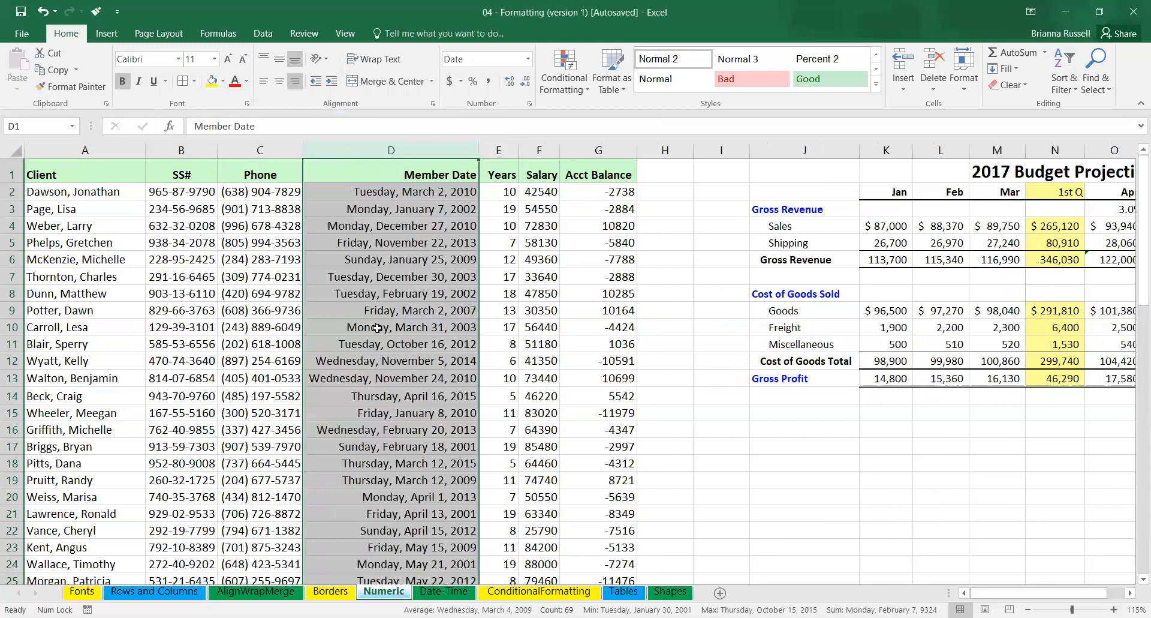
Set the Member Date column's date format to 14-Mar-12 and autofit its width.
{"action": "left_click", "coordinate": [530, 106]}
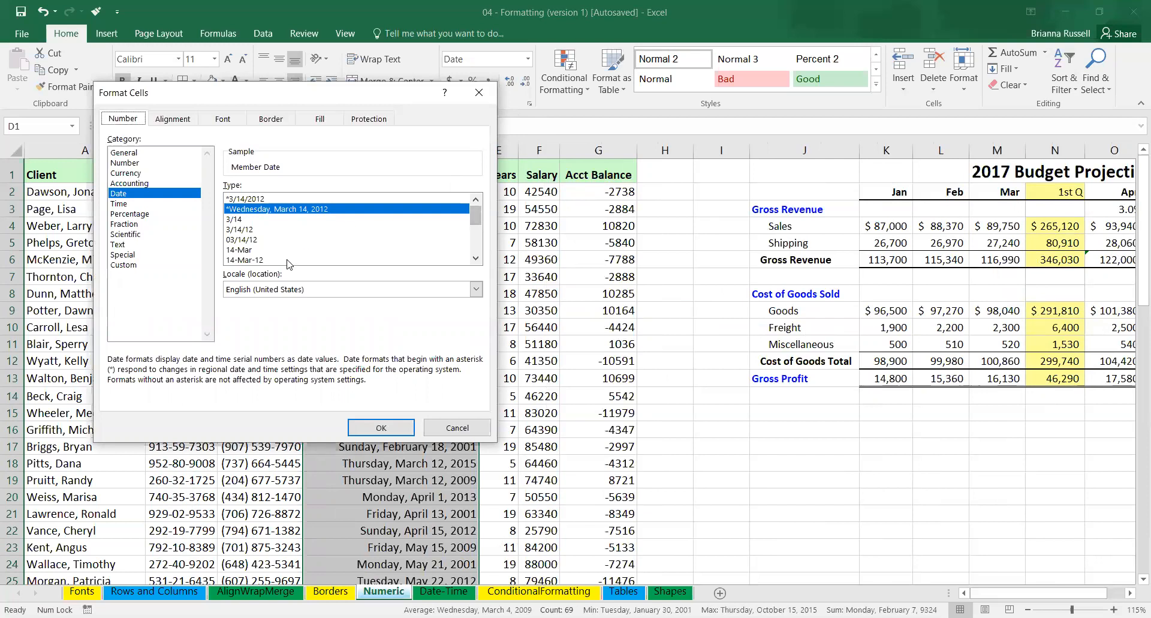
{"action": "left_click", "coordinate": [278, 261]}
{"action": "key", "text": "Return"}
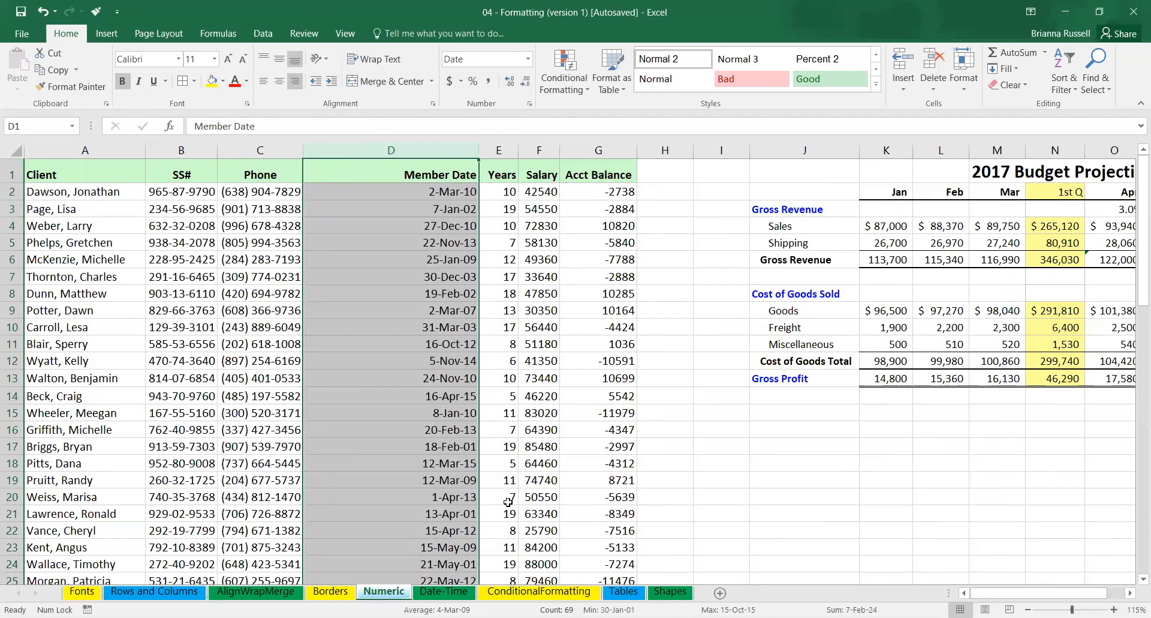
{"action": "double_click", "coordinate": [478, 151]}
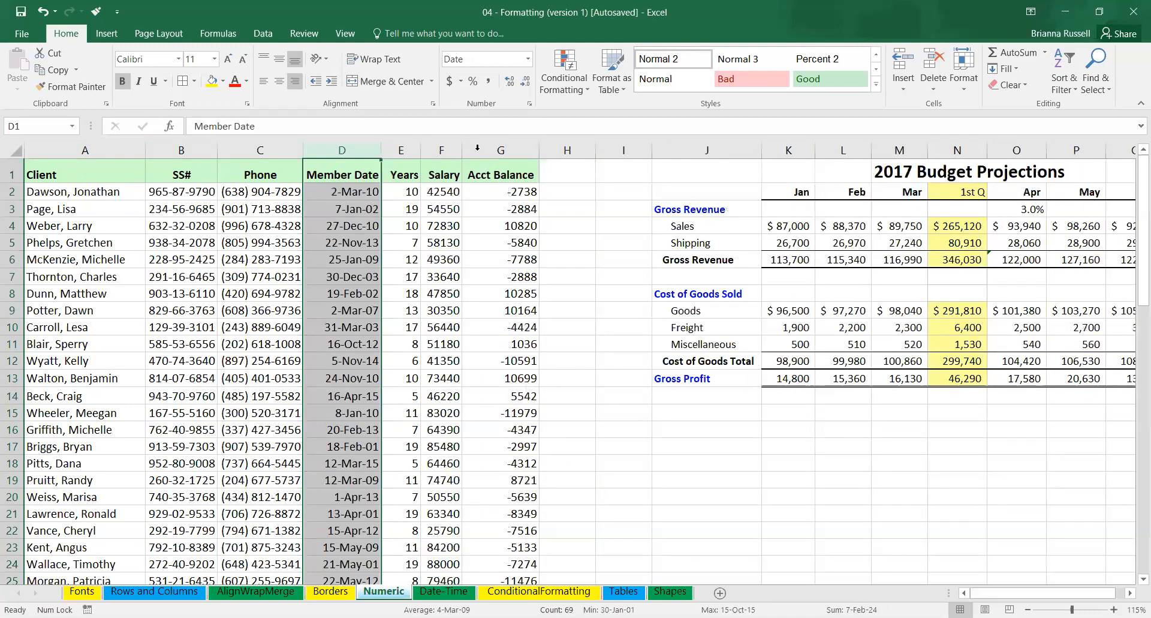
Apply the $ English (United States) accounting format to the Salary column, and select the first salary in F2.
{"action": "left_click", "coordinate": [446, 151]}
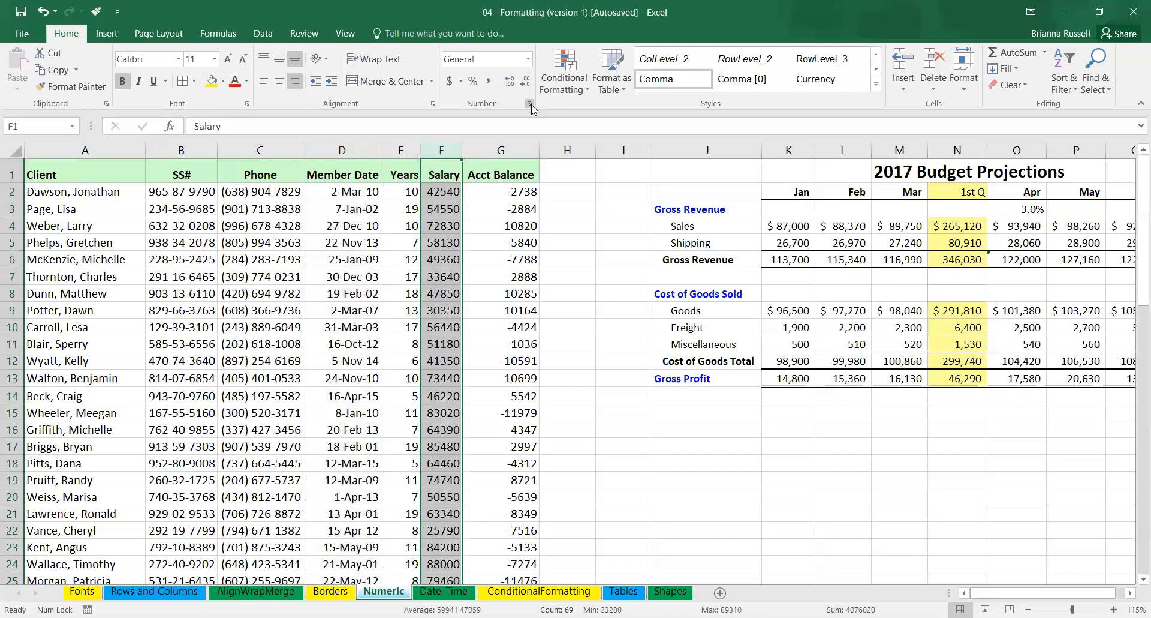
{"action": "left_click", "coordinate": [462, 81]}
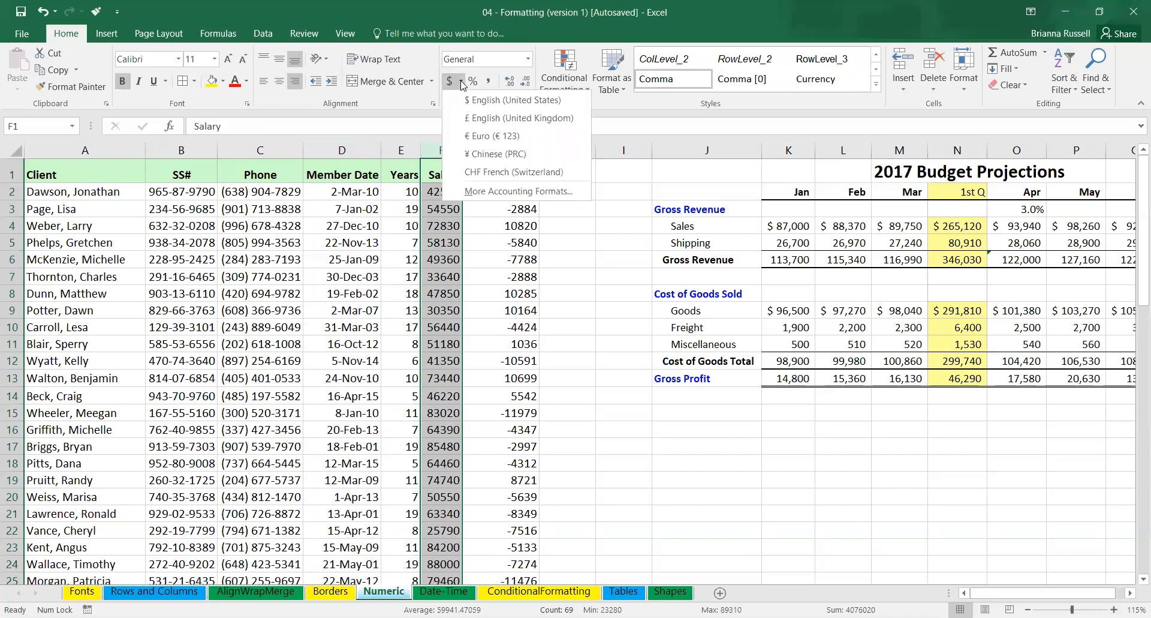
{"action": "left_click", "coordinate": [503, 102]}
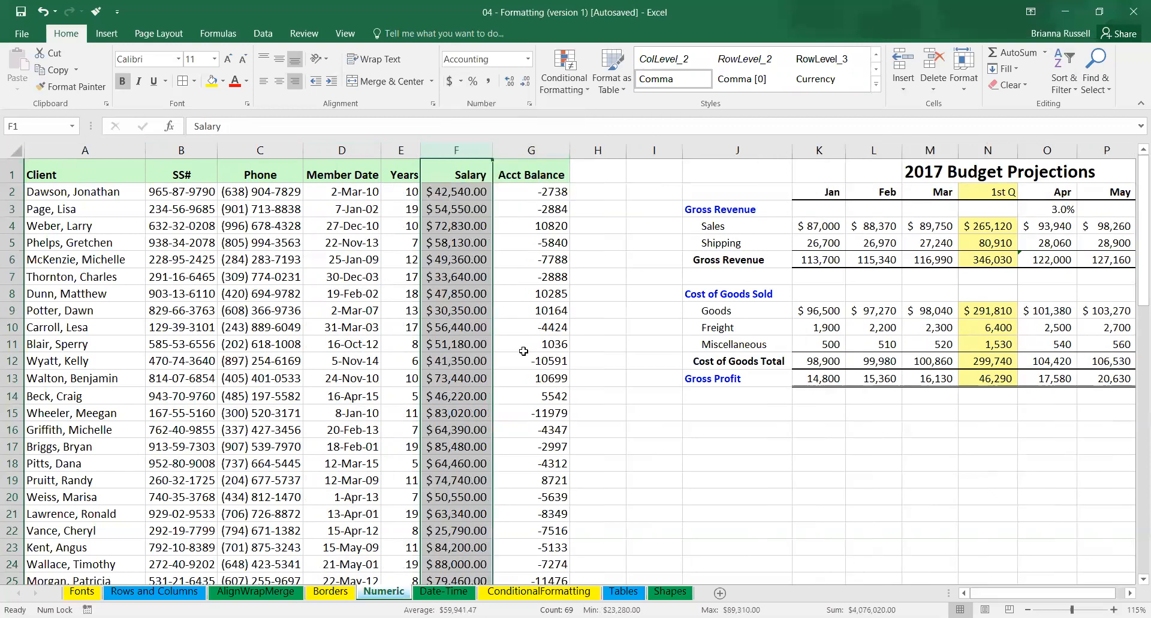
{"action": "left_click", "coordinate": [519, 244]}
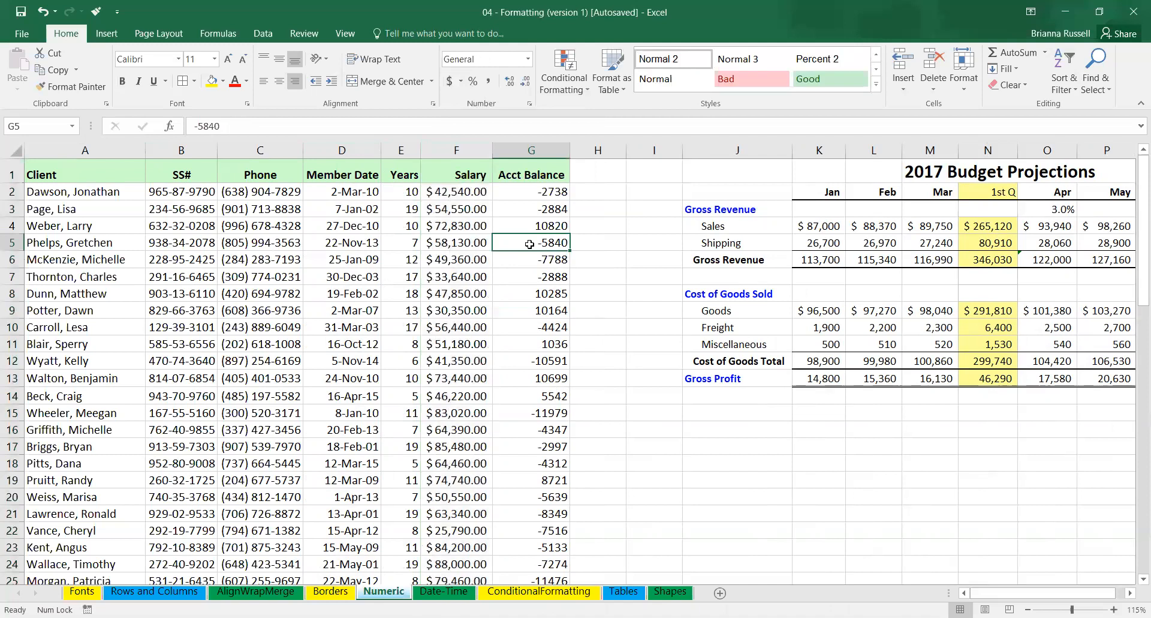
{"action": "left_click", "coordinate": [460, 190]}
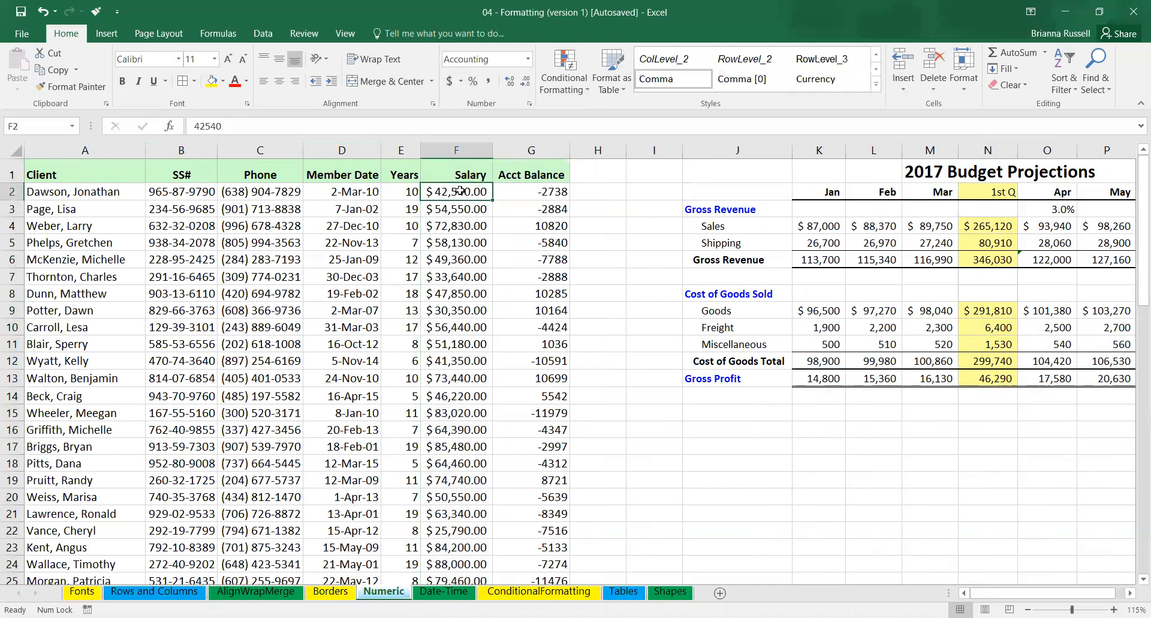
Remove both decimal places from the single salary in F2, and undo the change.
{"action": "left_click", "coordinate": [524, 84]}
{"action": "left_click", "coordinate": [524, 84]}
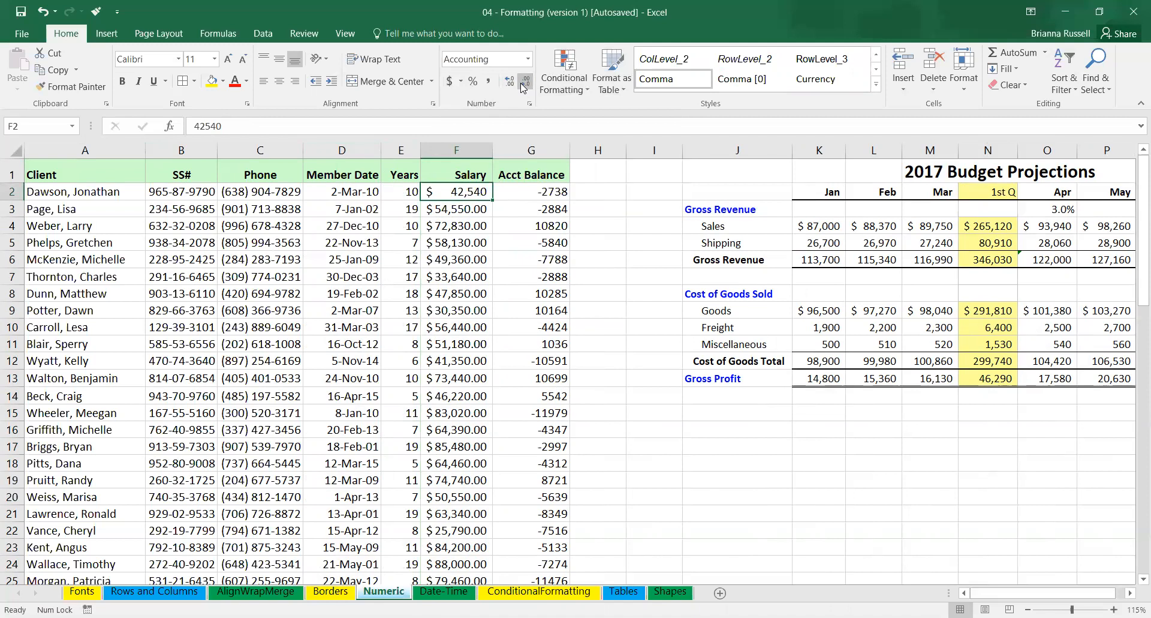
{"action": "left_click", "coordinate": [475, 152]}
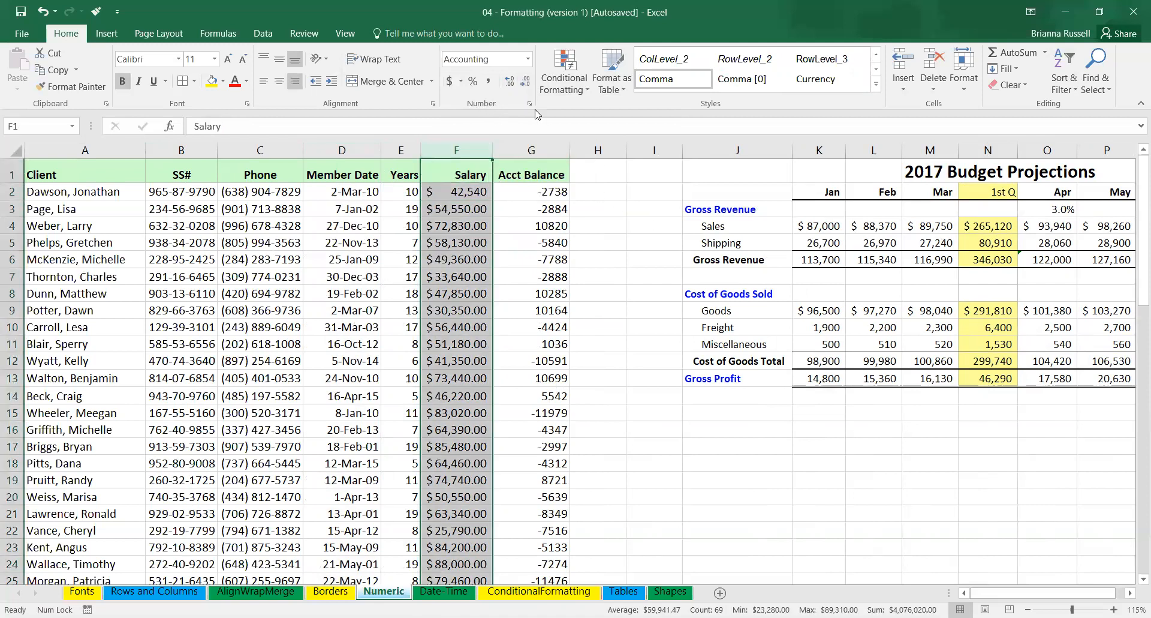
{"action": "key", "text": "ctrl+z"}
{"action": "key", "text": "ctrl+z"}
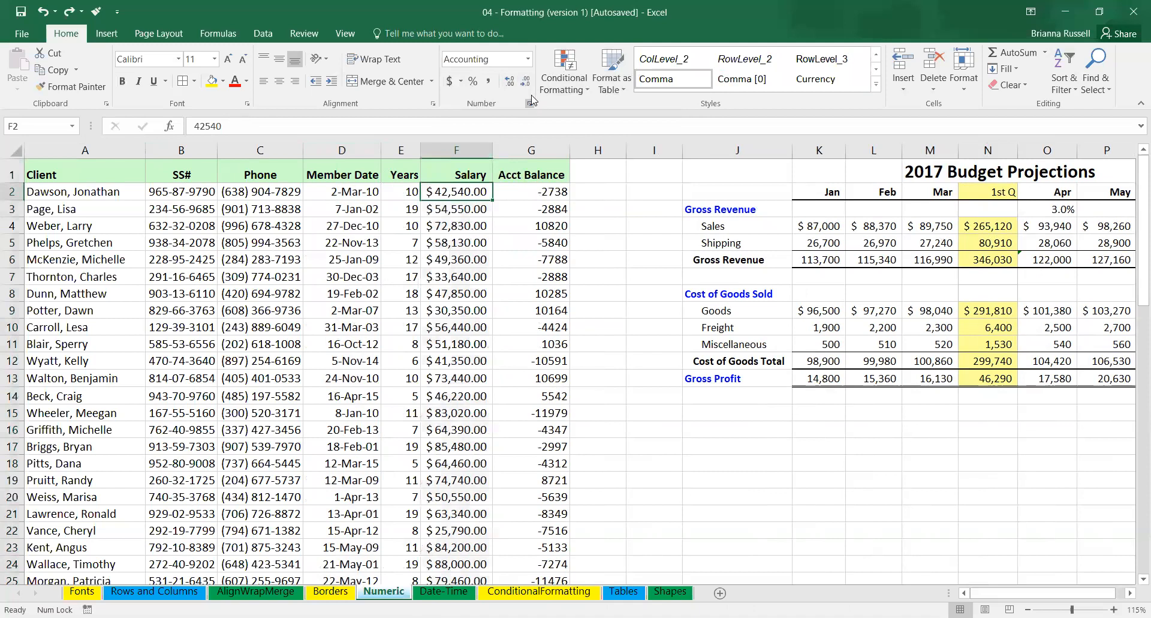
Remove both decimal places from the whole Salary column.
{"action": "left_click", "coordinate": [455, 151]}
{"action": "left_click", "coordinate": [526, 82]}
{"action": "left_click", "coordinate": [526, 82]}
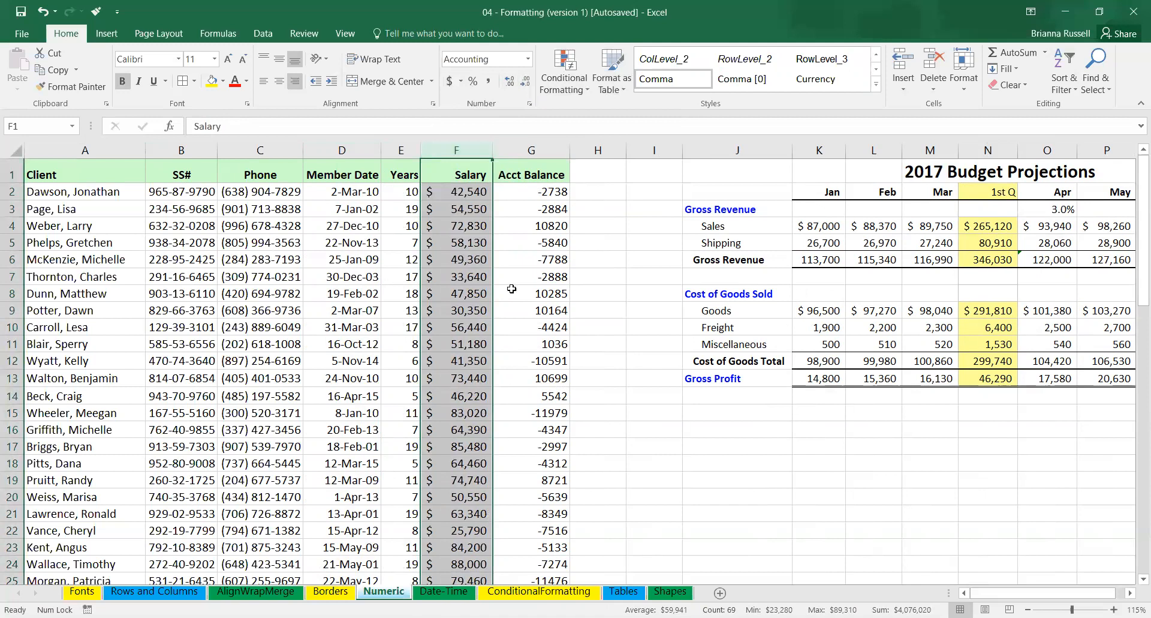
{"action": "left_click", "coordinate": [533, 291]}
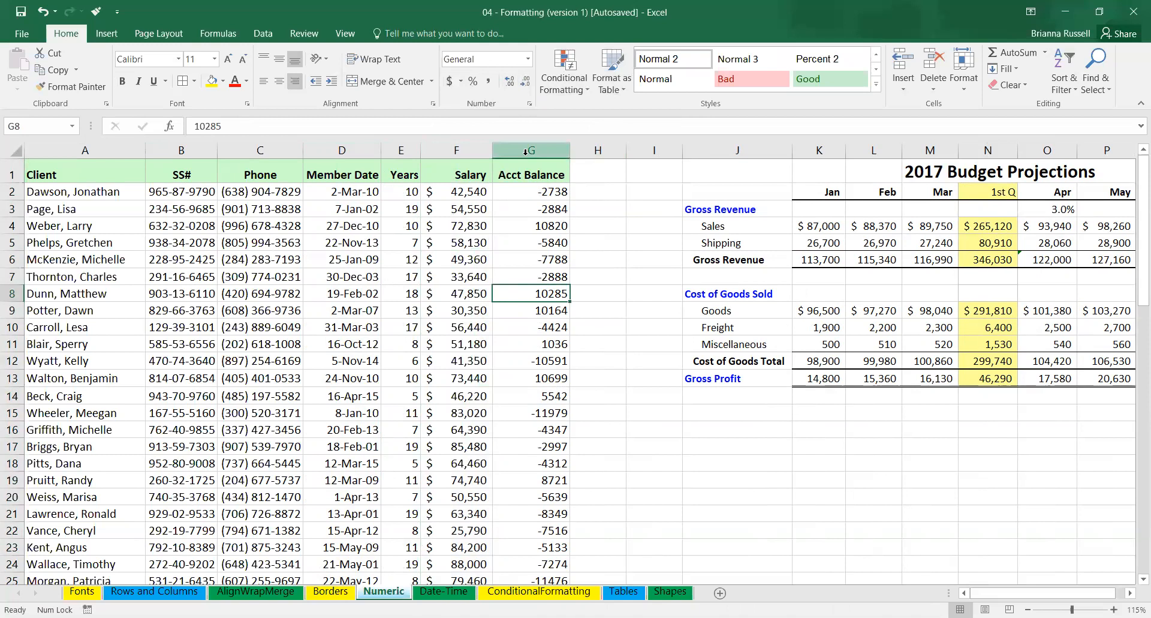
Apply the dollar Accounting number format to the Acct Balance column.
{"action": "left_click", "coordinate": [448, 150]}
{"action": "left_click", "coordinate": [531, 150]}
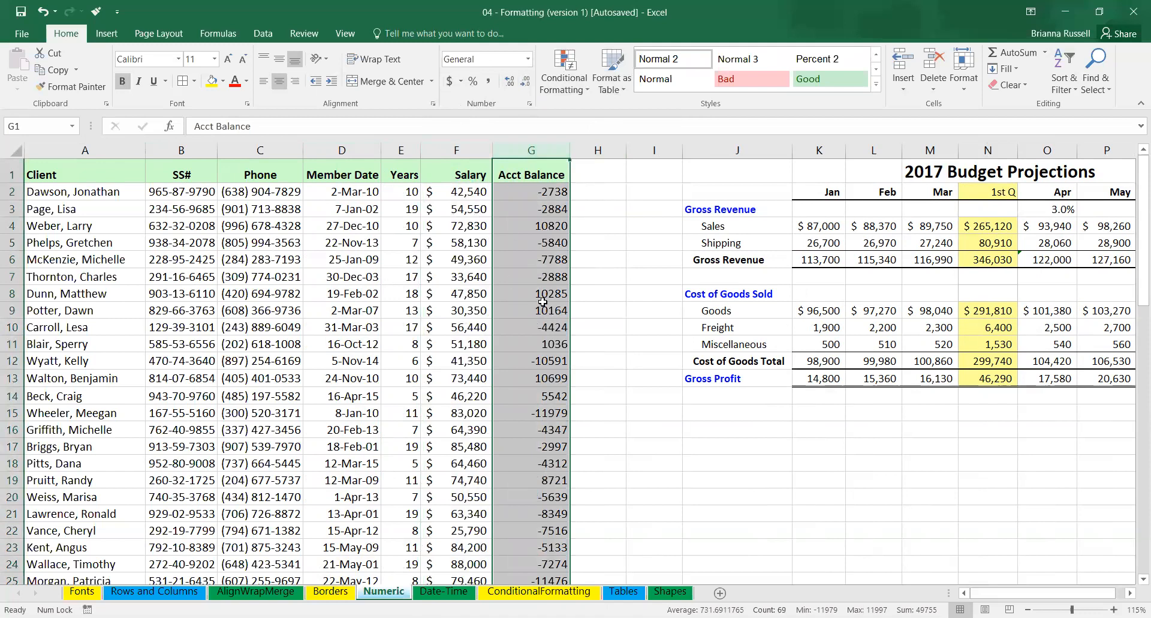
{"action": "left_click", "coordinate": [458, 87]}
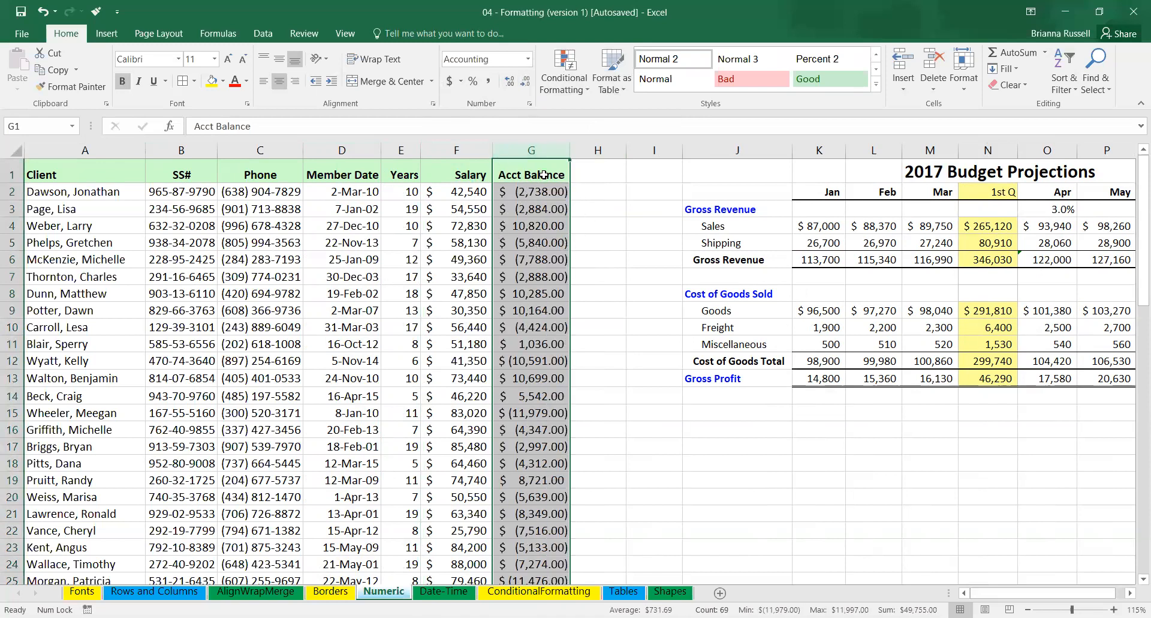
Format the Acct Balance column as Currency with negative numbers in red and in parentheses, ($1,234.10).
{"action": "left_click", "coordinate": [530, 104]}
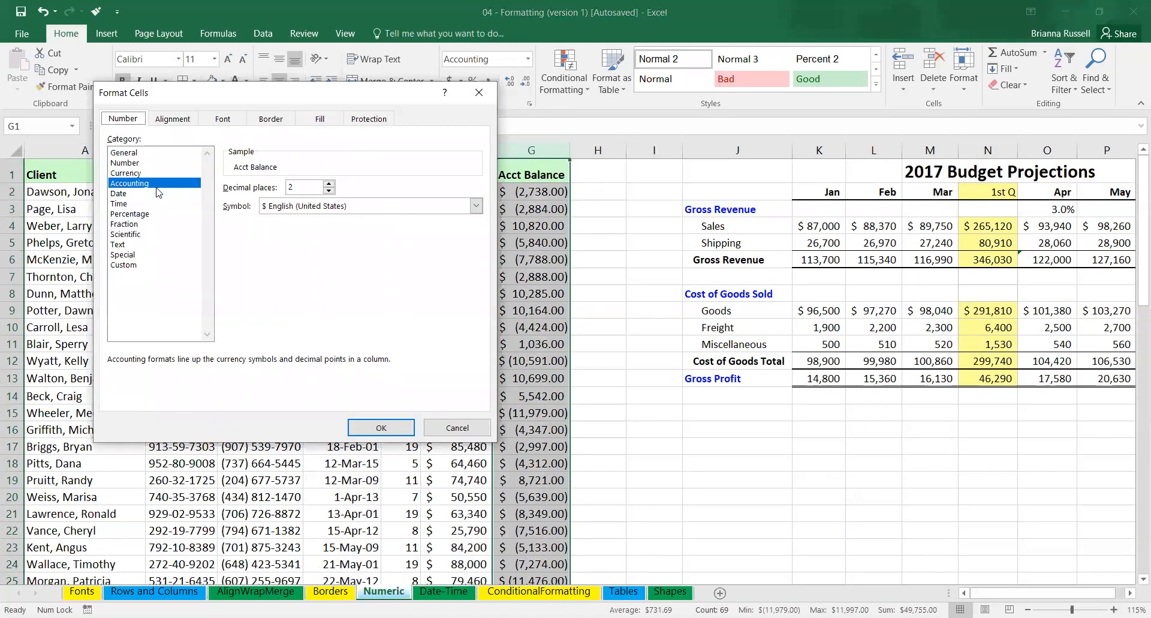
{"action": "left_click", "coordinate": [132, 186]}
{"action": "left_click", "coordinate": [137, 174]}
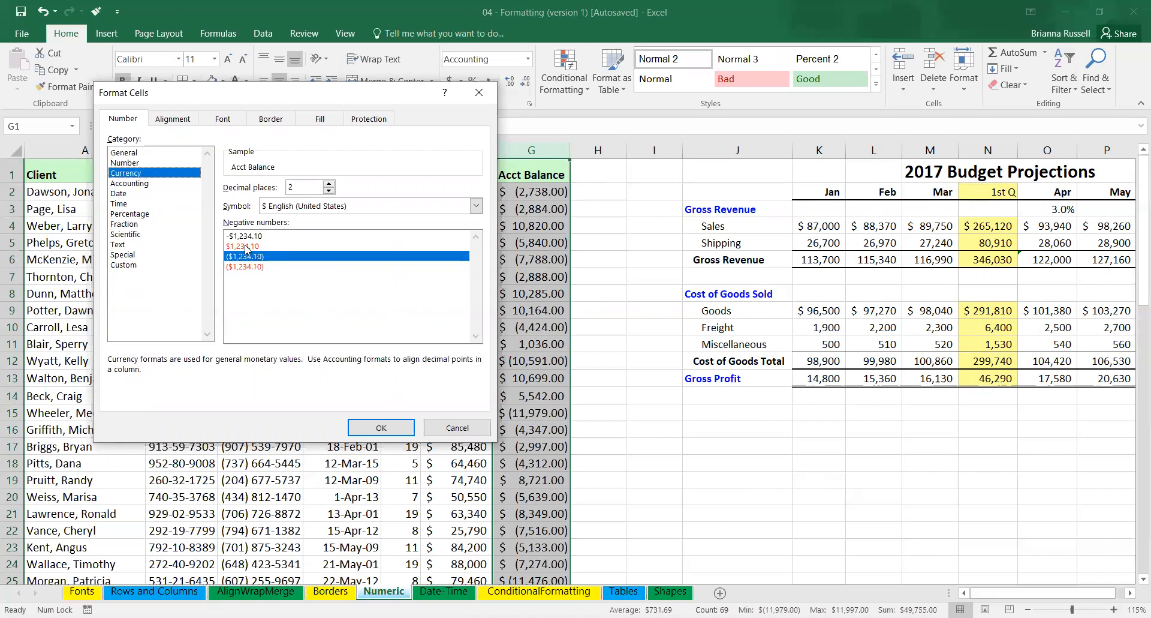
{"action": "left_click", "coordinate": [247, 247]}
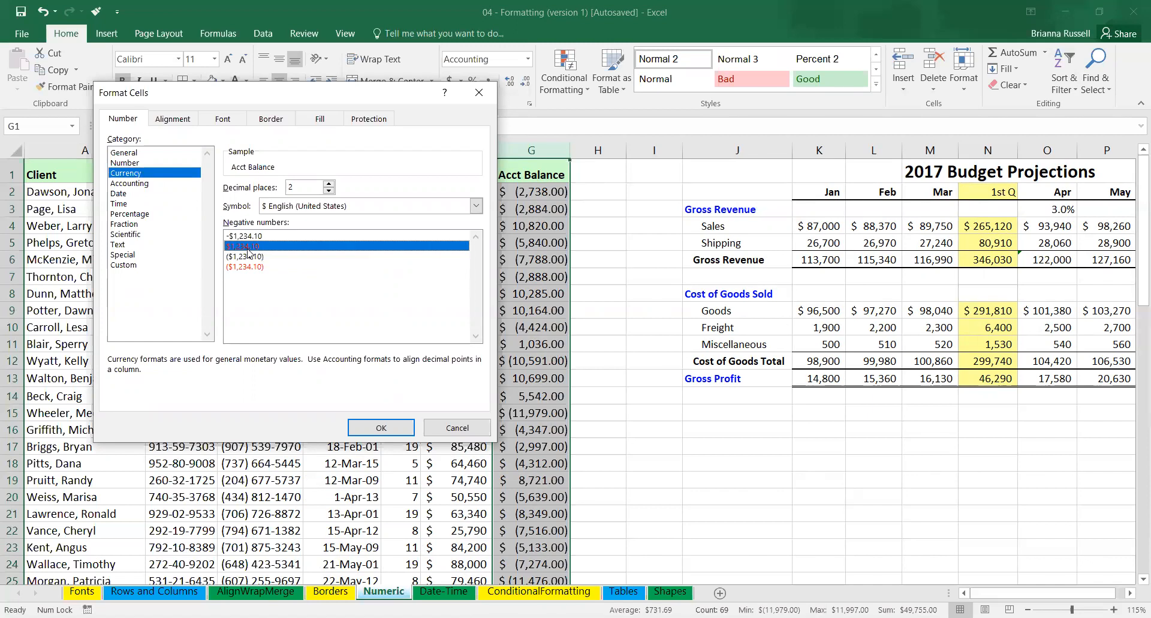
{"action": "left_click", "coordinate": [253, 268]}
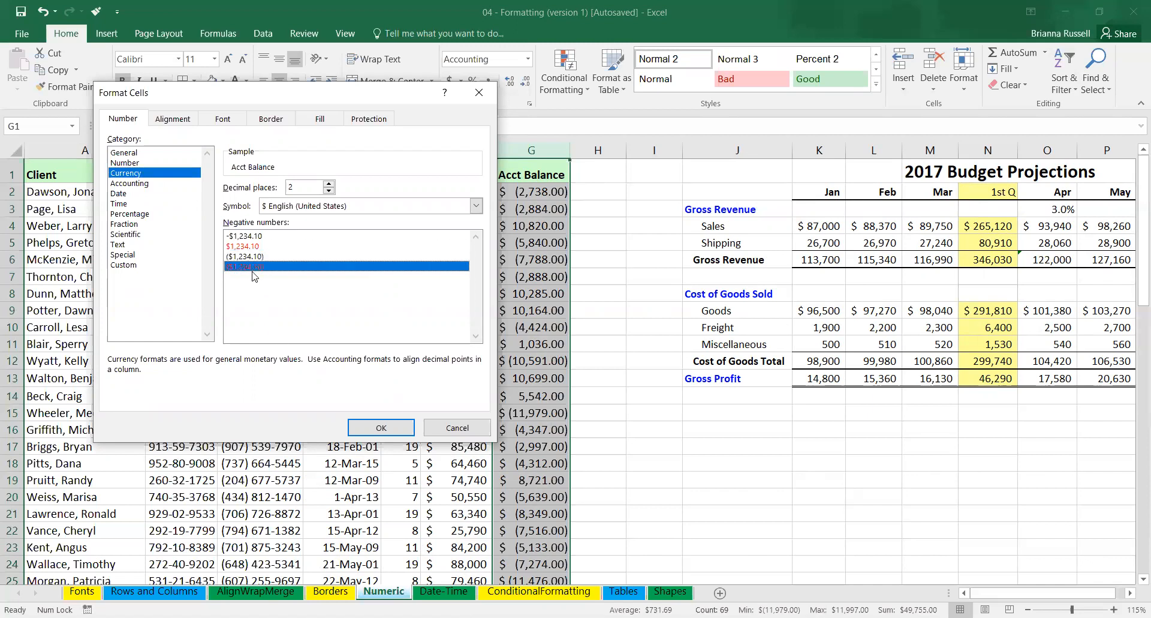
{"action": "left_click", "coordinate": [394, 431]}
{"action": "left_click", "coordinate": [647, 354]}
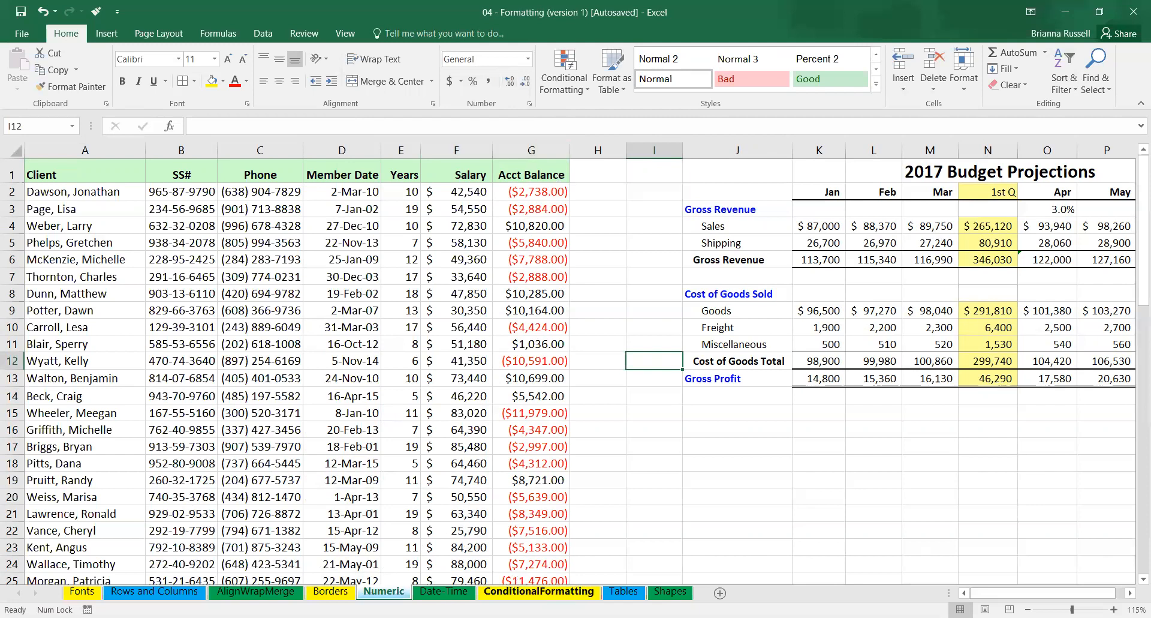
Switch to the ConditionalFormatting sheet and apply pink gradient-fill data bars to the Compensation column.
{"action": "left_click", "coordinate": [538, 591]}
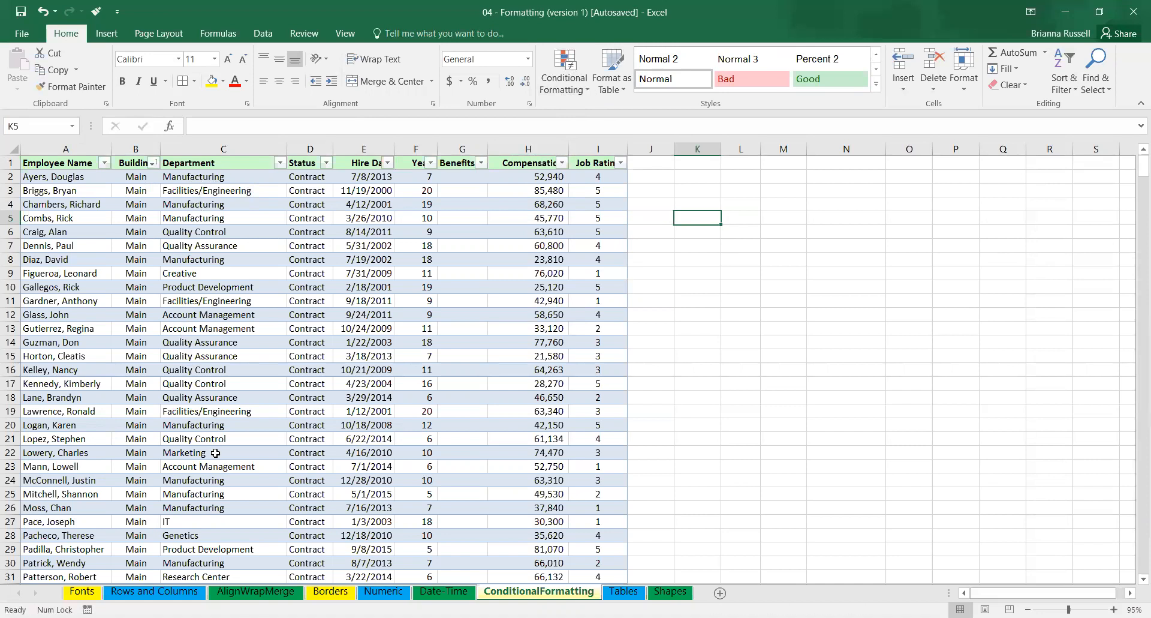
{"action": "left_click", "coordinate": [537, 148]}
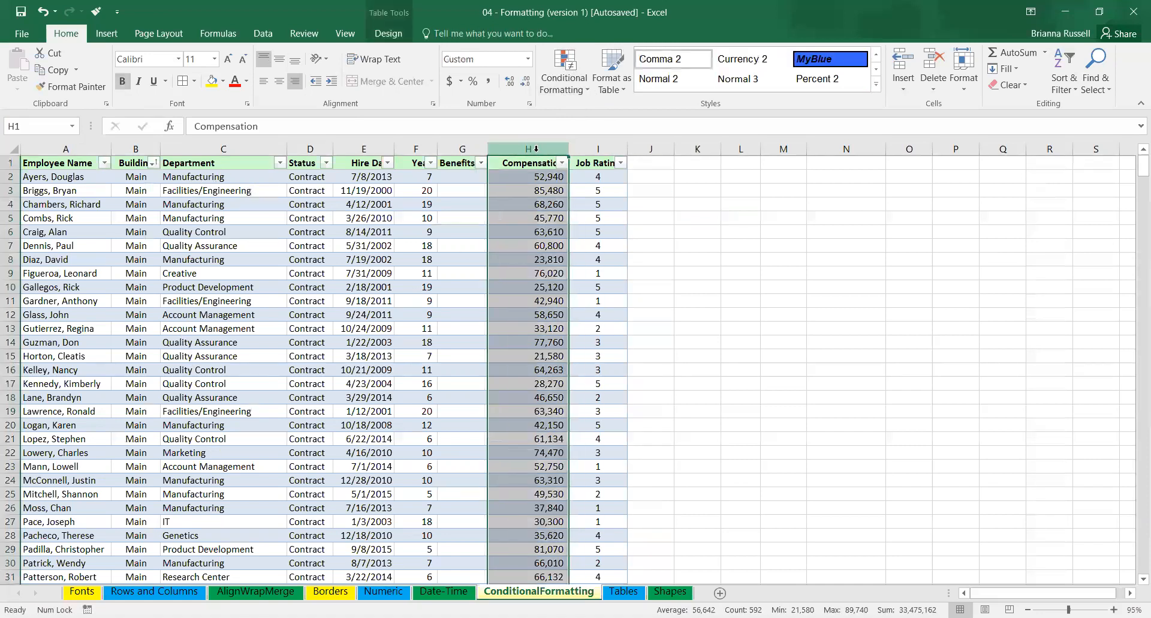
{"action": "left_click", "coordinate": [574, 89]}
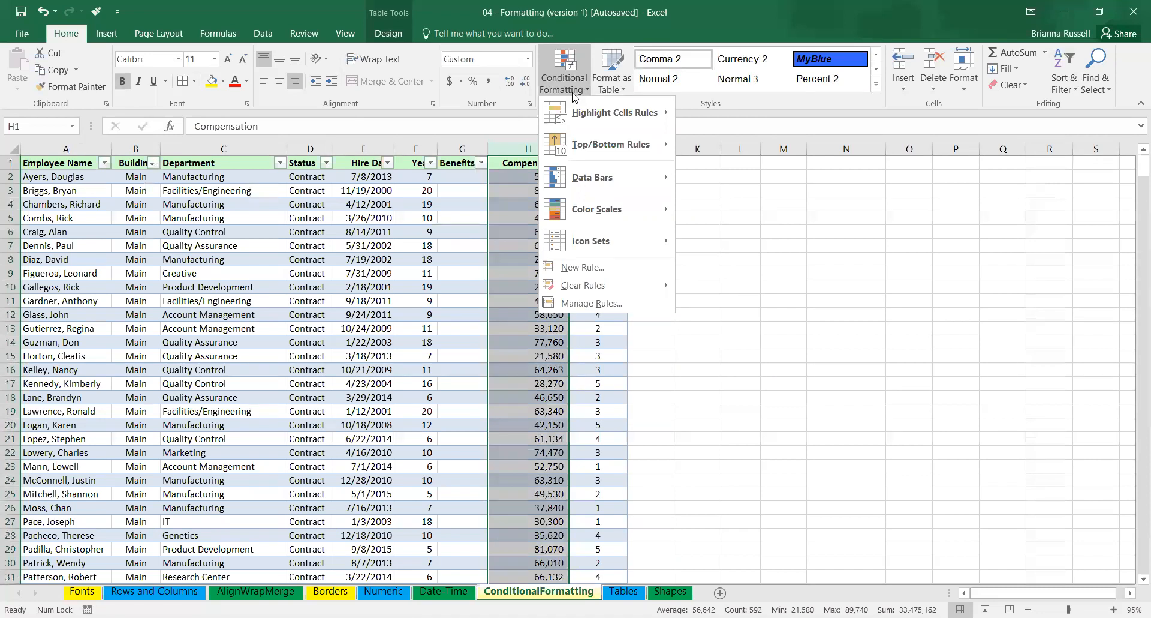
{"action": "mouse_move", "coordinate": [602, 114]}
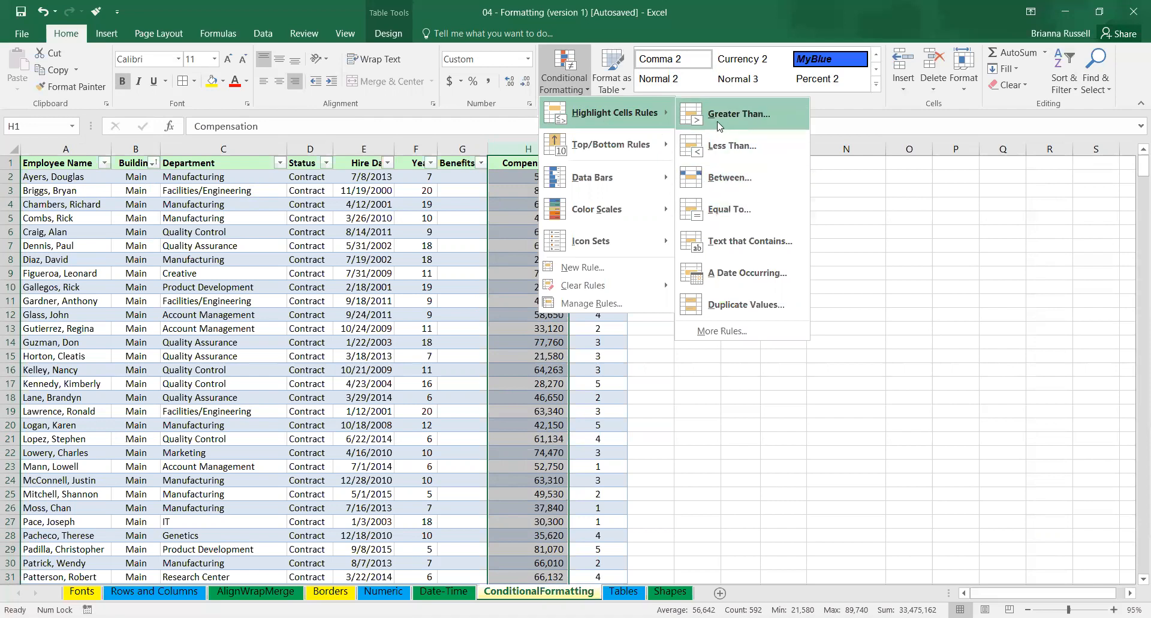
{"action": "mouse_move", "coordinate": [640, 150]}
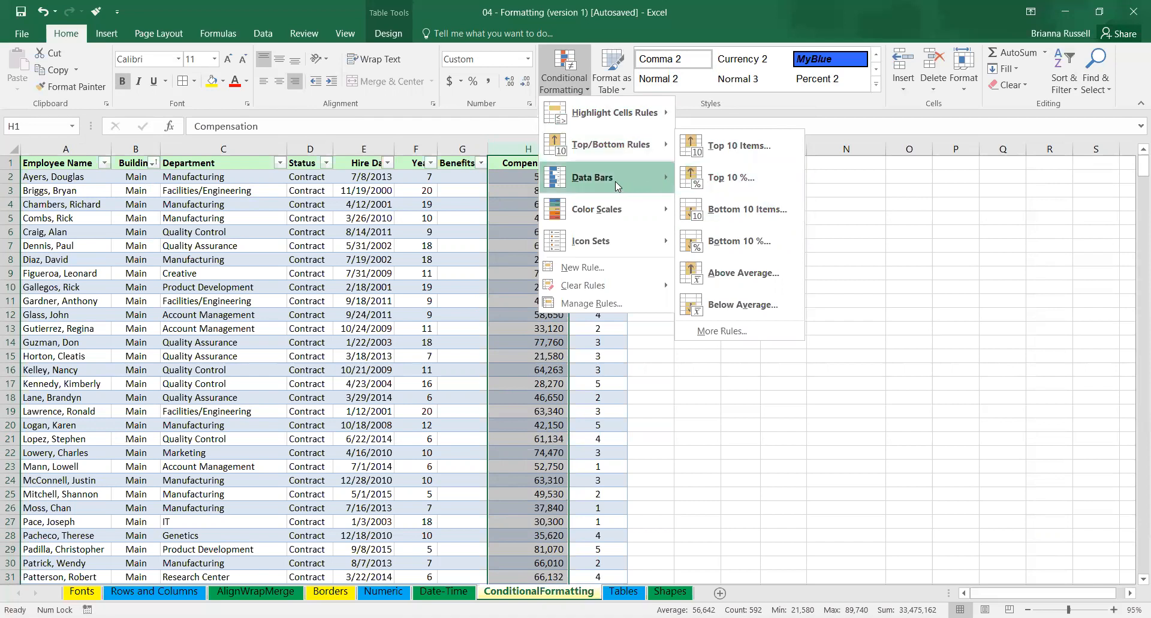
{"action": "mouse_move", "coordinate": [614, 181]}
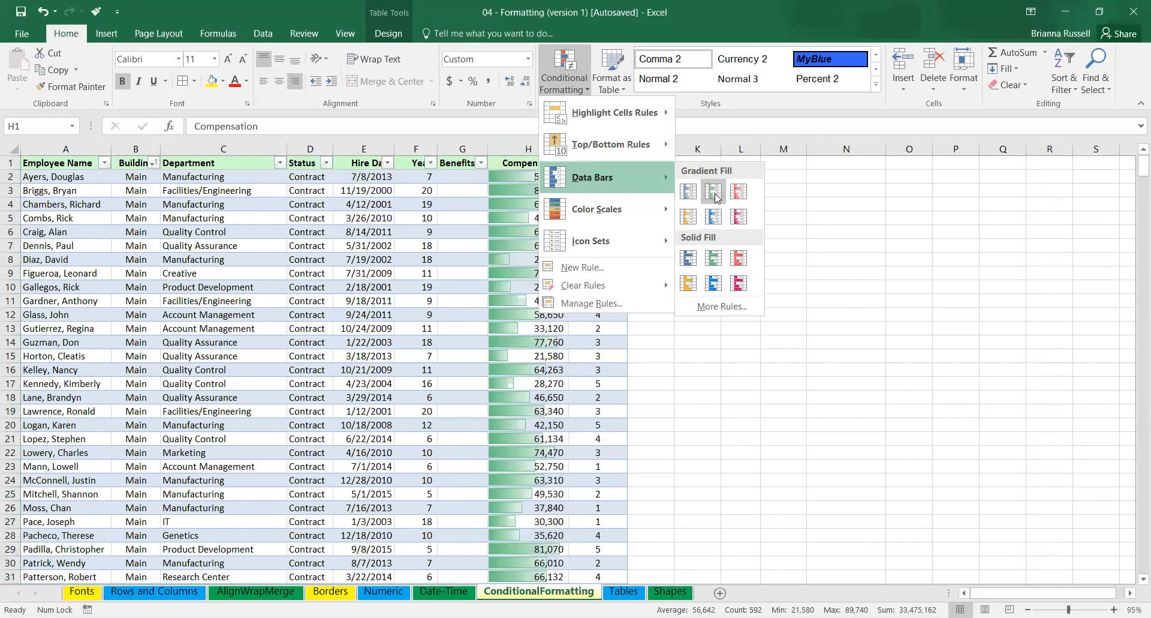
{"action": "left_click", "coordinate": [740, 217]}
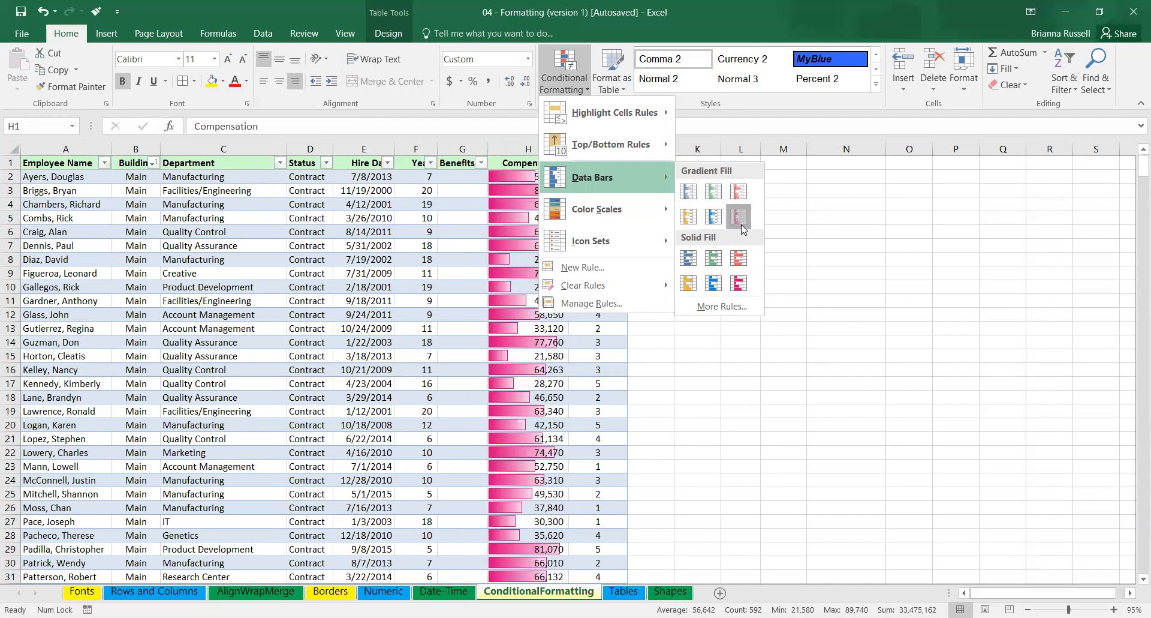
Try to extend the Compensation data bar rule to the Job Rating column by applying it to =$H:$H,$I:$I.
{"action": "left_click", "coordinate": [581, 91]}
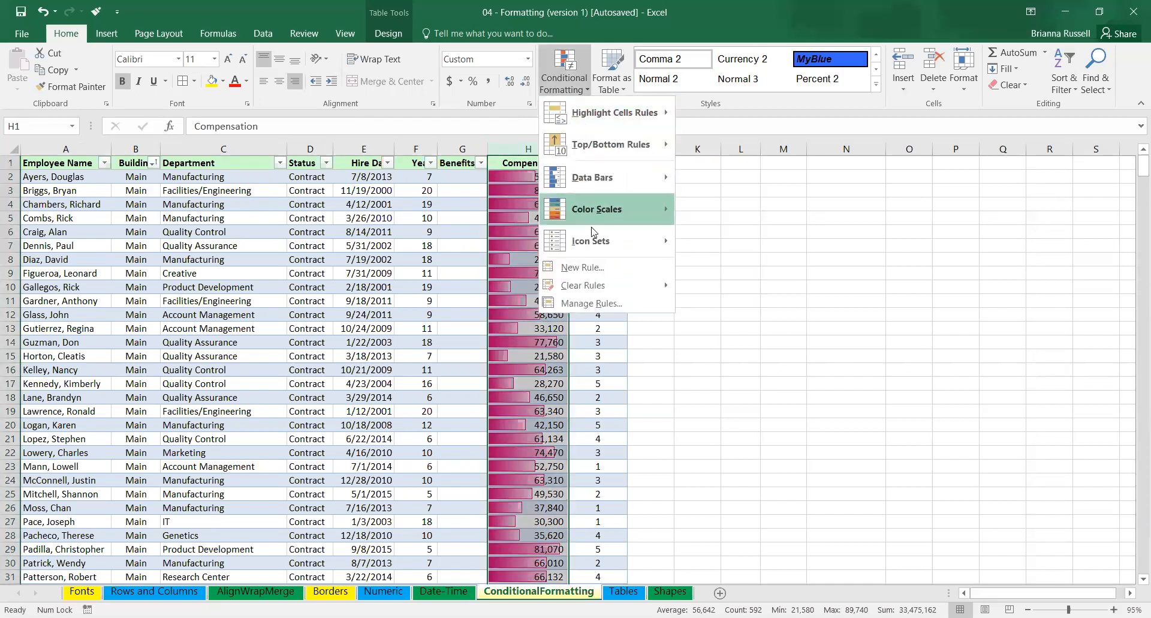
{"action": "left_click", "coordinate": [614, 305]}
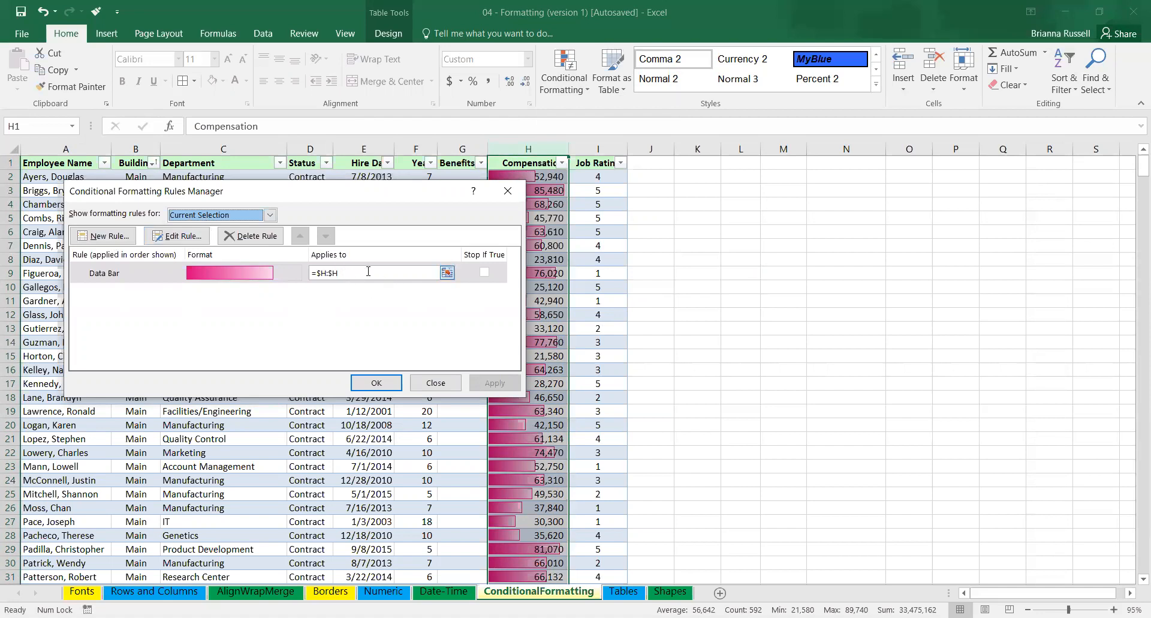
{"action": "left_click", "coordinate": [404, 272]}
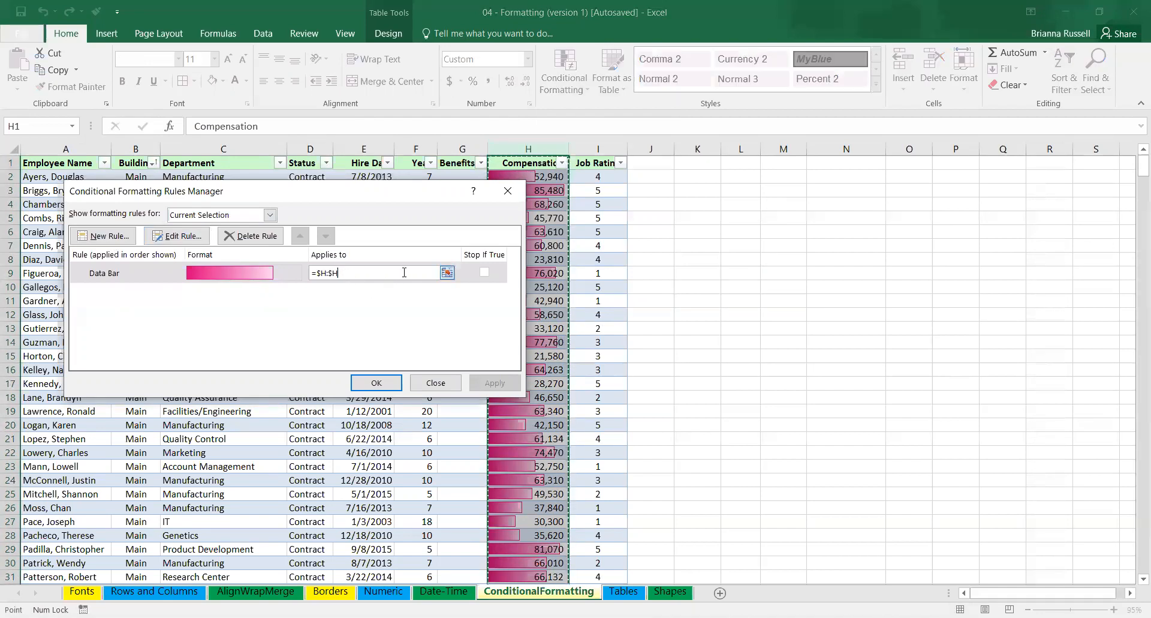
{"action": "type", "text": ","}
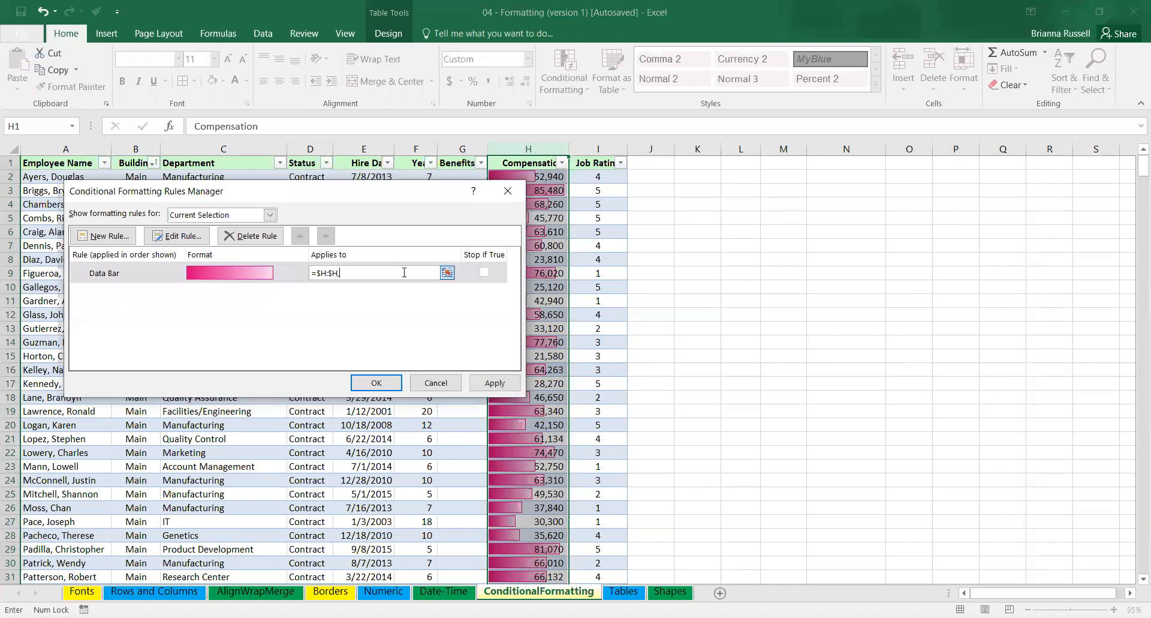
{"action": "left_click", "coordinate": [602, 150]}
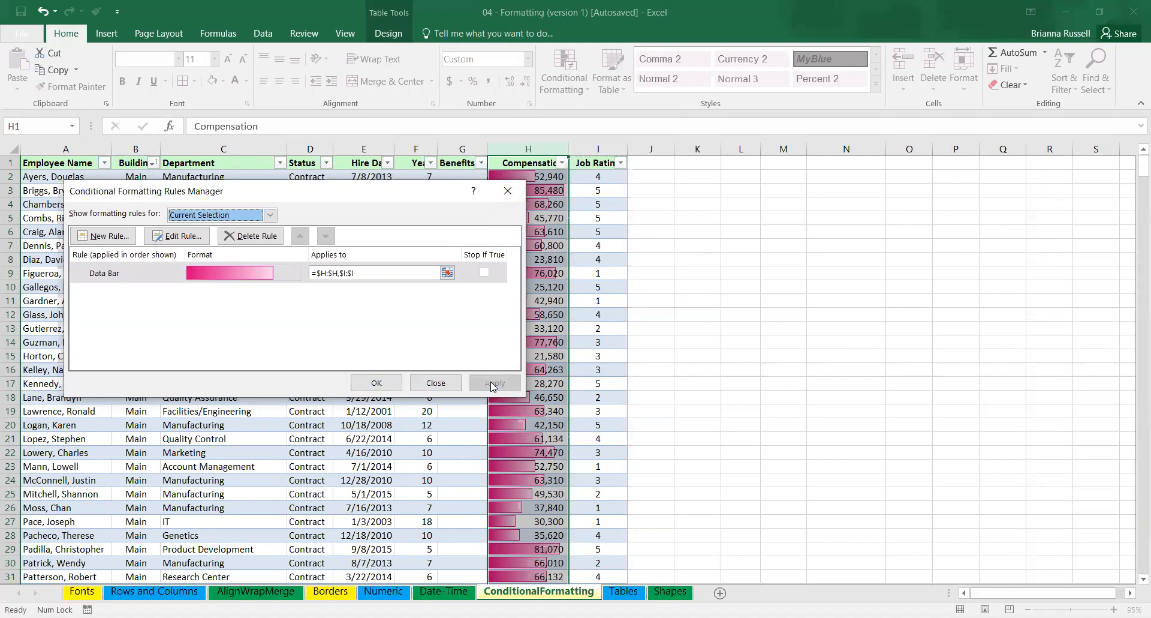
{"action": "left_click", "coordinate": [375, 383]}
{"action": "left_click", "coordinate": [642, 258]}
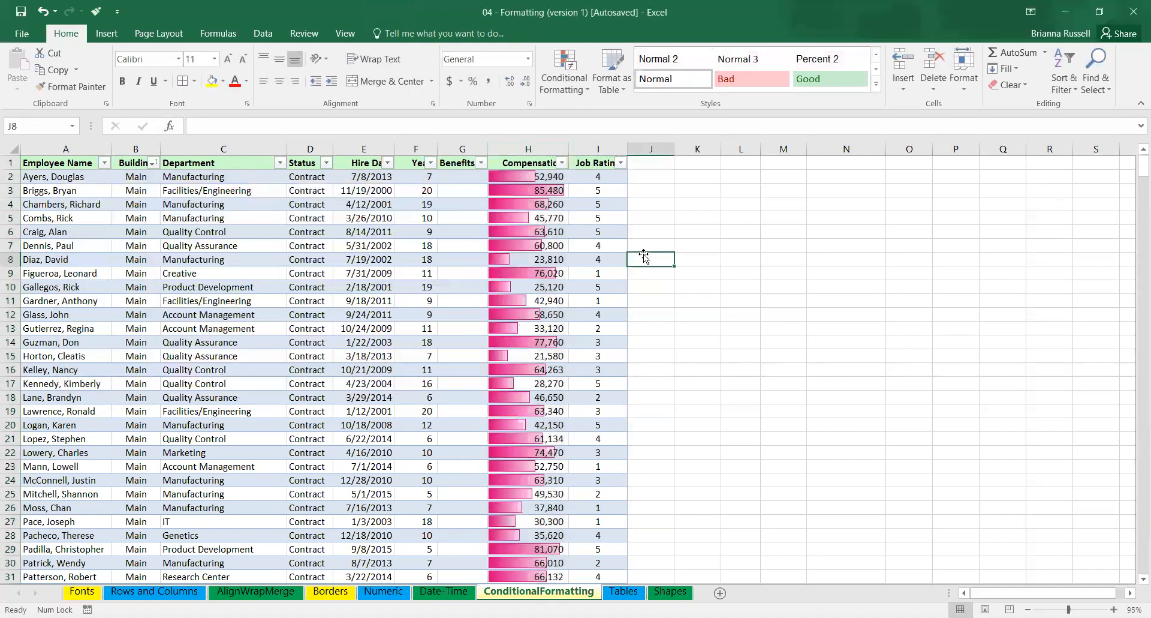
{"action": "key", "text": "ctrl+z"}
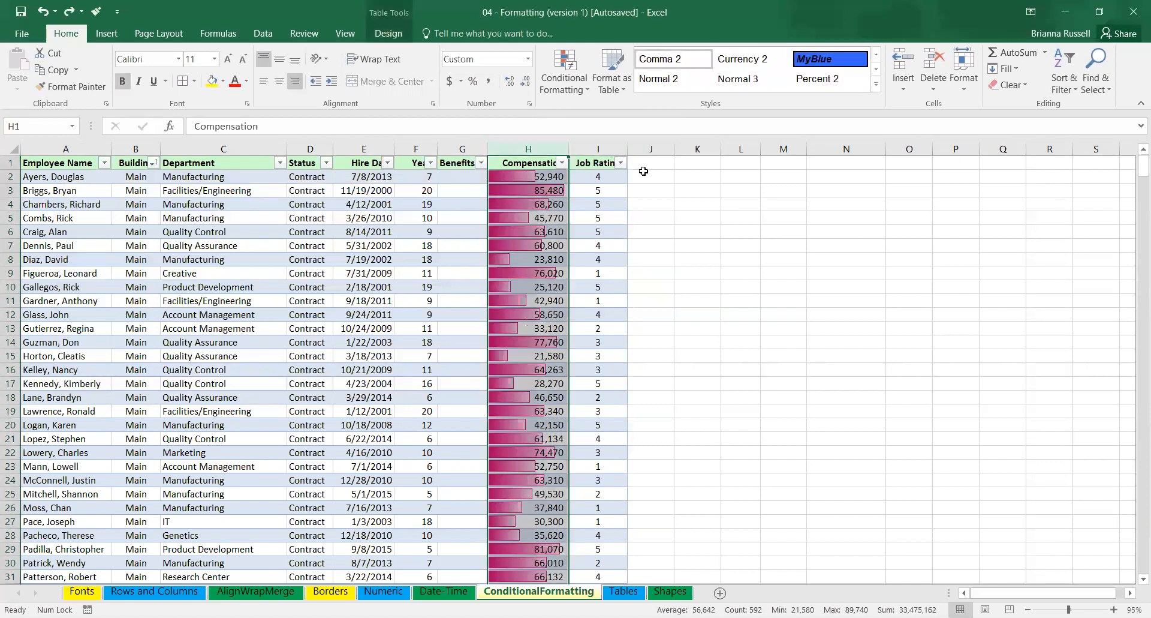
{"action": "key", "text": "ctrl+y"}
Apply pink gradient-fill data bars to the Job Rating column as a separate rule.
{"action": "left_click", "coordinate": [595, 150]}
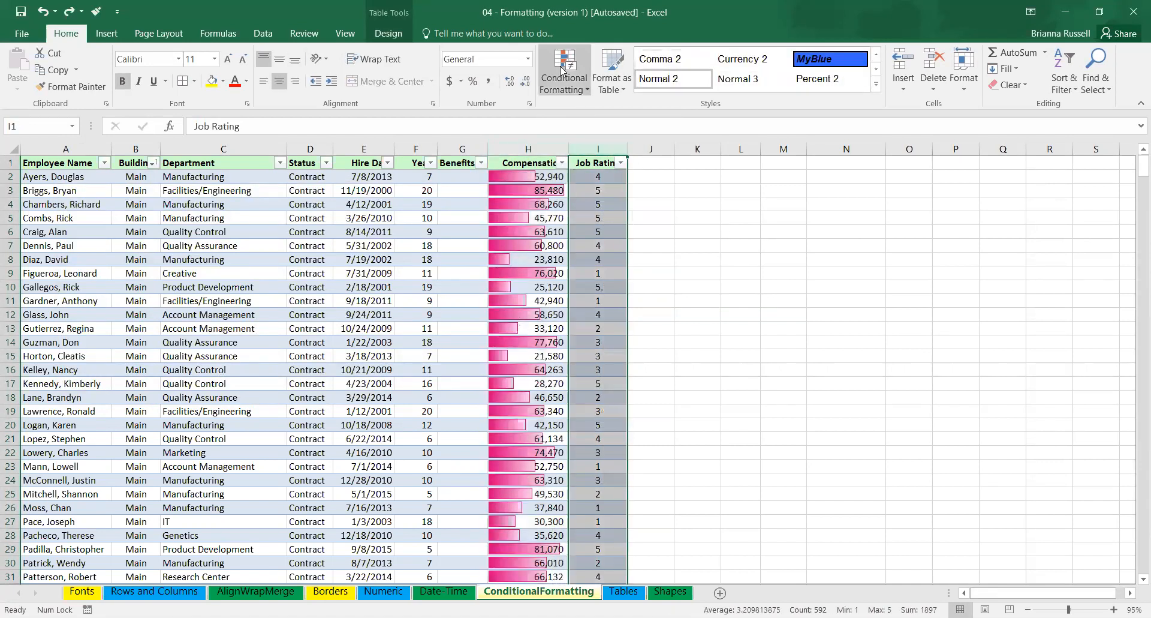
{"action": "left_click", "coordinate": [562, 71]}
{"action": "mouse_move", "coordinate": [670, 180]}
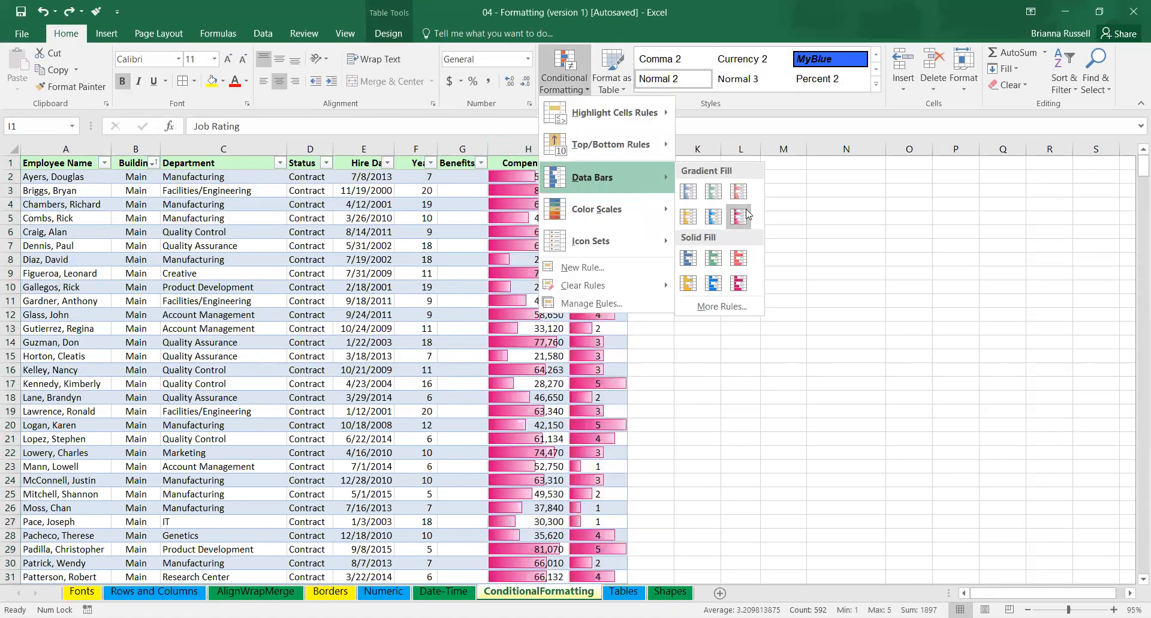
{"action": "left_click", "coordinate": [743, 218]}
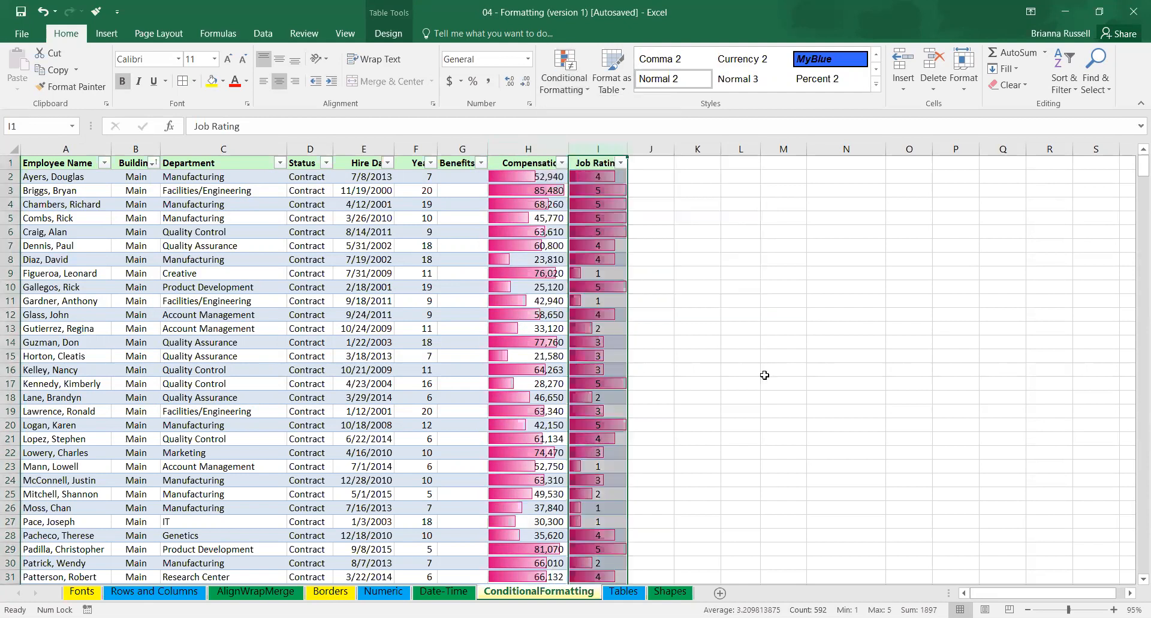
{"action": "left_click", "coordinate": [724, 296]}
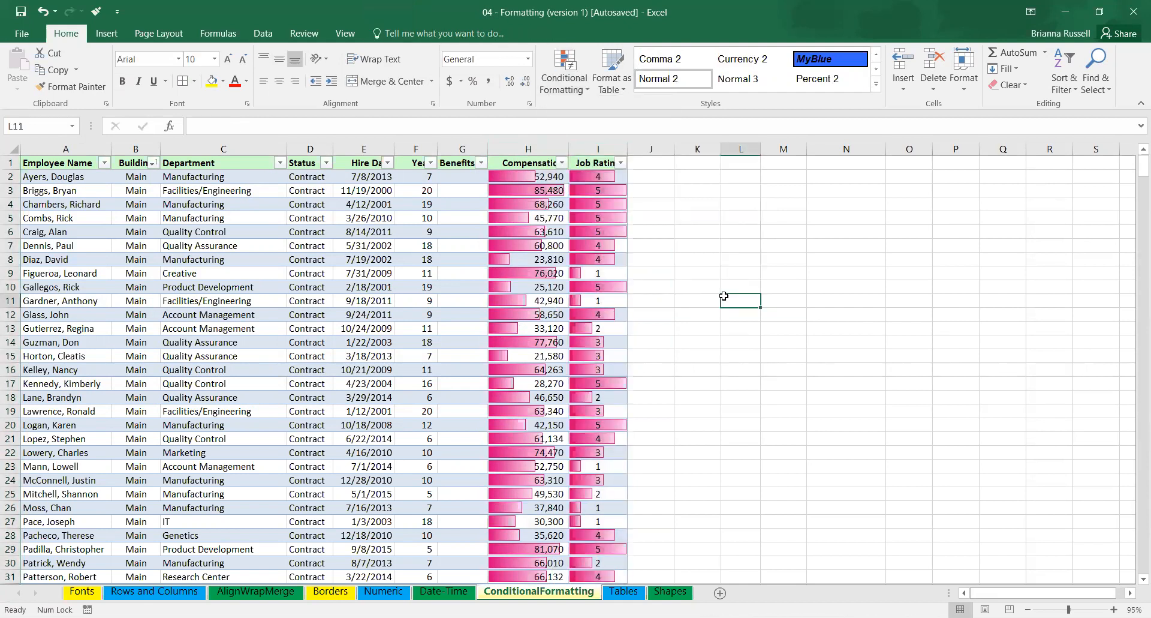
Undo the data bars on both columns, and reapply pink gradient-fill data bars to the Compensation column only.
{"action": "key", "text": "ctrl+z"}
{"action": "key", "text": "ctrl+z"}
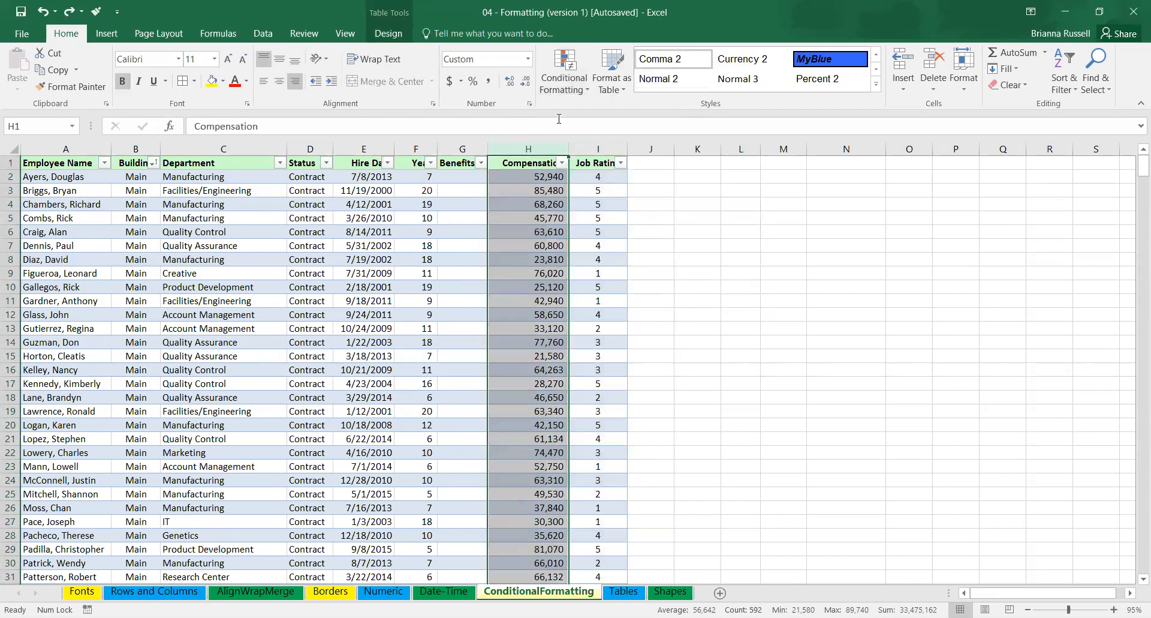
{"action": "left_click", "coordinate": [566, 81]}
{"action": "mouse_move", "coordinate": [609, 183]}
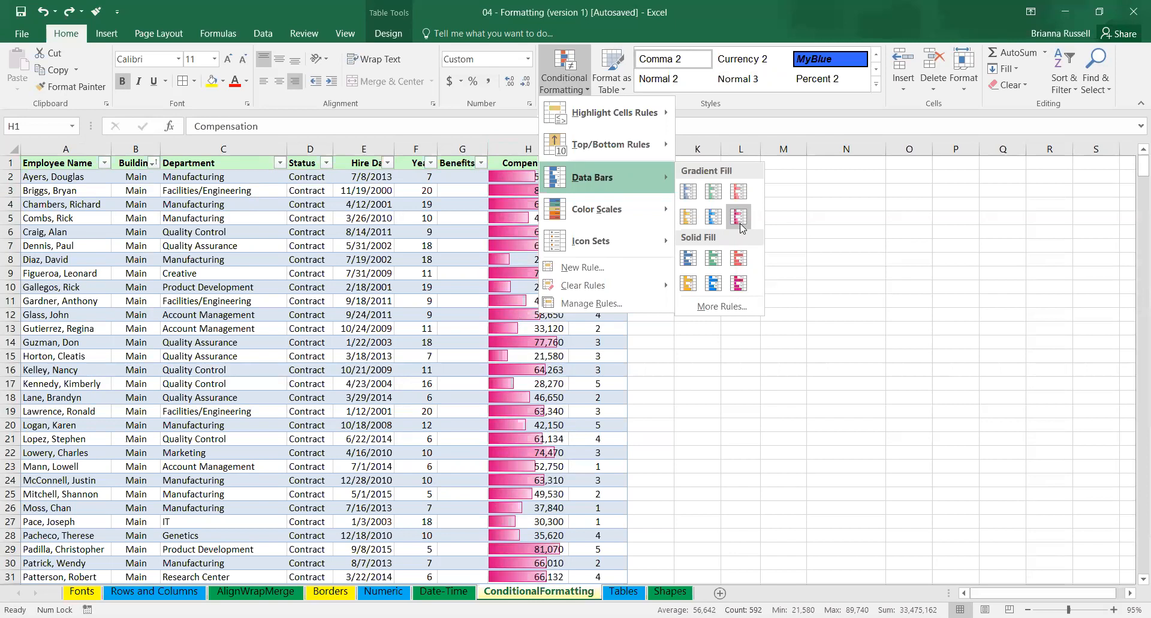
{"action": "left_click", "coordinate": [742, 227]}
{"action": "left_click", "coordinate": [575, 90]}
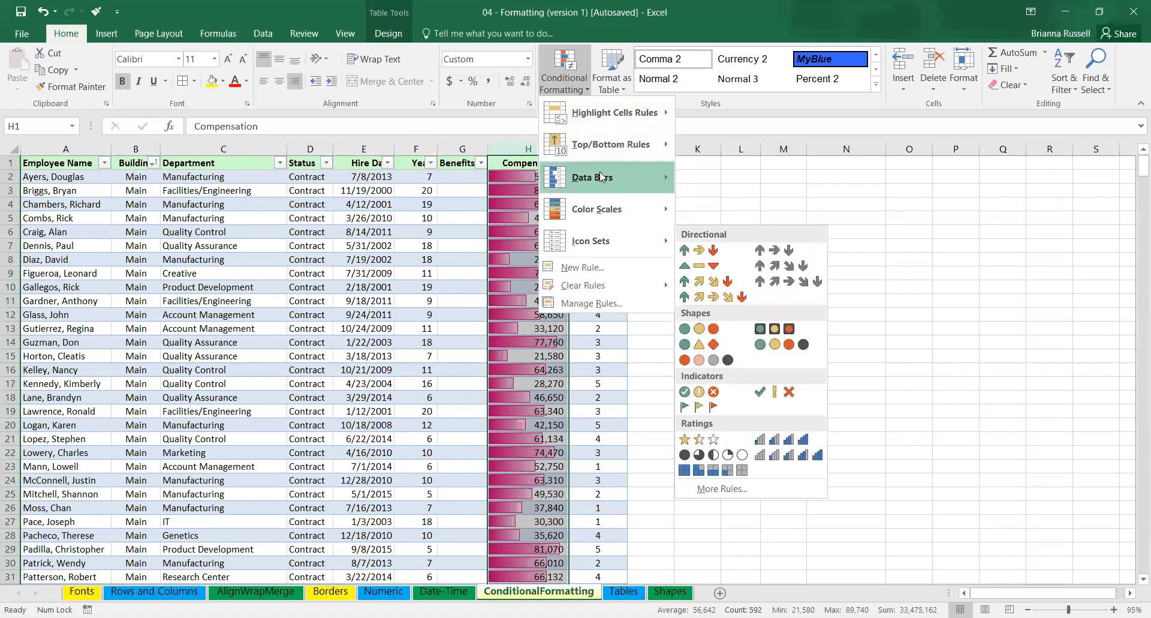
{"action": "right_click", "coordinate": [742, 222]}
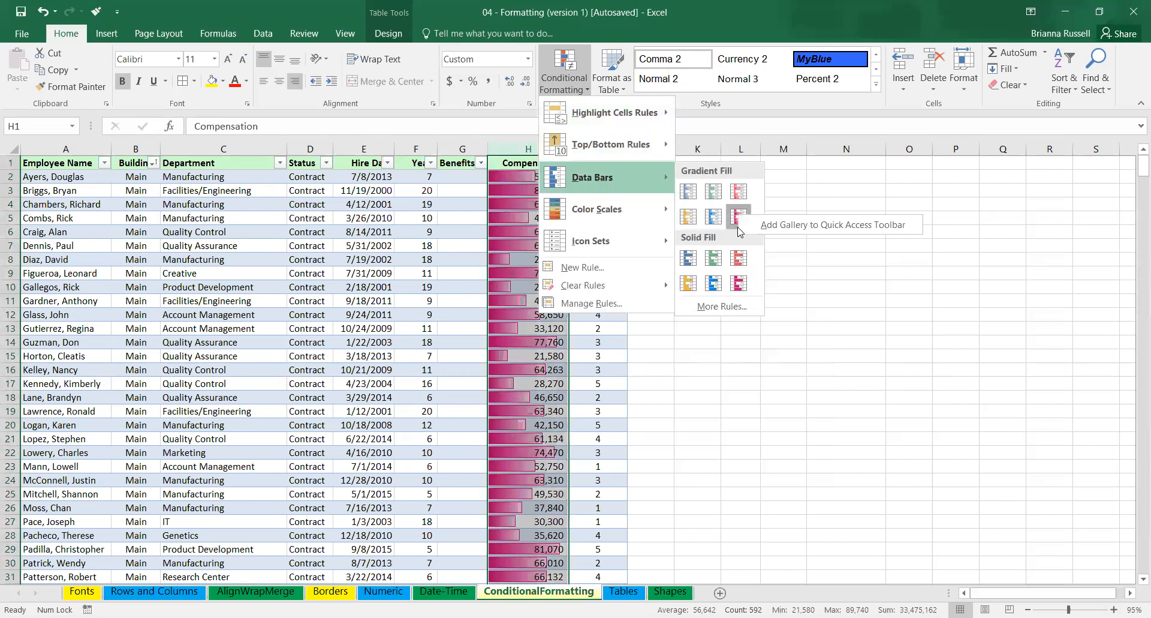
{"action": "left_click", "coordinate": [710, 307]}
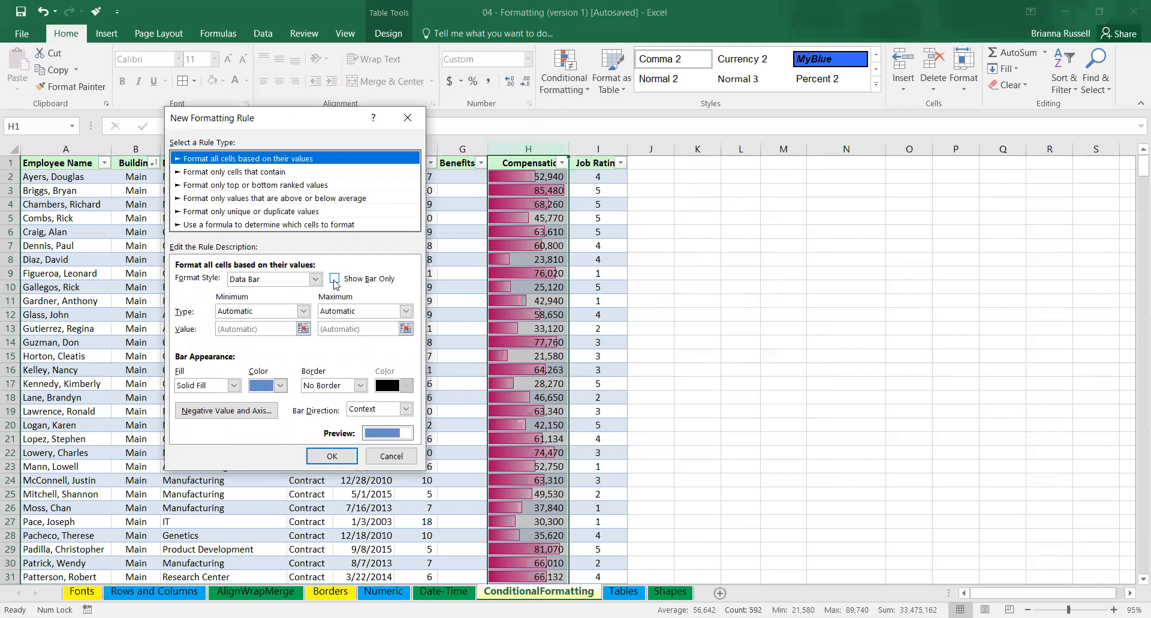
{"action": "left_click", "coordinate": [411, 118]}
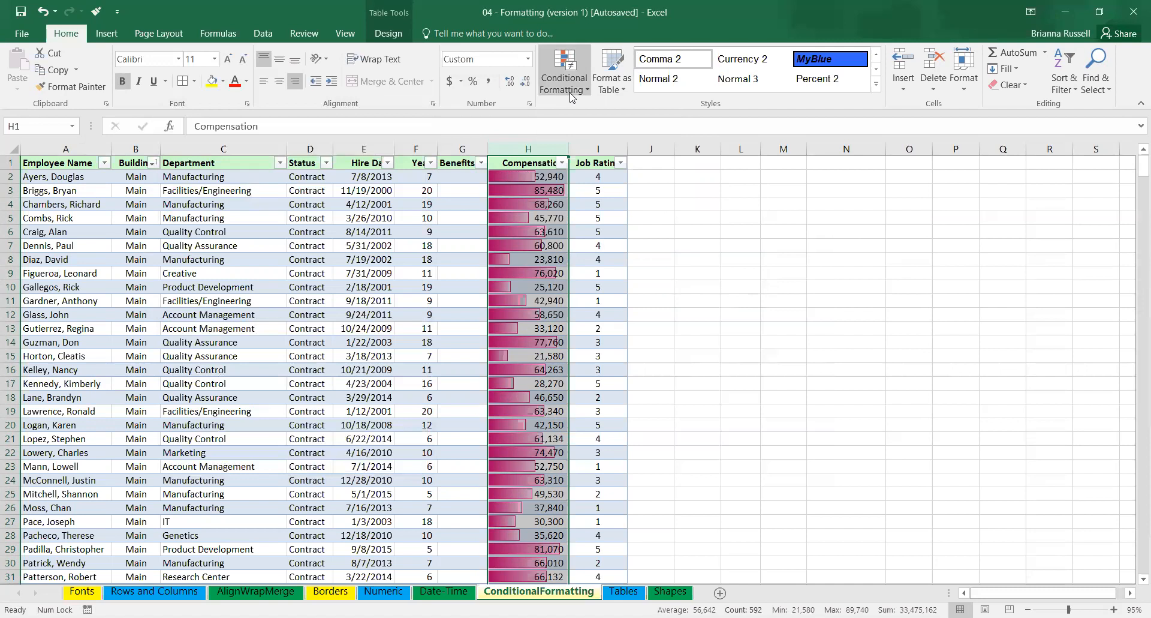
Create a solid blue data bar rule with Show Bar Only enabled for the Compensation column.
{"action": "left_click", "coordinate": [572, 97]}
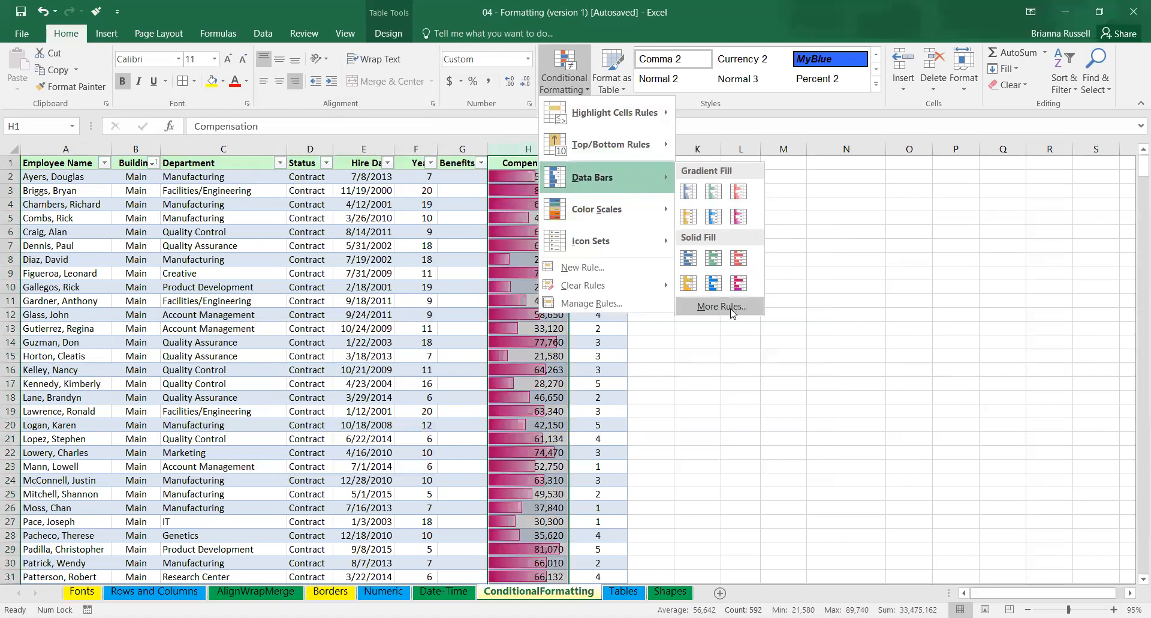
{"action": "left_click", "coordinate": [730, 307]}
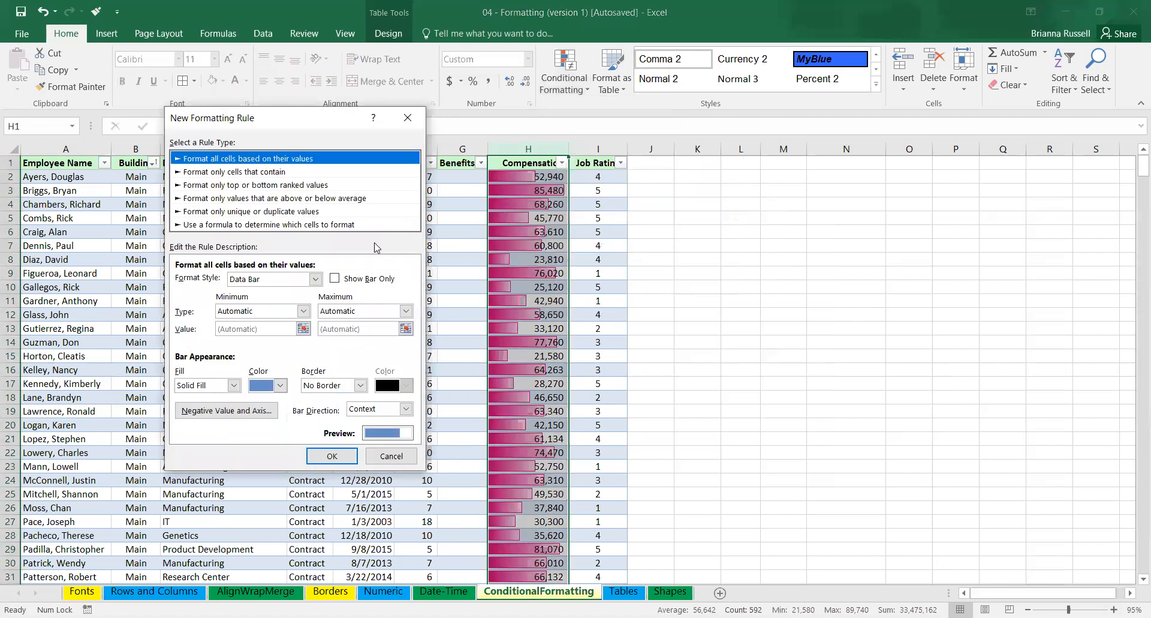
{"action": "left_click", "coordinate": [335, 279]}
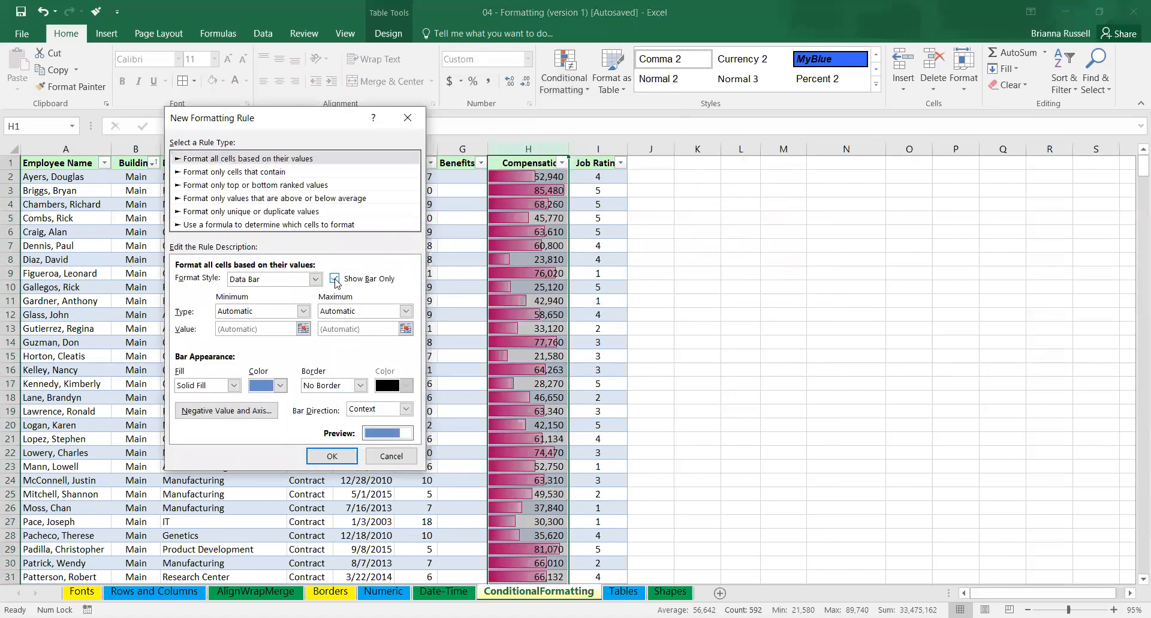
{"action": "left_click", "coordinate": [331, 456]}
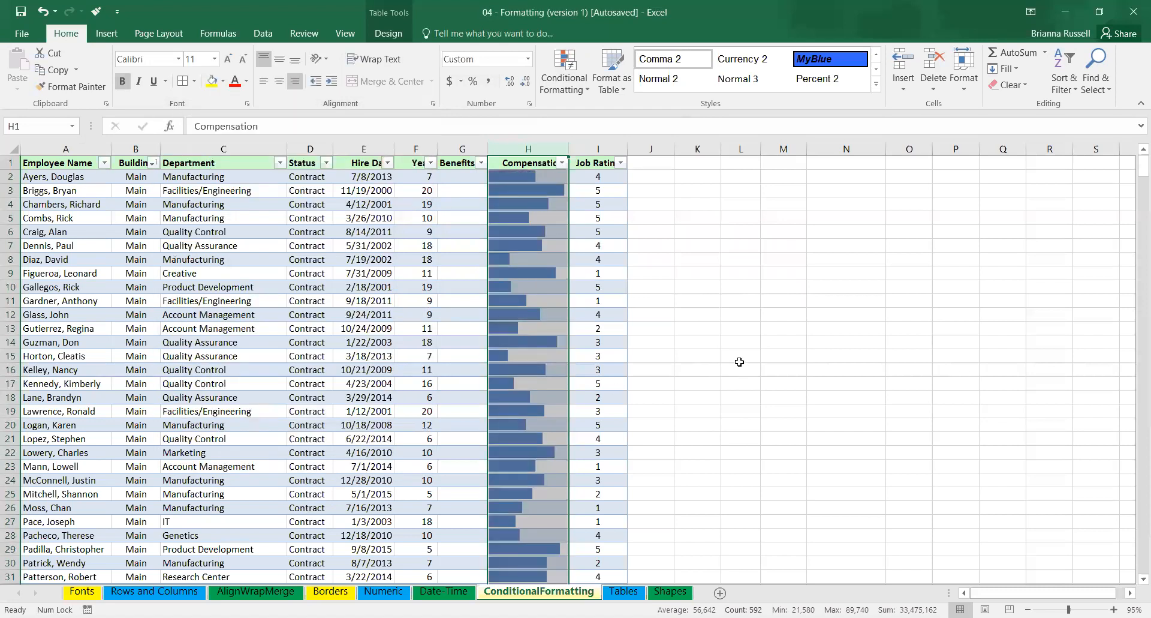
{"action": "left_click", "coordinate": [723, 363]}
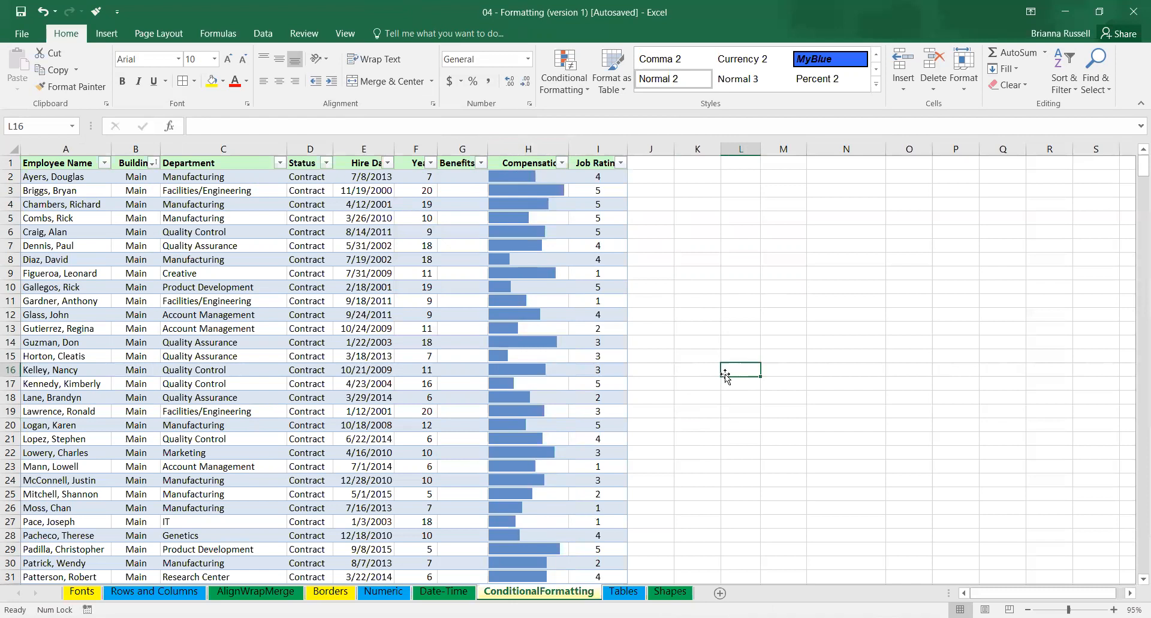
Undo the data bars on the Compensation column and apply a green-white color scale to it instead.
{"action": "key", "text": "ctrl+z"}
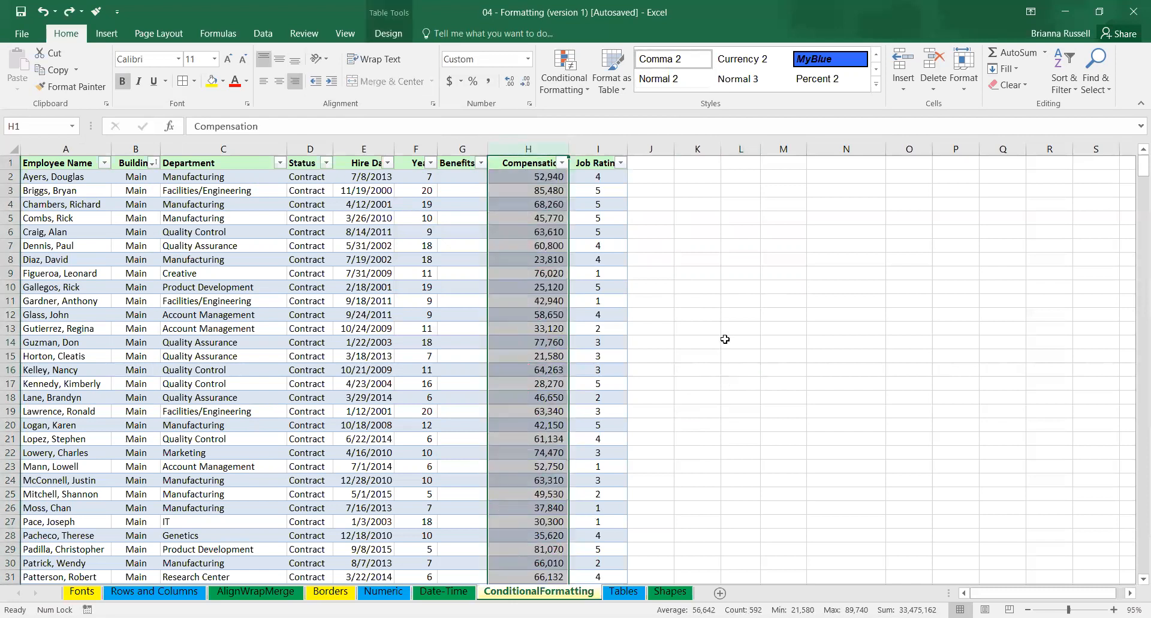
{"action": "left_click", "coordinate": [583, 93]}
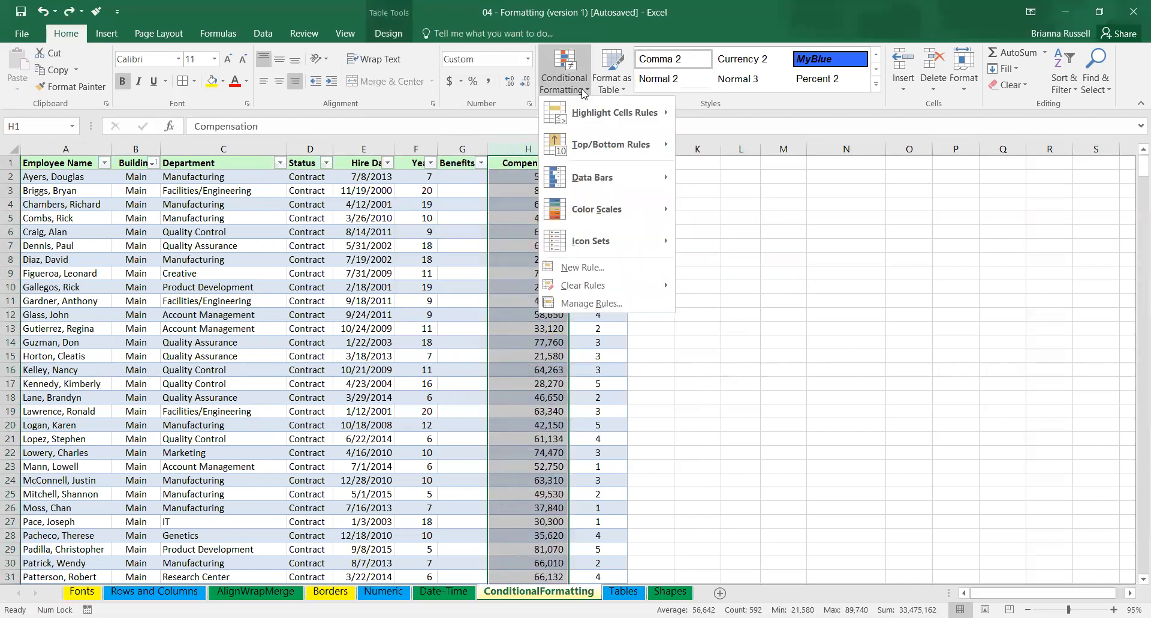
{"action": "mouse_move", "coordinate": [613, 215]}
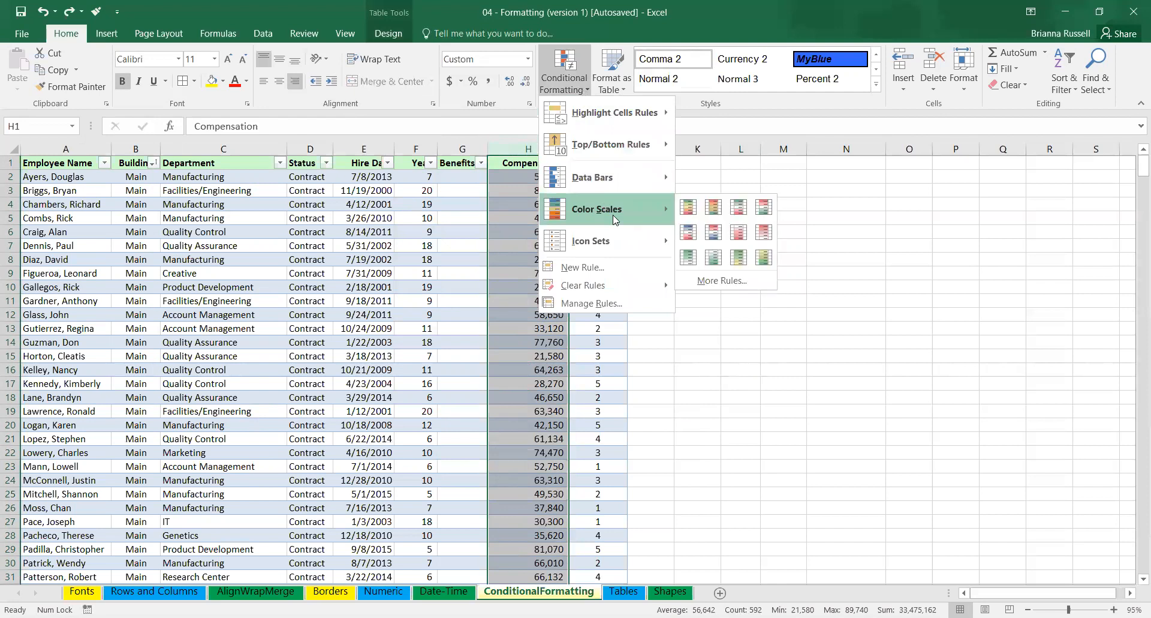
{"action": "left_click", "coordinate": [695, 259]}
{"action": "left_click", "coordinate": [606, 343]}
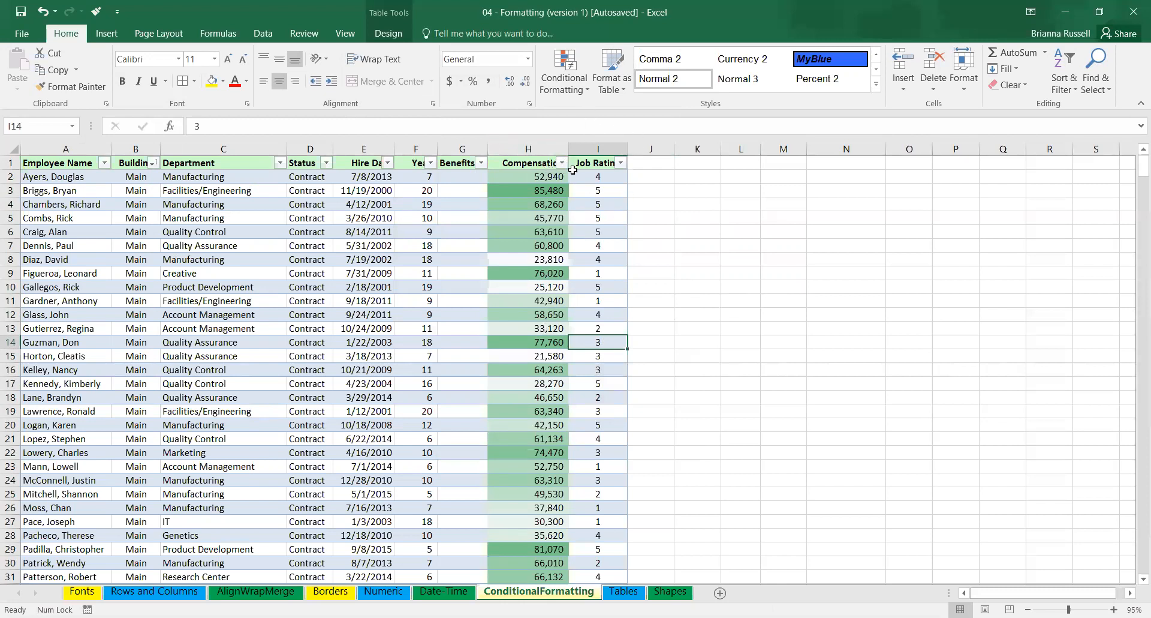
Undo the green-white color scale on the Compensation column.
{"action": "left_click", "coordinate": [565, 88]}
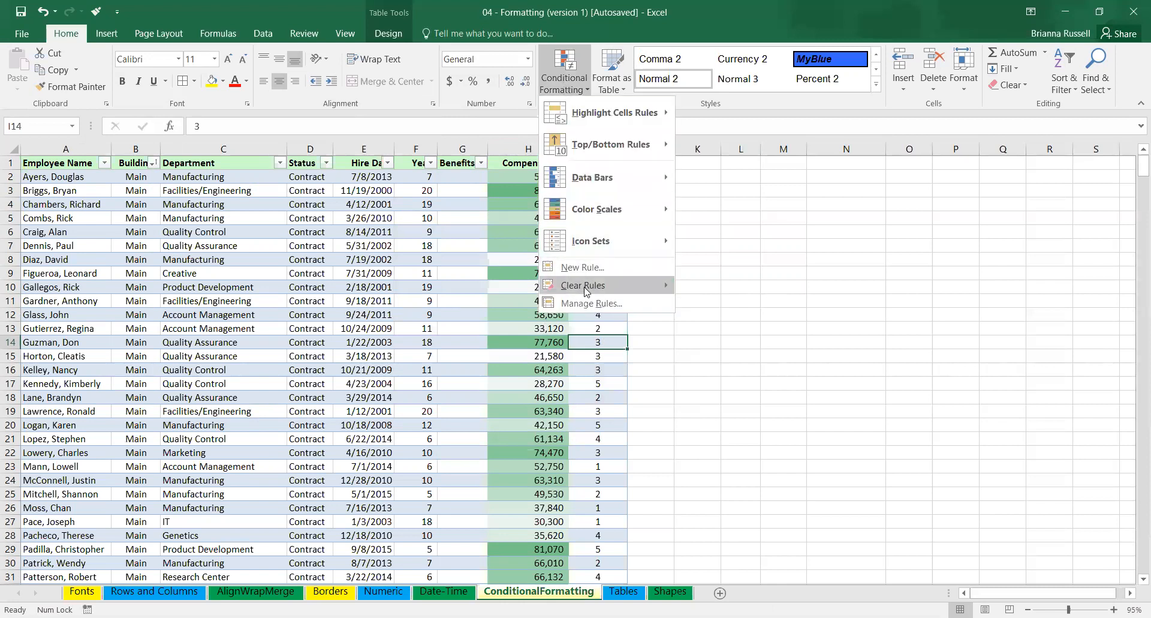
{"action": "left_click", "coordinate": [569, 87]}
{"action": "key", "text": "ctrl+z"}
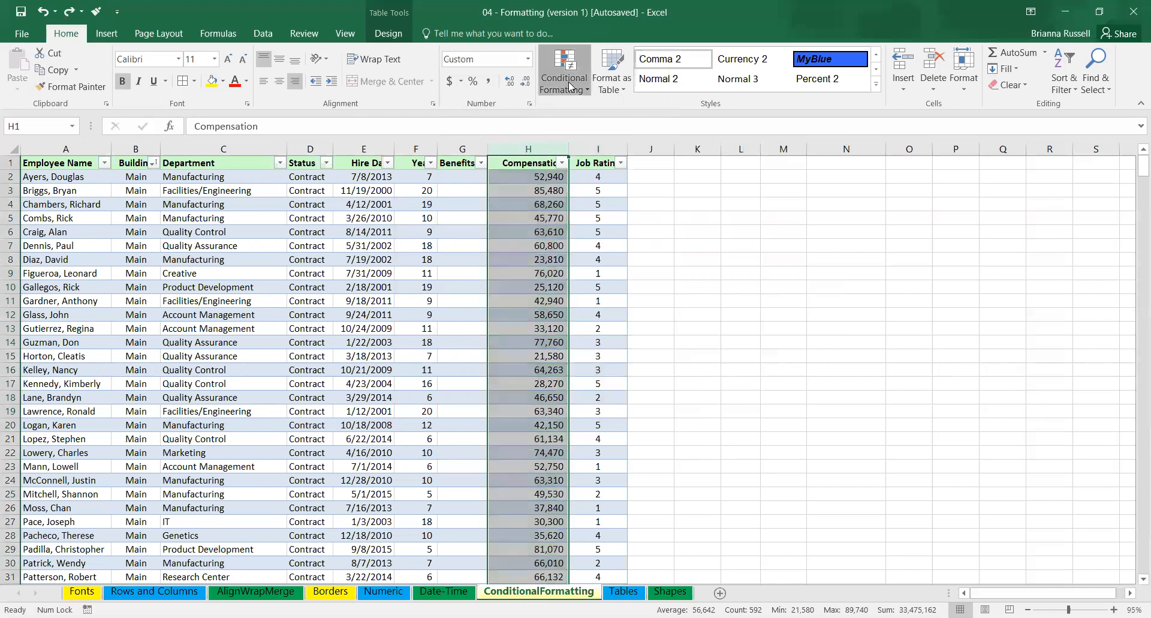
Highlight Compensation values less than 30,000 using Light Red Fill with Dark Red Text.
{"action": "left_click", "coordinate": [569, 88]}
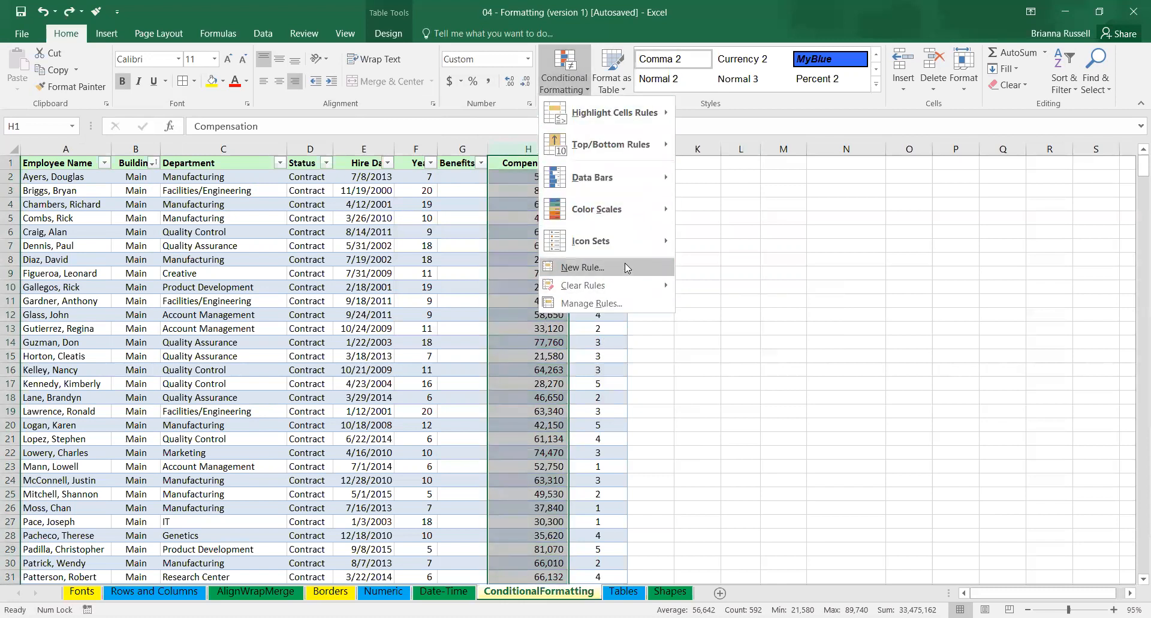
{"action": "mouse_move", "coordinate": [617, 175]}
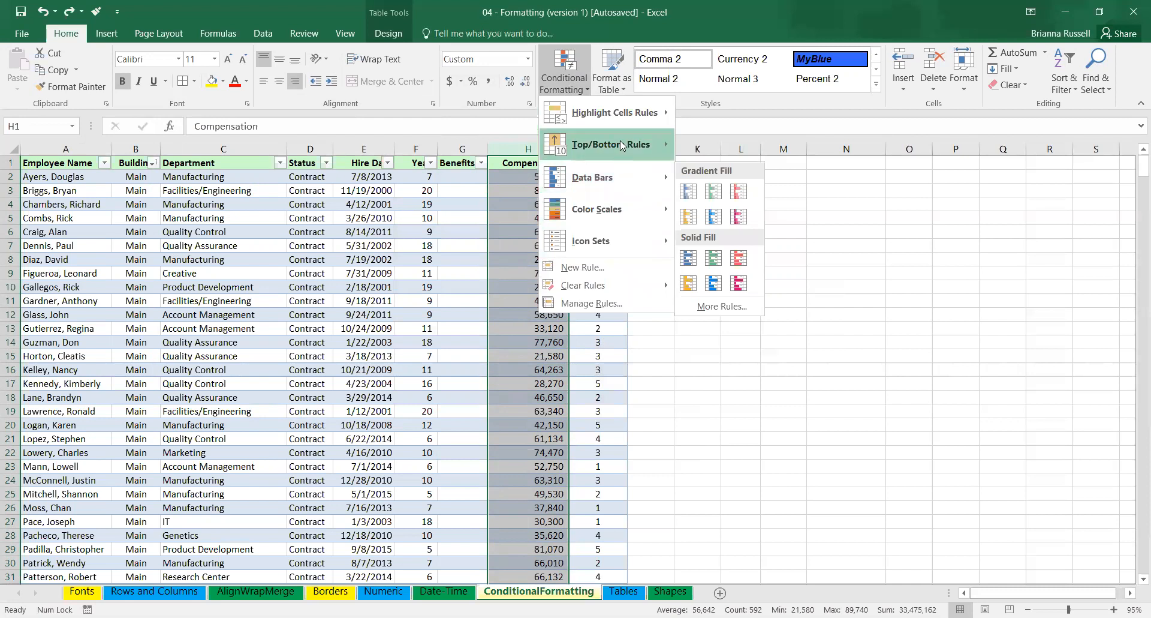
{"action": "mouse_move", "coordinate": [630, 115]}
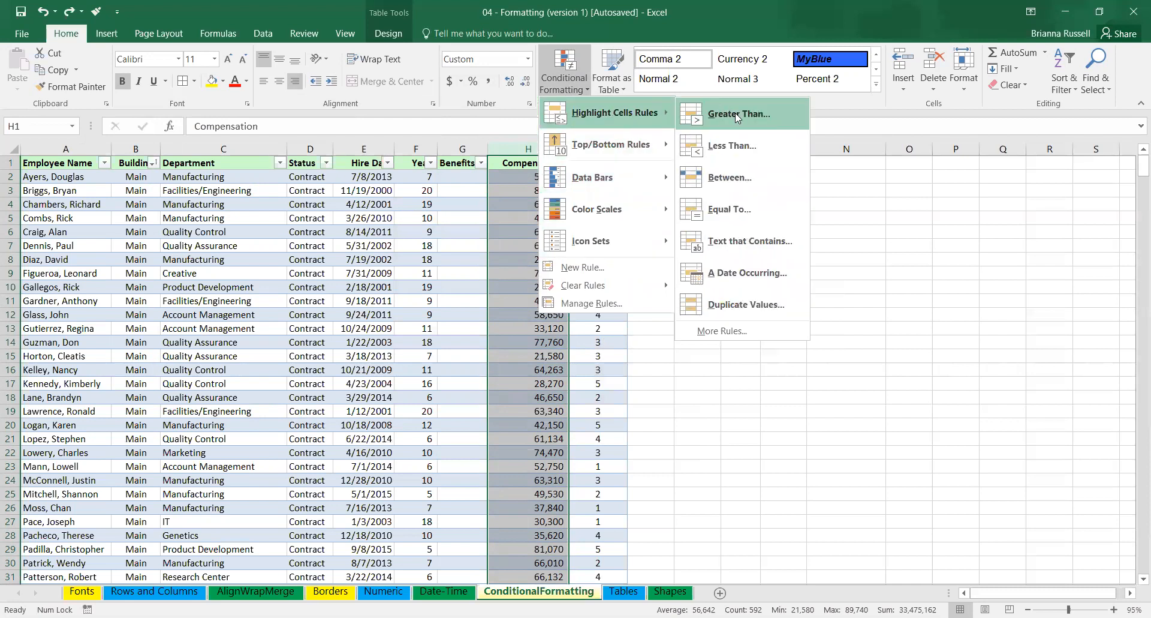
{"action": "left_click", "coordinate": [741, 146]}
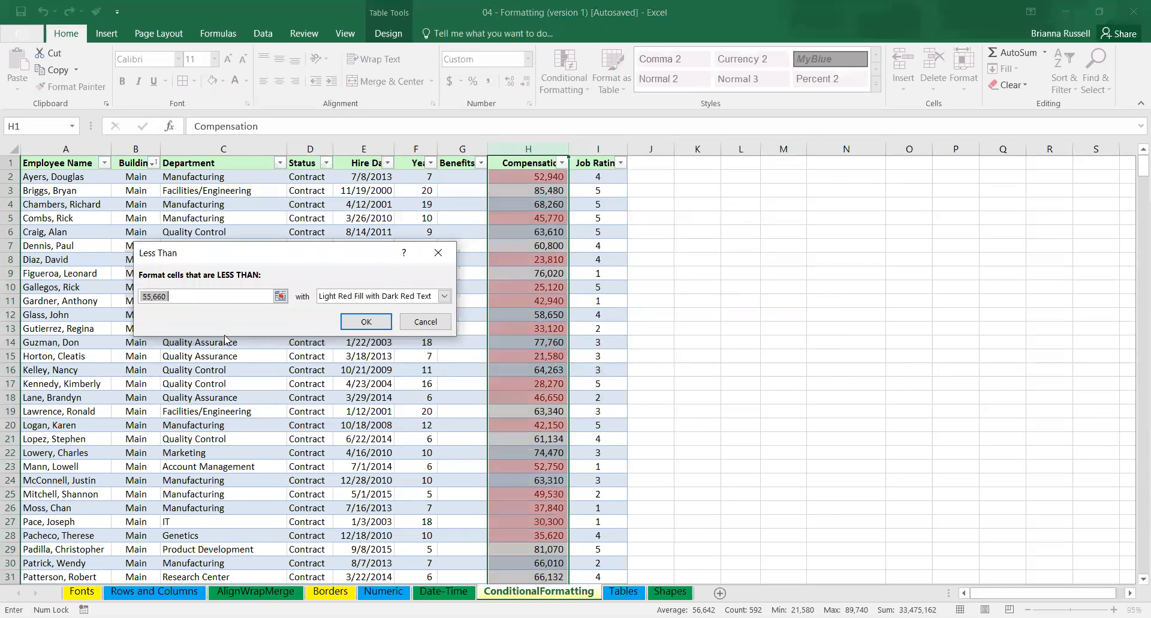
{"action": "type", "text": "30"}
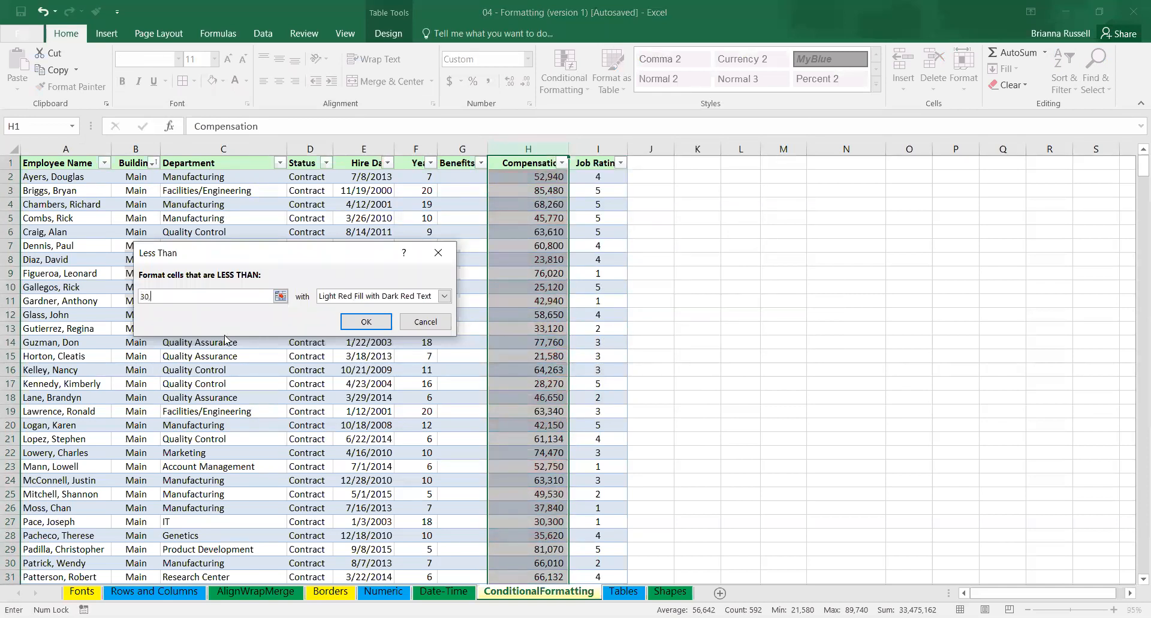
{"action": "type", "text": ",000"}
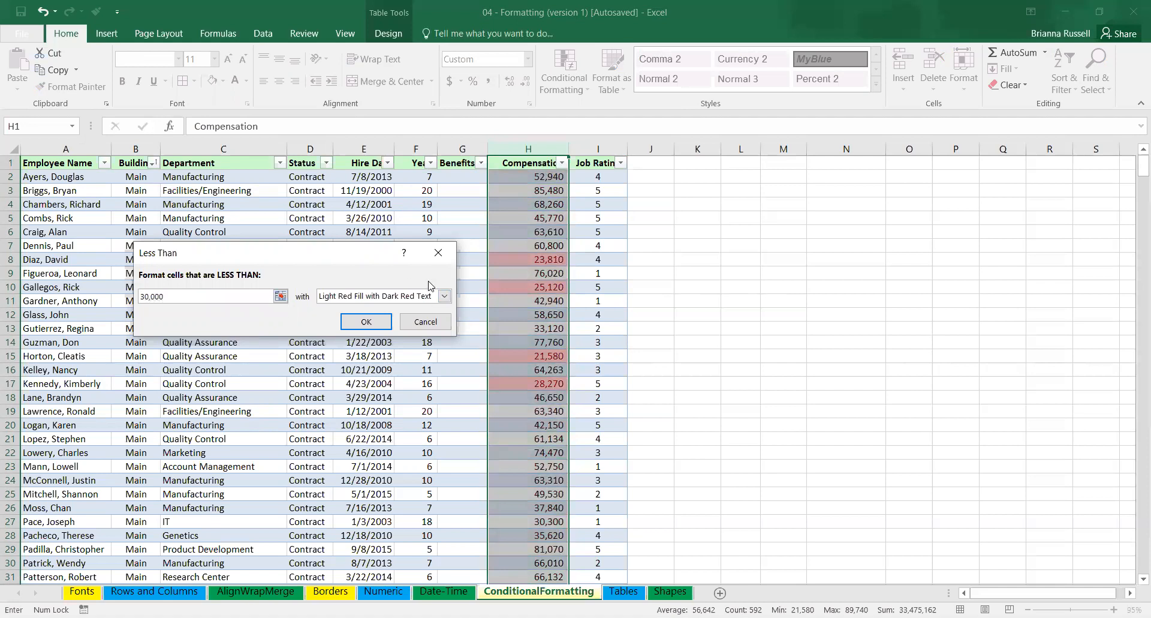
{"action": "left_click", "coordinate": [367, 323]}
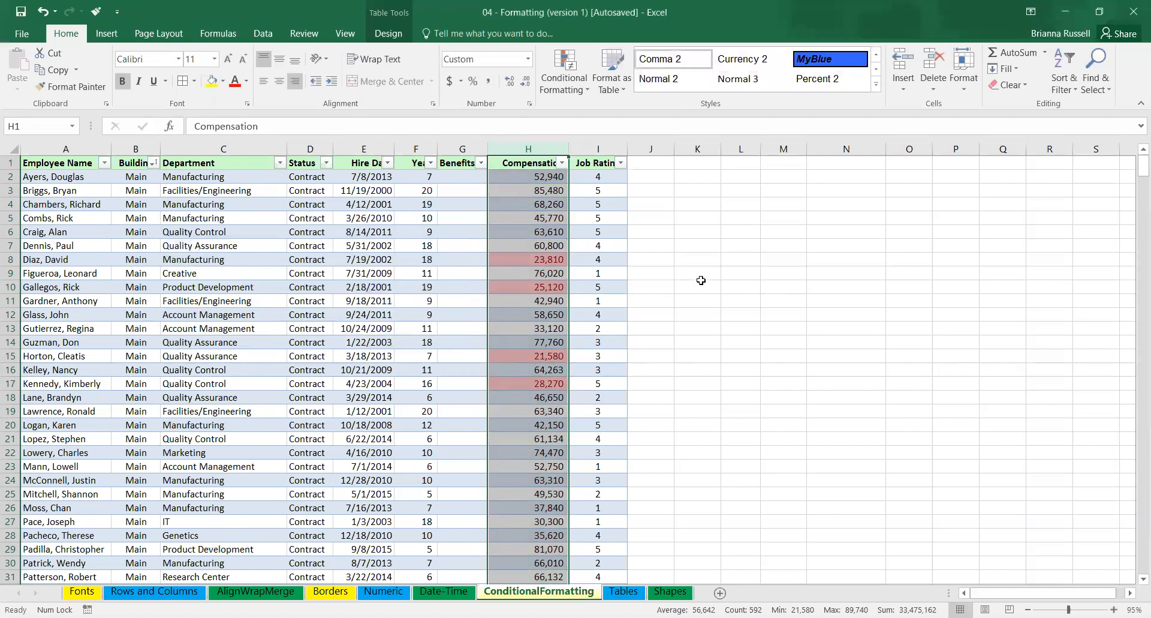
{"action": "left_click", "coordinate": [701, 281]}
{"action": "mouse_move", "coordinate": [1134, 174]}
{"action": "left_mouse_down"}
{"action": "mouse_move", "coordinate": [1134, 243]}
{"action": "mouse_move", "coordinate": [1133, 168]}
{"action": "left_mouse_up"}
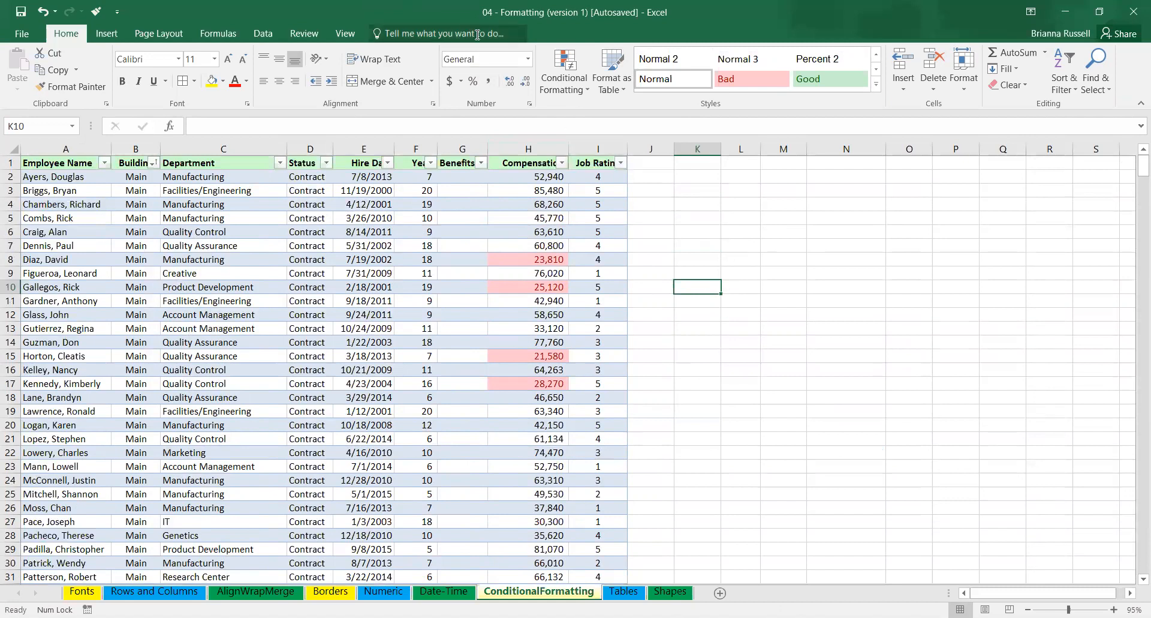
Highlight cells equal to IT in the Department column using Green Fill with Dark Green Text.
{"action": "left_click", "coordinate": [554, 77]}
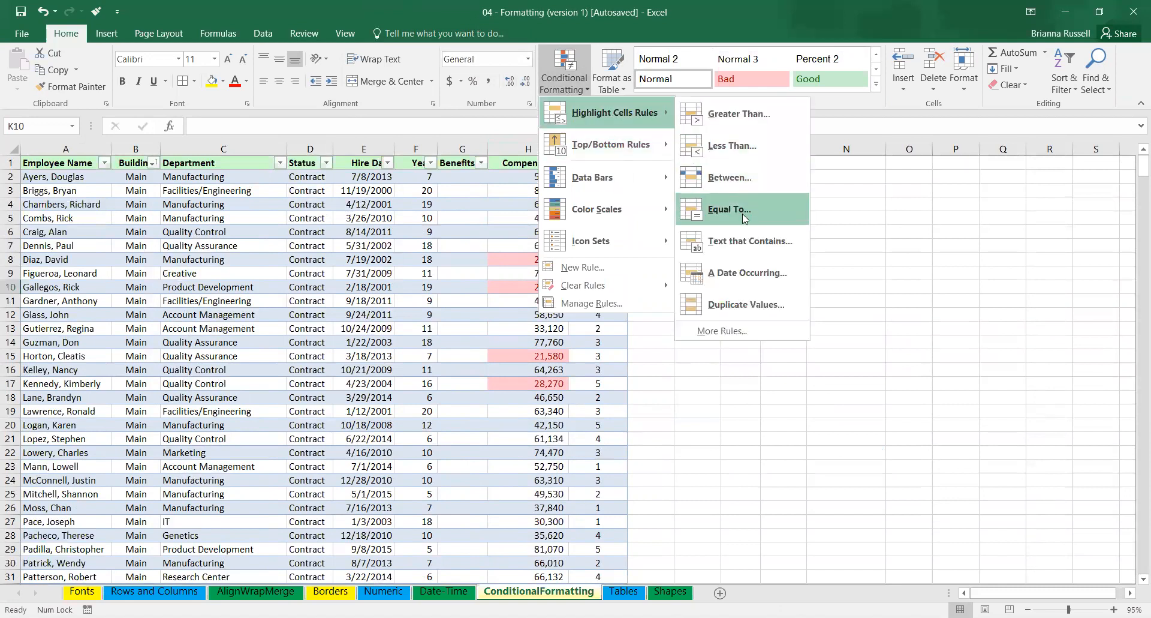
{"action": "left_click", "coordinate": [881, 228]}
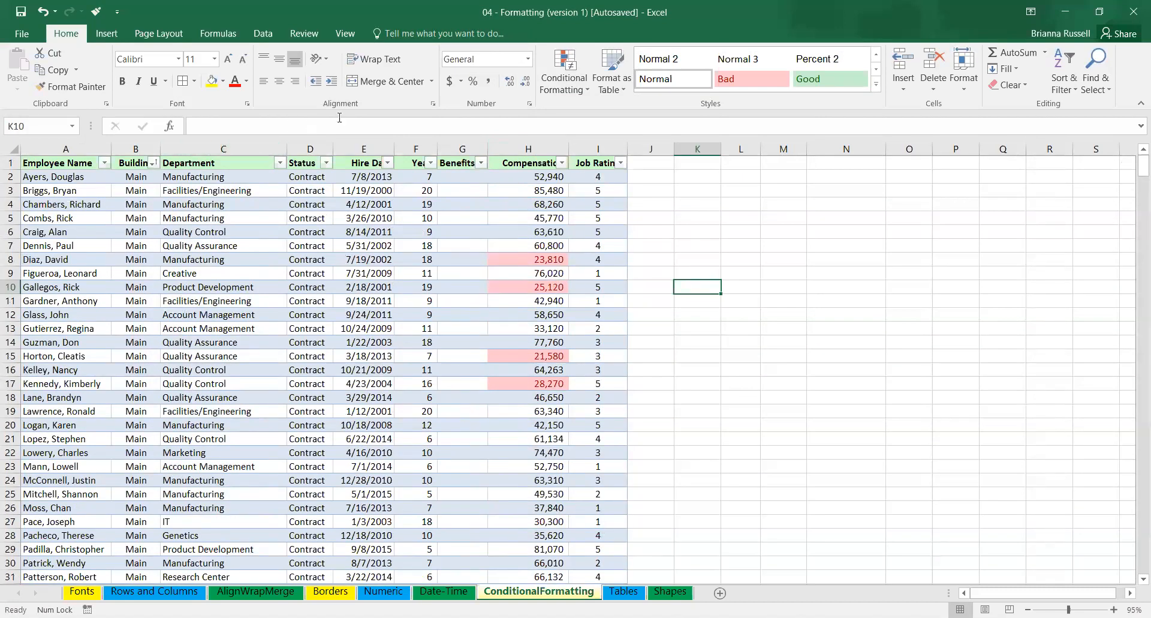
{"action": "left_click", "coordinate": [261, 145]}
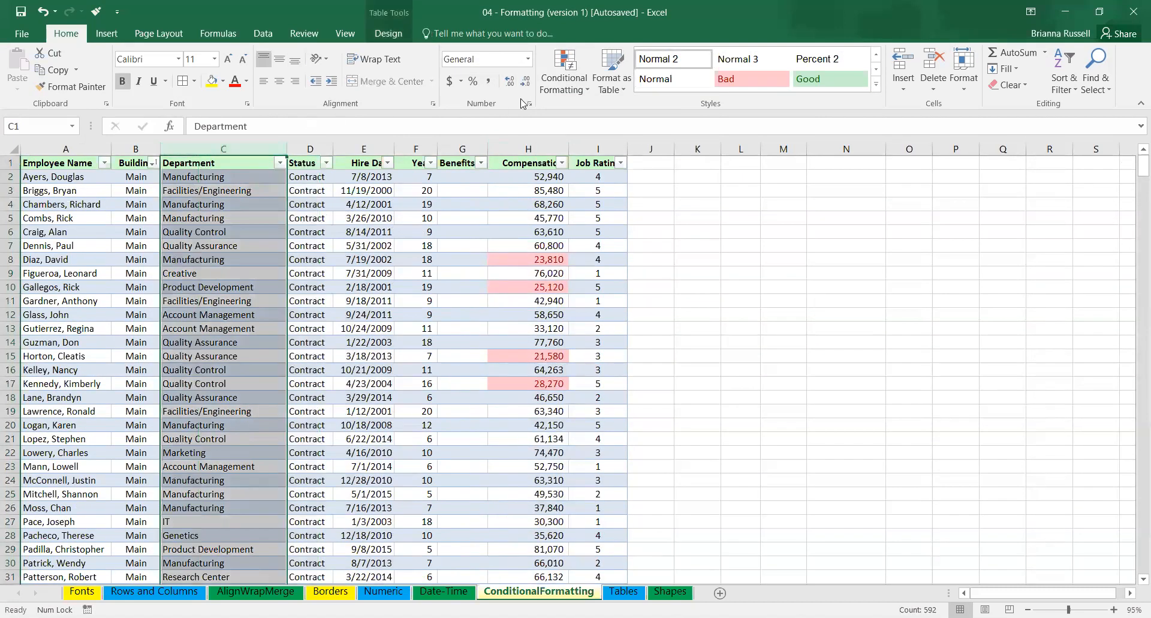
{"action": "left_click", "coordinate": [579, 94]}
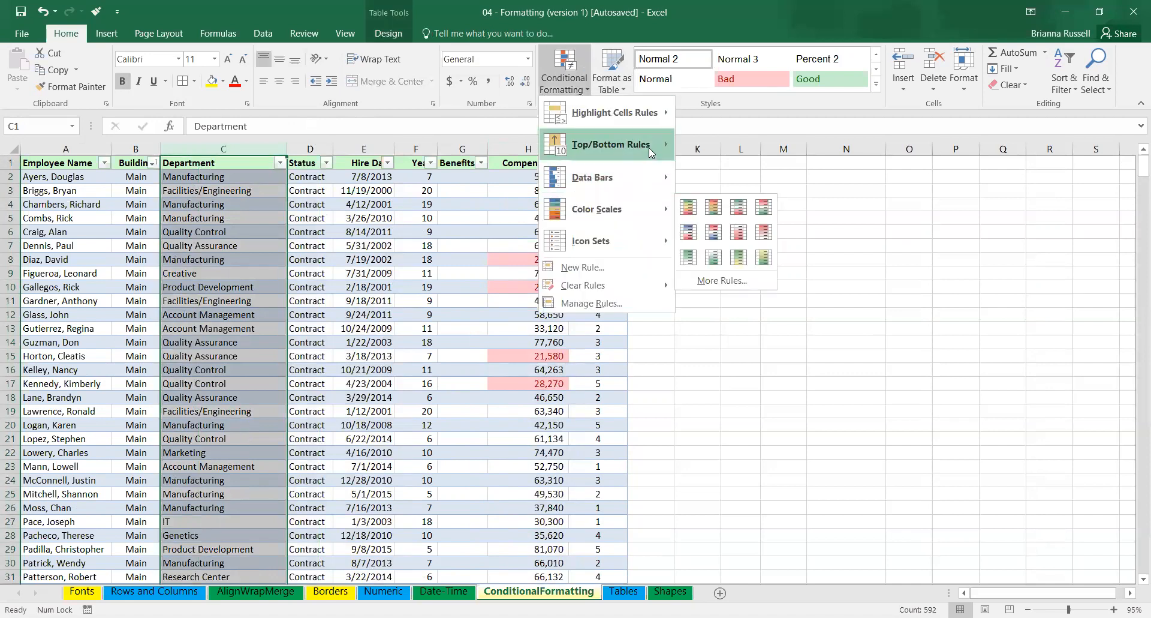
{"action": "mouse_move", "coordinate": [615, 112]}
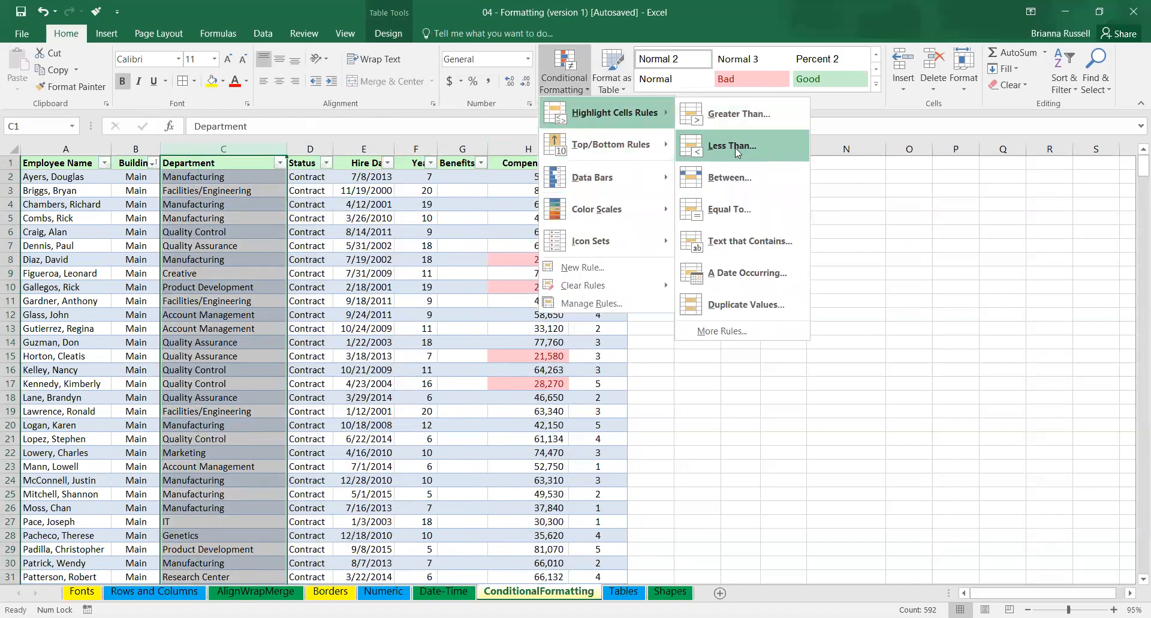
{"action": "left_click", "coordinate": [726, 209]}
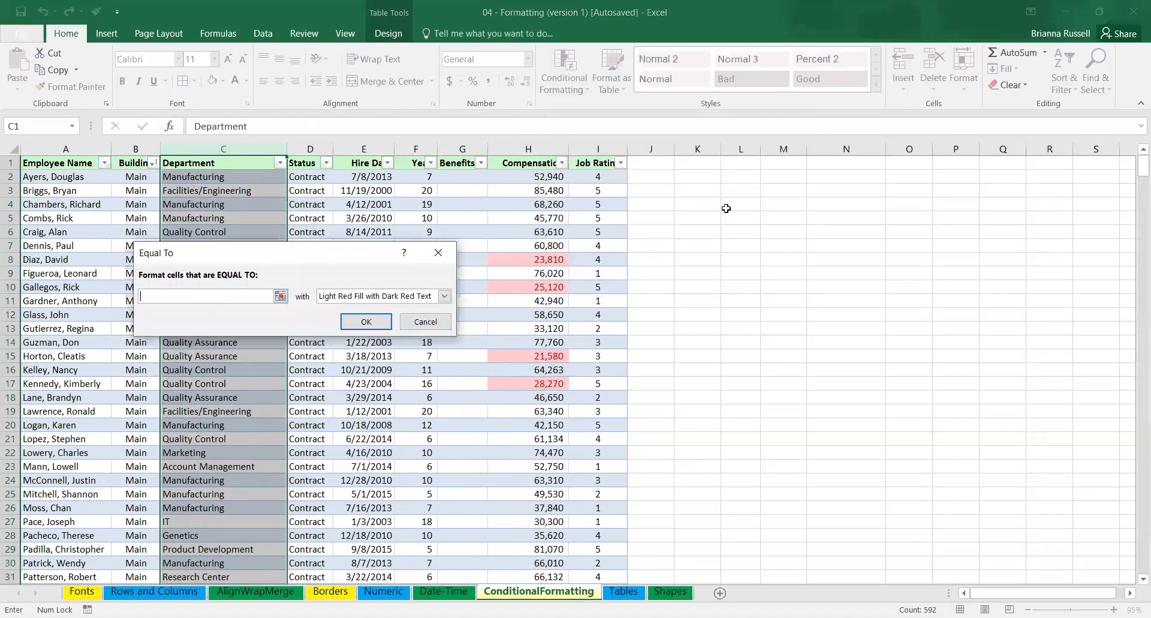
{"action": "type", "text": "IT"}
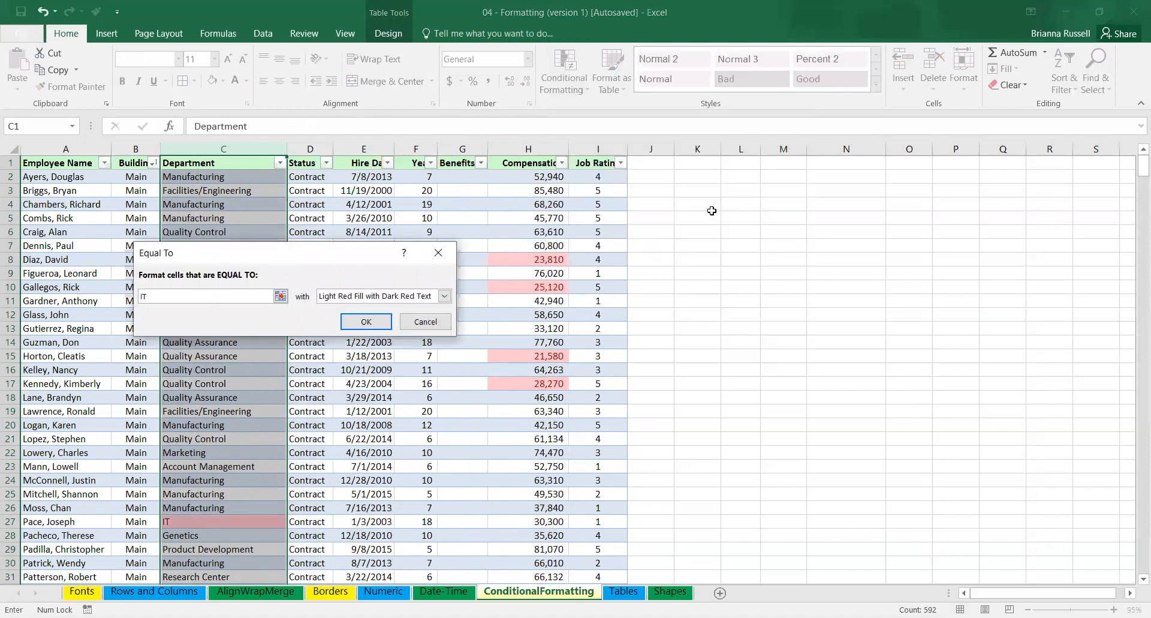
{"action": "left_click", "coordinate": [445, 297]}
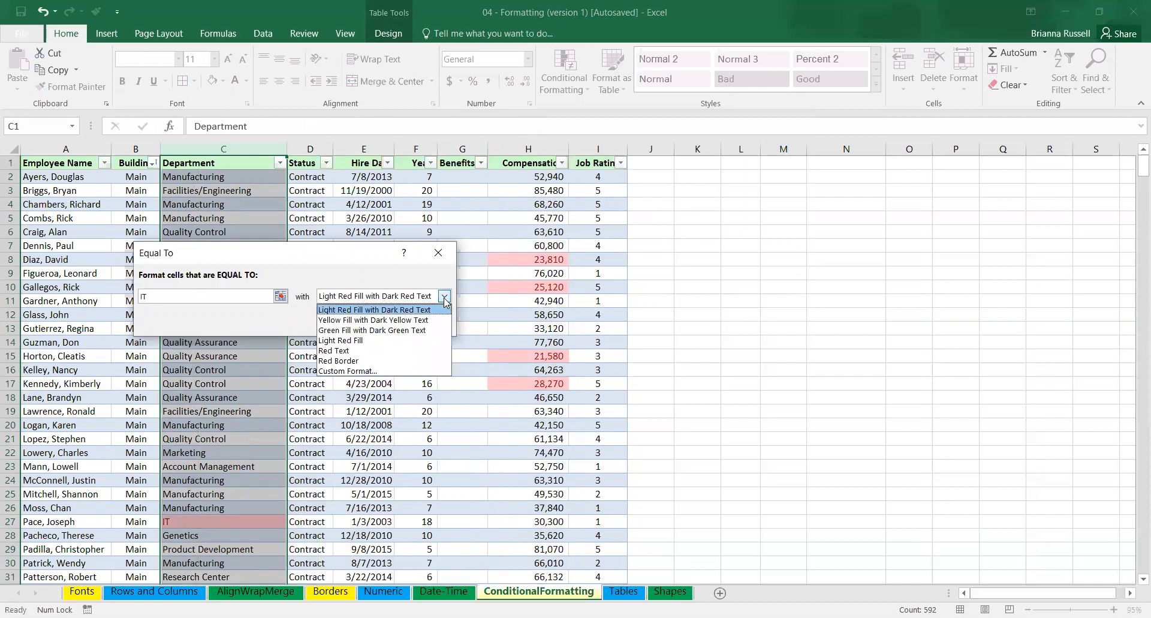
{"action": "left_click", "coordinate": [409, 331]}
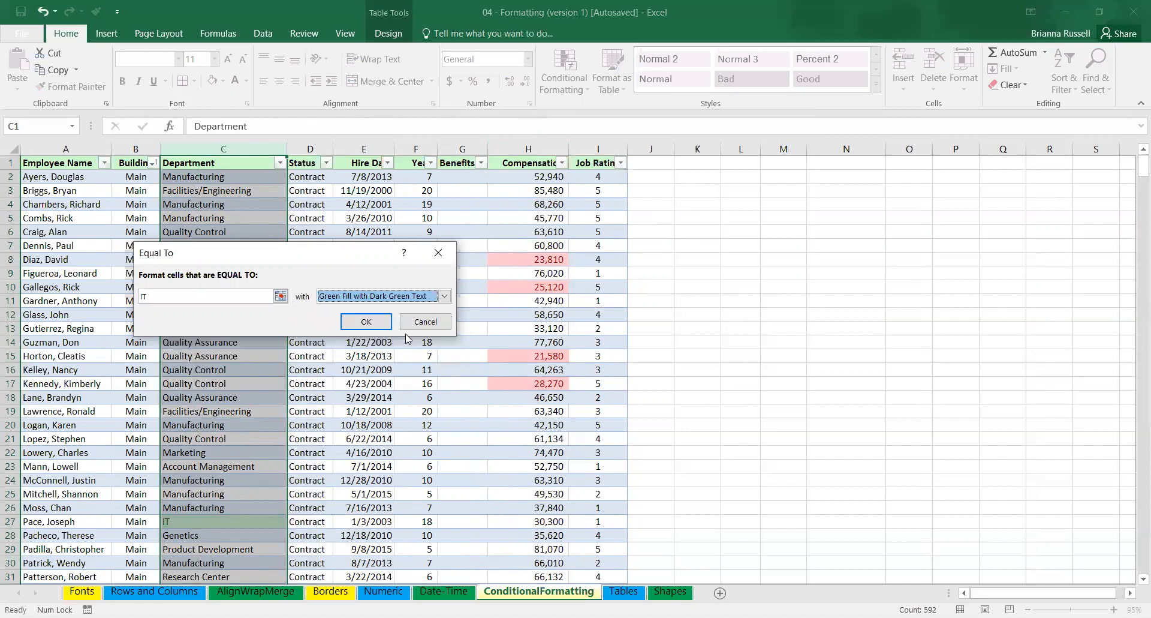
{"action": "left_click", "coordinate": [366, 322]}
{"action": "left_click", "coordinate": [192, 495]}
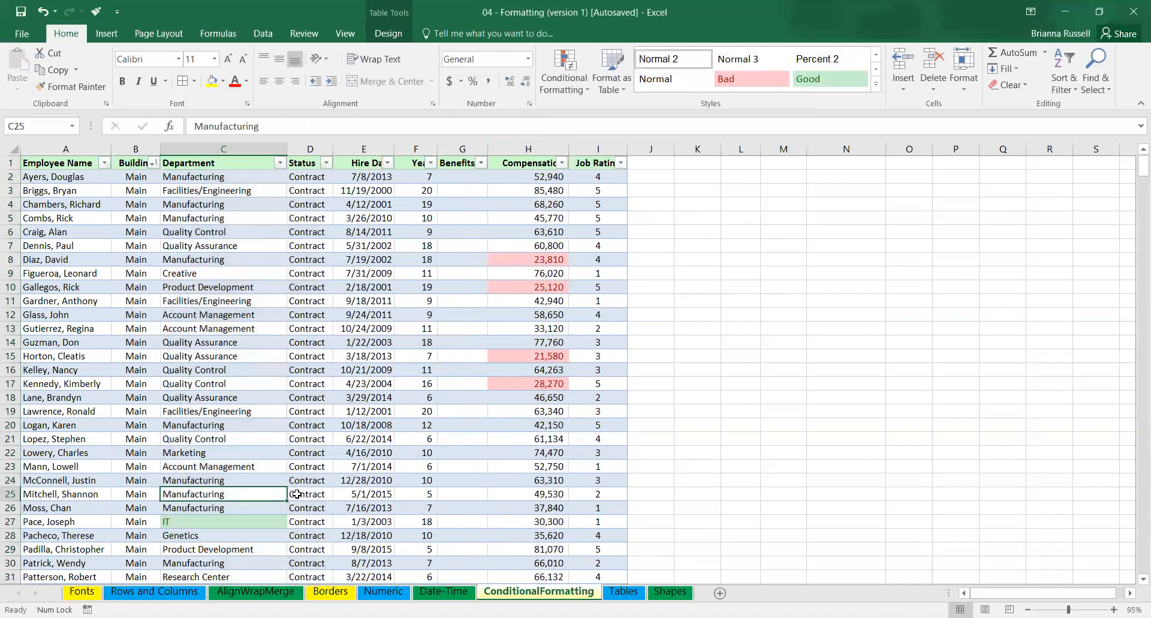
{"action": "left_click_drag", "start_coordinate": [1135, 174], "coordinate": [1134, 140]}
{"action": "left_click", "coordinate": [280, 163]}
{"action": "left_click", "coordinate": [428, 258]}
Switch to the Tables sheet and go to the start of the employee list.
{"action": "left_click", "coordinate": [623, 592]}
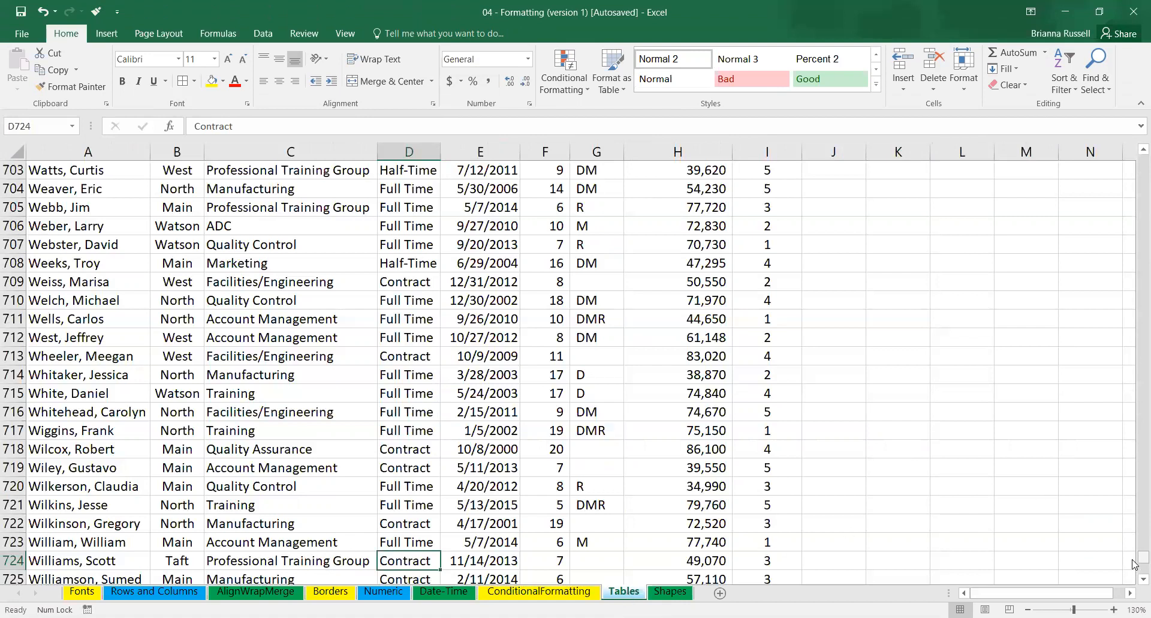
{"action": "left_click_drag", "start_coordinate": [1135, 564], "coordinate": [1136, 145]}
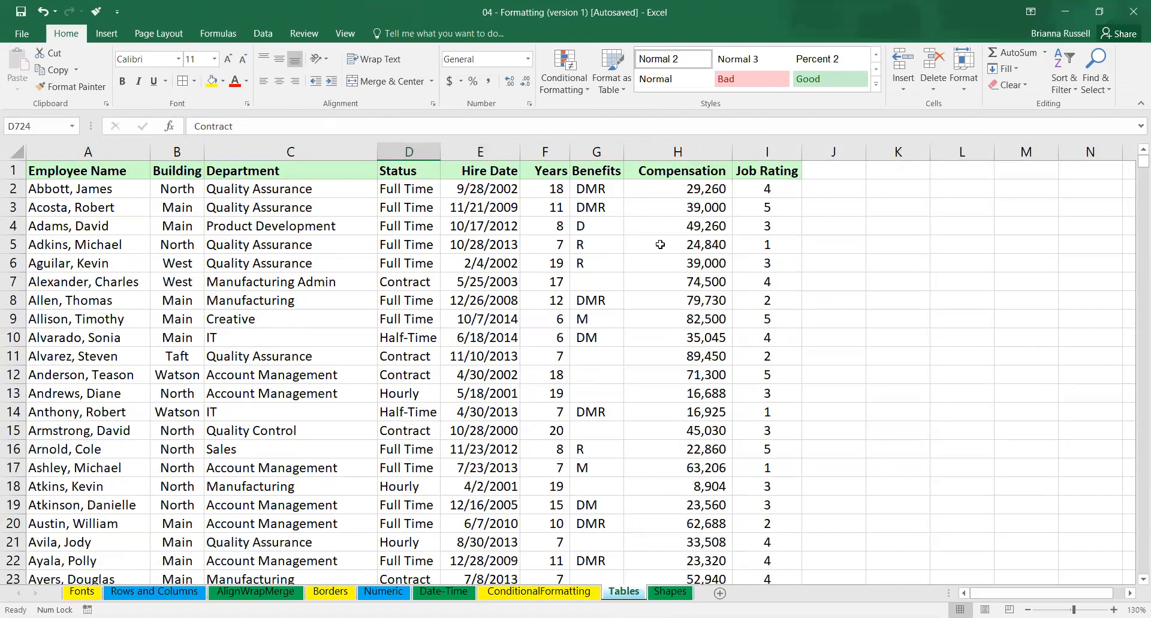
Try converting the employee list A1:I742 into a table with headers, and undo the conversion.
{"action": "left_click", "coordinate": [101, 192]}
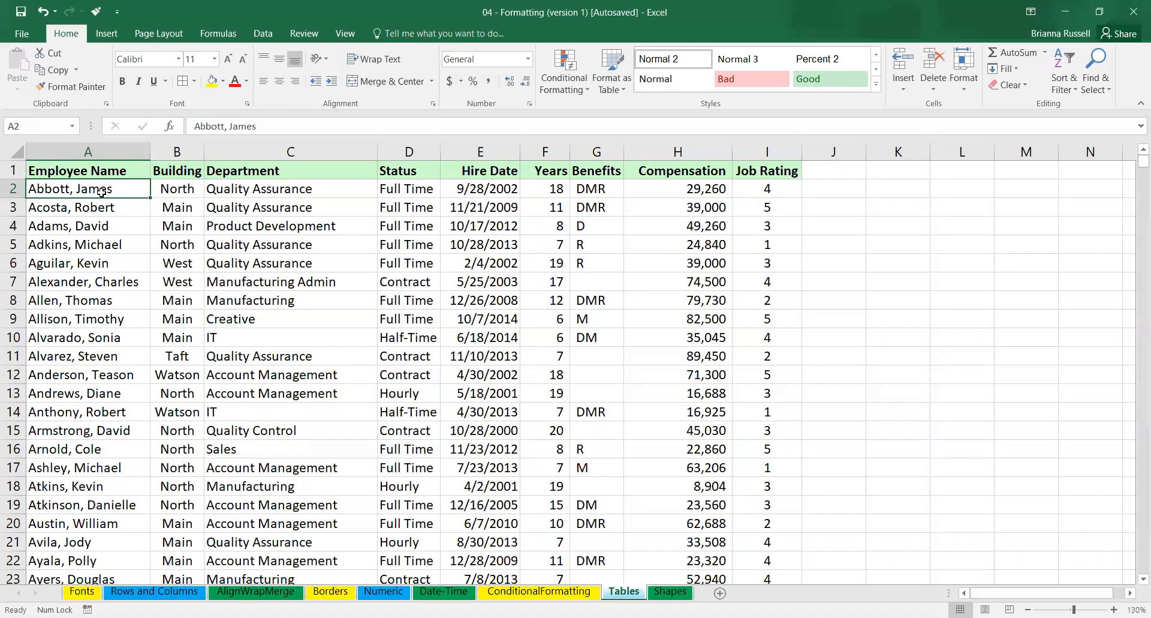
{"action": "left_click", "coordinate": [108, 34]}
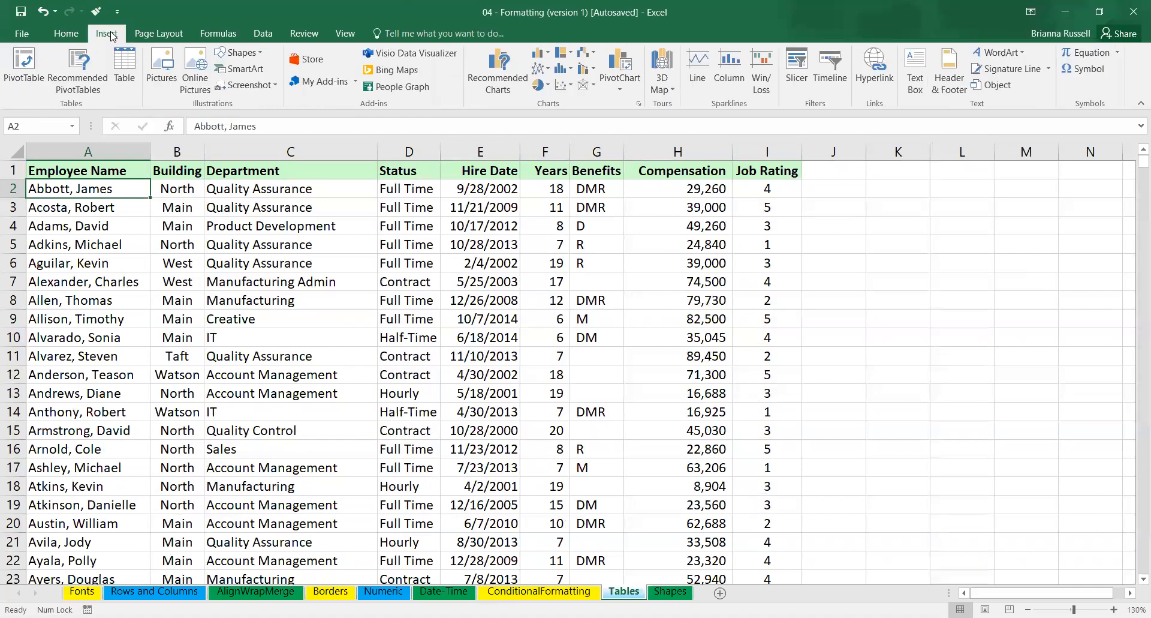
{"action": "left_click", "coordinate": [125, 66]}
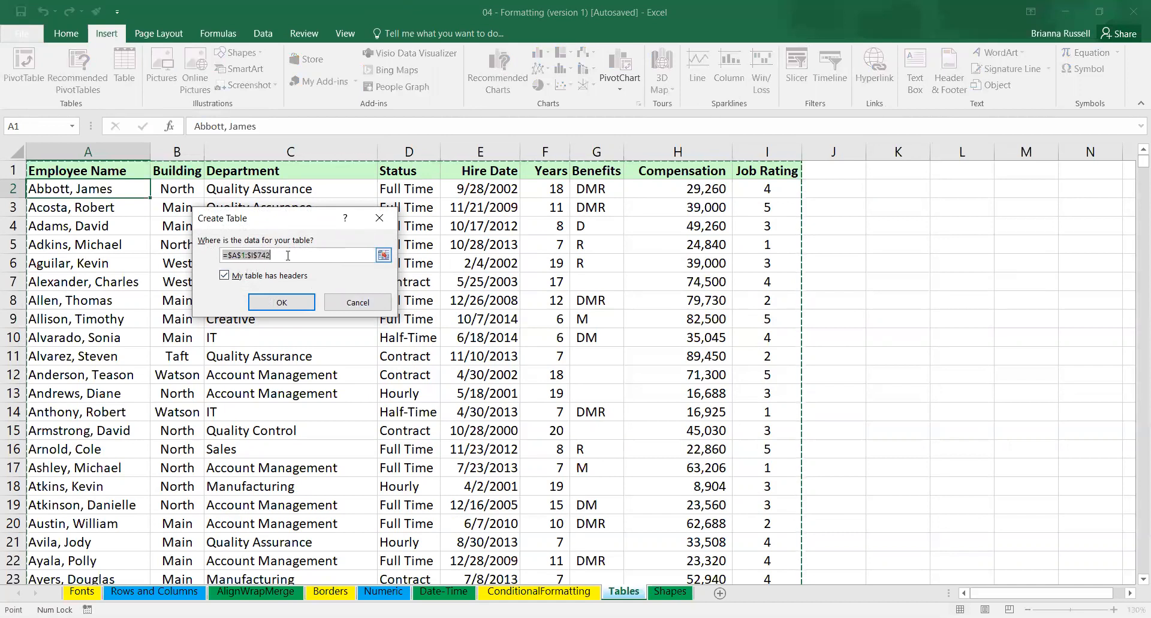
{"action": "left_click", "coordinate": [281, 302]}
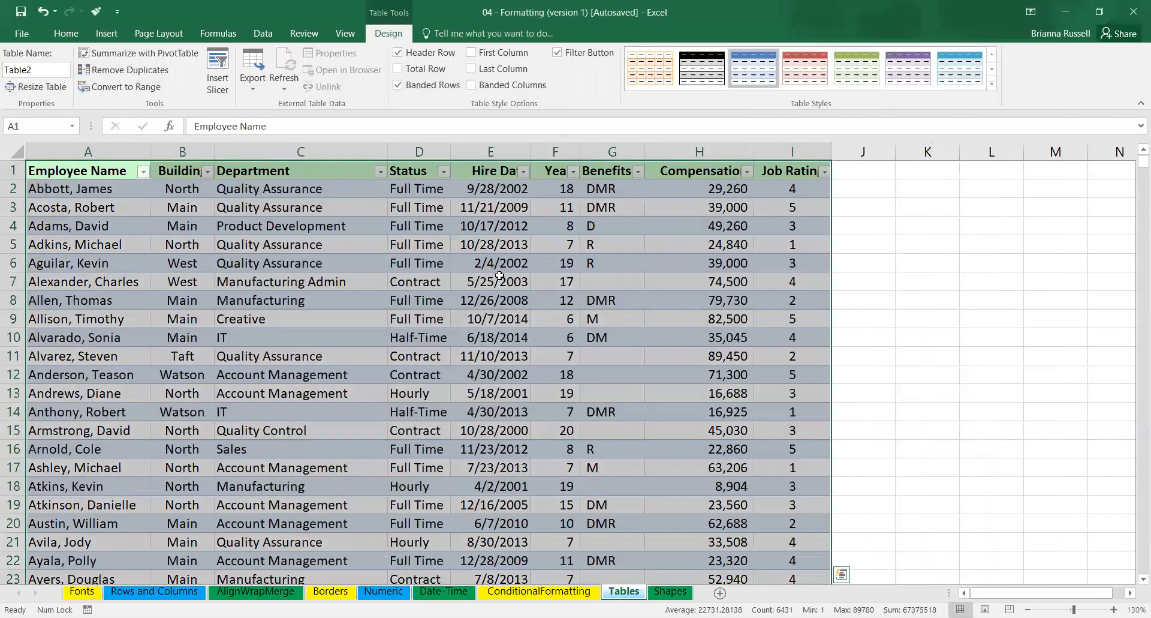
{"action": "key", "text": "ctrl+z"}
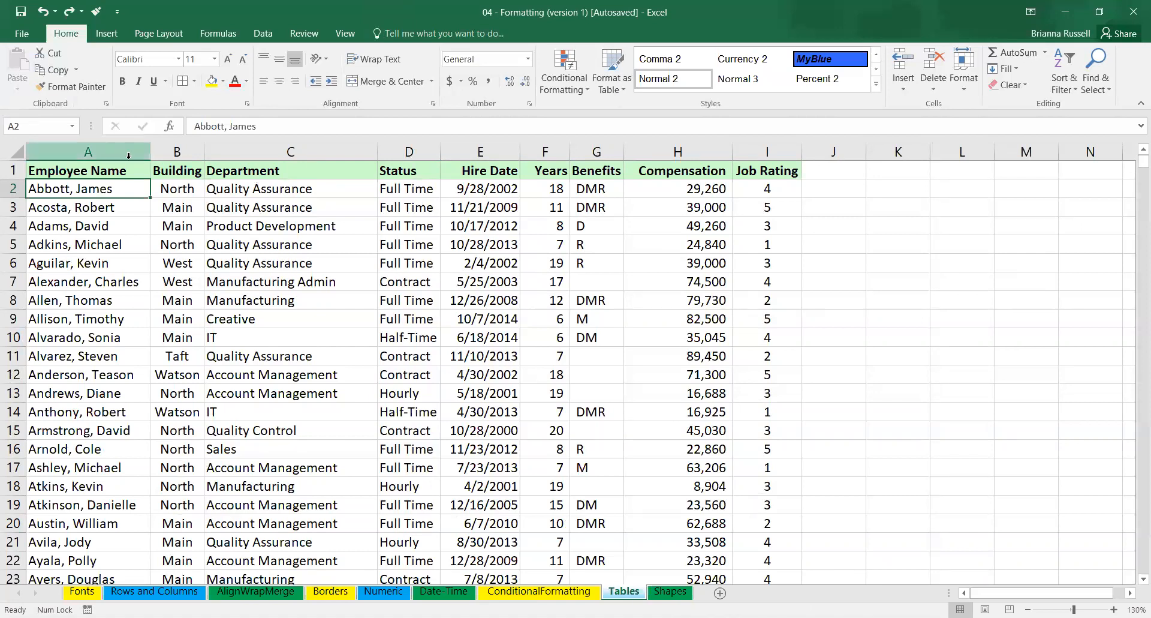
Look through the employee list from the header row down to its last row and return to the start.
{"action": "left_click", "coordinate": [105, 172]}
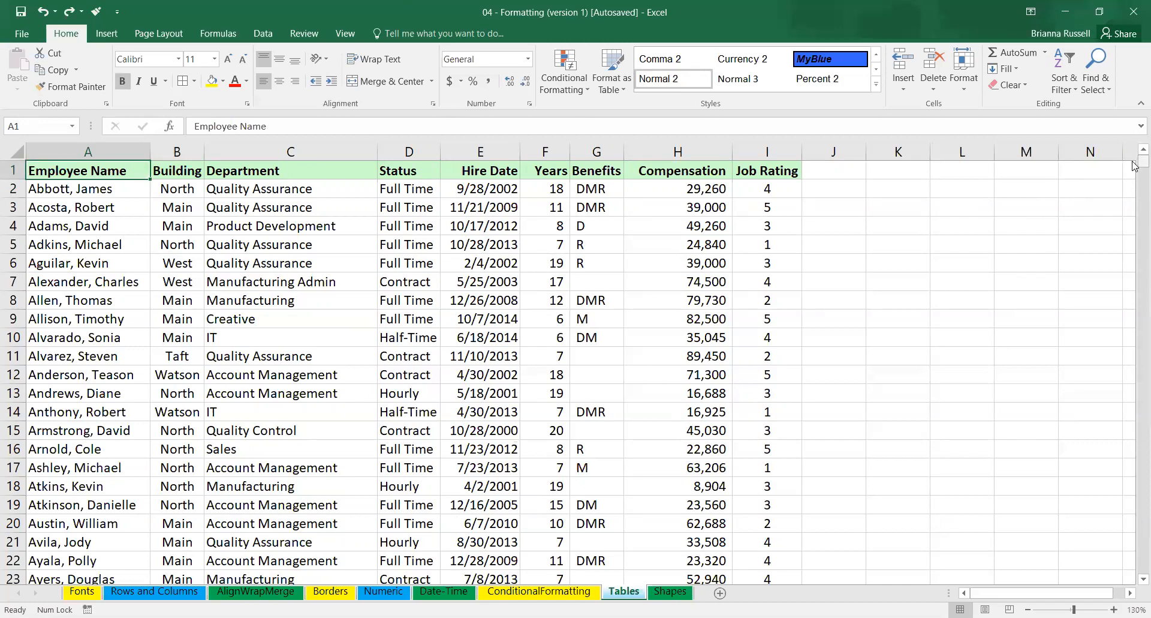
{"action": "left_click_drag", "start_coordinate": [1134, 163], "coordinate": [1134, 281]}
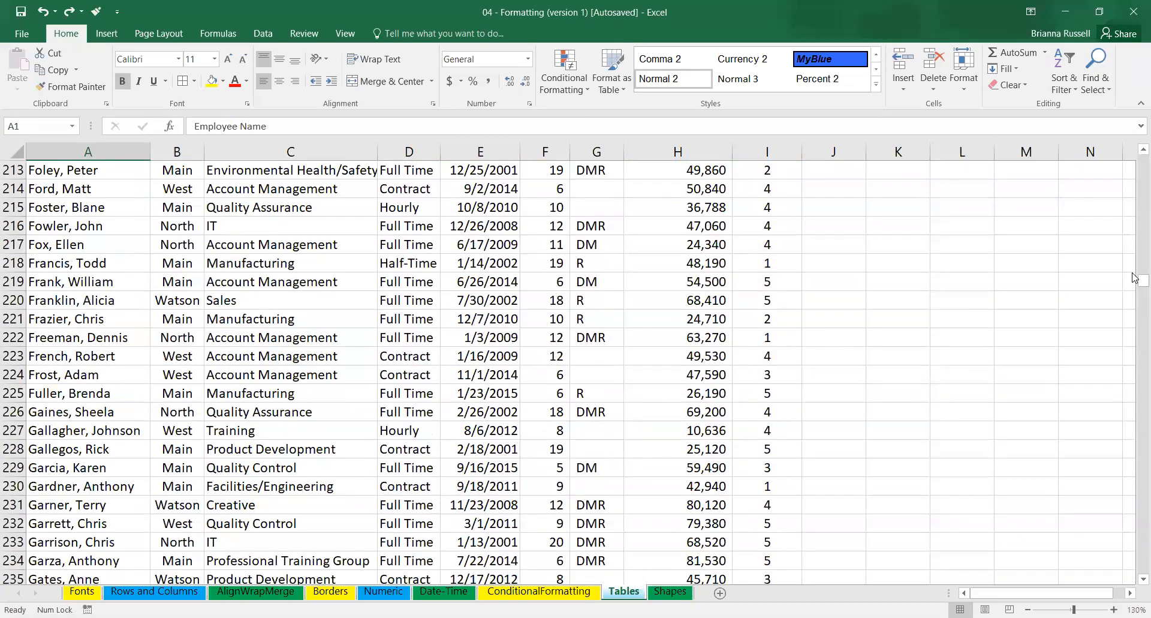
{"action": "left_click_drag", "start_coordinate": [1134, 284], "coordinate": [1119, 572]}
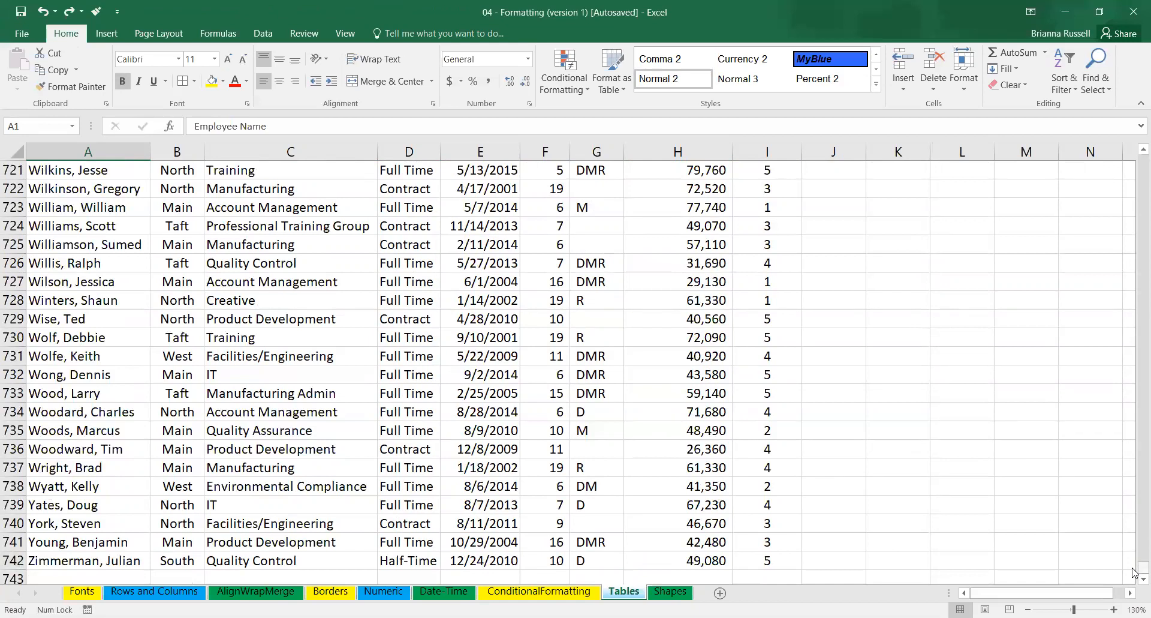
{"action": "left_click_drag", "start_coordinate": [1133, 571], "coordinate": [1136, 91]}
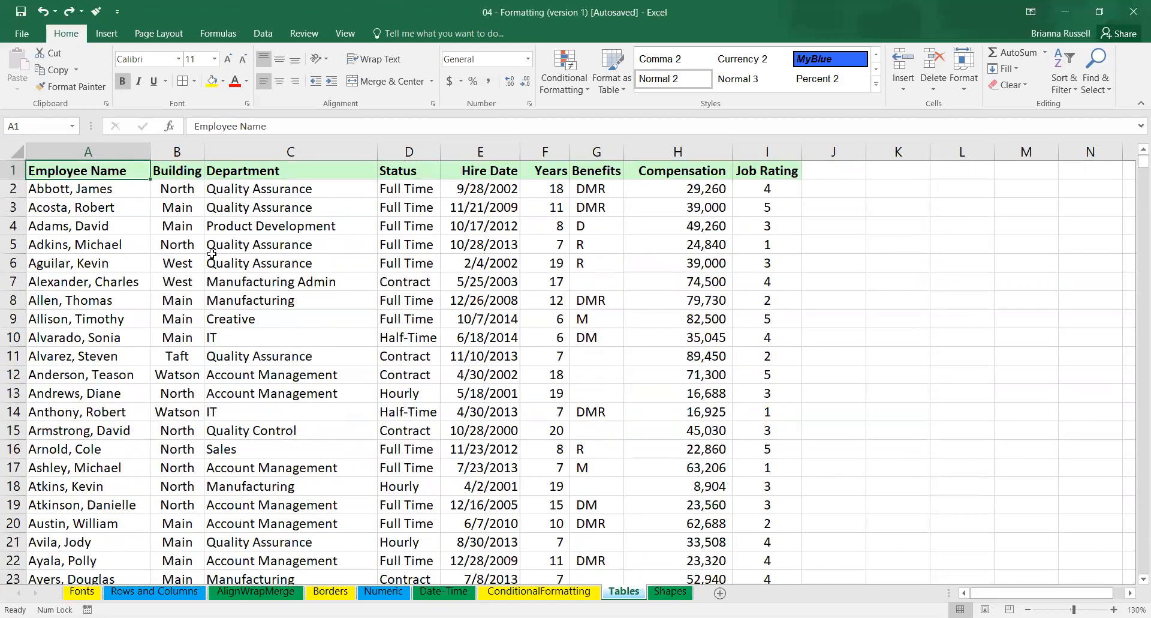
Try to define a new table with headers by manually selecting the data range A1:I22.
{"action": "left_click", "coordinate": [181, 262]}
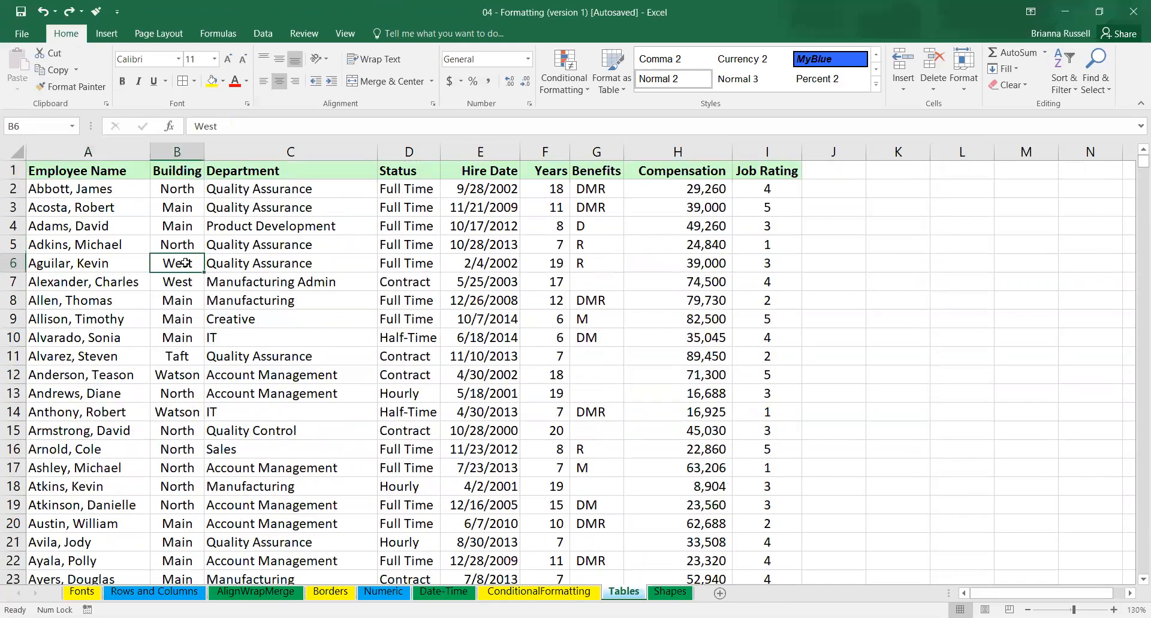
{"action": "left_click", "coordinate": [106, 33]}
{"action": "left_click", "coordinate": [124, 75]}
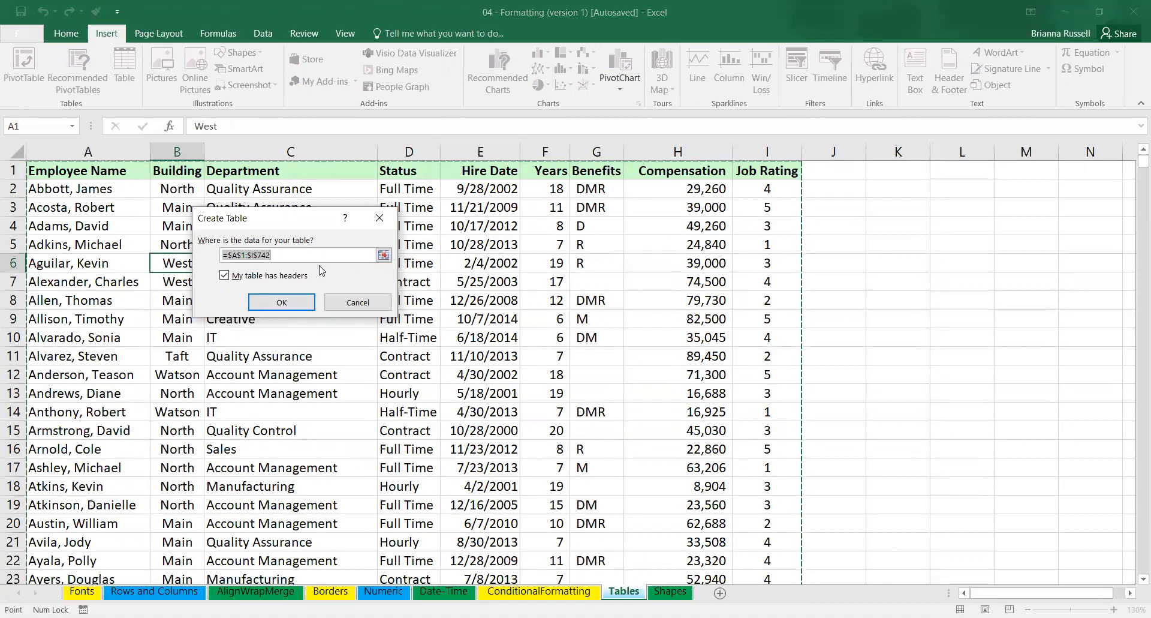
{"action": "key", "text": "BackSpace"}
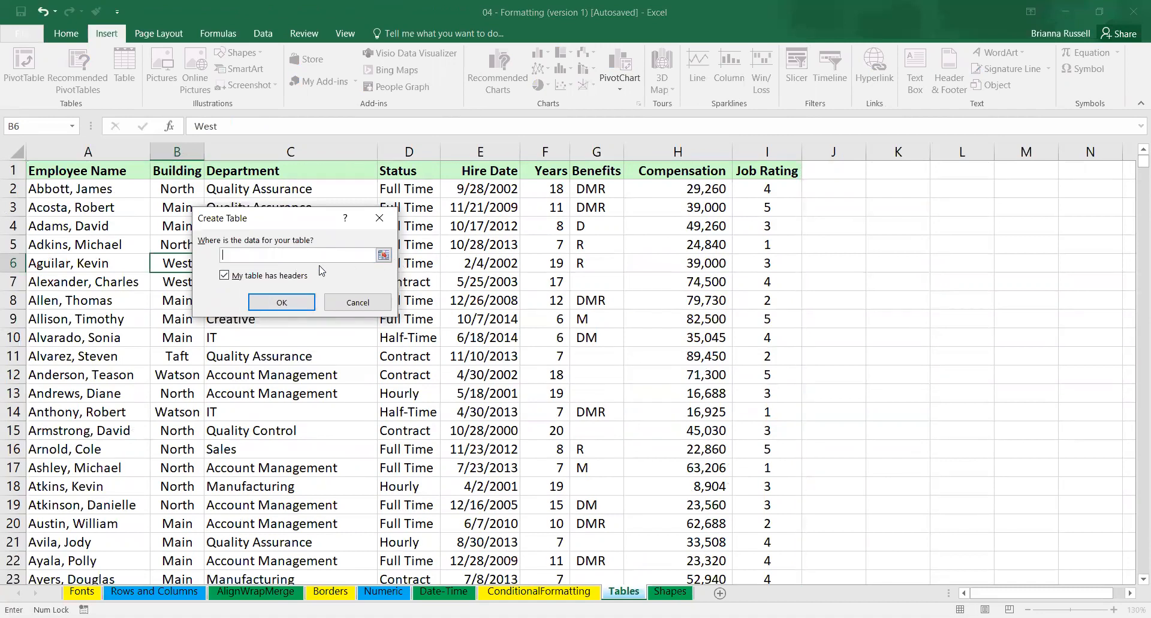
{"action": "left_click", "coordinate": [383, 256]}
{"action": "left_click", "coordinate": [55, 173]}
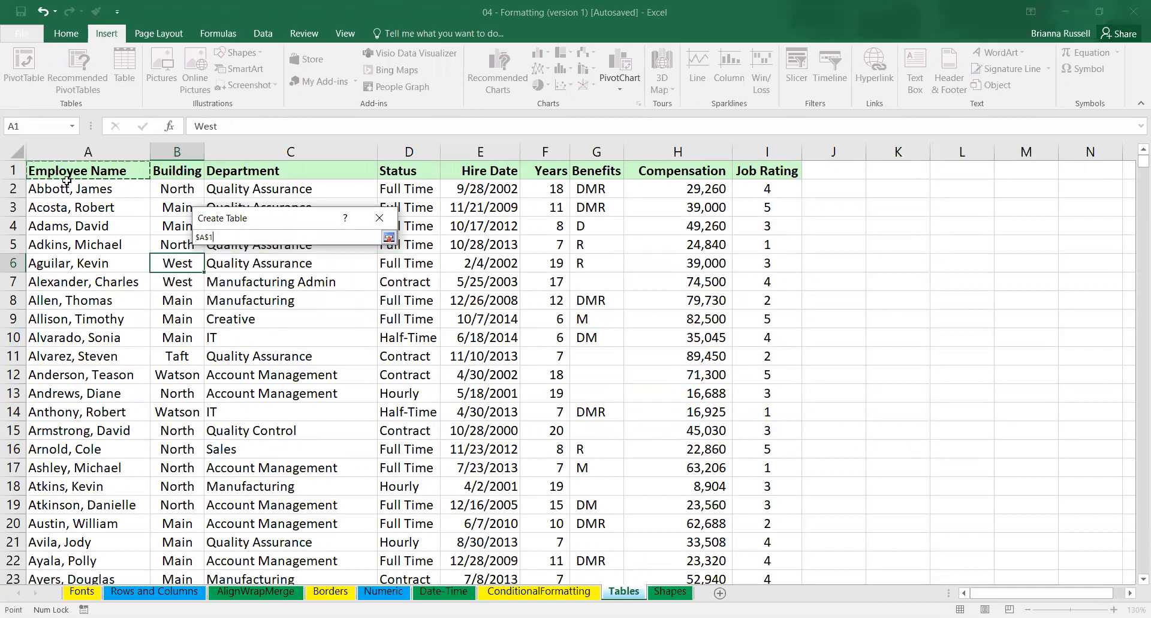
{"action": "left_click_drag", "start_coordinate": [66, 181], "coordinate": [767, 561]}
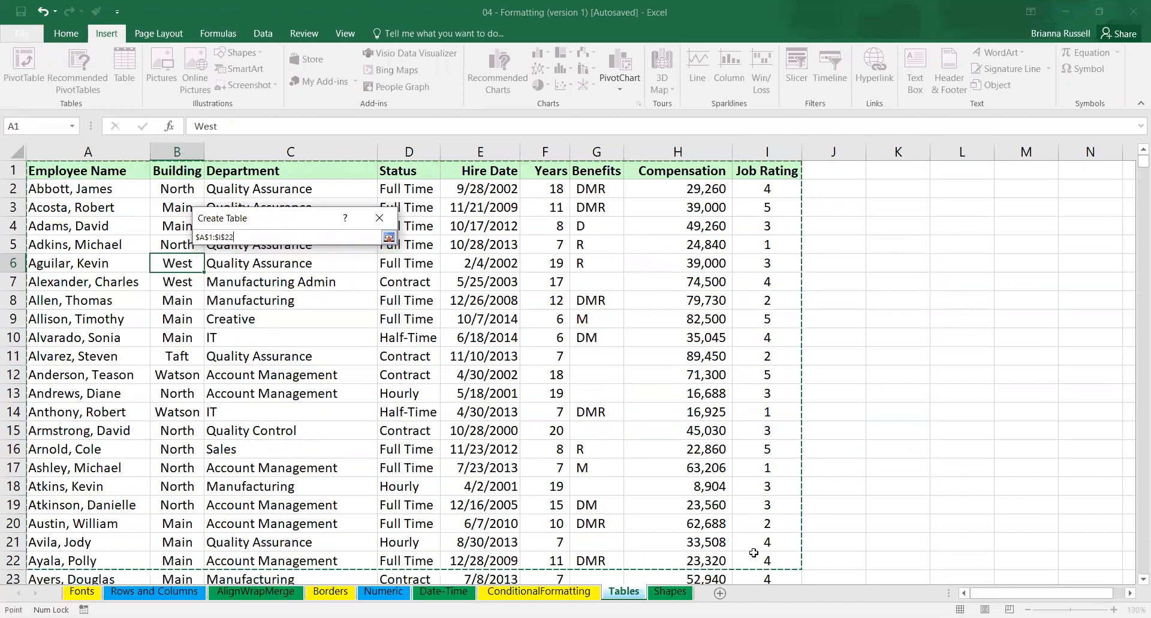
{"action": "left_click", "coordinate": [385, 223]}
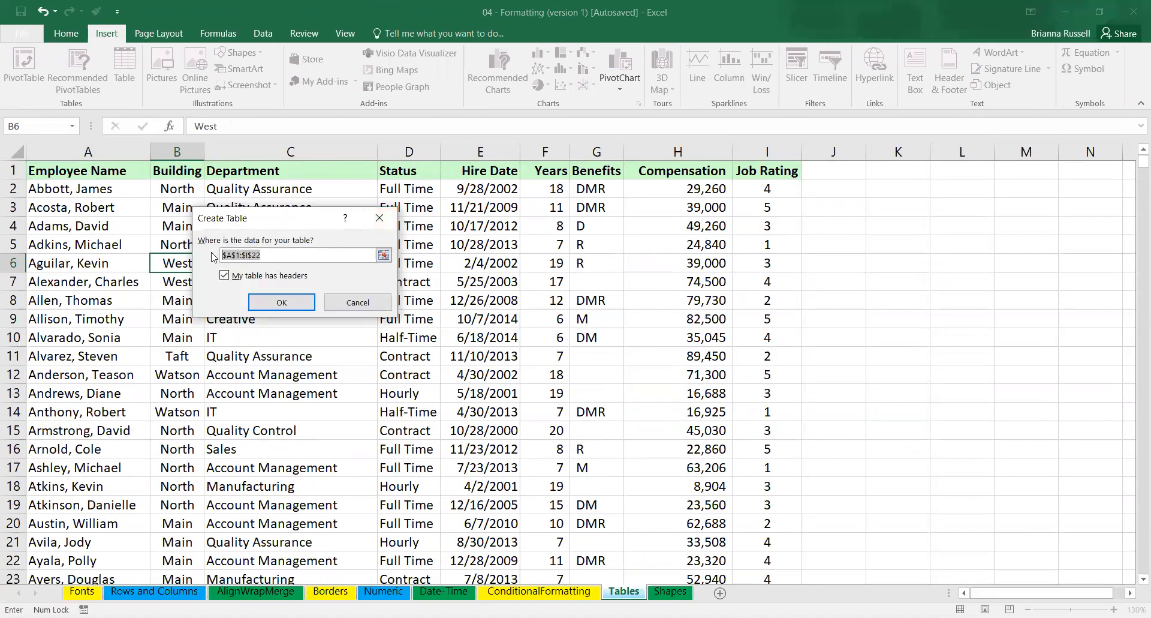
{"action": "key", "text": "BackSpace"}
{"action": "left_click", "coordinate": [346, 302]}
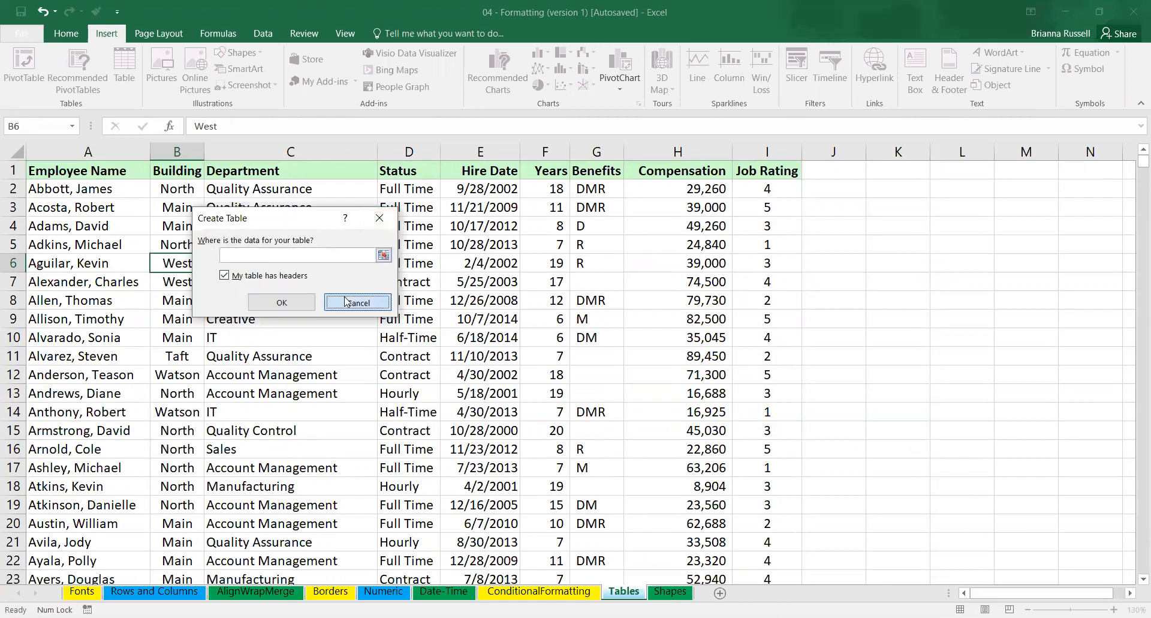
Convert the whole employee list A1:I742 into a table with headers.
{"action": "left_click", "coordinate": [106, 233]}
{"action": "left_click", "coordinate": [125, 65]}
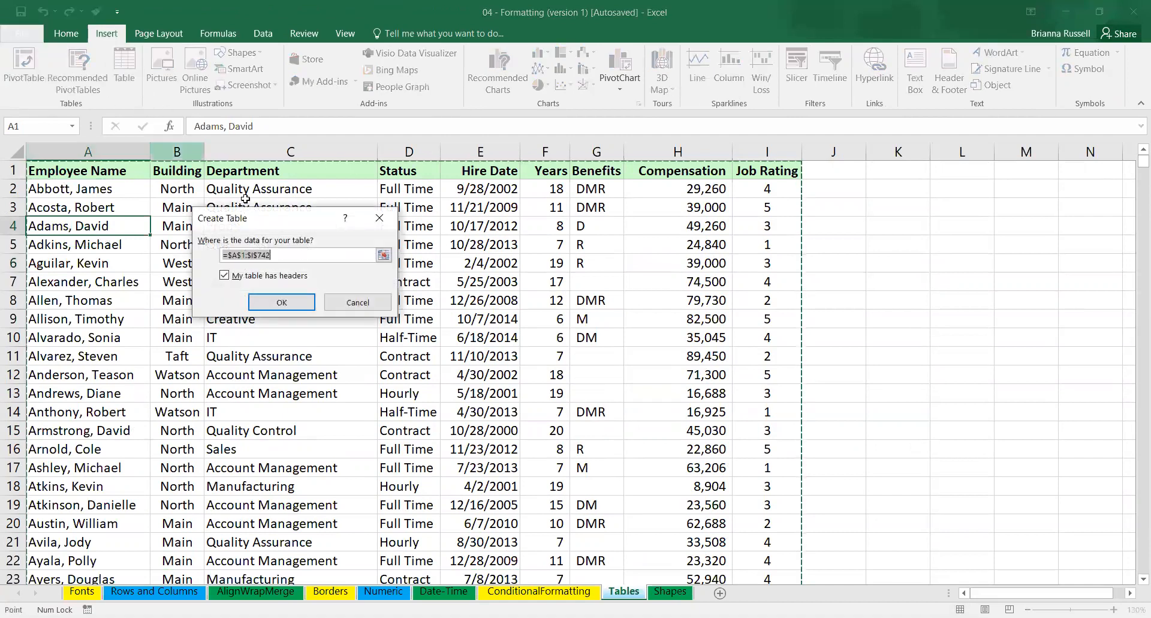
{"action": "left_click", "coordinate": [298, 307]}
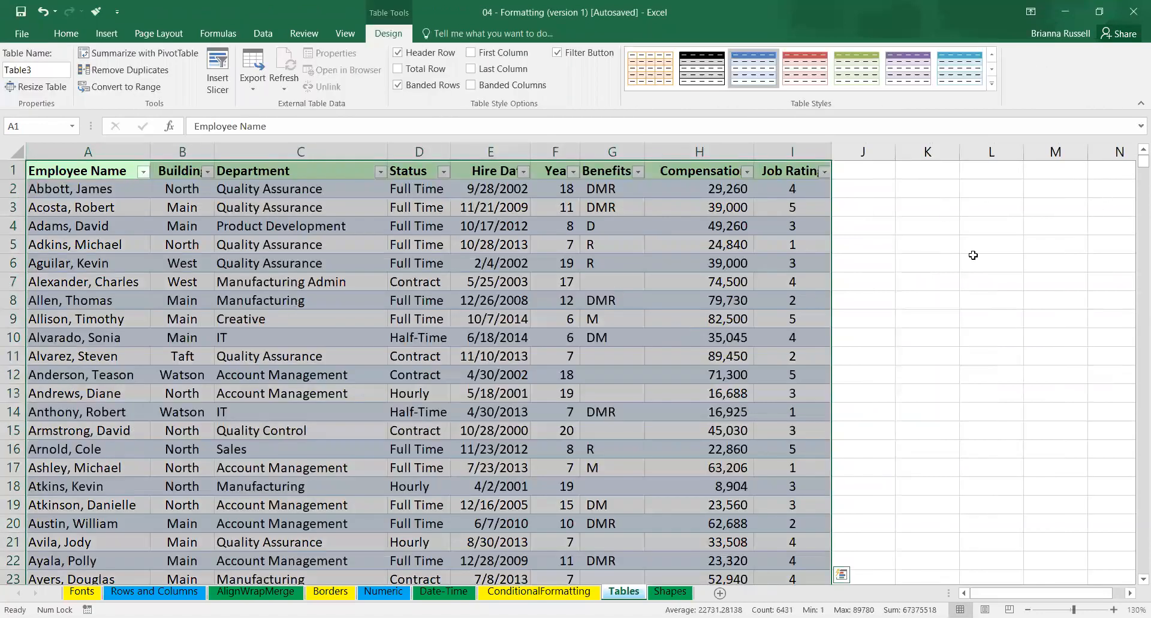
Toggle the employee table's banded rows off and on, and do the same with its header row.
{"action": "left_click", "coordinate": [817, 318]}
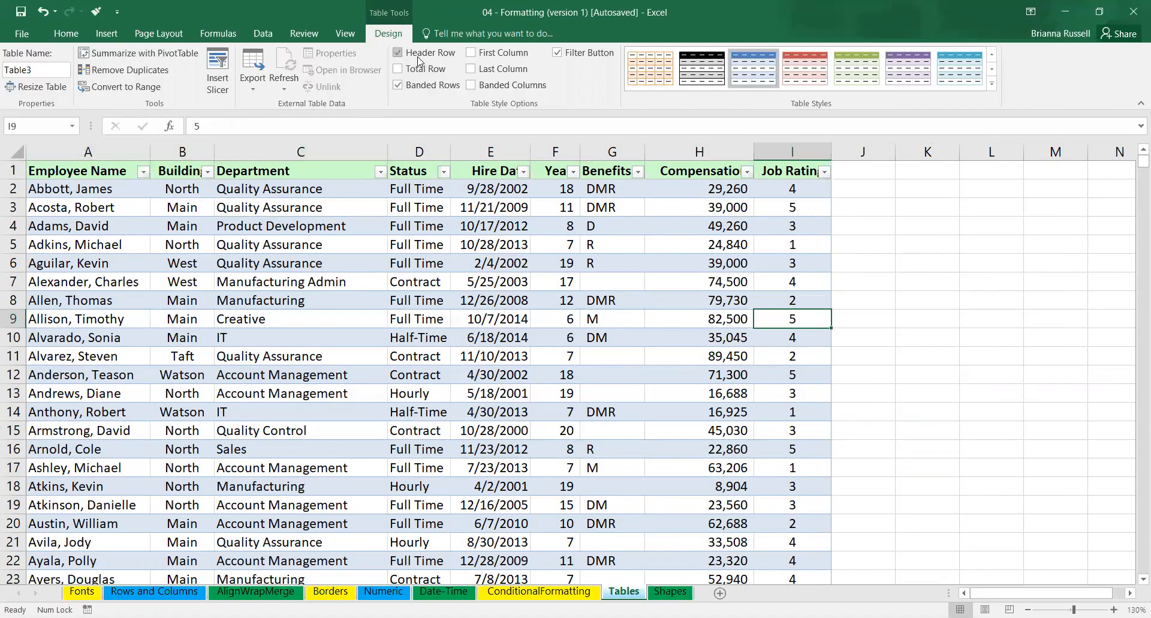
{"action": "left_click", "coordinate": [397, 86]}
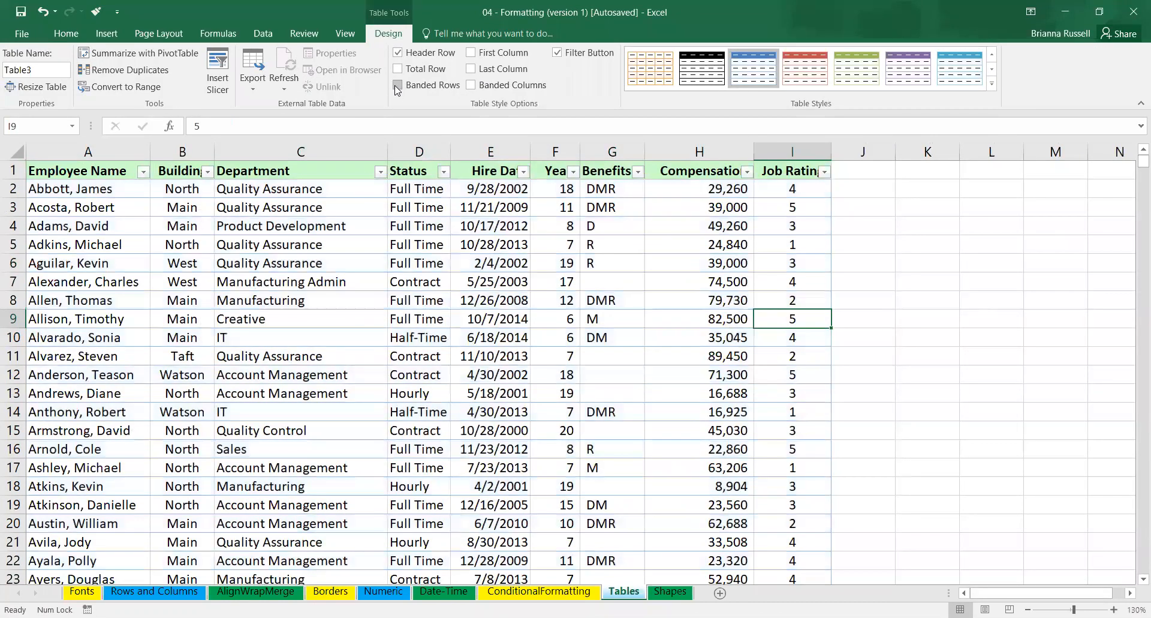
{"action": "left_click", "coordinate": [397, 87]}
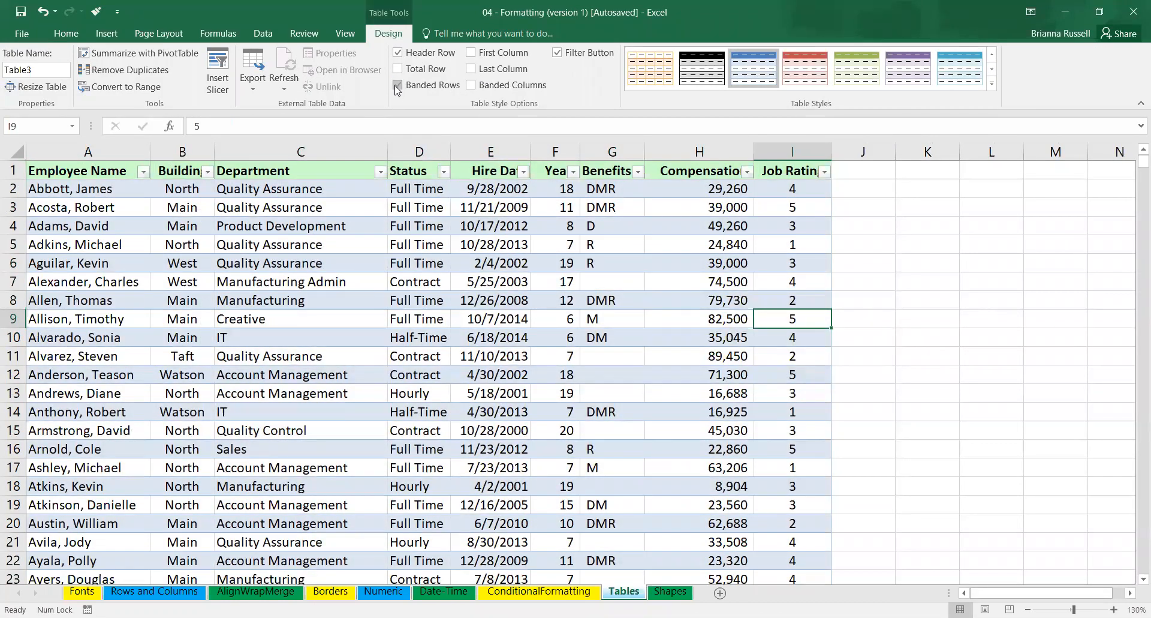
{"action": "left_click", "coordinate": [399, 53]}
{"action": "left_click", "coordinate": [398, 53]}
Try to total the compensation in cell H743, directly below the table, with the formula =SUM(H:H).
{"action": "left_click_drag", "start_coordinate": [1135, 165], "coordinate": [1134, 583]}
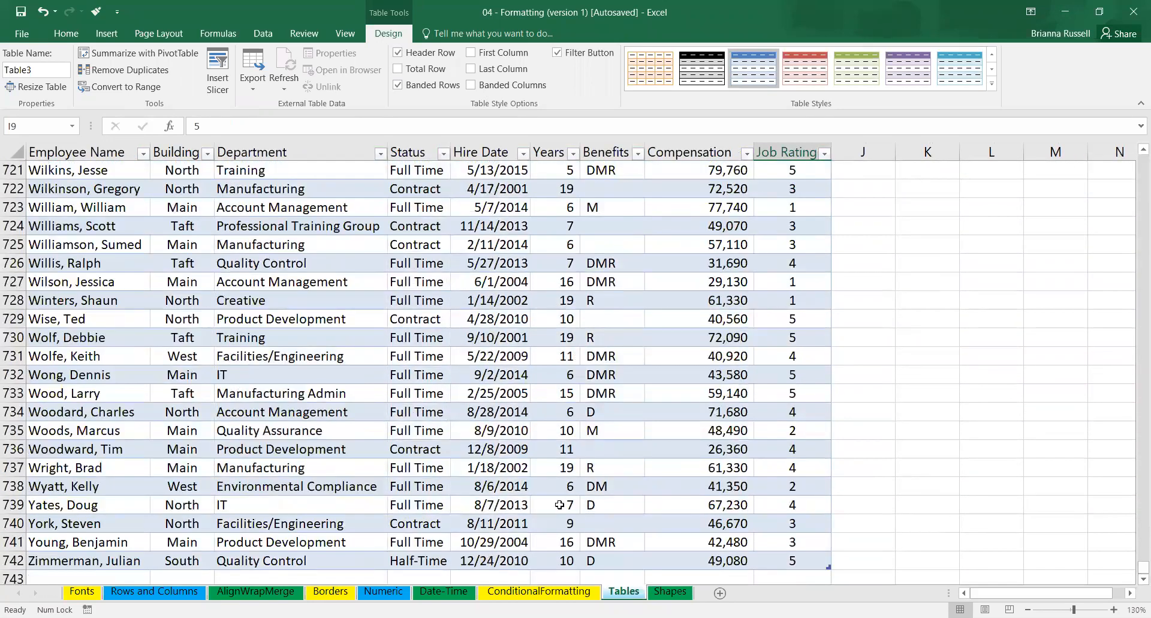
{"action": "scroll", "coordinate": [707, 505], "scroll_direction": "down", "scroll_amount": 1}
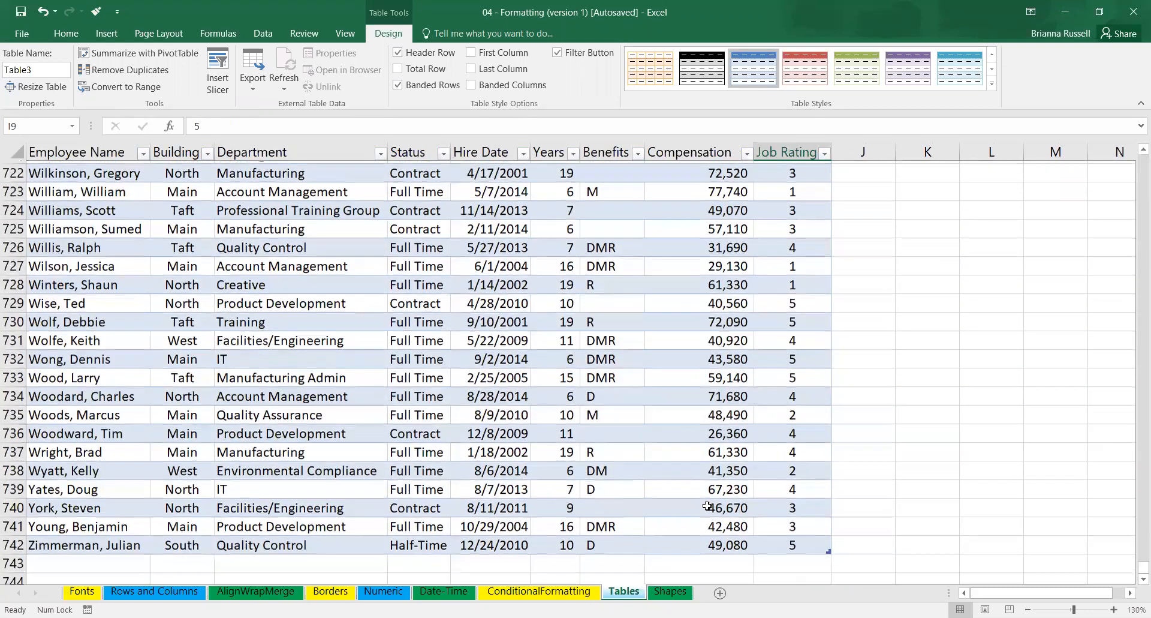
{"action": "left_click", "coordinate": [702, 563]}
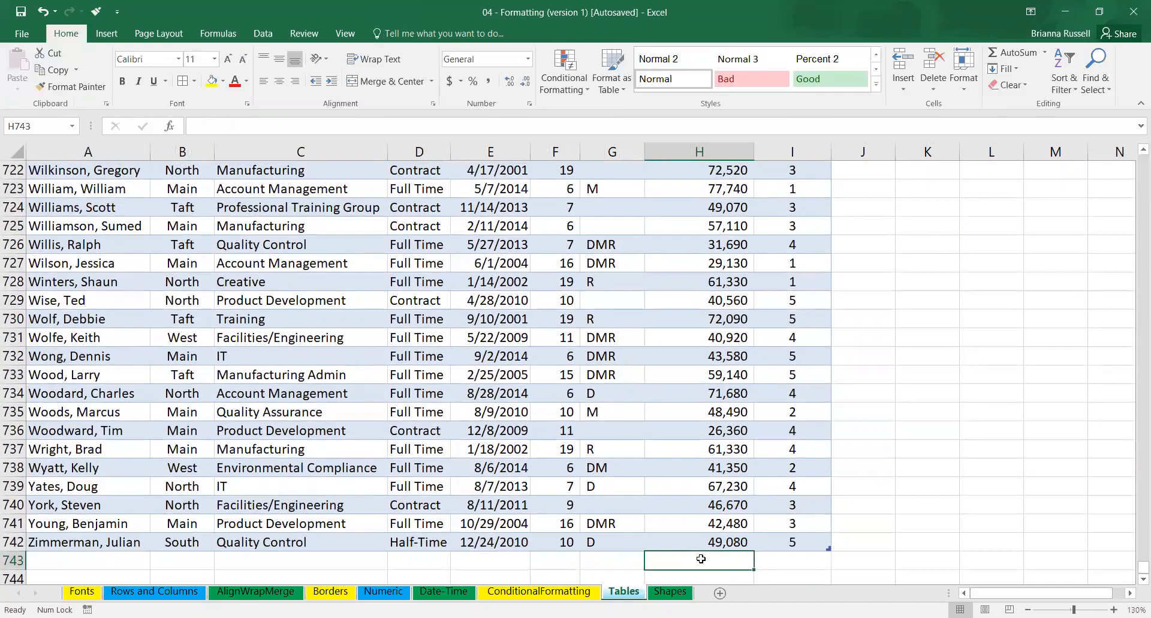
{"action": "type", "text": "="}
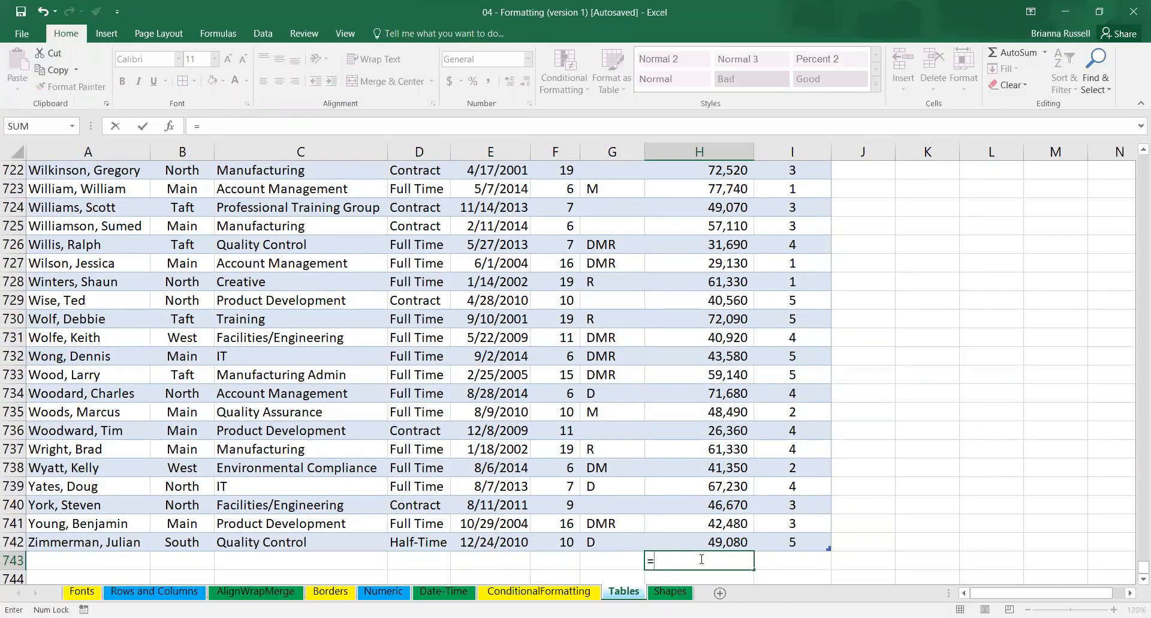
{"action": "type", "text": "sum"}
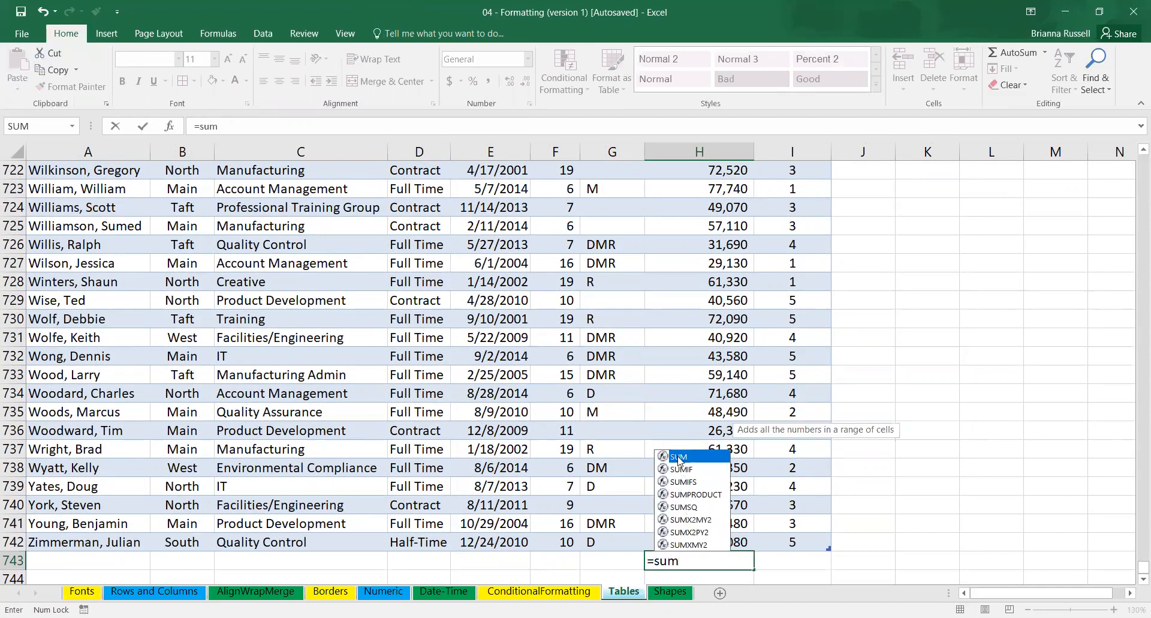
{"action": "double_click", "coordinate": [679, 457]}
{"action": "left_click", "coordinate": [723, 152]}
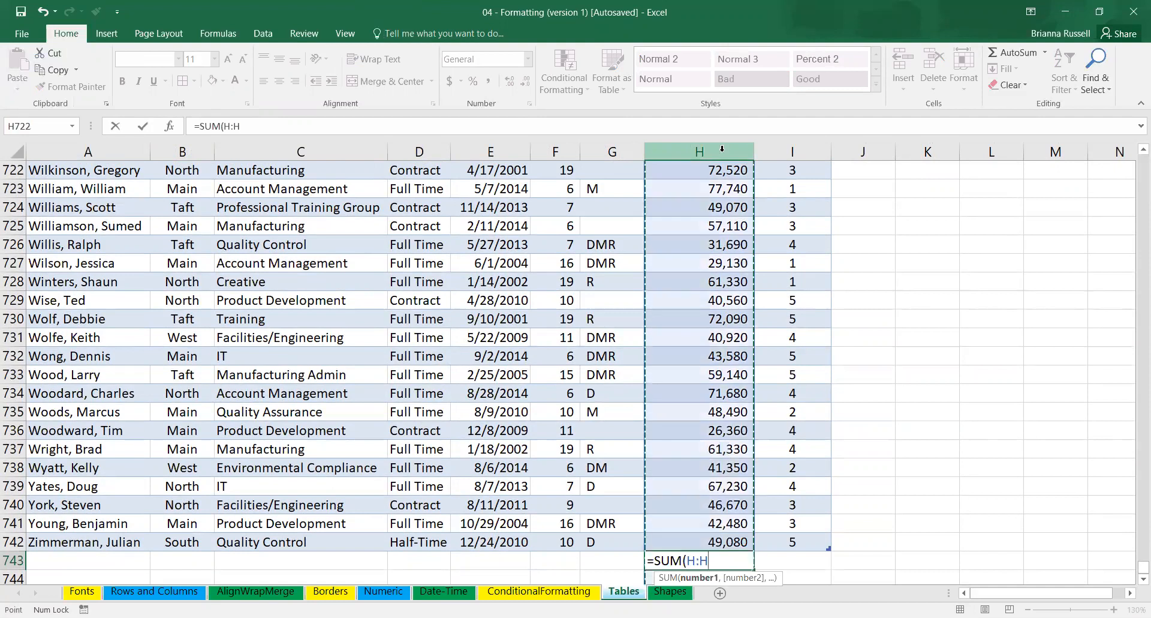
{"action": "type", "text": ")"}
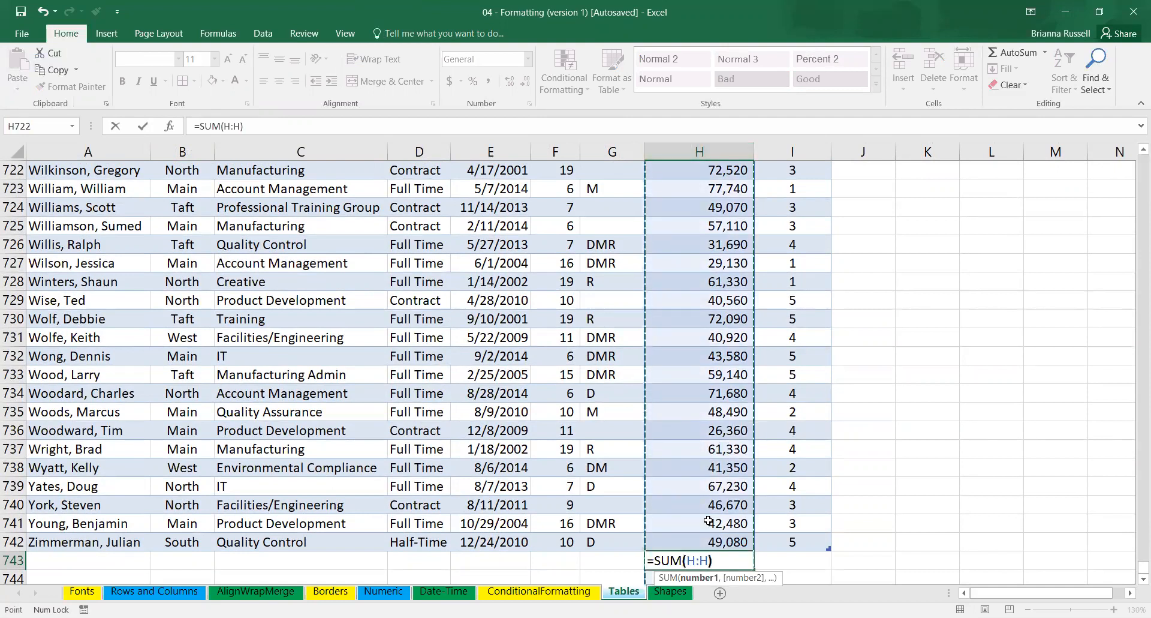
{"action": "key", "text": "Return"}
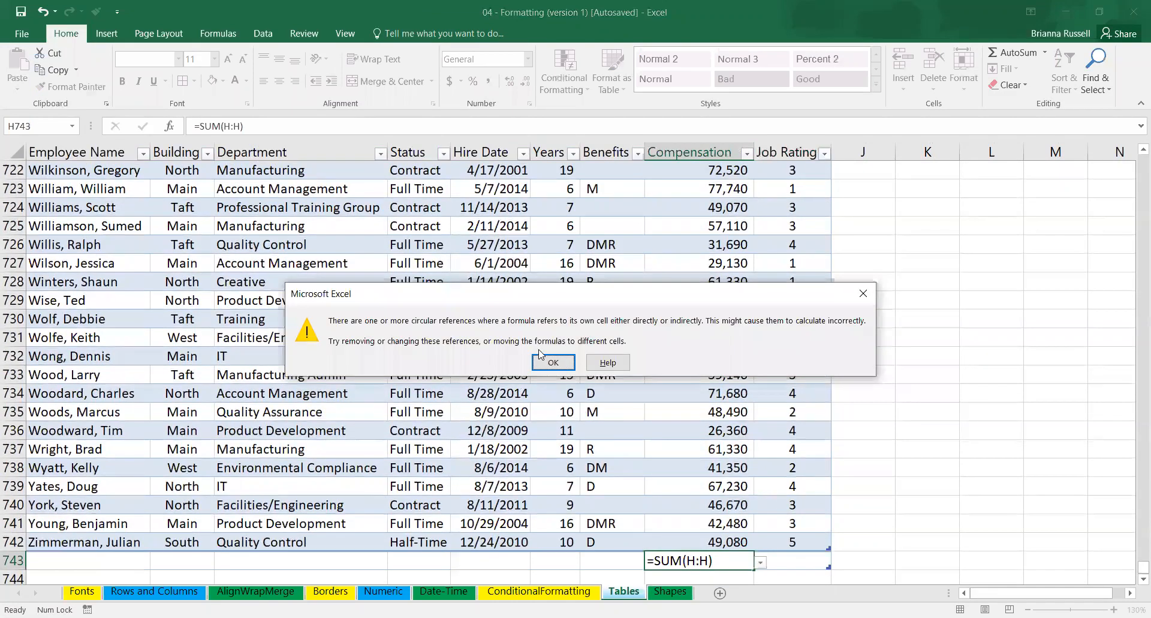
{"action": "left_click", "coordinate": [553, 363]}
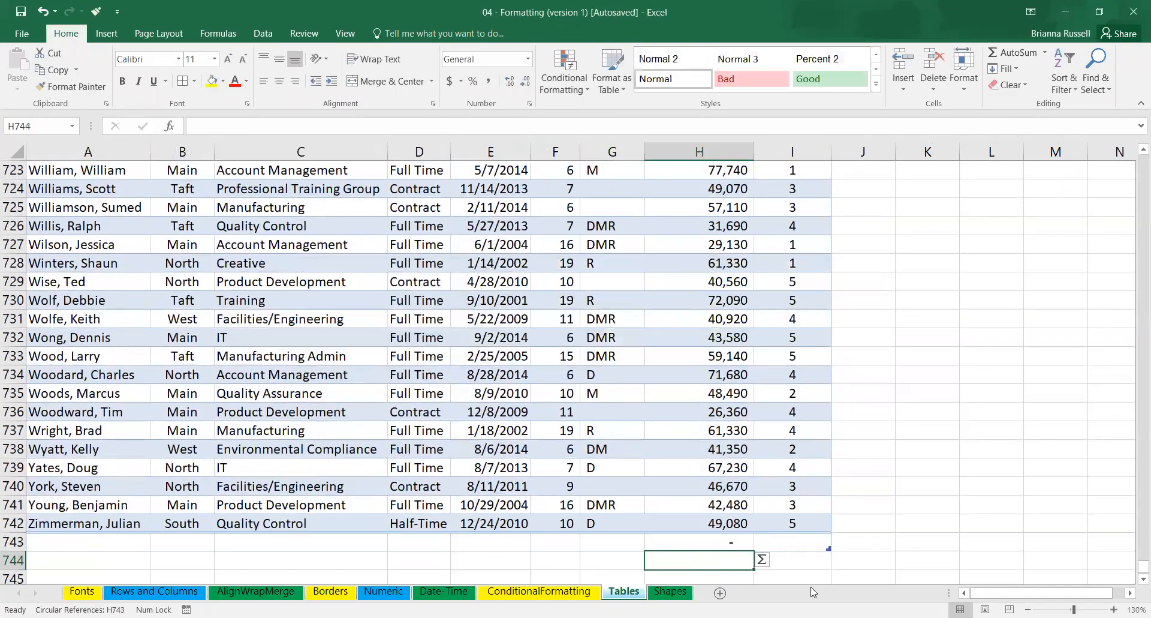
{"action": "left_click", "coordinate": [705, 540]}
Total the table's Compensation data in H743 with the formula =SUM([Compensation]), leaving out the header cell.
{"action": "left_click_drag", "start_coordinate": [714, 523], "coordinate": [721, 486]}
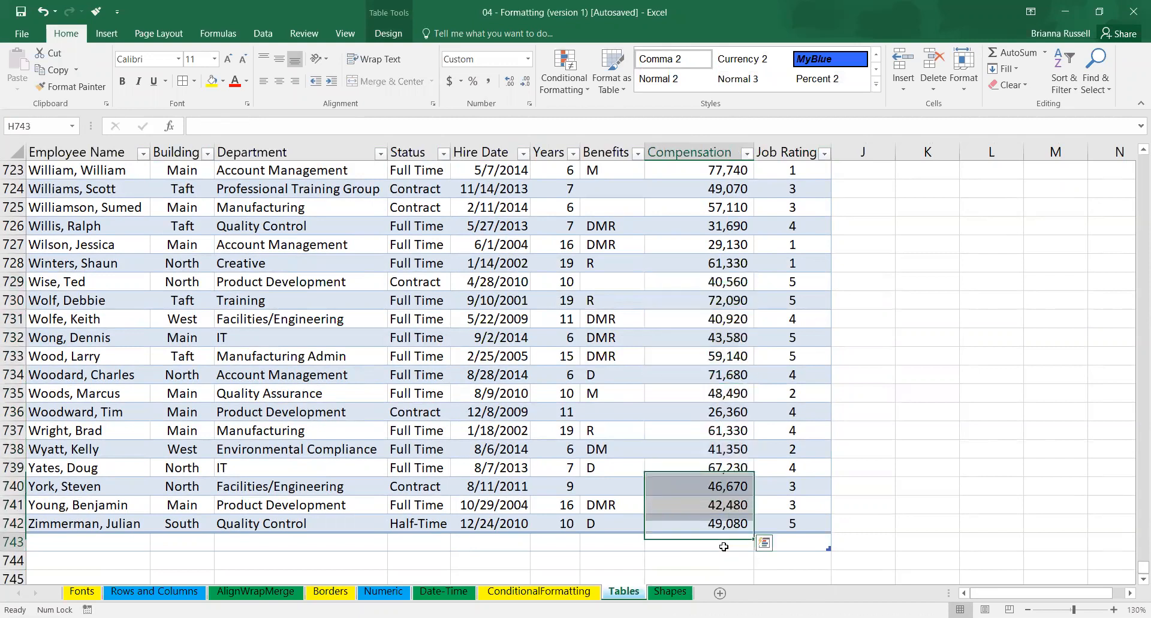
{"action": "left_click", "coordinate": [724, 541]}
{"action": "type", "text": "="}
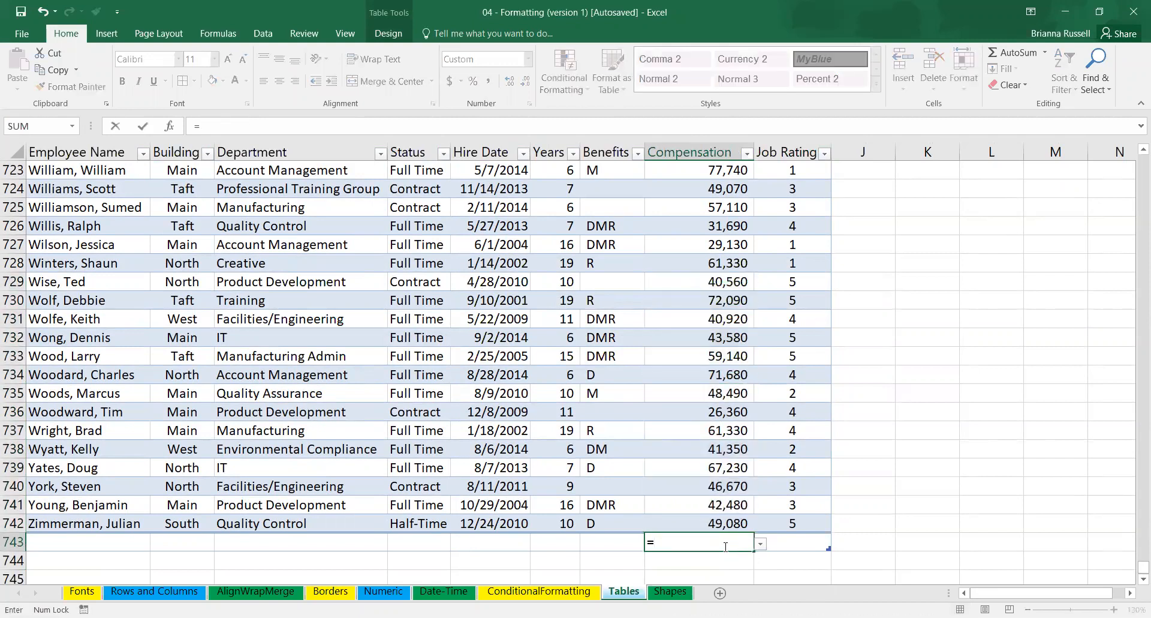
{"action": "type", "text": "sum"}
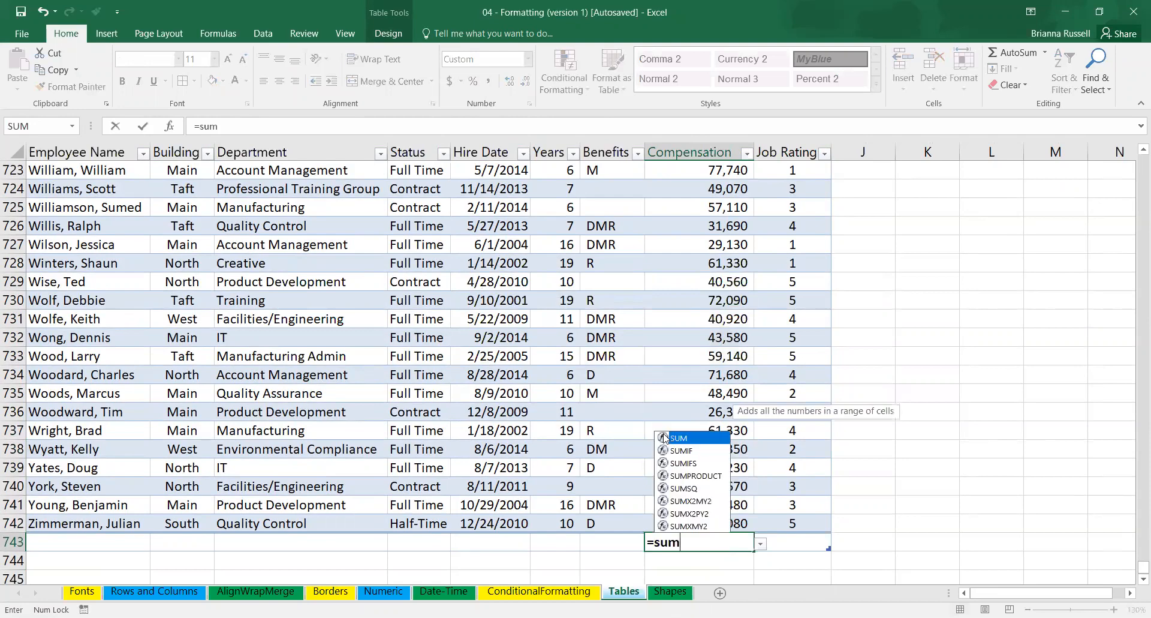
{"action": "key", "text": "Tab"}
{"action": "left_click", "coordinate": [714, 521]}
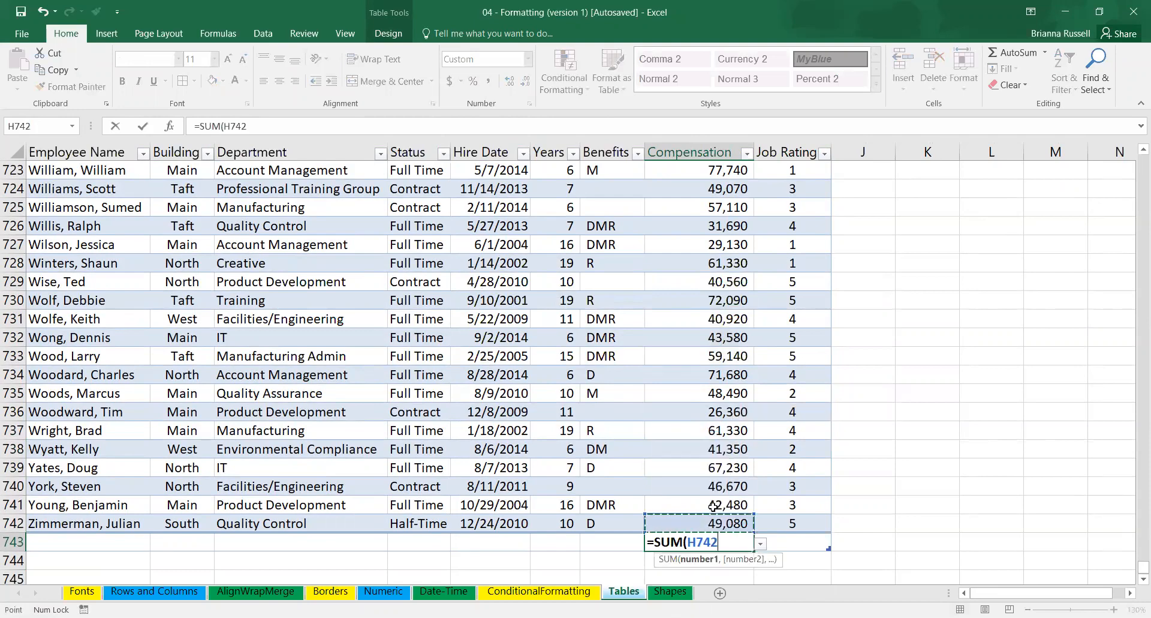
{"action": "key", "text": "ctrl+shift+Up"}
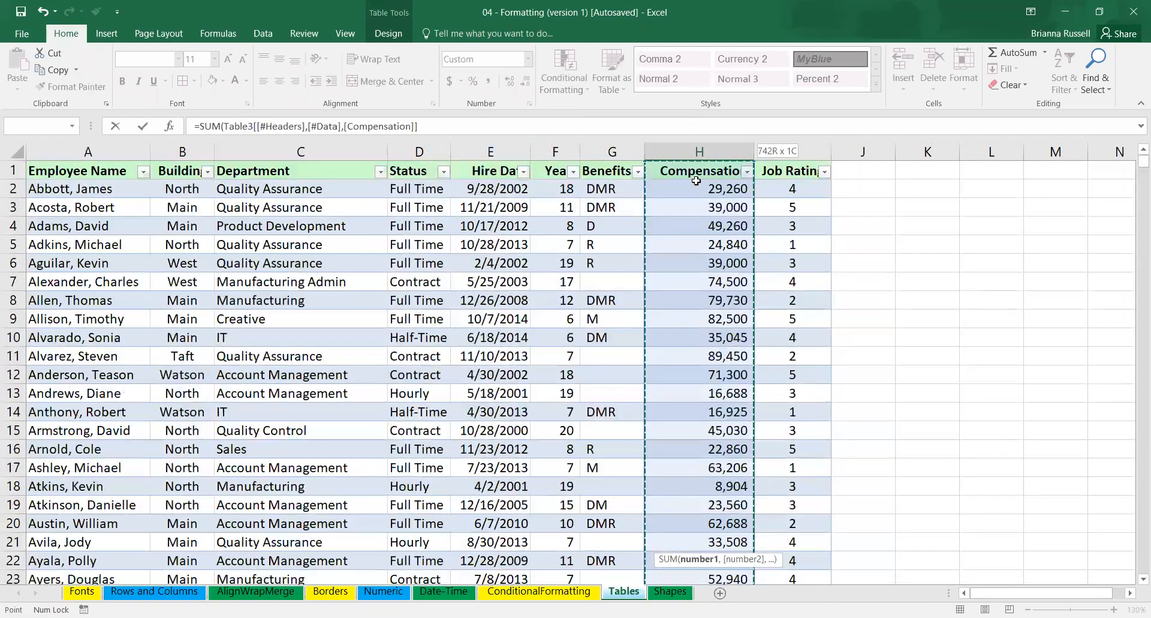
{"action": "left_click_drag", "start_coordinate": [695, 191], "coordinate": [695, 192]}
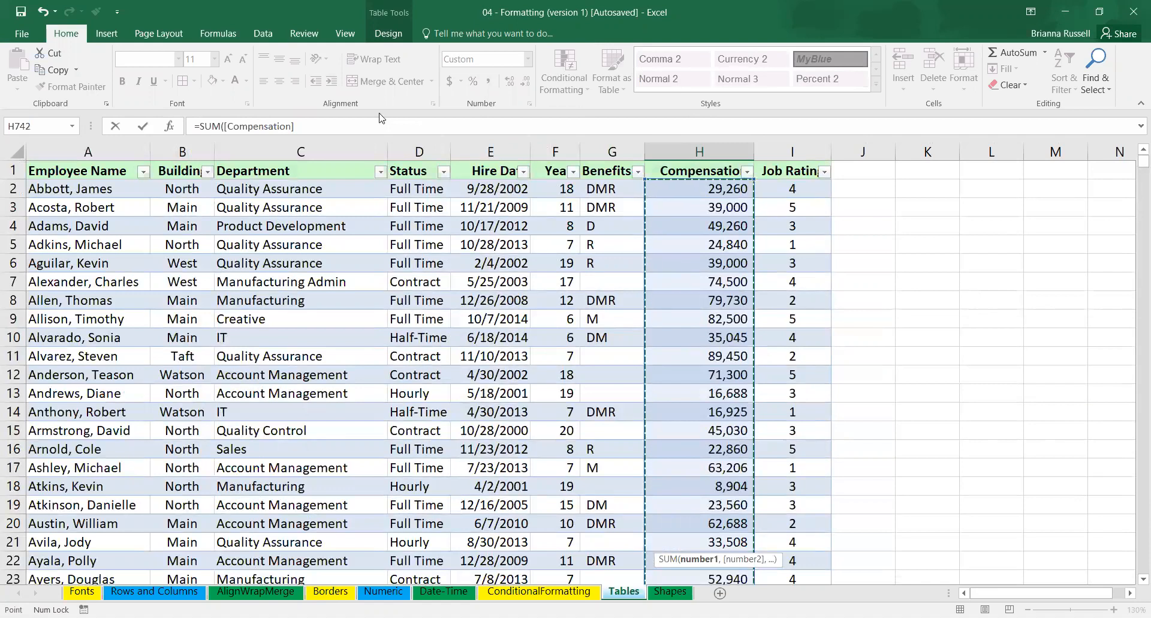
{"action": "key", "text": "Return"}
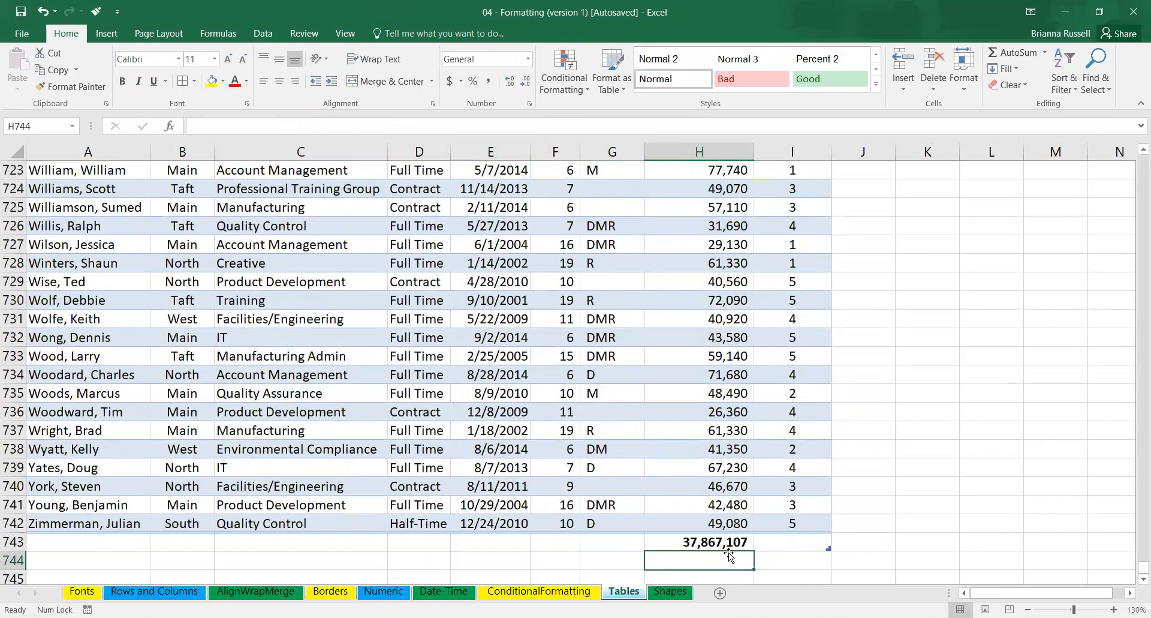
Toggle the employee table's total row off and back on.
{"action": "left_click", "coordinate": [729, 541]}
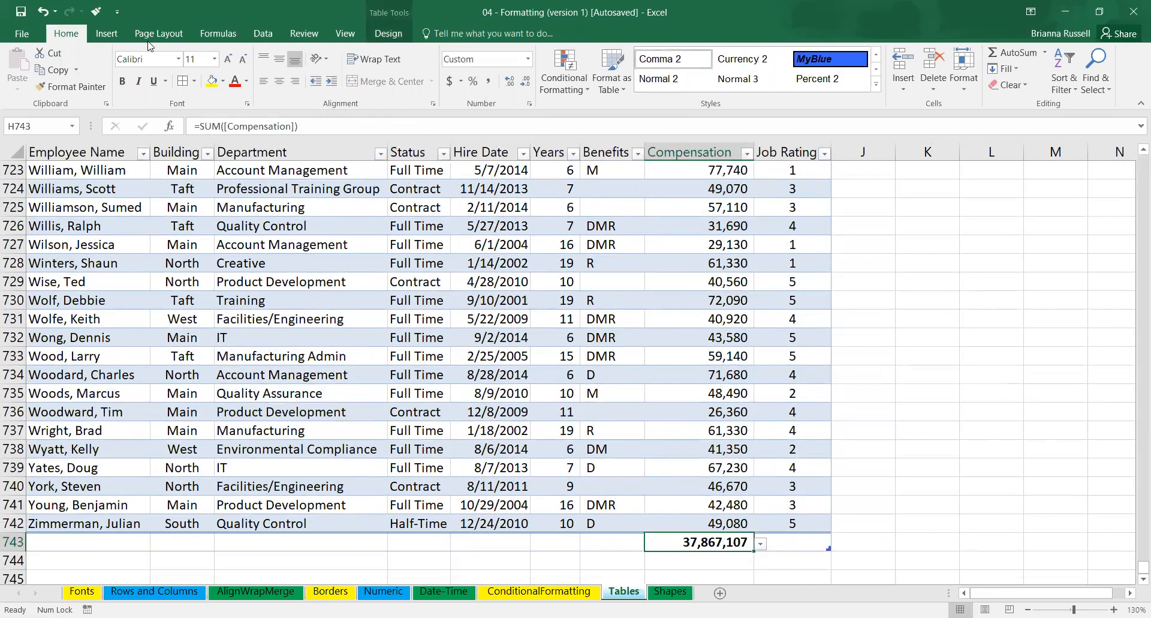
{"action": "left_click", "coordinate": [107, 34]}
{"action": "left_click", "coordinate": [388, 33]}
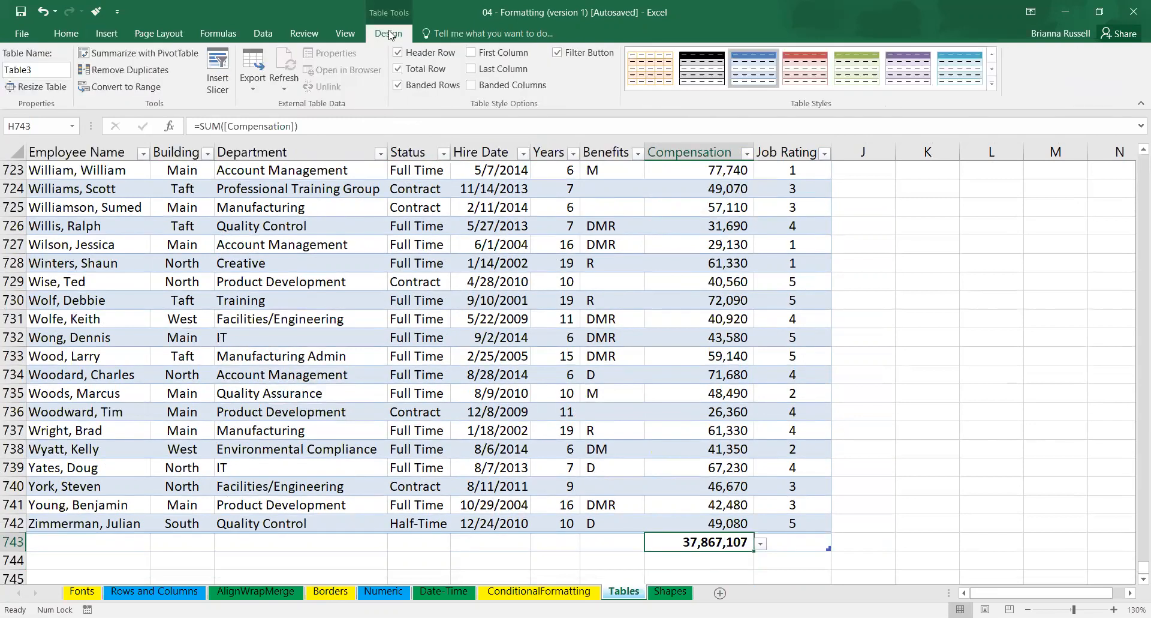
{"action": "left_click", "coordinate": [399, 71]}
{"action": "left_click", "coordinate": [400, 71]}
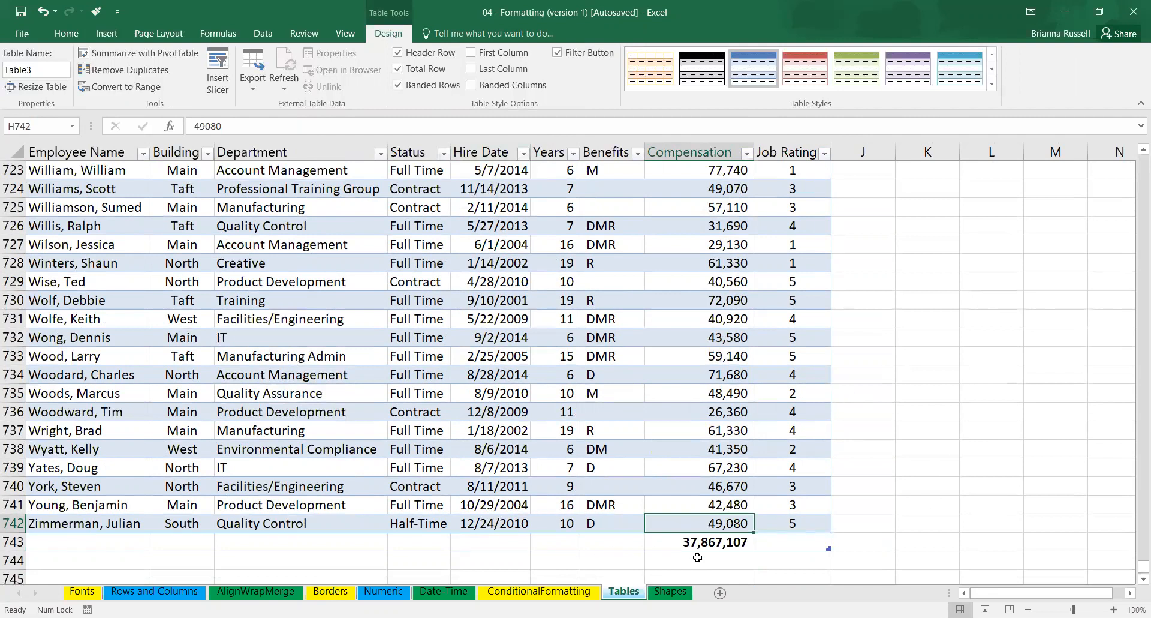
Try inserting a blank sheet row above the last employee in row 742, and undo the insertion.
{"action": "left_click", "coordinate": [273, 529]}
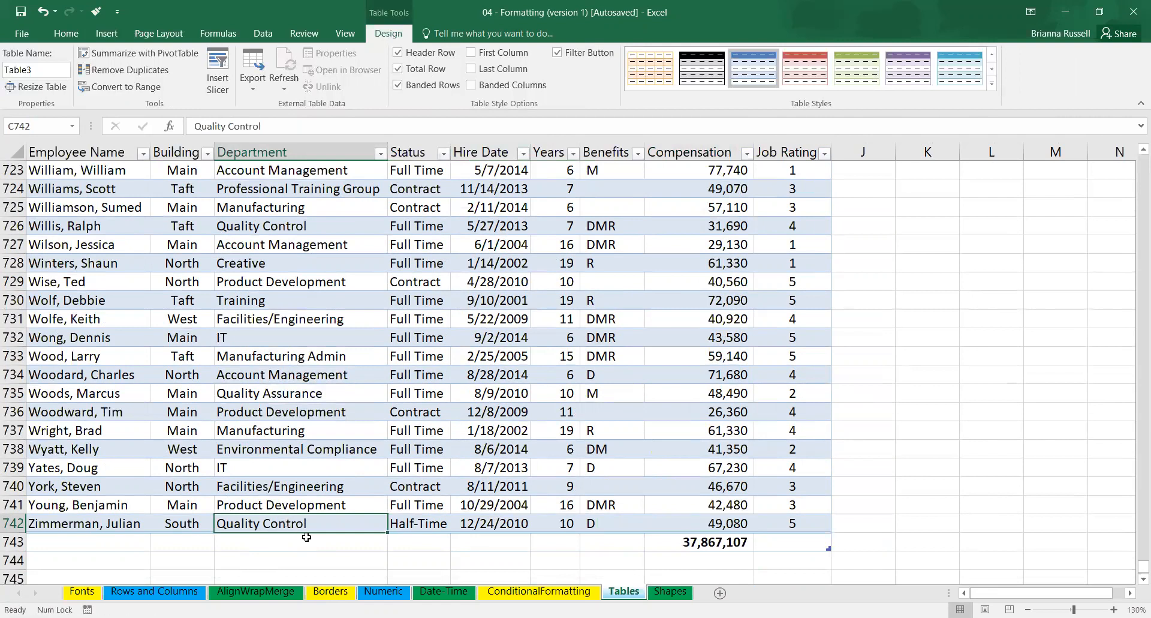
{"action": "right_click", "coordinate": [11, 524]}
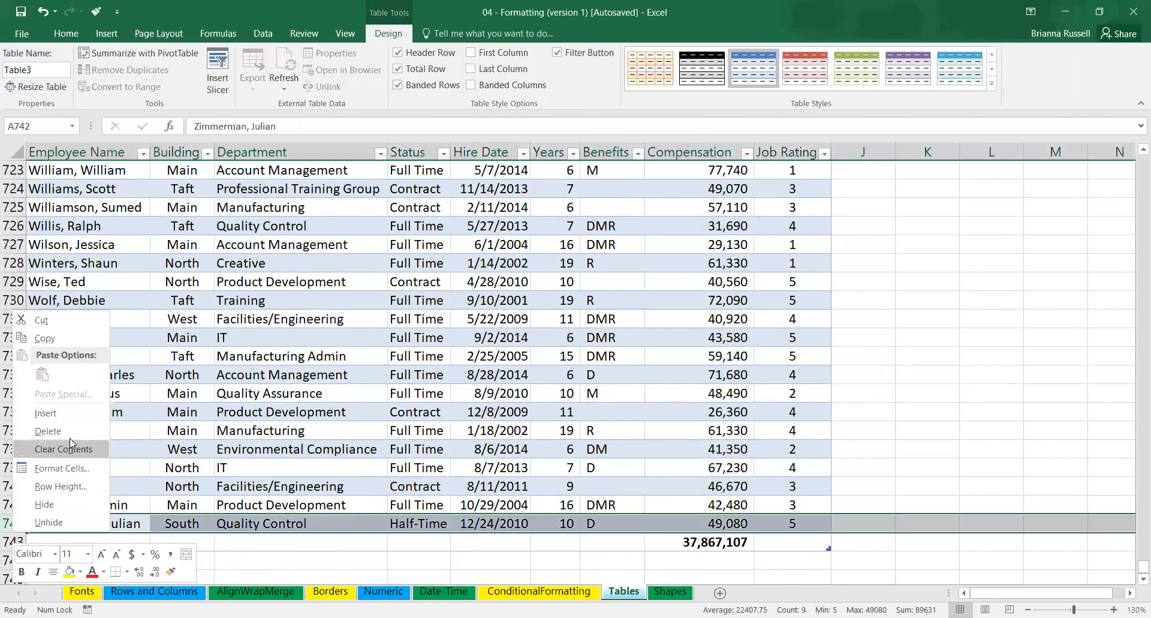
{"action": "left_click", "coordinate": [56, 408]}
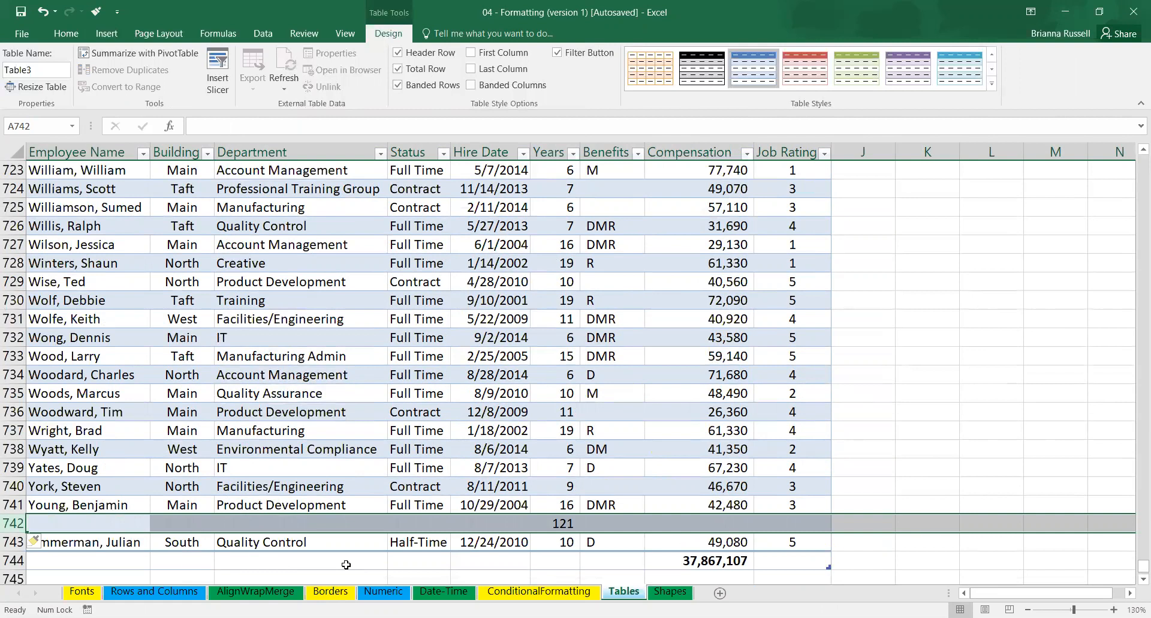
{"action": "key", "text": "ctrl+z"}
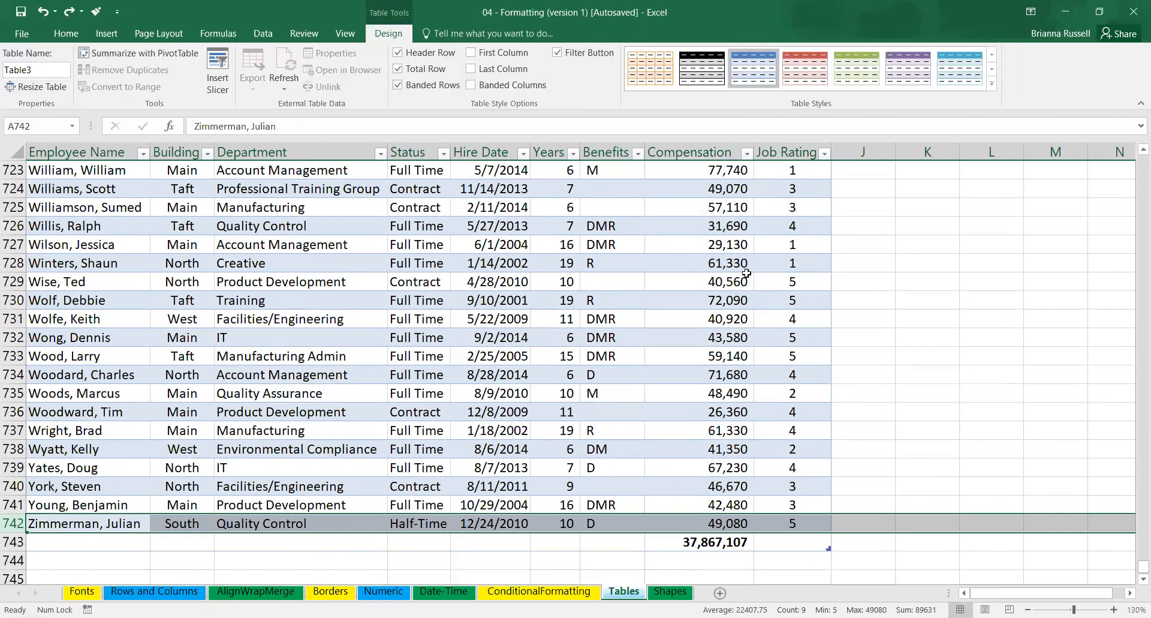
Turn off the table's total row and insert a new table row below the last employee in row 742.
{"action": "left_click", "coordinate": [714, 543]}
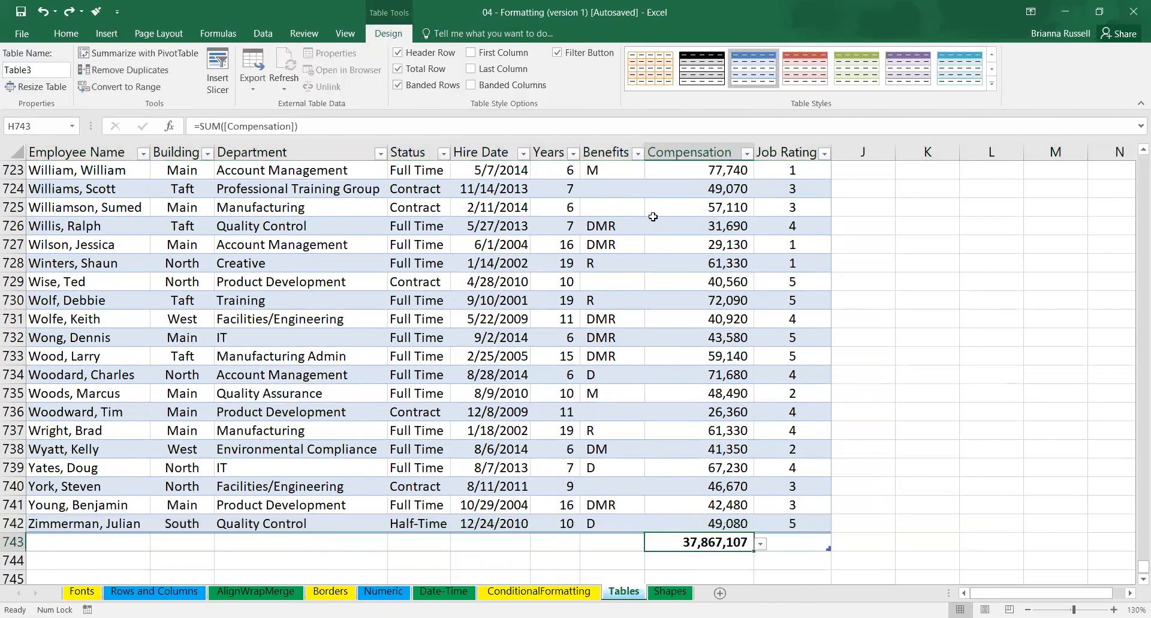
{"action": "left_click", "coordinate": [398, 69]}
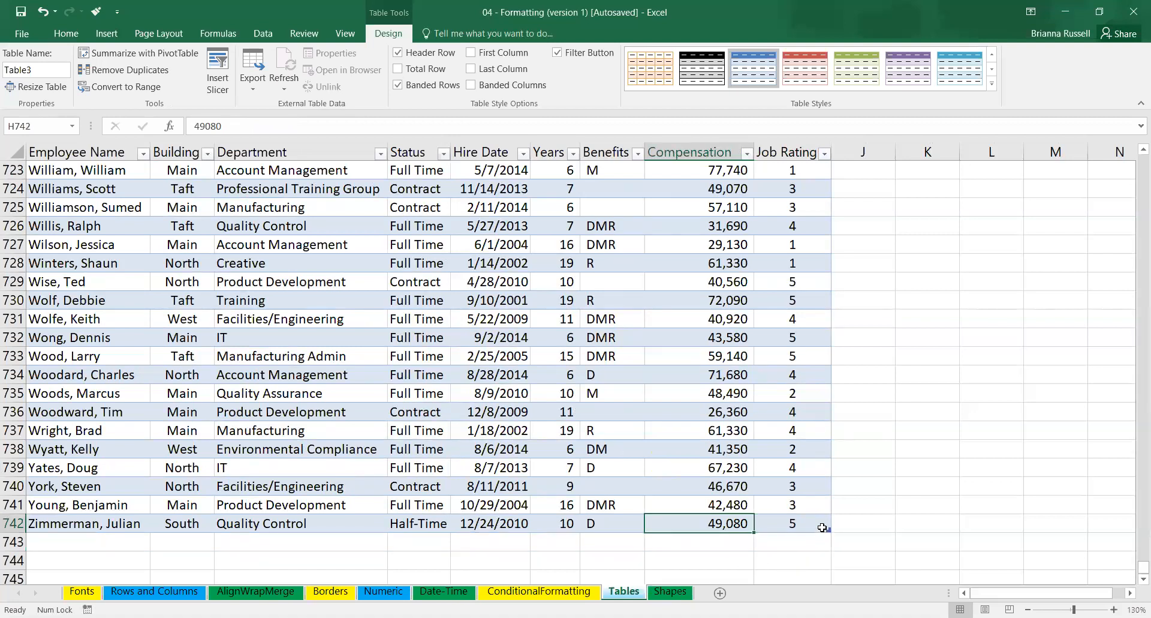
{"action": "right_click", "coordinate": [822, 528]}
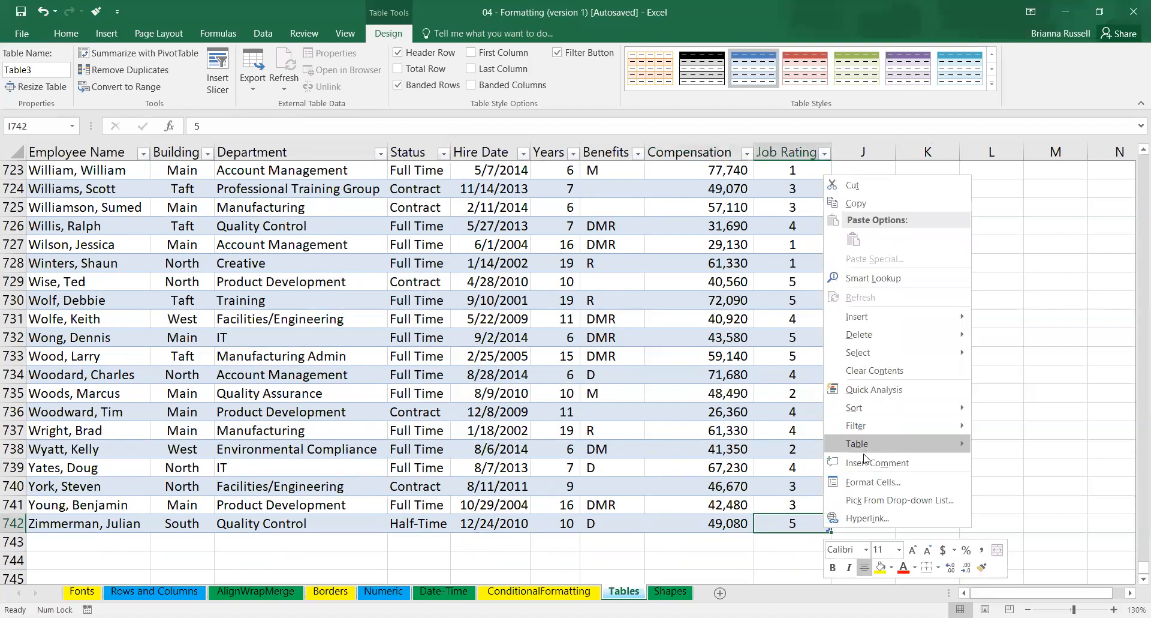
{"action": "mouse_move", "coordinate": [910, 323]}
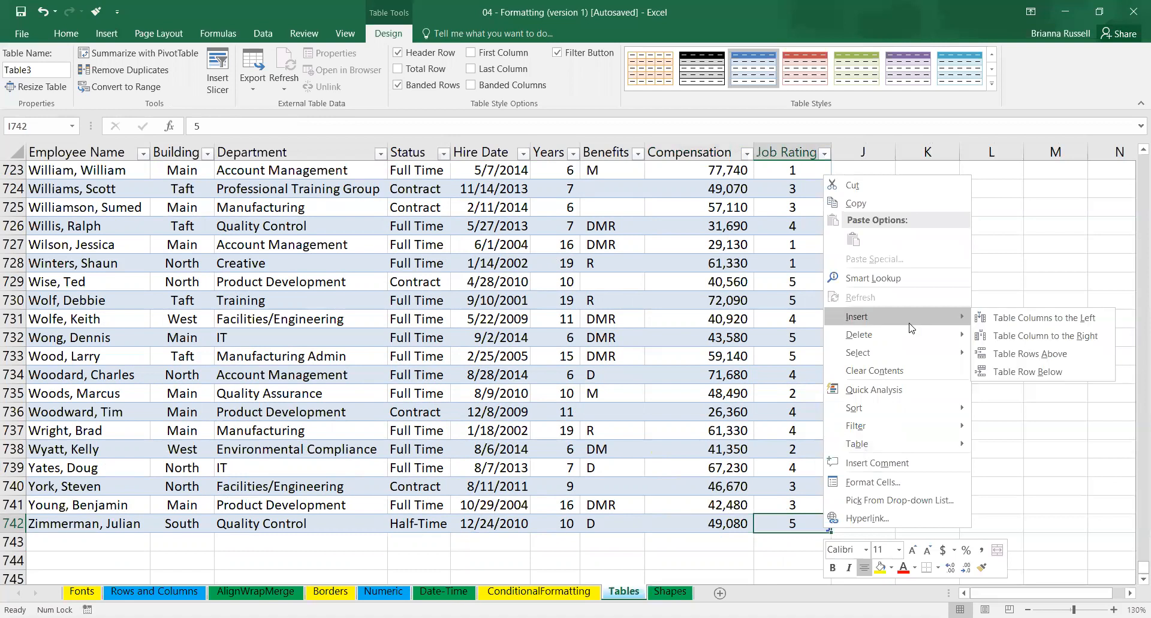
{"action": "left_click", "coordinate": [1048, 378]}
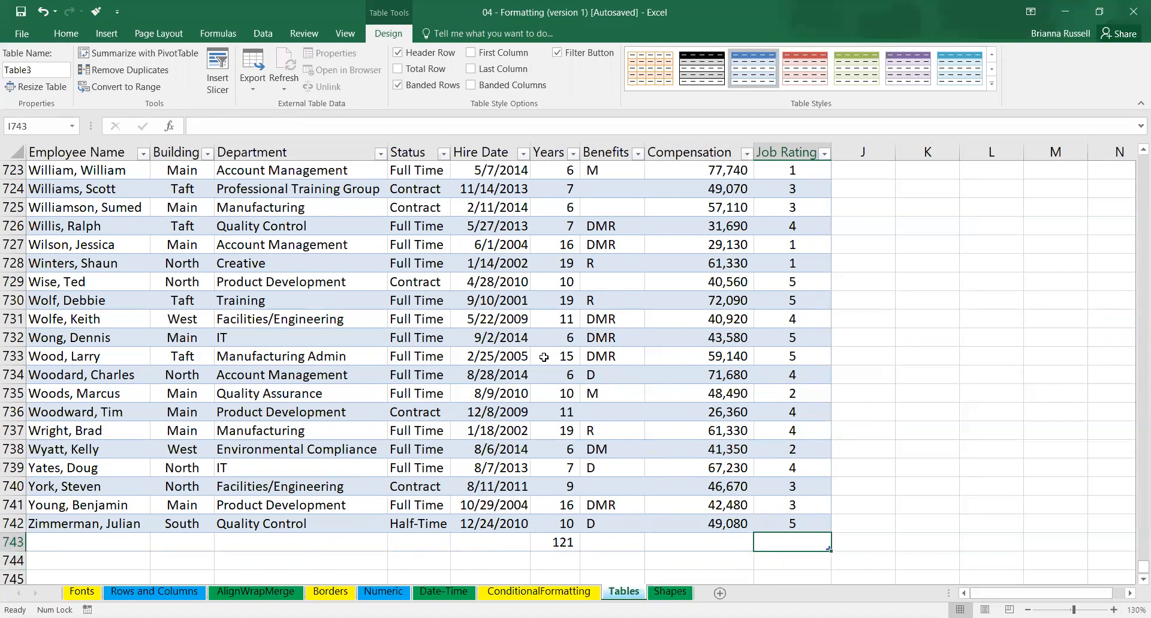
Check the Years formulas in the table's last rows and turn the total row back on.
{"action": "left_click", "coordinate": [567, 547]}
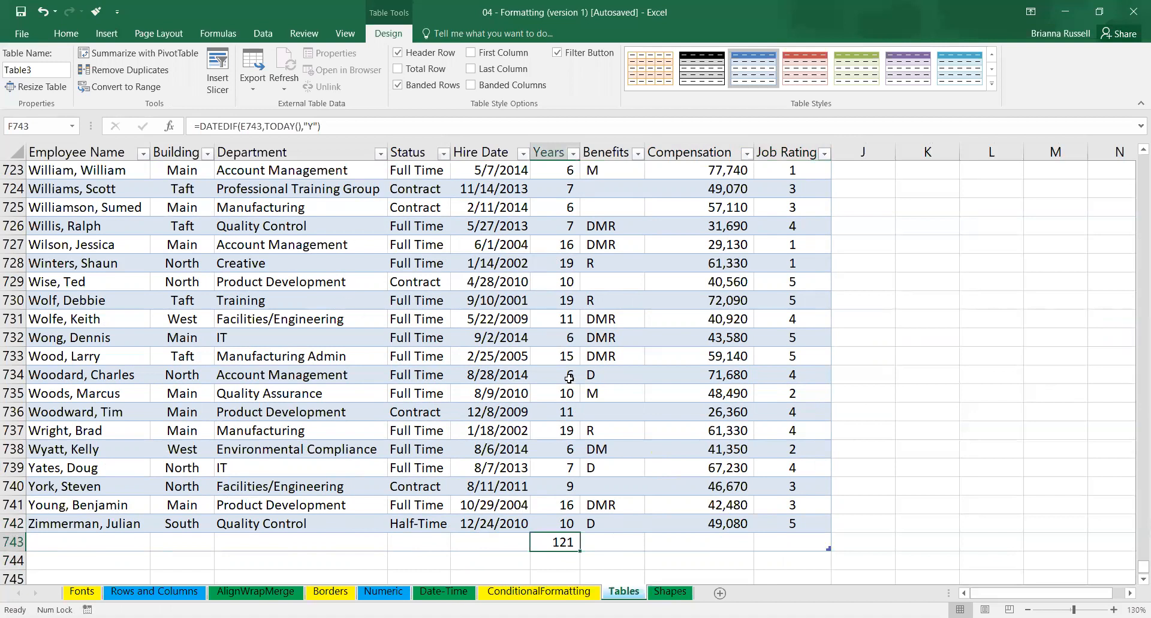
{"action": "left_click", "coordinate": [571, 524]}
{"action": "left_click", "coordinate": [571, 504]}
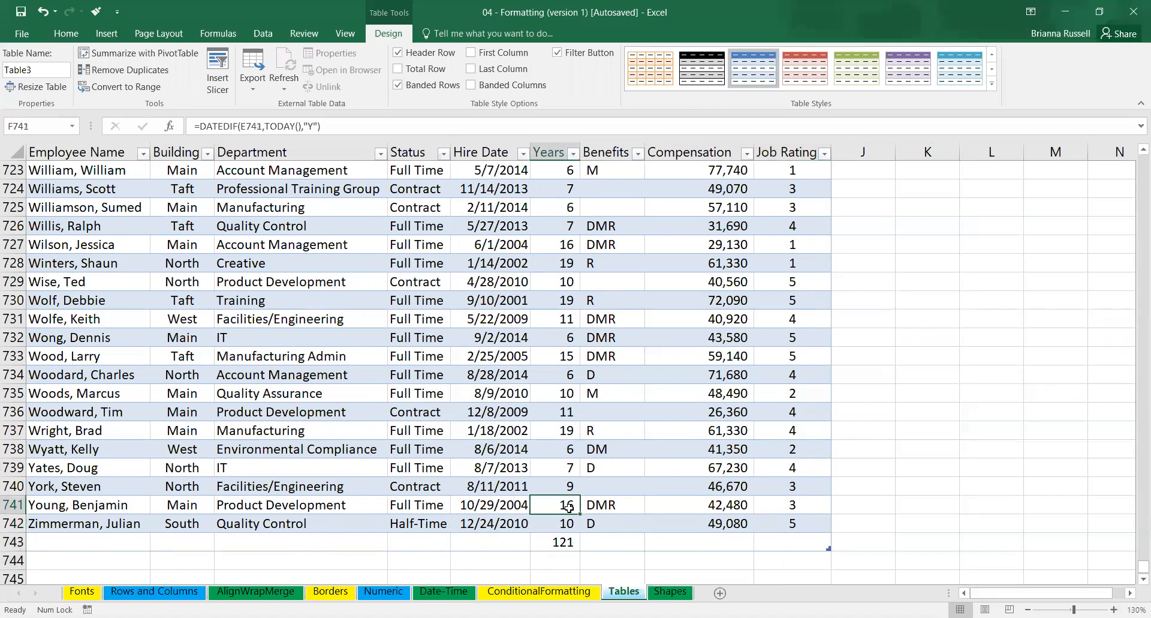
{"action": "left_click", "coordinate": [569, 483]}
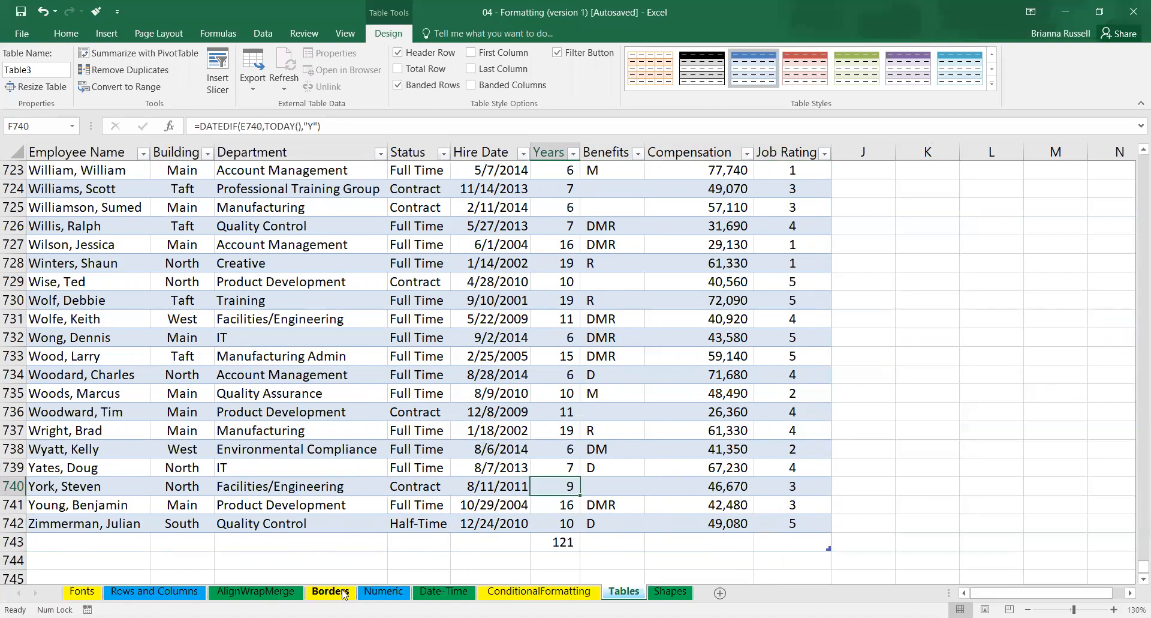
{"action": "left_click", "coordinate": [719, 559]}
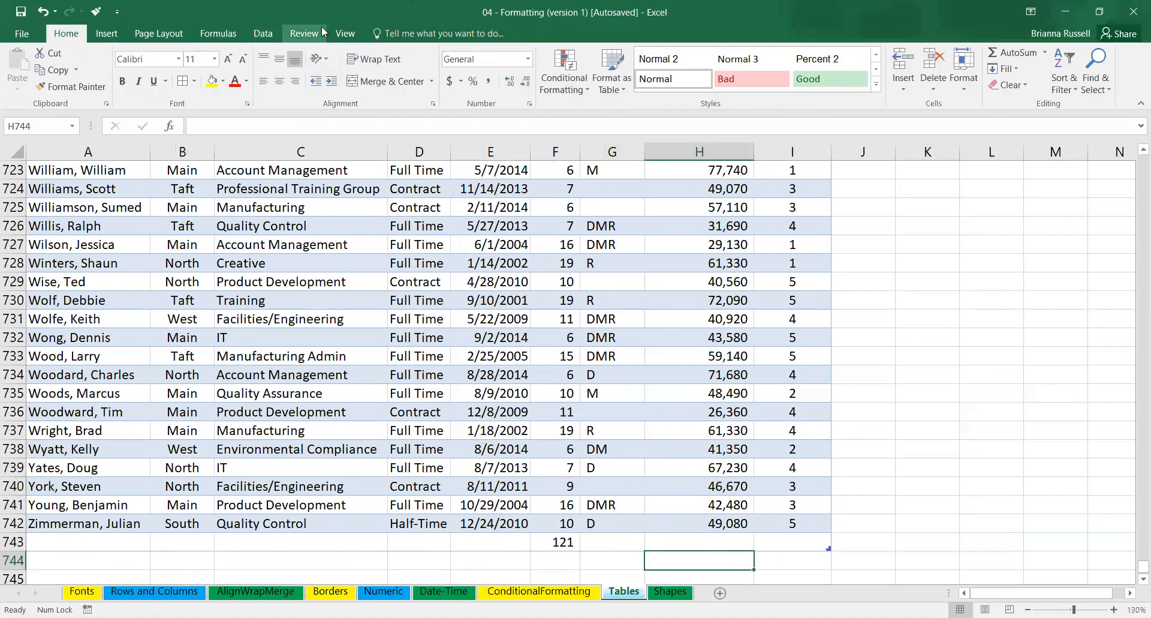
{"action": "left_click", "coordinate": [348, 283]}
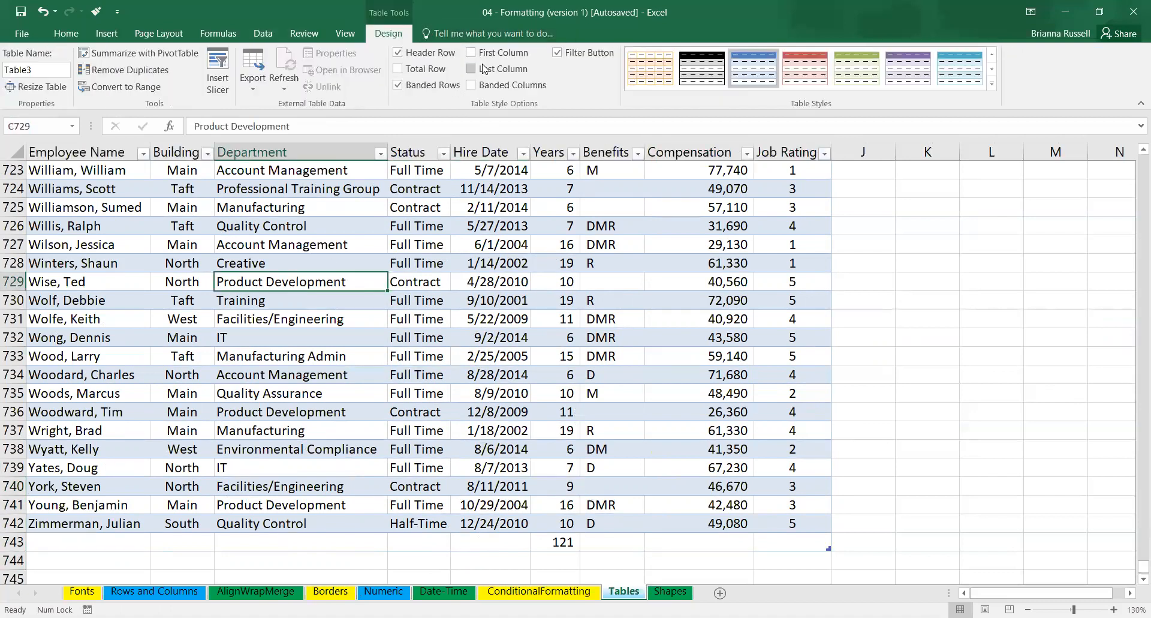
{"action": "left_click", "coordinate": [397, 68]}
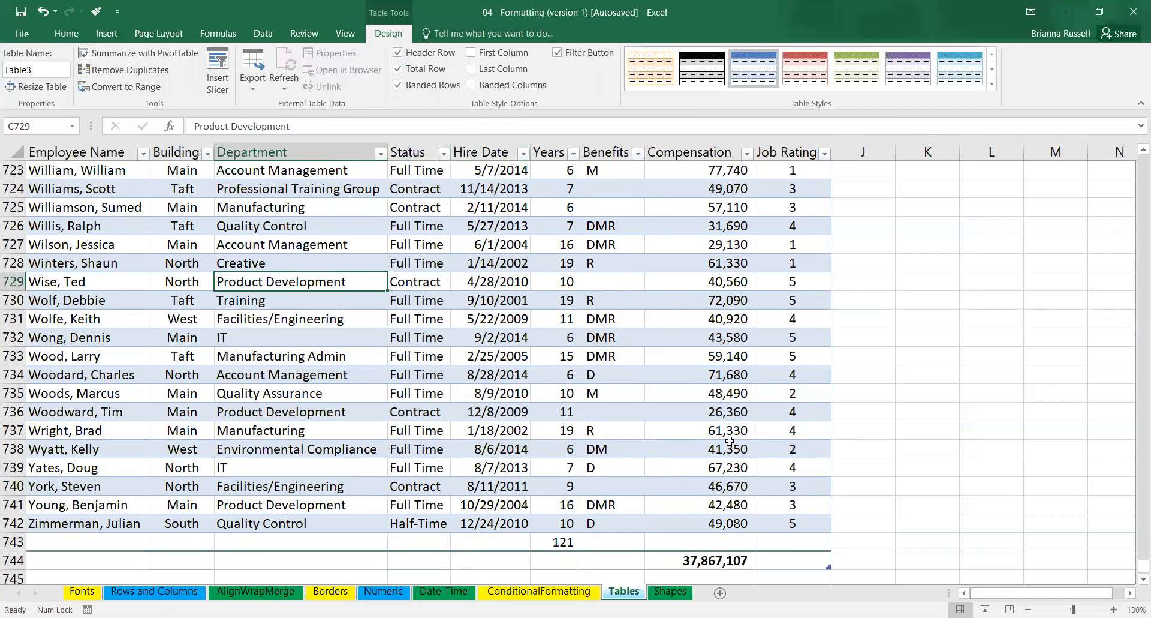
Enter a compensation of 50,000 in H743, in the new row above the total row.
{"action": "left_click", "coordinate": [733, 550]}
{"action": "left_click", "coordinate": [733, 543]}
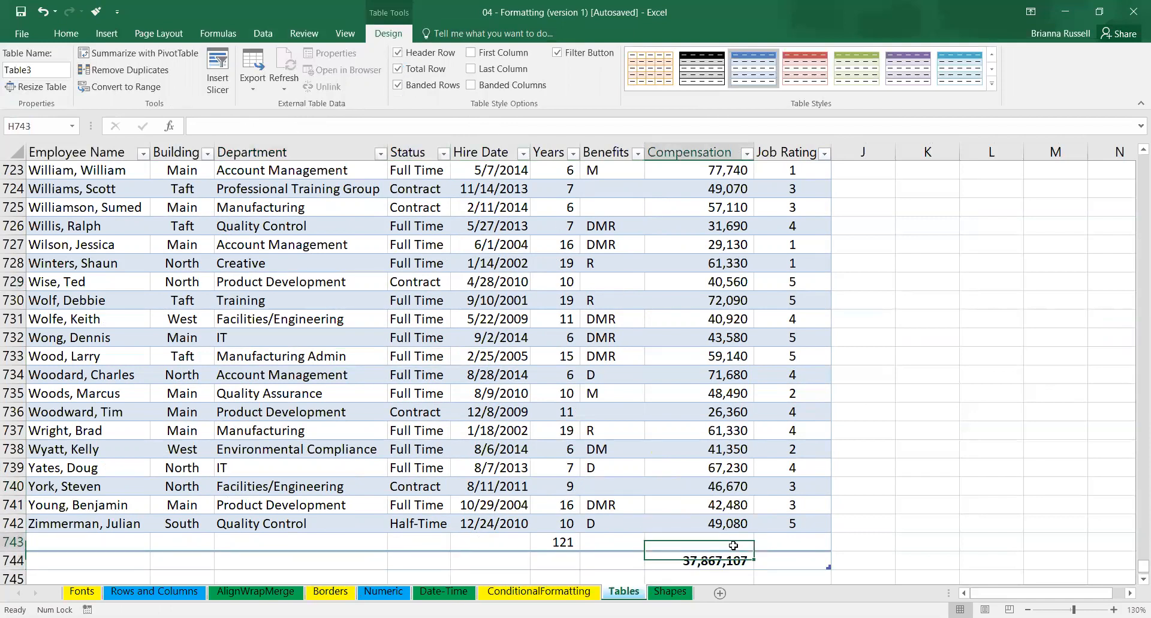
{"action": "double_click", "coordinate": [734, 546]}
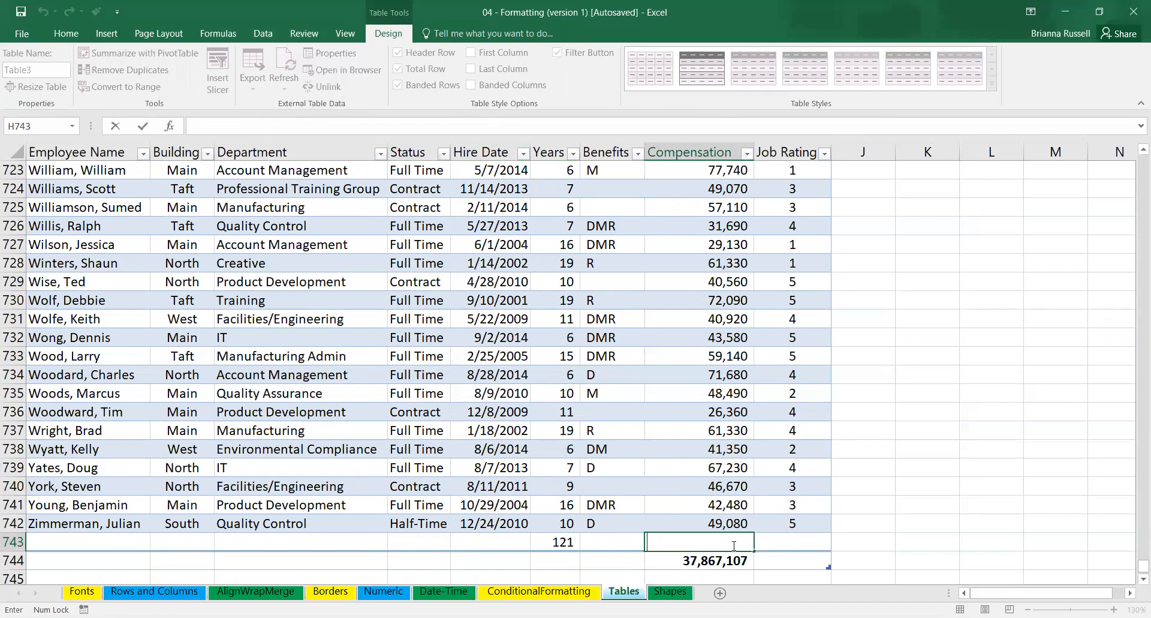
{"action": "type", "text": "50,000"}
{"action": "key", "text": "Return"}
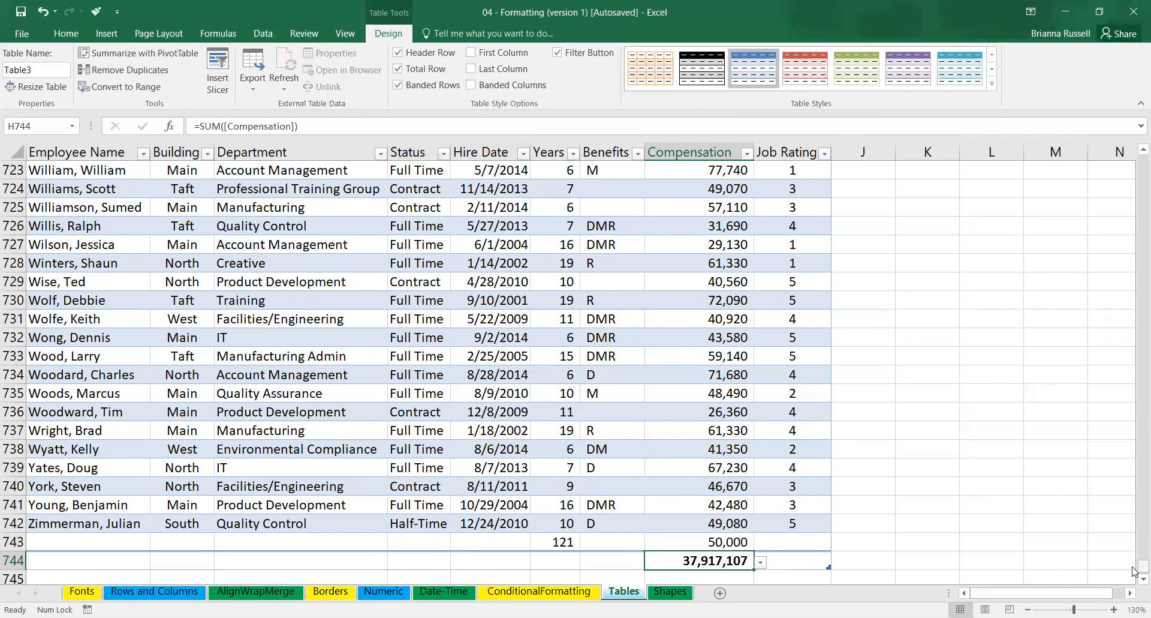
Filter the employee table's Building column to show only Main.
{"action": "left_click_drag", "start_coordinate": [1133, 571], "coordinate": [1134, 153]}
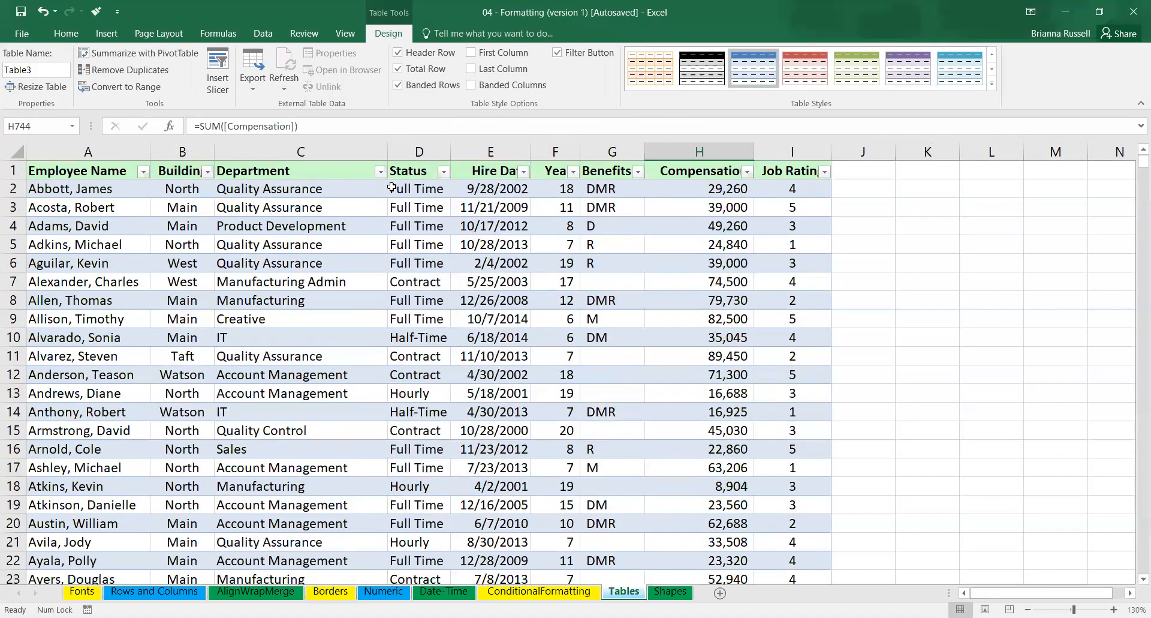
{"action": "left_click", "coordinate": [207, 172]}
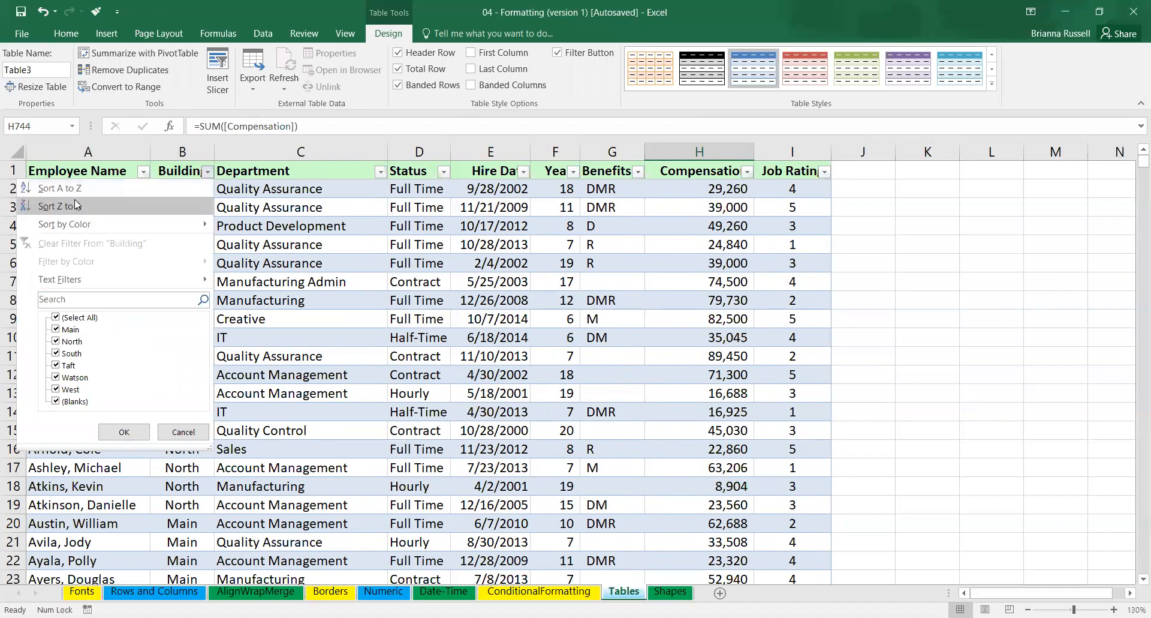
{"action": "left_click", "coordinate": [56, 317]}
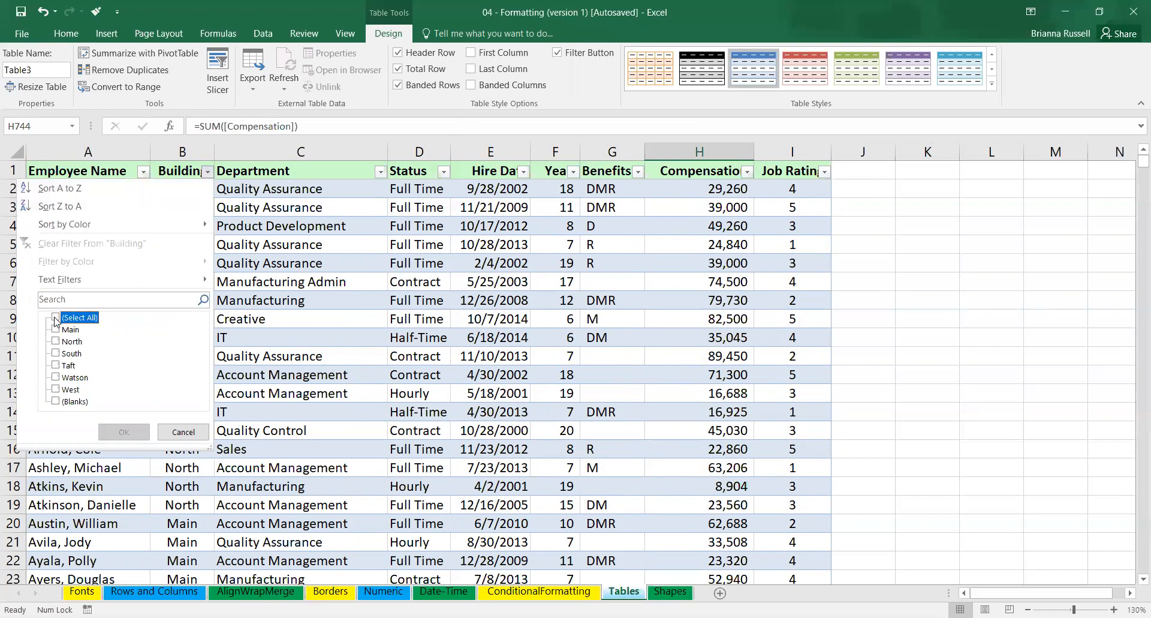
{"action": "left_click", "coordinate": [56, 329]}
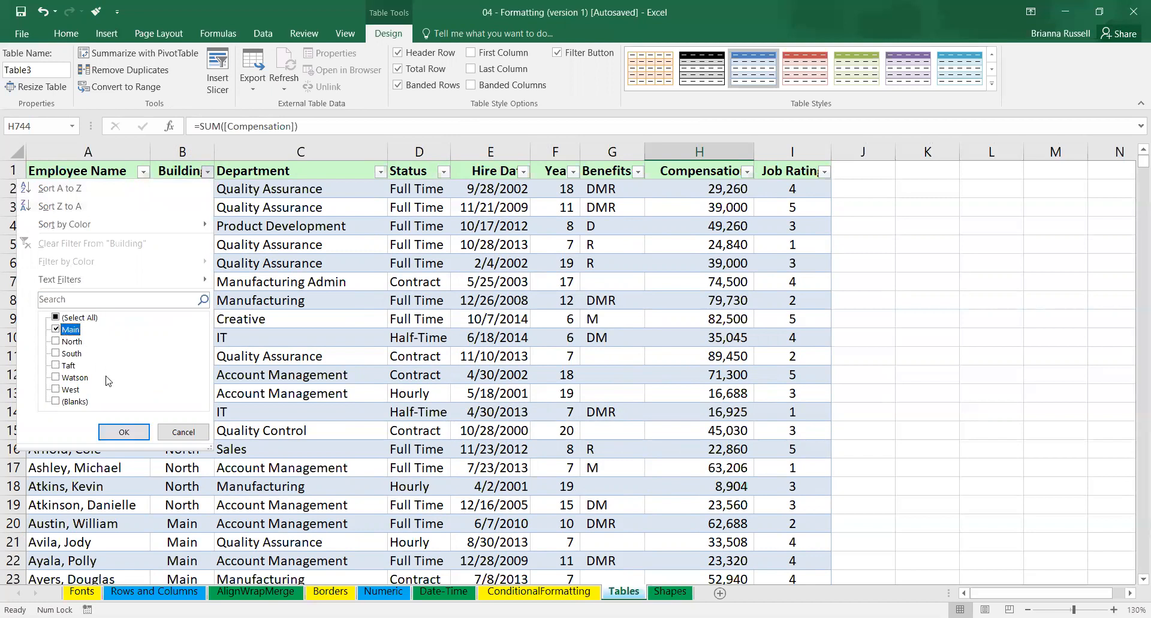
{"action": "left_click", "coordinate": [127, 438]}
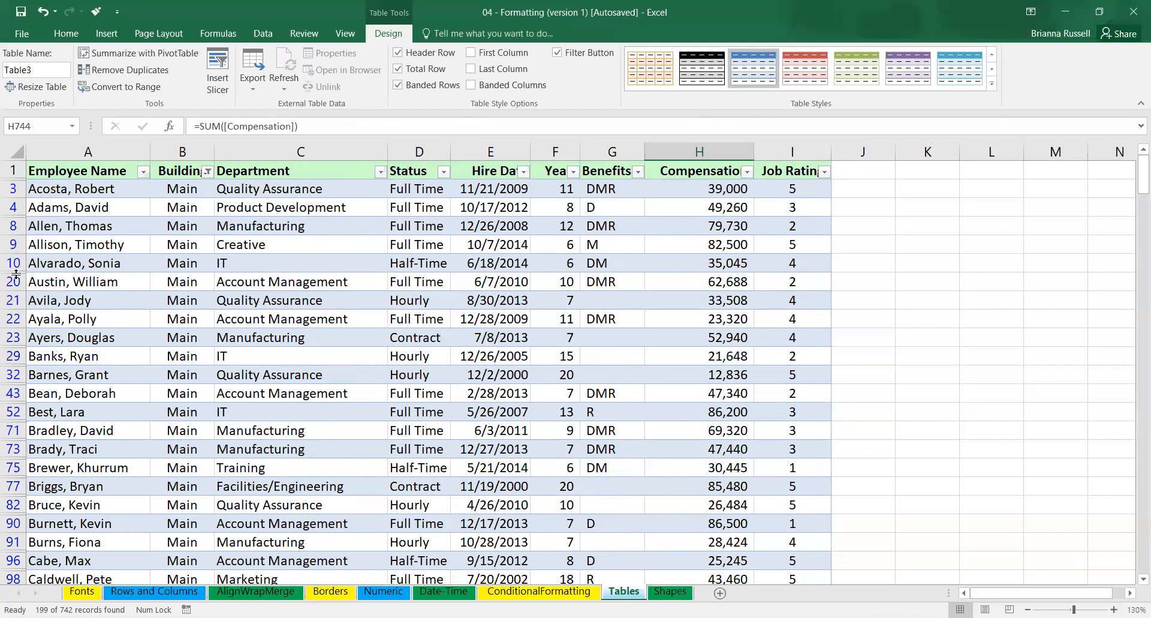
Reveal the filtered-out rows 19, 7, 6 and 5 by adjusting row boundaries in the filtered employee table.
{"action": "double_click", "coordinate": [16, 274]}
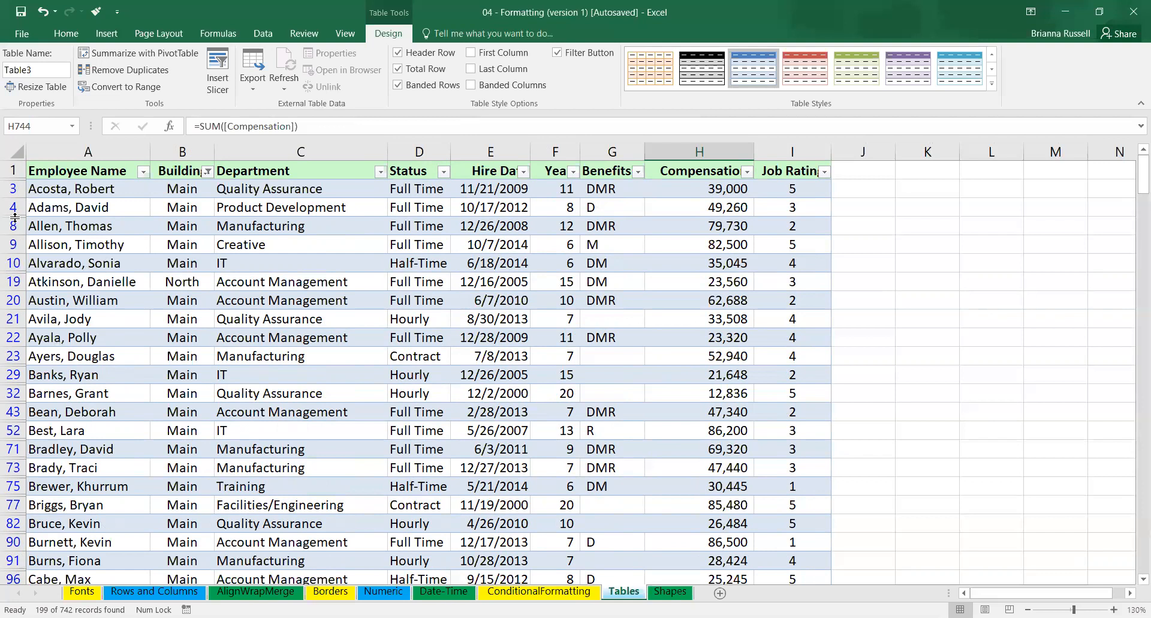
{"action": "left_click_drag", "start_coordinate": [15, 218], "coordinate": [18, 240]}
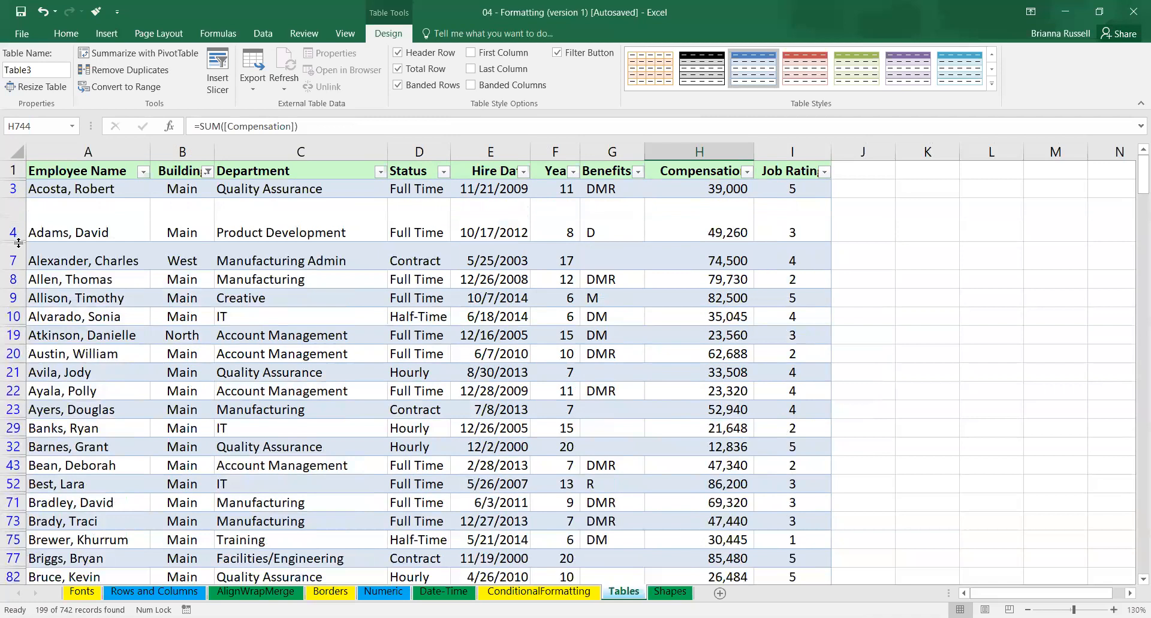
{"action": "double_click", "coordinate": [18, 243]}
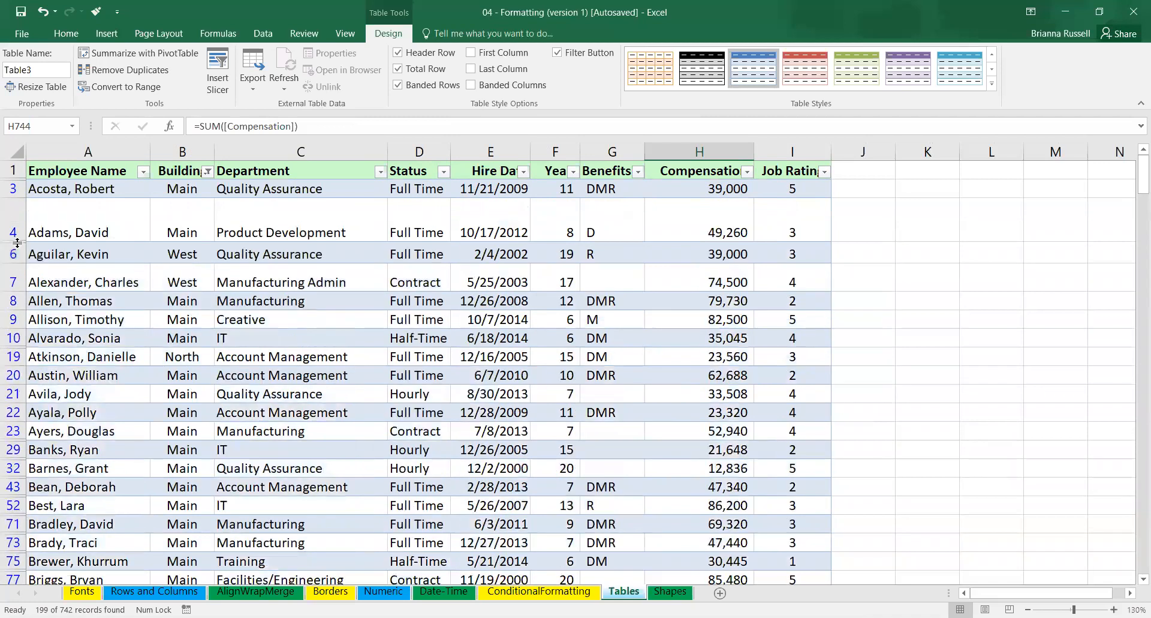
{"action": "double_click", "coordinate": [17, 242]}
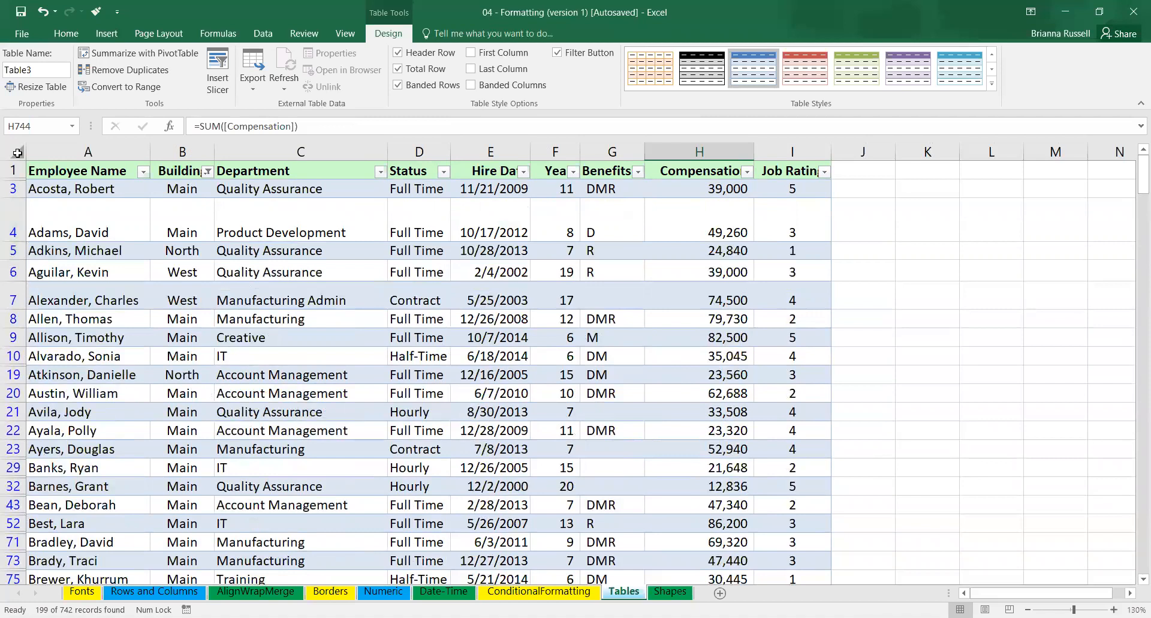
Try to bring back all hidden rows with the whole sheet selected, undo that change and deselect the sheet.
{"action": "right_click", "coordinate": [18, 153]}
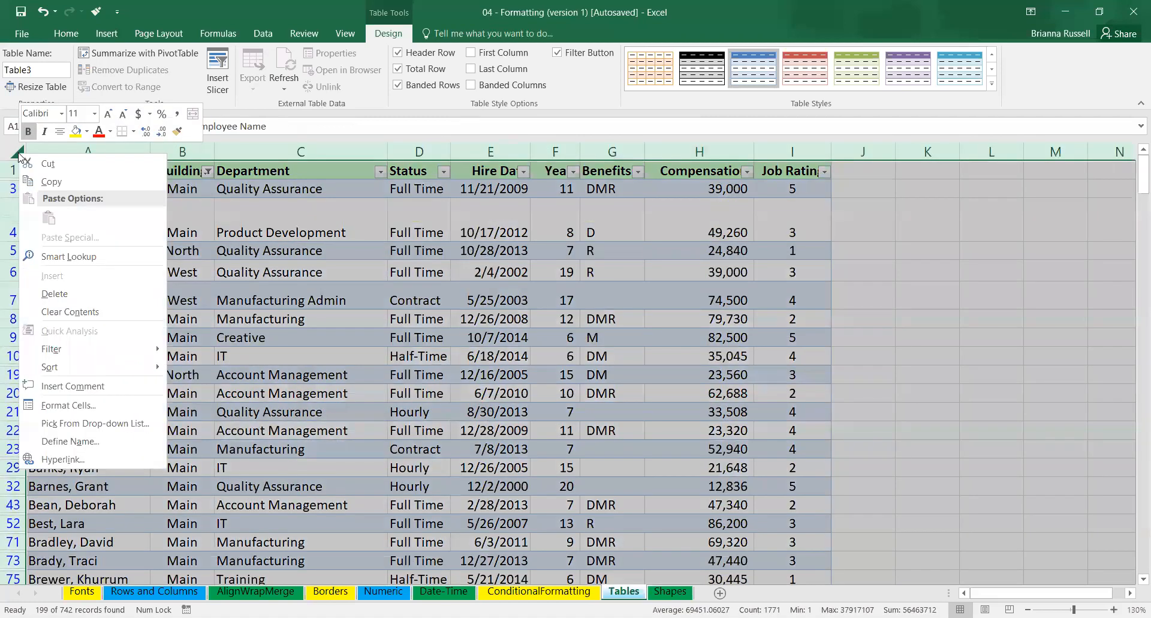
{"action": "left_click", "coordinate": [18, 153]}
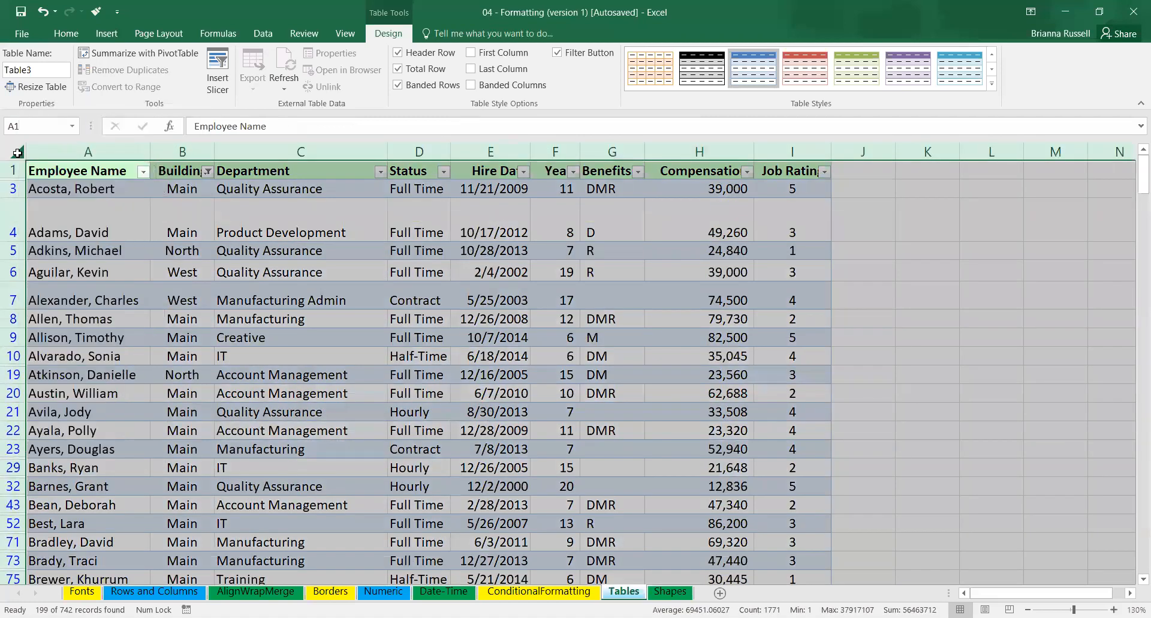
{"action": "right_click", "coordinate": [17, 152]}
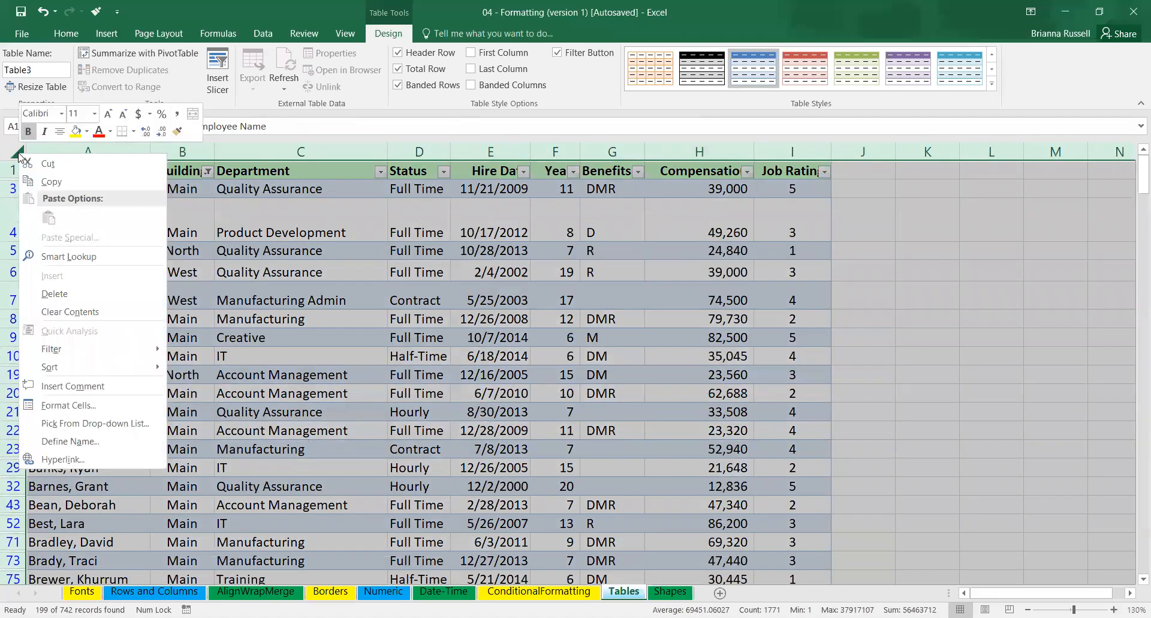
{"action": "left_click", "coordinate": [8, 412]}
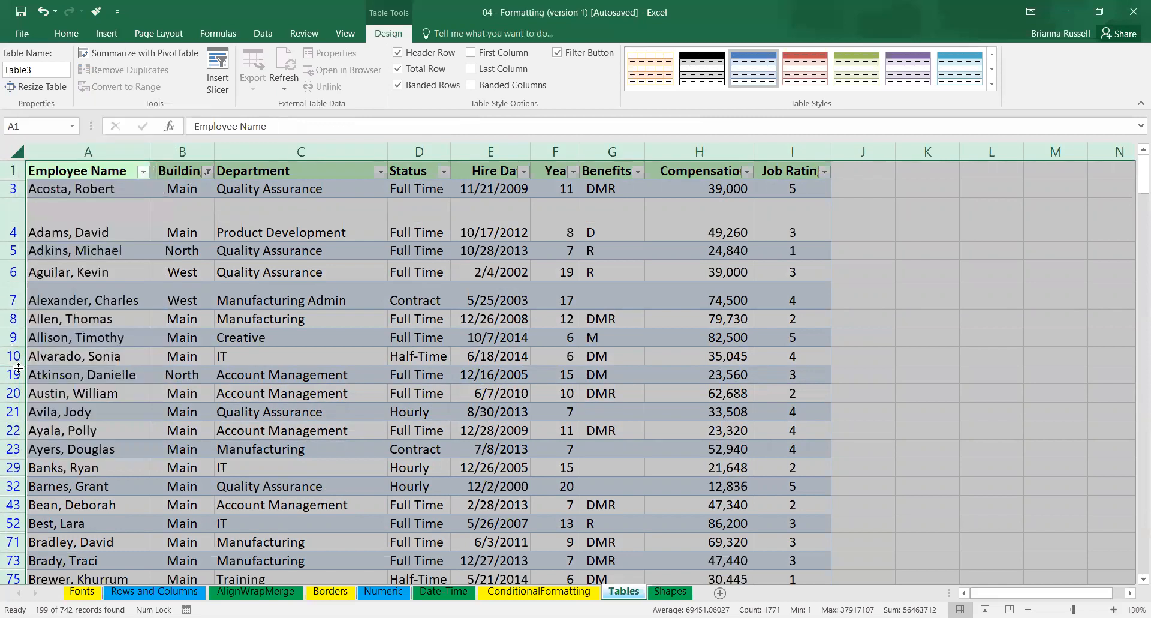
{"action": "scroll", "coordinate": [217, 246], "scroll_direction": "down", "scroll_amount": 20}
{"action": "scroll", "coordinate": [217, 245], "scroll_direction": "down", "scroll_amount": 20}
{"action": "scroll", "coordinate": [1137, 227], "scroll_direction": "down", "scroll_amount": 19}
{"action": "scroll", "coordinate": [396, 313], "scroll_direction": "down", "scroll_amount": 15}
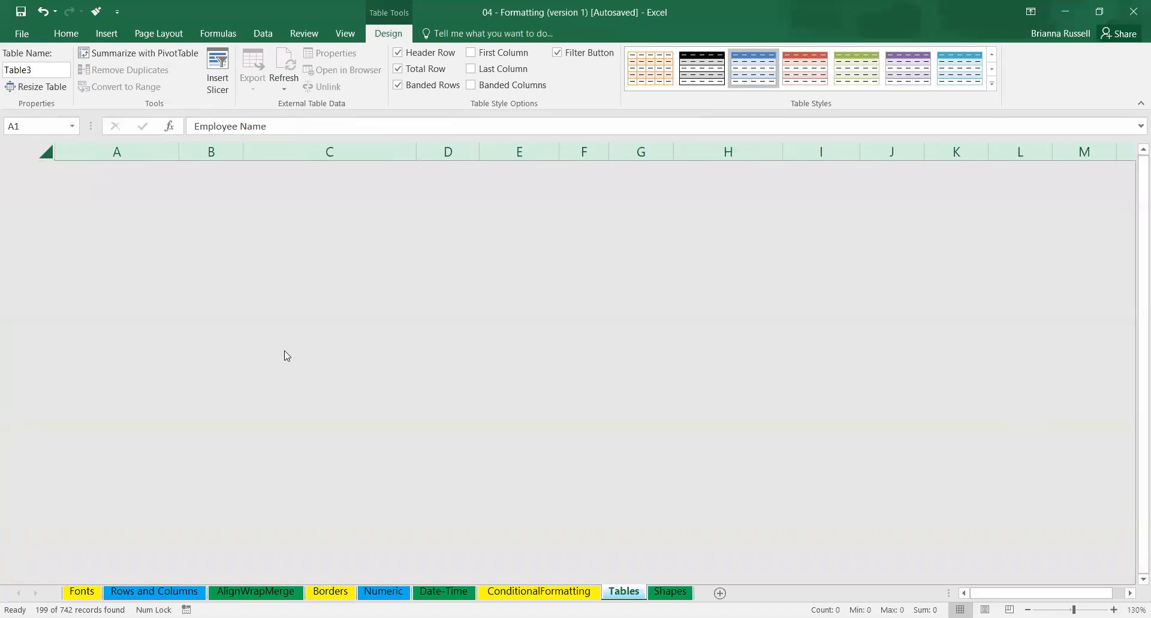
{"action": "left_click", "coordinate": [42, 11]}
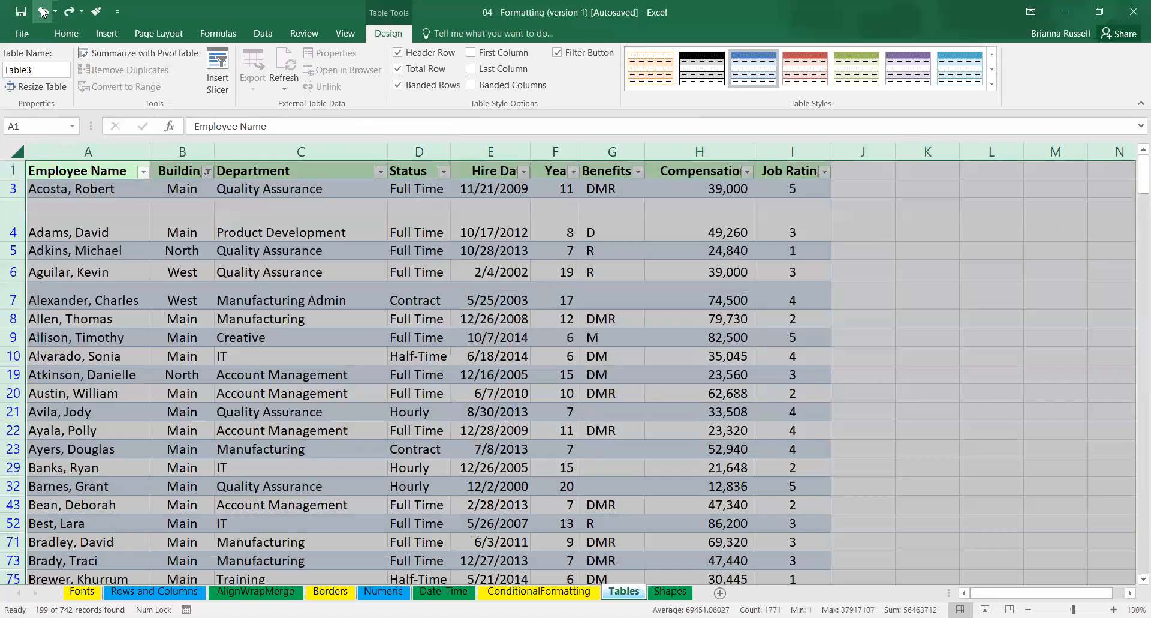
{"action": "left_click", "coordinate": [891, 258]}
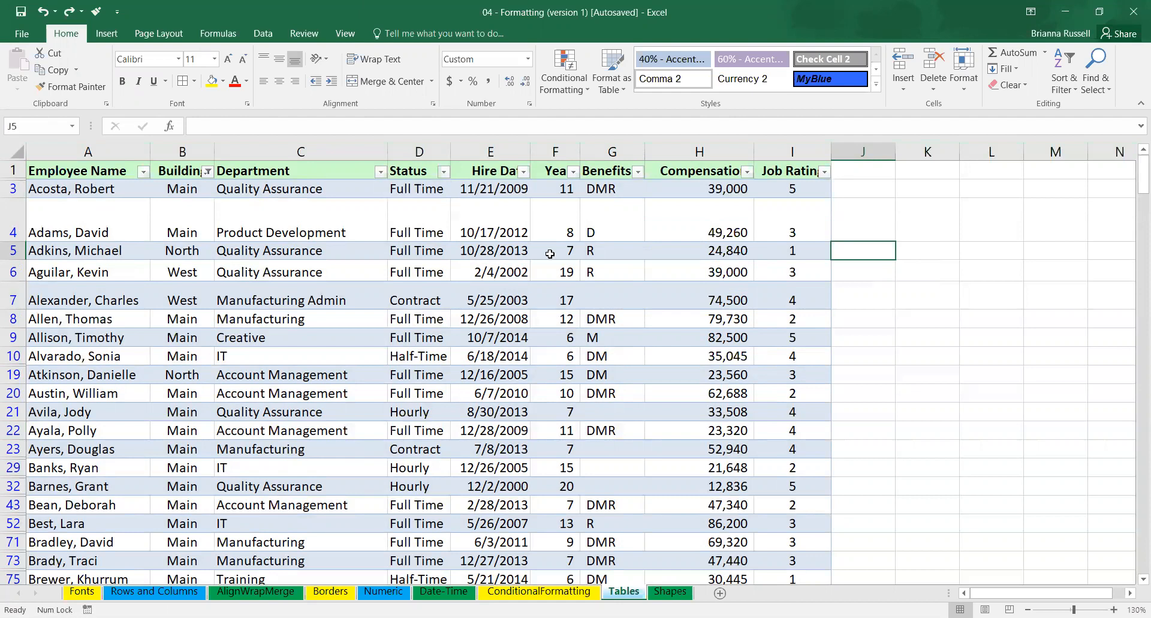
Select all values in the Building column's filter so the employee table shows every building.
{"action": "left_click", "coordinate": [206, 171]}
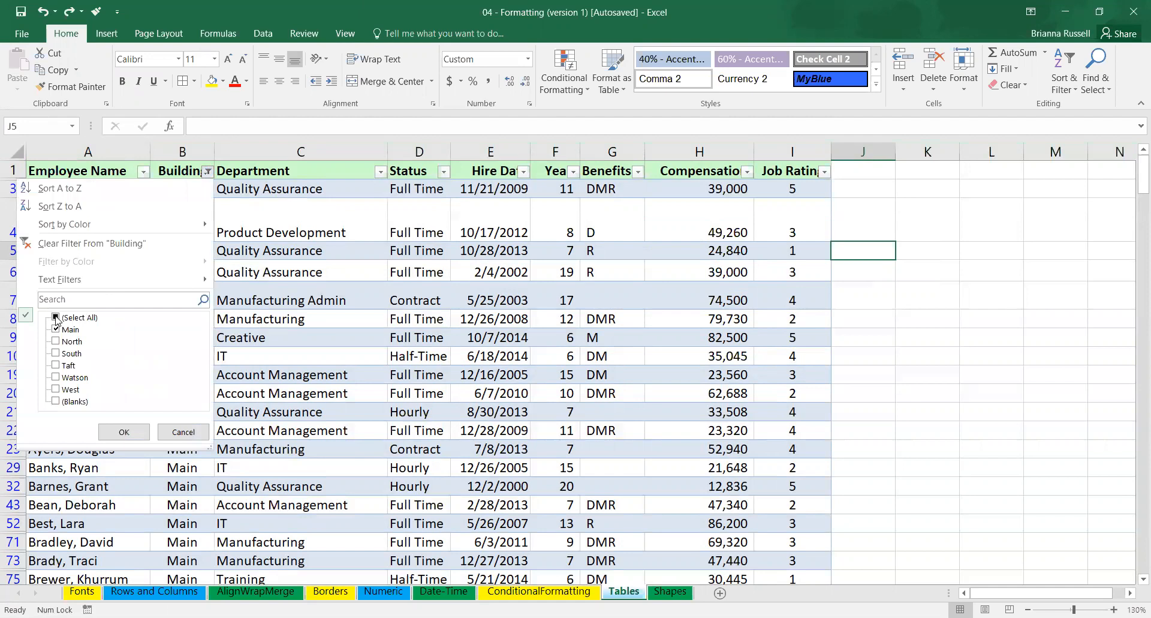
{"action": "left_click", "coordinate": [56, 317]}
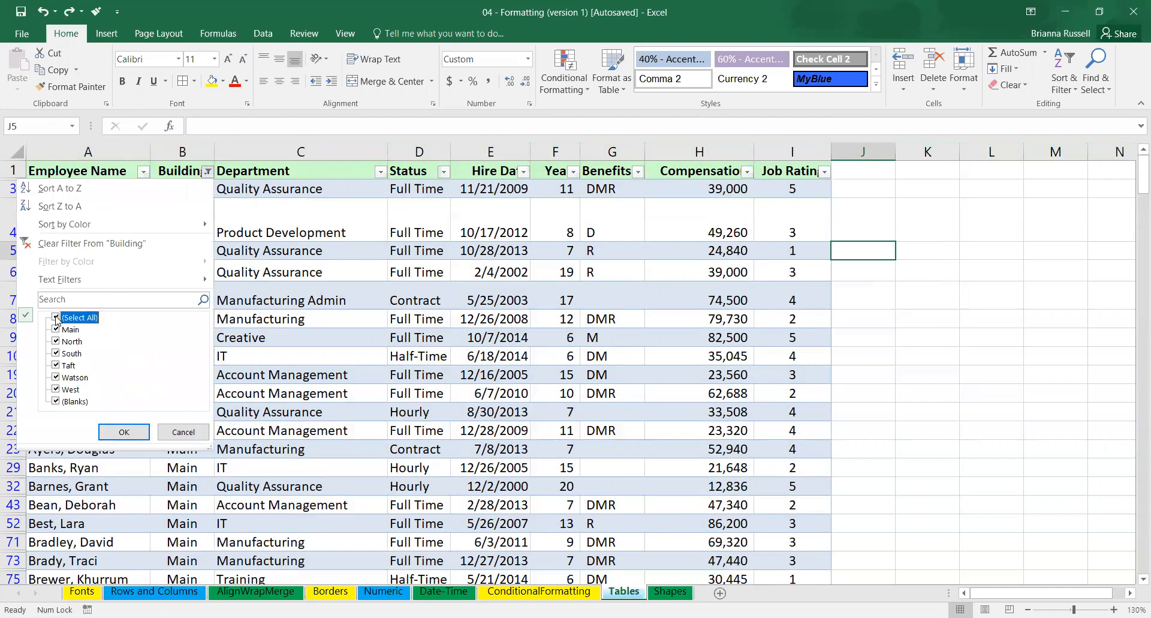
{"action": "left_click", "coordinate": [126, 432]}
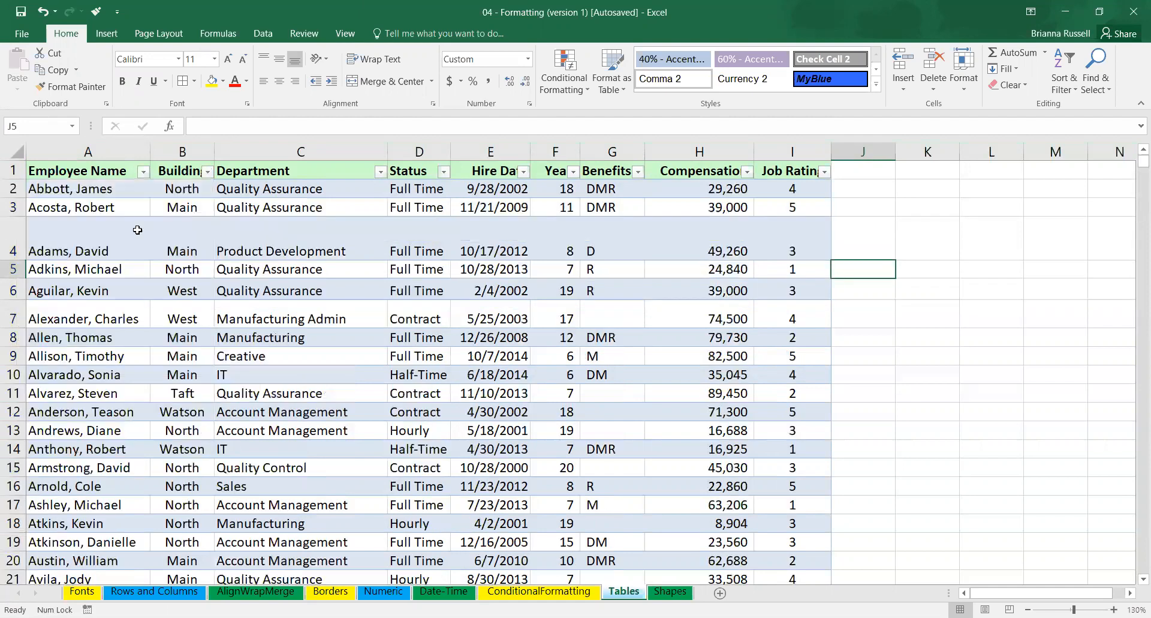
Autofit the height of all rows on the sheet.
{"action": "left_click", "coordinate": [11, 170]}
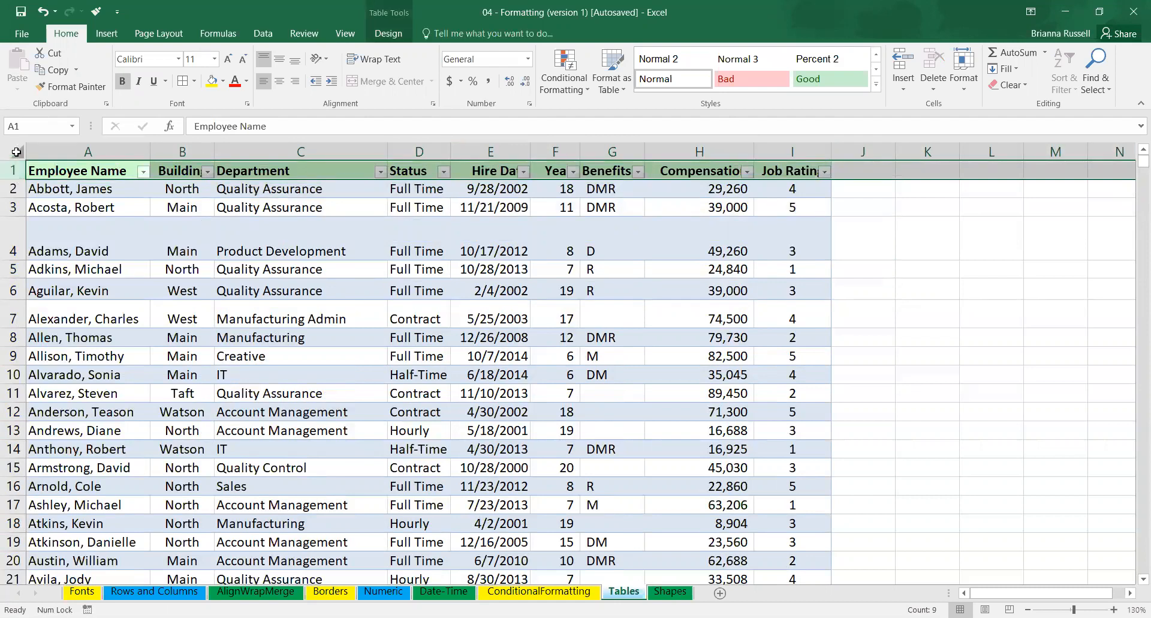
{"action": "left_click", "coordinate": [12, 151]}
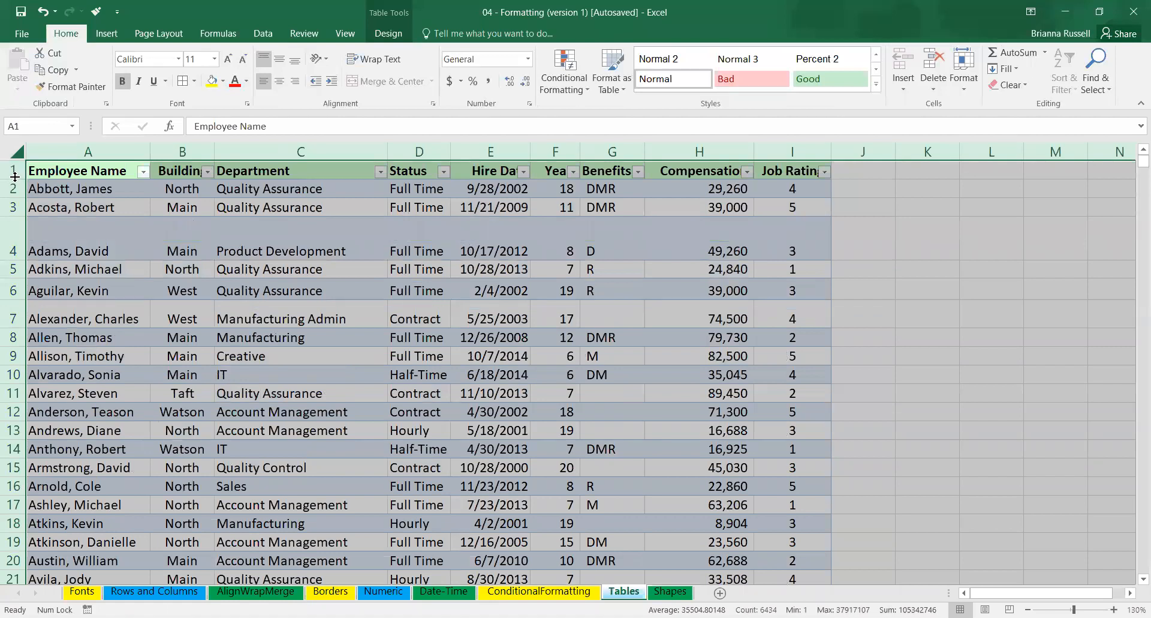
{"action": "double_click", "coordinate": [15, 176]}
Insert slicers for the employee table's Building and Department columns.
{"action": "left_click", "coordinate": [43, 175]}
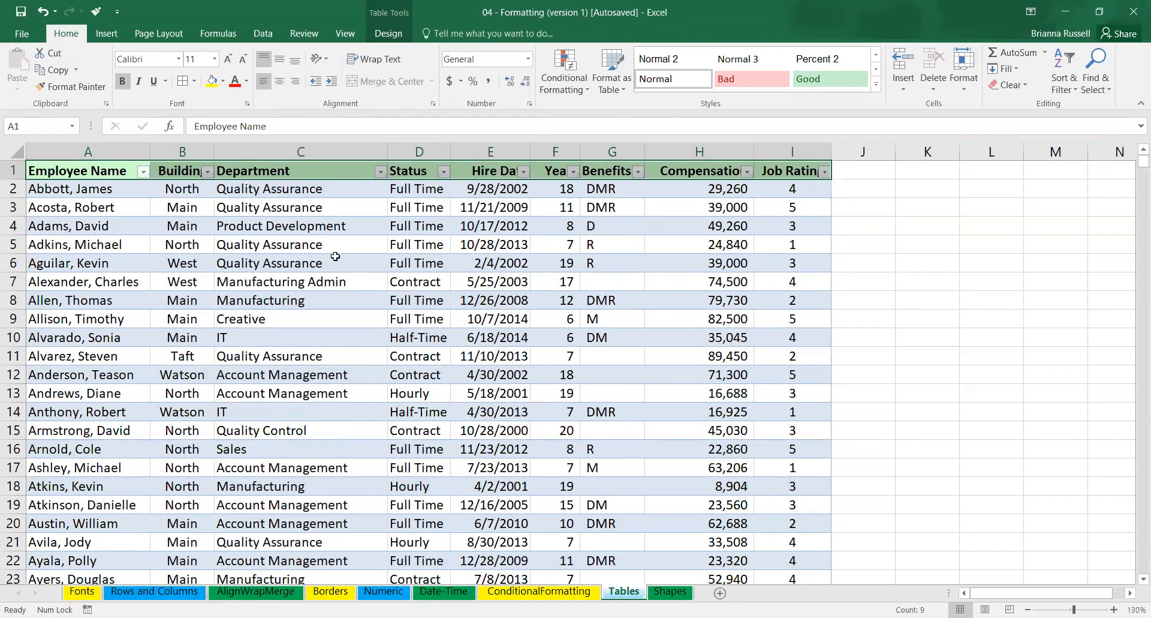
{"action": "left_click", "coordinate": [108, 34]}
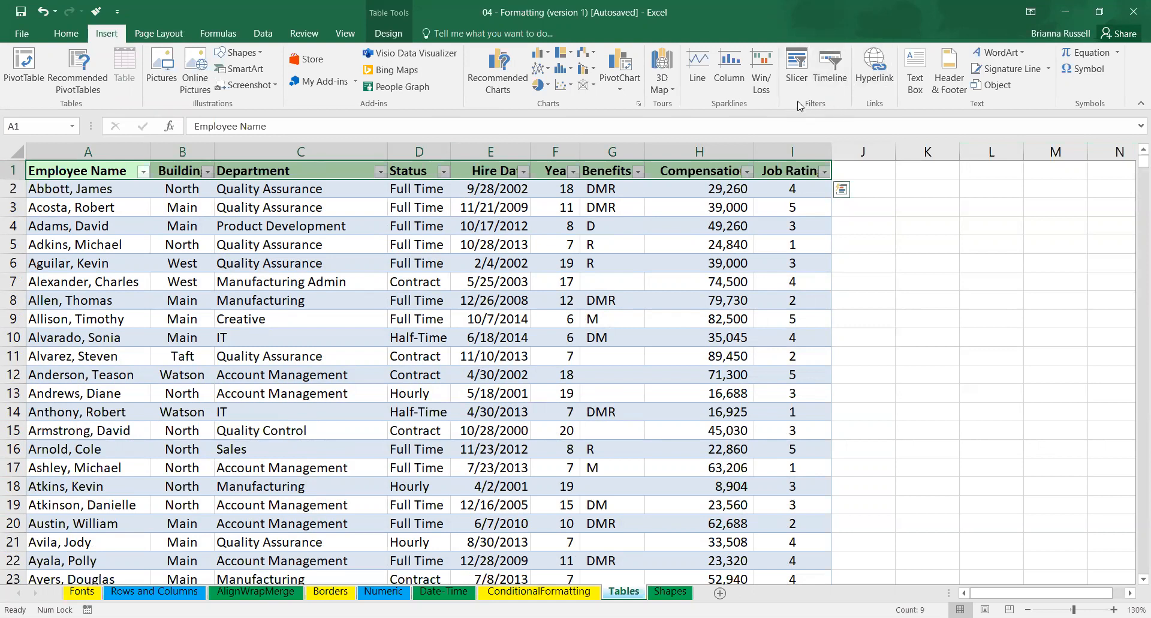
{"action": "left_click", "coordinate": [800, 69]}
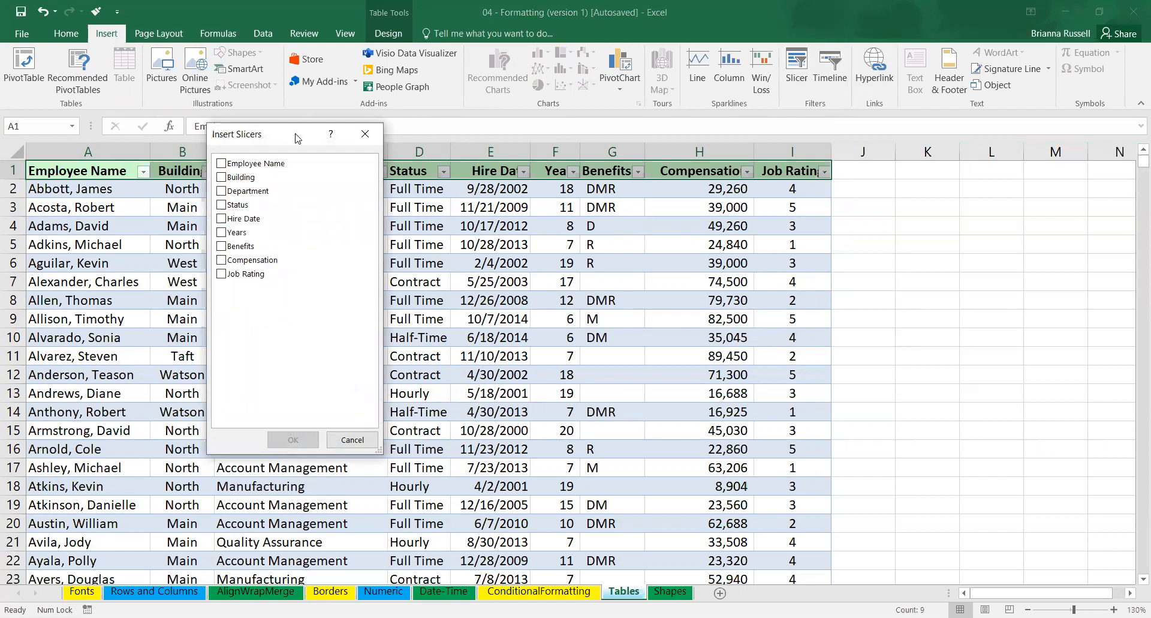
{"action": "left_click_drag", "start_coordinate": [298, 138], "coordinate": [419, 214]}
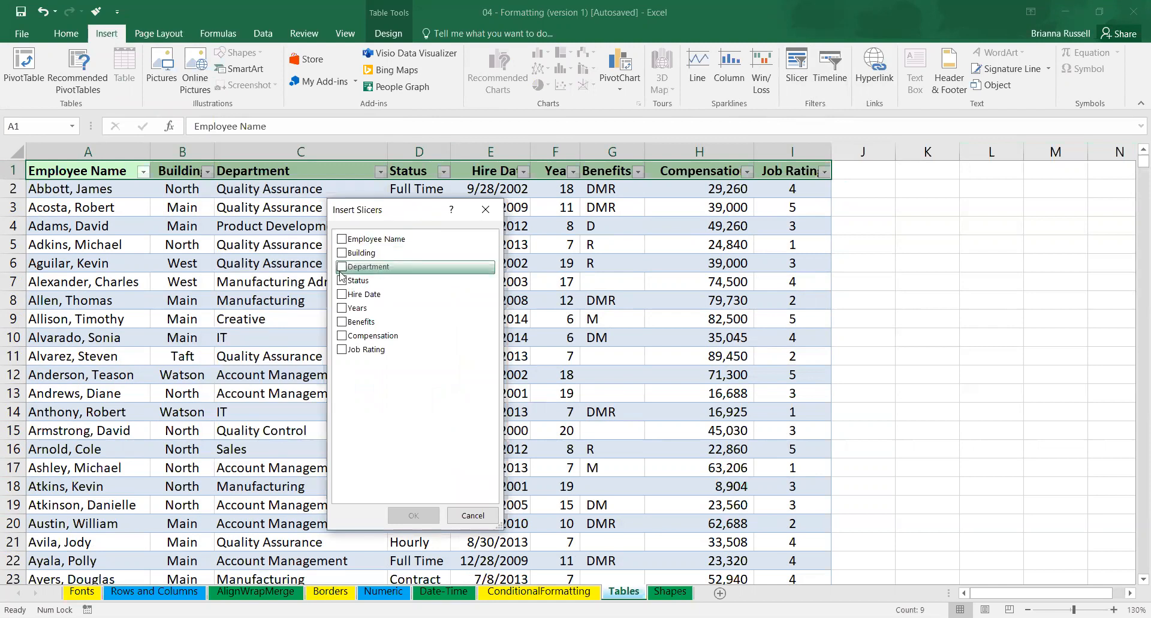
{"action": "left_click", "coordinate": [342, 253]}
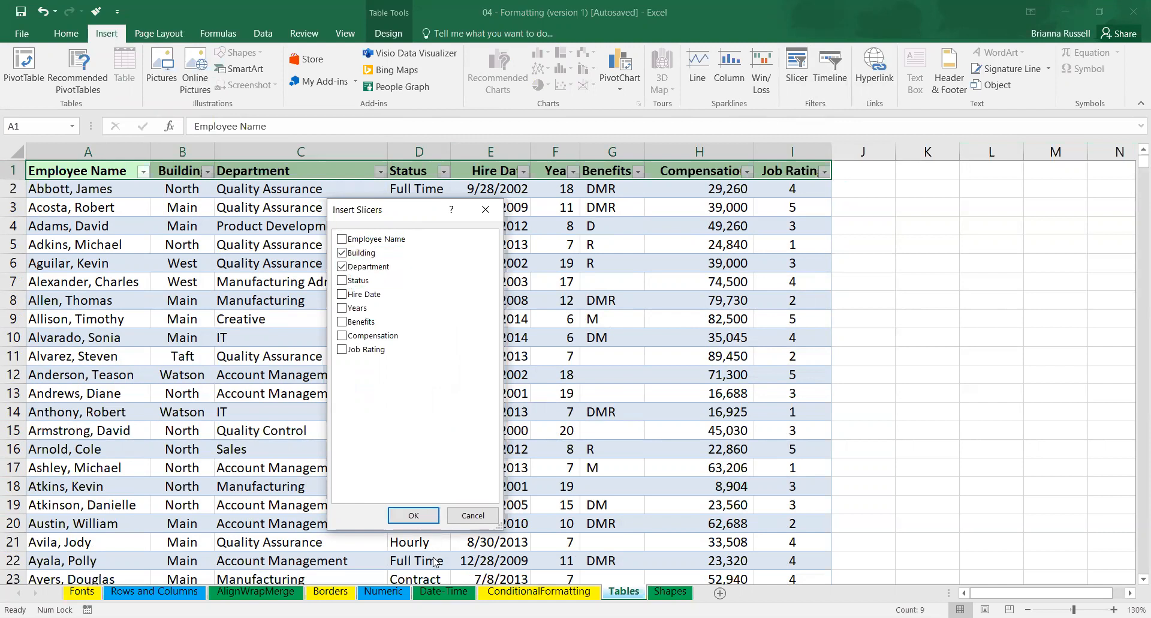
{"action": "left_click", "coordinate": [424, 517]}
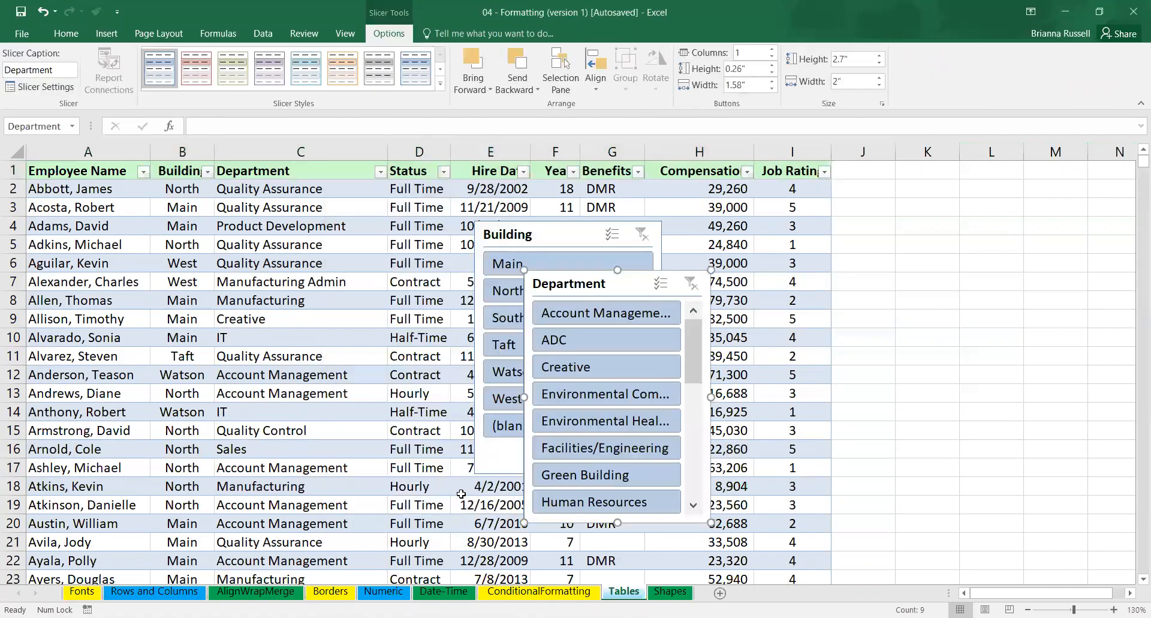
Place the Department slicer over the table's last columns, enlarge it to about 3.03" high by 3.56" wide, and move the Building slicer beside the table.
{"action": "left_click_drag", "start_coordinate": [619, 284], "coordinate": [952, 192]}
{"action": "left_click_drag", "start_coordinate": [569, 238], "coordinate": [955, 379]}
{"action": "left_click_drag", "start_coordinate": [1041, 334], "coordinate": [1035, 321]}
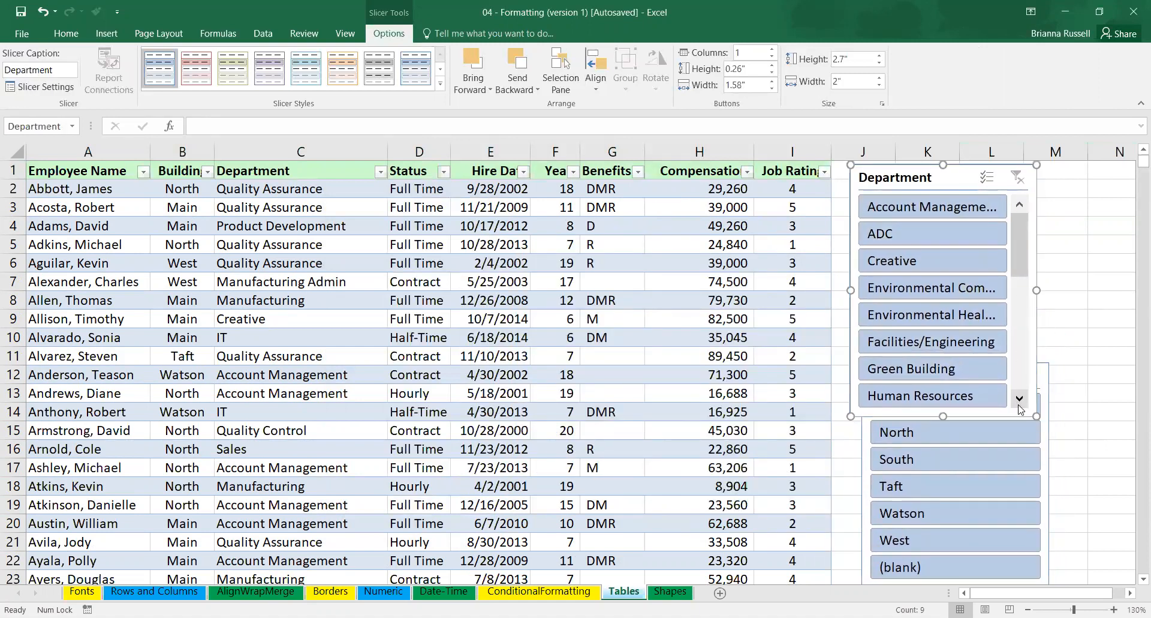
{"action": "left_click_drag", "start_coordinate": [1037, 415], "coordinate": [1076, 391]}
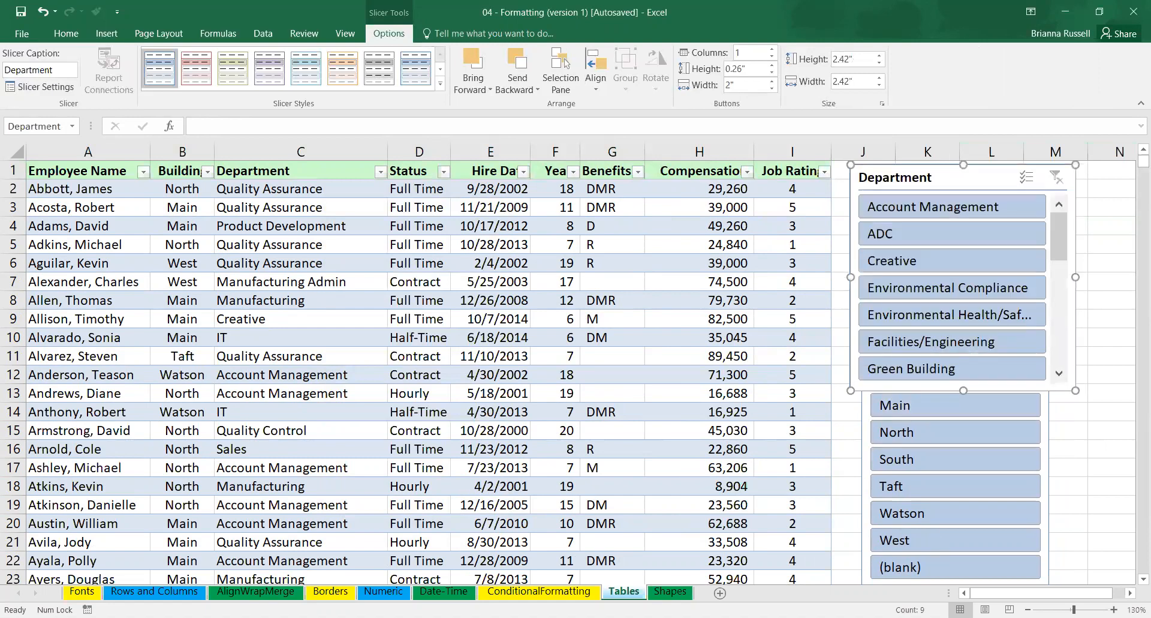
{"action": "scroll", "coordinate": [874, 458], "scroll_direction": "down", "scroll_amount": 2}
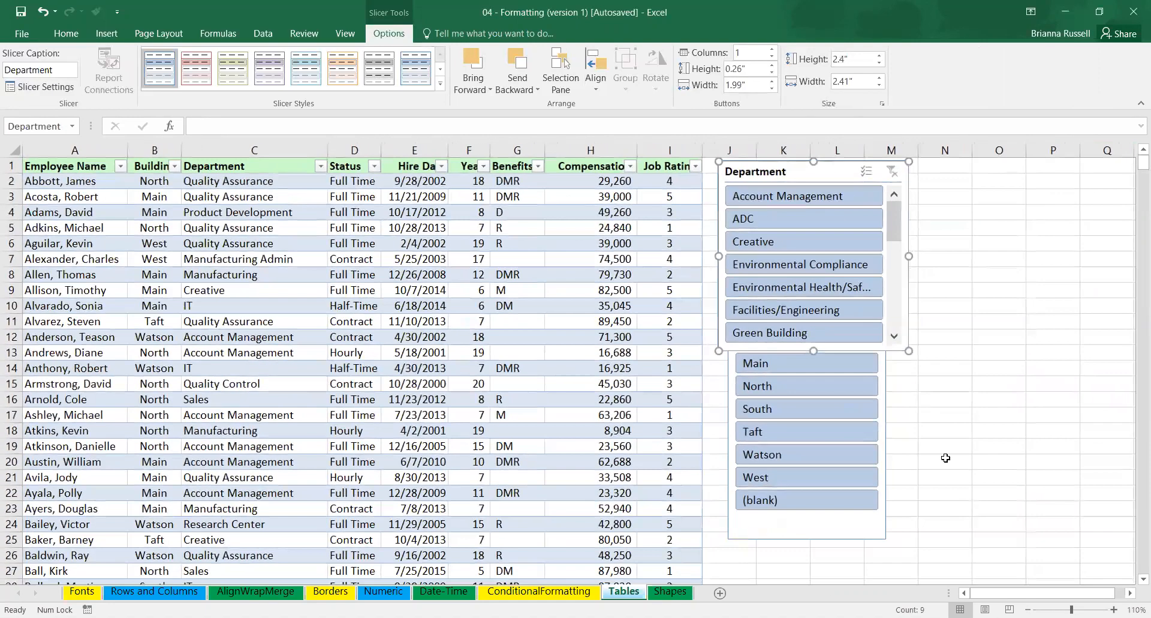
{"action": "left_click_drag", "start_coordinate": [809, 176], "coordinate": [515, 173]}
{"action": "left_click_drag", "start_coordinate": [615, 347], "coordinate": [706, 397]}
{"action": "left_click_drag", "start_coordinate": [799, 339], "coordinate": [834, 324]}
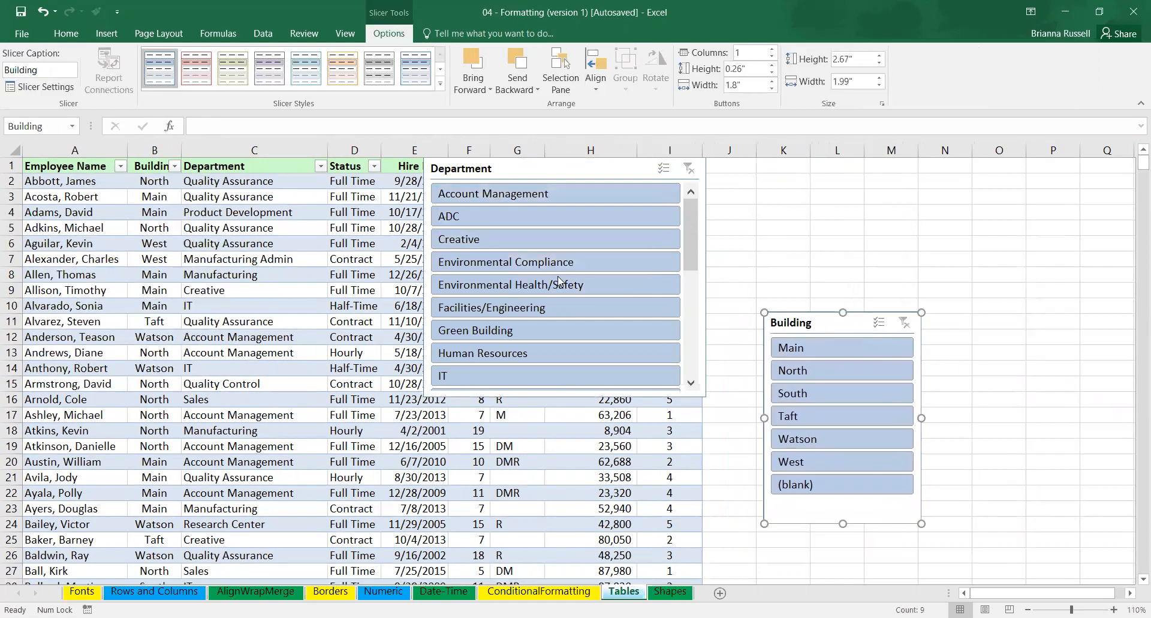
{"action": "left_click_drag", "start_coordinate": [693, 267], "coordinate": [668, 243]}
Review the Department slicer's available commands and its Slicer Settings without changing them.
{"action": "left_click", "coordinate": [561, 174]}
{"action": "right_click", "coordinate": [562, 176]}
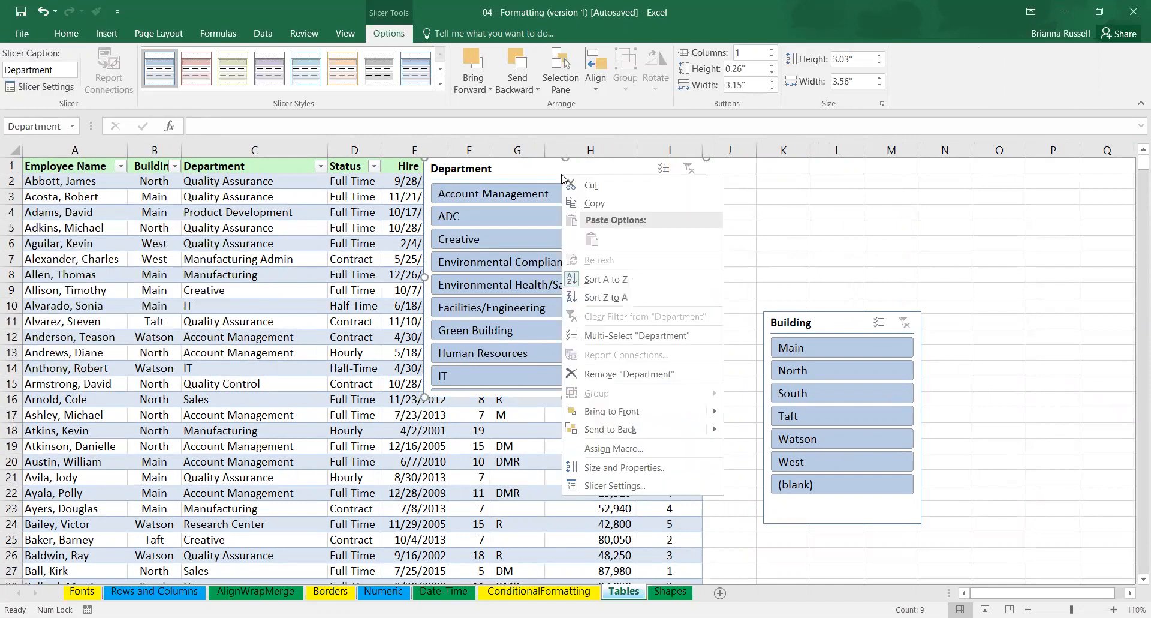
{"action": "left_click", "coordinate": [683, 165]}
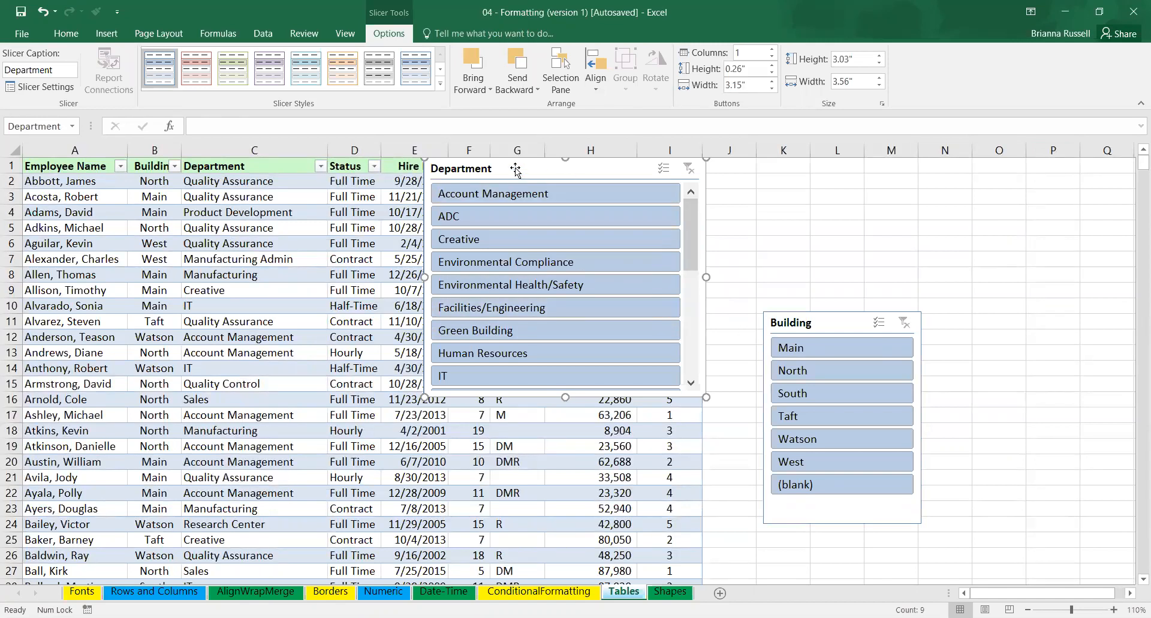
{"action": "left_click", "coordinate": [59, 90]}
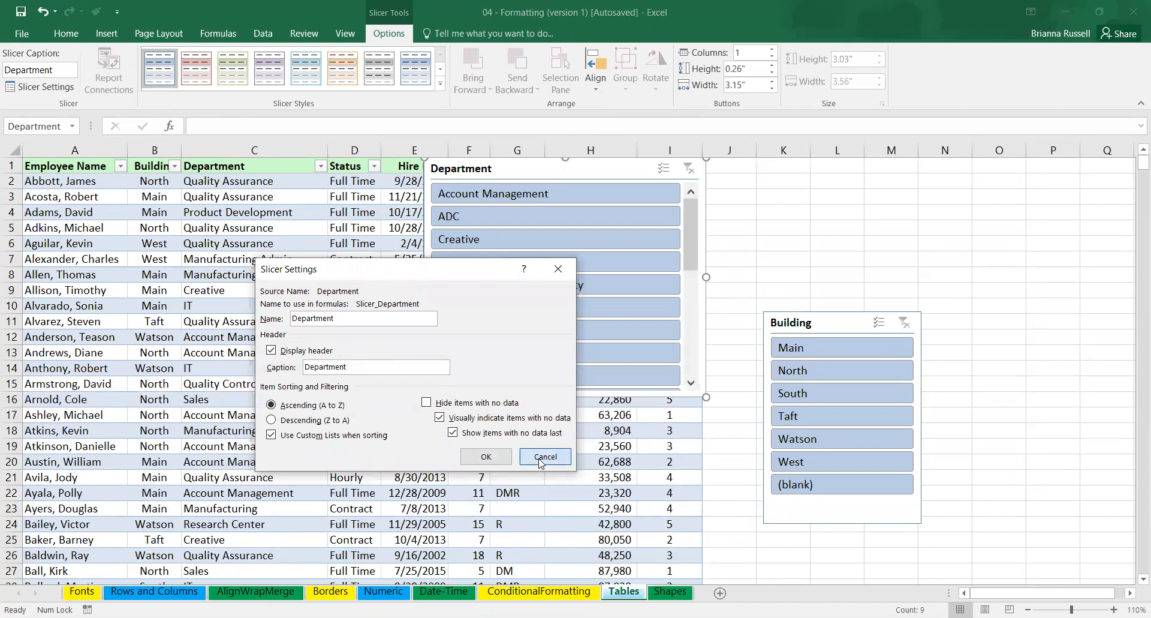
{"action": "left_click", "coordinate": [545, 457]}
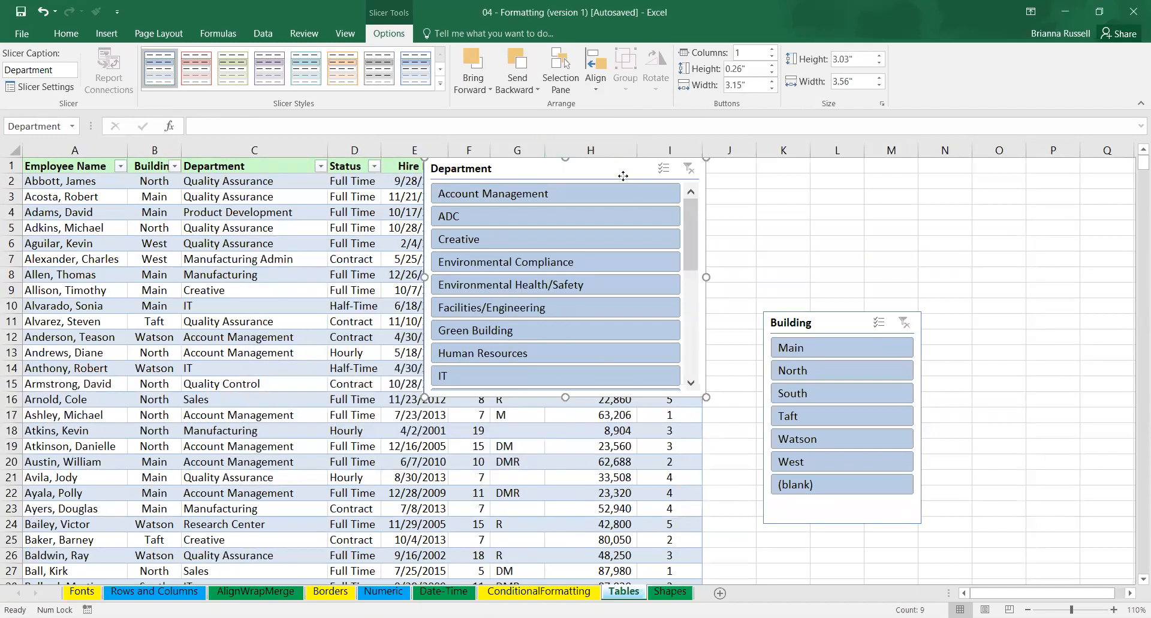
{"action": "right_click", "coordinate": [623, 176]}
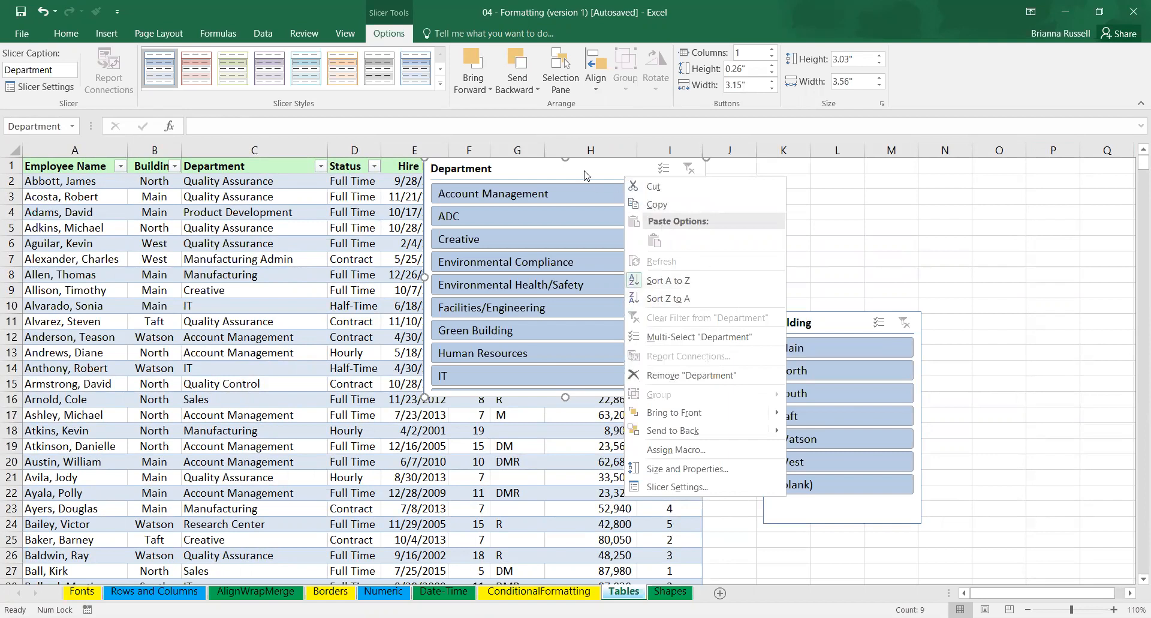
{"action": "left_click", "coordinate": [645, 175]}
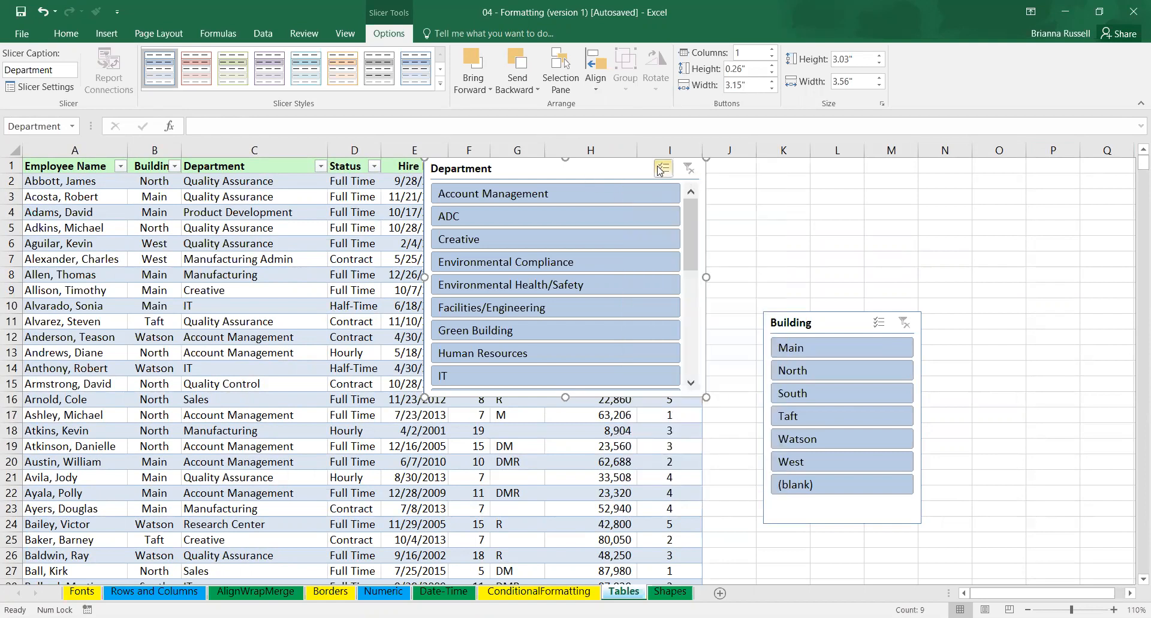
Enable multi-select on the Department slicer and deselect IT and Human Resources.
{"action": "left_click", "coordinate": [664, 170]}
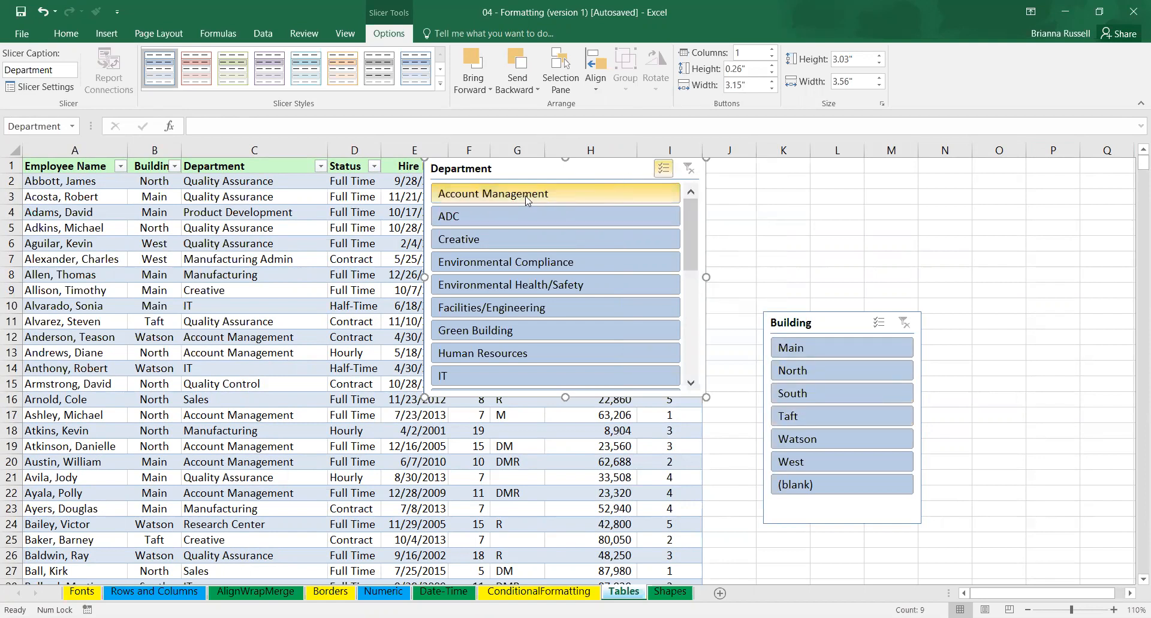
{"action": "left_click", "coordinate": [504, 376]}
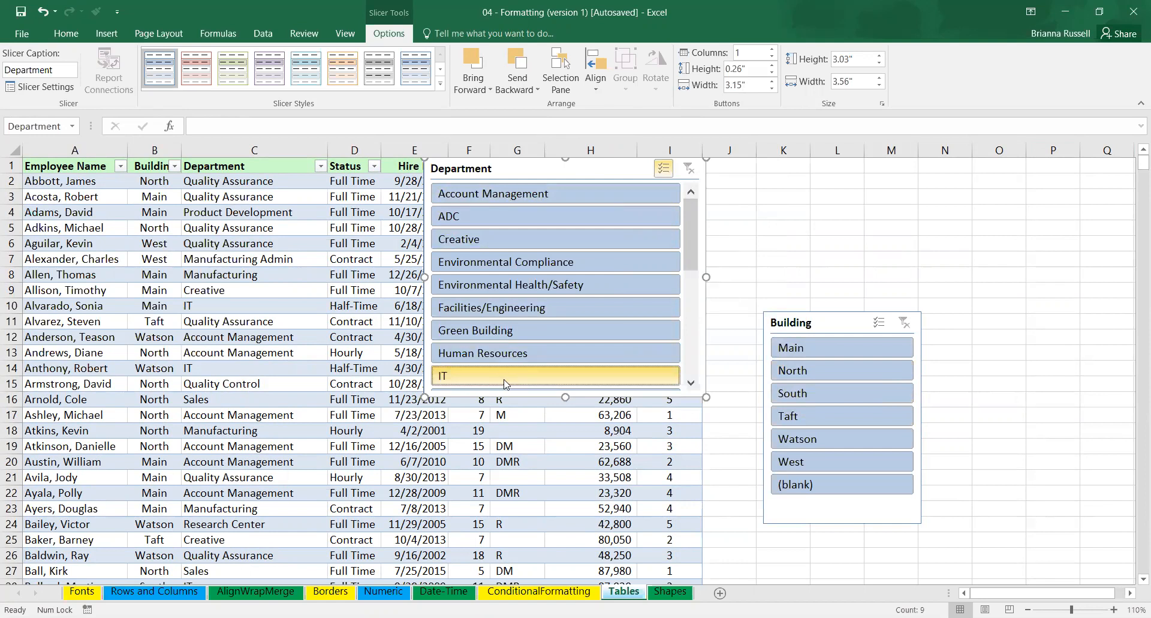
{"action": "left_click", "coordinate": [503, 355]}
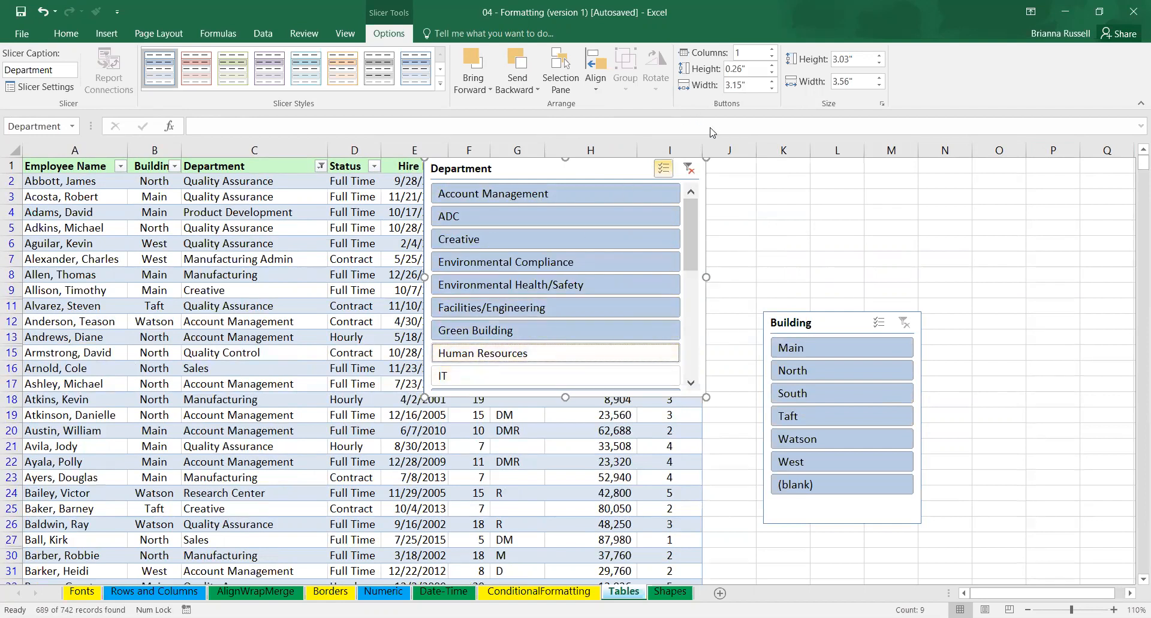
Clear the Department slicer's filter and filter the table to Human Resources and IT with multi-select enabled.
{"action": "left_click", "coordinate": [689, 169]}
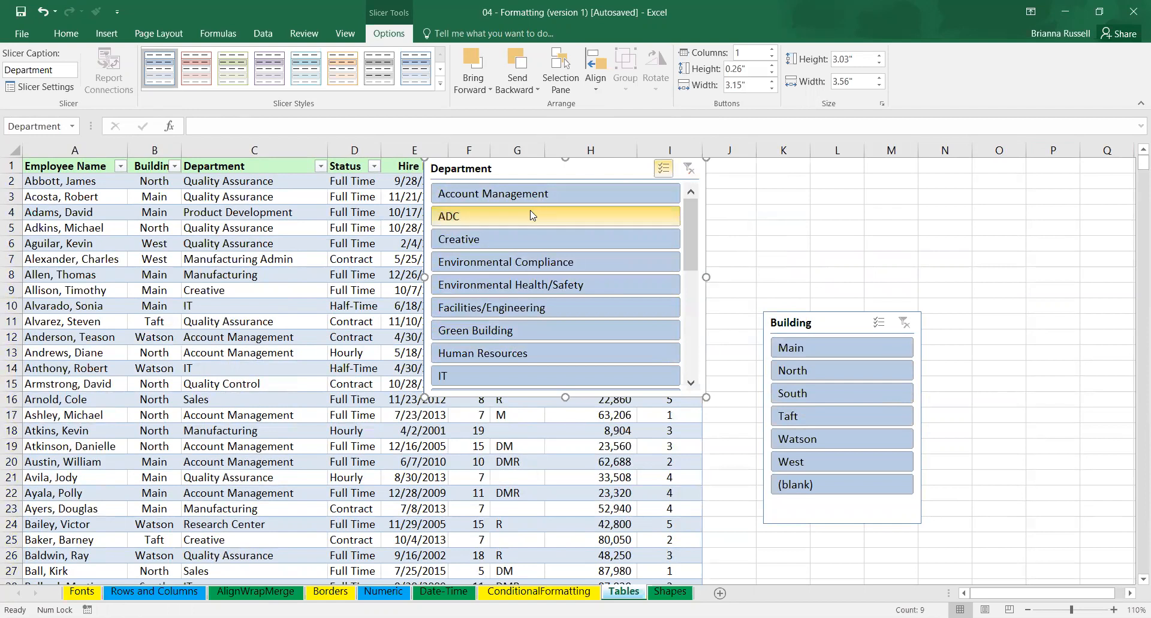
{"action": "left_click", "coordinate": [663, 168]}
{"action": "left_click", "coordinate": [454, 377]}
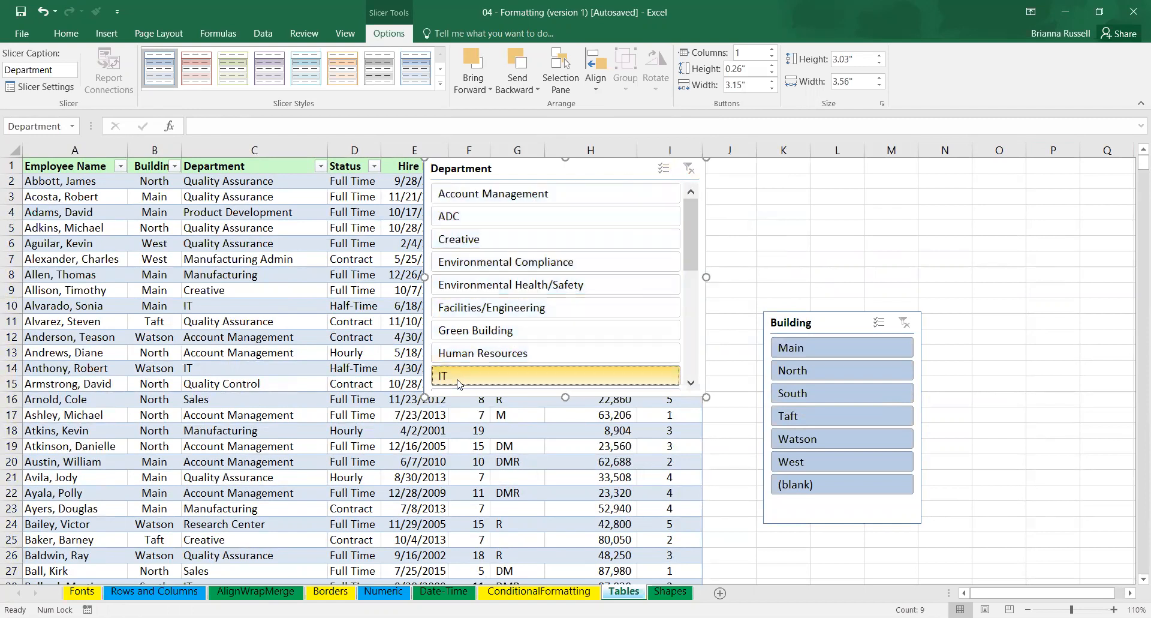
{"action": "left_click", "coordinate": [531, 358]}
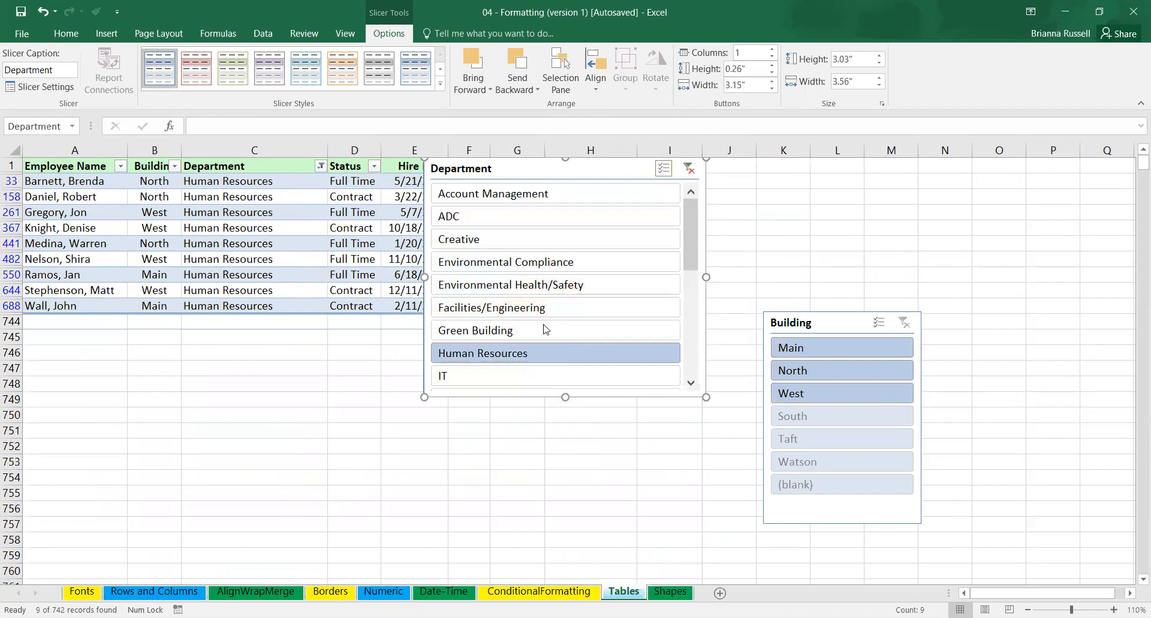
{"action": "left_click", "coordinate": [665, 173]}
{"action": "left_click", "coordinate": [540, 375]}
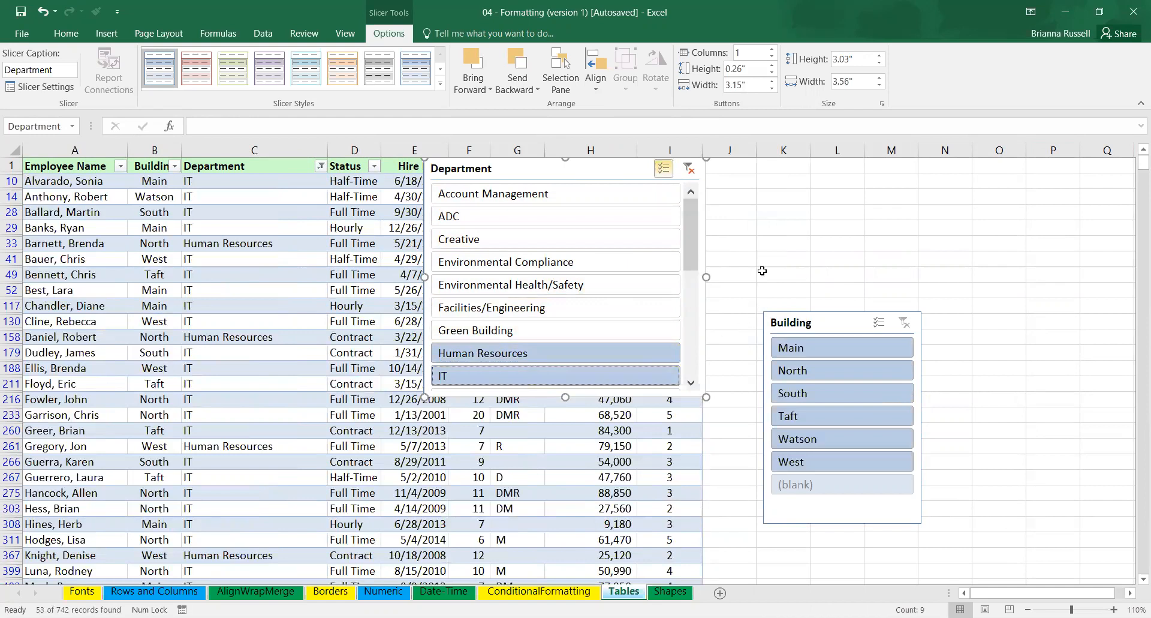
Move the Building slicer up beside the Department slicer and filter the table to the Main building.
{"action": "left_click_drag", "start_coordinate": [691, 228], "coordinate": [687, 268]}
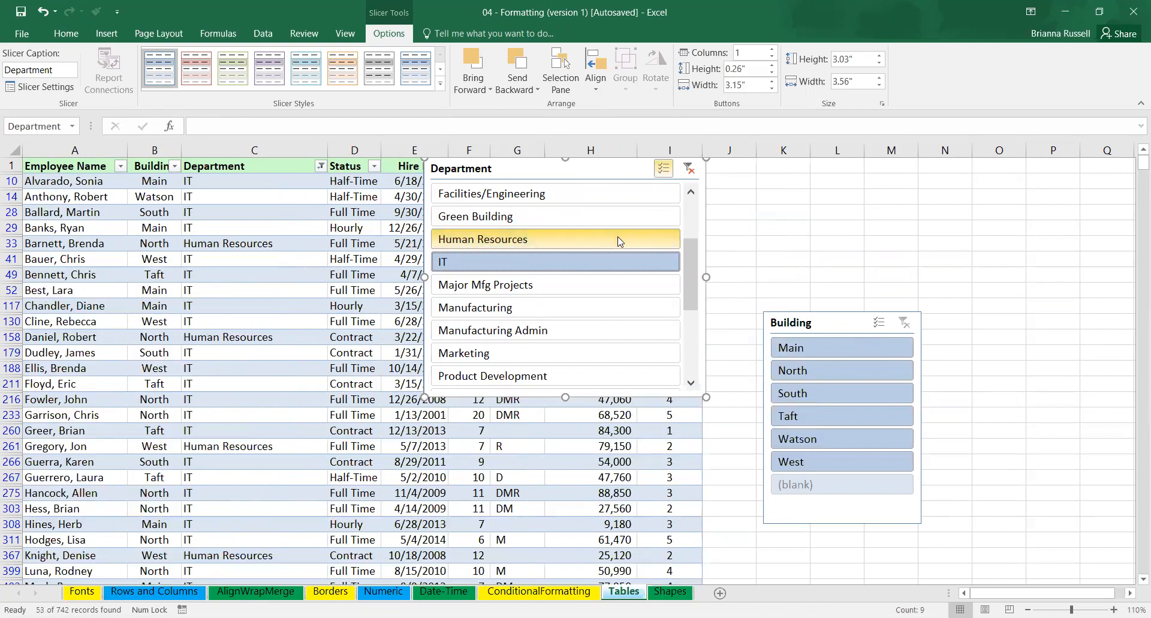
{"action": "left_click_drag", "start_coordinate": [823, 326], "coordinate": [792, 189]}
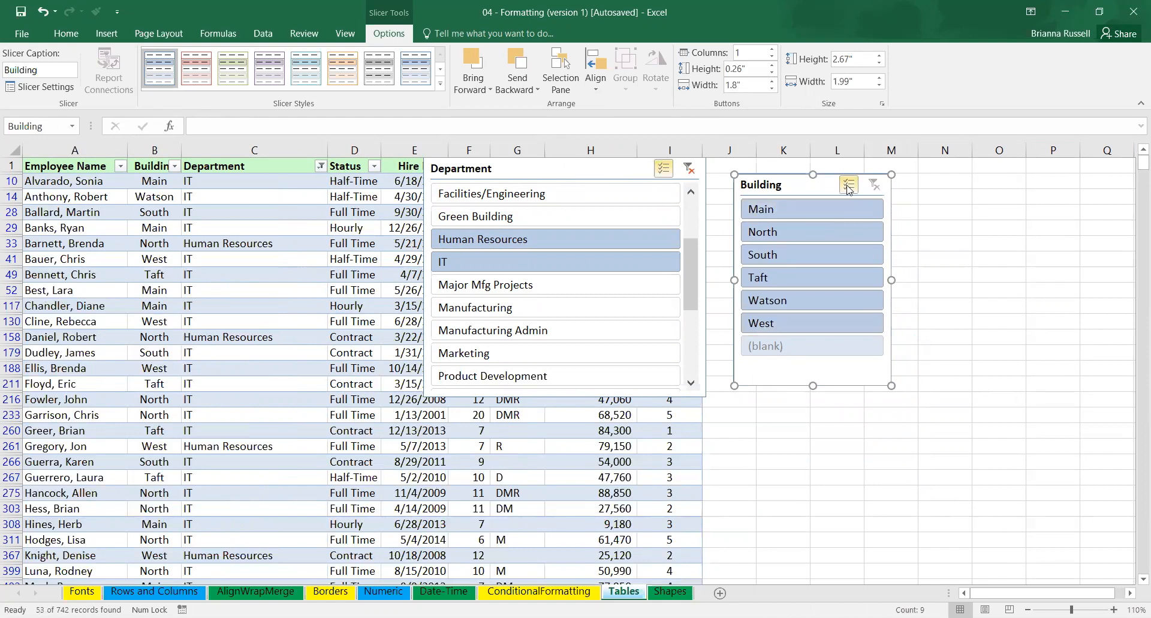
{"action": "left_click", "coordinate": [808, 213]}
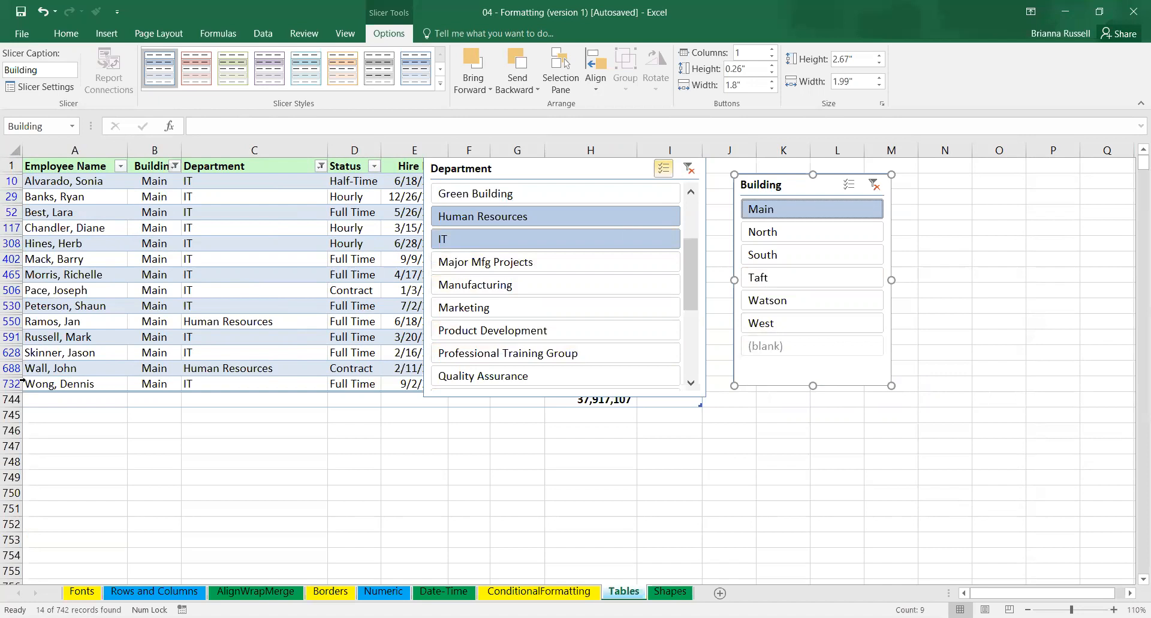
Clear the Department and Building slicer filters and delete both slicers from the sheet.
{"action": "left_click", "coordinate": [689, 171]}
{"action": "left_click", "coordinate": [879, 188]}
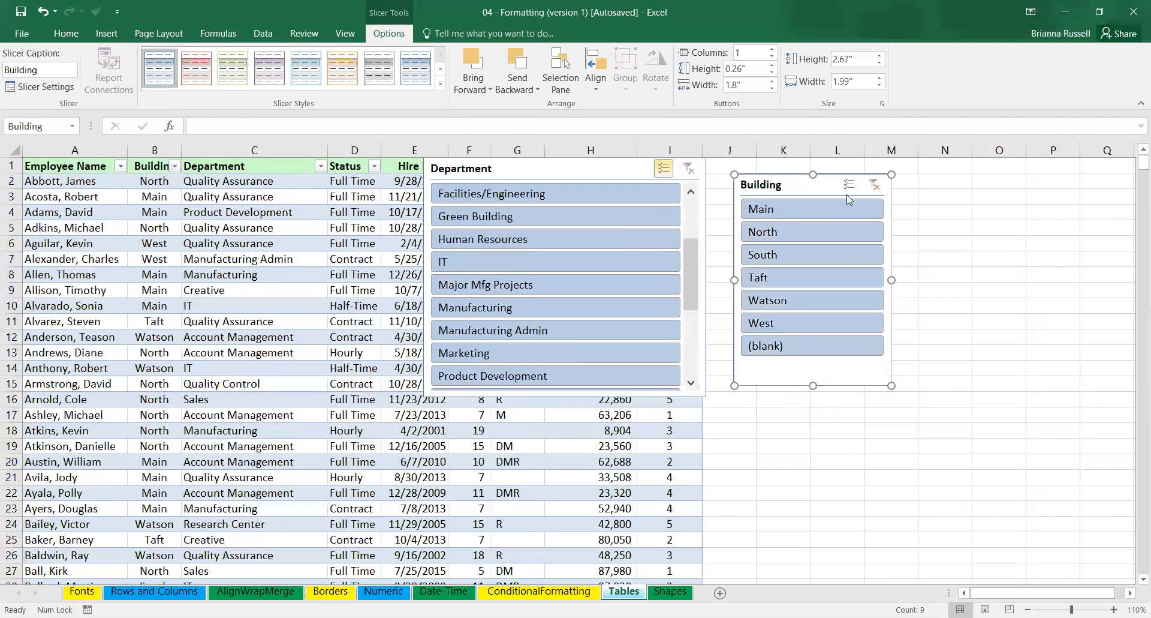
{"action": "left_click", "coordinate": [603, 167]}
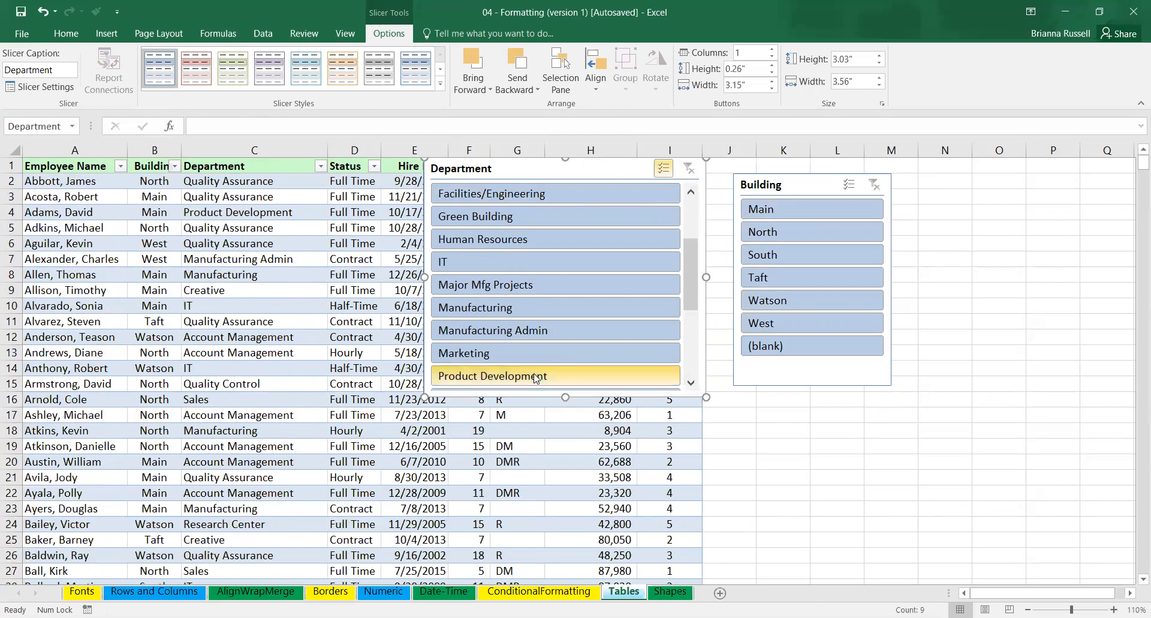
{"action": "key", "text": "Delete"}
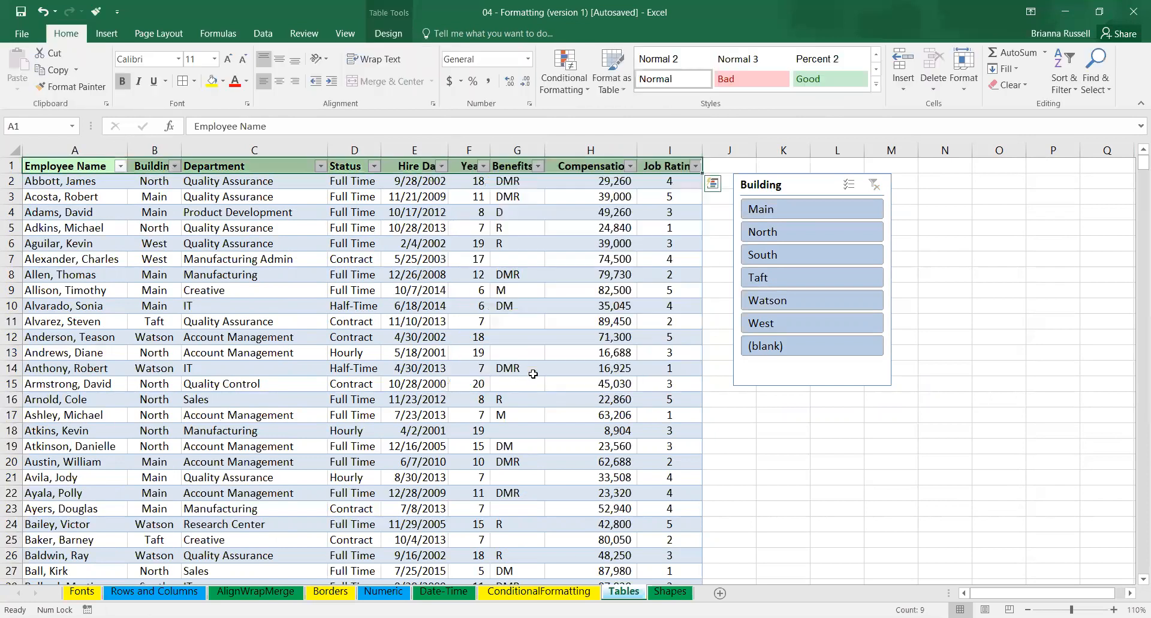
{"action": "left_click", "coordinate": [820, 182]}
{"action": "key", "text": "Delete"}
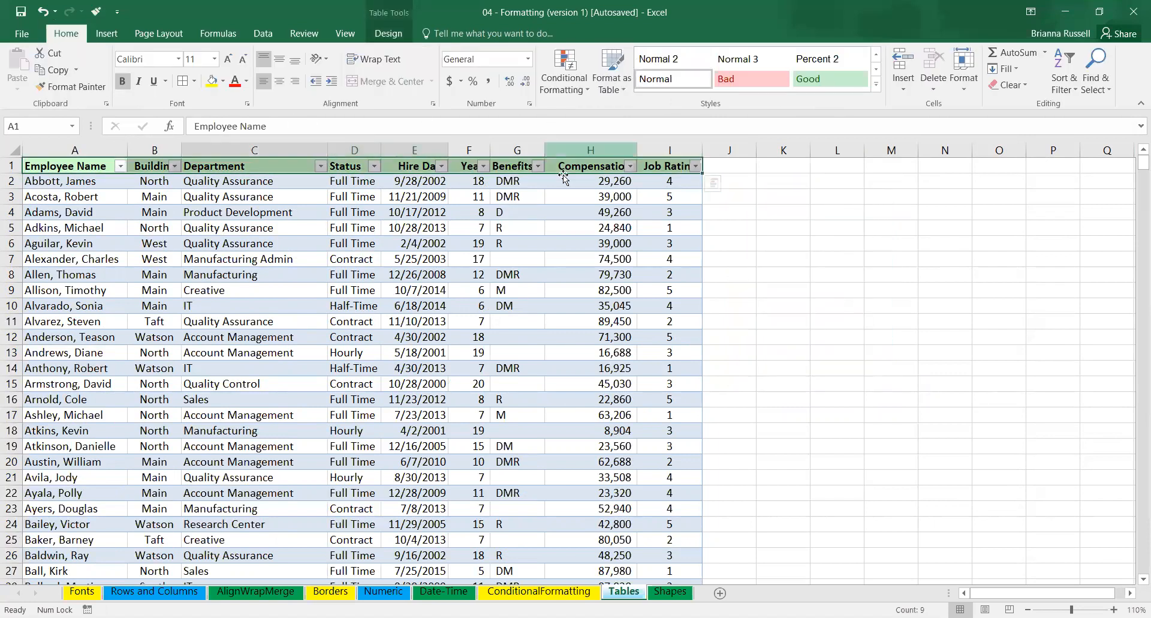
Insert a slicer for the employee table's Job Rating column.
{"action": "left_click", "coordinate": [364, 262]}
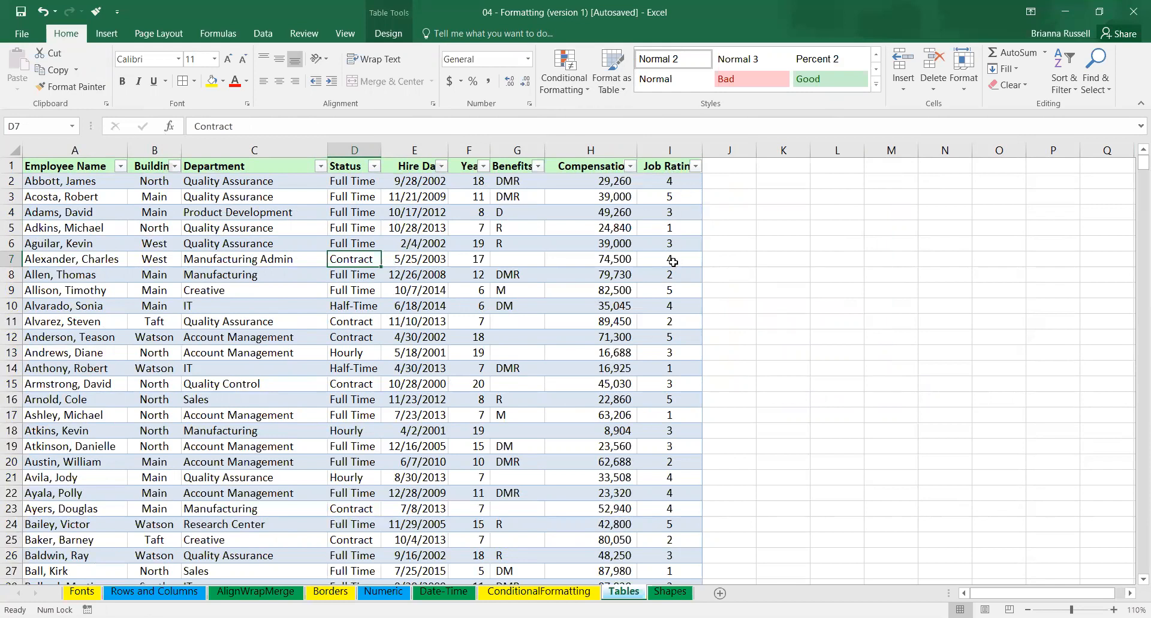
{"action": "left_click", "coordinate": [107, 33]}
{"action": "left_click", "coordinate": [797, 67]}
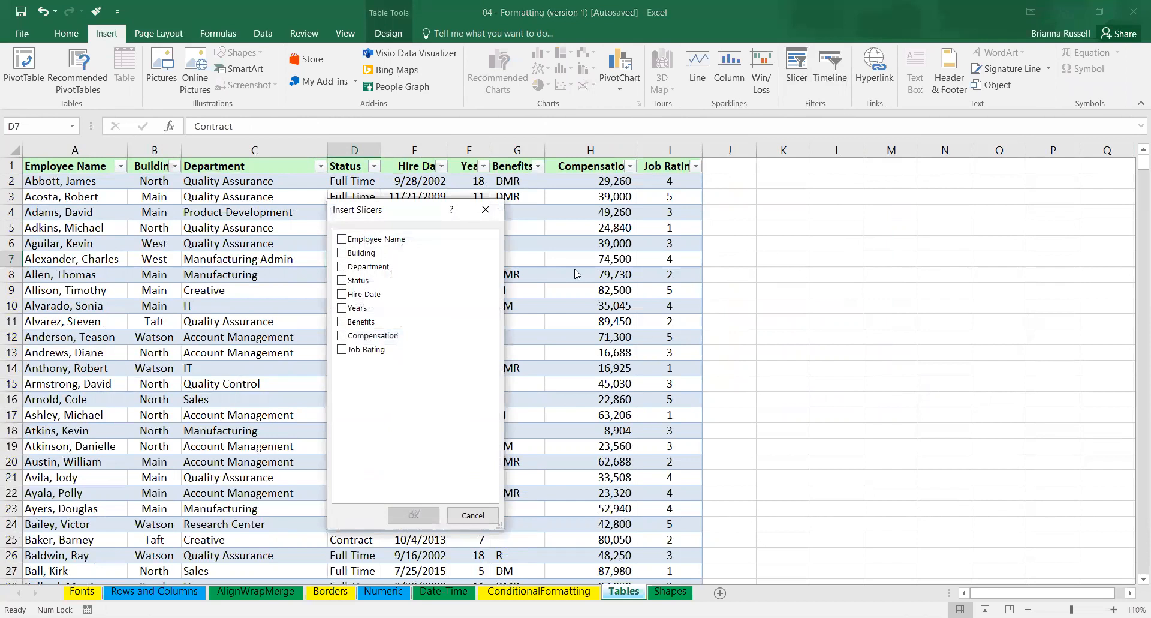
{"action": "left_click", "coordinate": [357, 350]}
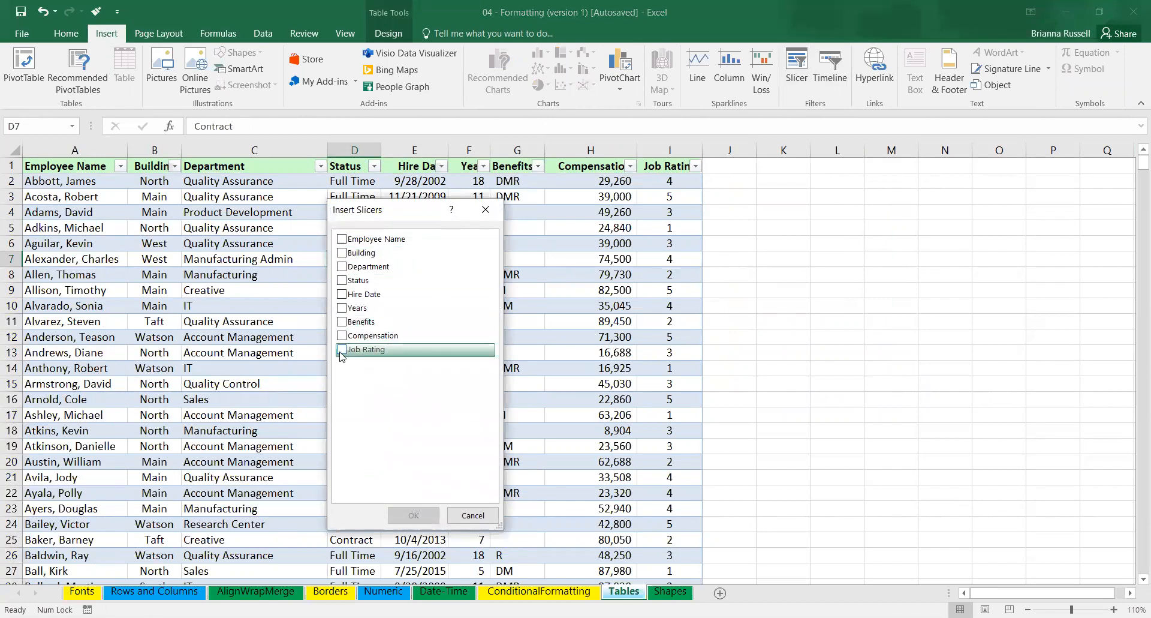
{"action": "left_click", "coordinate": [414, 515]}
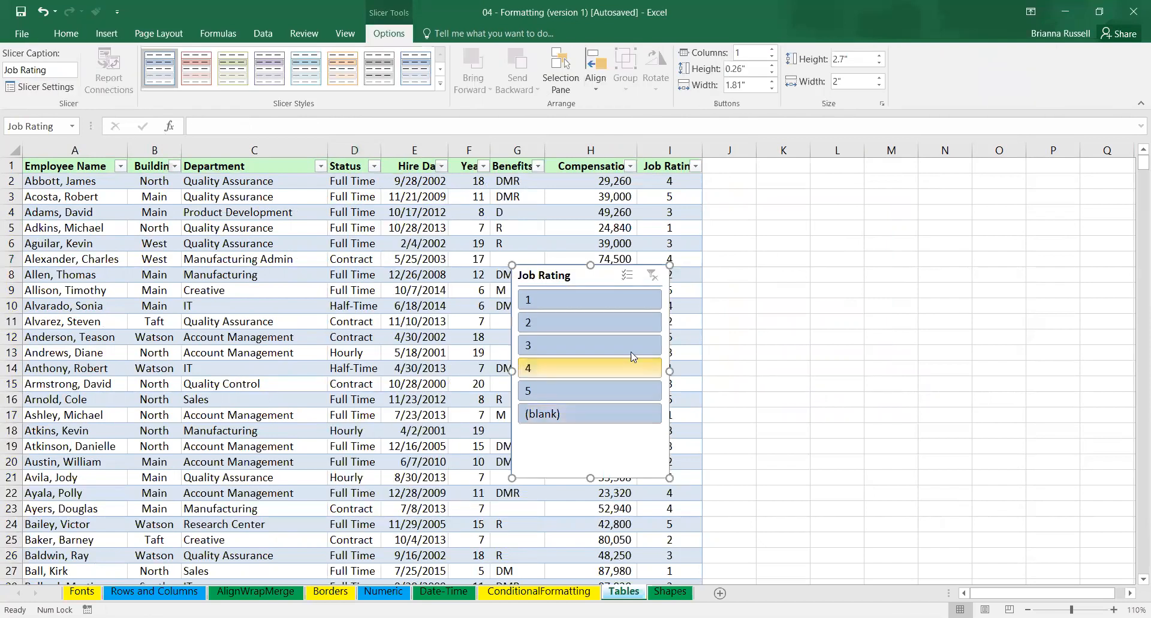
Filter the table to job ratings 4 and 5 with multi-select and move the Job Rating slicer beyond column I.
{"action": "left_click", "coordinate": [534, 367]}
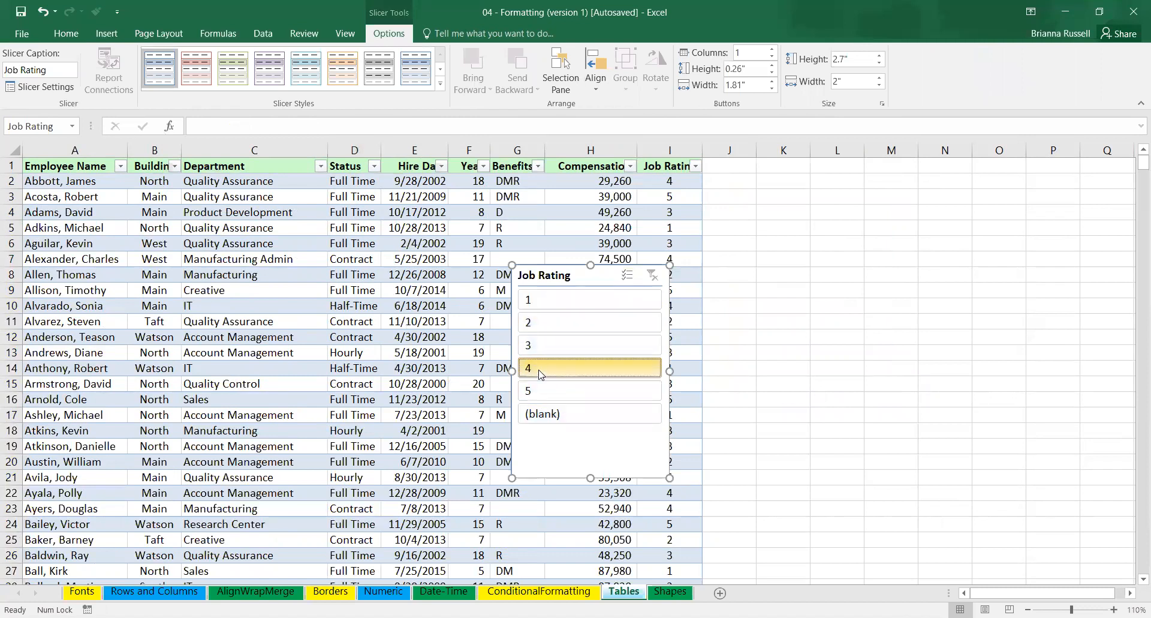
{"action": "left_click", "coordinate": [628, 276]}
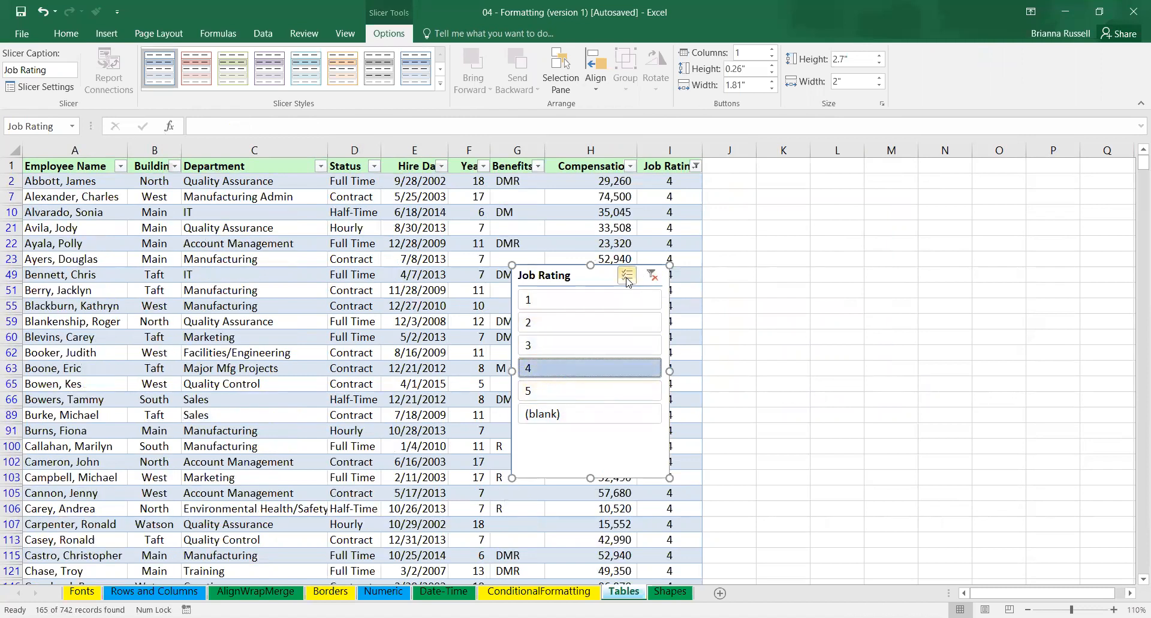
{"action": "left_click", "coordinate": [605, 390]}
{"action": "left_click_drag", "start_coordinate": [592, 278], "coordinate": [896, 209]}
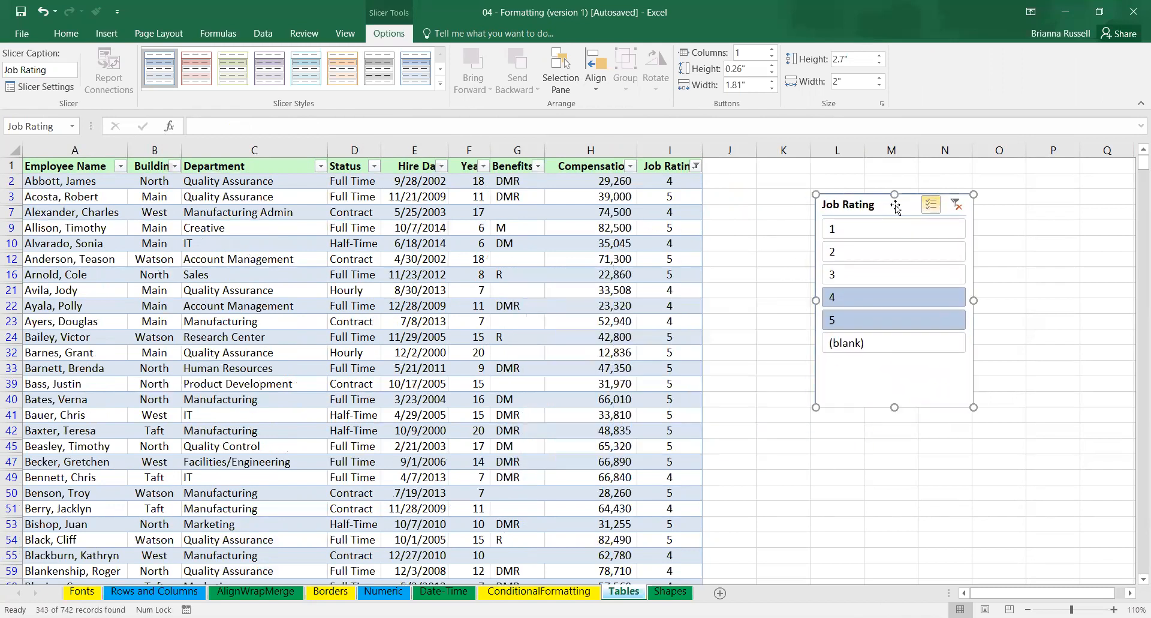
Clear the Job Rating slicer's filter and delete the slicer.
{"action": "left_click", "coordinate": [956, 206]}
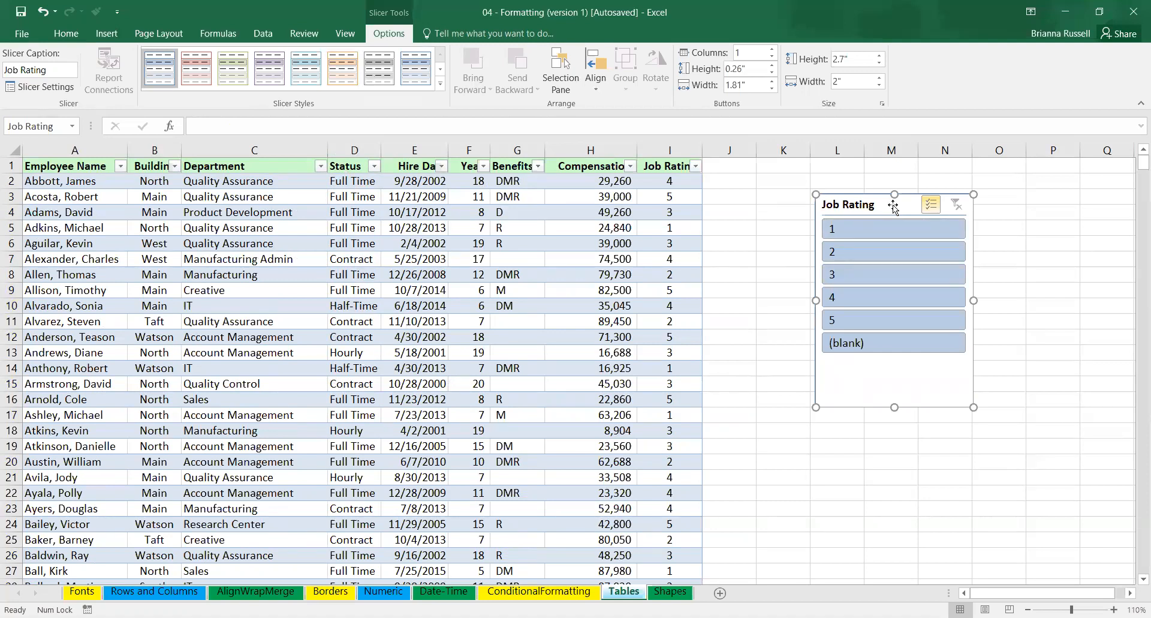
{"action": "key", "text": "Delete"}
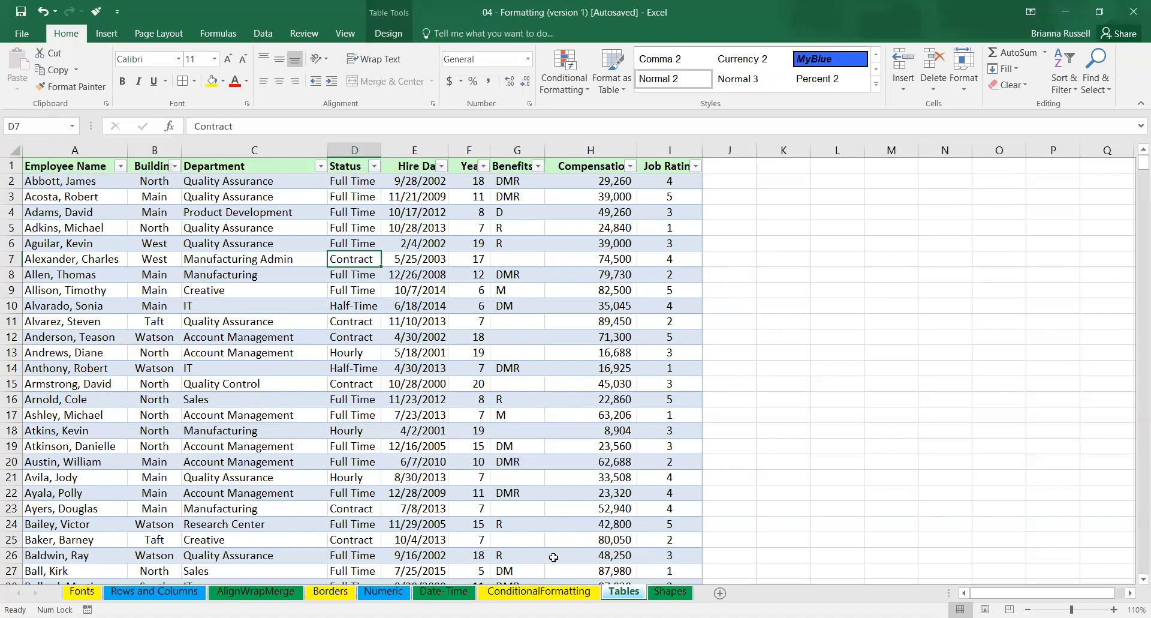
Try to convert the employee table on the Tables sheet to a normal range.
{"action": "left_click", "coordinate": [530, 592]}
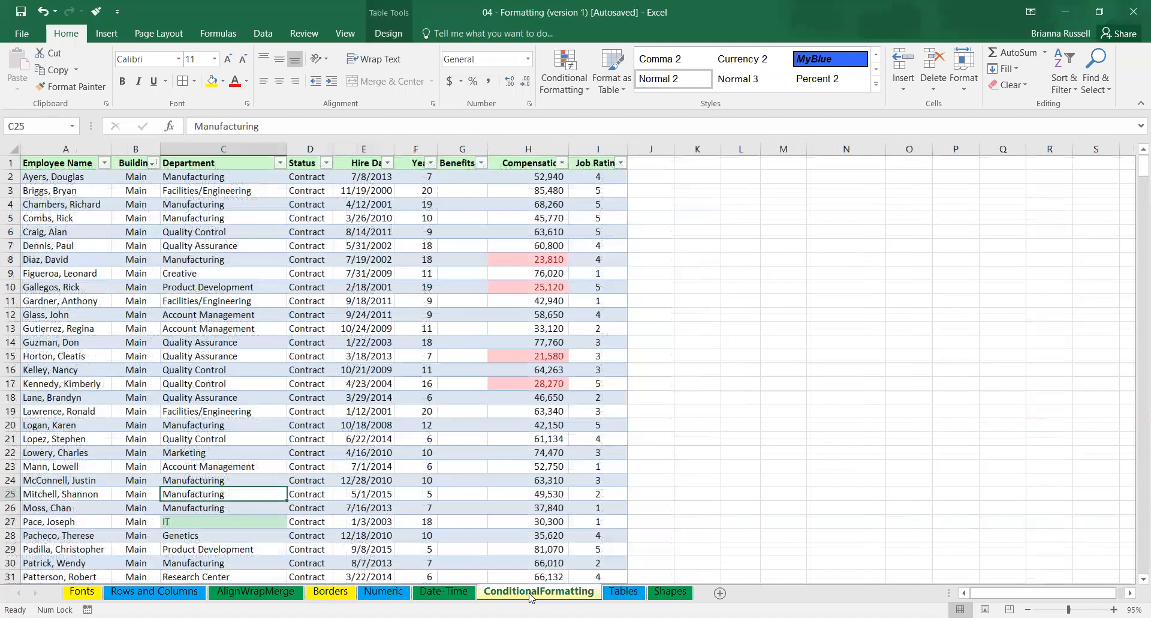
{"action": "left_click", "coordinate": [624, 592]}
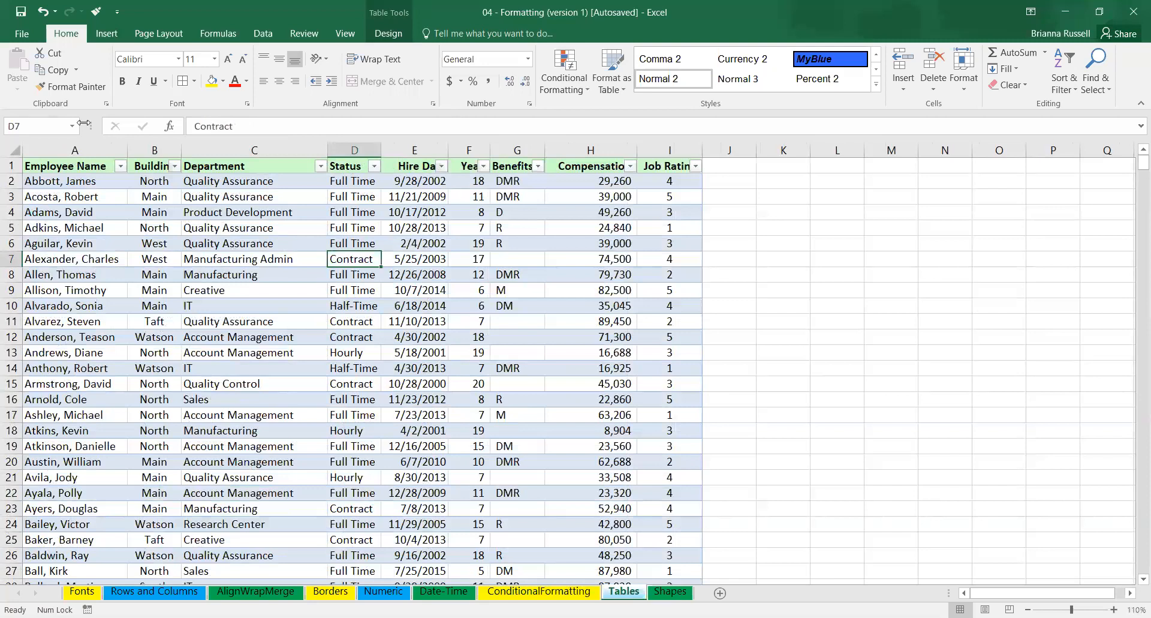
{"action": "right_click", "coordinate": [71, 164]}
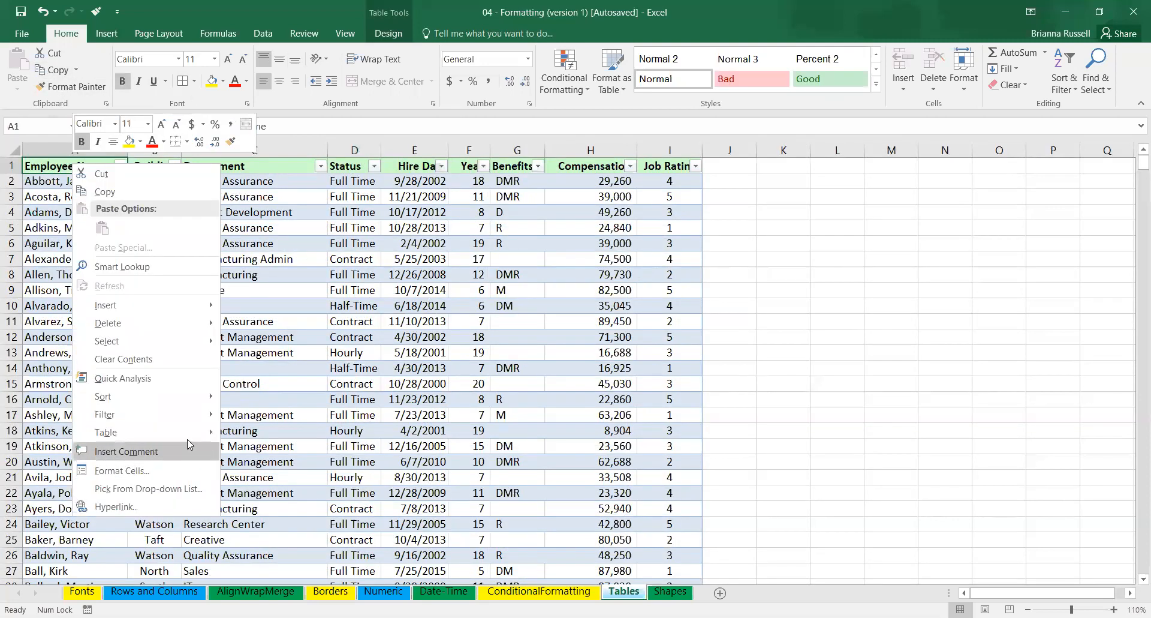
{"action": "mouse_move", "coordinate": [190, 437]}
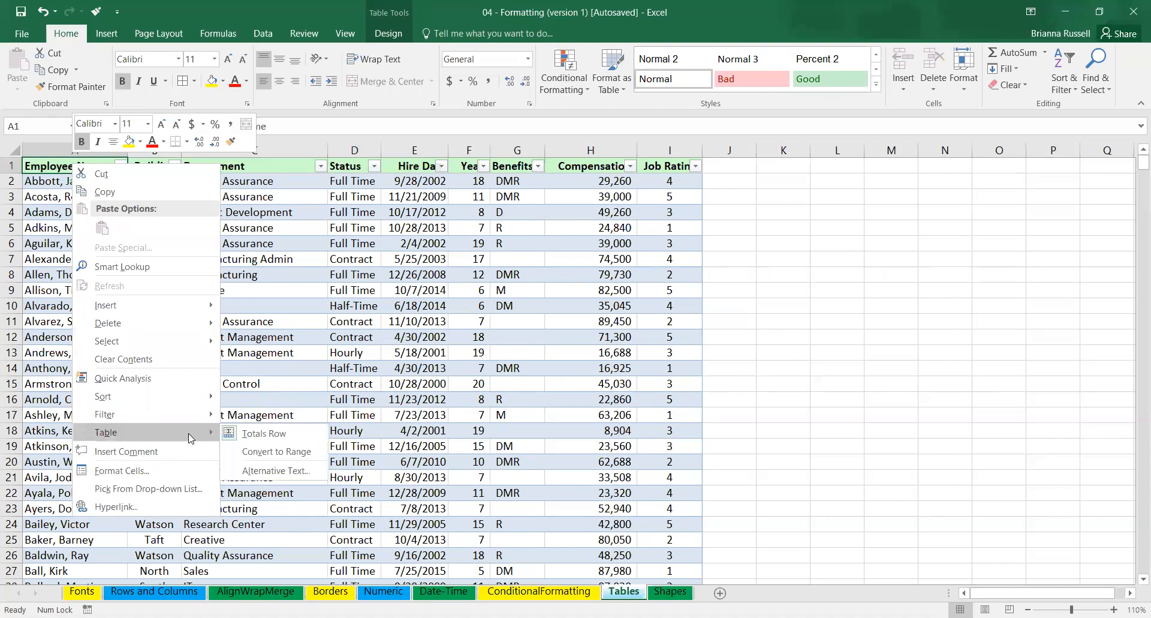
{"action": "left_click", "coordinate": [265, 455]}
{"action": "left_click", "coordinate": [616, 358]}
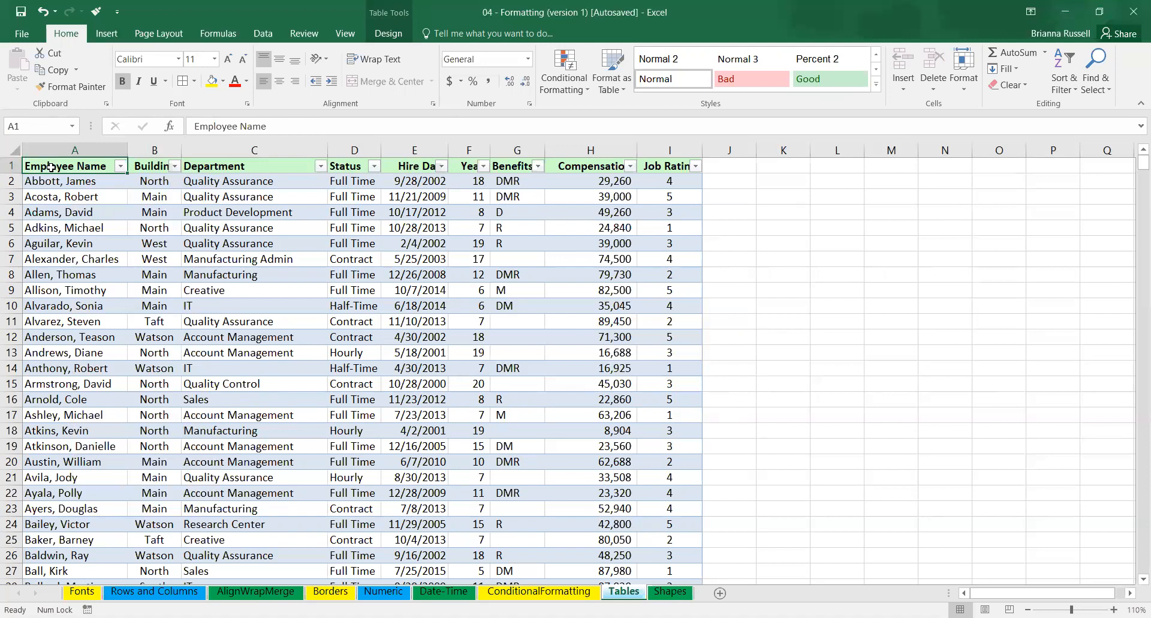
Examine the employee table's design commands and its export options.
{"action": "left_click_drag", "start_coordinate": [51, 167], "coordinate": [737, 581]}
{"action": "left_click", "coordinate": [813, 520]}
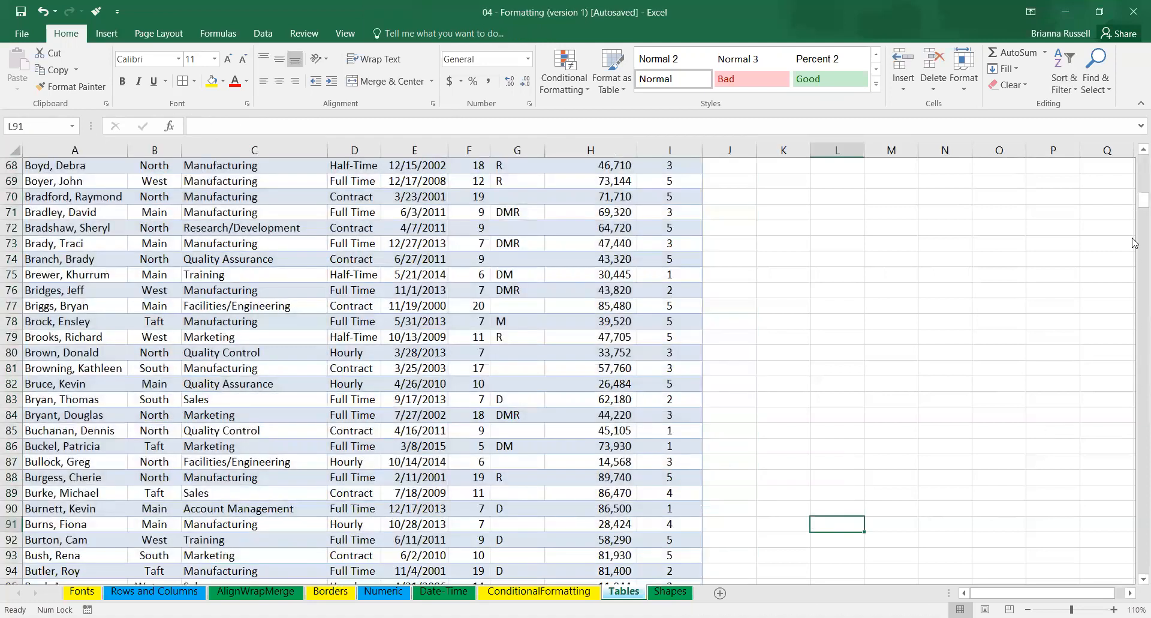
{"action": "left_click_drag", "start_coordinate": [1133, 204], "coordinate": [1133, 592]}
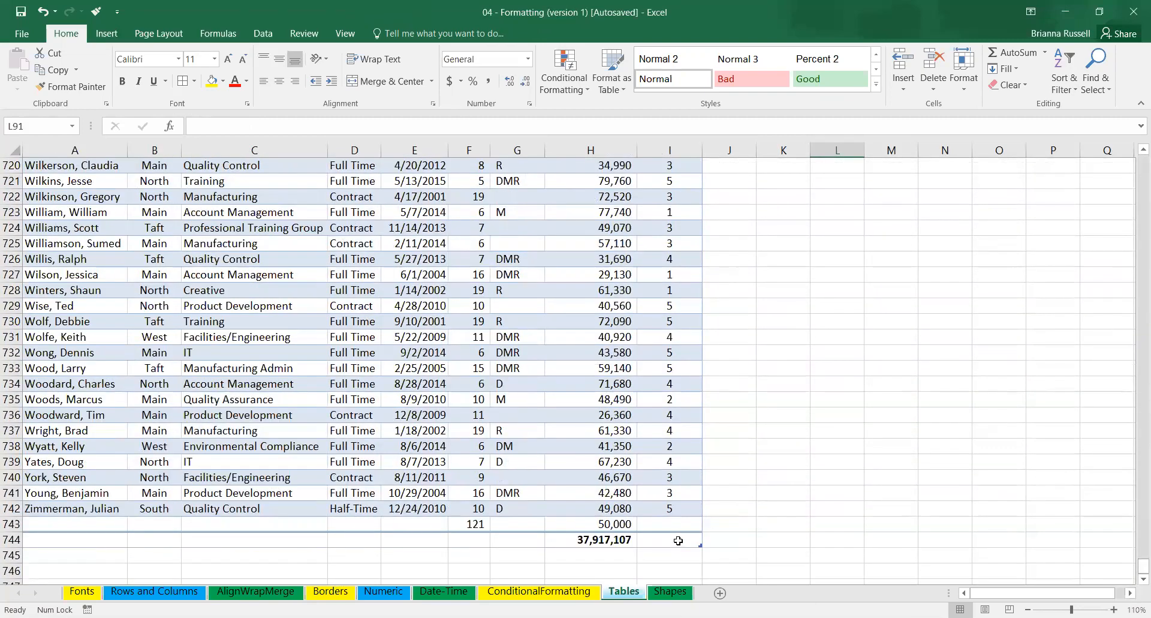
{"action": "left_click", "coordinate": [629, 443]}
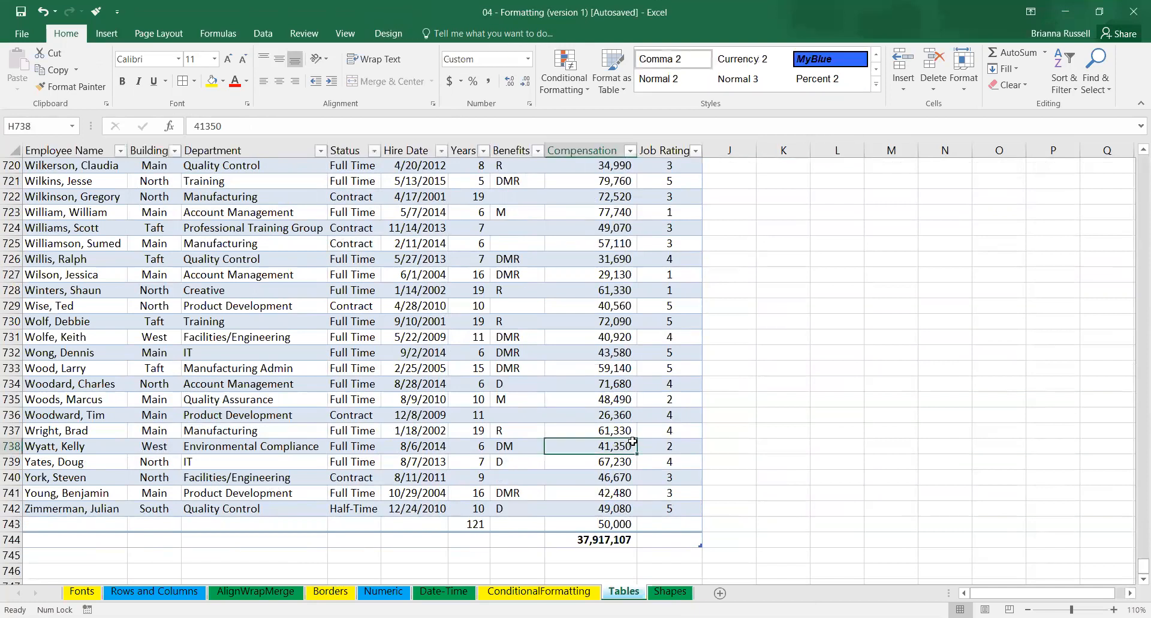
{"action": "left_click", "coordinate": [389, 33]}
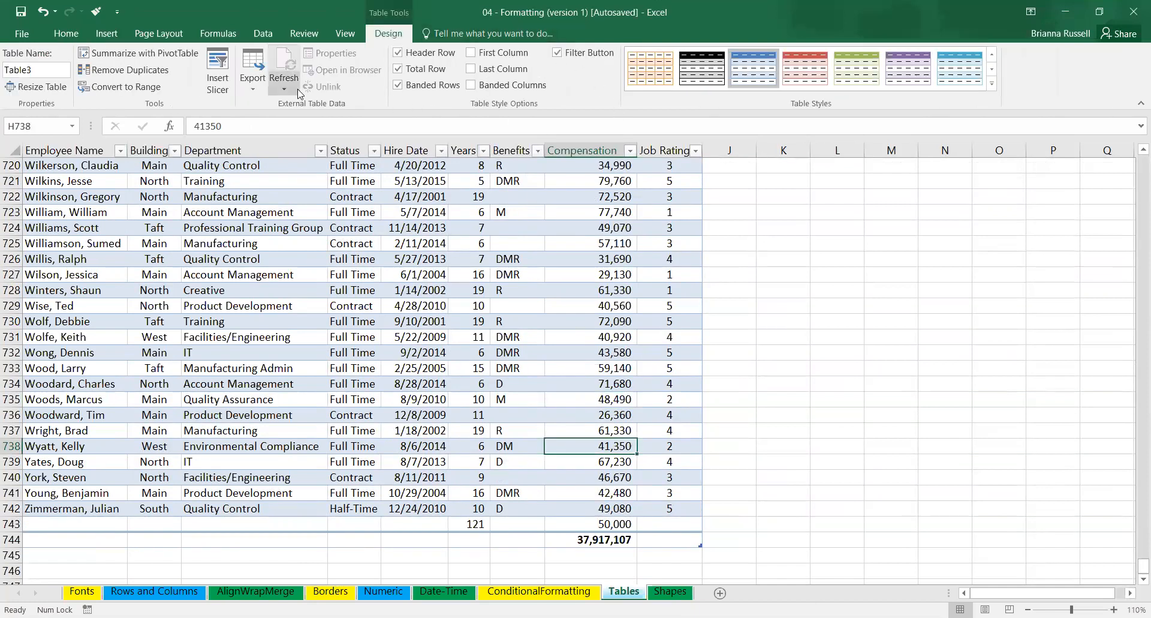
{"action": "left_click", "coordinate": [250, 89]}
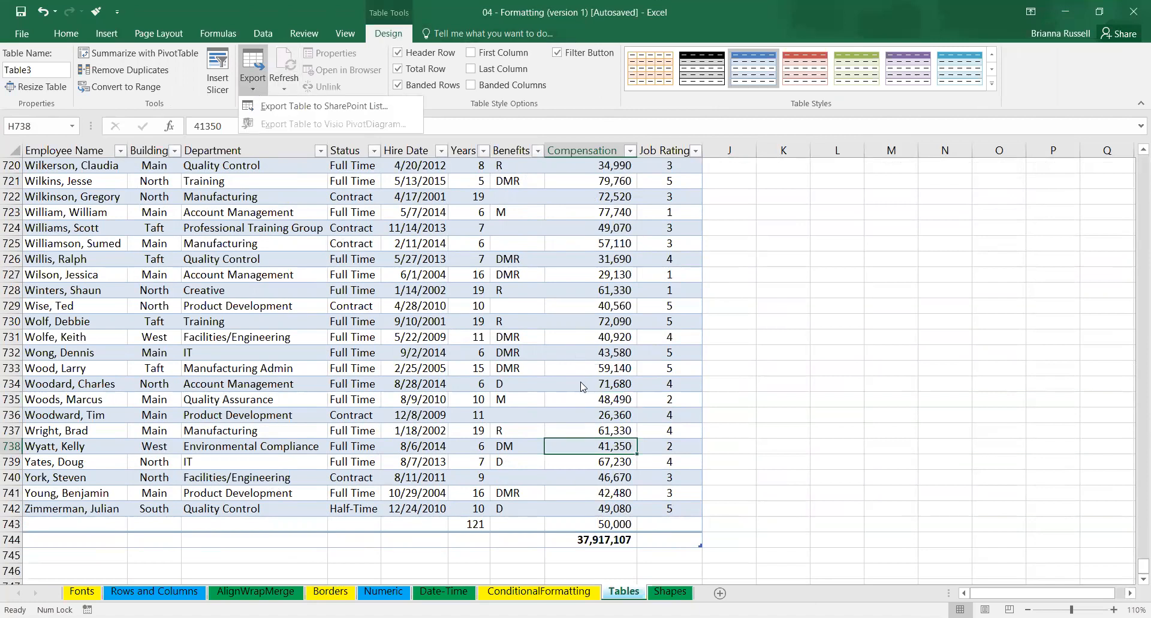
{"action": "left_click", "coordinate": [653, 513]}
Select the whole employee table from I744 up to A1 and review its Alternative Text fields without entering anything.
{"action": "left_click_drag", "start_coordinate": [683, 541], "coordinate": [34, 71]}
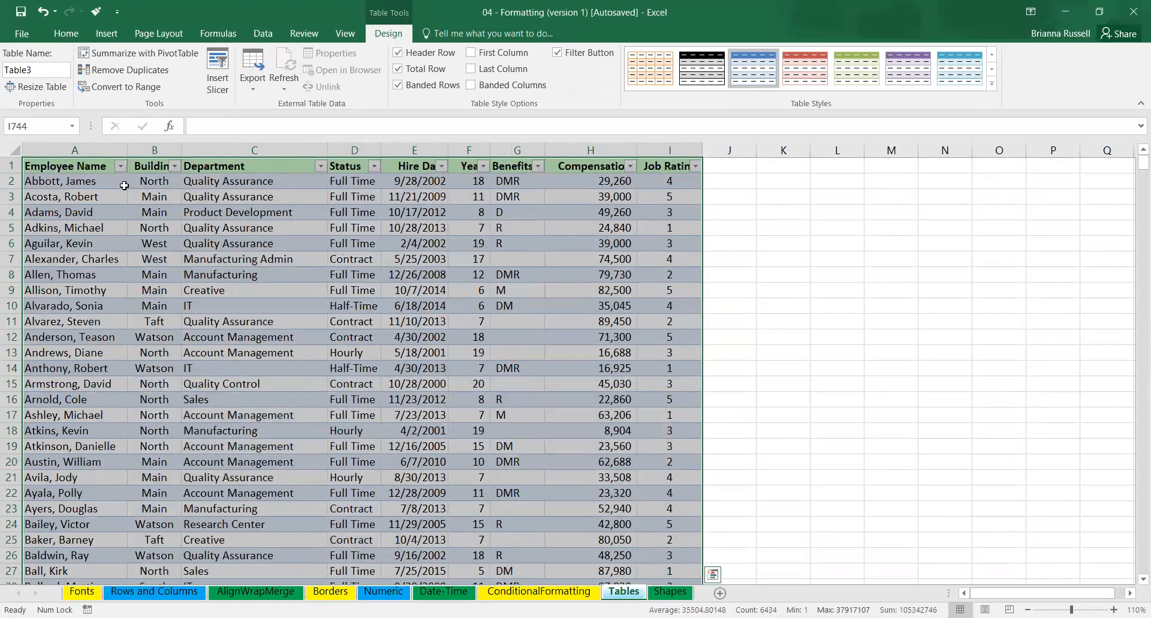
{"action": "right_click", "coordinate": [95, 168]}
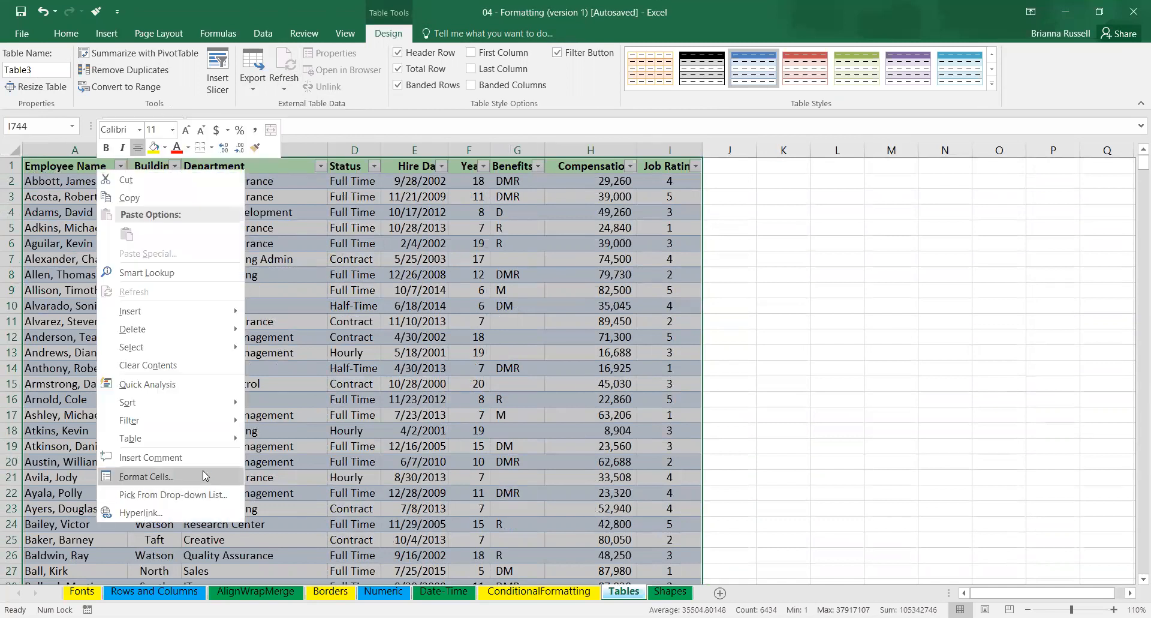
{"action": "mouse_move", "coordinate": [204, 435]}
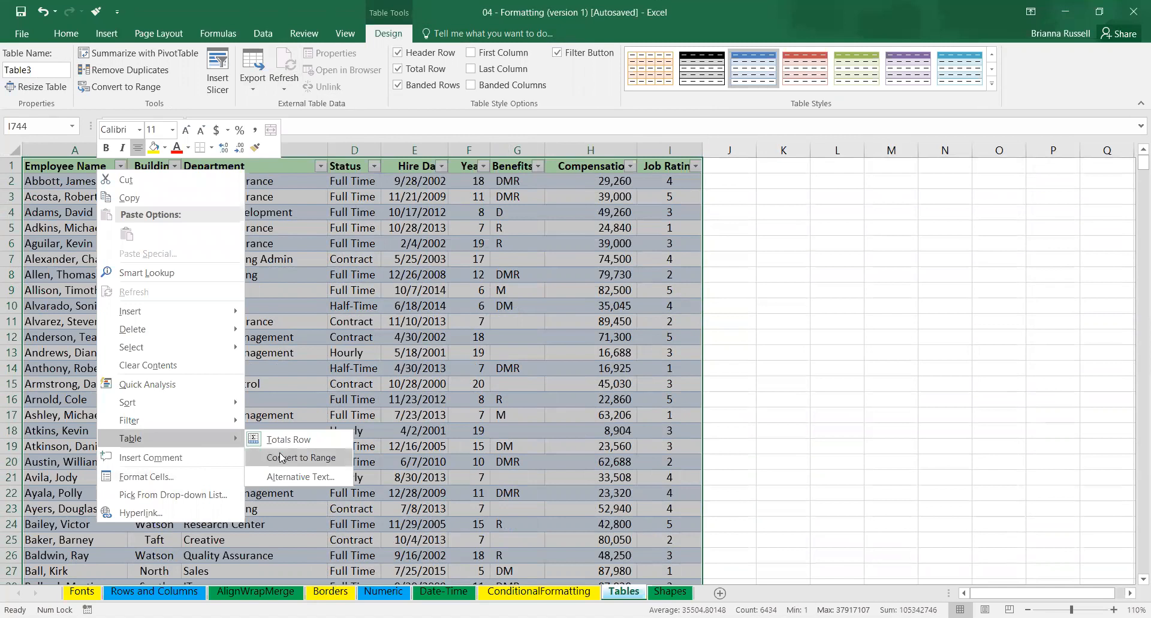
{"action": "left_click", "coordinate": [308, 479]}
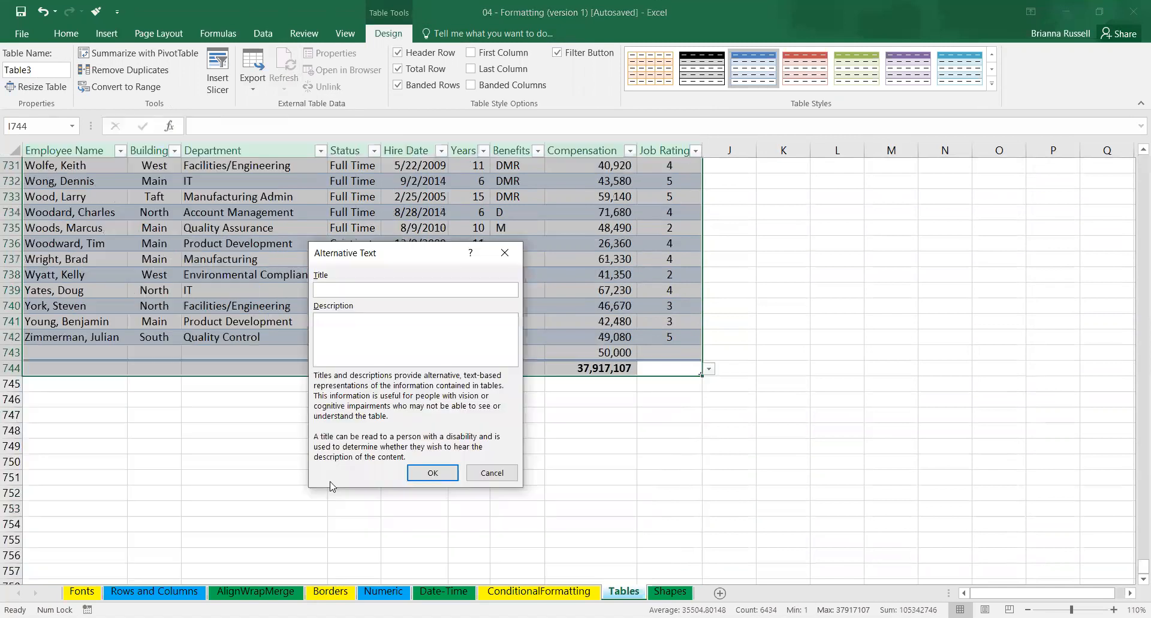
{"action": "left_click", "coordinate": [499, 478]}
{"action": "left_click_drag", "start_coordinate": [1144, 565], "coordinate": [1135, 142]}
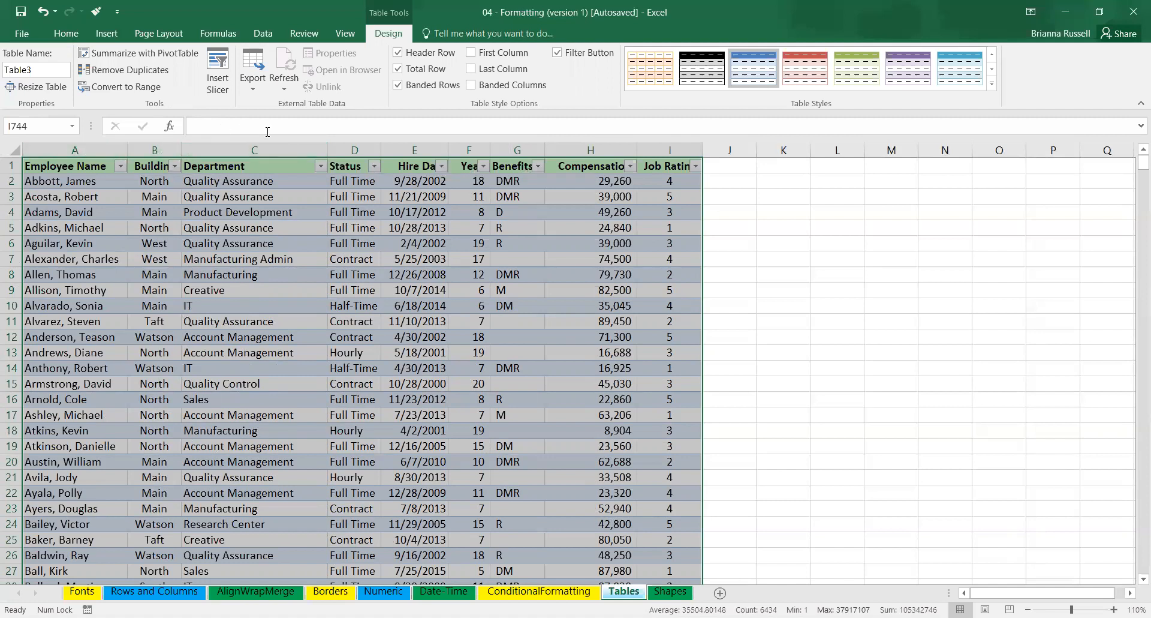
Search the command help for "remove table" and look up its help topic.
{"action": "left_click", "coordinate": [489, 31]}
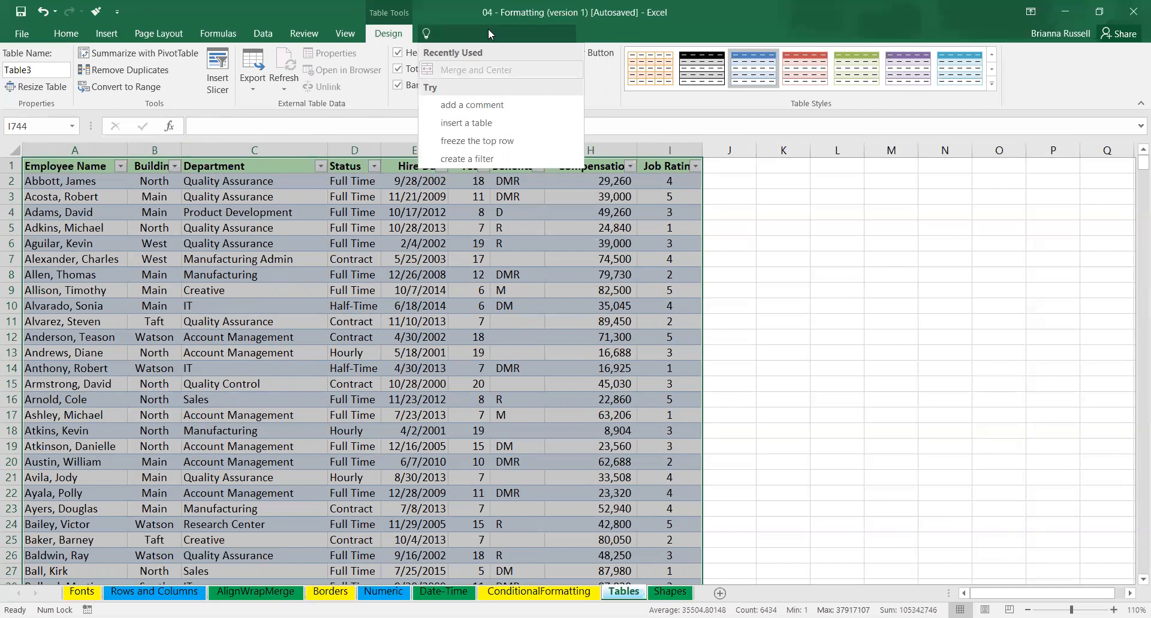
{"action": "type", "text": "remove"}
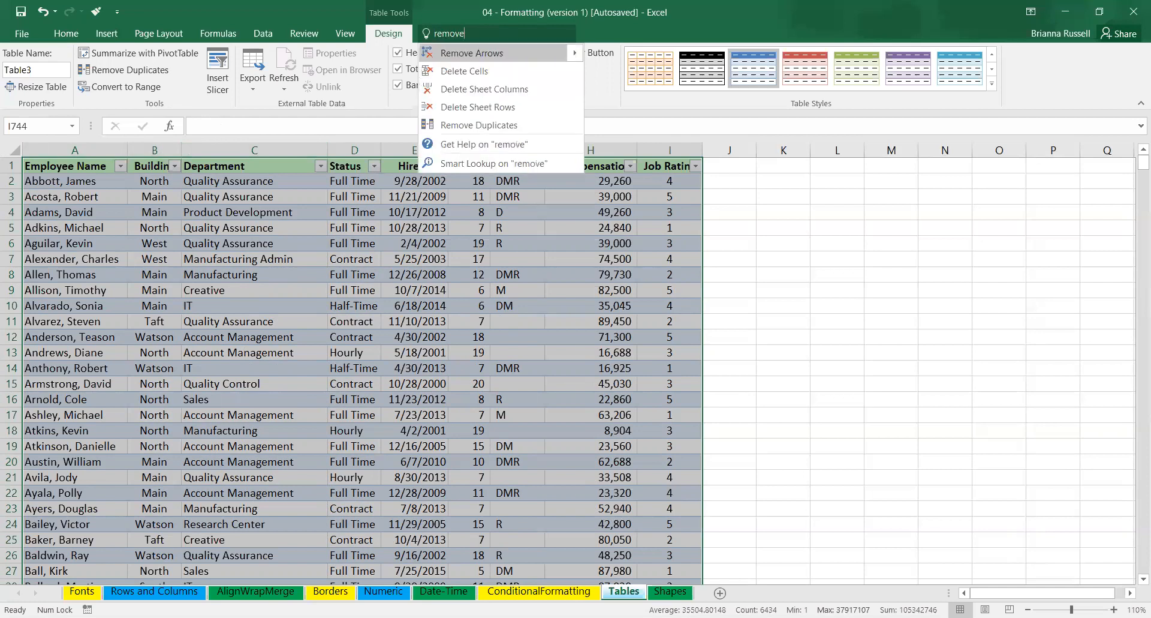
{"action": "type", "text": " table"}
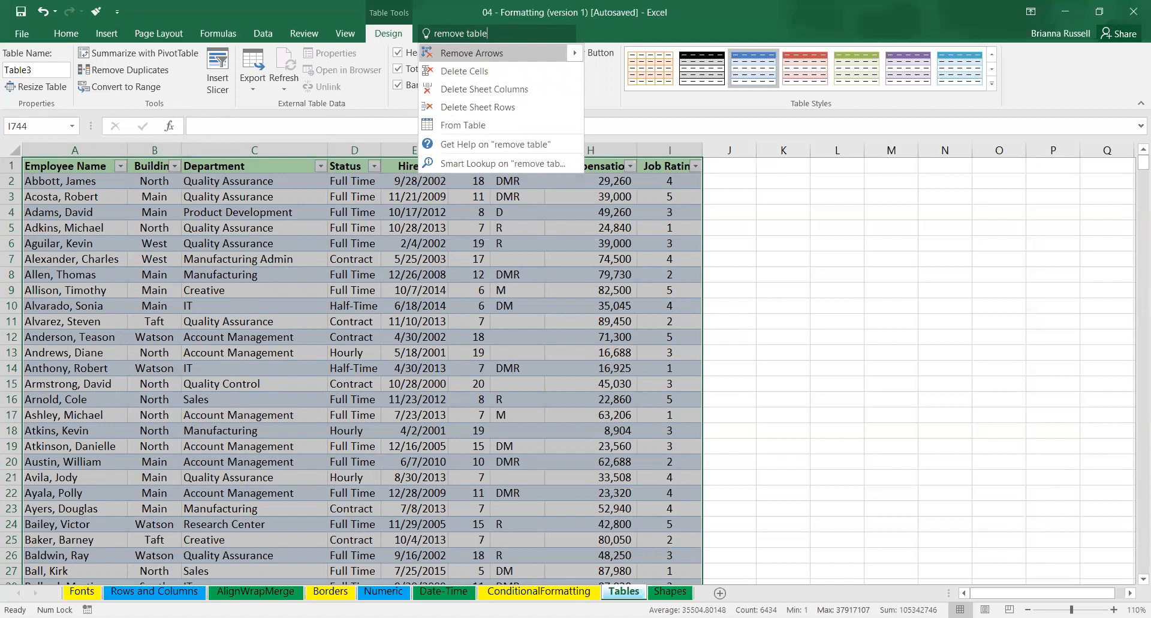
{"action": "left_click", "coordinate": [492, 143]}
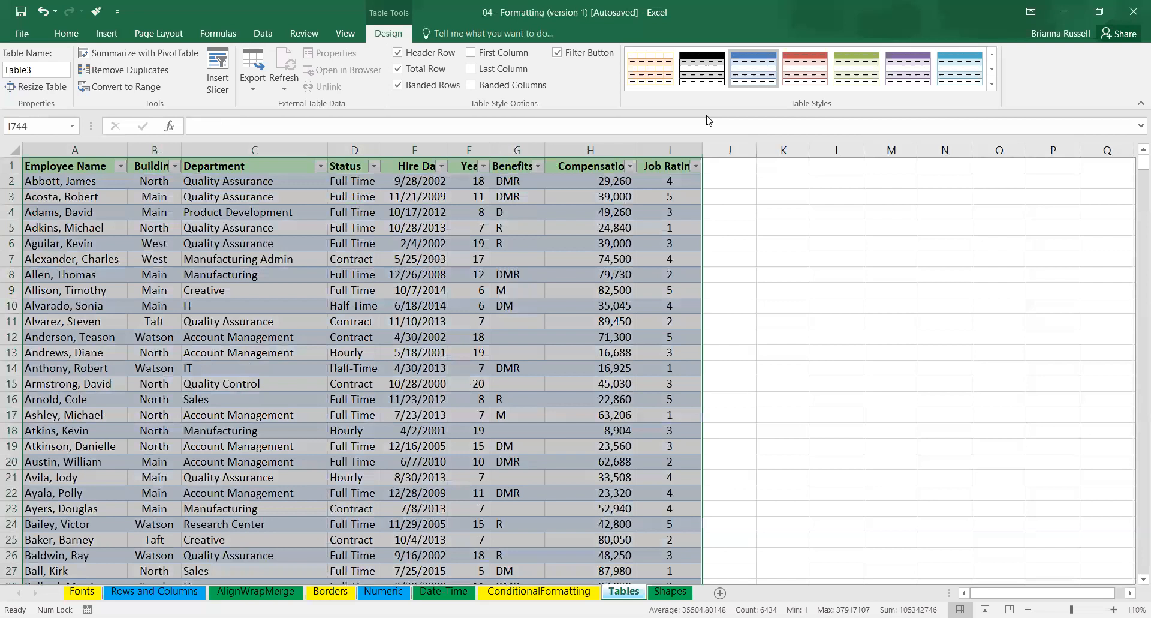
Select the employee table from its header in A1 through the totals in I744 and copy it.
{"action": "left_click", "coordinate": [115, 35]}
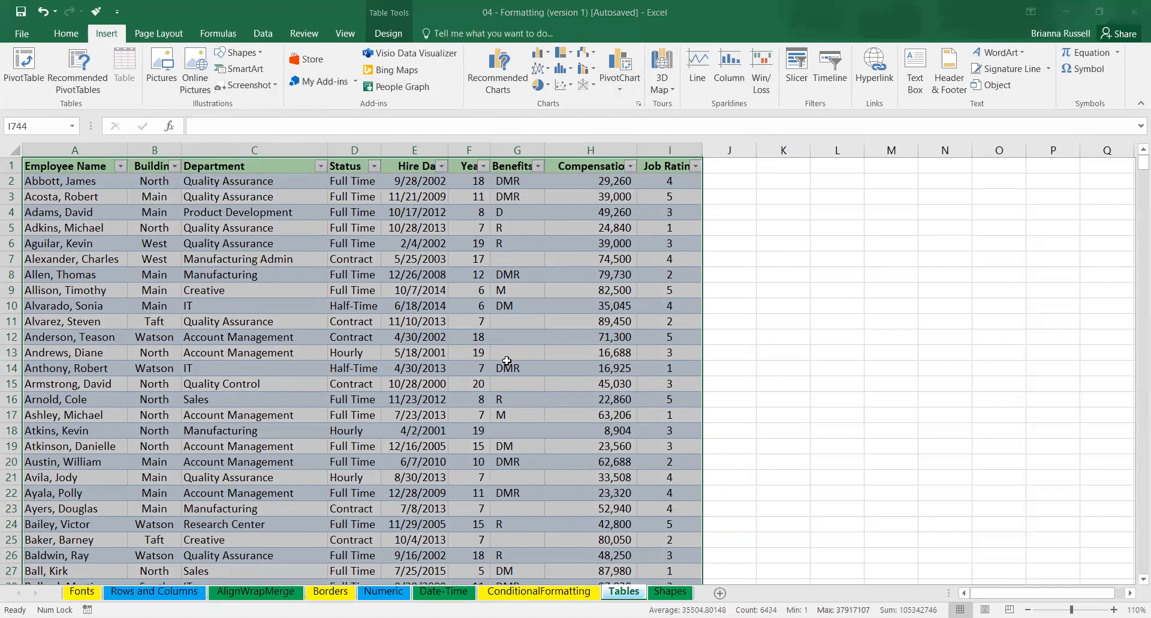
{"action": "left_click", "coordinate": [757, 368]}
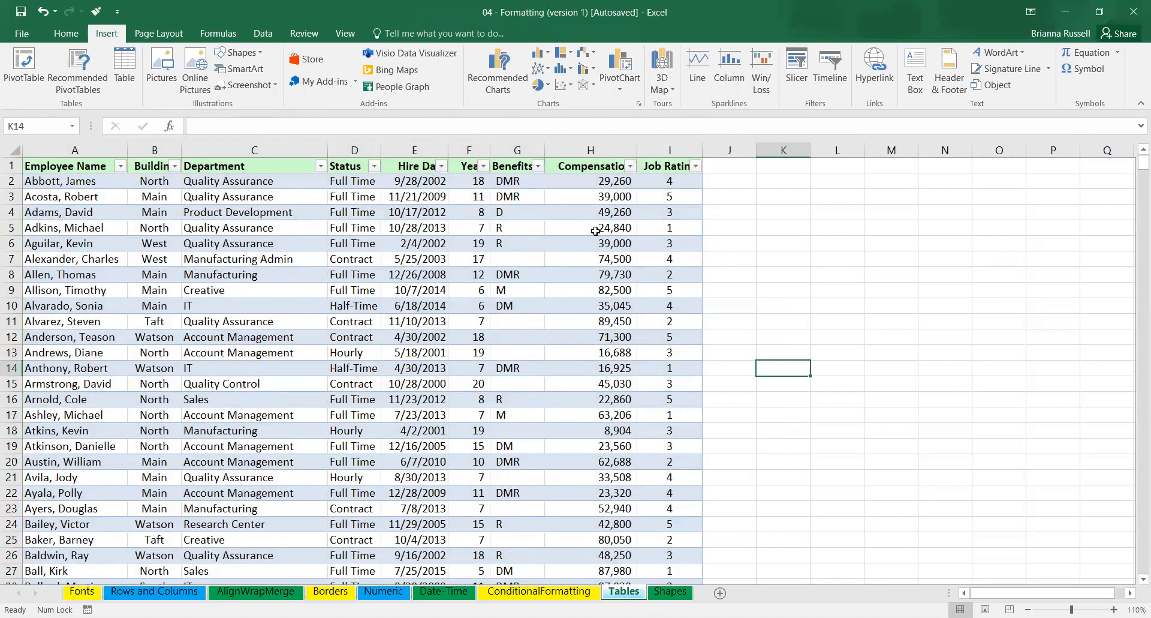
{"action": "left_click", "coordinate": [16, 150]}
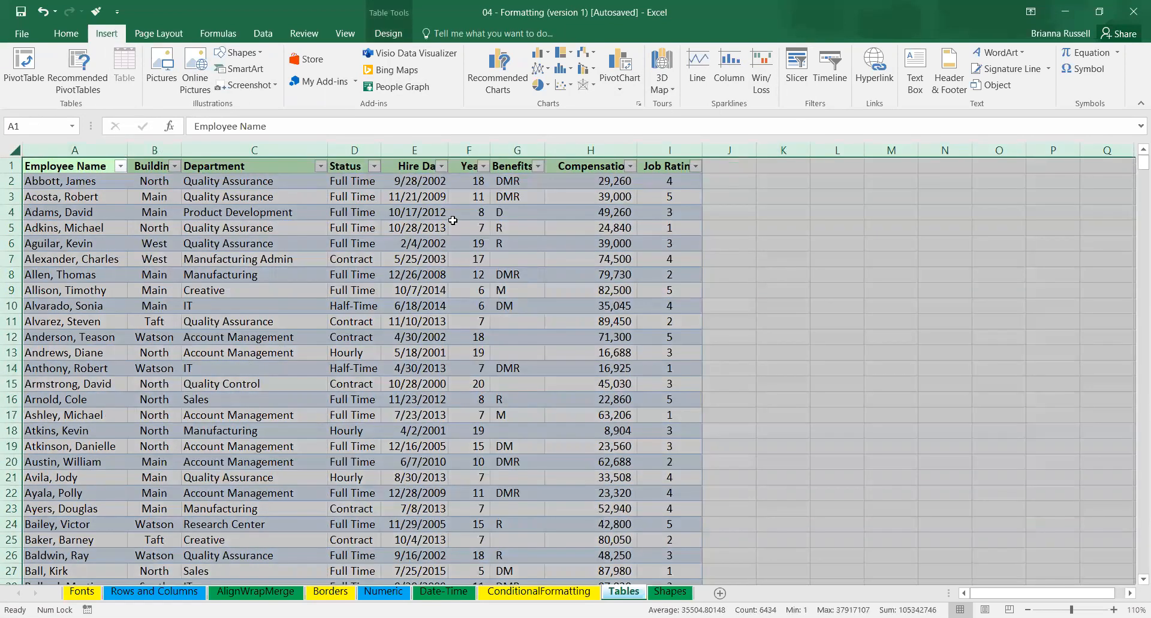
{"action": "left_click", "coordinate": [345, 216]}
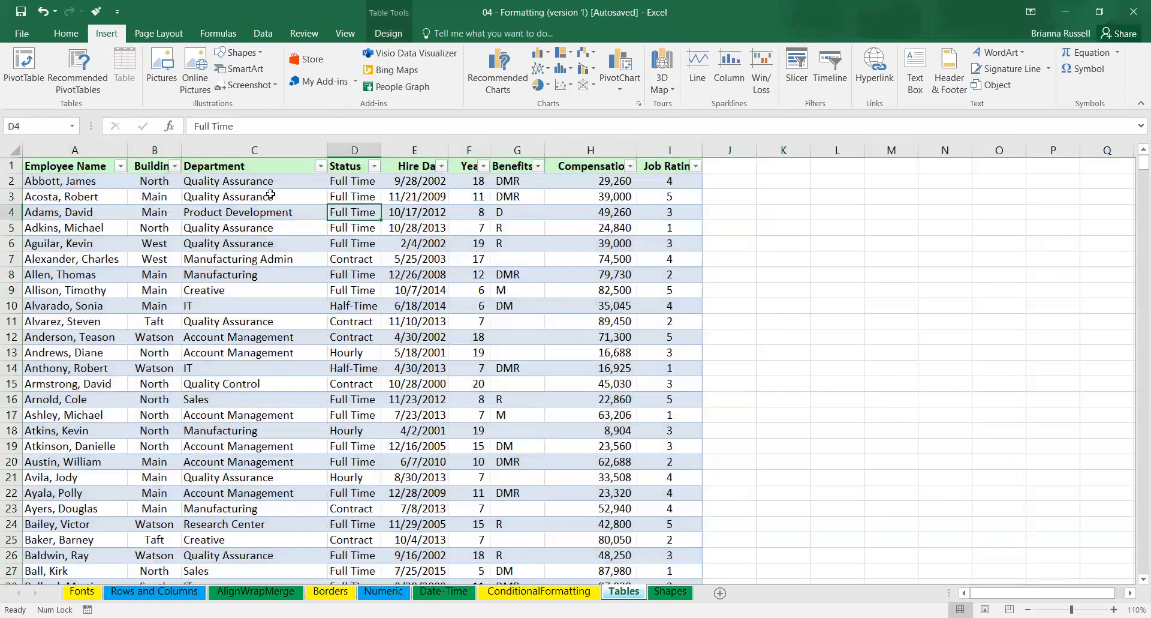
{"action": "left_click", "coordinate": [45, 166]}
{"action": "key", "text": "ctrl+shift+End"}
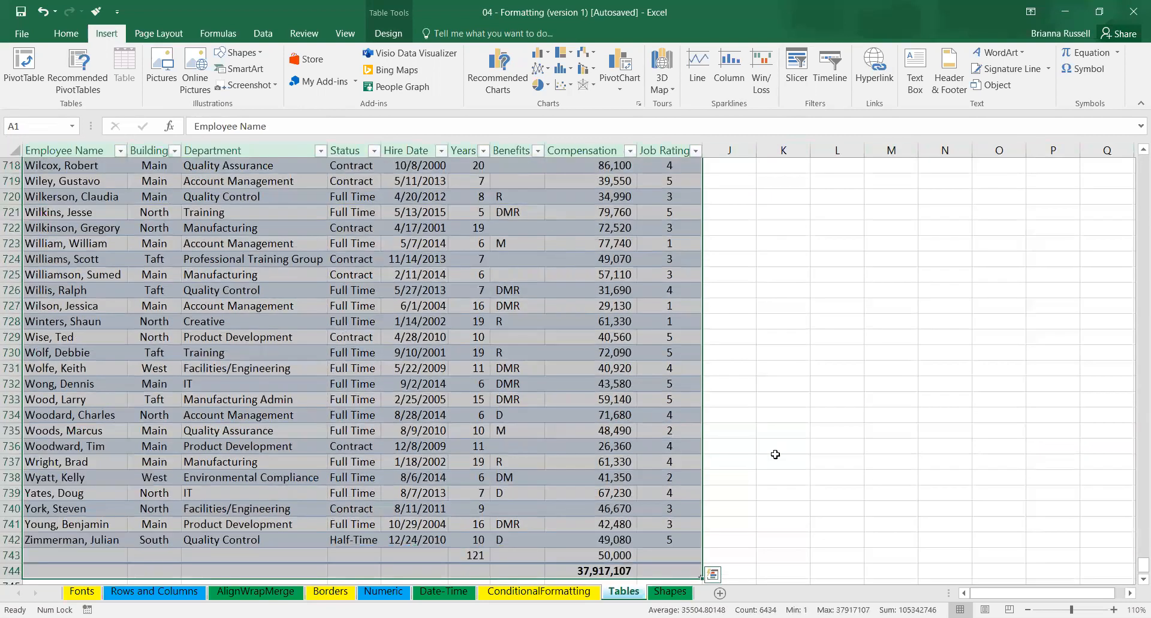
{"action": "left_click", "coordinate": [713, 574]}
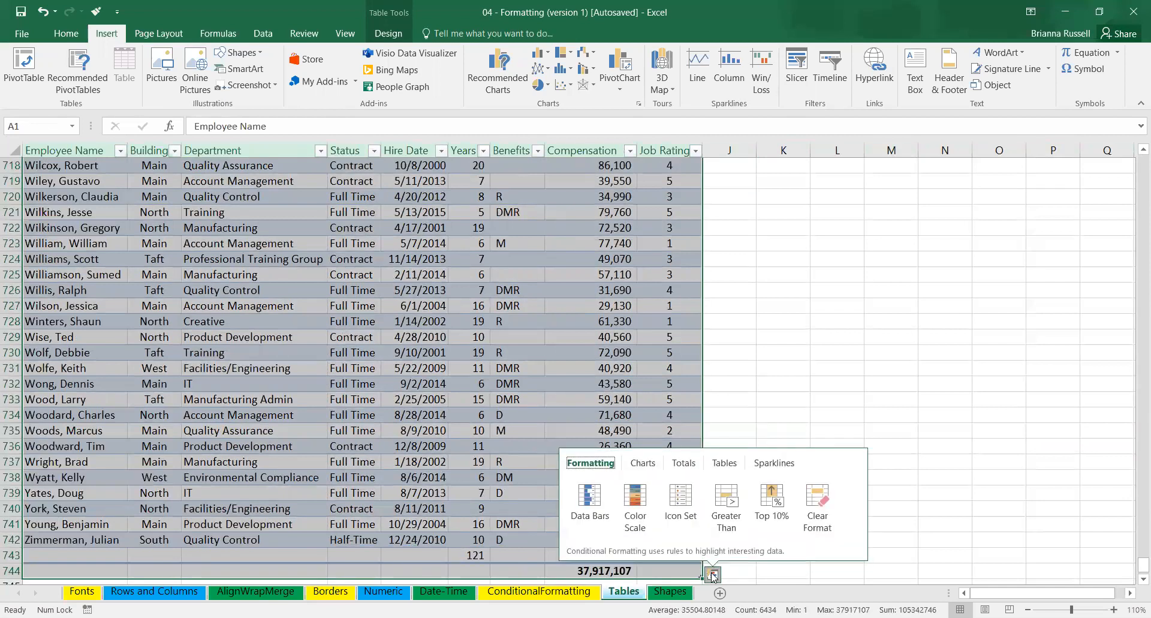
{"action": "left_click", "coordinate": [713, 574]}
{"action": "key", "text": "ctrl+c"}
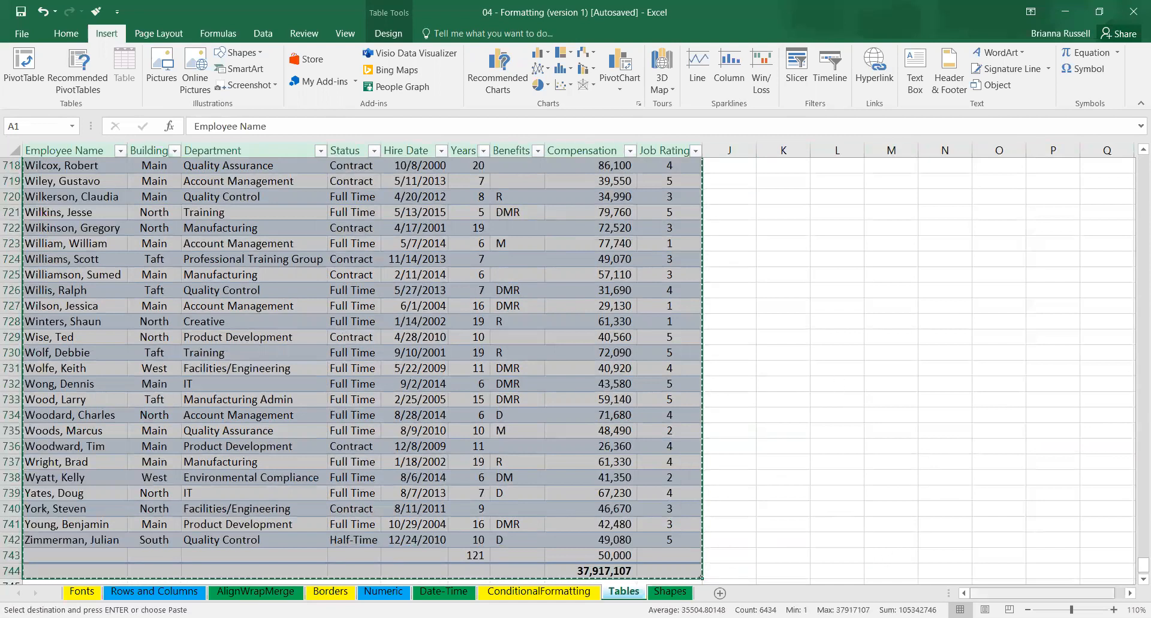
Paste the copied employee table as values only, starting in cell K1 of the Tables sheet.
{"action": "scroll", "coordinate": [1048, 566], "scroll_direction": "right", "scroll_amount": 1}
{"action": "left_click_drag", "start_coordinate": [1135, 566], "coordinate": [1135, 159]}
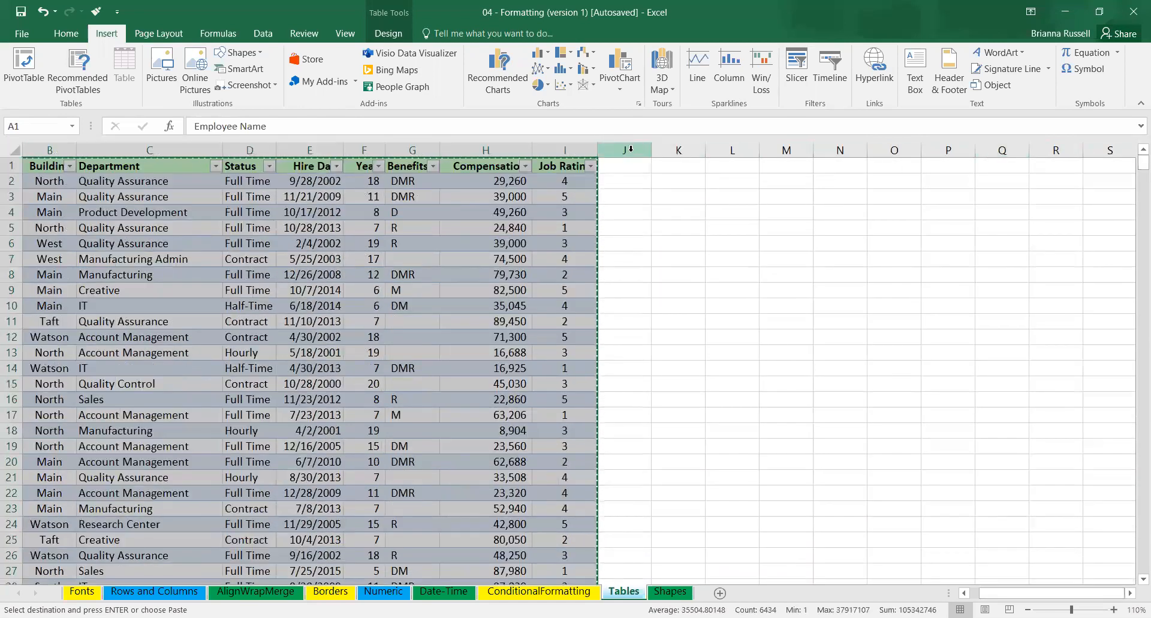
{"action": "left_click", "coordinate": [660, 167]}
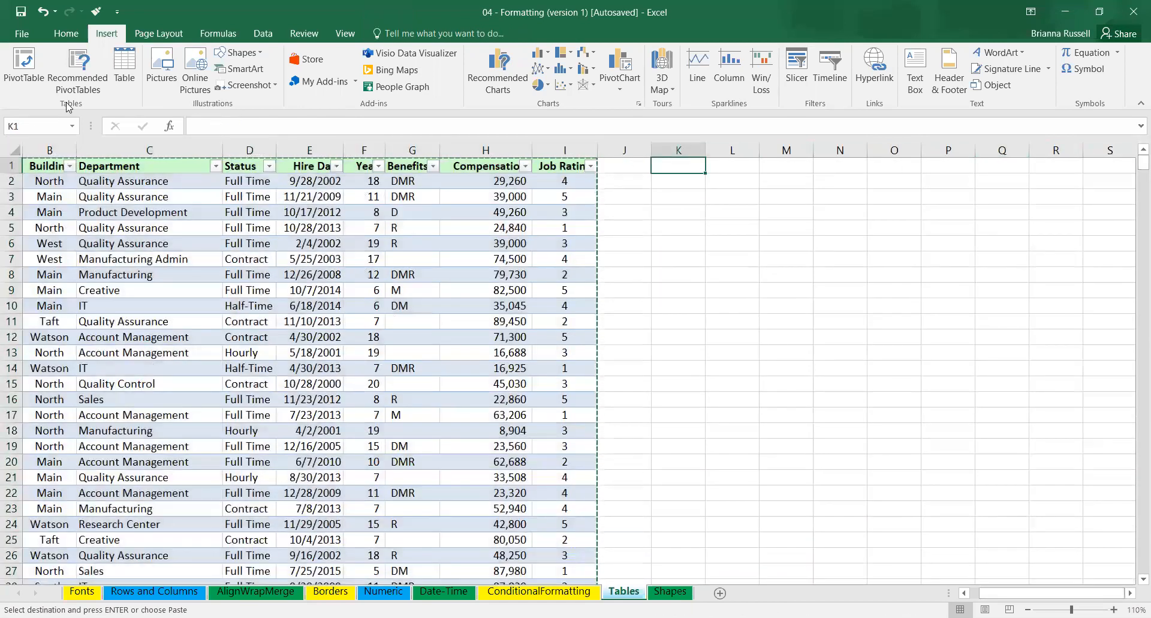
{"action": "left_click", "coordinate": [18, 34]}
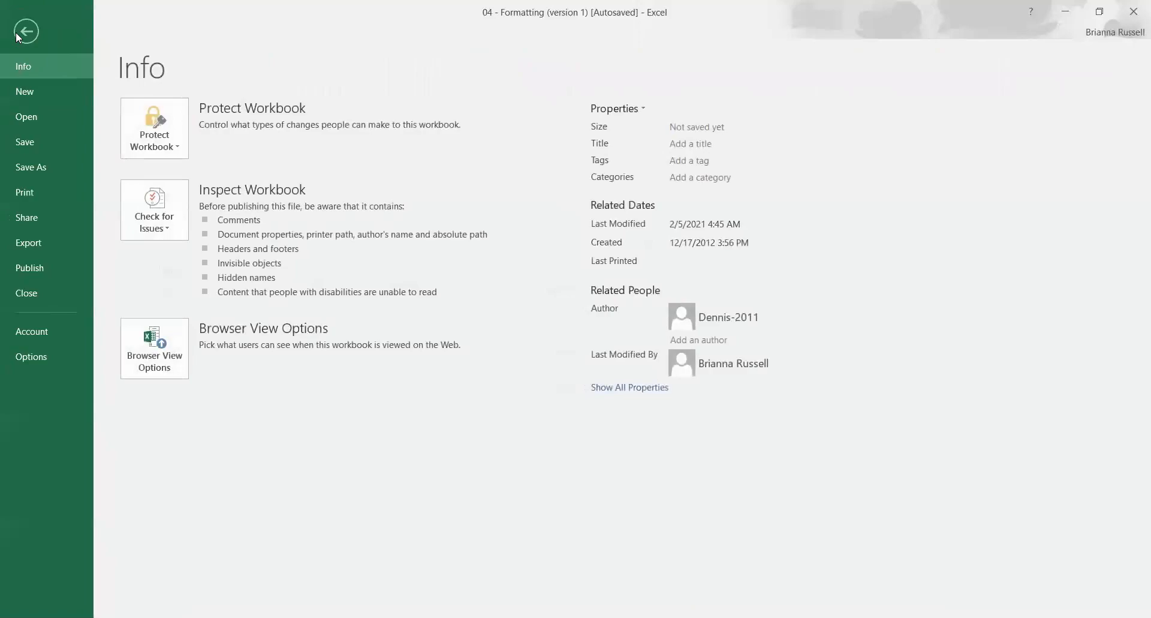
{"action": "left_click", "coordinate": [17, 34]}
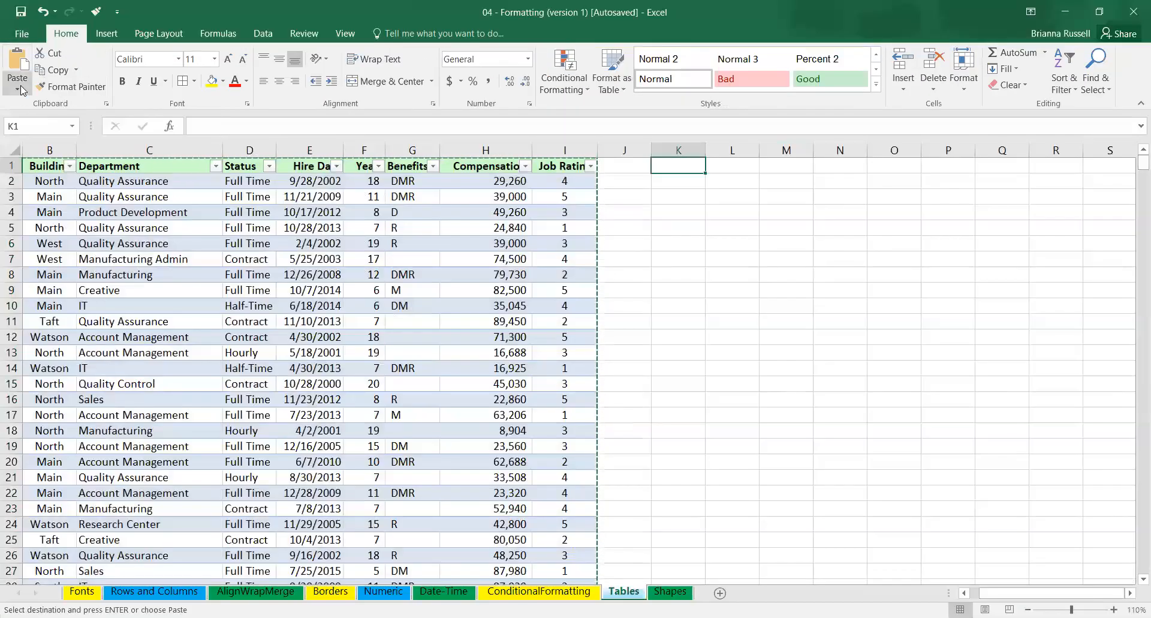
{"action": "left_click", "coordinate": [21, 90]}
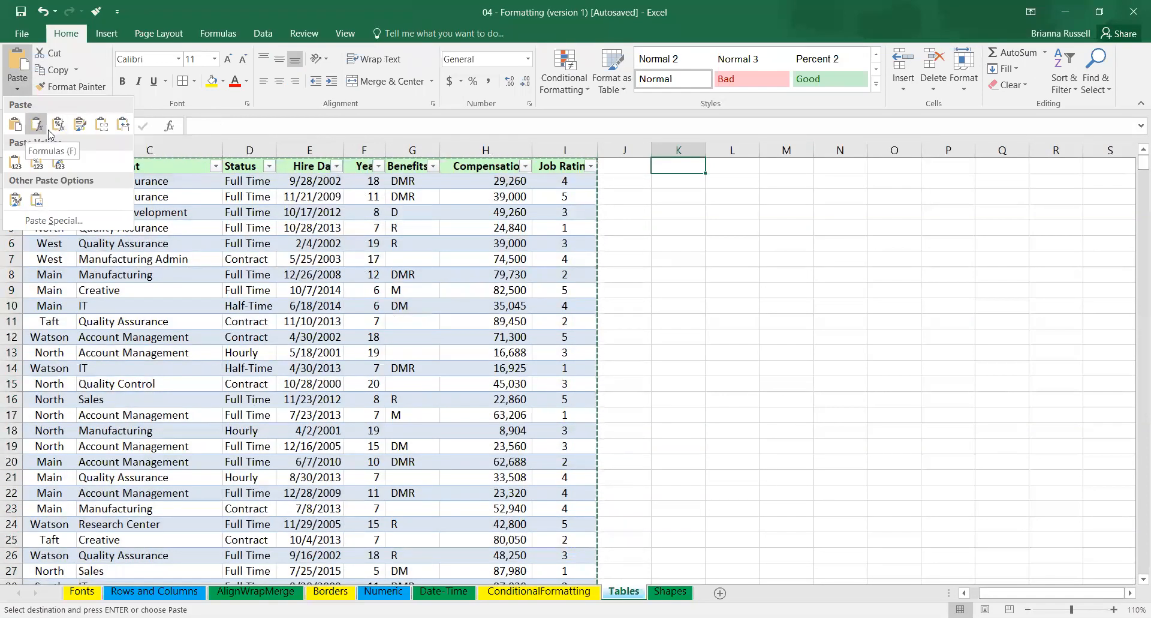
{"action": "left_click", "coordinate": [16, 162]}
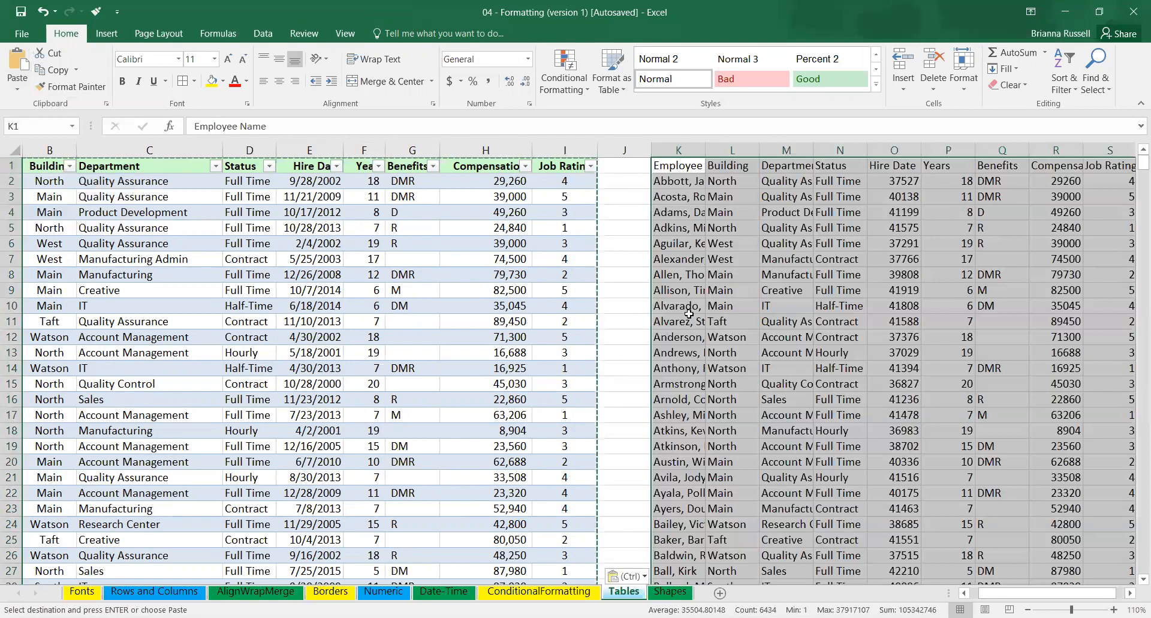
Select cells in the pasted plain range and review the insert commands offered for it, including the slicer.
{"action": "left_click", "coordinate": [840, 324]}
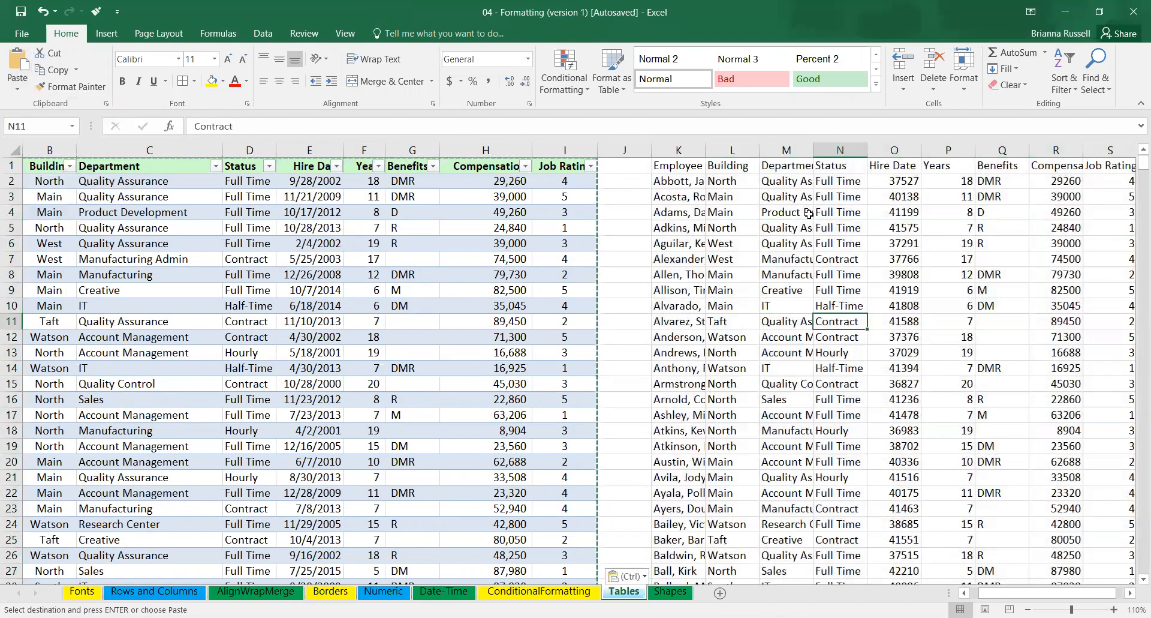
{"action": "left_click", "coordinate": [850, 170]}
{"action": "key", "text": "alt"}
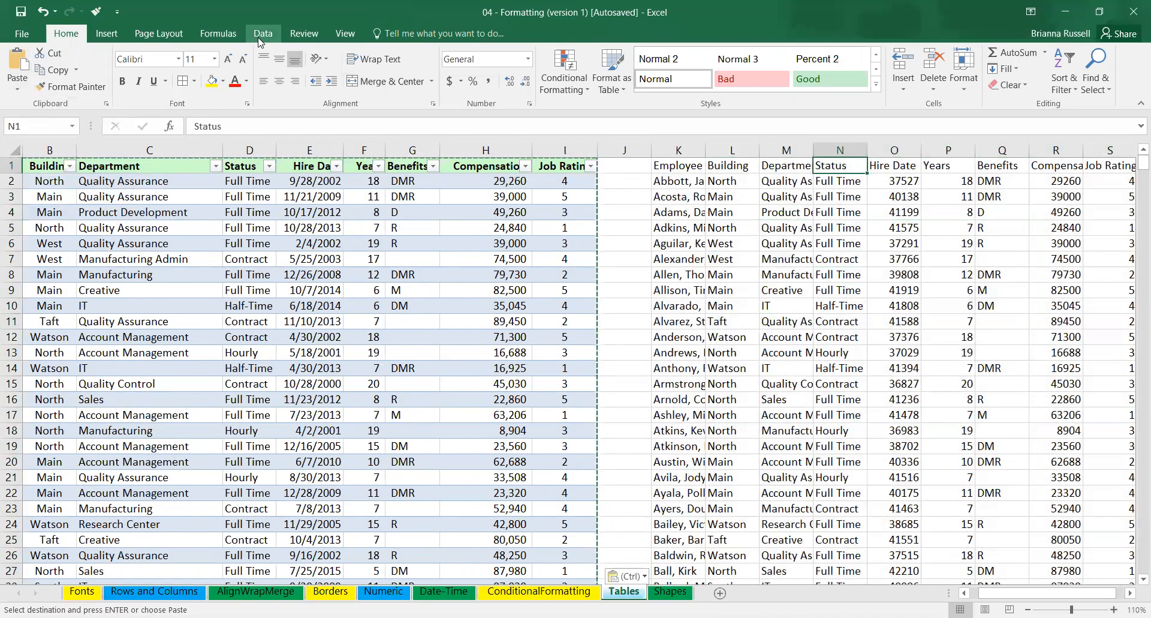
{"action": "key", "text": "n"}
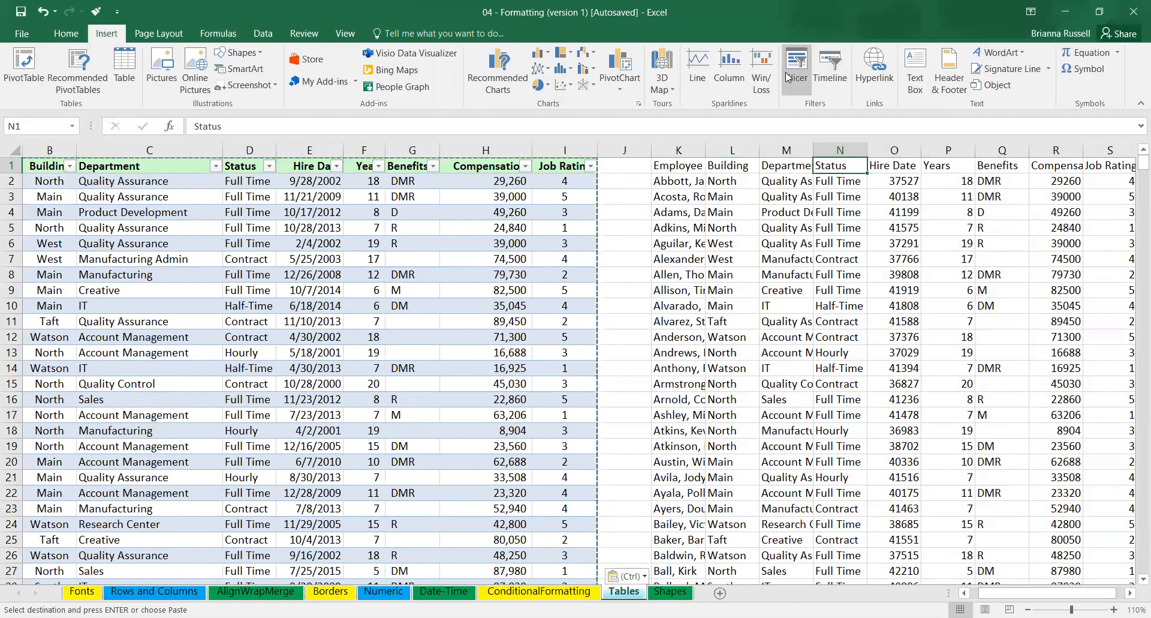
{"action": "left_click", "coordinate": [685, 242]}
{"action": "left_click", "coordinate": [840, 211]}
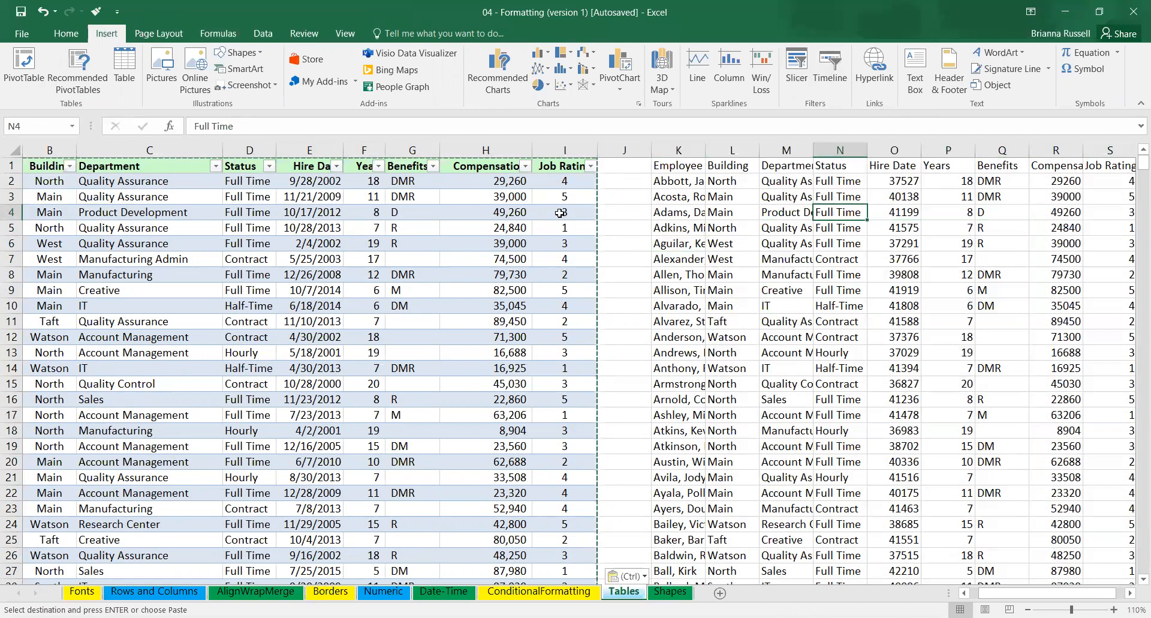
Select the entire original employee table and delete it, keeping the pasted values in columns K onward.
{"action": "left_click", "coordinate": [54, 167]}
{"action": "key", "text": "ctrl+a"}
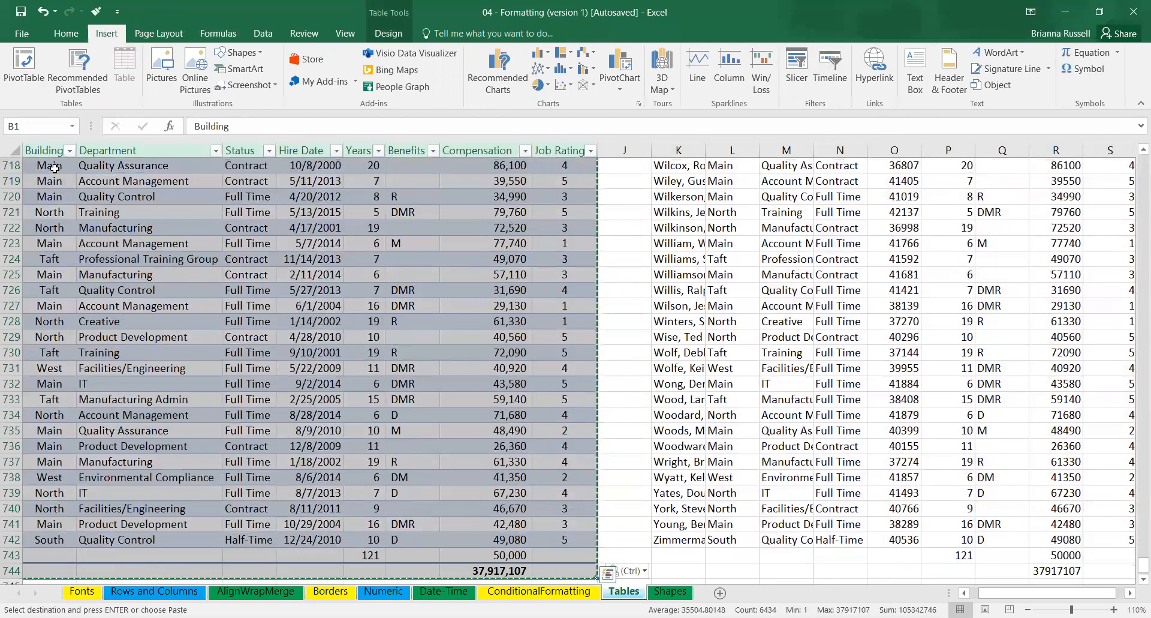
{"action": "key", "text": "Delete"}
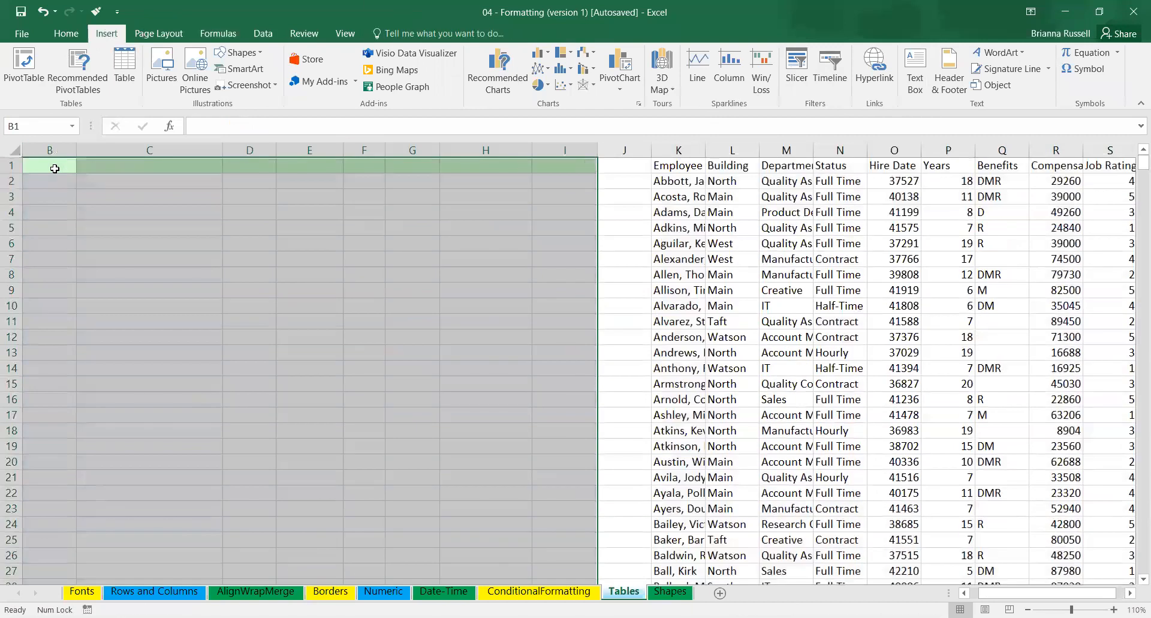
Try to insert a slicer for the pasted values starting at K1 and dismiss the connection selection.
{"action": "left_click", "coordinate": [670, 168]}
{"action": "left_click", "coordinate": [795, 66]}
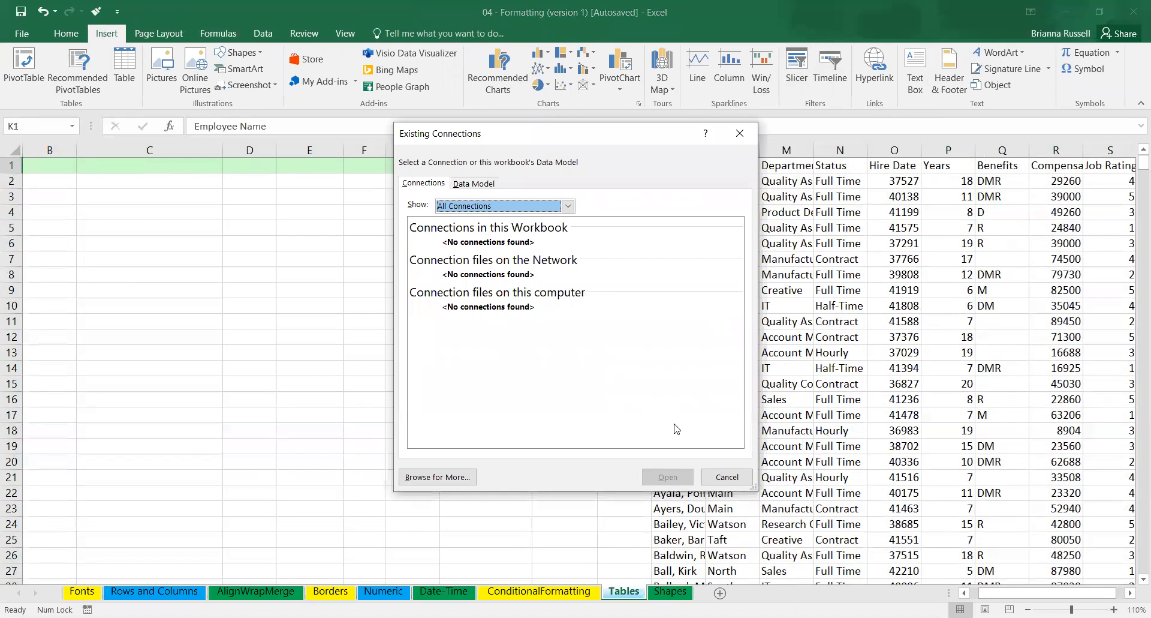
{"action": "left_click", "coordinate": [727, 477]}
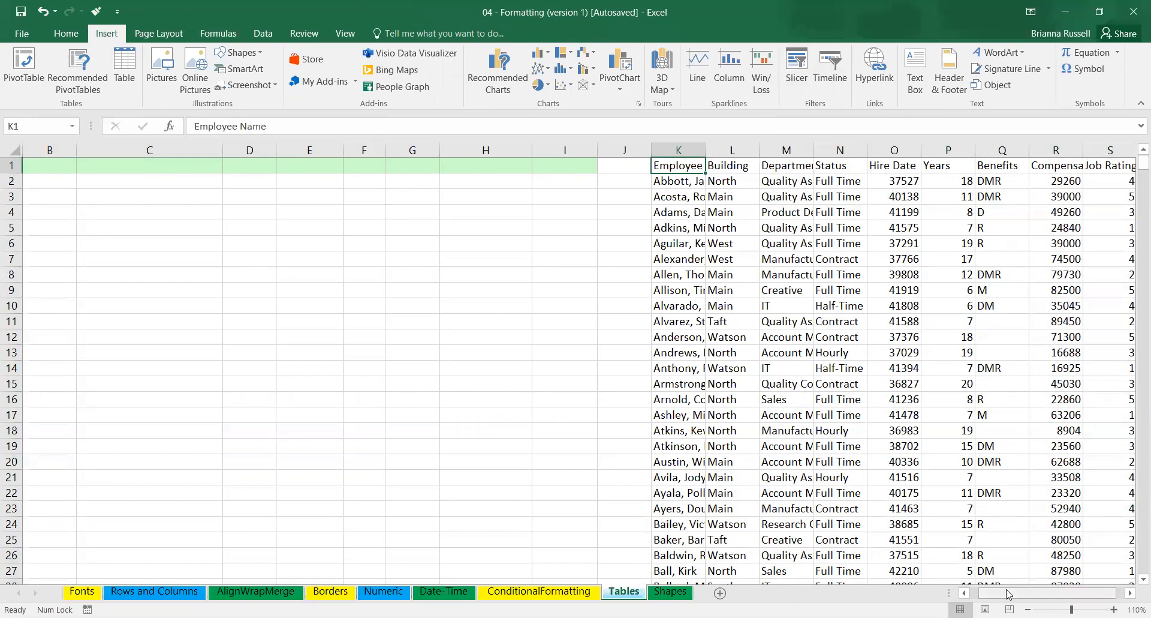
{"action": "left_click_drag", "start_coordinate": [1009, 595], "coordinate": [1085, 596]}
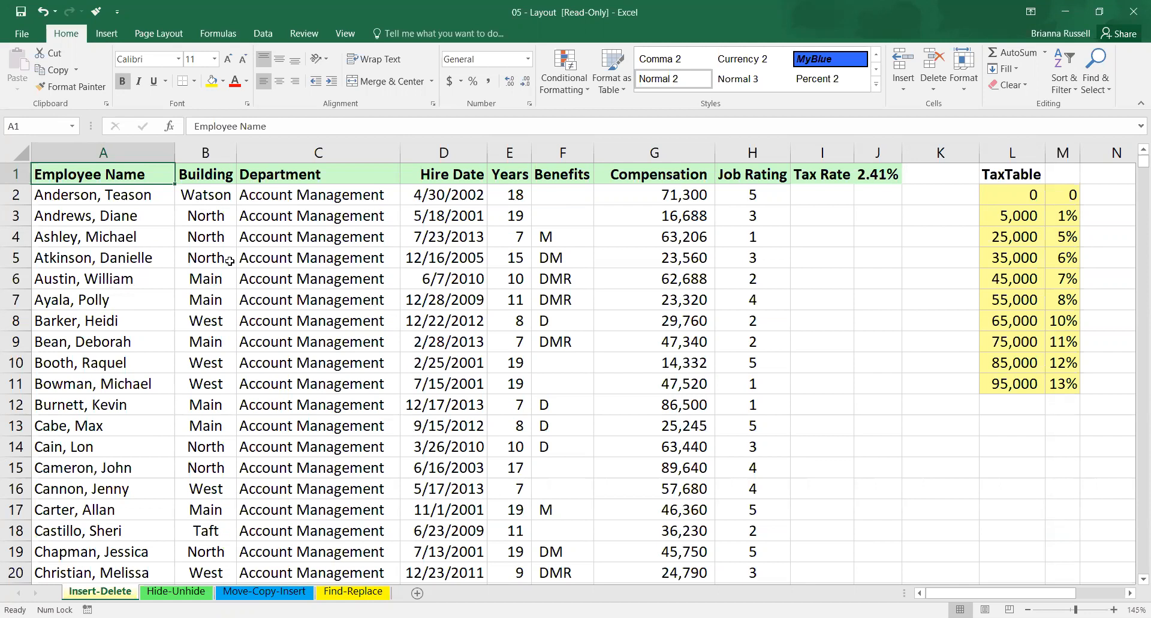
Hide the Compensation column G and the Benefits column F on the Insert-Delete sheet of the 05 - Layout workbook.
{"action": "right_click", "coordinate": [658, 153]}
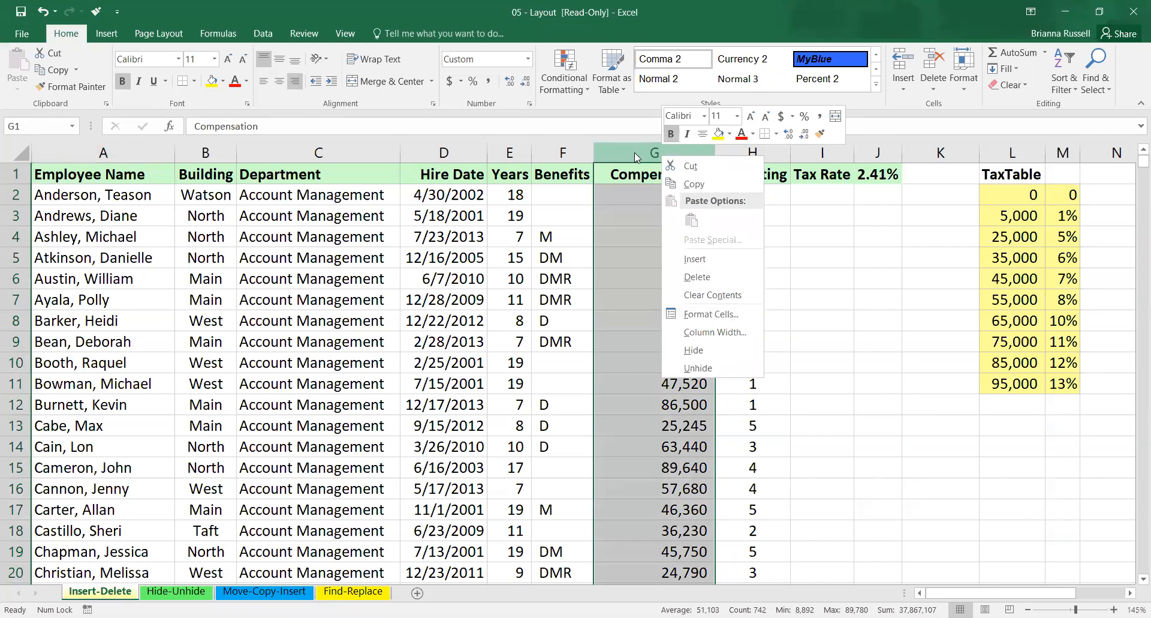
{"action": "left_click", "coordinate": [692, 350]}
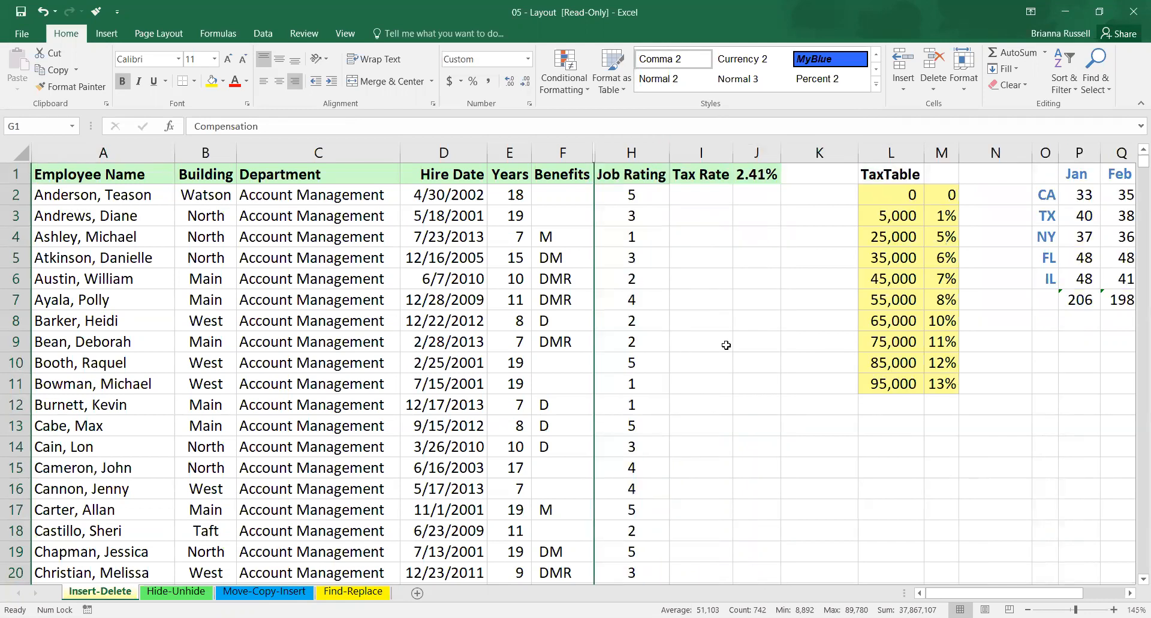
{"action": "left_click", "coordinate": [626, 240]}
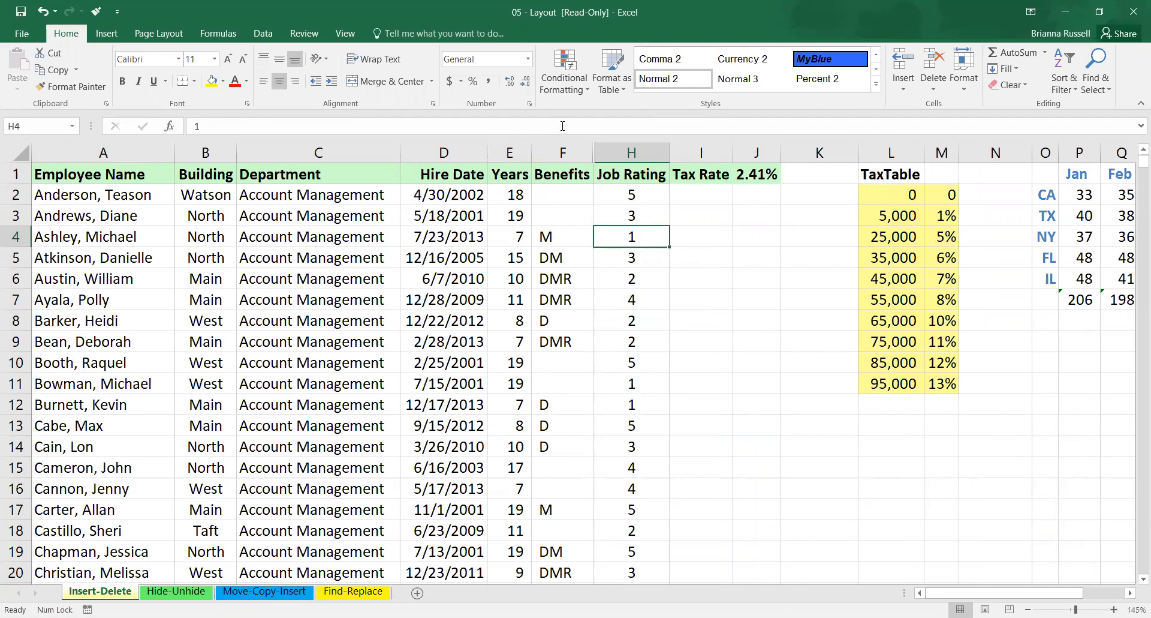
{"action": "left_click", "coordinate": [565, 151]}
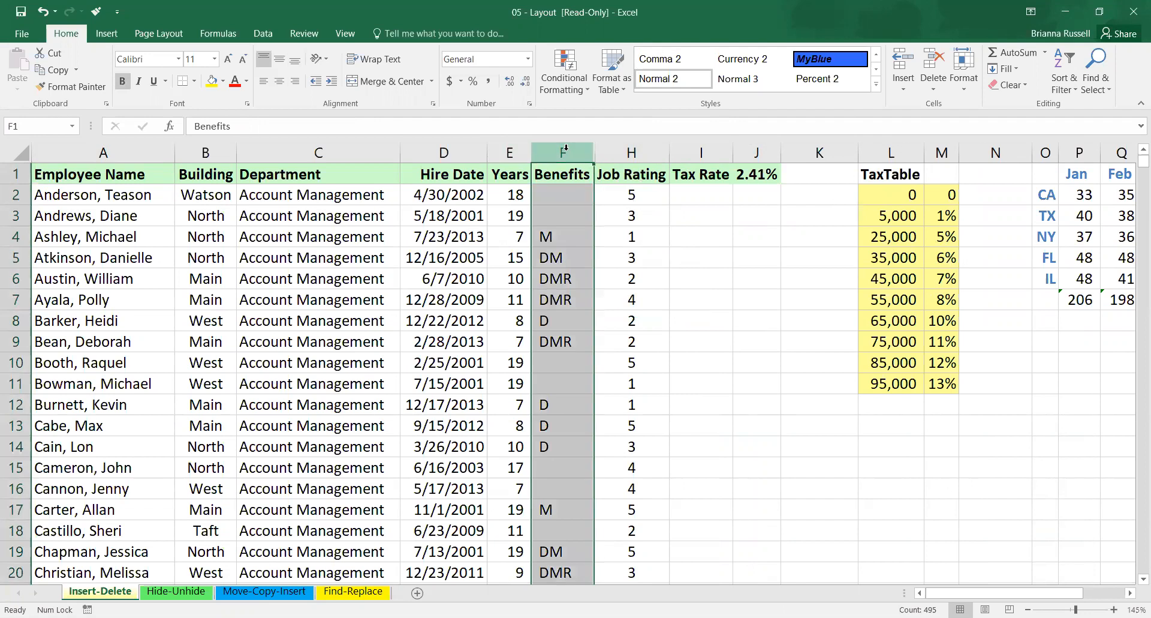
{"action": "right_click", "coordinate": [566, 149]}
{"action": "left_click", "coordinate": [600, 345]}
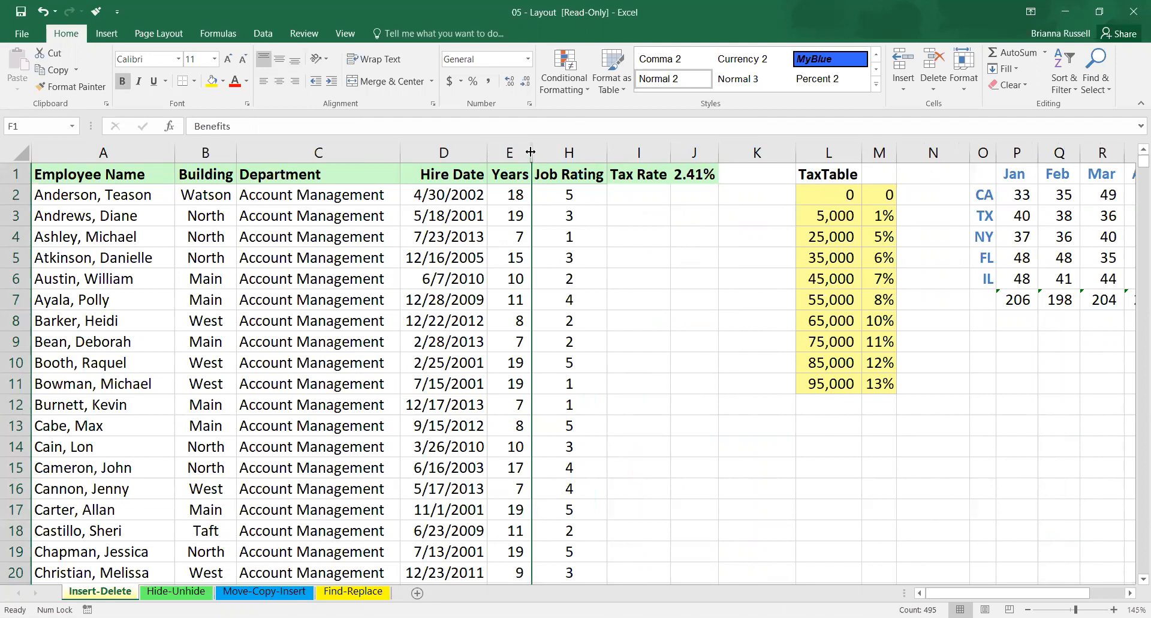
Undo a trial widening of column E and unhide columns G and F as narrow columns beside it.
{"action": "left_click_drag", "start_coordinate": [530, 152], "coordinate": [549, 150]}
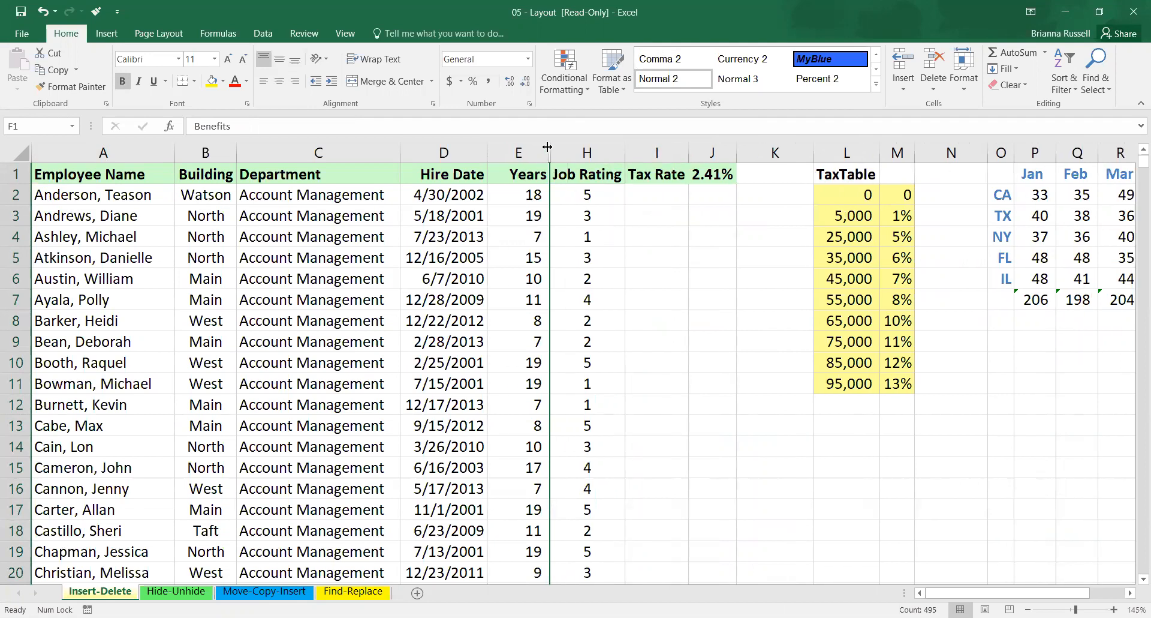
{"action": "key", "text": "ctrl+z"}
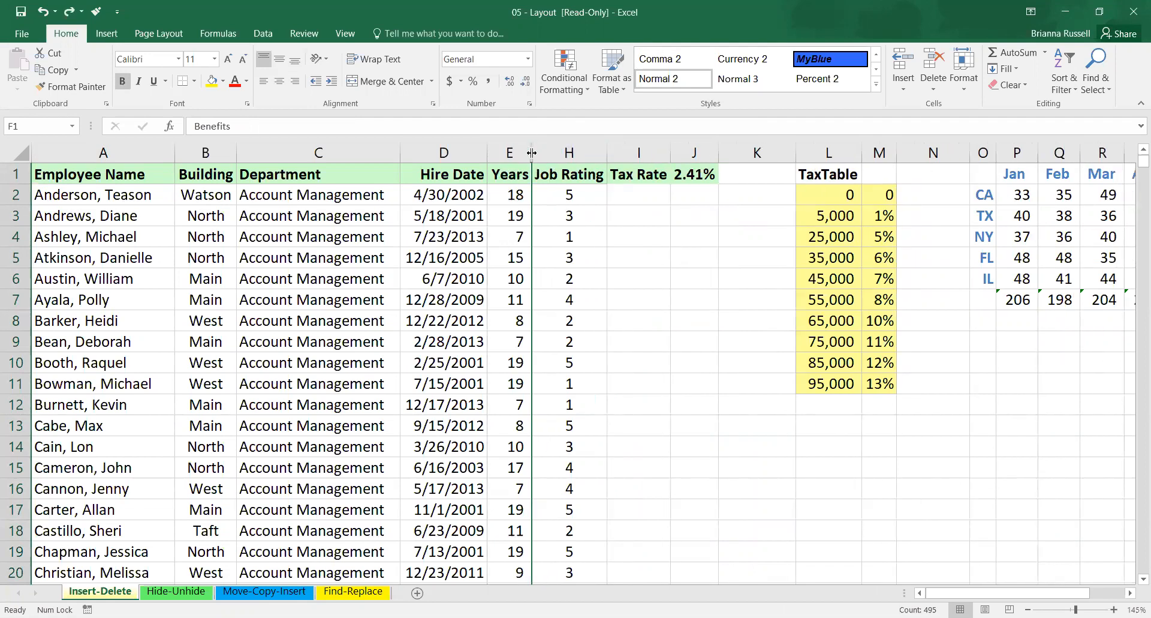
{"action": "left_click_drag", "start_coordinate": [532, 152], "coordinate": [549, 152]}
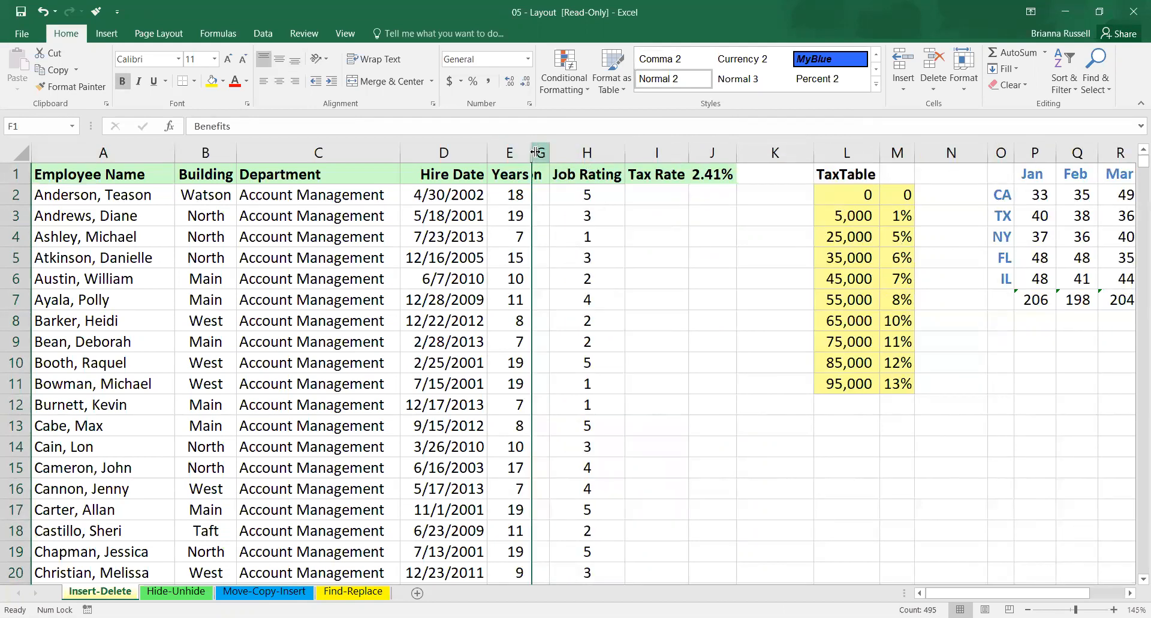
{"action": "left_click_drag", "start_coordinate": [532, 153], "coordinate": [545, 152]}
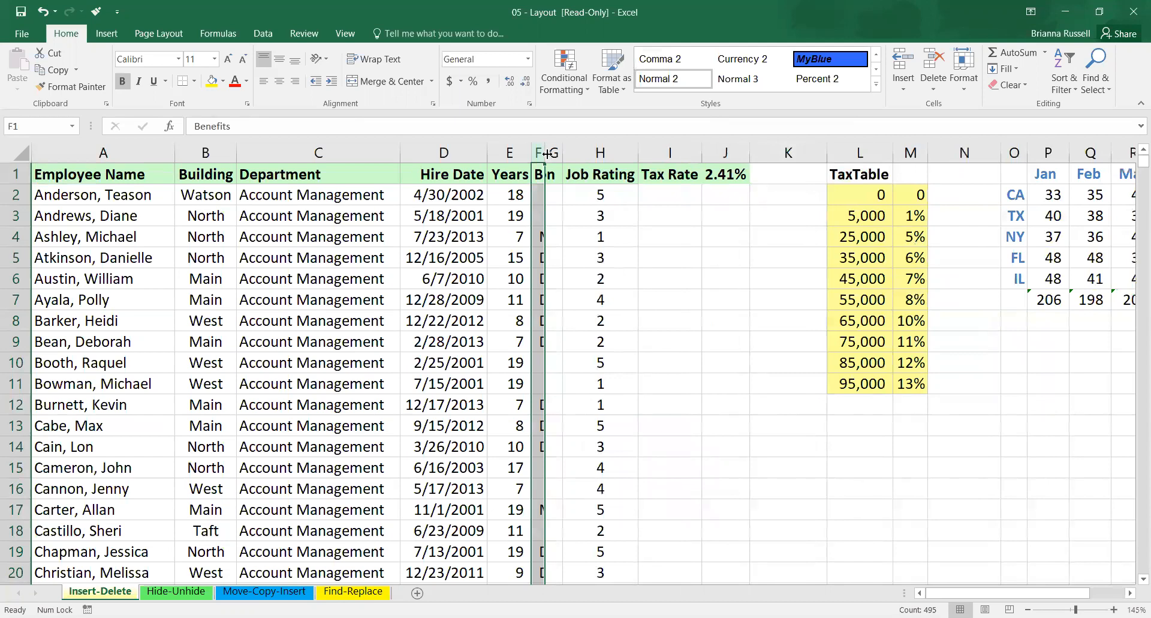
Try to unhide more columns beside Benefits column F, and undo the unhiding of columns F and G.
{"action": "right_click", "coordinate": [541, 152]}
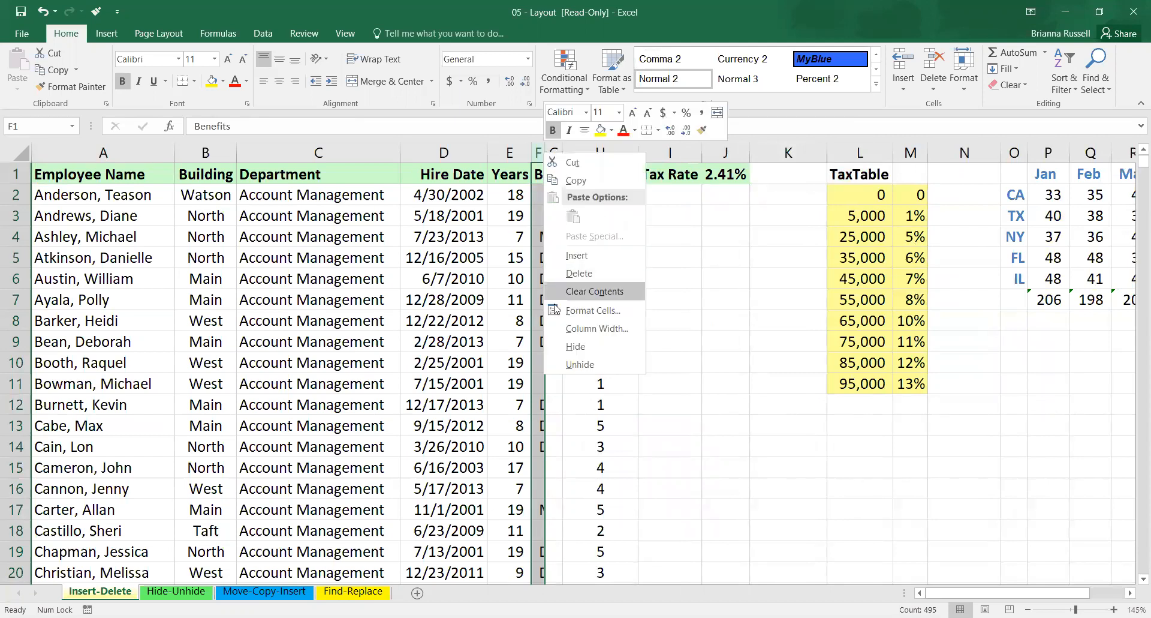
{"action": "left_click", "coordinate": [590, 364]}
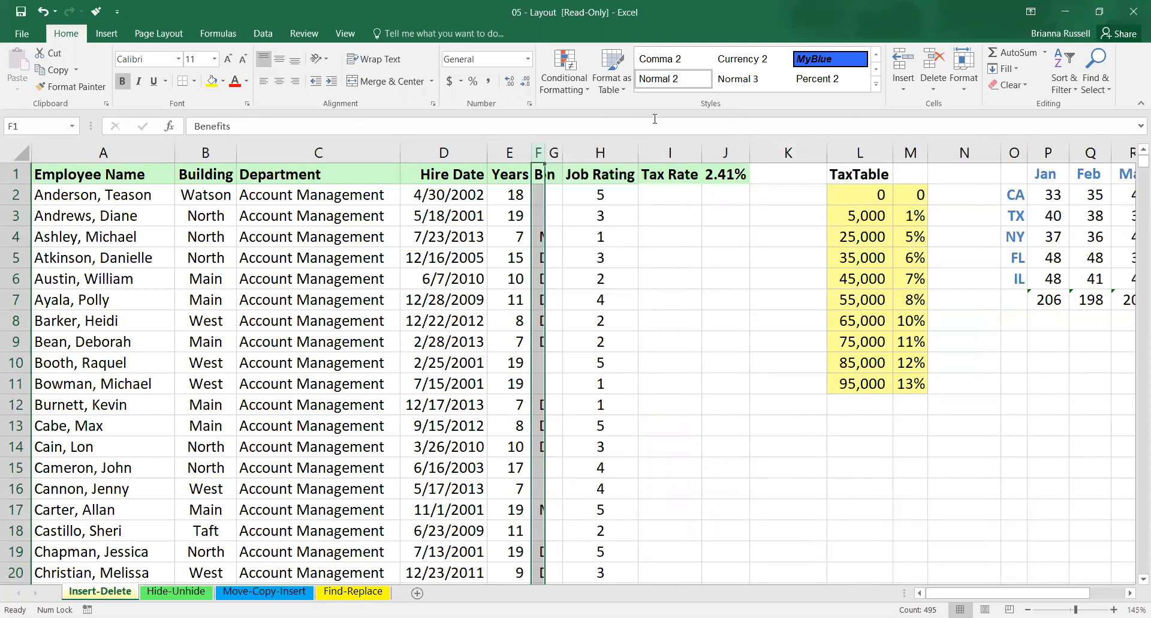
{"action": "key", "text": "ctrl+z"}
{"action": "key", "text": "ctrl+z"}
{"action": "key", "text": "ctrl+z"}
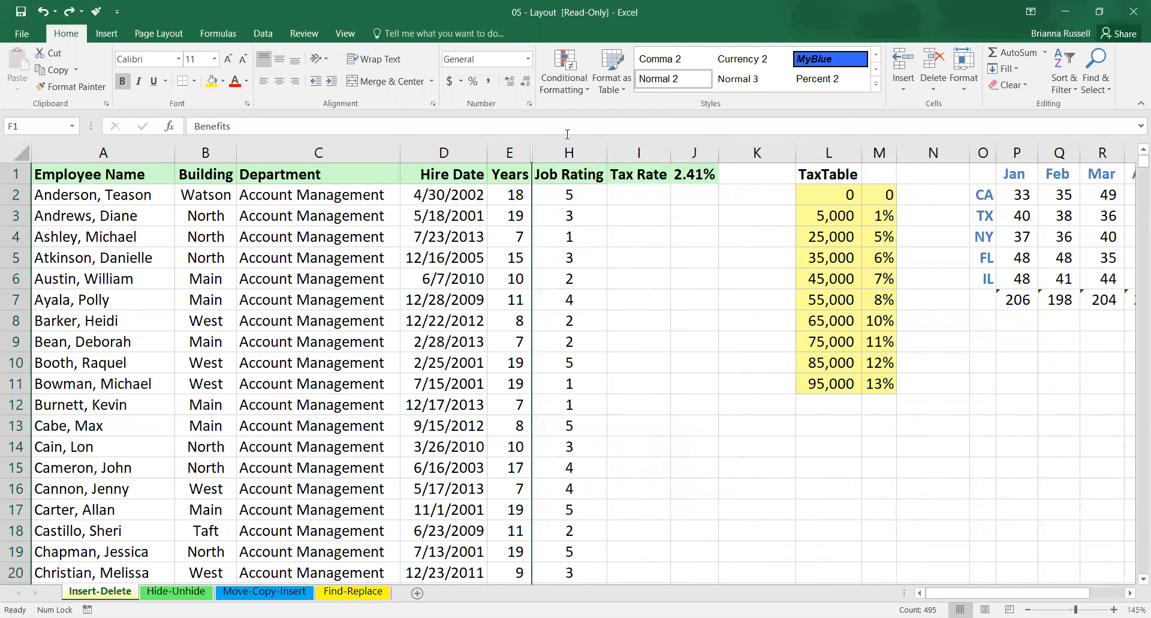
Unhide the Compensation column G and the Benefits column F between the Years and Job Rating columns.
{"action": "right_click", "coordinate": [533, 155]}
{"action": "left_click", "coordinate": [584, 364]}
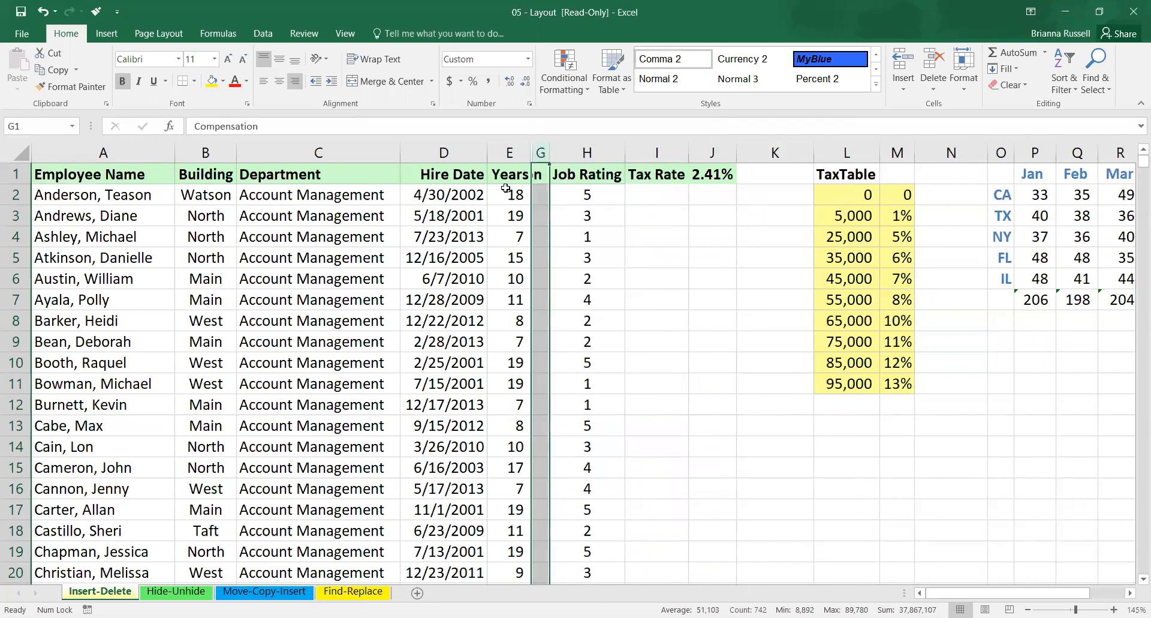
{"action": "right_click", "coordinate": [533, 153]}
{"action": "left_click", "coordinate": [584, 363]}
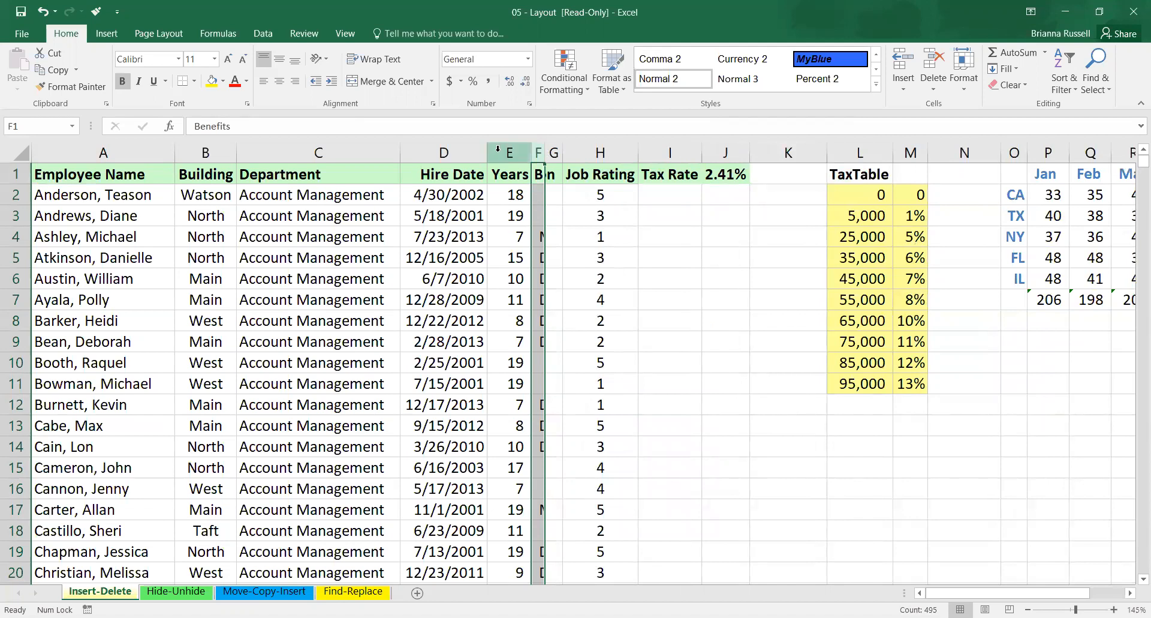
Widen columns F through H together to a readable width, and autofit the Compensation column G to its contents.
{"action": "left_click_drag", "start_coordinate": [619, 152], "coordinate": [538, 151]}
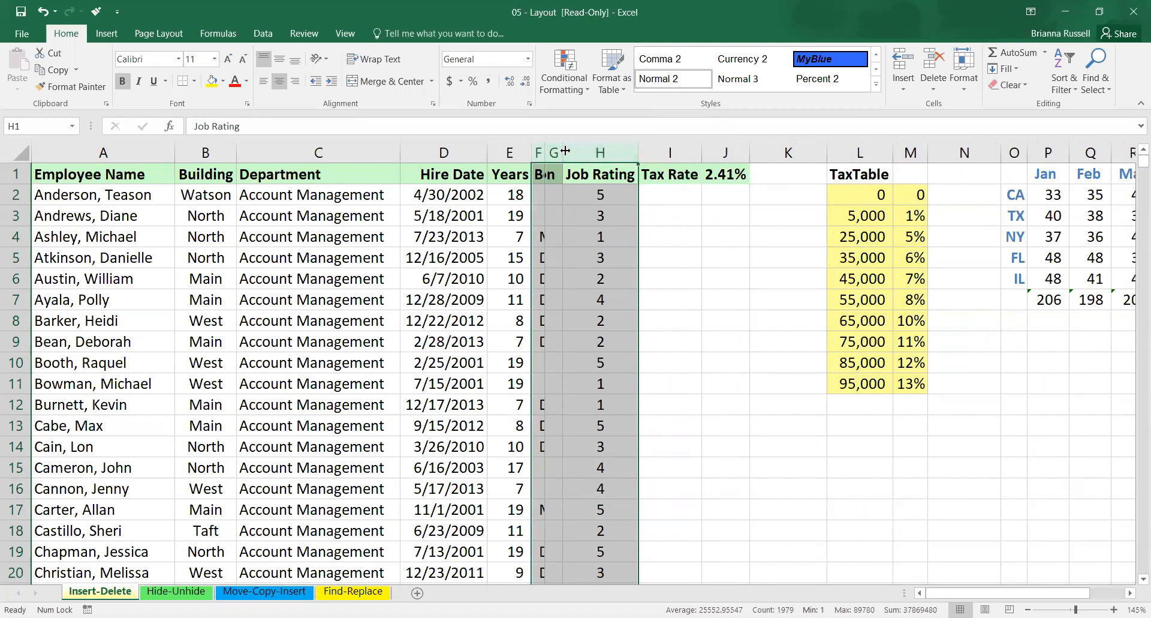
{"action": "left_click_drag", "start_coordinate": [564, 151], "coordinate": [652, 154]}
{"action": "left_click", "coordinate": [799, 292]}
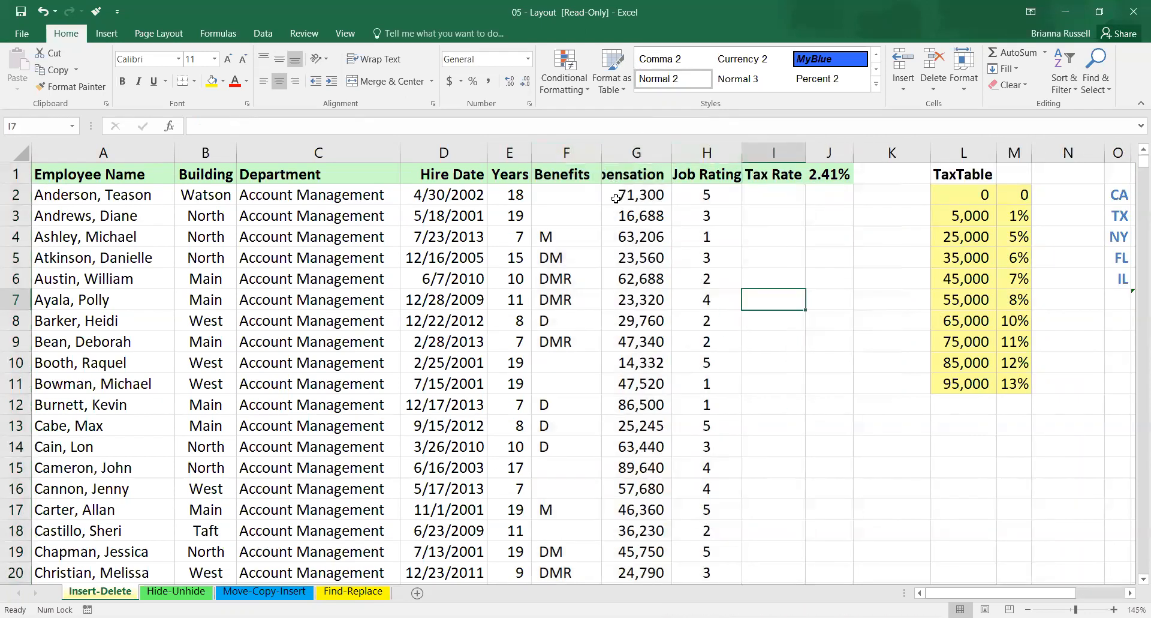
{"action": "left_click", "coordinate": [651, 154]}
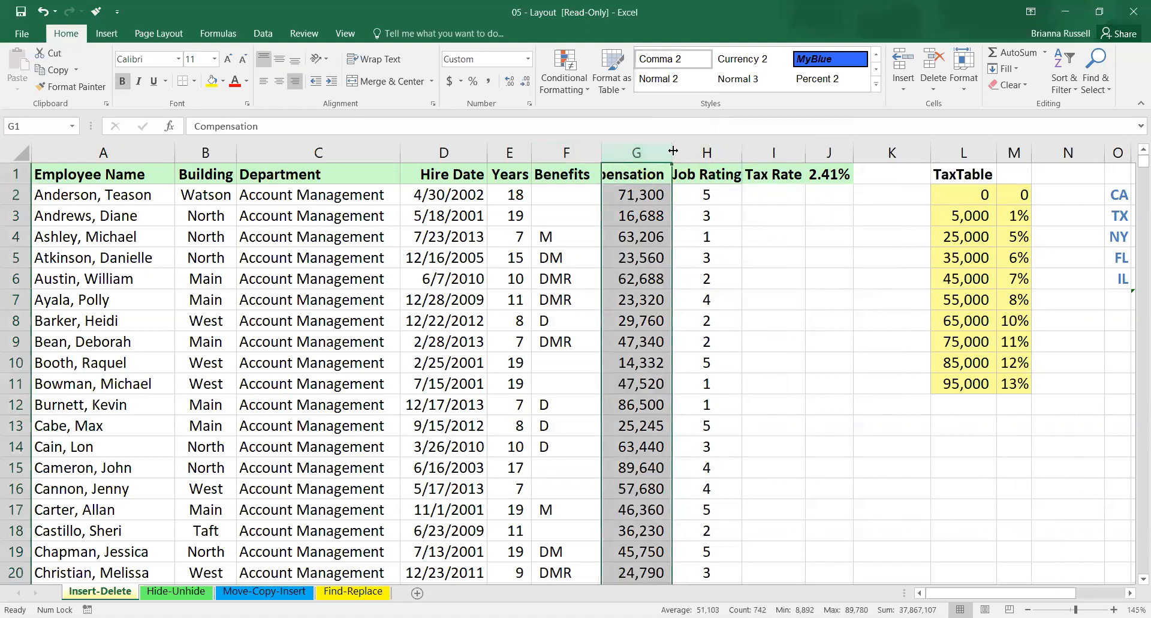
{"action": "double_click", "coordinate": [673, 150]}
{"action": "left_click", "coordinate": [753, 237]}
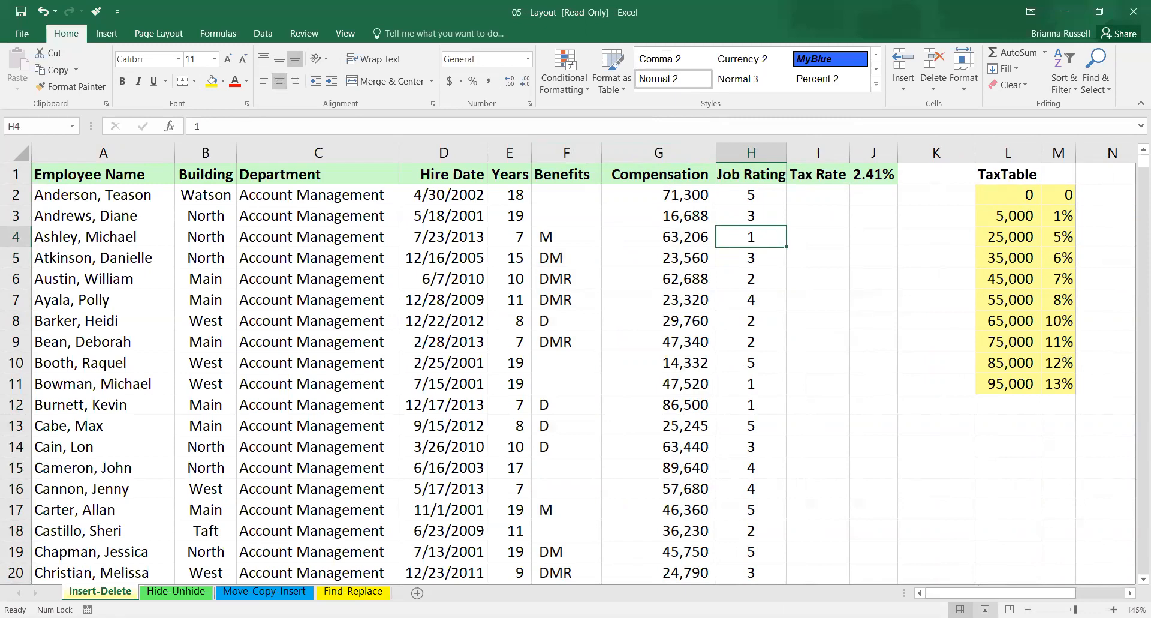
Switch the Insert-Delete sheet to Page Break Preview and look through its page breaks.
{"action": "left_click", "coordinate": [1010, 609]}
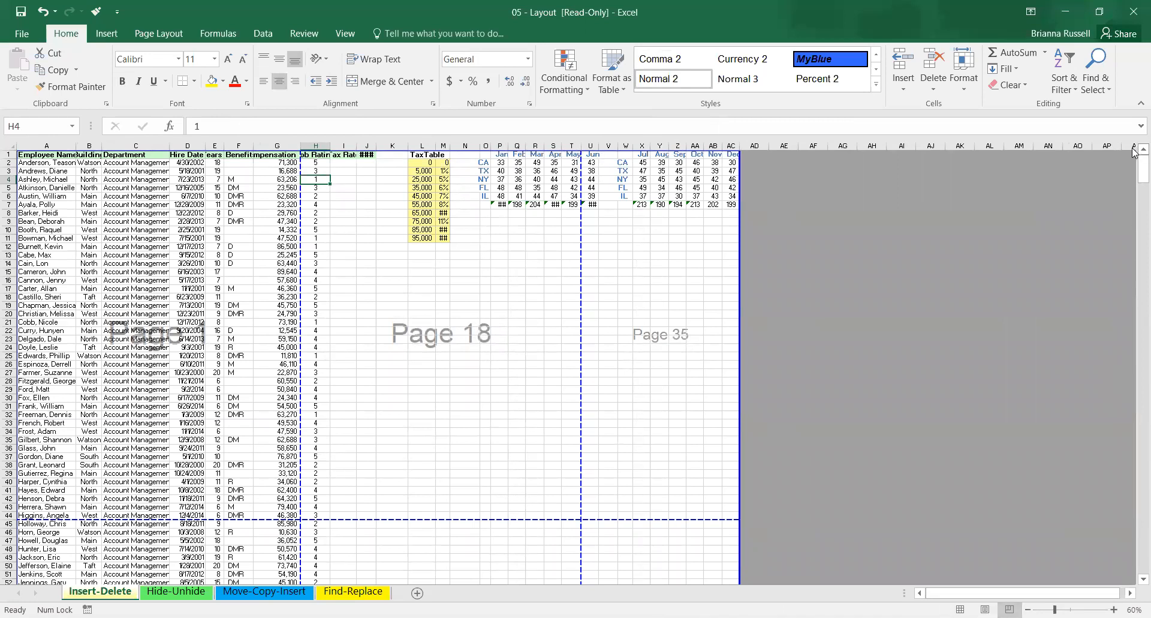
{"action": "left_click_drag", "start_coordinate": [1135, 173], "coordinate": [1134, 223]}
{"action": "scroll", "coordinate": [1058, 207], "scroll_direction": "down", "scroll_amount": 10}
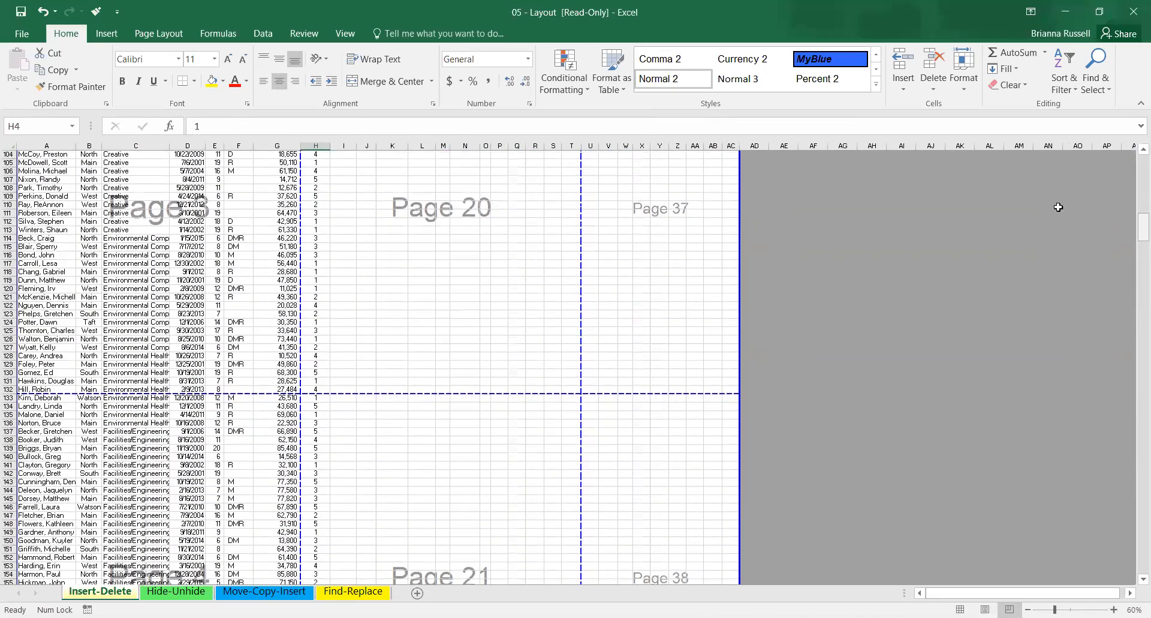
{"action": "left_click_drag", "start_coordinate": [1133, 238], "coordinate": [1136, 134]}
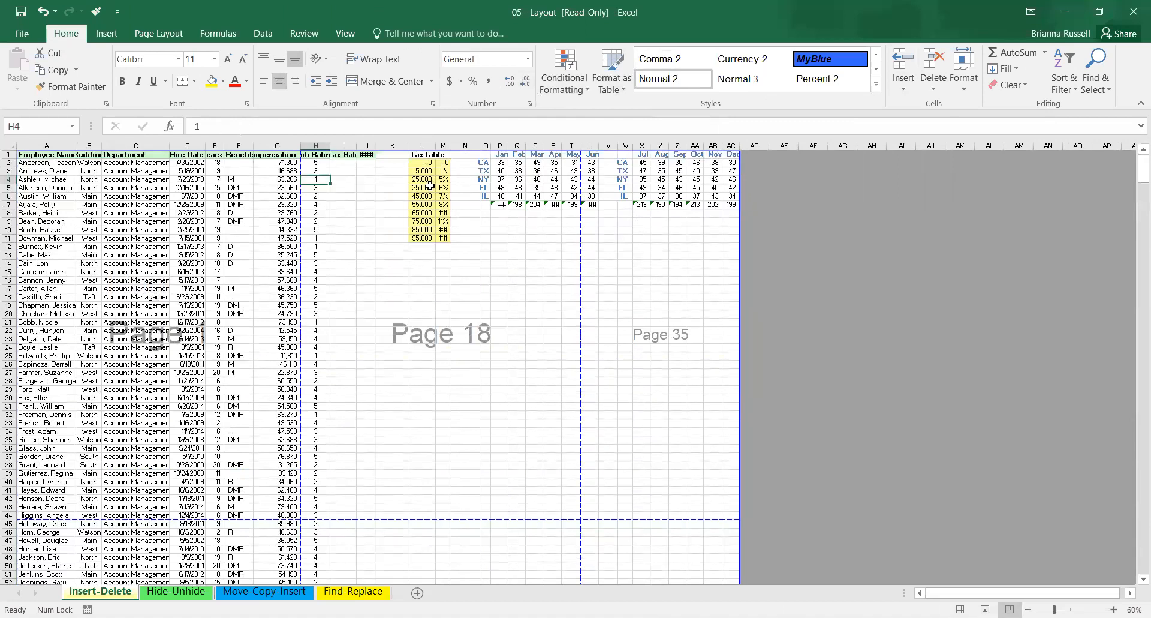
Hide columns L through AC, which contain the TaxTable and the monthly state figures.
{"action": "left_click", "coordinate": [420, 145]}
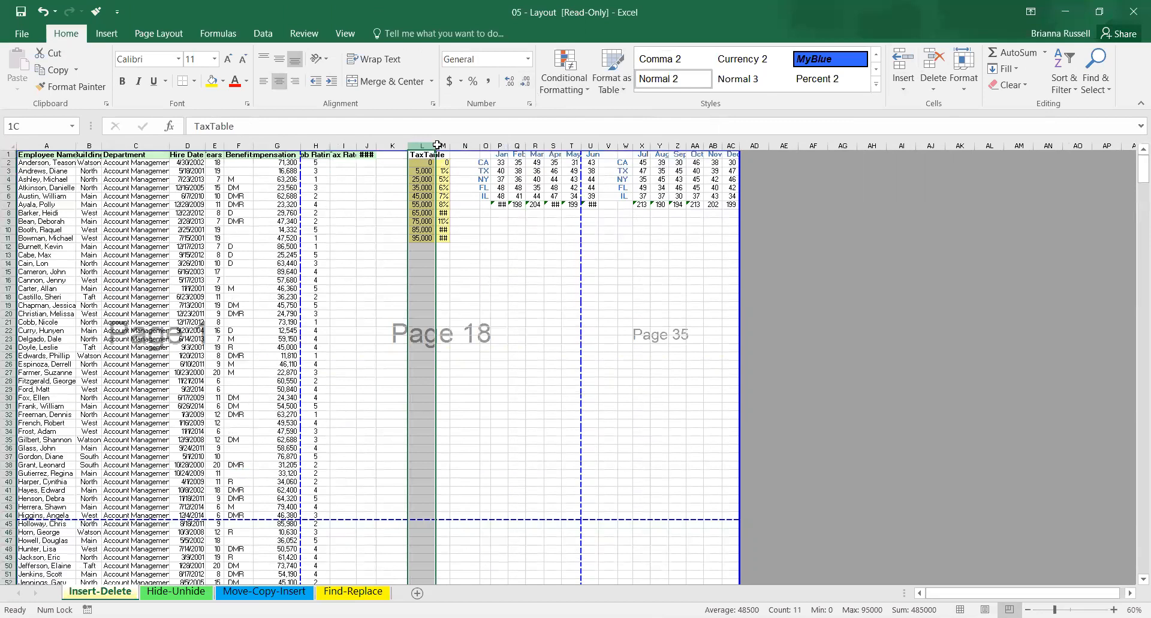
{"action": "left_click_drag", "start_coordinate": [438, 144], "coordinate": [731, 145]}
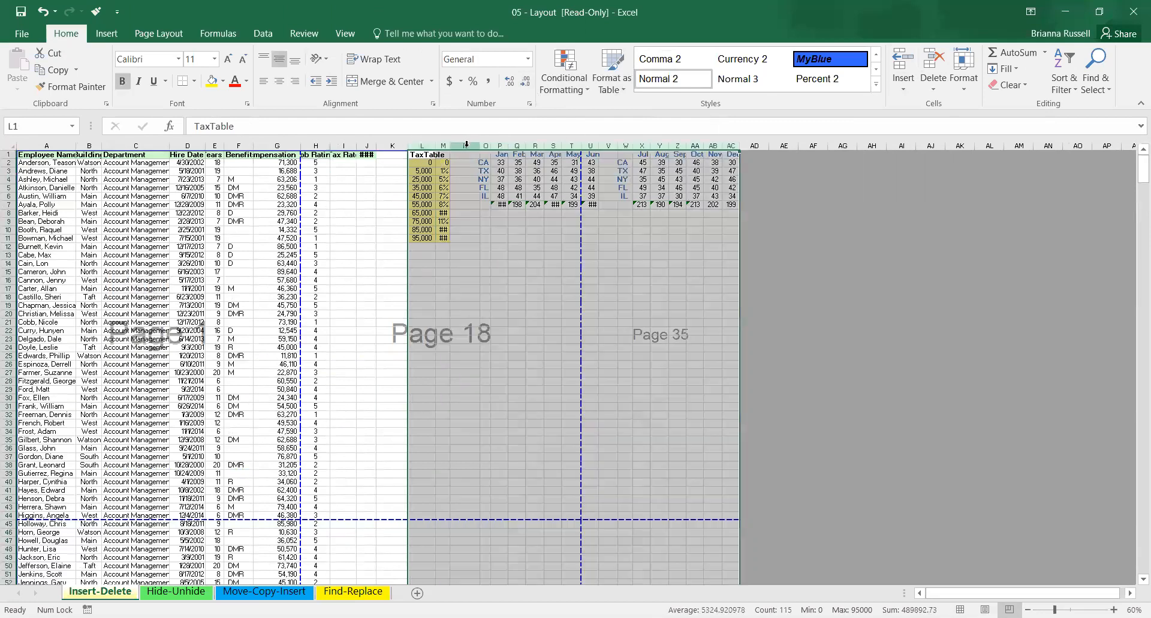
{"action": "right_click", "coordinate": [504, 349]}
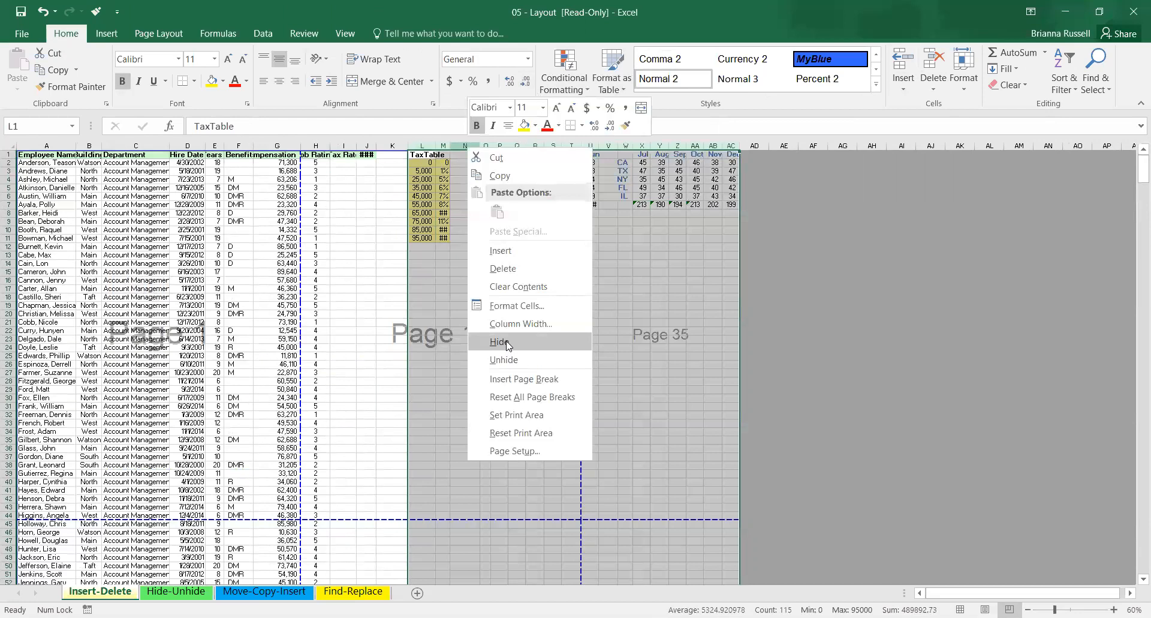
{"action": "left_click", "coordinate": [507, 344]}
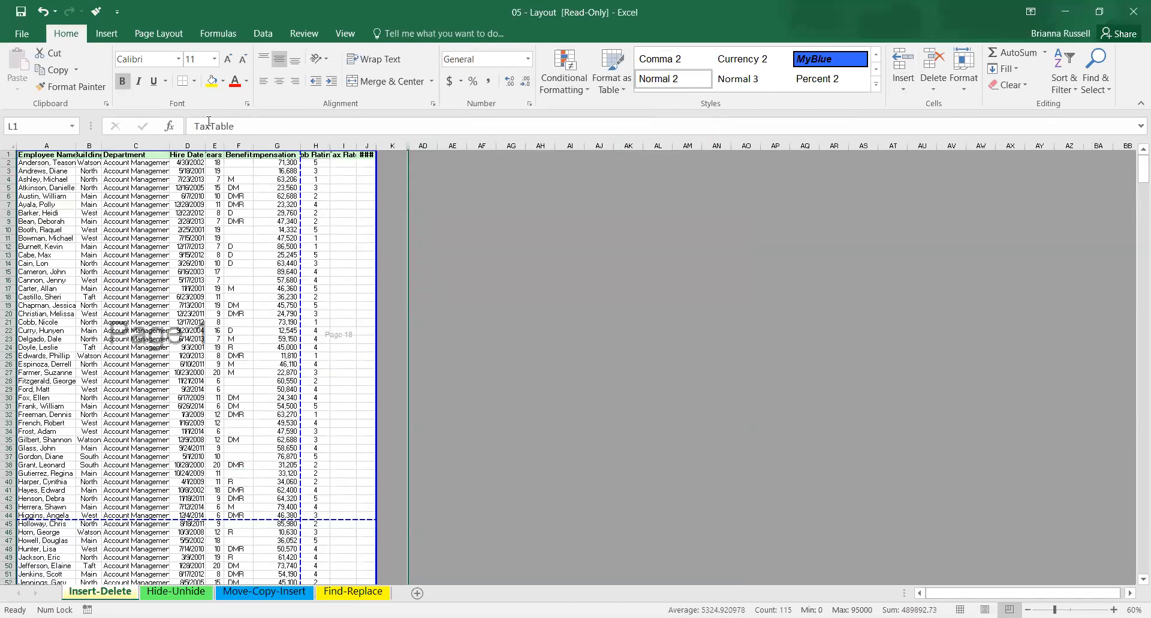
Hide the Benefits column F and the Compensation column G together in the page break view.
{"action": "left_click_drag", "start_coordinate": [1055, 609], "coordinate": [1072, 609]}
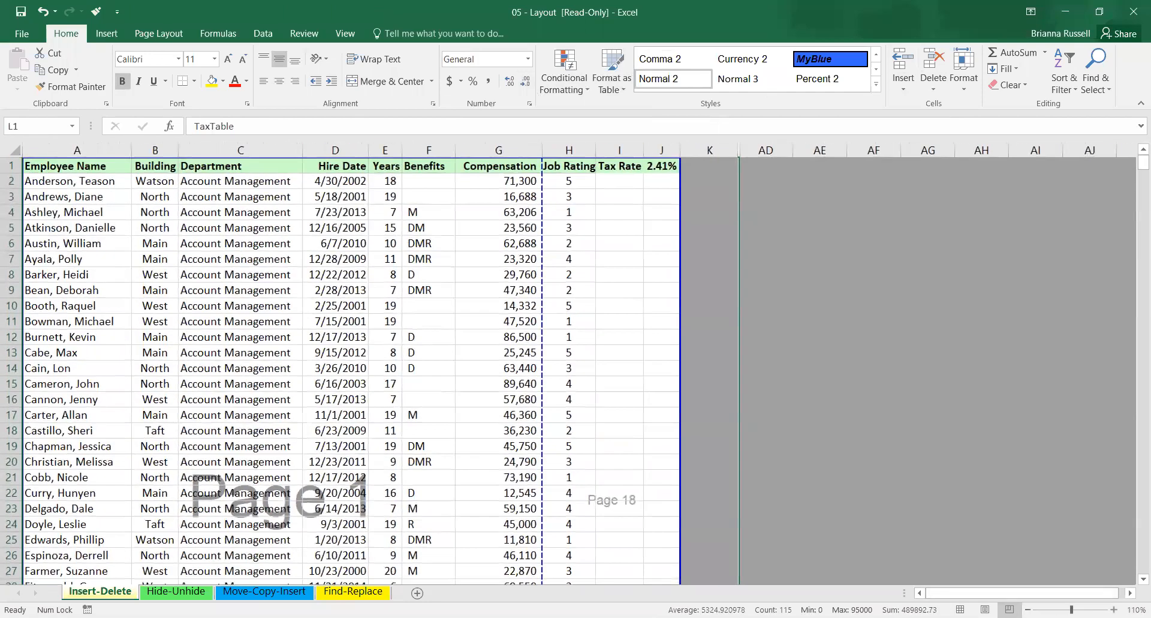
{"action": "left_click", "coordinate": [493, 151]}
{"action": "left_click_drag", "start_coordinate": [493, 158], "coordinate": [437, 142]}
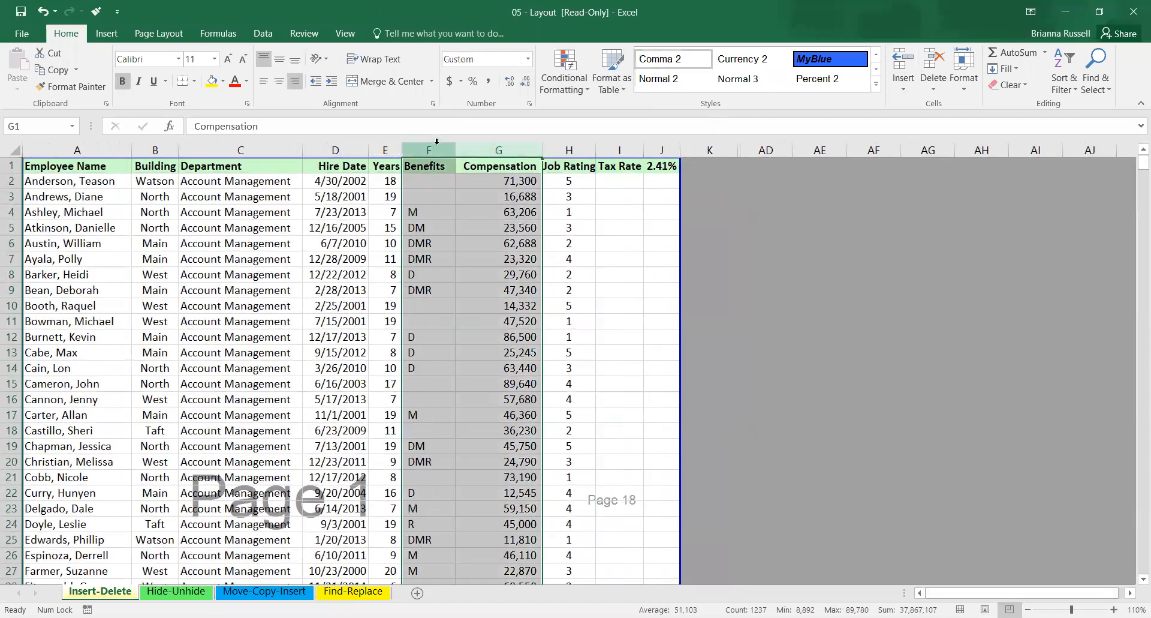
{"action": "right_click", "coordinate": [437, 143]}
{"action": "left_click", "coordinate": [539, 348]}
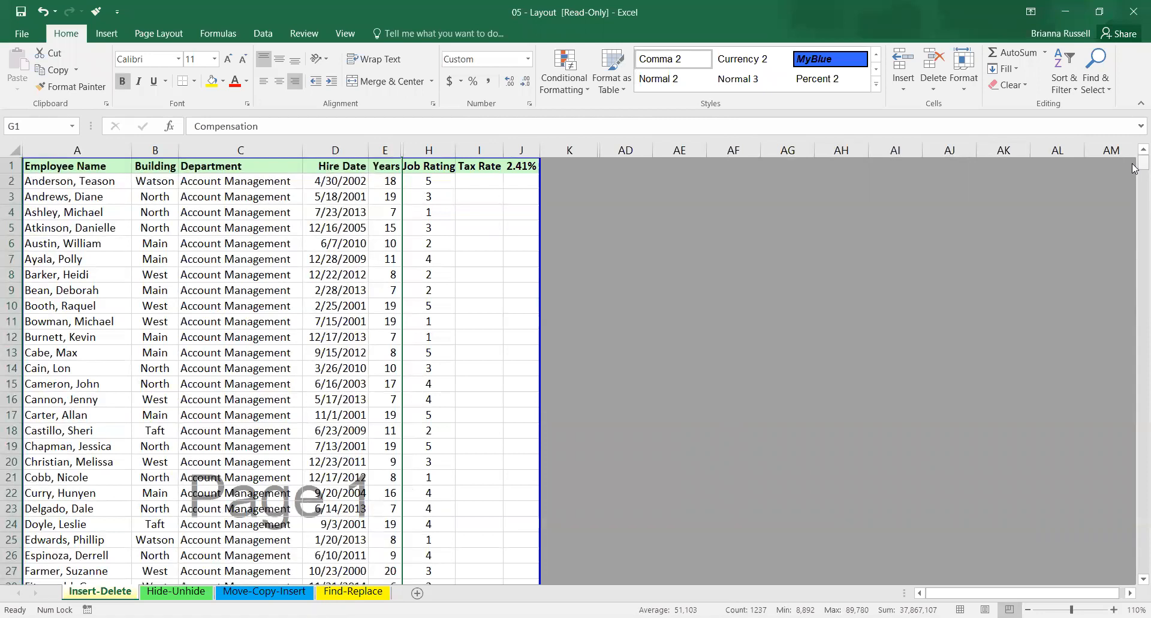
Hide the Tax Rate column I and the adjacent column J.
{"action": "left_click_drag", "start_coordinate": [1133, 168], "coordinate": [1134, 211]}
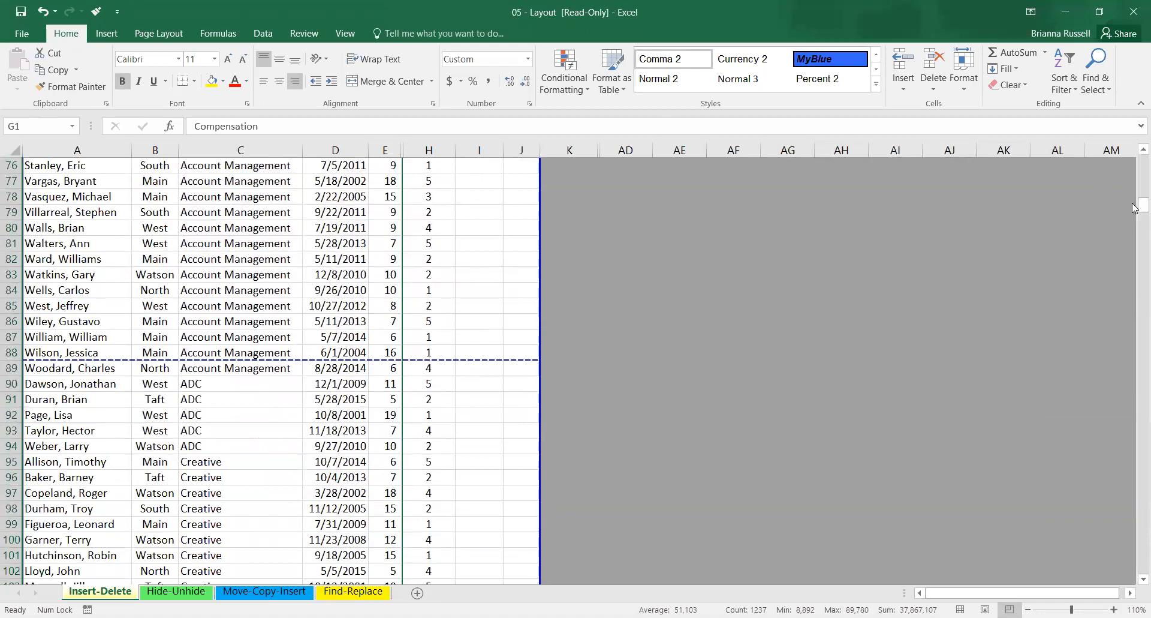
{"action": "left_click_drag", "start_coordinate": [1133, 187], "coordinate": [1132, 130]}
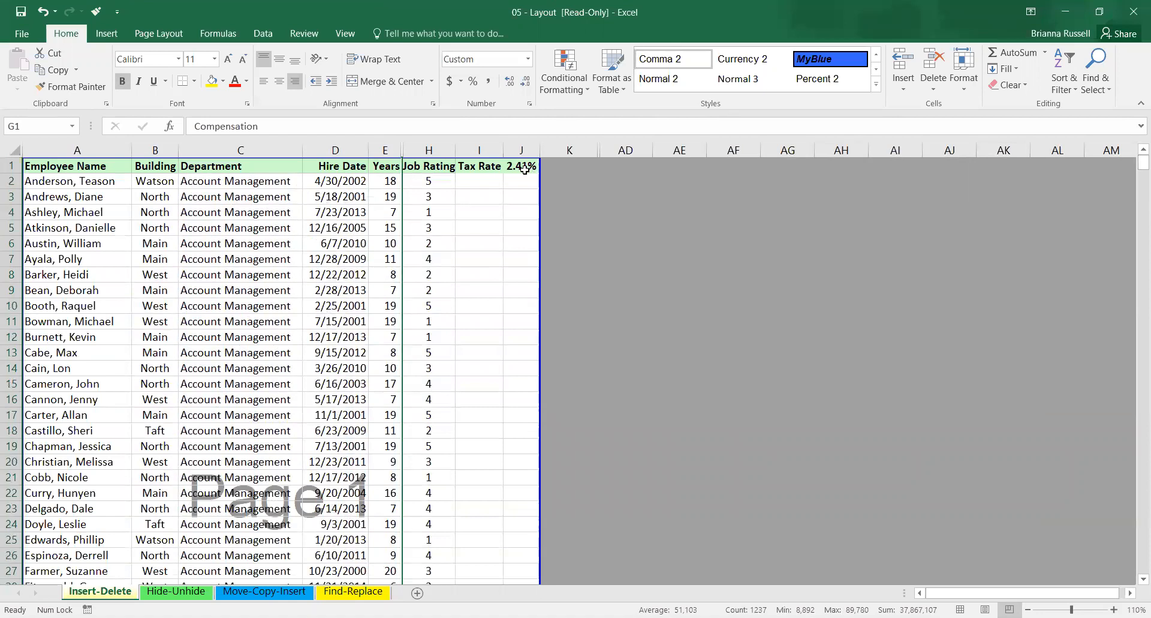
{"action": "left_click_drag", "start_coordinate": [472, 150], "coordinate": [519, 144]}
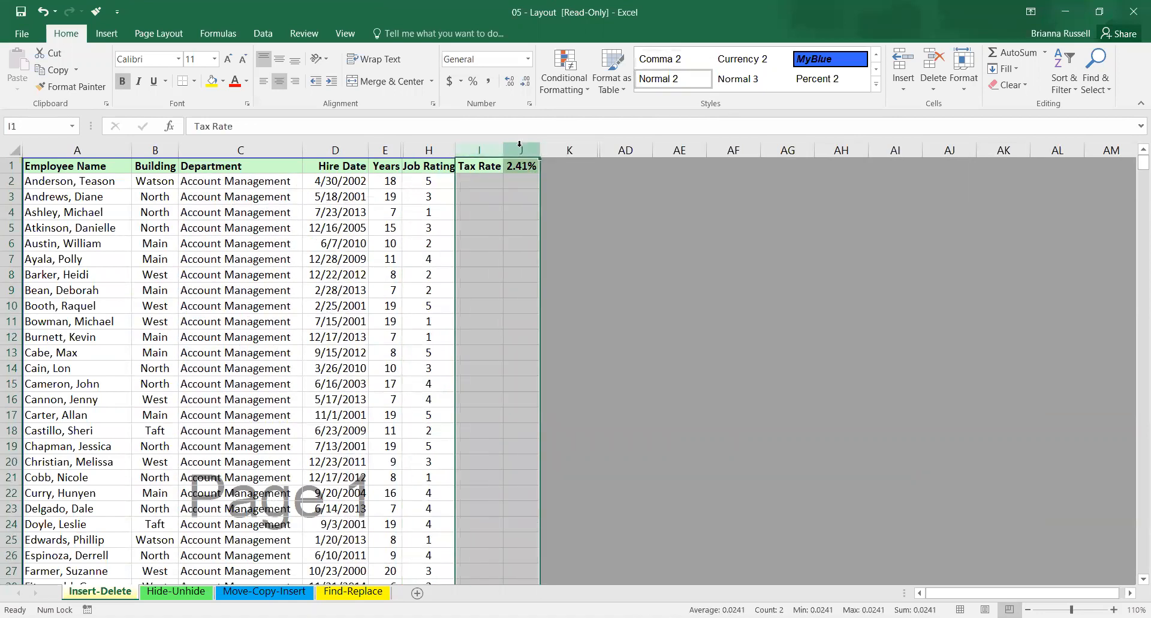
{"action": "right_click", "coordinate": [519, 144]}
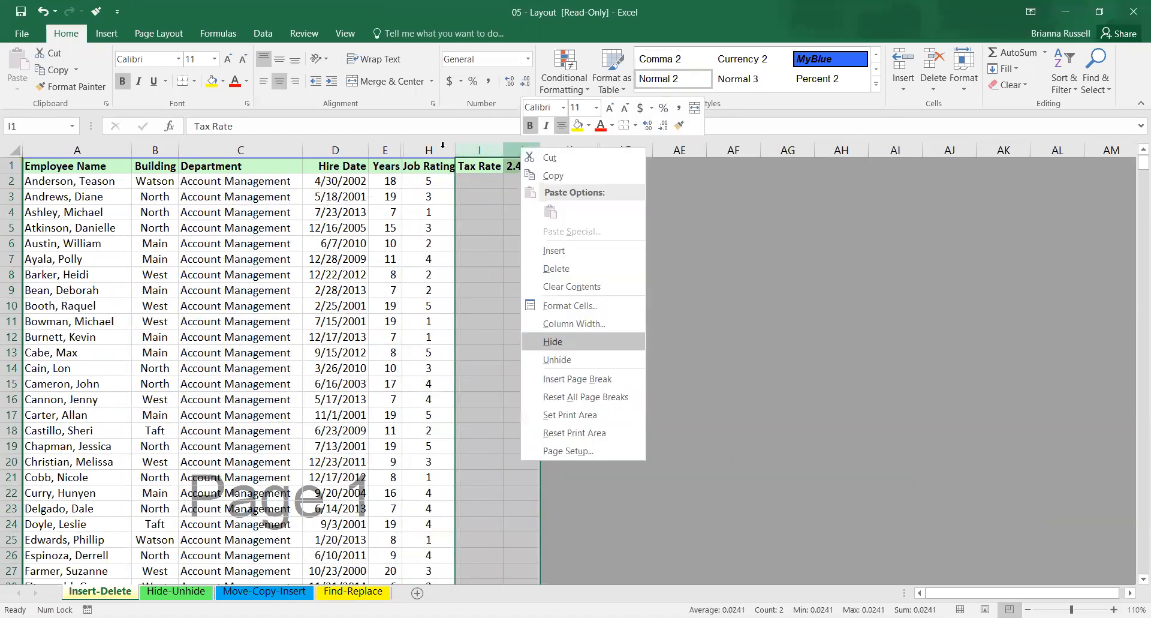
{"action": "key", "text": "h"}
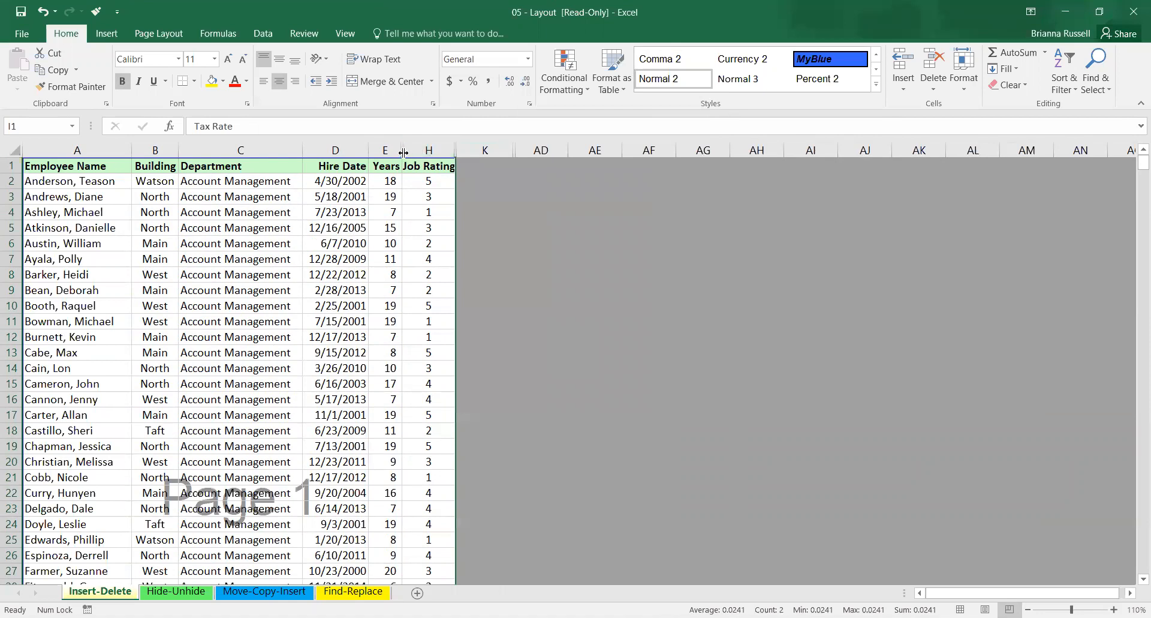
Unhide the Compensation and Benefits columns between Years and Job Rating.
{"action": "right_click", "coordinate": [403, 152]}
{"action": "key", "text": "u"}
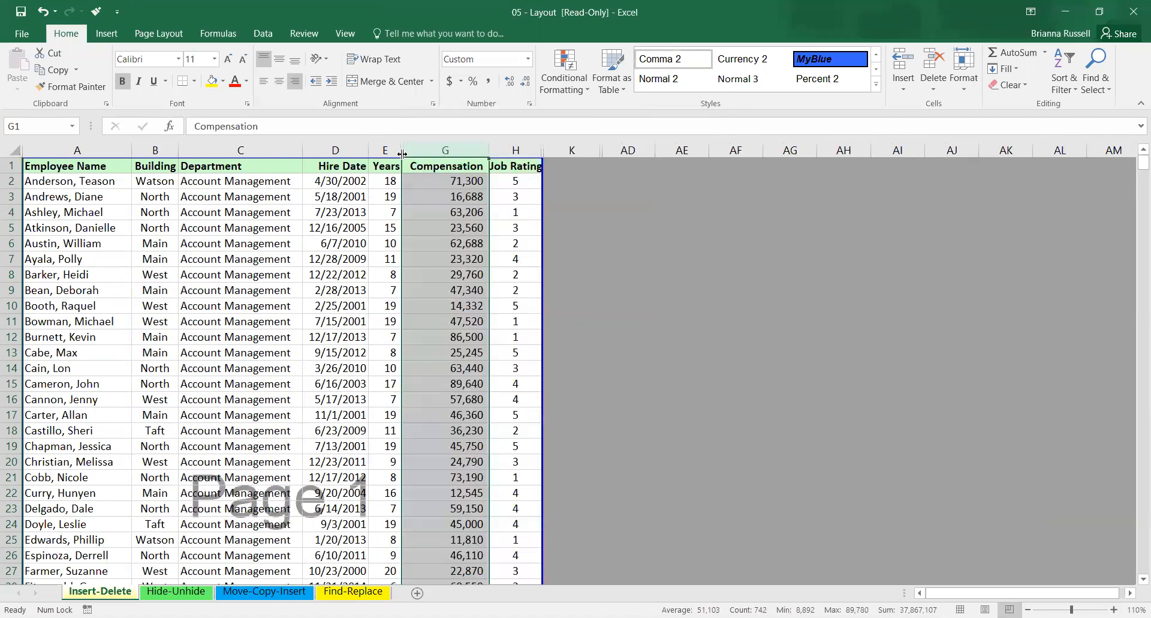
{"action": "right_click", "coordinate": [402, 154]}
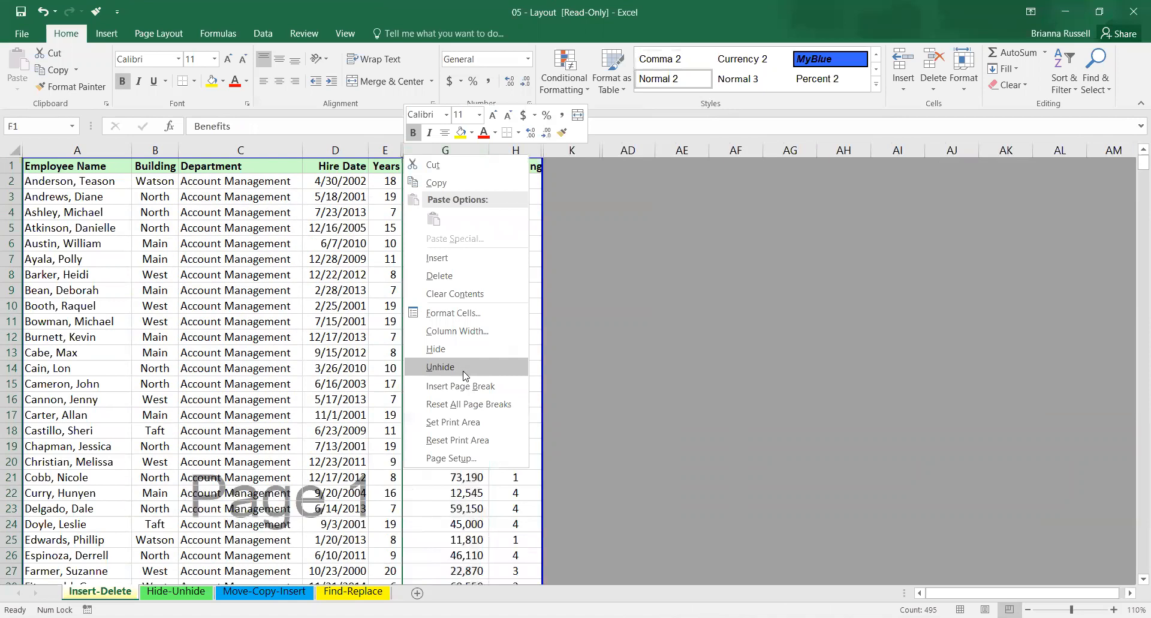
{"action": "left_click", "coordinate": [464, 367]}
{"action": "left_click", "coordinate": [738, 206]}
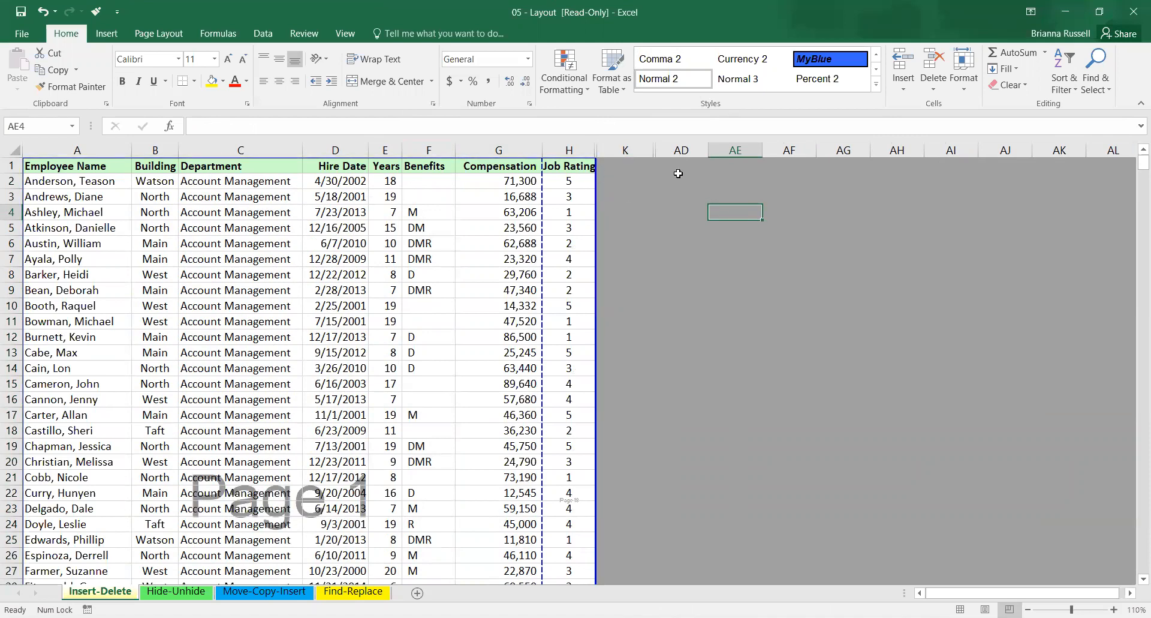
Unhide column J and the Tax Rate column I beside the Job Rating column.
{"action": "right_click", "coordinate": [596, 151]}
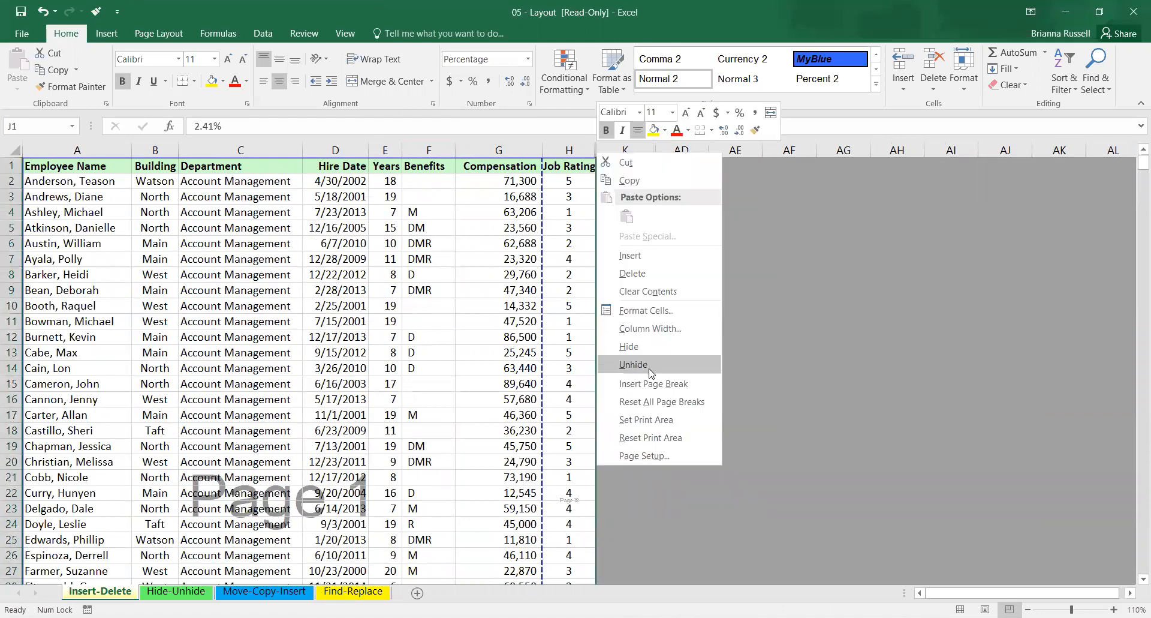
{"action": "left_click", "coordinate": [633, 364]}
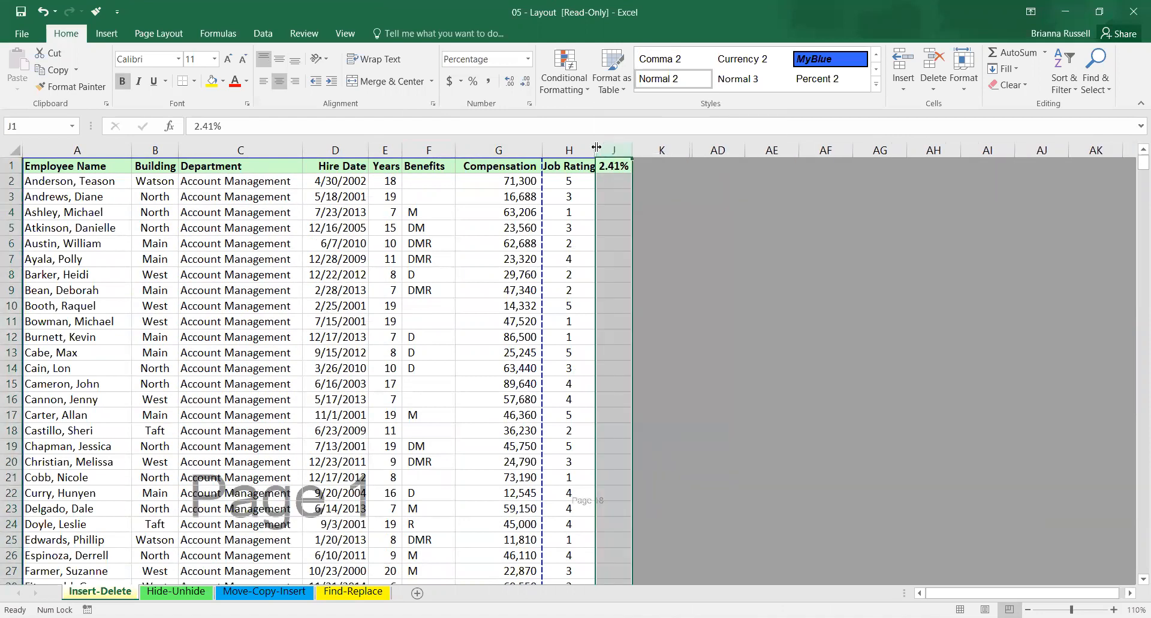
{"action": "right_click", "coordinate": [597, 147]}
{"action": "left_click", "coordinate": [634, 361]}
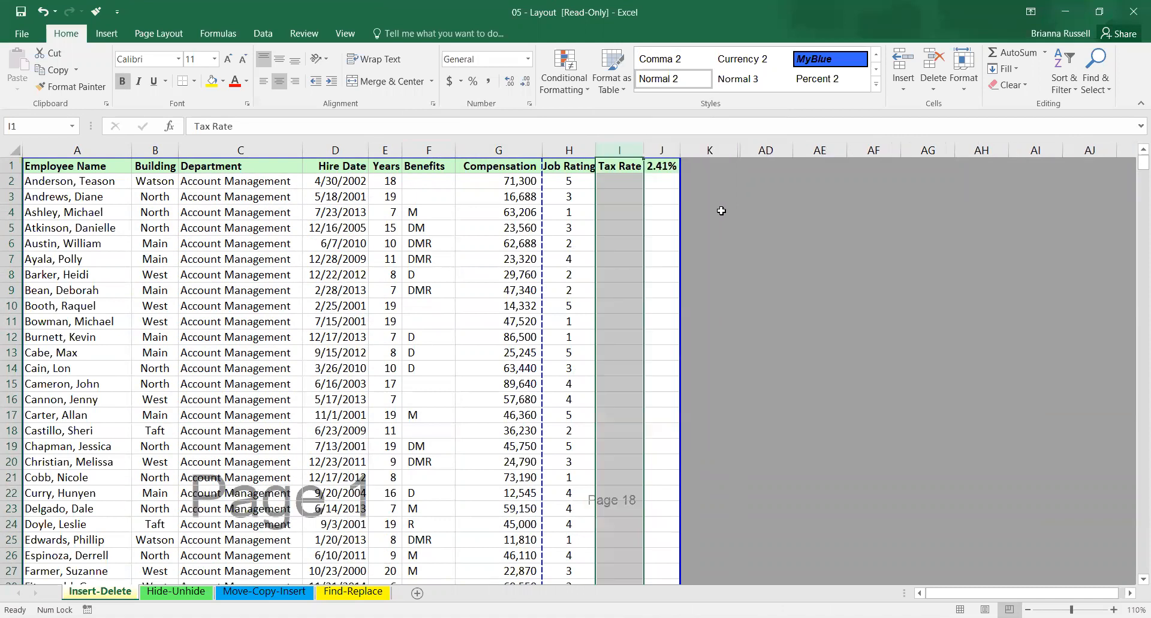
{"action": "left_click", "coordinate": [874, 383]}
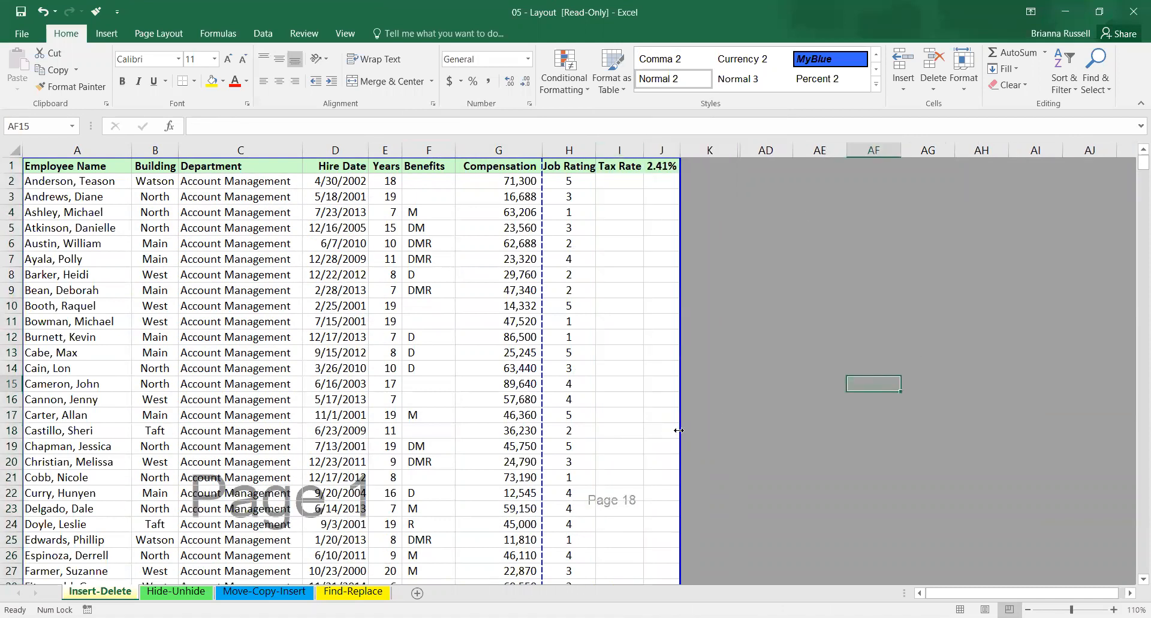
Shrink the print area so it ends after the Compensation column G, and return the sheet to Normal view.
{"action": "left_click_drag", "start_coordinate": [678, 409], "coordinate": [543, 415]}
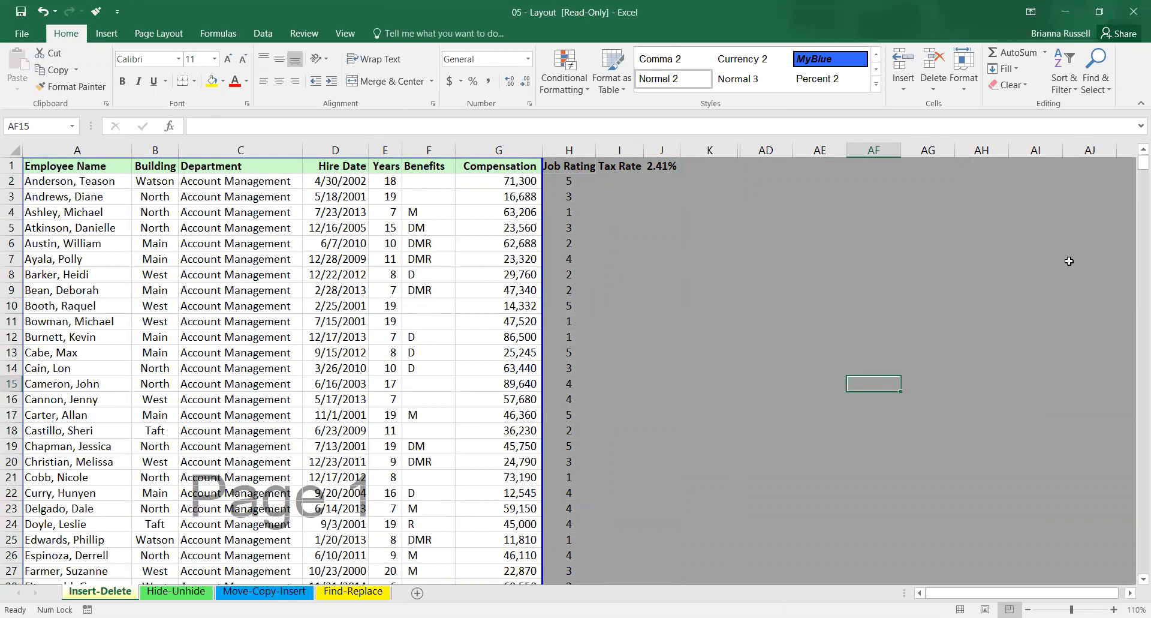
{"action": "left_click_drag", "start_coordinate": [1135, 166], "coordinate": [1135, 159]}
{"action": "left_click", "coordinate": [961, 610]}
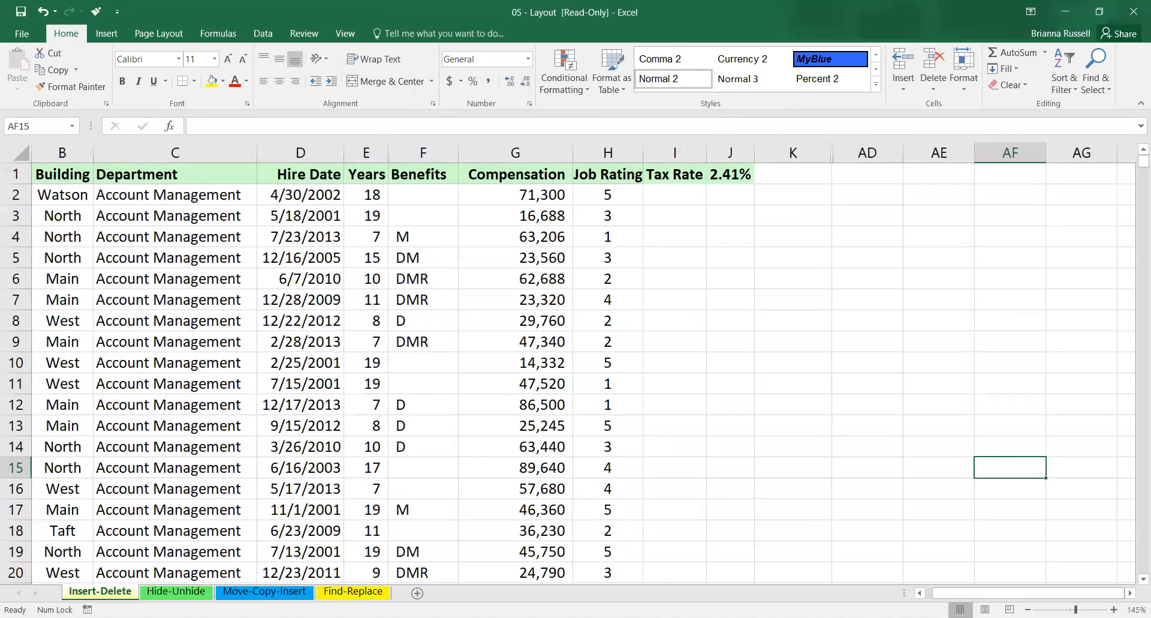
Preview the printout of the Insert-Delete sheet from the first to the last page, and return to the worksheet.
{"action": "scroll", "coordinate": [735, 399], "scroll_direction": "down", "scroll_amount": 3, "text": "ctrl"}
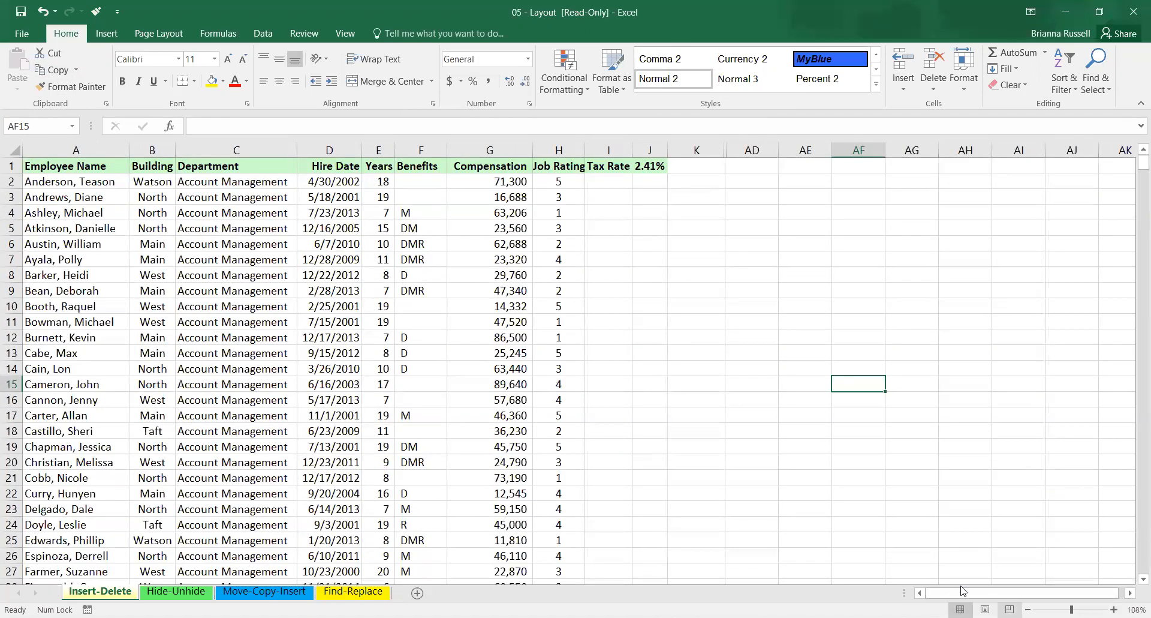
{"action": "left_click", "coordinate": [22, 37]}
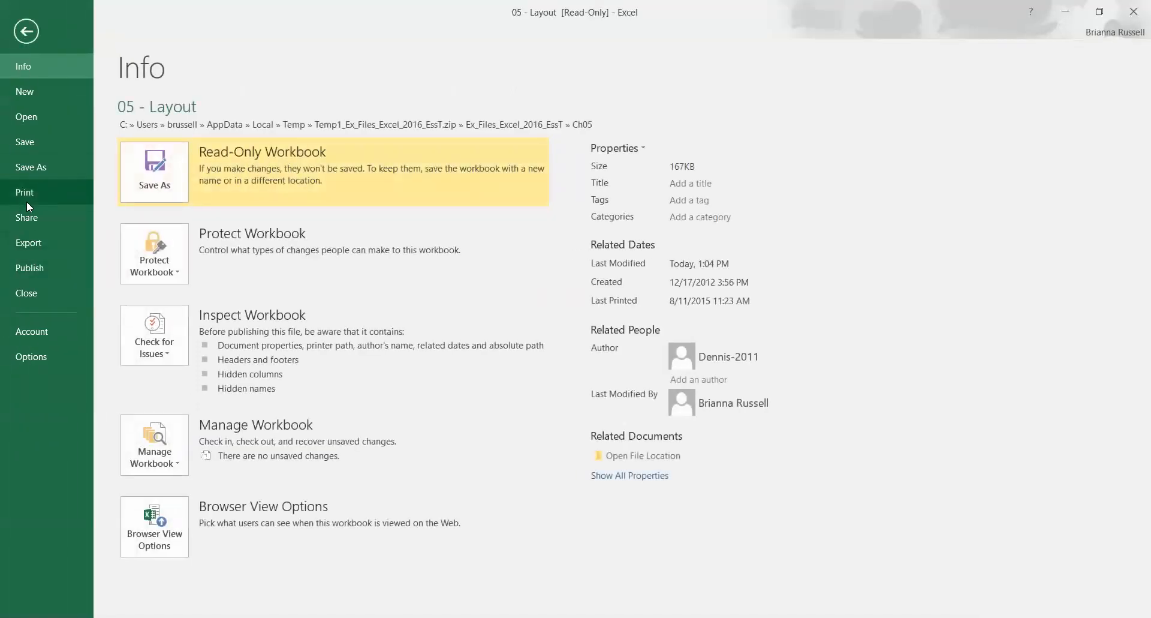
{"action": "left_click", "coordinate": [27, 200]}
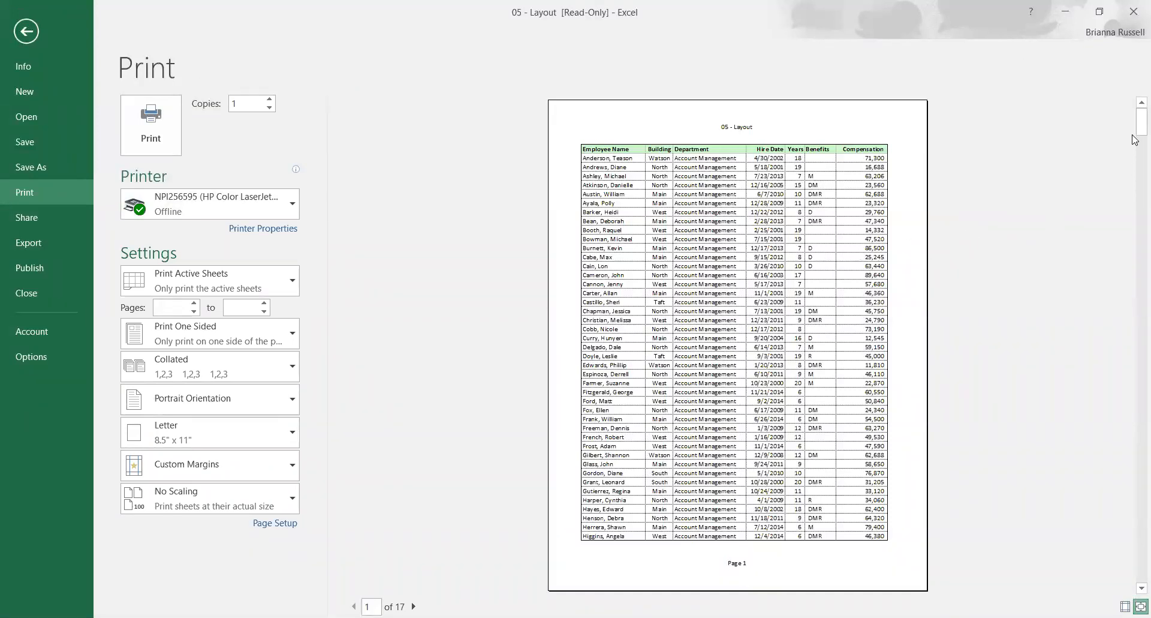
{"action": "left_click_drag", "start_coordinate": [1135, 127], "coordinate": [1135, 561]}
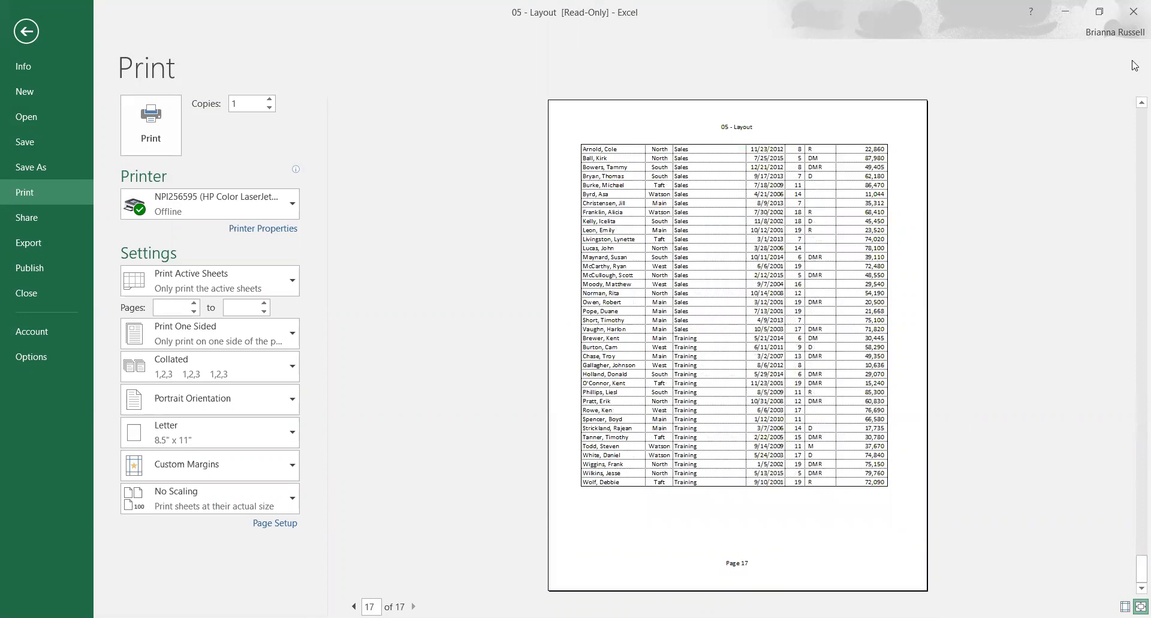
{"action": "left_click", "coordinate": [27, 31]}
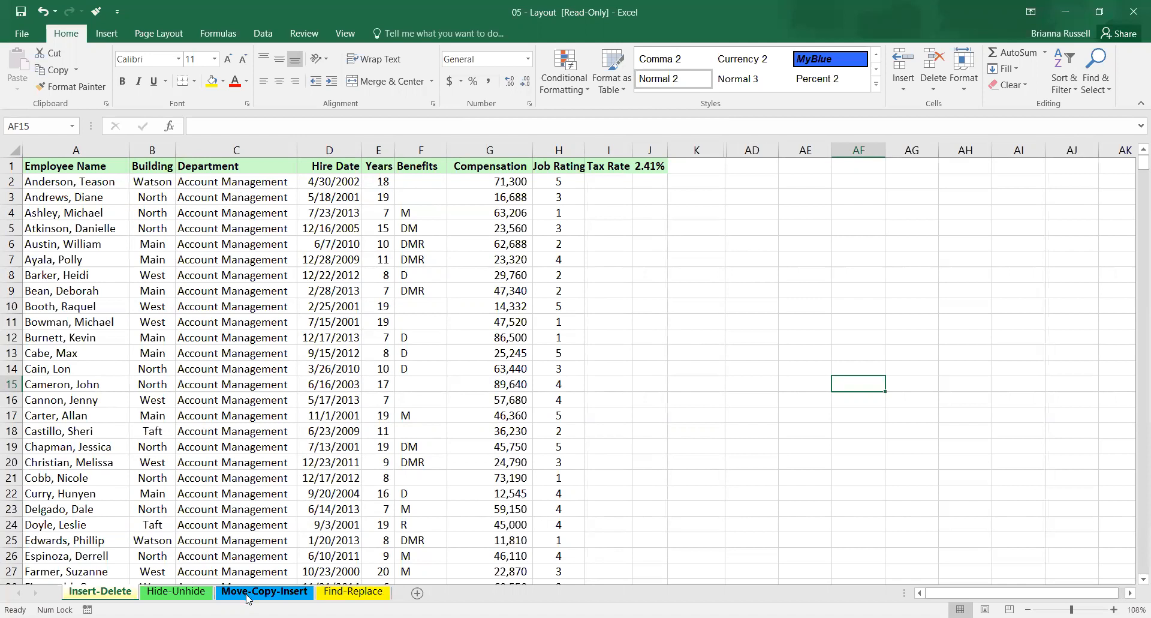
Open the Move-Copy-Insert sheet and examine the employee list and the monthly projections in A3:I7.
{"action": "left_click", "coordinate": [264, 591]}
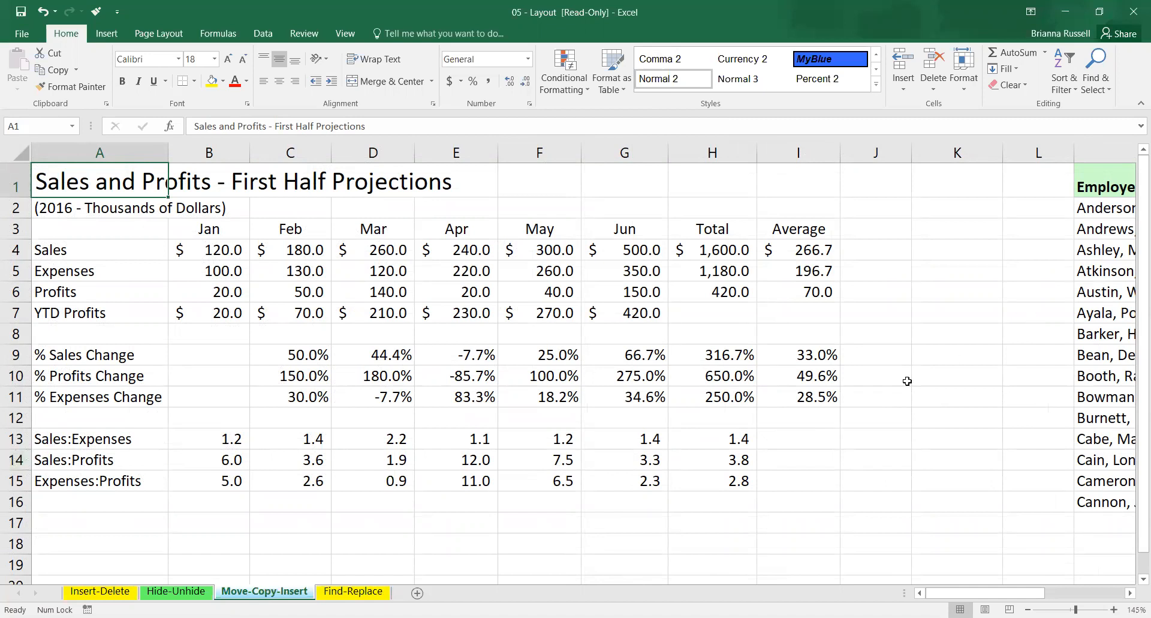
{"action": "scroll", "coordinate": [907, 381], "scroll_direction": "right", "scroll_amount": 6}
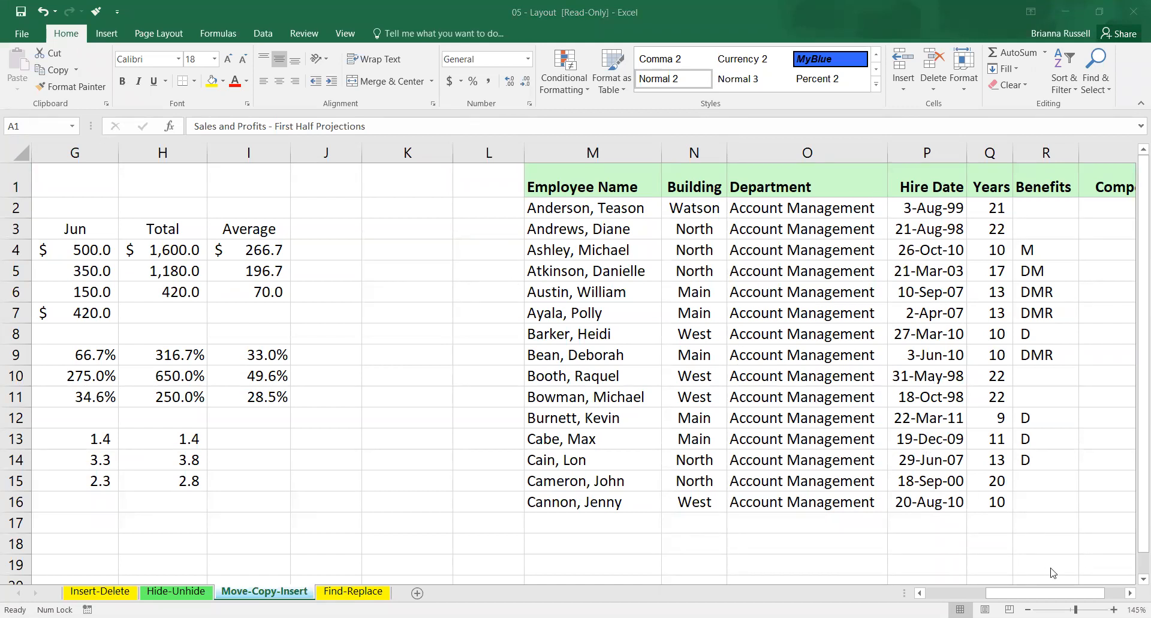
{"action": "left_click_drag", "start_coordinate": [1053, 593], "coordinate": [993, 594]}
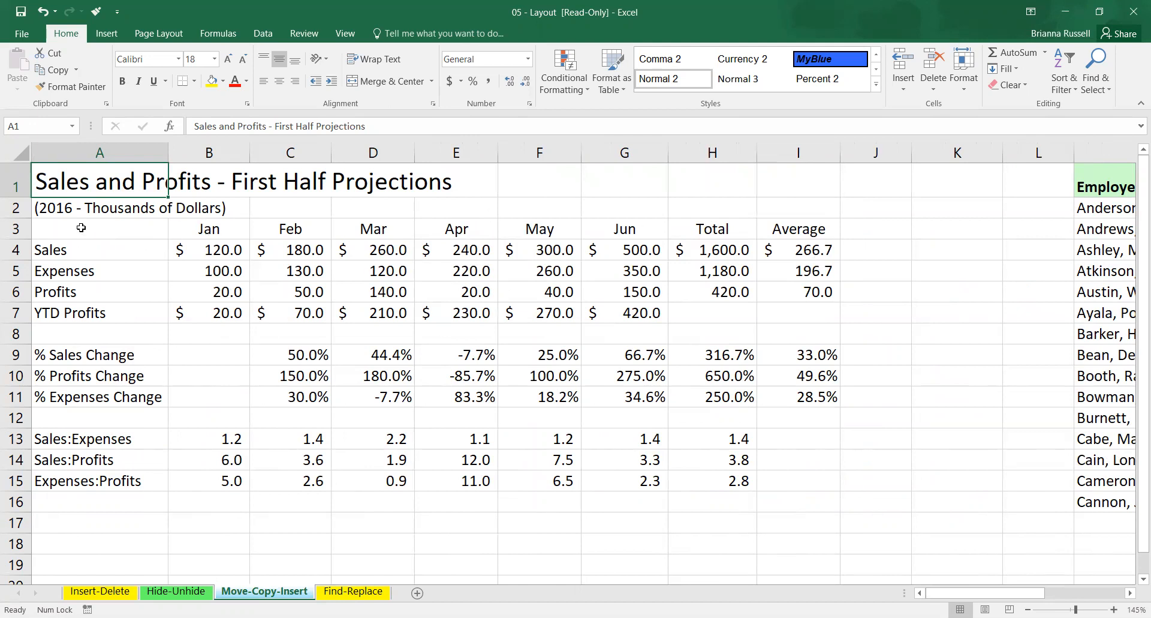
{"action": "left_click_drag", "start_coordinate": [71, 233], "coordinate": [786, 309]}
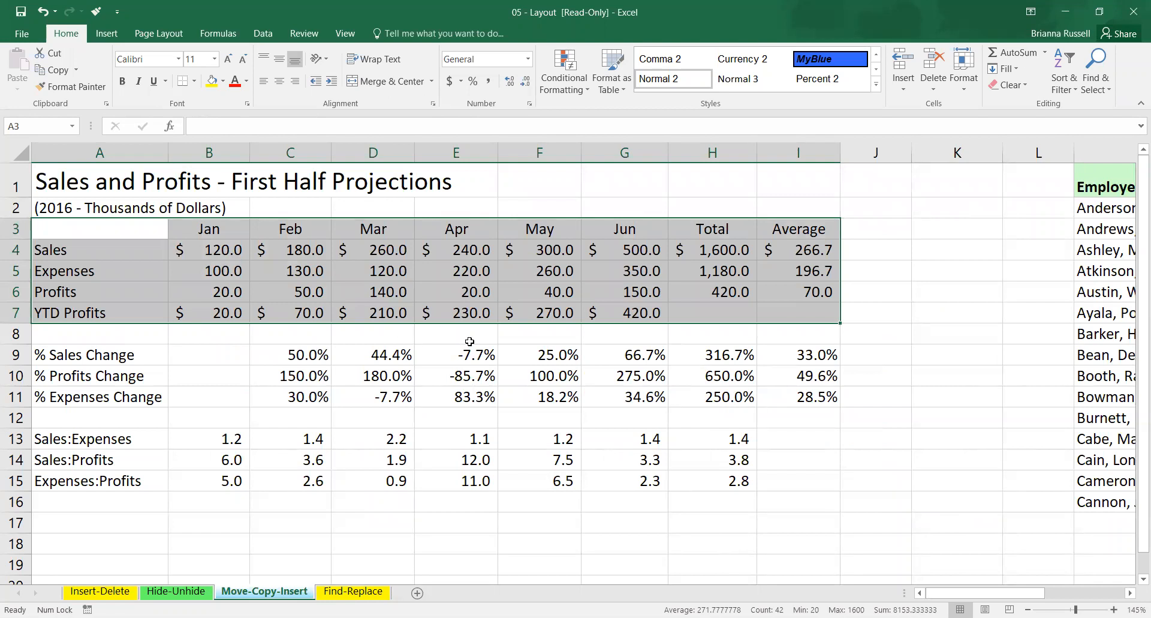
Move the percentage change rows A9:I11 down to A17:I19, below the ratio rows.
{"action": "scroll", "coordinate": [469, 342], "scroll_direction": "down", "scroll_amount": 1}
{"action": "left_click", "coordinate": [142, 306]}
{"action": "left_click_drag", "start_coordinate": [102, 320], "coordinate": [801, 367]}
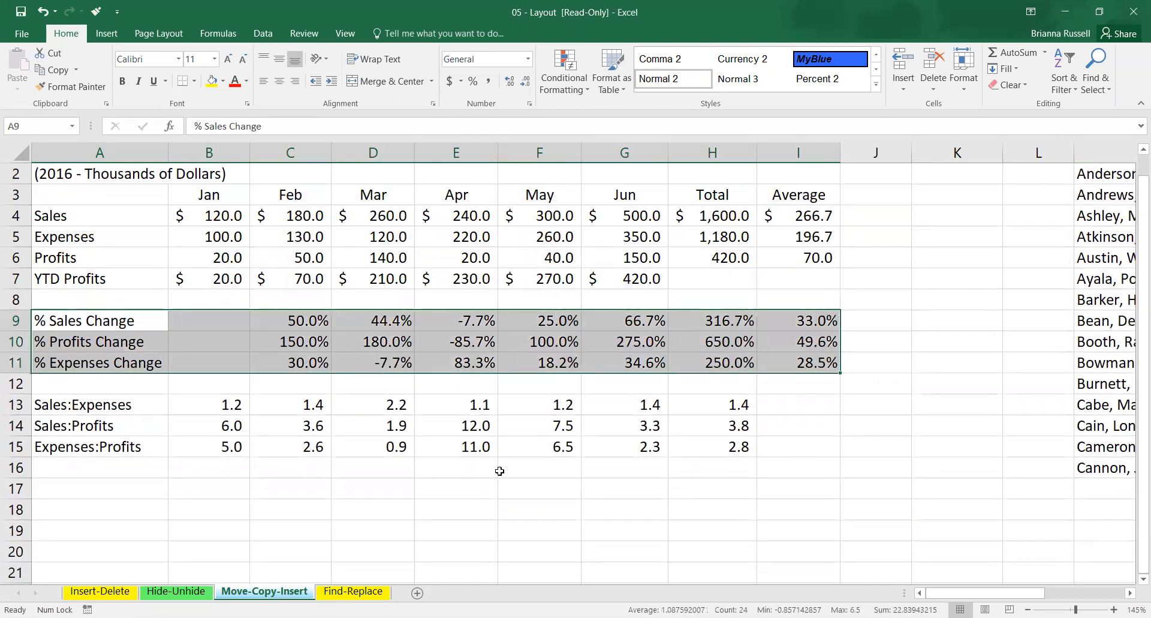
{"action": "left_click_drag", "start_coordinate": [72, 320], "coordinate": [98, 466]}
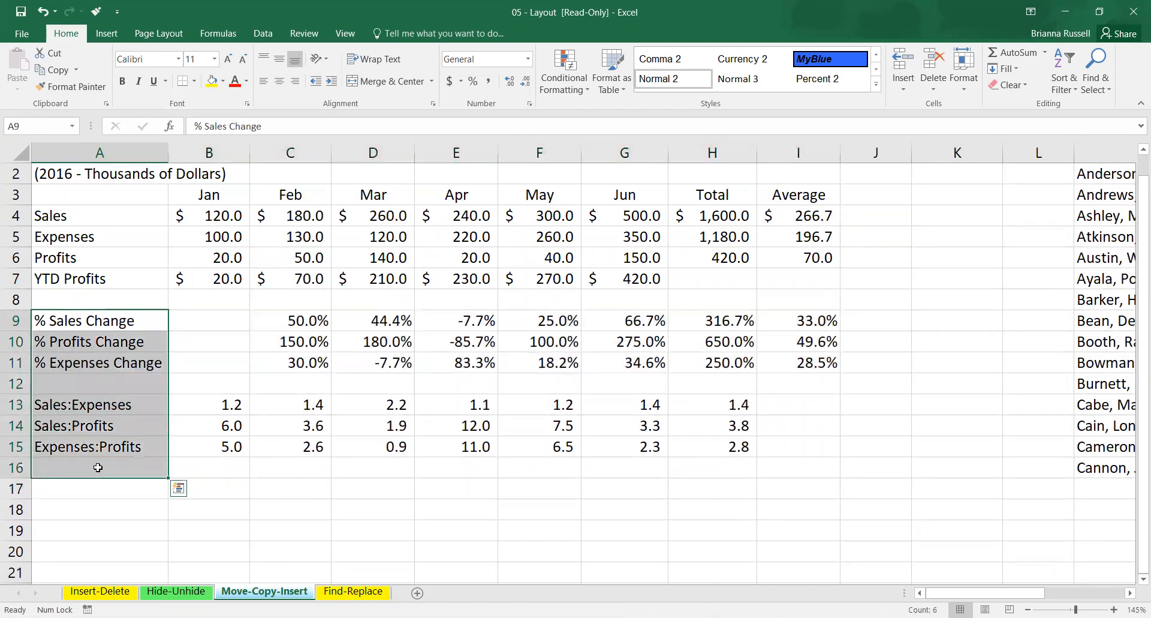
{"action": "left_click_drag", "start_coordinate": [108, 314], "coordinate": [781, 363]}
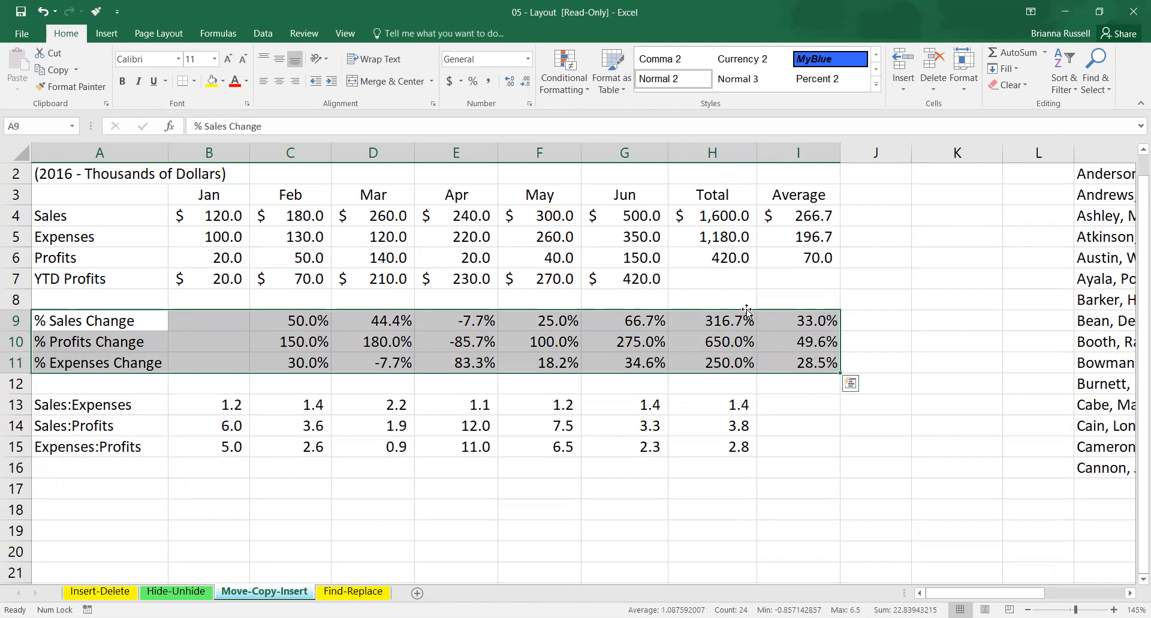
{"action": "left_click_drag", "start_coordinate": [746, 310], "coordinate": [726, 493]}
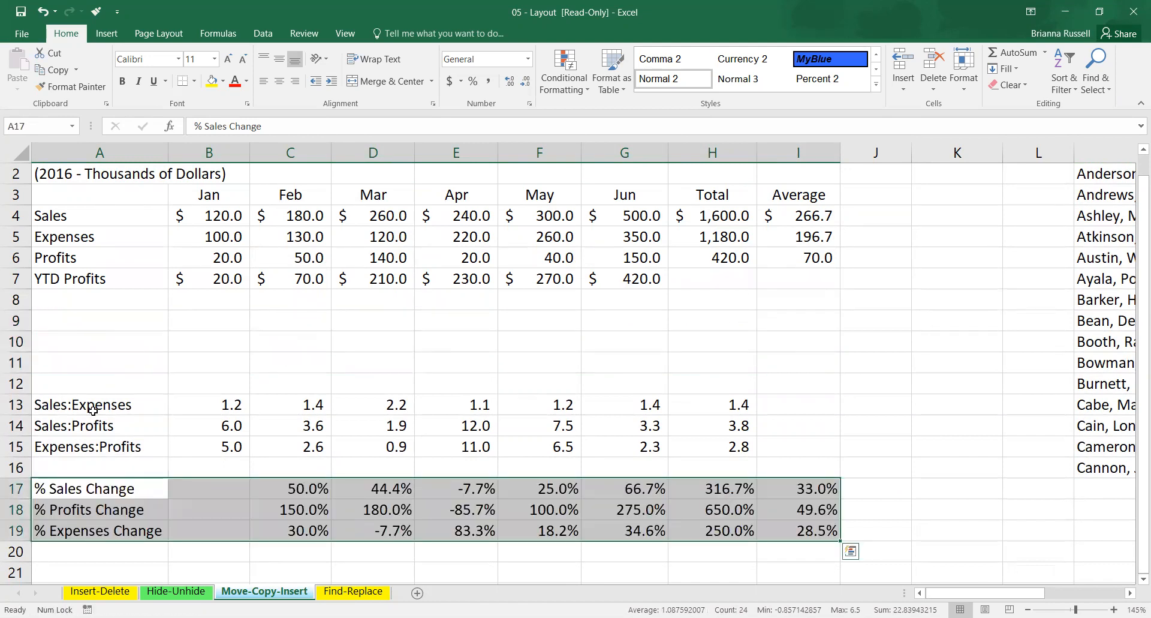
Move the ratio rows up to start in row 9, and the percentage change rows up to start in row 13.
{"action": "left_click_drag", "start_coordinate": [53, 405], "coordinate": [673, 447]}
{"action": "left_click_drag", "start_coordinate": [673, 394], "coordinate": [680, 312]}
{"action": "left_click_drag", "start_coordinate": [131, 487], "coordinate": [822, 532]}
{"action": "left_click_drag", "start_coordinate": [561, 481], "coordinate": [528, 397]}
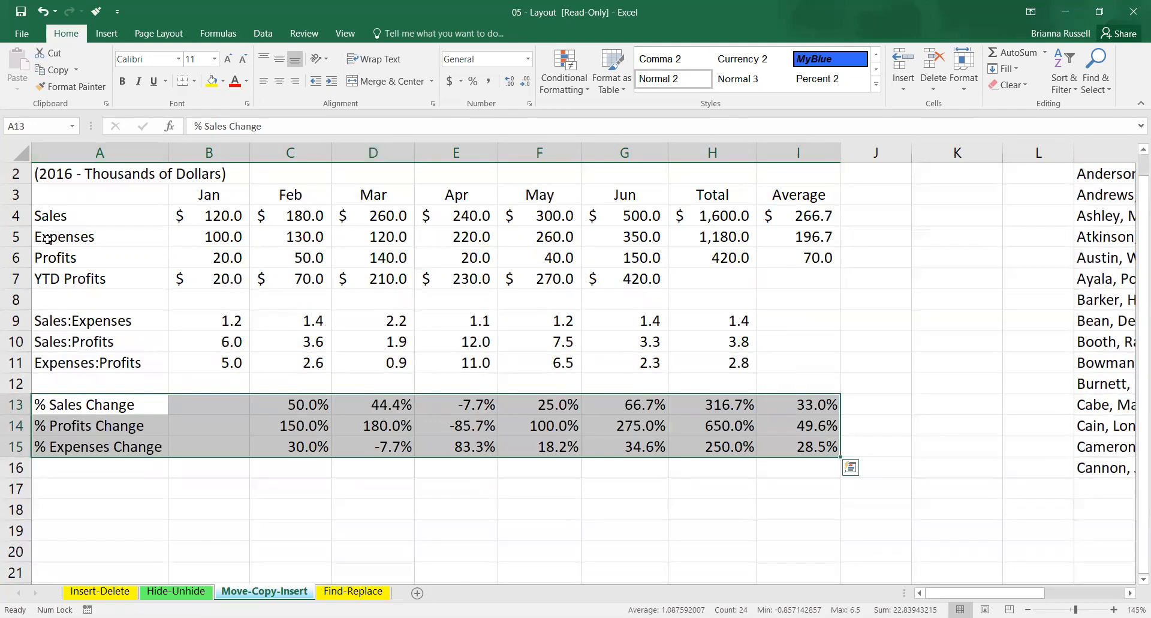
Copy the projections table A3:I15 and paste it below the original, starting in cell A18.
{"action": "left_click_drag", "start_coordinate": [48, 190], "coordinate": [802, 439]}
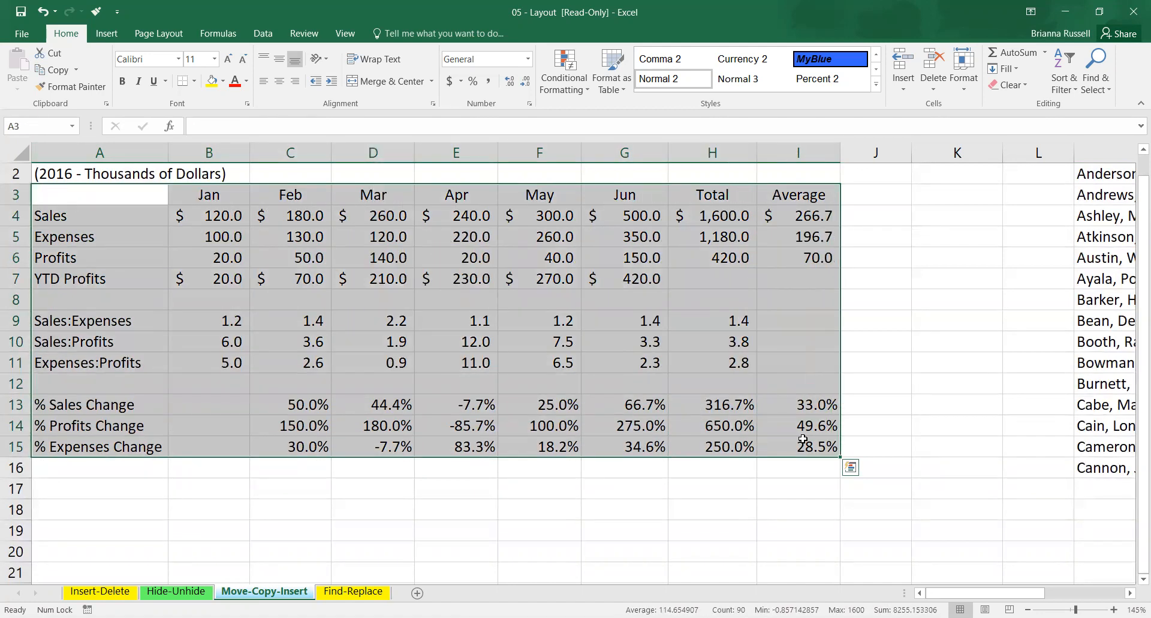
{"action": "key", "text": "ctrl+c"}
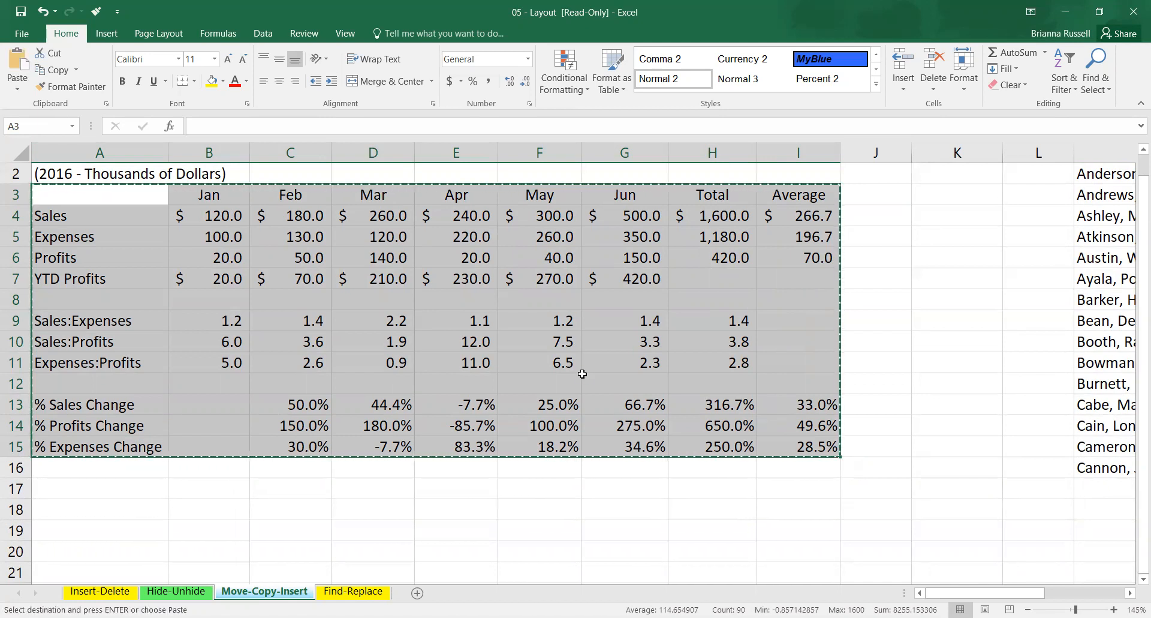
{"action": "scroll", "coordinate": [651, 339], "scroll_direction": "up", "scroll_amount": 1}
{"action": "scroll", "coordinate": [375, 331], "scroll_direction": "down", "scroll_amount": 3}
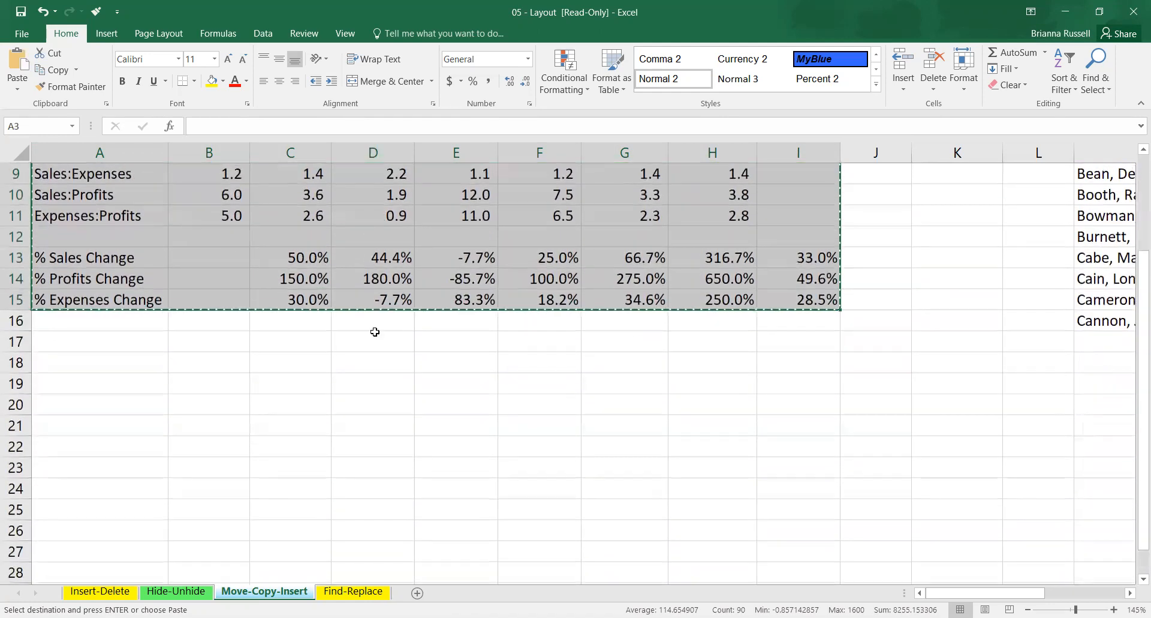
{"action": "left_click", "coordinate": [74, 360]}
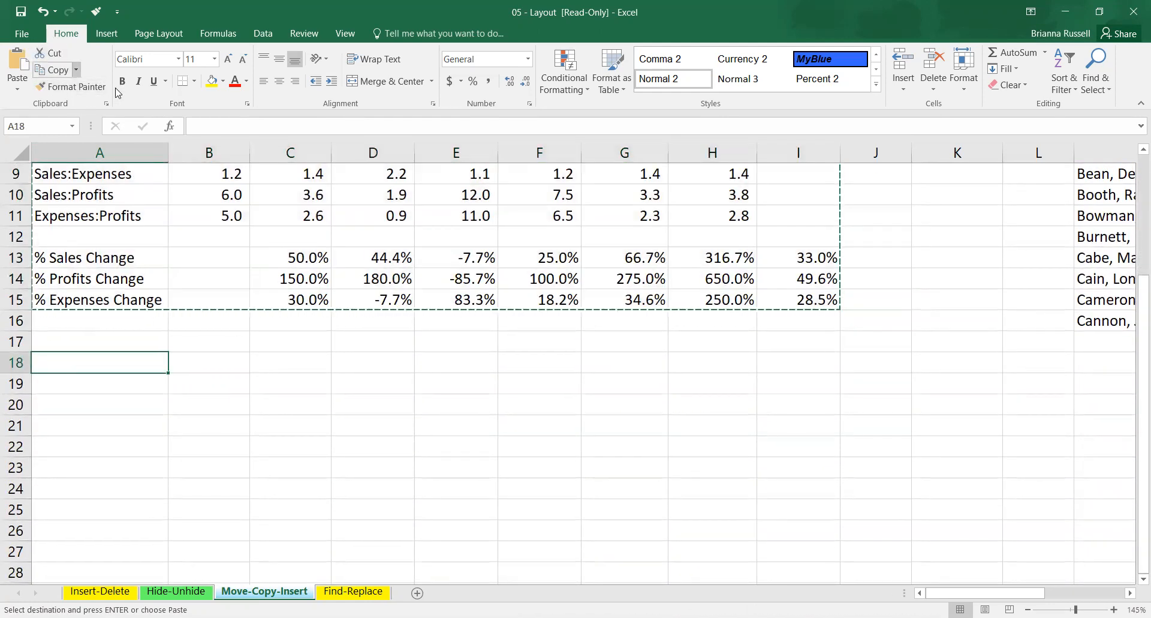
{"action": "left_click", "coordinate": [11, 89]}
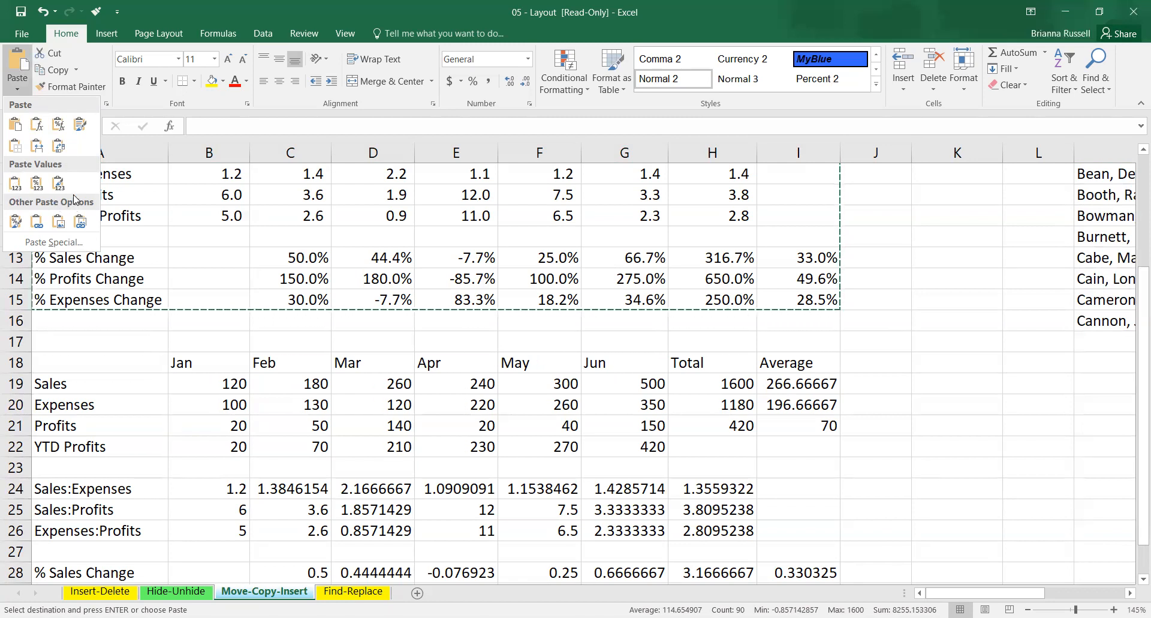
{"action": "left_click", "coordinate": [16, 127]}
{"action": "left_click", "coordinate": [337, 422]}
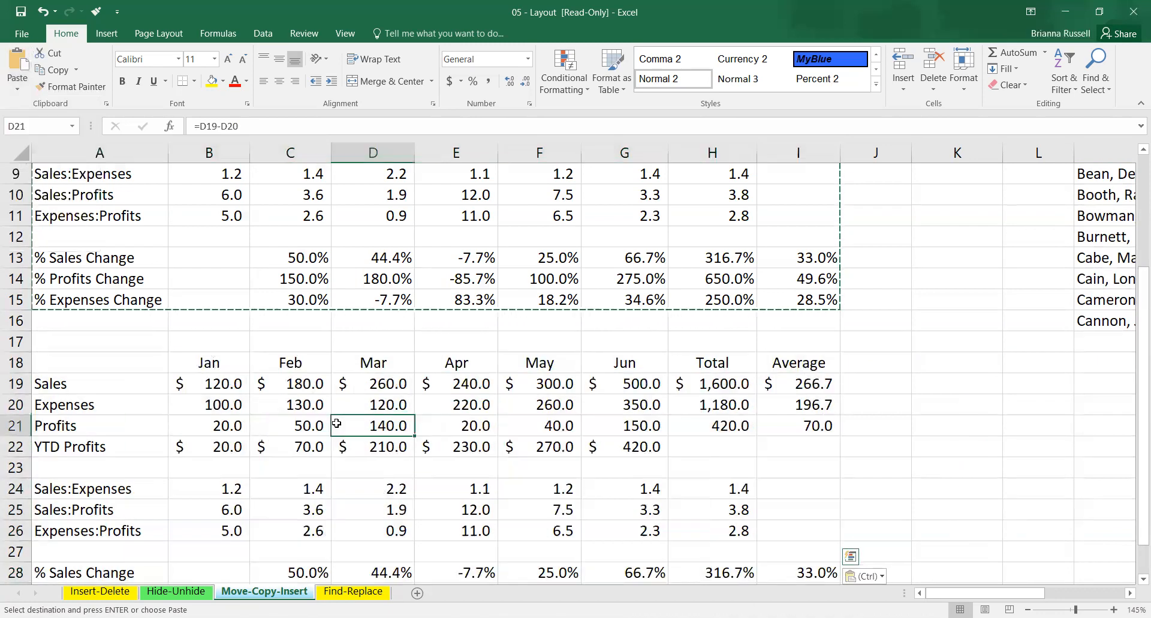
Replace the month headings of the copied table in B18:G18 with the series Jul through Dec.
{"action": "left_click", "coordinate": [214, 365]}
{"action": "left_click_drag", "start_coordinate": [213, 364], "coordinate": [646, 356]}
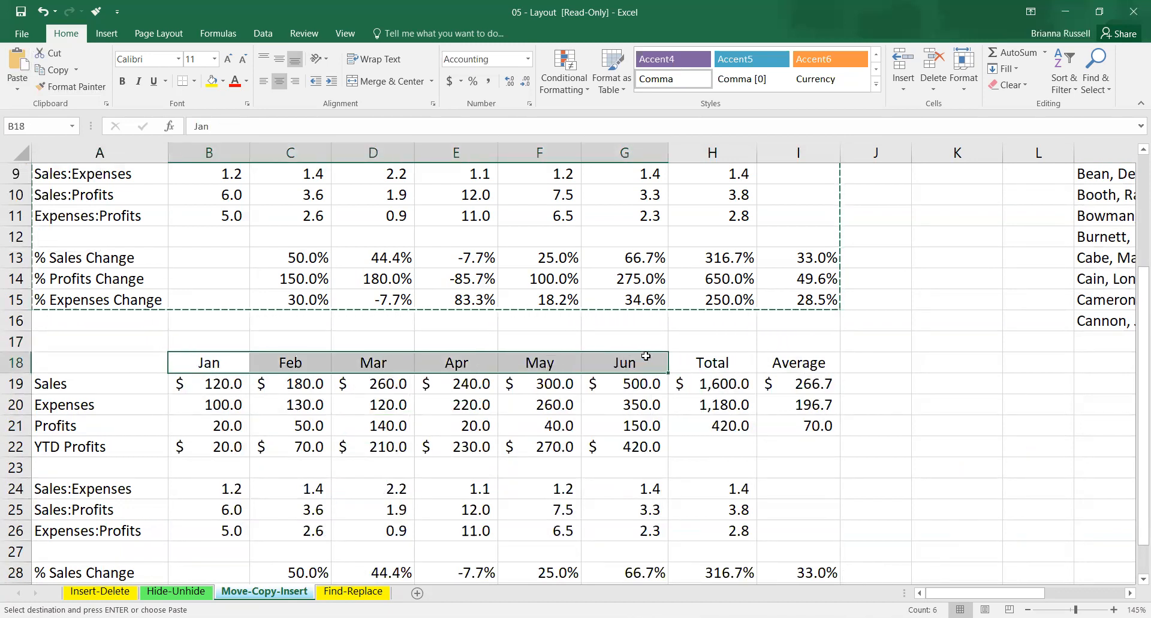
{"action": "key", "text": "Delete"}
{"action": "left_click", "coordinate": [225, 361]}
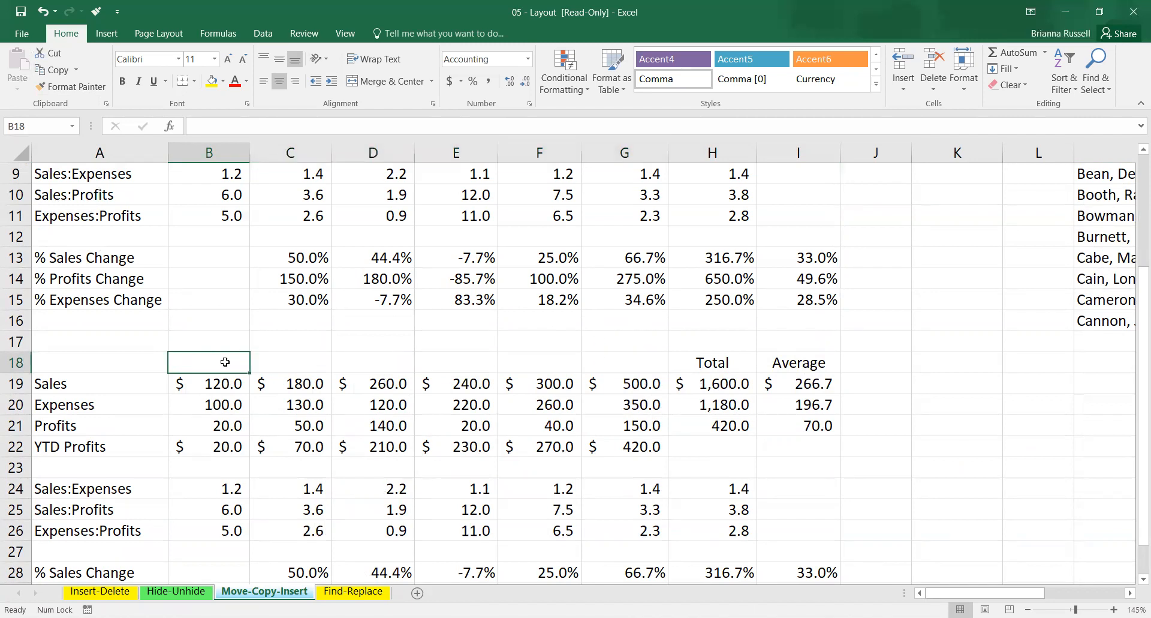
{"action": "type", "text": "Jul"}
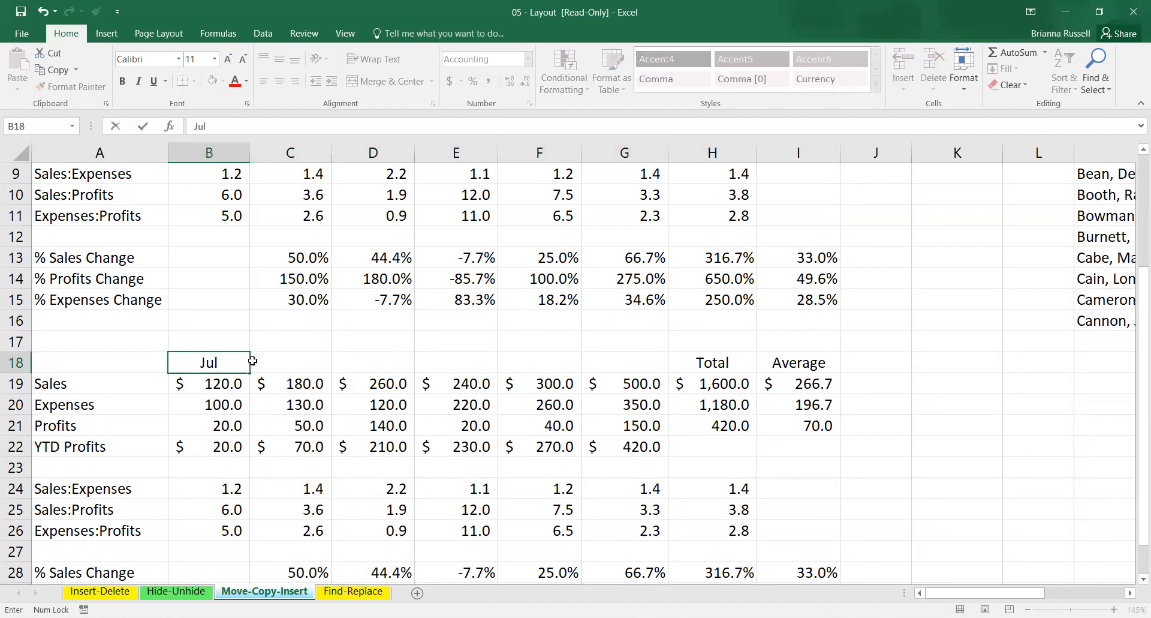
{"action": "left_click", "coordinate": [271, 343]}
{"action": "left_click", "coordinate": [237, 362]}
{"action": "left_click_drag", "start_coordinate": [250, 373], "coordinate": [657, 373]}
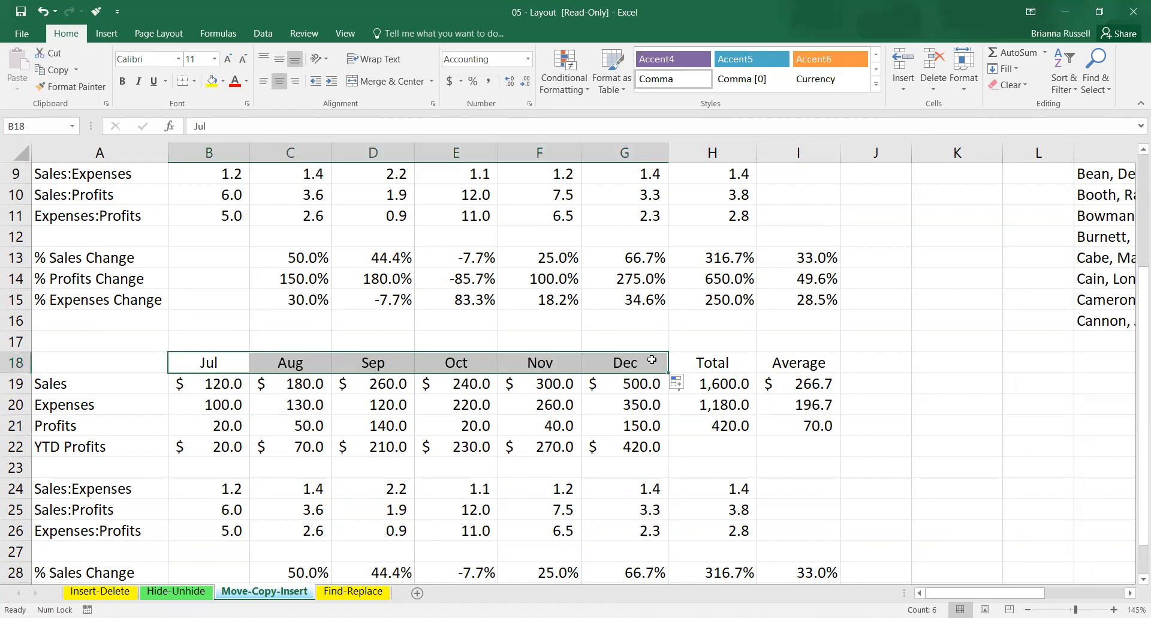
Set the copied table's sales to 140 for Jul in B19 and 160 for Aug in C19.
{"action": "left_click", "coordinate": [212, 383]}
{"action": "double_click", "coordinate": [211, 384]}
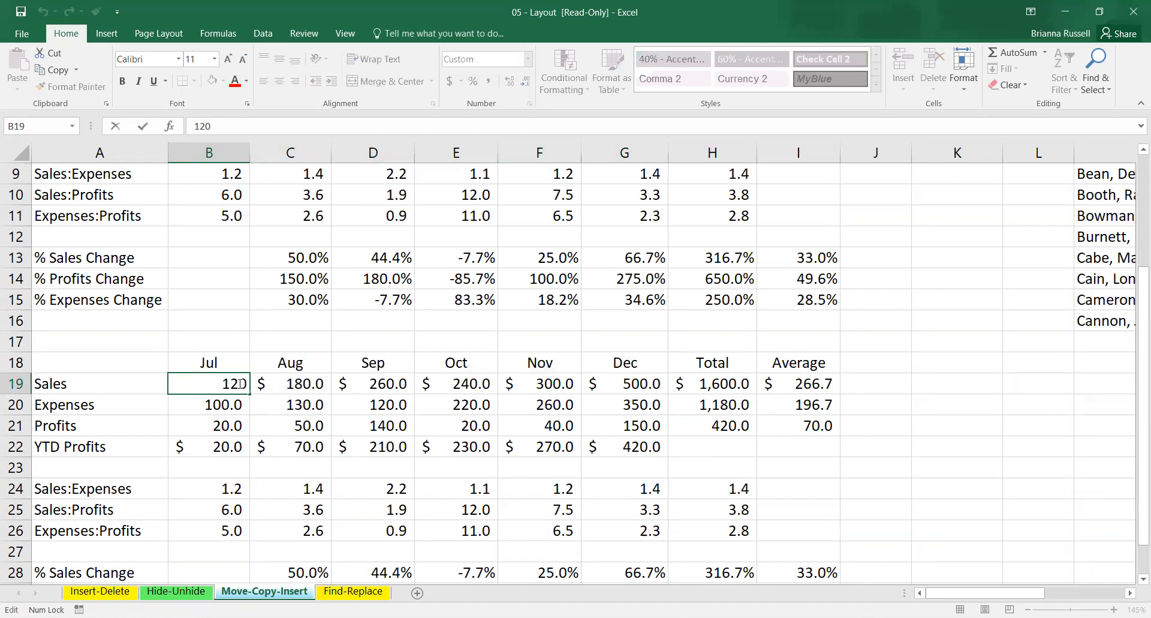
{"action": "key", "text": "Right"}
{"action": "key", "text": "Delete"}
{"action": "type", "text": "4"}
{"action": "left_click", "coordinate": [298, 382]}
{"action": "double_click", "coordinate": [297, 383]}
{"action": "key", "text": "Right"}
{"action": "key", "text": "Delete"}
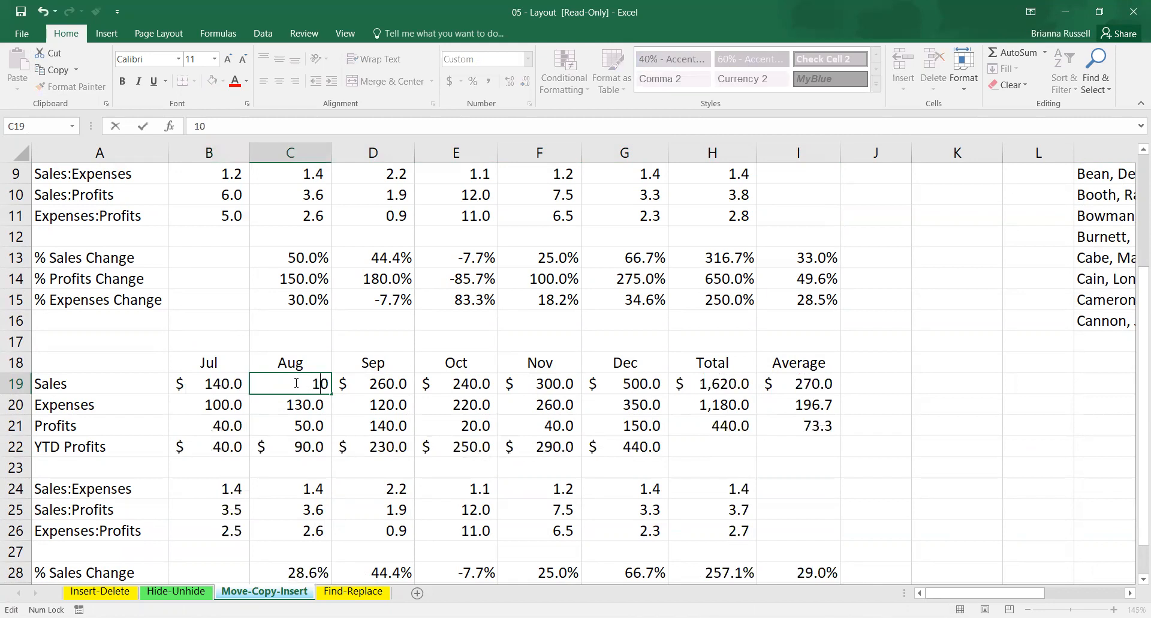
{"action": "type", "text": "6"}
{"action": "left_click", "coordinate": [322, 430]}
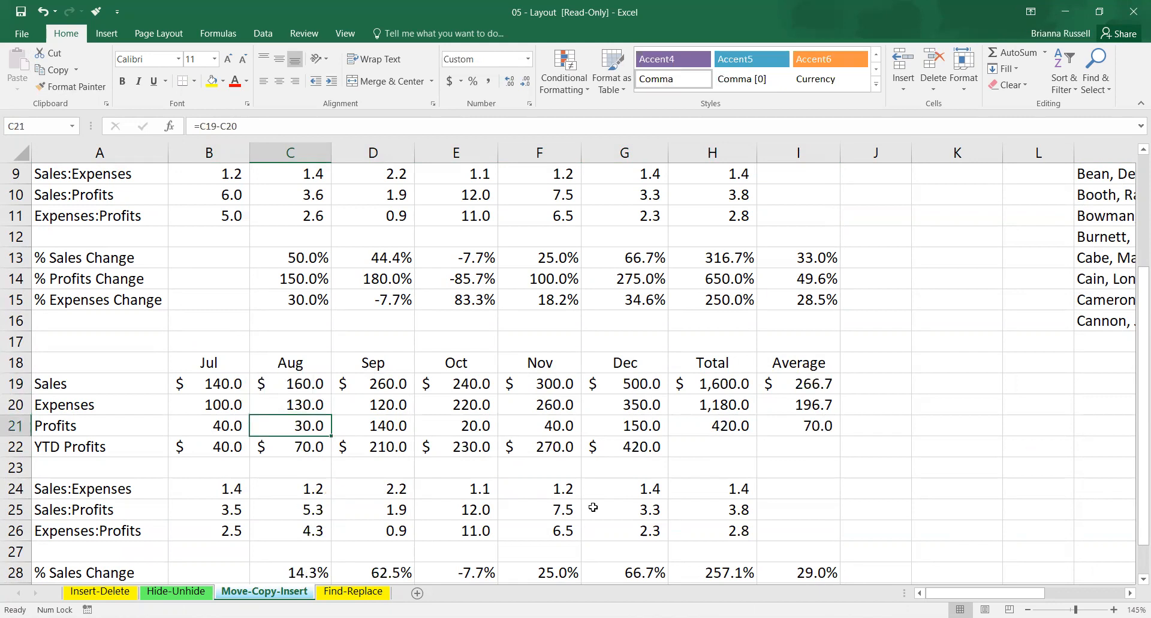
{"action": "scroll", "coordinate": [593, 507], "scroll_direction": "down", "scroll_amount": 3}
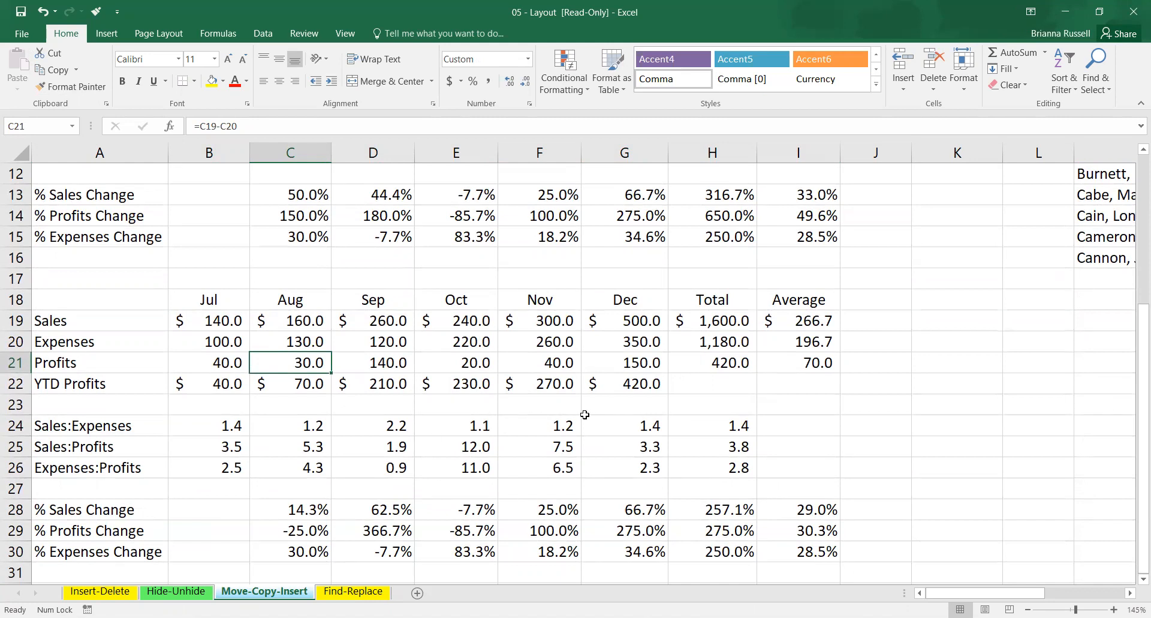
{"action": "left_click_drag", "start_coordinate": [983, 593], "coordinate": [1052, 597]}
{"action": "scroll", "coordinate": [763, 439], "scroll_direction": "up", "scroll_amount": 1}
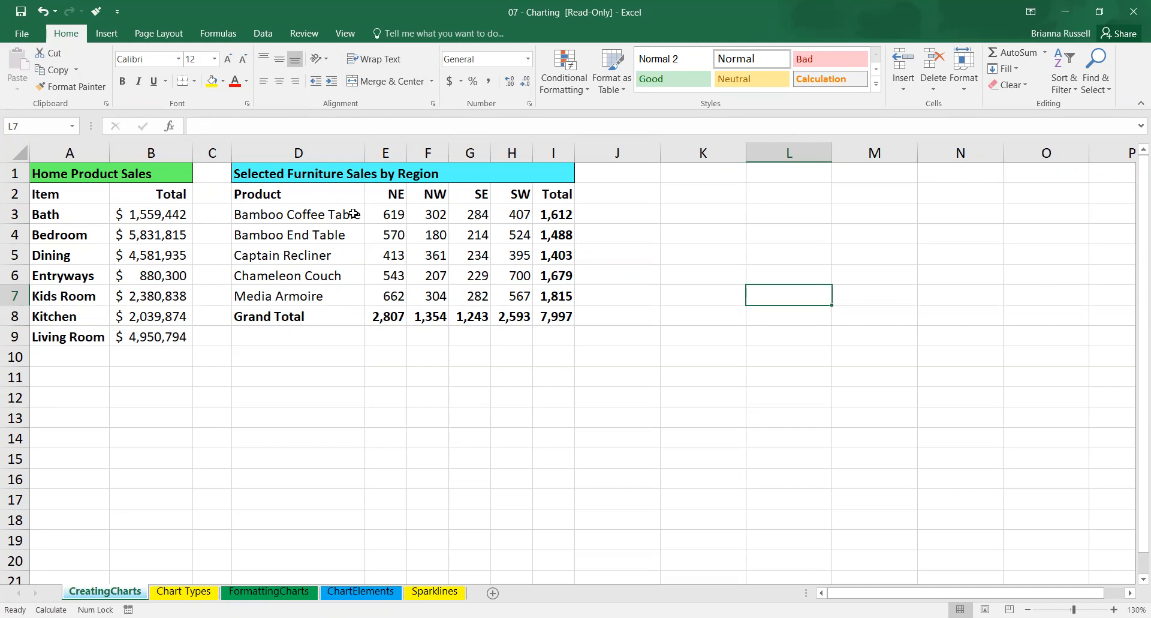
Try to insert a chart on the CreatingCharts sheet with the empty cell L7 selected.
{"action": "left_click", "coordinate": [108, 38]}
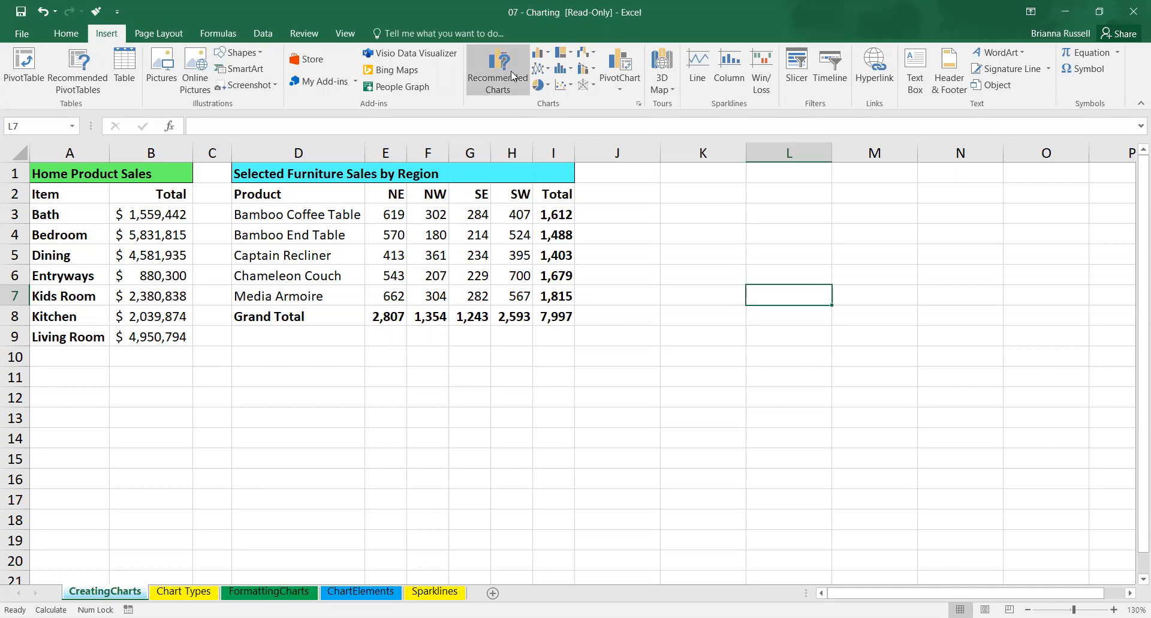
{"action": "left_click", "coordinate": [639, 104]}
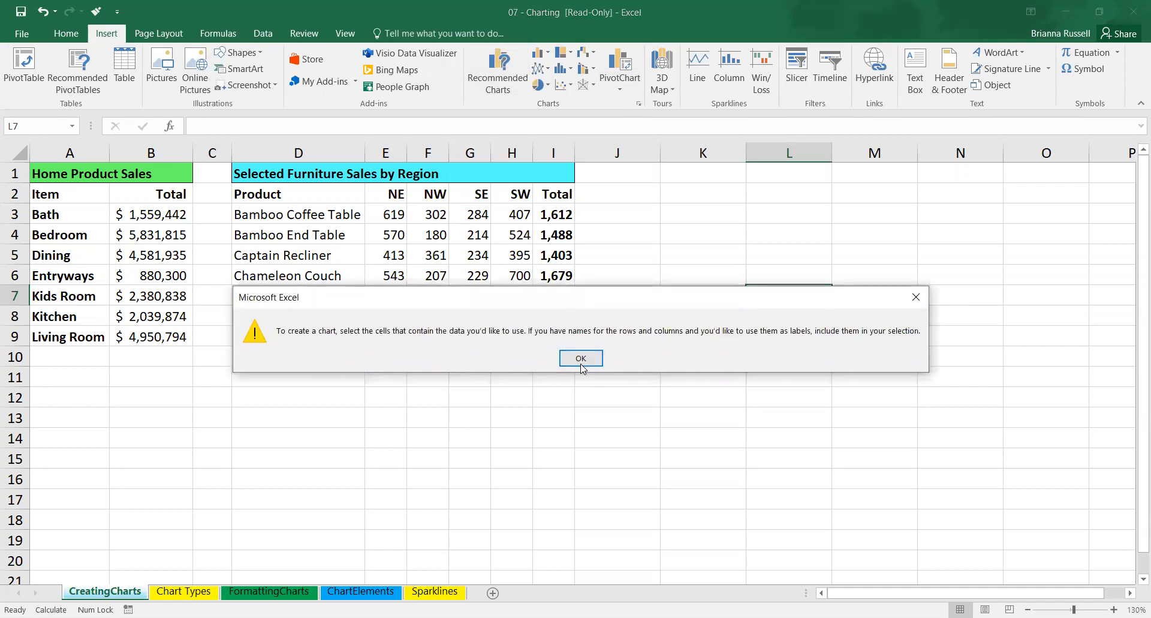
{"action": "left_click", "coordinate": [581, 359]}
Examine the recommended charts and the full list of chart types for the Home Product Sales data without inserting one.
{"action": "left_click", "coordinate": [155, 248]}
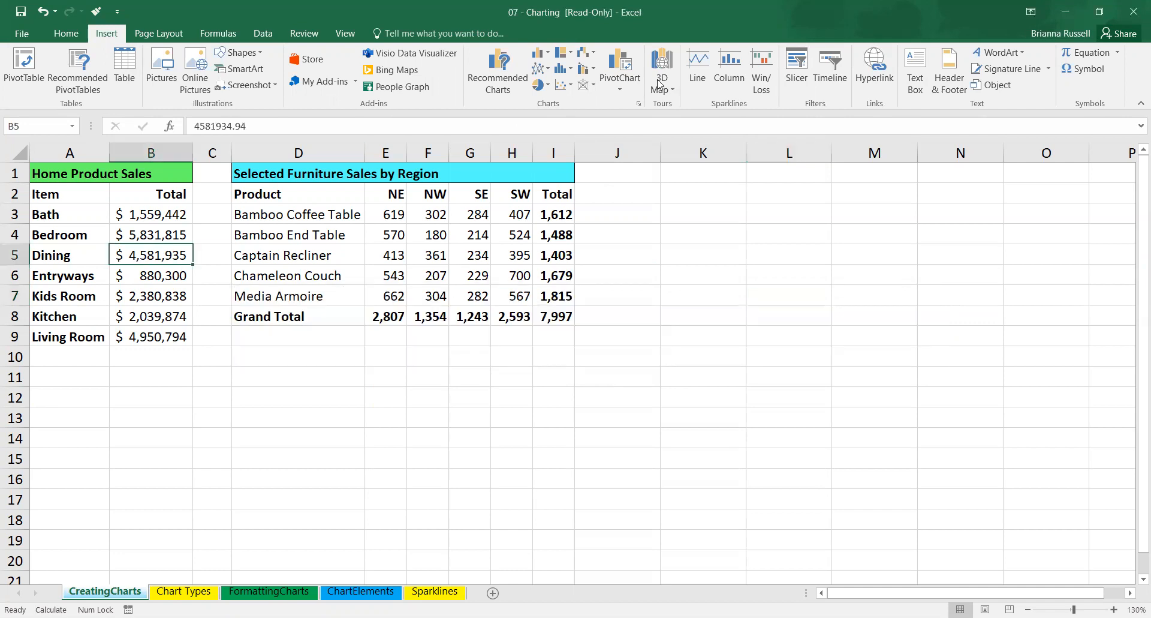
{"action": "left_click", "coordinate": [639, 105]}
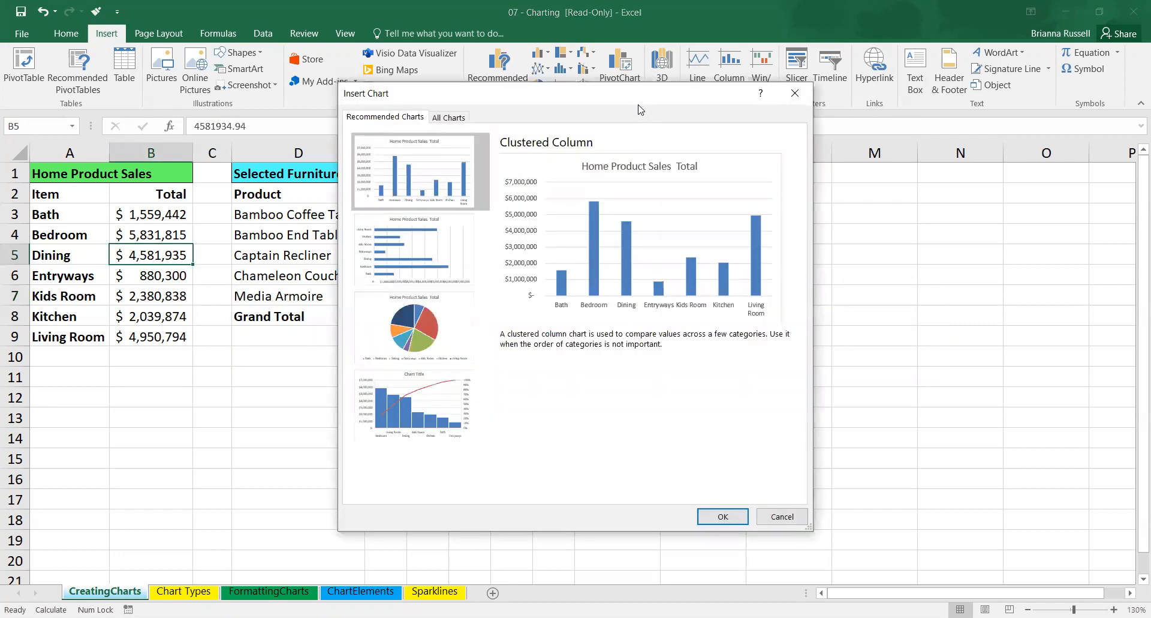
{"action": "left_click", "coordinate": [454, 118]}
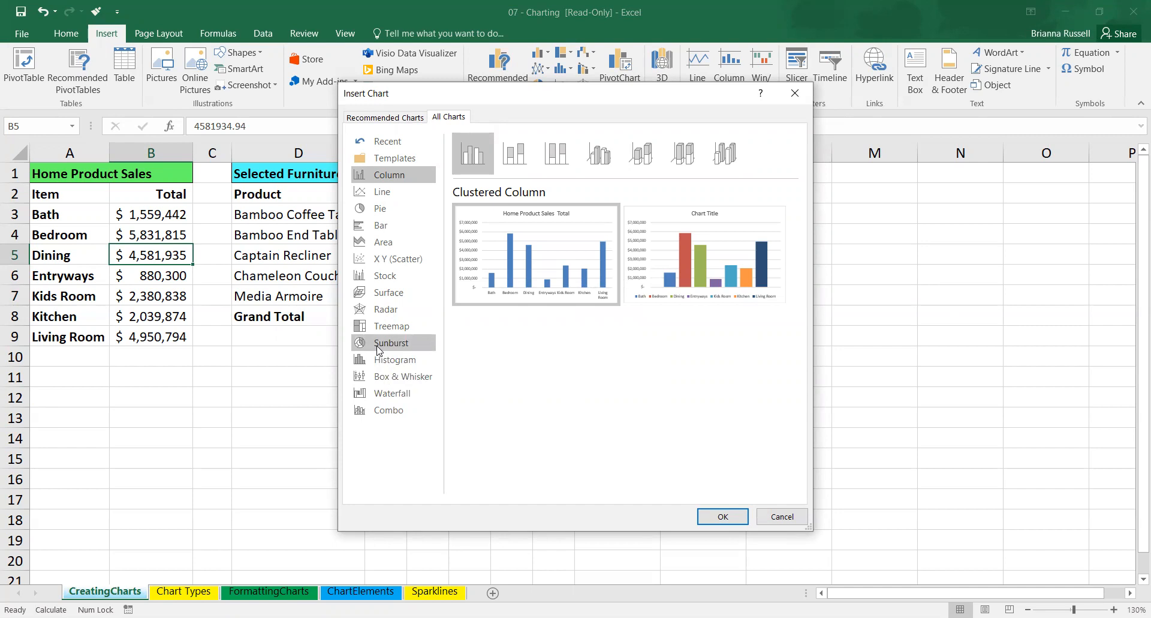
{"action": "left_click", "coordinate": [782, 516]}
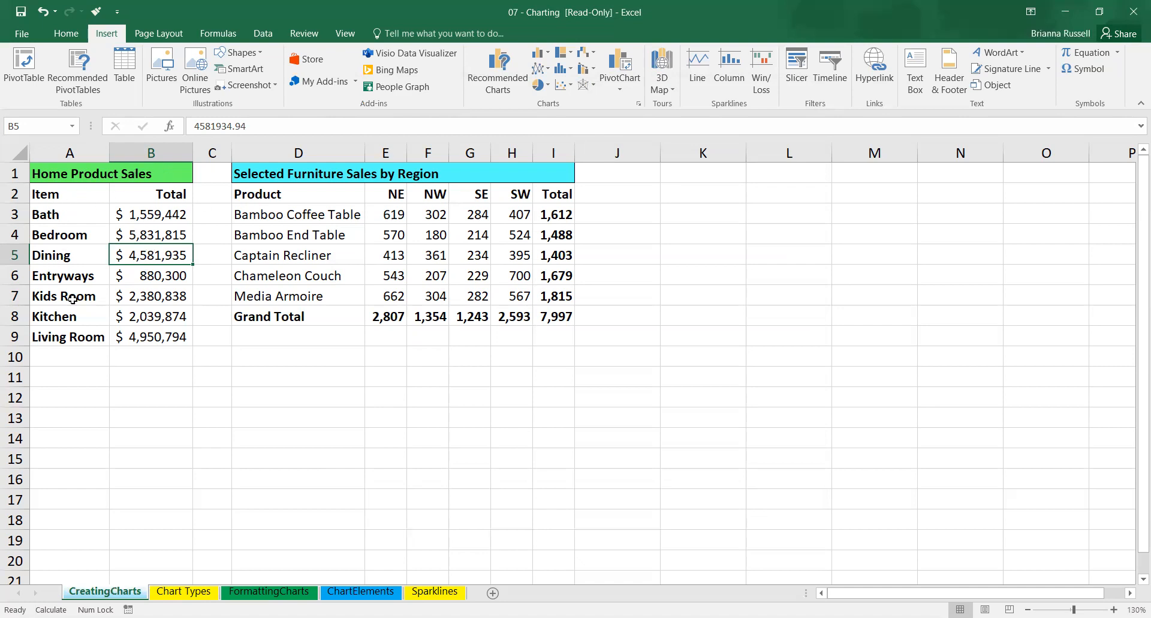
Insert a 2-D clustered column chart from the Home Product Sales data and move it next to the table, over columns C to K.
{"action": "left_click", "coordinate": [68, 214]}
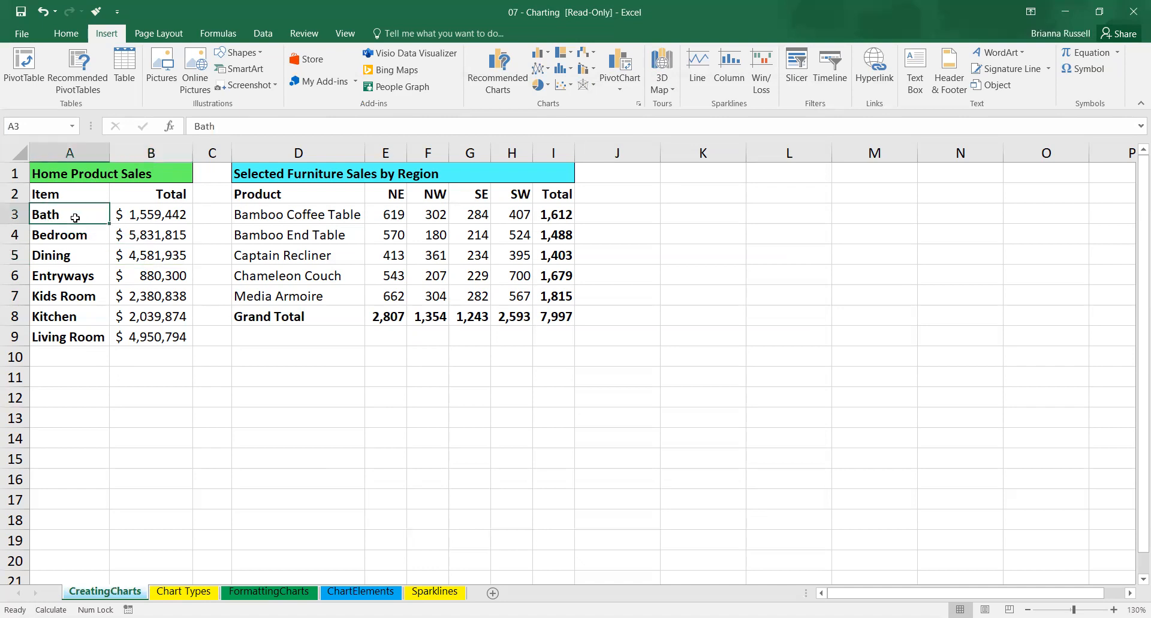
{"action": "left_click", "coordinate": [547, 55]}
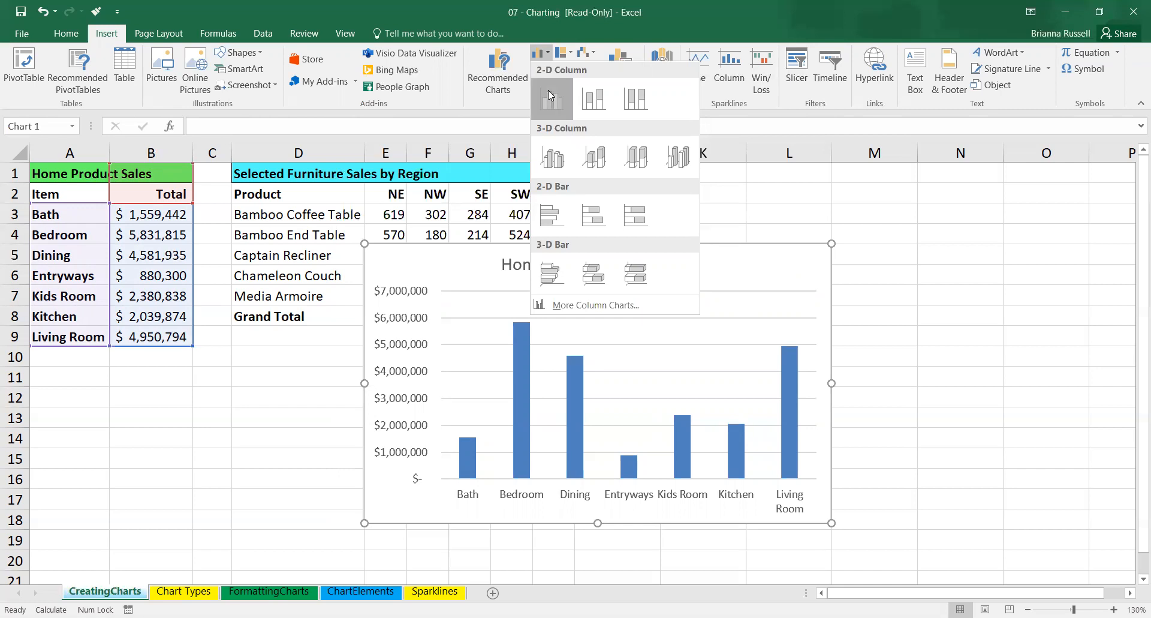
{"action": "left_click", "coordinate": [548, 90]}
{"action": "left_click_drag", "start_coordinate": [762, 267], "coordinate": [607, 189]}
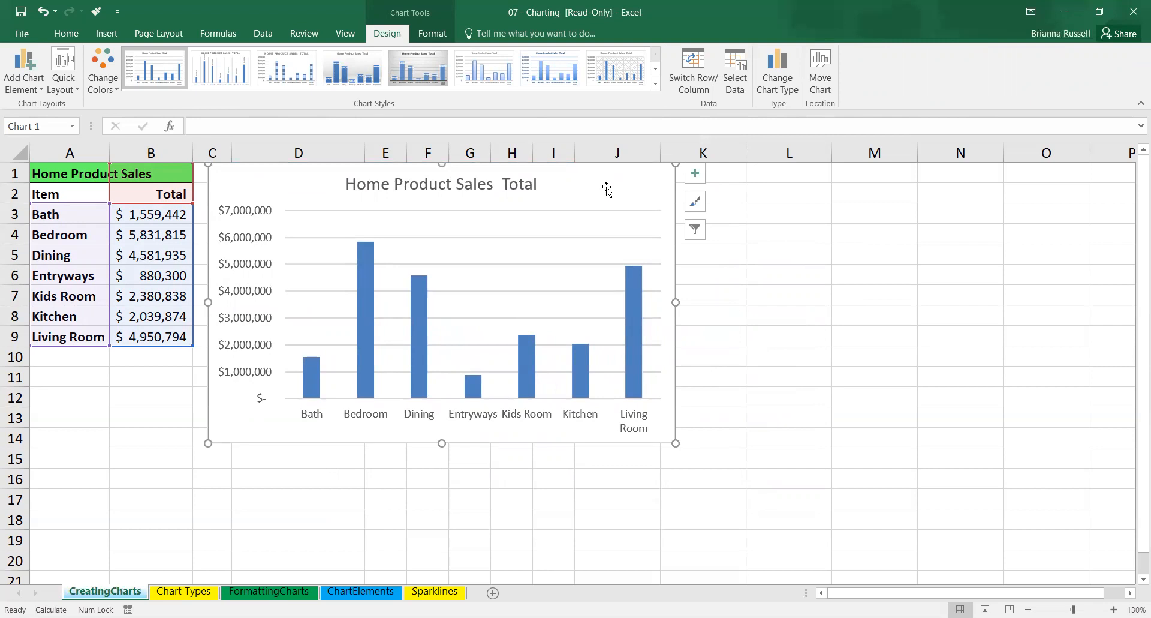
Examine the chart's data source, including the category labels and the series' name and value ranges, without changing anything.
{"action": "left_click", "coordinate": [743, 89]}
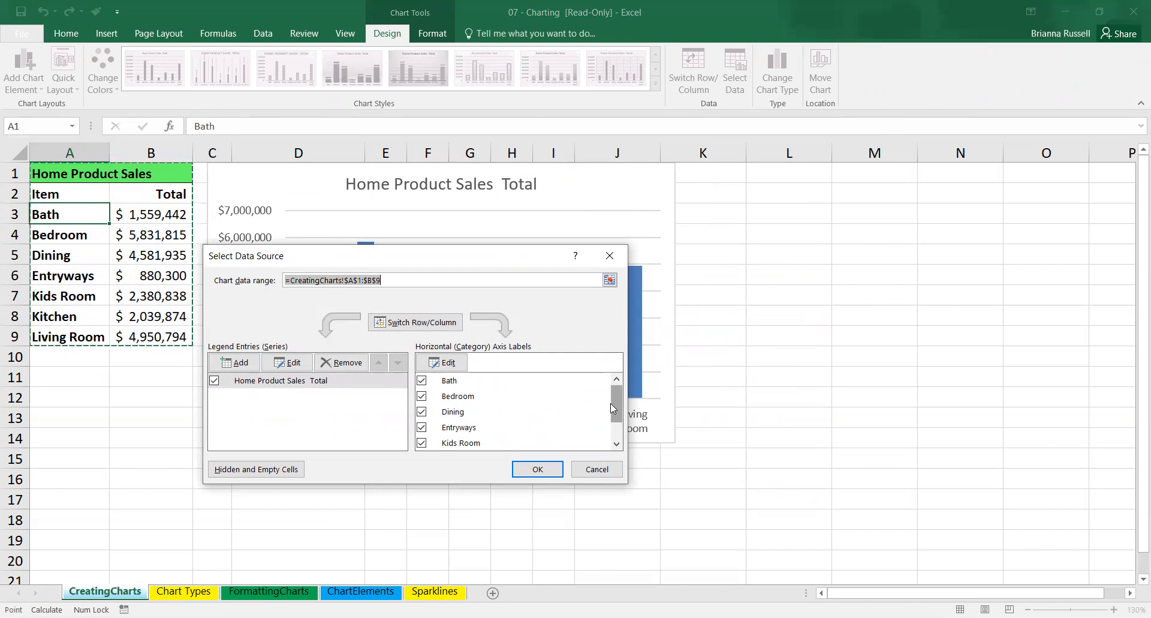
{"action": "left_click_drag", "start_coordinate": [611, 404], "coordinate": [615, 415]}
{"action": "mouse_move", "coordinate": [619, 406]}
{"action": "left_mouse_down"}
{"action": "mouse_move", "coordinate": [620, 433]}
{"action": "mouse_move", "coordinate": [613, 390]}
{"action": "left_mouse_up"}
{"action": "left_click", "coordinate": [300, 384]}
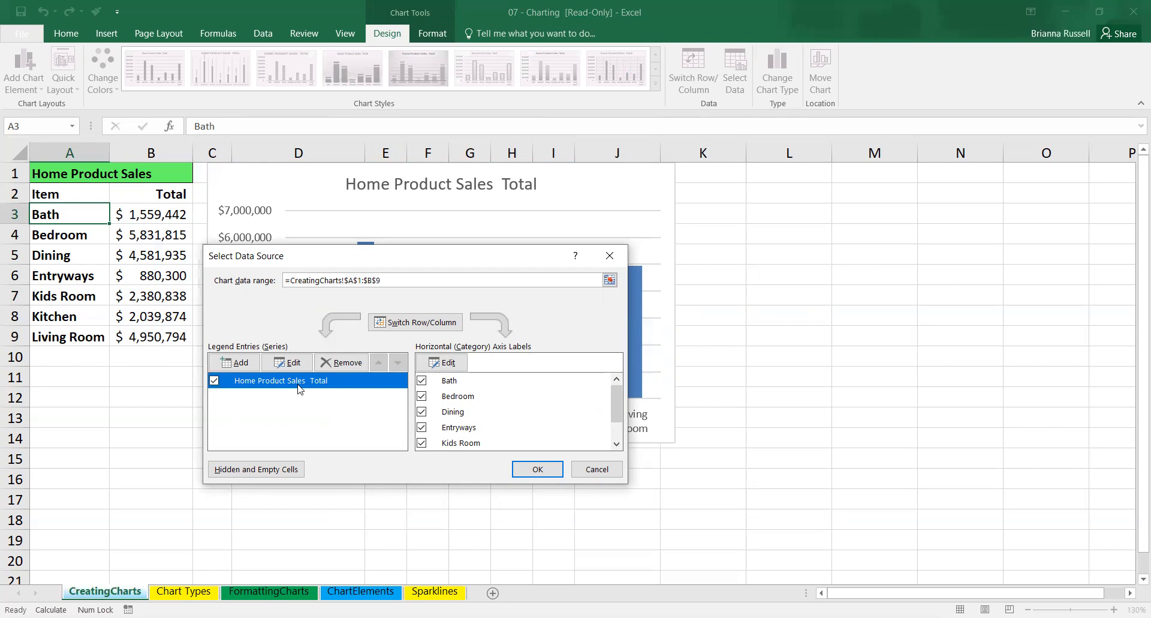
{"action": "left_click", "coordinate": [289, 363]}
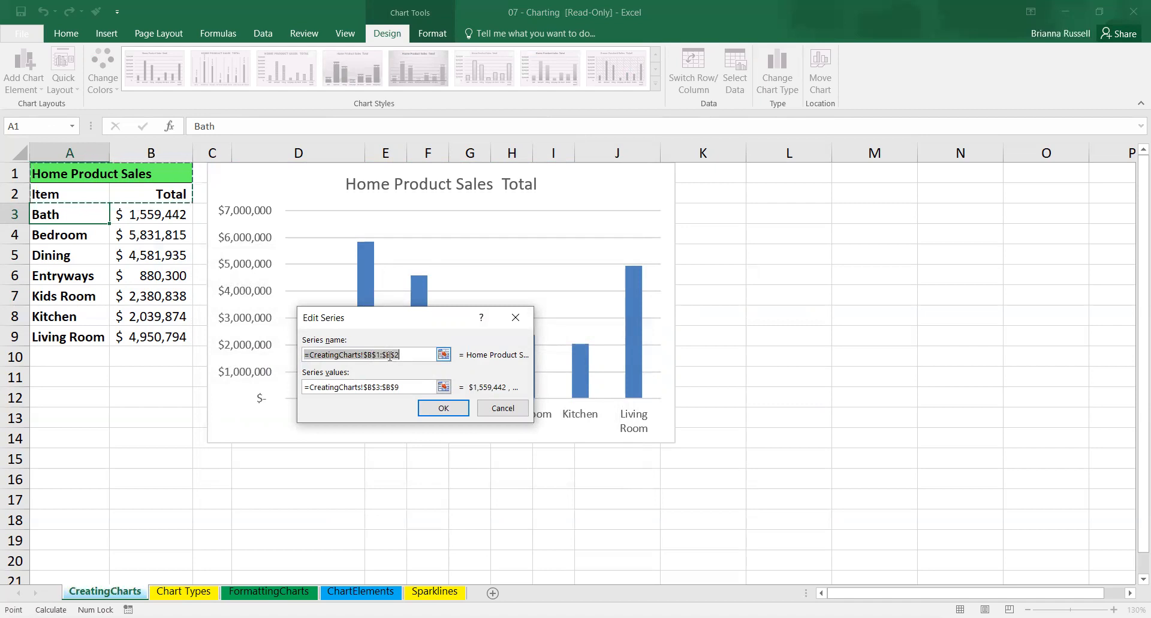
{"action": "left_click", "coordinate": [321, 388]}
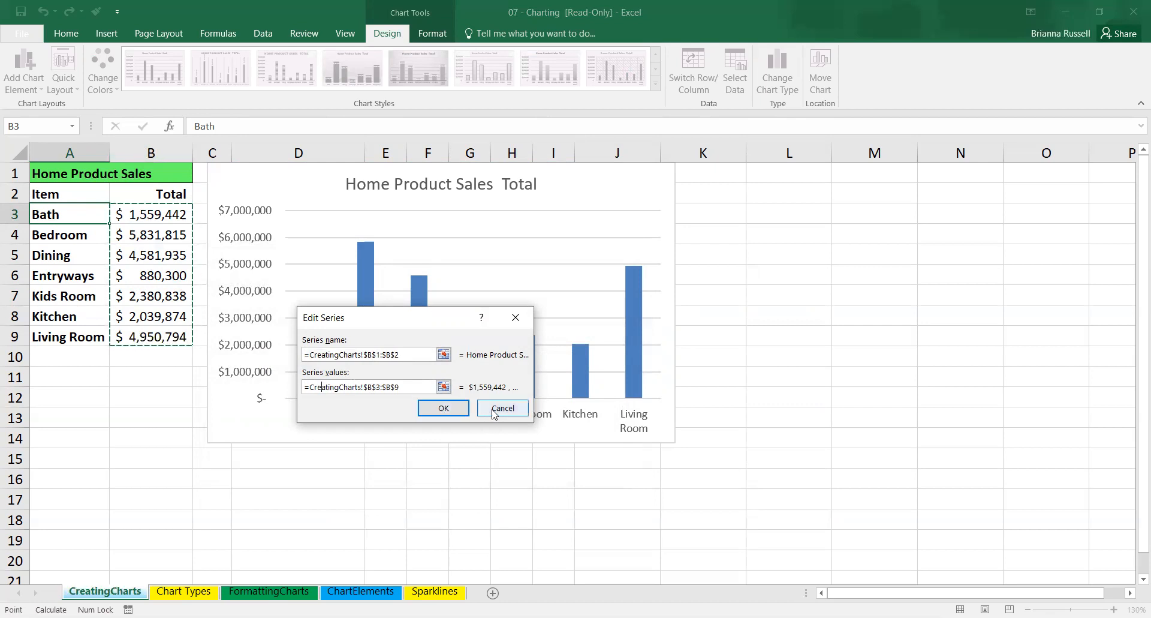
{"action": "left_click", "coordinate": [445, 414]}
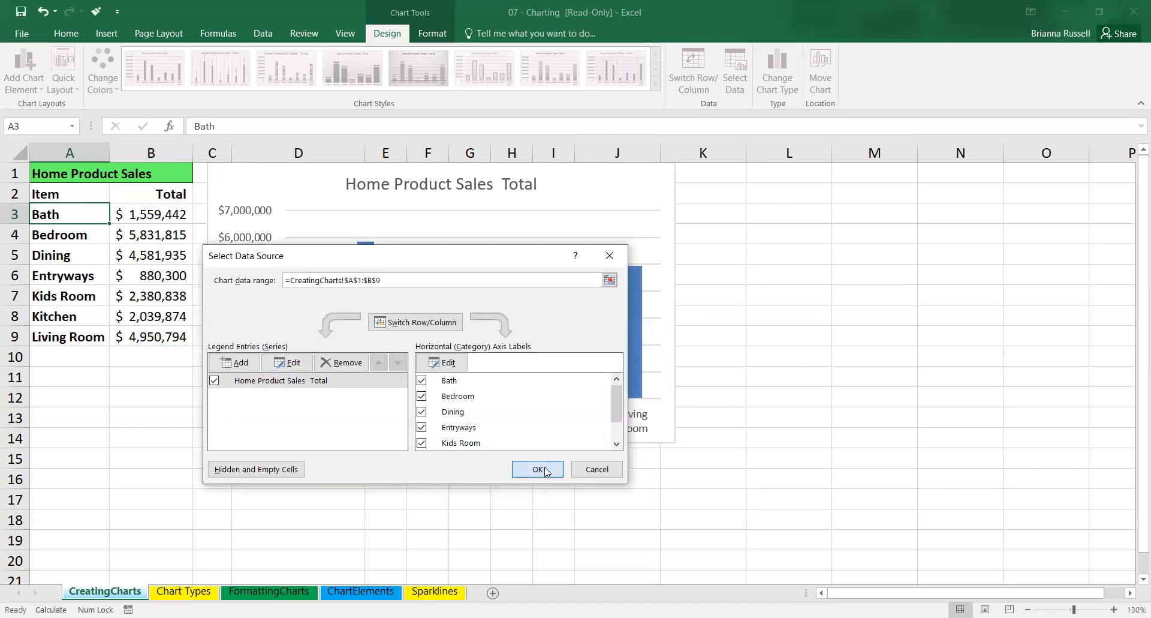
{"action": "left_click", "coordinate": [537, 468]}
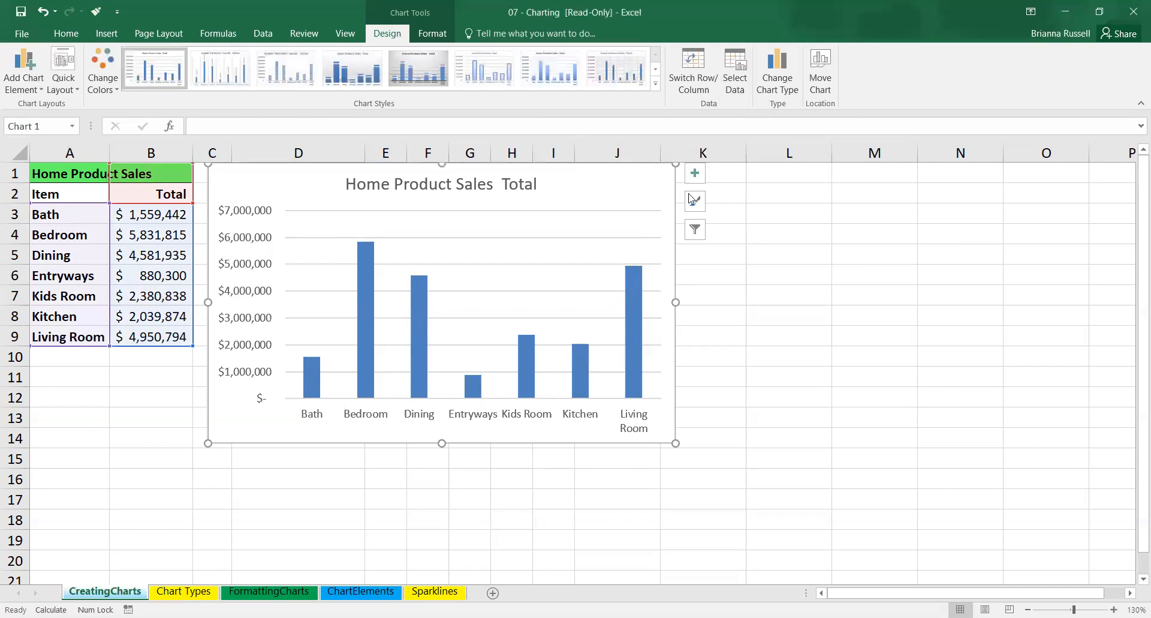
Insert a blank 2-D clustered column chart with empty cell M5 selected and open its data source settings.
{"action": "left_click", "coordinate": [899, 251]}
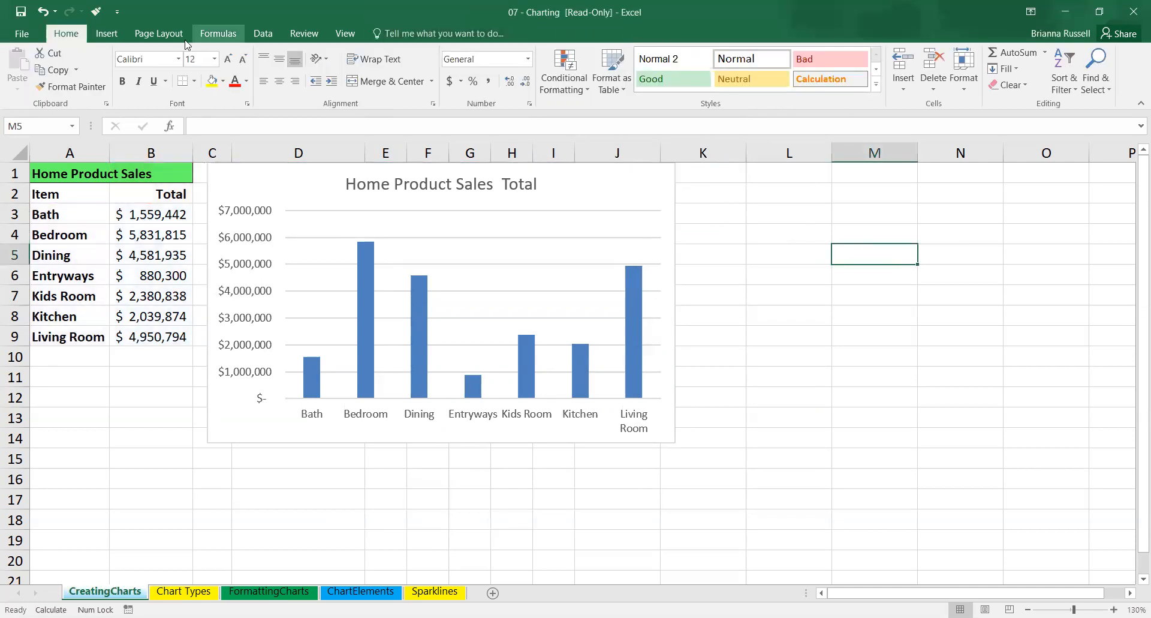
{"action": "left_click", "coordinate": [107, 35]}
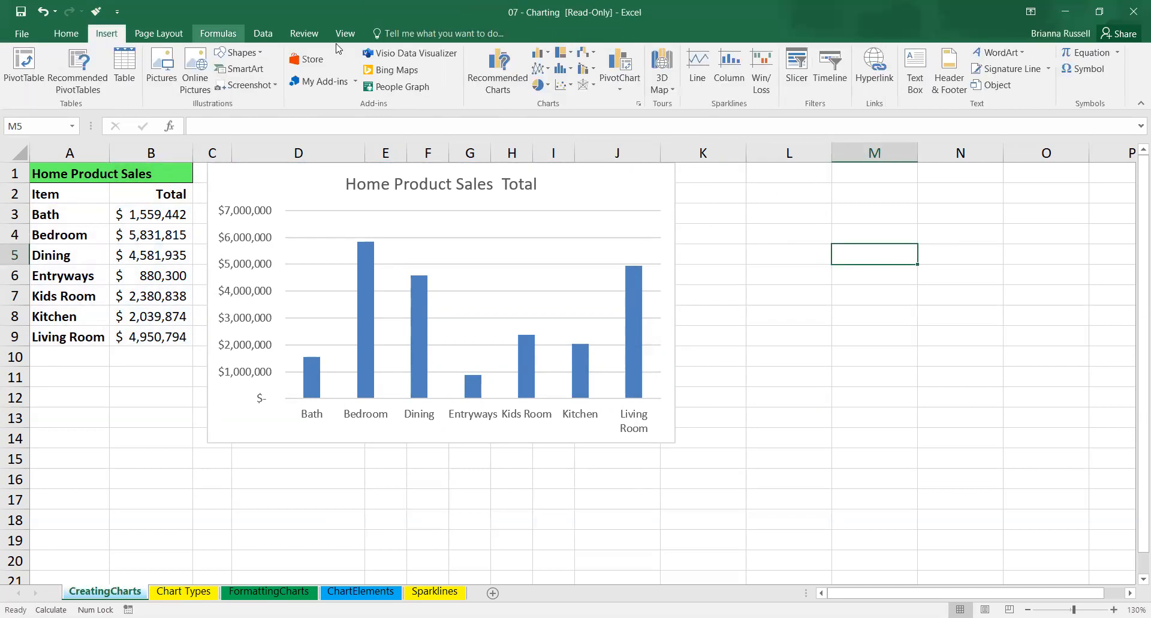
{"action": "left_click", "coordinate": [541, 58]}
{"action": "left_click", "coordinate": [553, 102]}
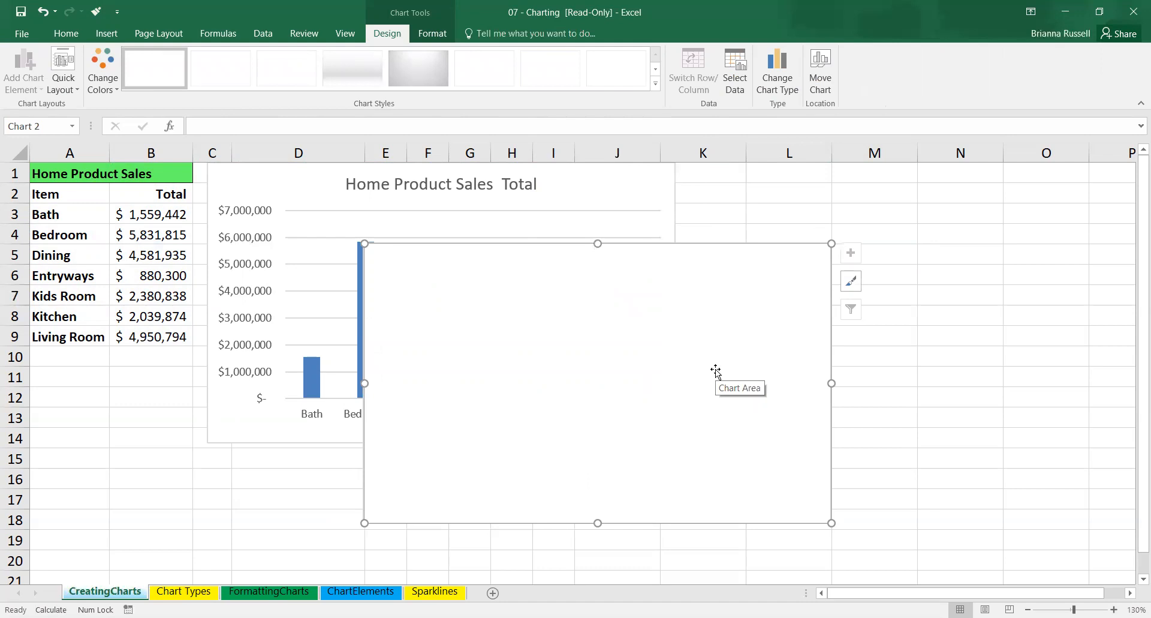
{"action": "left_click", "coordinate": [736, 74]}
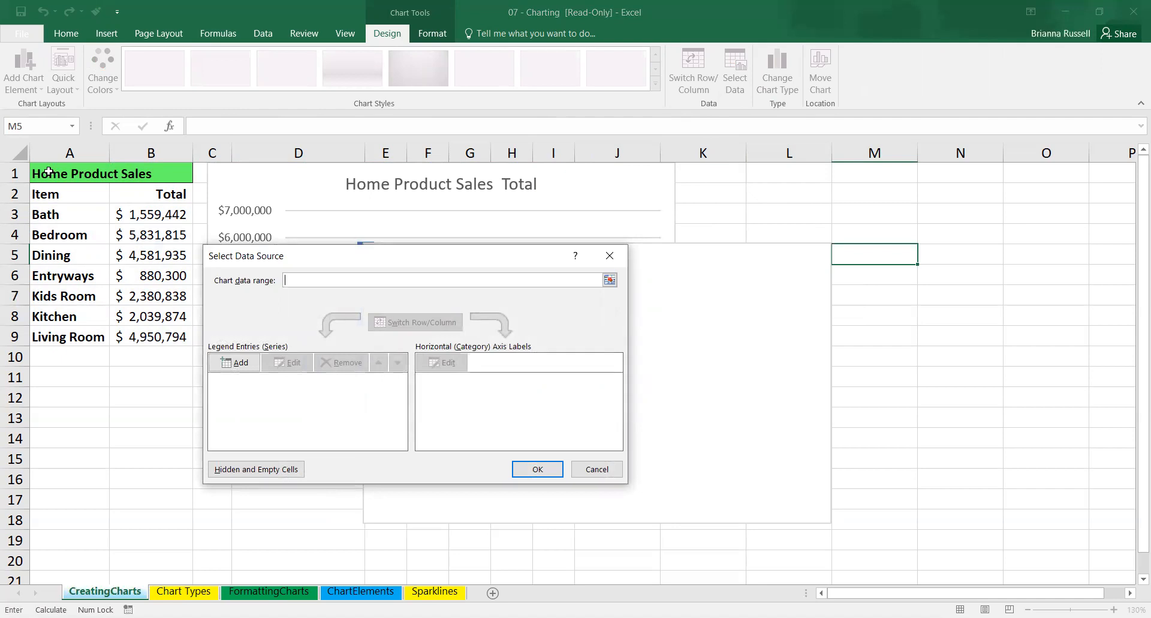
Try A1:B9 as the blank chart's data range, clearing the range and removing the resulting series.
{"action": "left_click", "coordinate": [52, 173]}
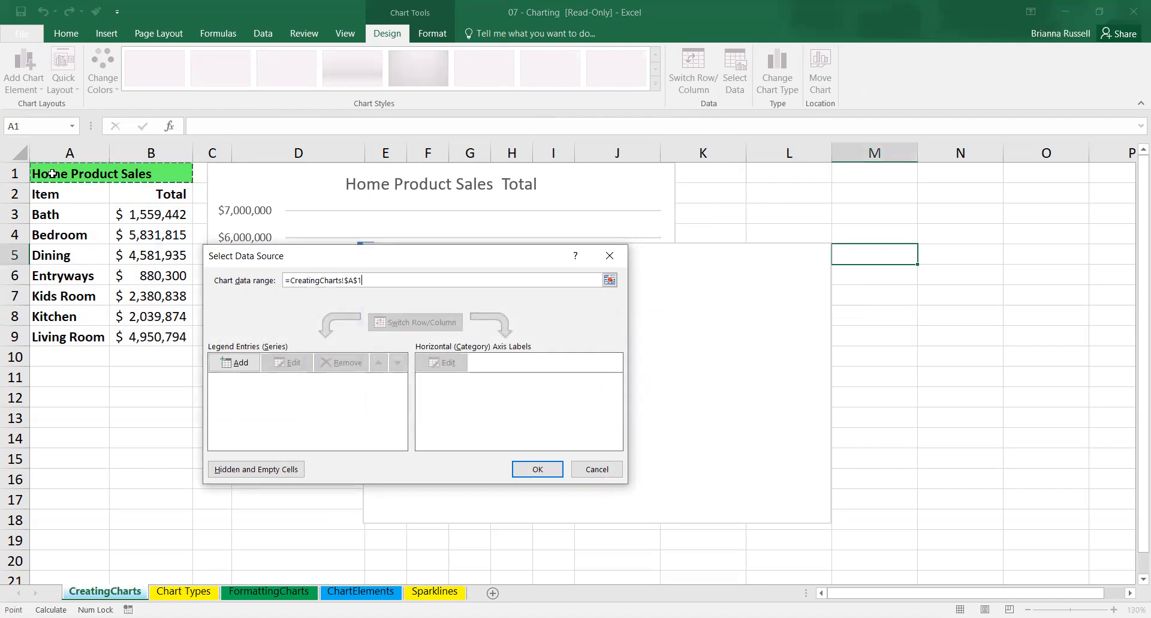
{"action": "left_click_drag", "start_coordinate": [51, 173], "coordinate": [150, 336]}
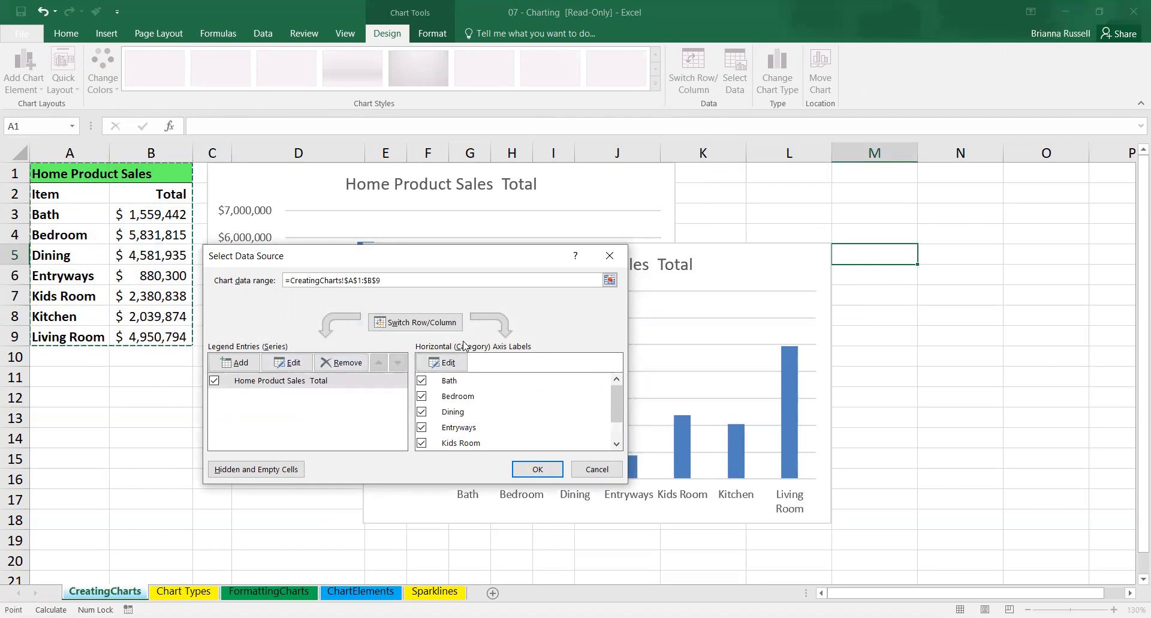
{"action": "left_click_drag", "start_coordinate": [480, 280], "coordinate": [252, 280]}
{"action": "key", "text": "Delete"}
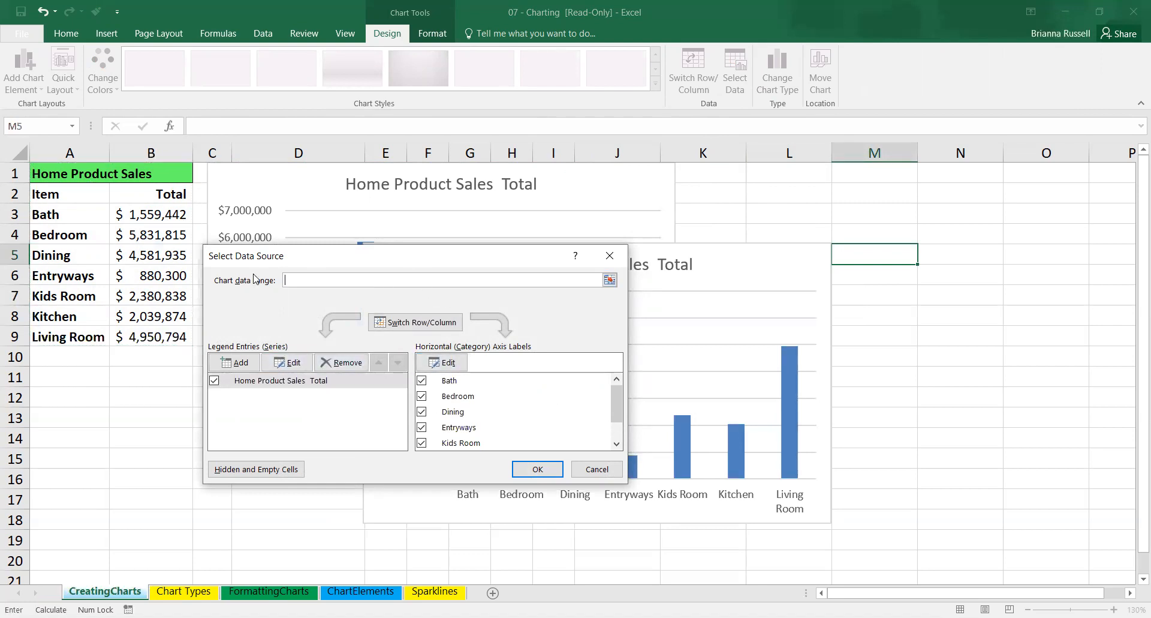
{"action": "left_click", "coordinate": [343, 362]}
Add a series to the new chart with its name taken from B2 and its values from B3:B9.
{"action": "left_click", "coordinate": [234, 363]}
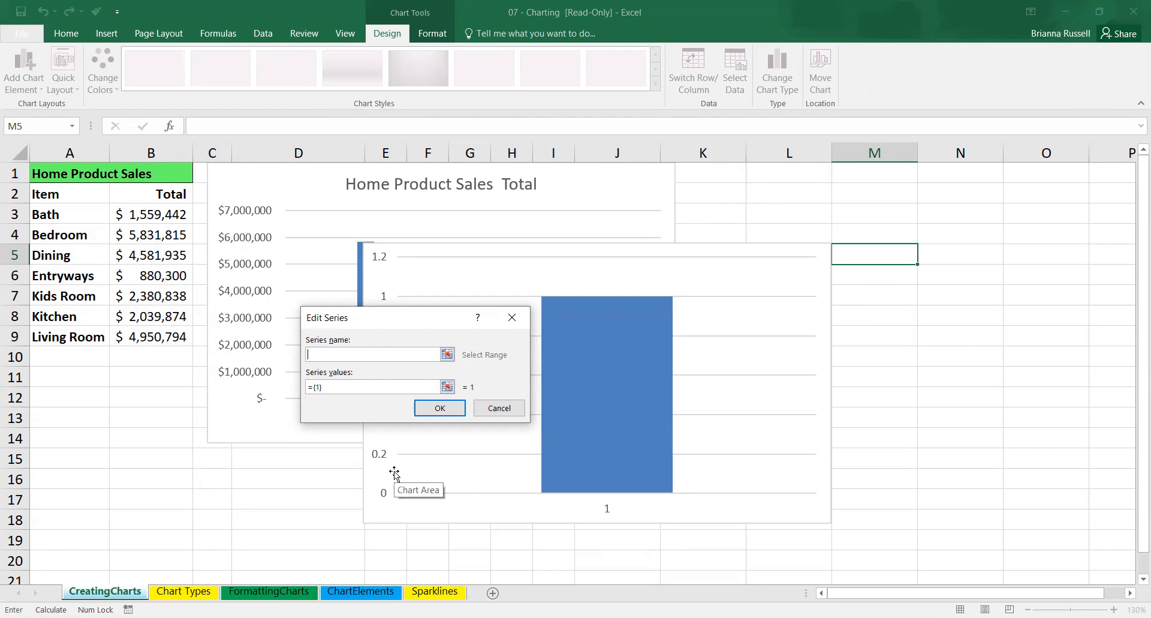
{"action": "left_click", "coordinate": [76, 193]}
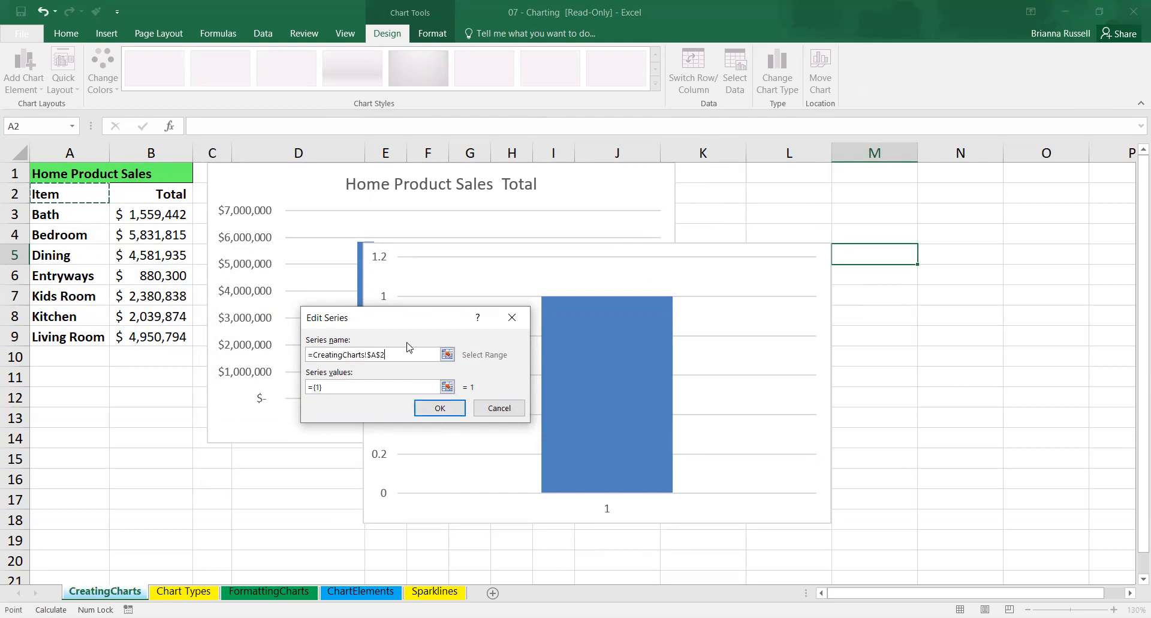
{"action": "left_click_drag", "start_coordinate": [408, 354], "coordinate": [286, 359]}
{"action": "key", "text": "BackSpace"}
{"action": "key", "text": "BackSpace"}
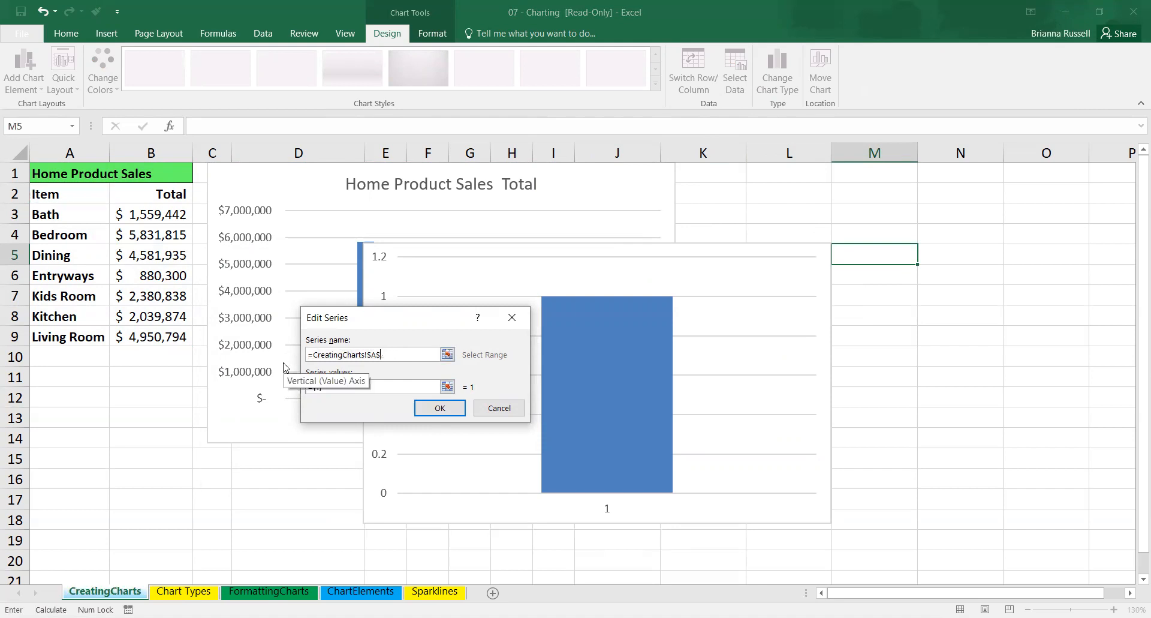
{"action": "left_click_drag", "start_coordinate": [408, 354], "coordinate": [281, 338]}
{"action": "key", "text": "BackSpace"}
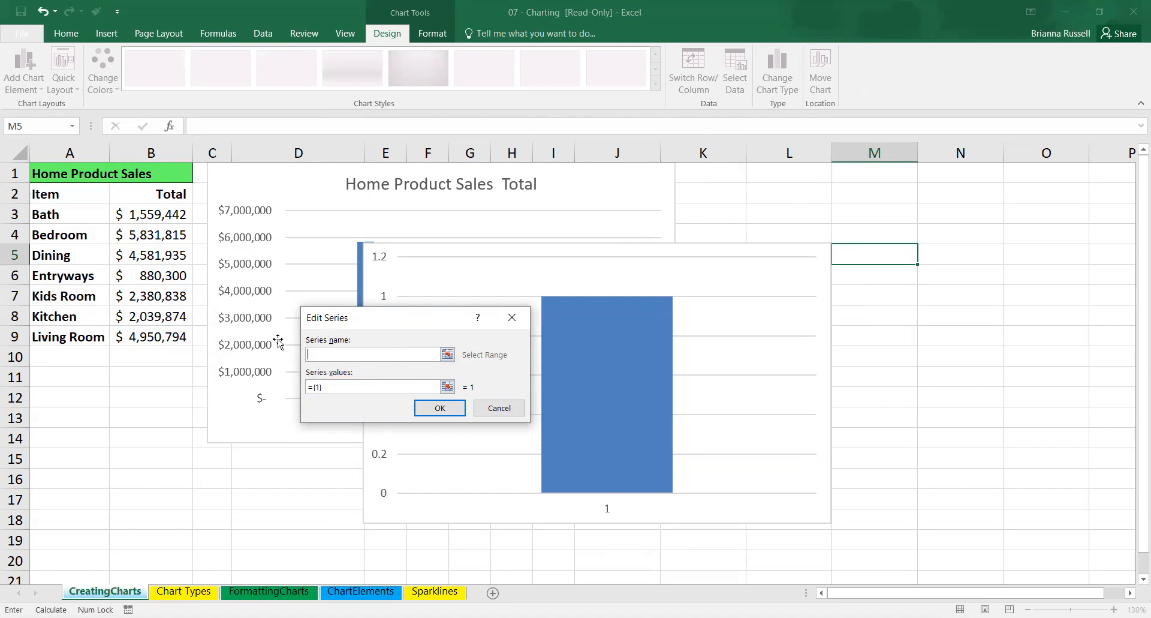
{"action": "left_click", "coordinate": [157, 193]}
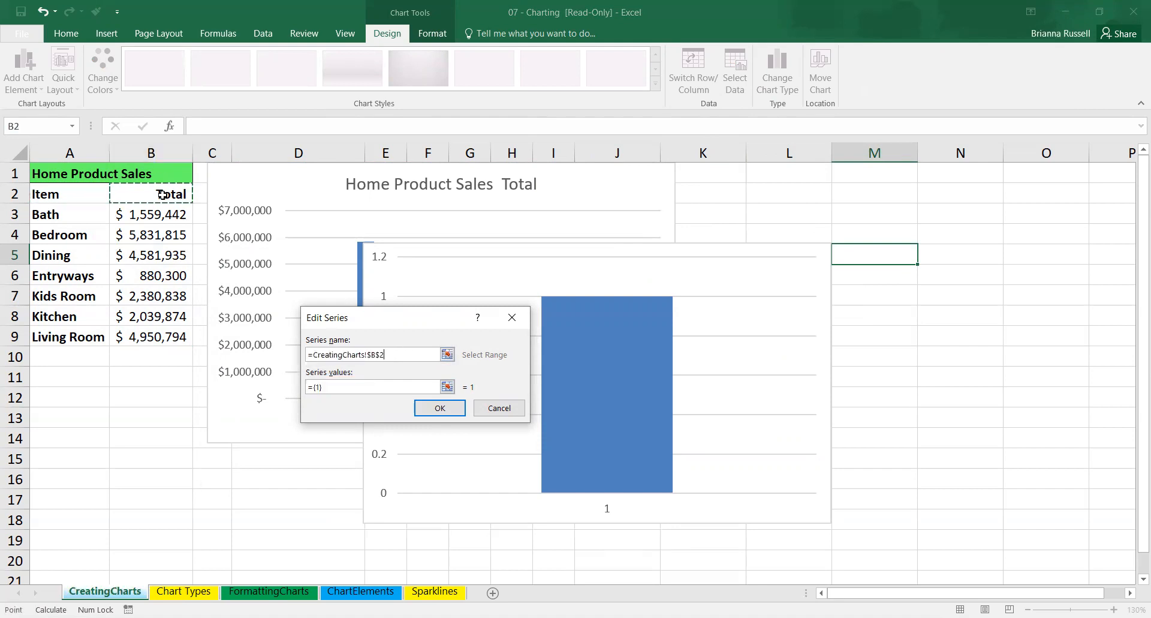
{"action": "left_click", "coordinate": [408, 387]}
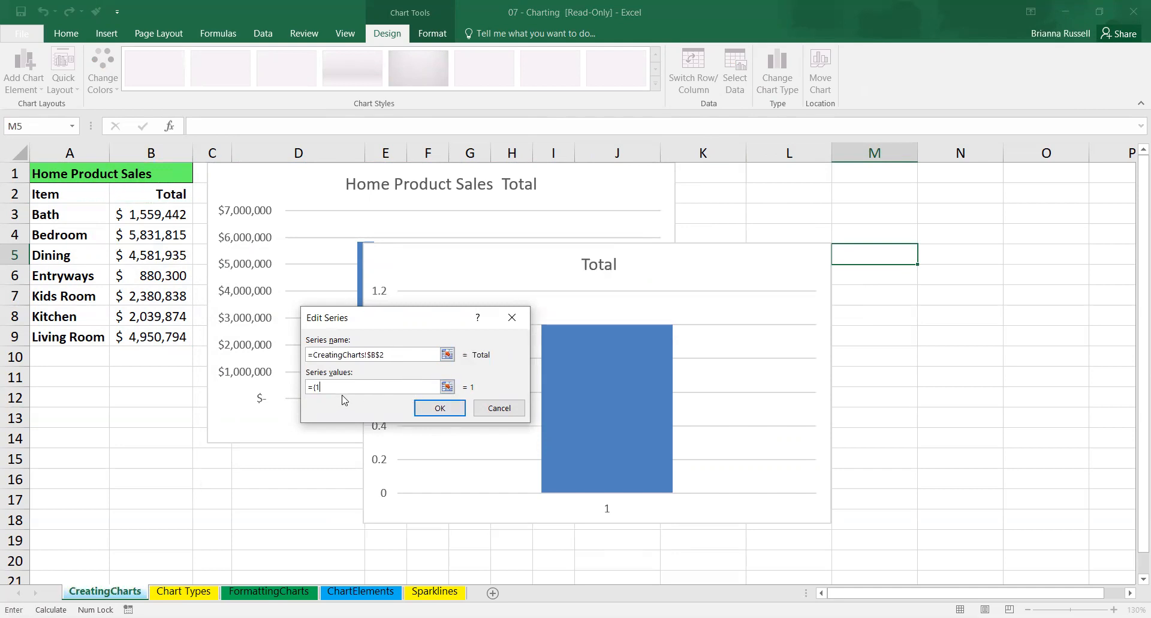
{"action": "left_click", "coordinate": [136, 214]}
{"action": "left_click_drag", "start_coordinate": [136, 214], "coordinate": [154, 338]}
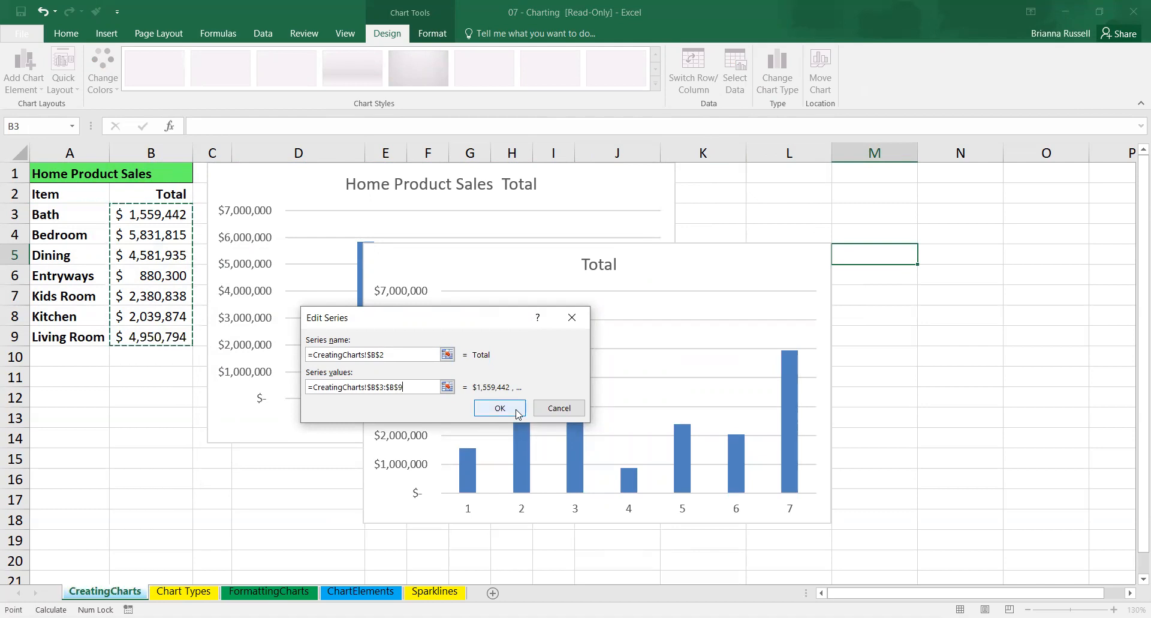
{"action": "left_click", "coordinate": [516, 412]}
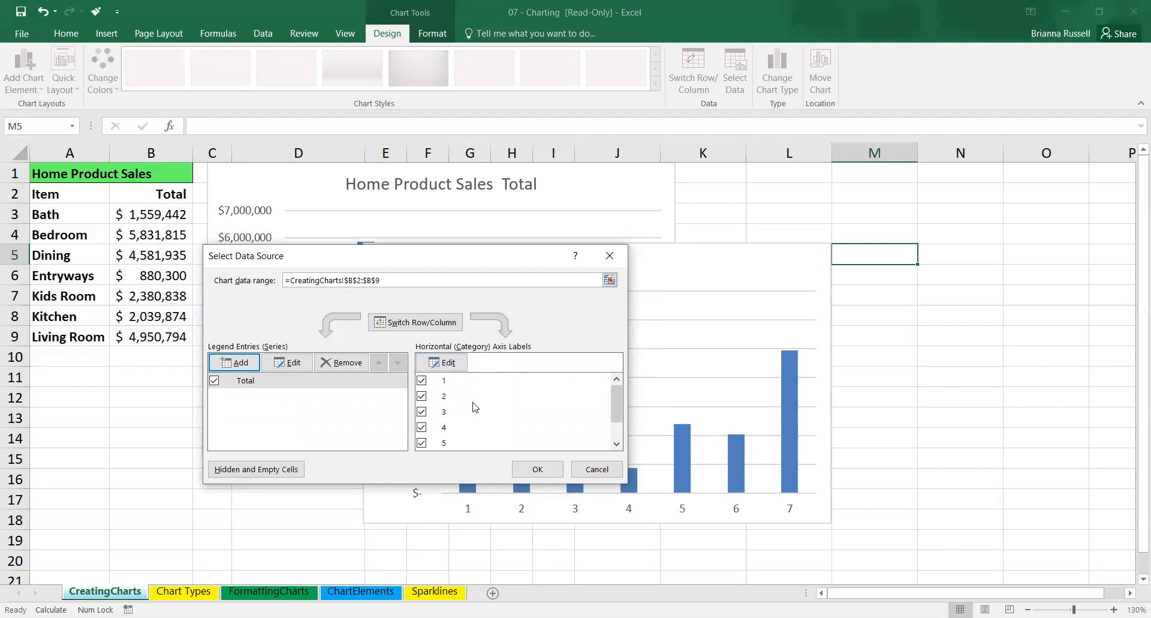
Set the new chart's horizontal axis labels to A3:A9 and apply the data source.
{"action": "left_click", "coordinate": [446, 364]}
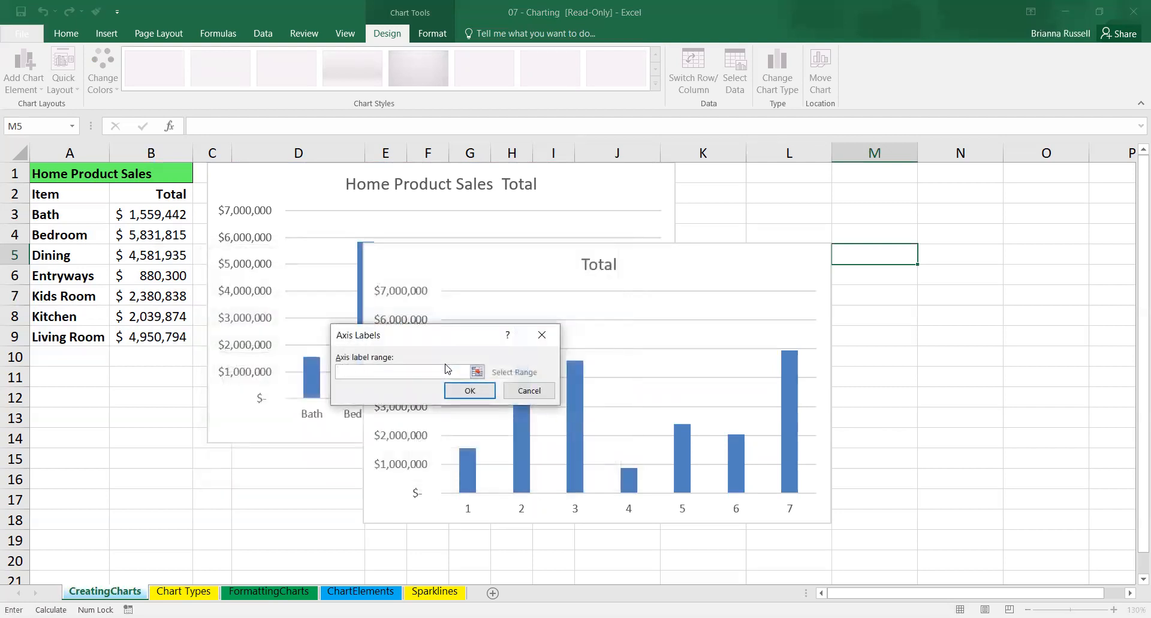
{"action": "left_click", "coordinate": [79, 214]}
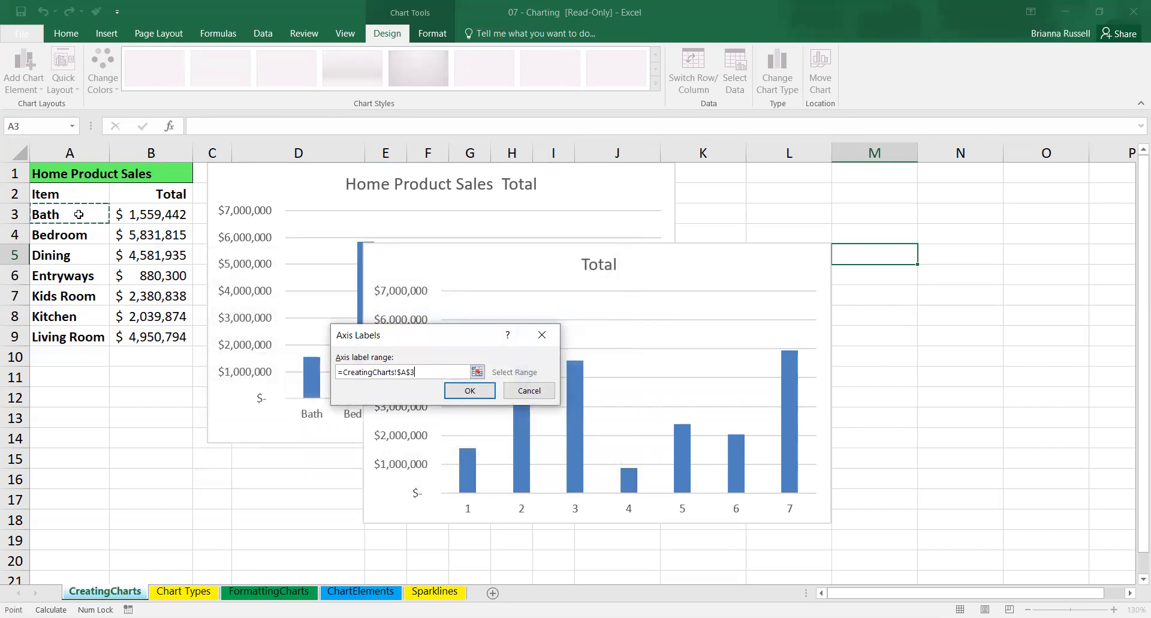
{"action": "left_click_drag", "start_coordinate": [79, 214], "coordinate": [71, 337]}
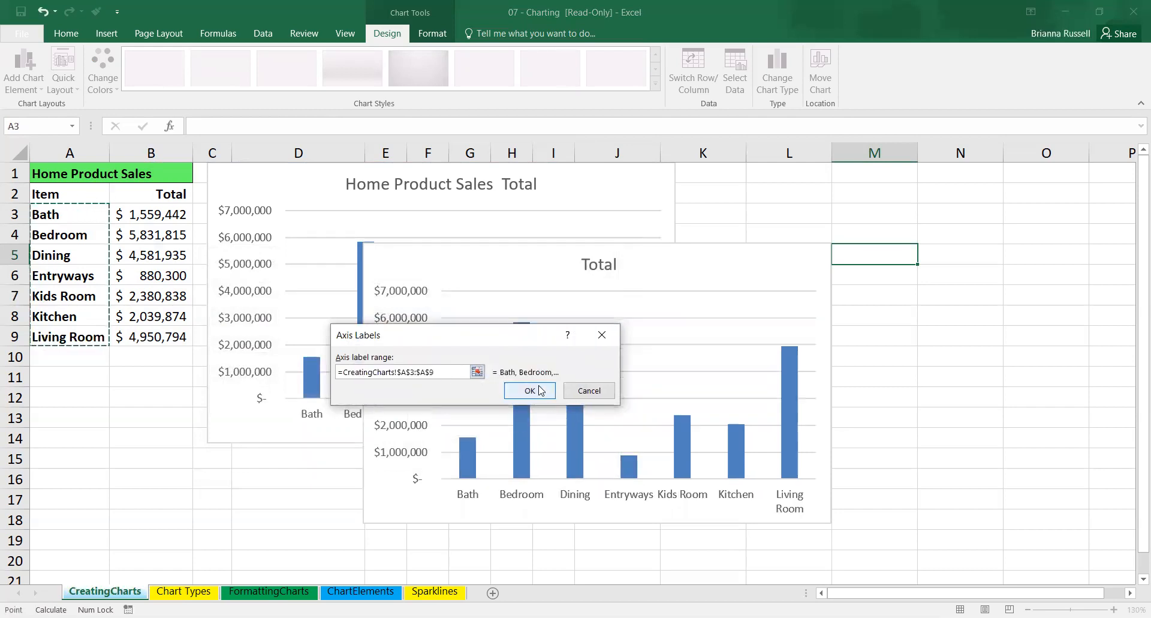
{"action": "left_click", "coordinate": [531, 391]}
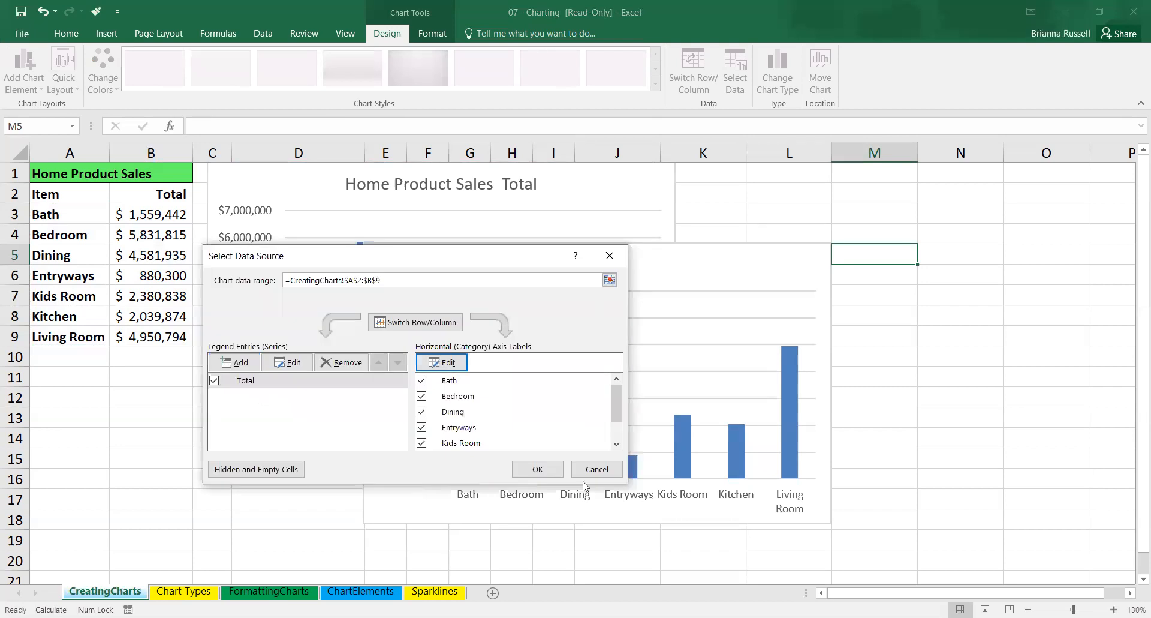
{"action": "left_click", "coordinate": [530, 474]}
Move the Total chart so it partly overlaps the first chart, spanning columns H to O.
{"action": "left_click_drag", "start_coordinate": [682, 267], "coordinate": [938, 188]}
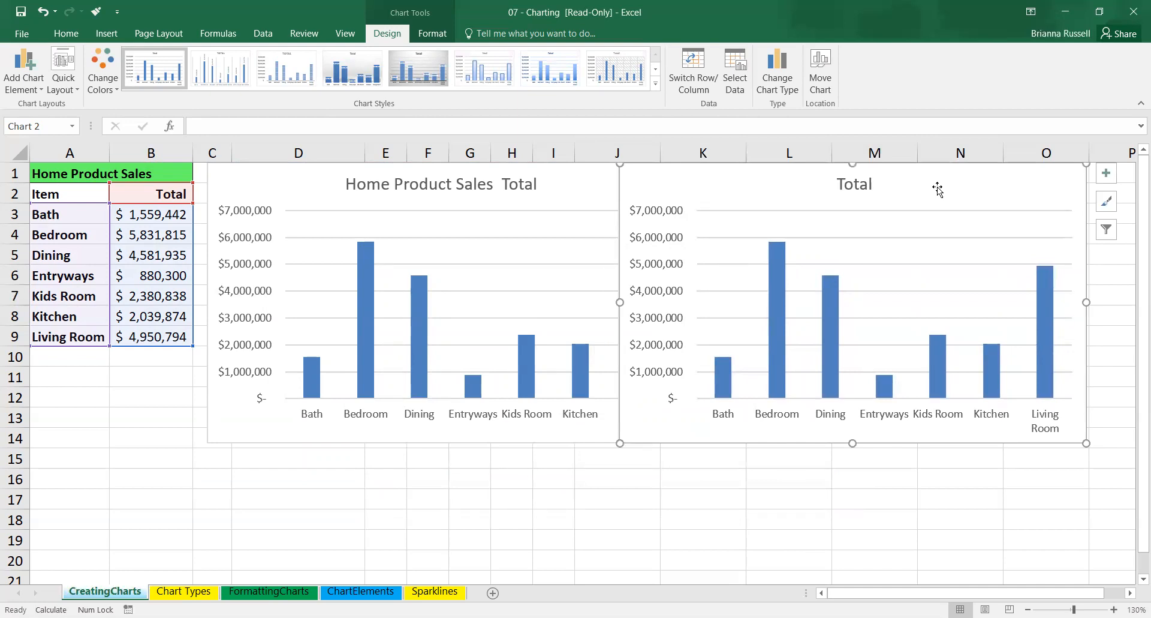
{"action": "mouse_move", "coordinate": [936, 198]}
{"action": "left_mouse_down"}
{"action": "mouse_move", "coordinate": [709, 226]}
{"action": "mouse_move", "coordinate": [486, 277]}
{"action": "mouse_move", "coordinate": [632, 335]}
{"action": "mouse_move", "coordinate": [746, 260]}
{"action": "mouse_move", "coordinate": [789, 241]}
{"action": "mouse_move", "coordinate": [859, 237]}
{"action": "left_mouse_up"}
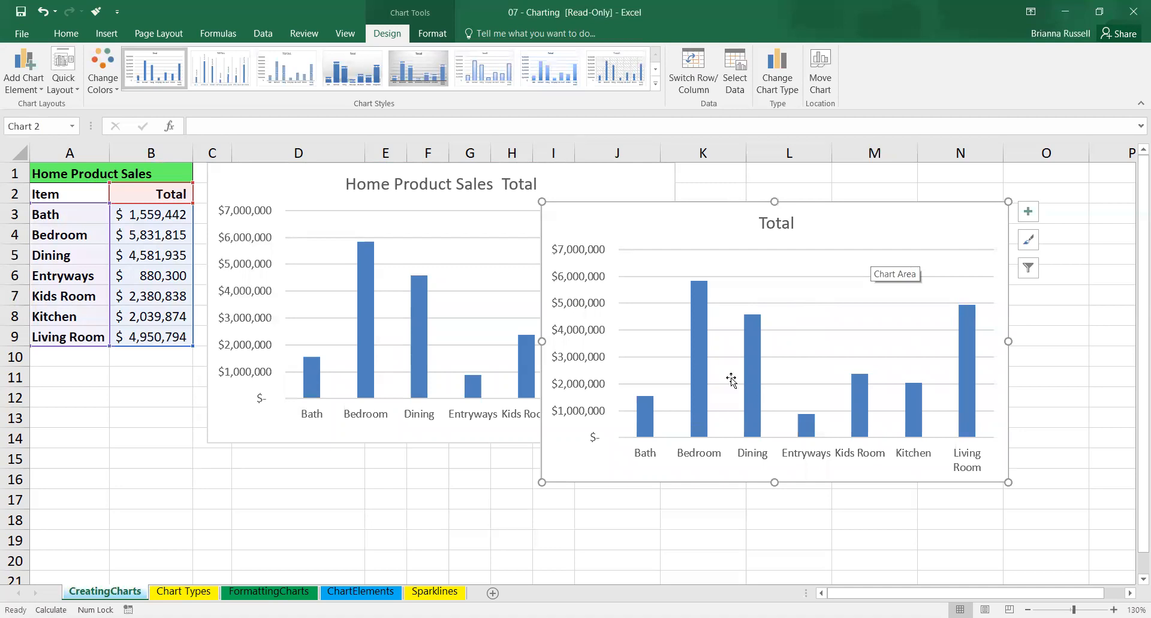
{"action": "mouse_move", "coordinate": [703, 371]}
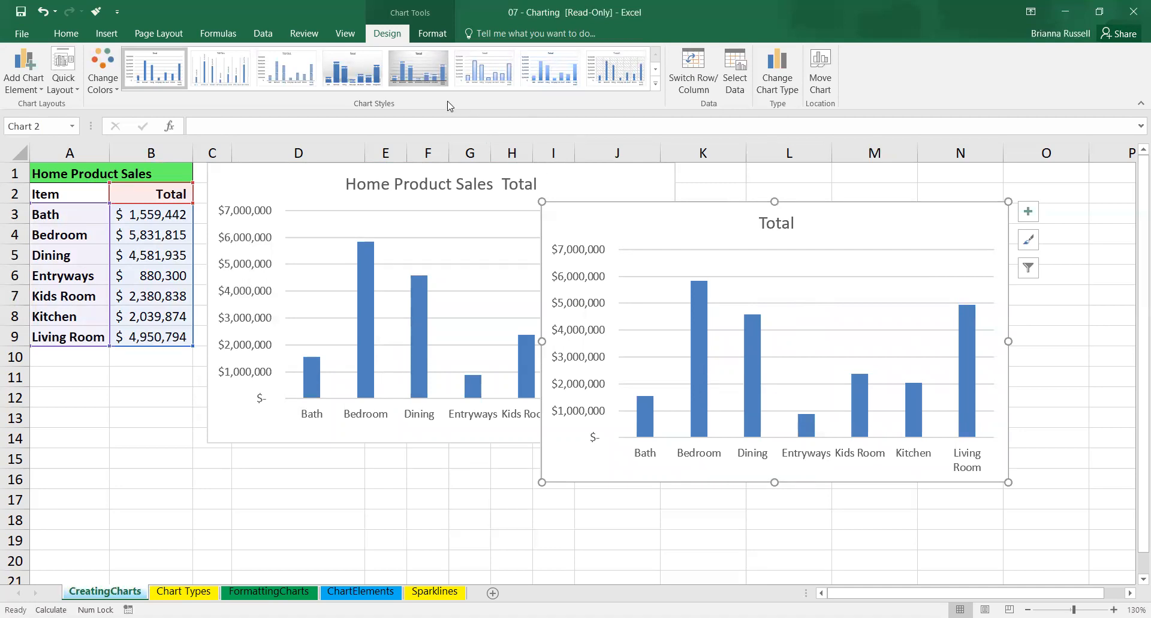
{"action": "left_click", "coordinate": [434, 84]}
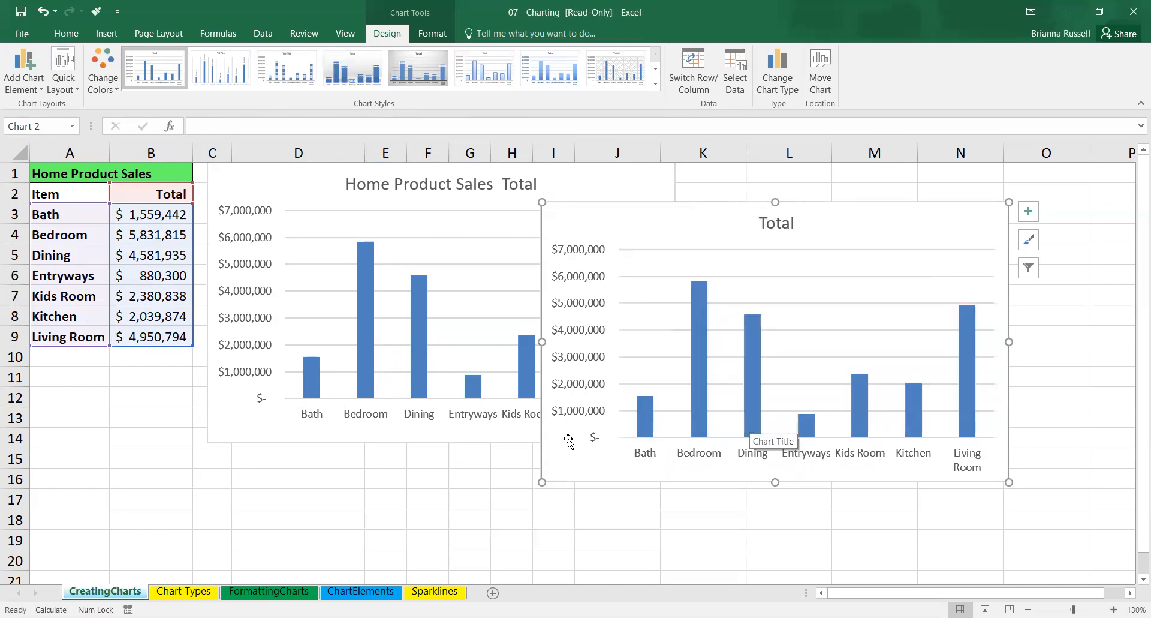
Set the Total chart's vertical axis maximum to 6.0E6 and its major unit to 500000.
{"action": "double_click", "coordinate": [587, 416]}
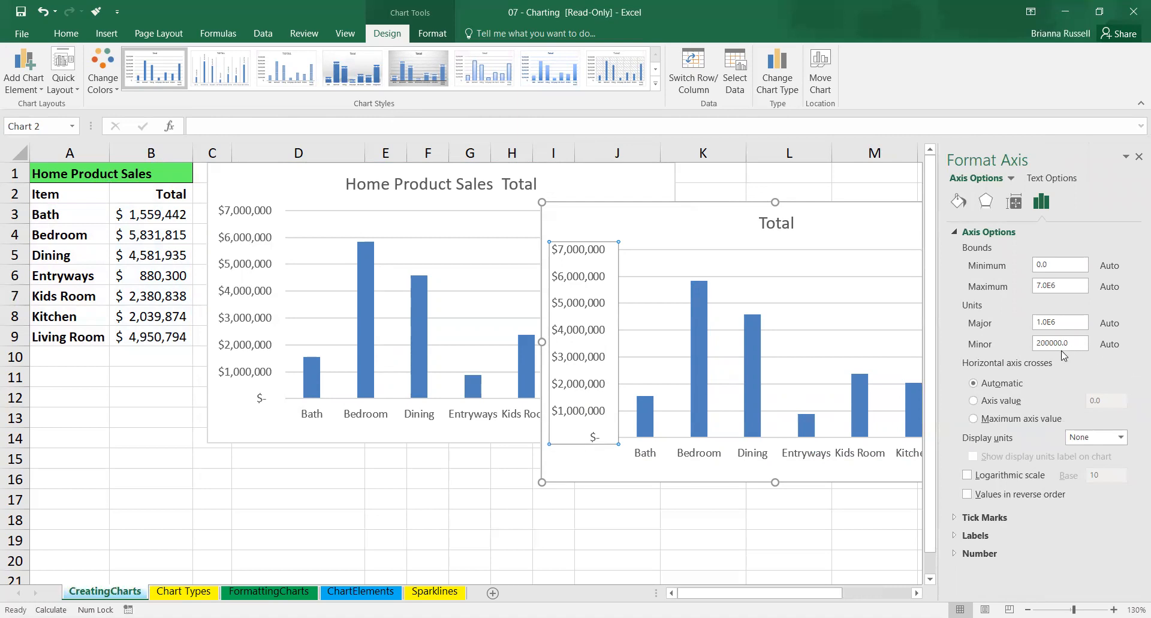
{"action": "left_click", "coordinate": [1045, 284]}
{"action": "key", "text": "BackSpace"}
{"action": "type", "text": "6"}
{"action": "key", "text": "Tab"}
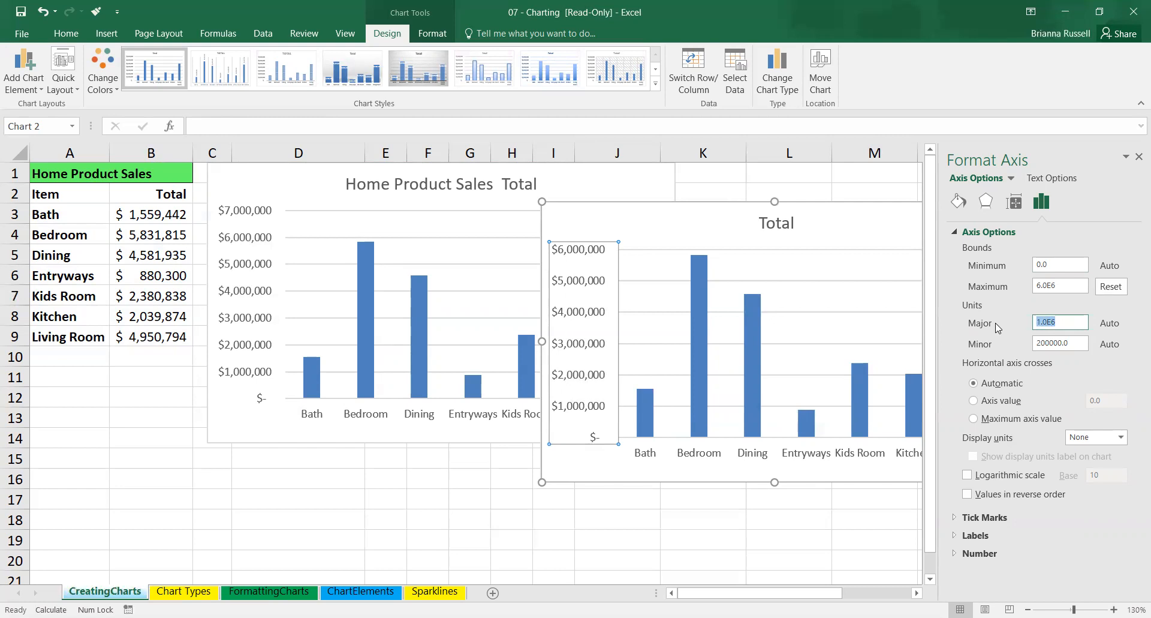
{"action": "type", "text": "500000"}
{"action": "left_click", "coordinate": [1063, 343]}
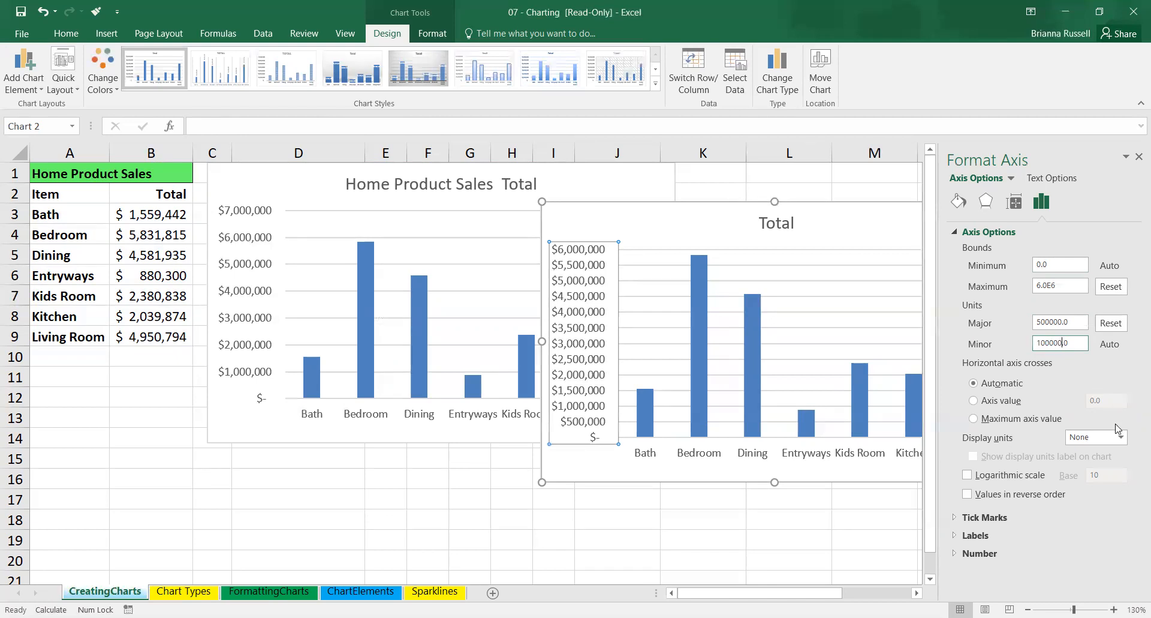
Set the Total chart's vertical axis label position to High and reset its major unit to automatic.
{"action": "left_click", "coordinate": [1005, 404]}
{"action": "left_click", "coordinate": [1001, 384]}
{"action": "left_click", "coordinate": [983, 540]}
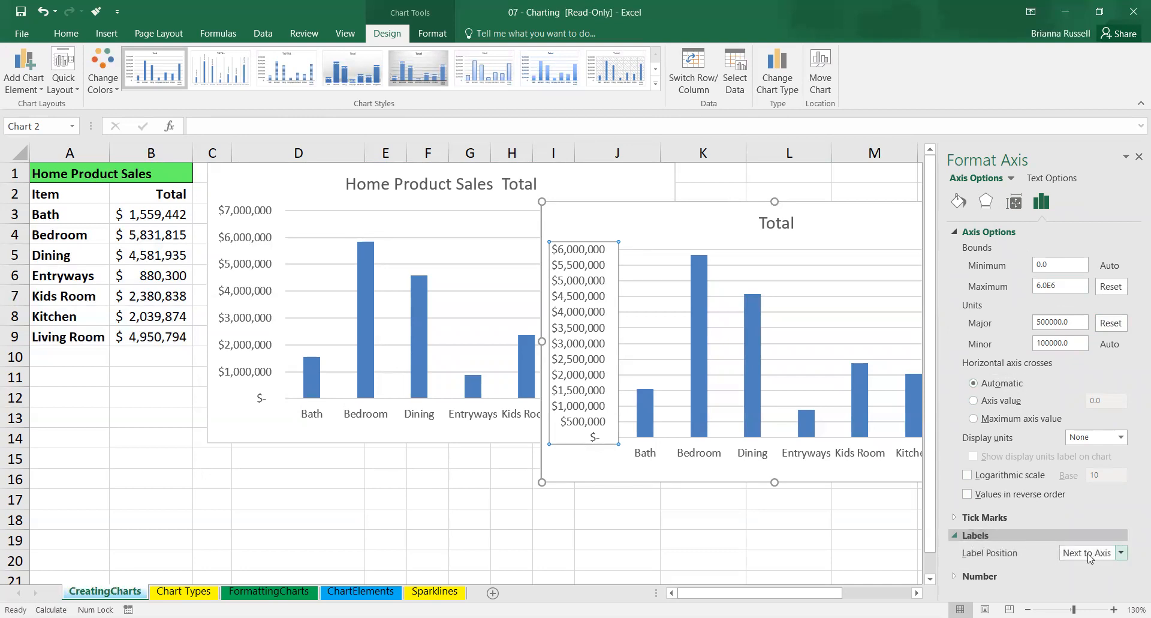
{"action": "left_click", "coordinate": [1120, 553]}
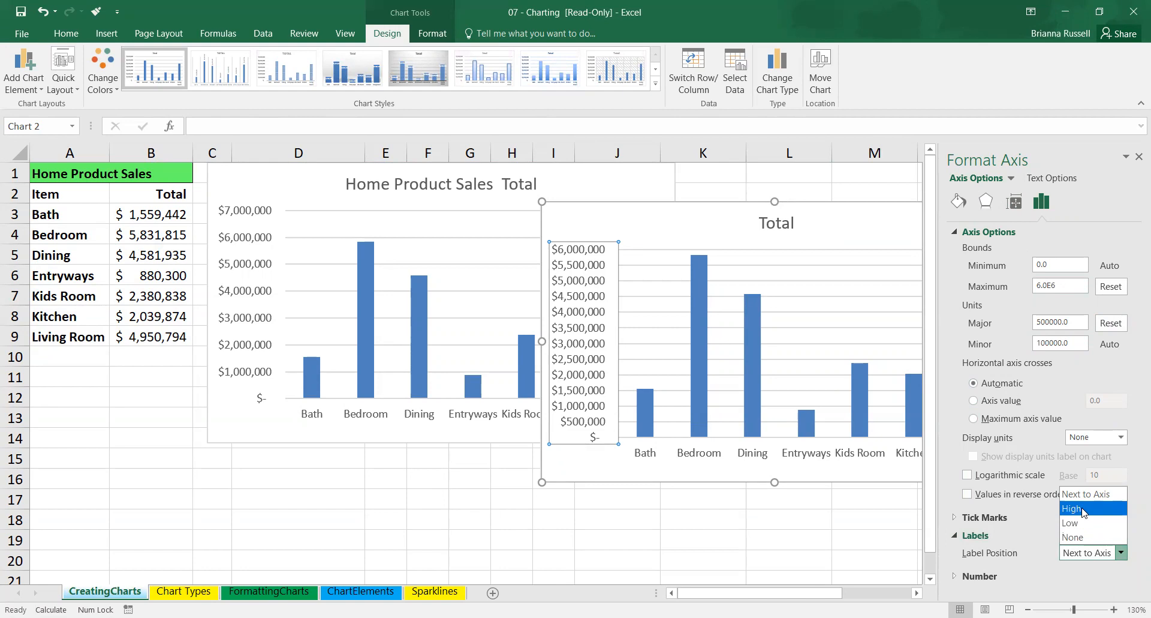
{"action": "left_click", "coordinate": [1083, 508]}
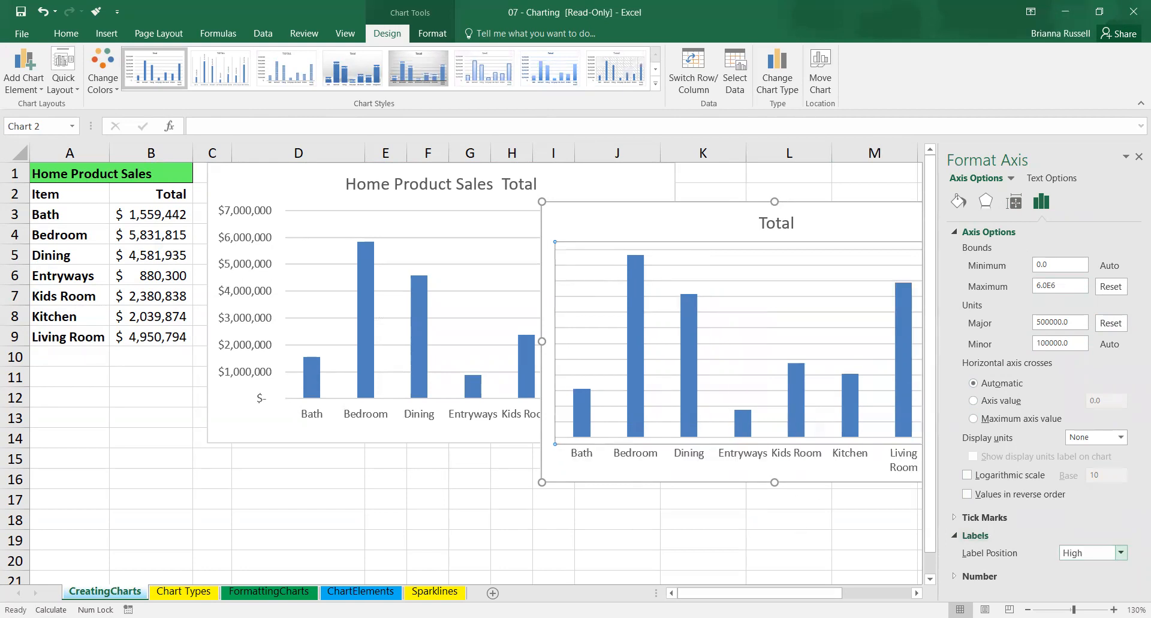
{"action": "left_click_drag", "start_coordinate": [794, 592], "coordinate": [871, 591]}
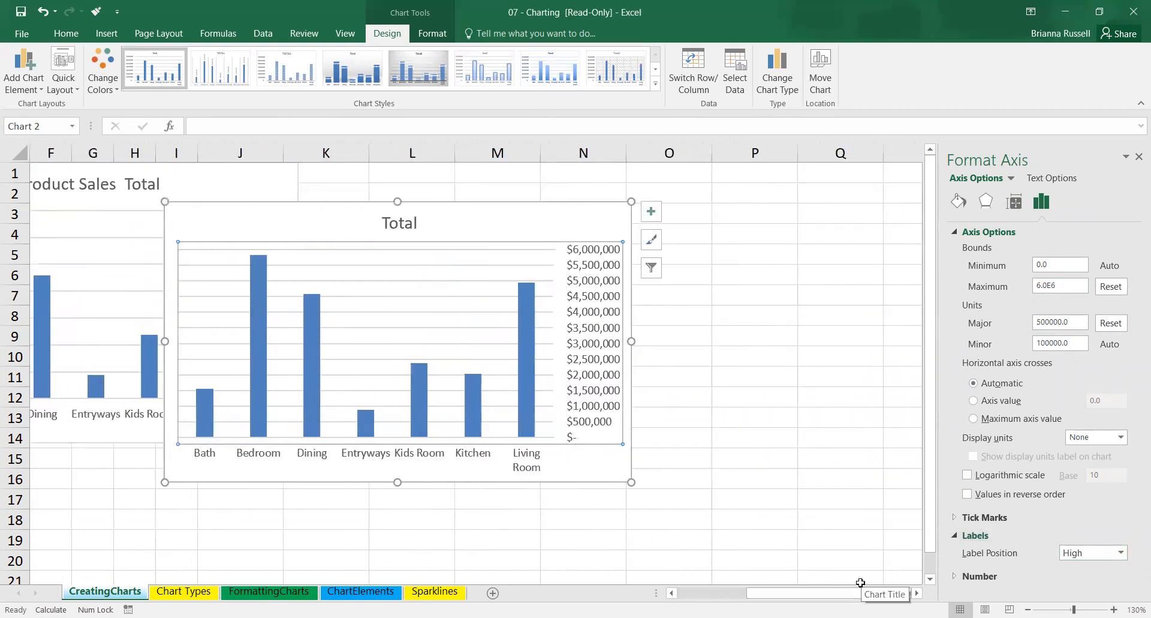
{"action": "left_click_drag", "start_coordinate": [872, 591], "coordinate": [842, 591]}
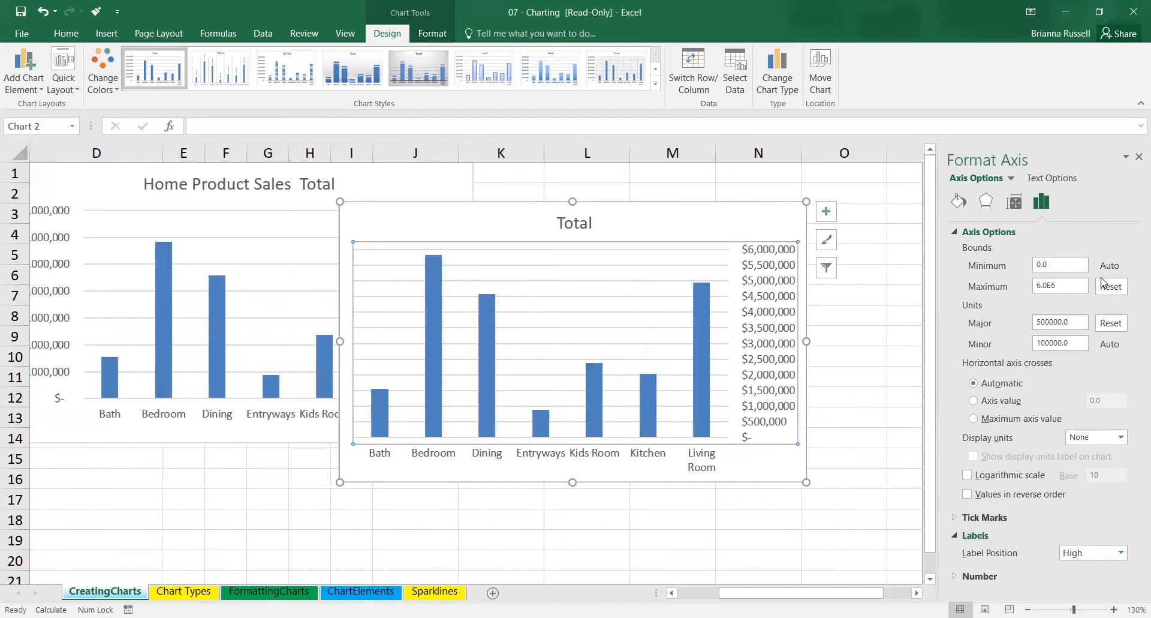
{"action": "left_click", "coordinate": [1111, 323]}
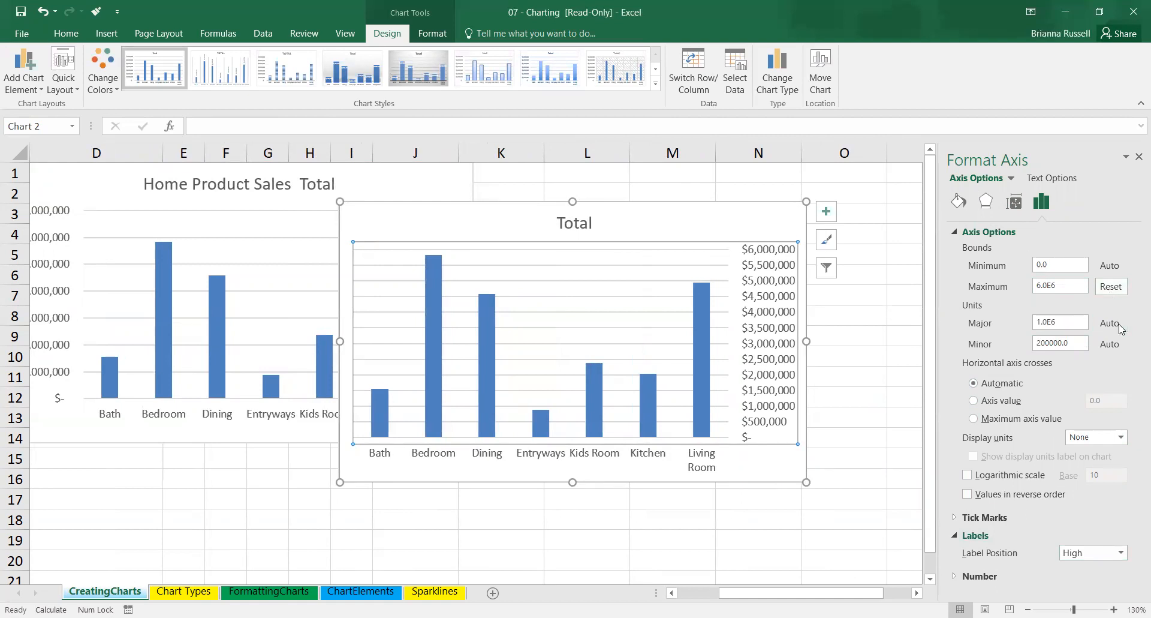
{"action": "left_click", "coordinate": [1138, 157]}
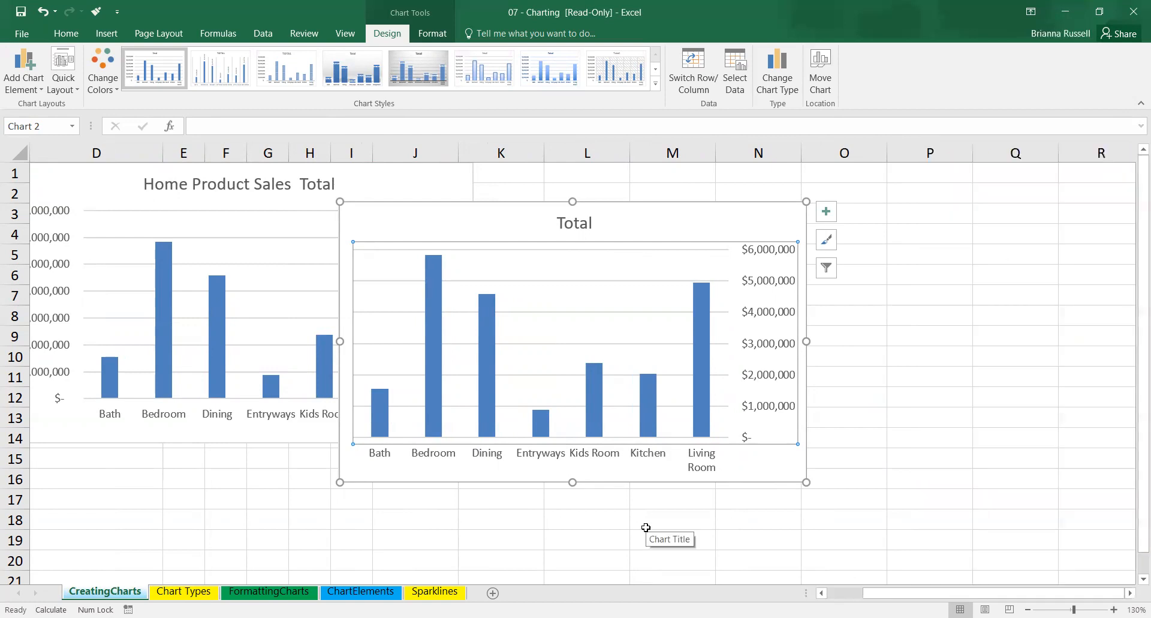
Change the Total chart's title to "Home Product Sales".
{"action": "left_click", "coordinate": [575, 222]}
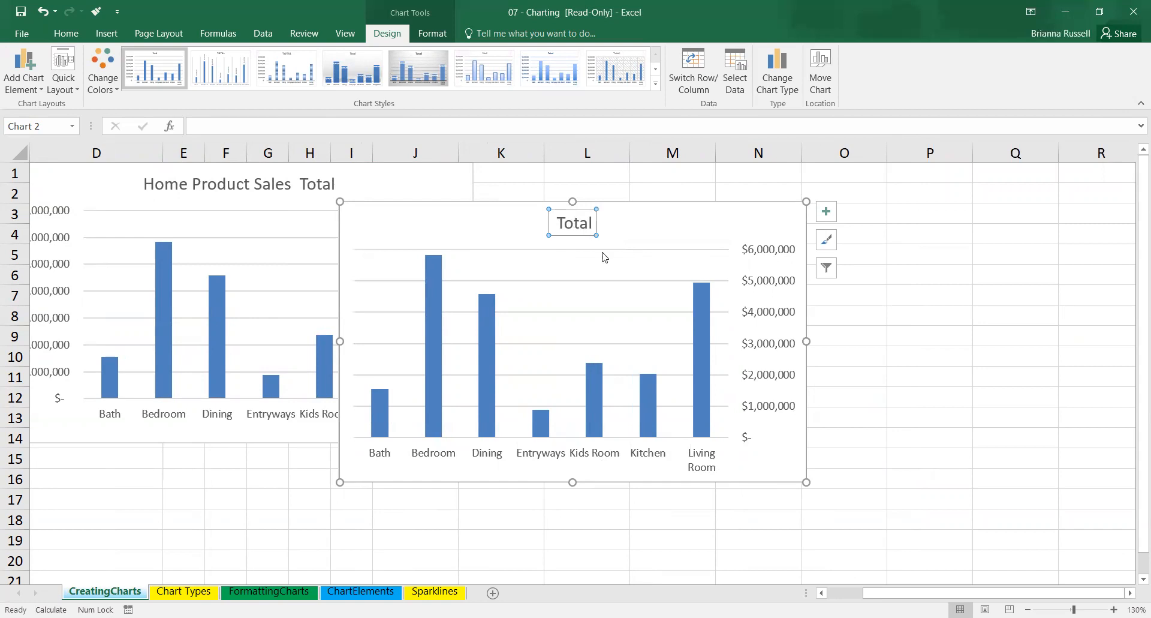
{"action": "left_click", "coordinate": [560, 224]}
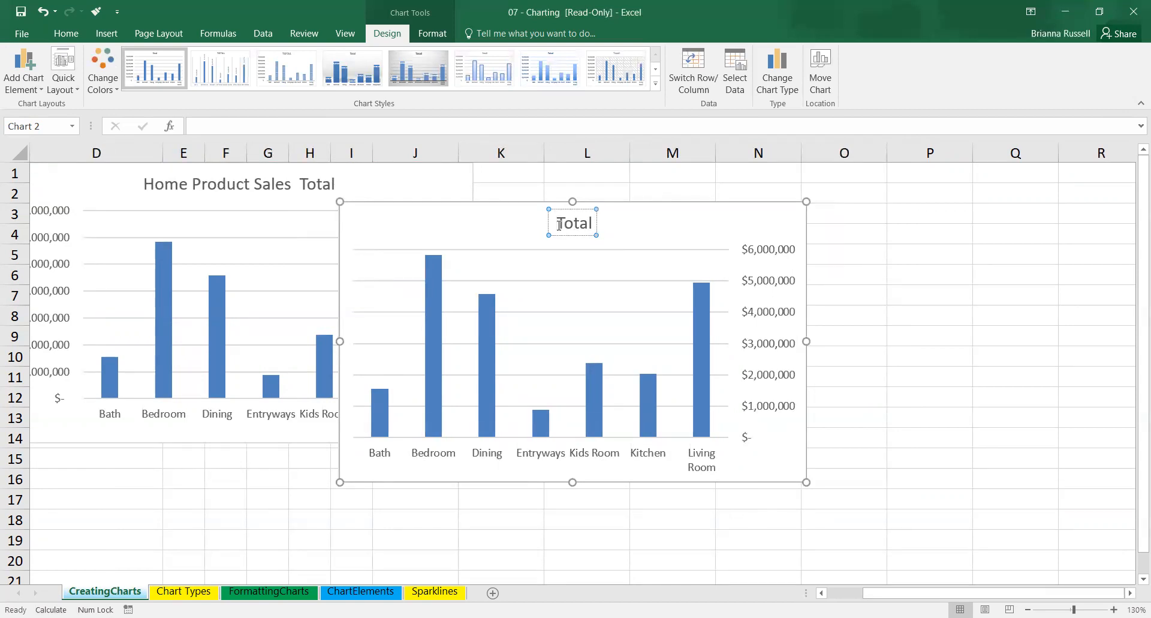
{"action": "type", "text": "Home P"}
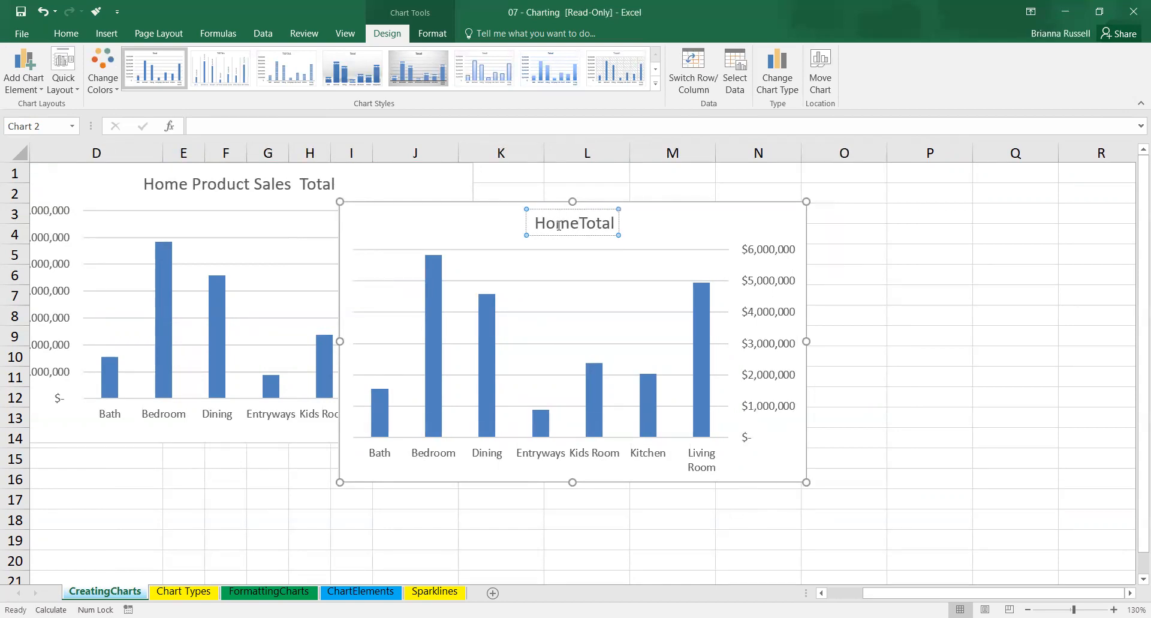
{"action": "type", "text": "roduct S"}
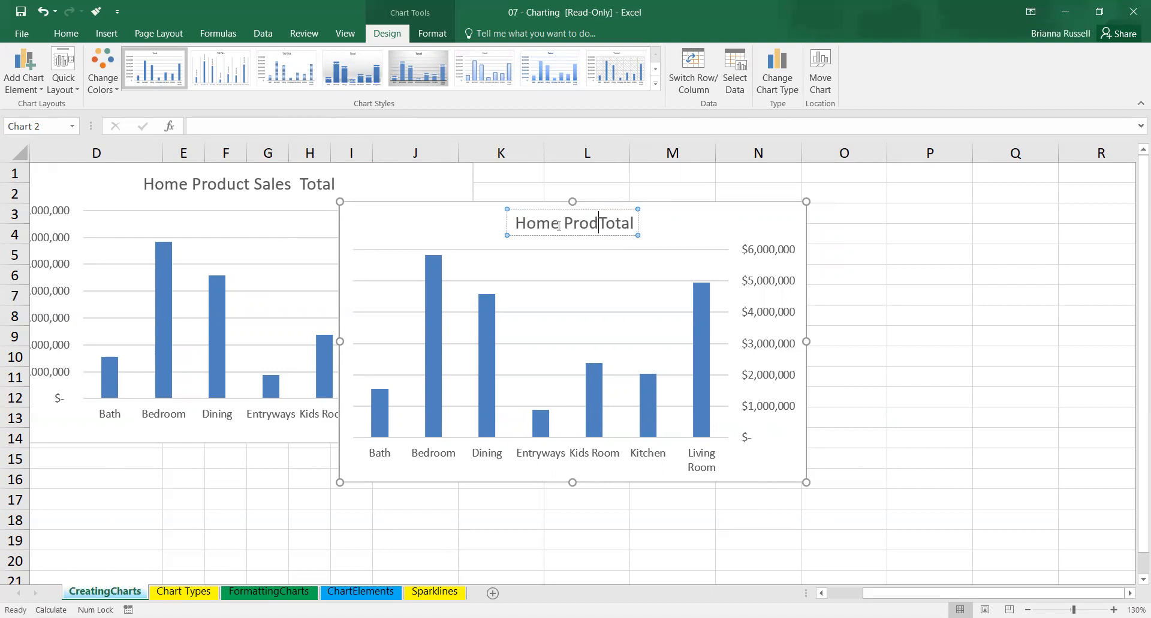
{"action": "type", "text": "ales"}
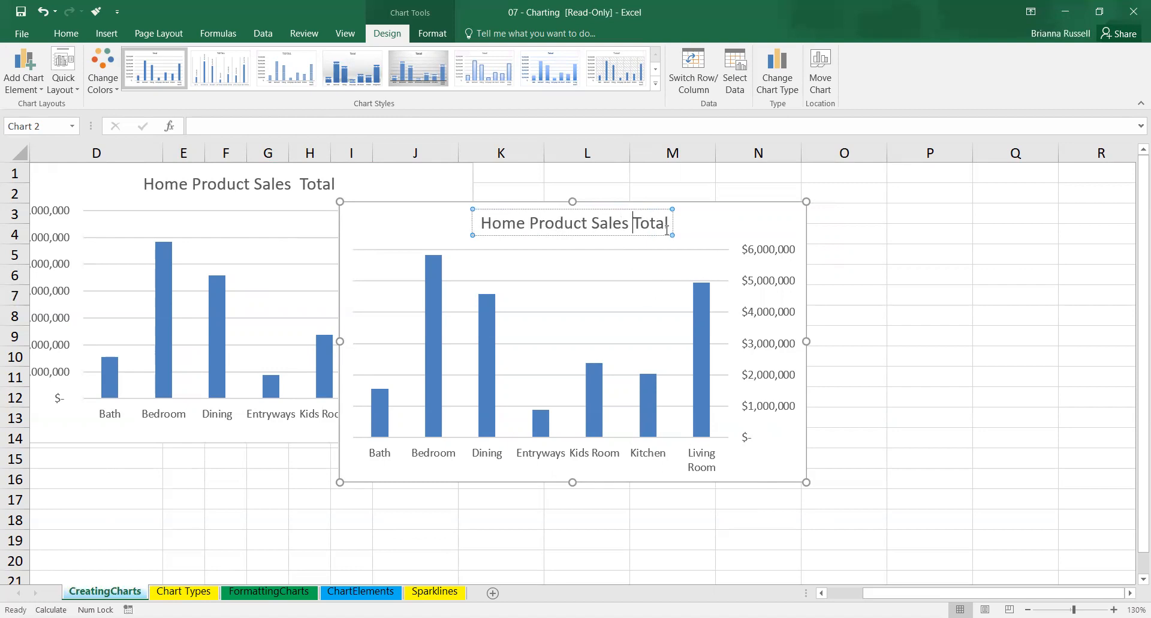
{"action": "key", "text": "Delete"}
{"action": "key", "text": "Delete"}
{"action": "key", "text": "Delete"}
{"action": "key", "text": "Delete"}
{"action": "key", "text": "Delete"}
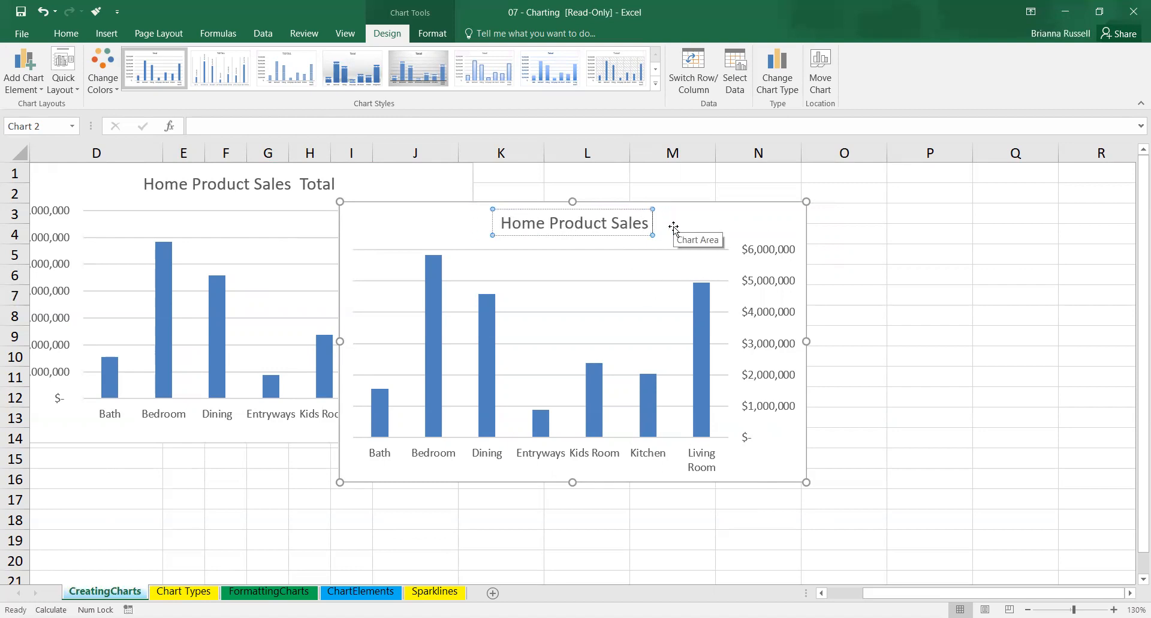
{"action": "left_click", "coordinate": [723, 226]}
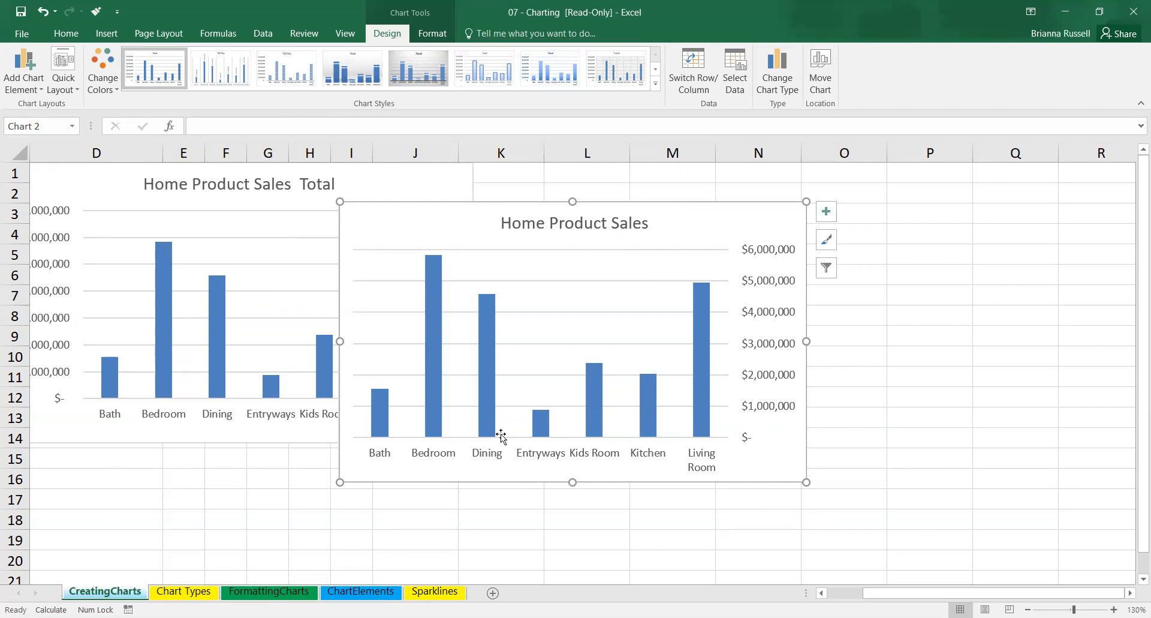
Add primary horizontal and primary vertical axis titles to the front Home Product Sales chart.
{"action": "left_click", "coordinate": [28, 83]}
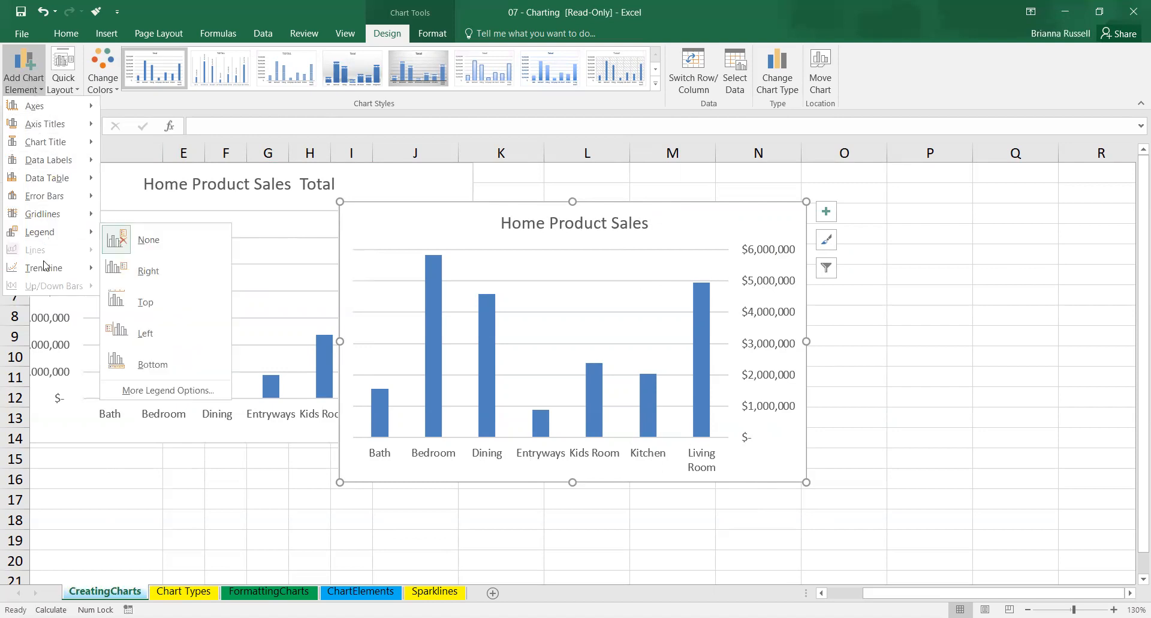
{"action": "mouse_move", "coordinate": [46, 269]}
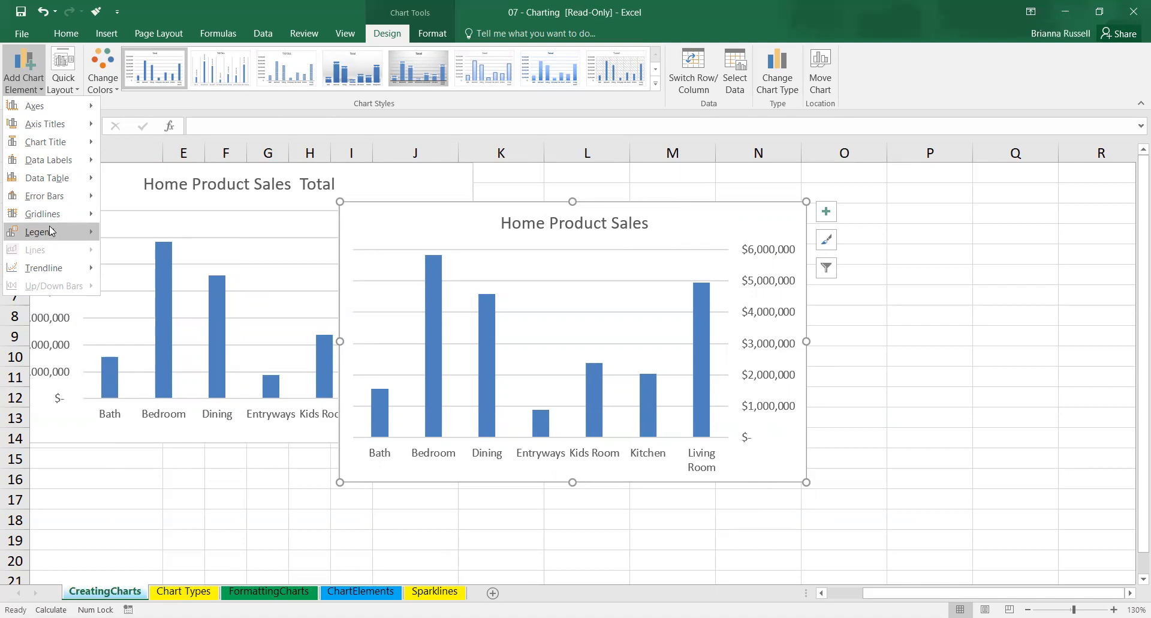
{"action": "mouse_move", "coordinate": [38, 201]}
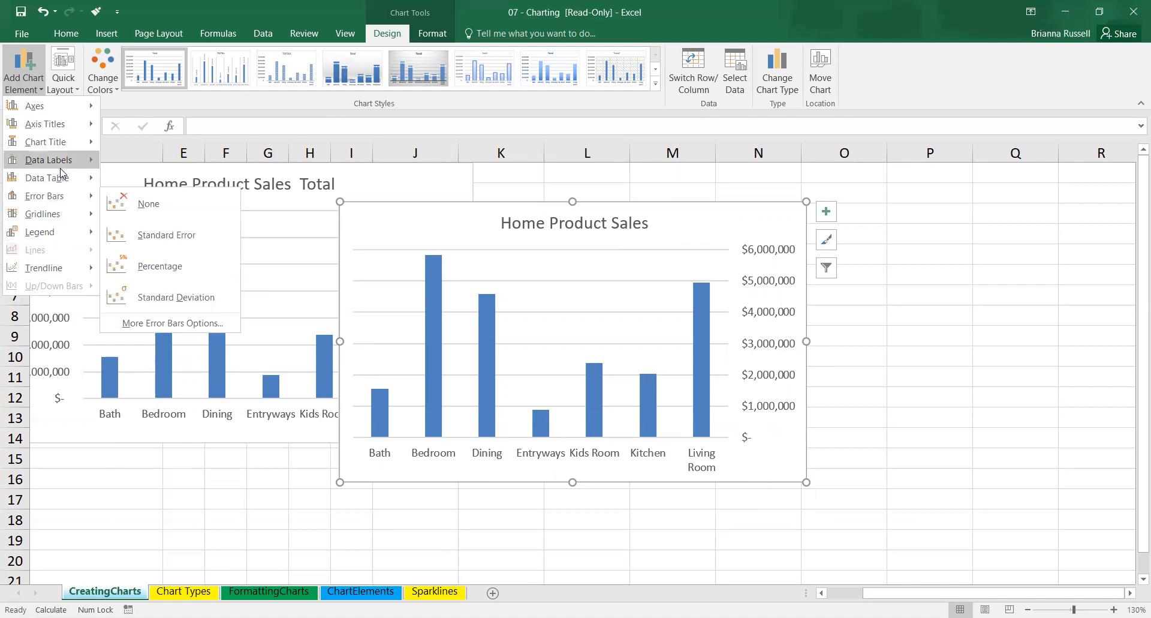
{"action": "mouse_move", "coordinate": [59, 167]}
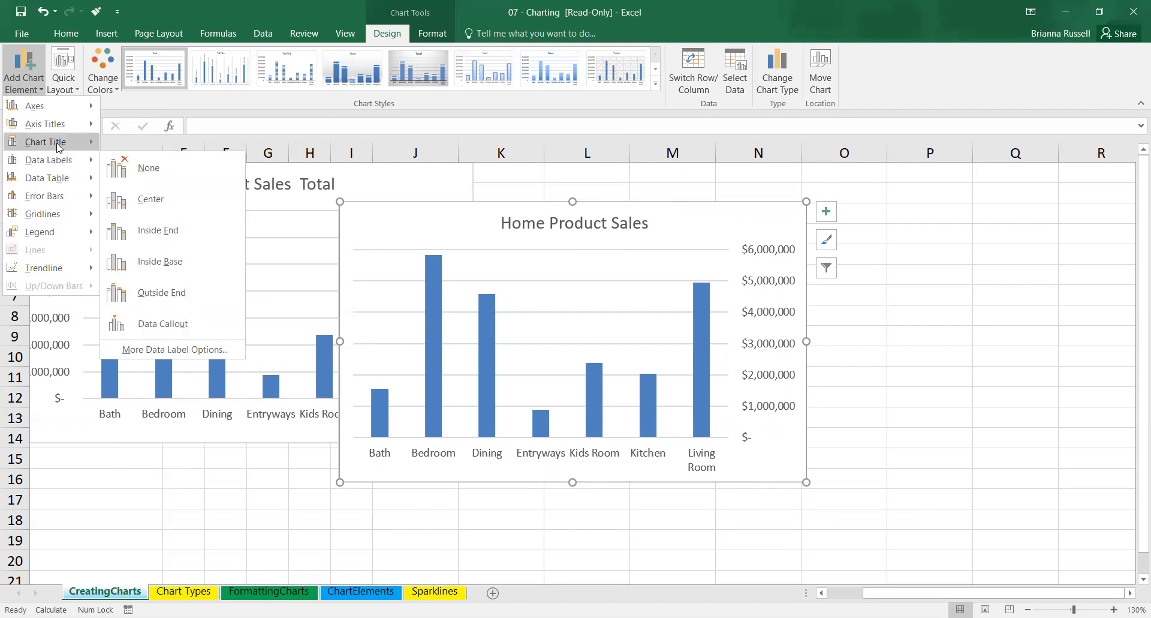
{"action": "mouse_move", "coordinate": [63, 126]}
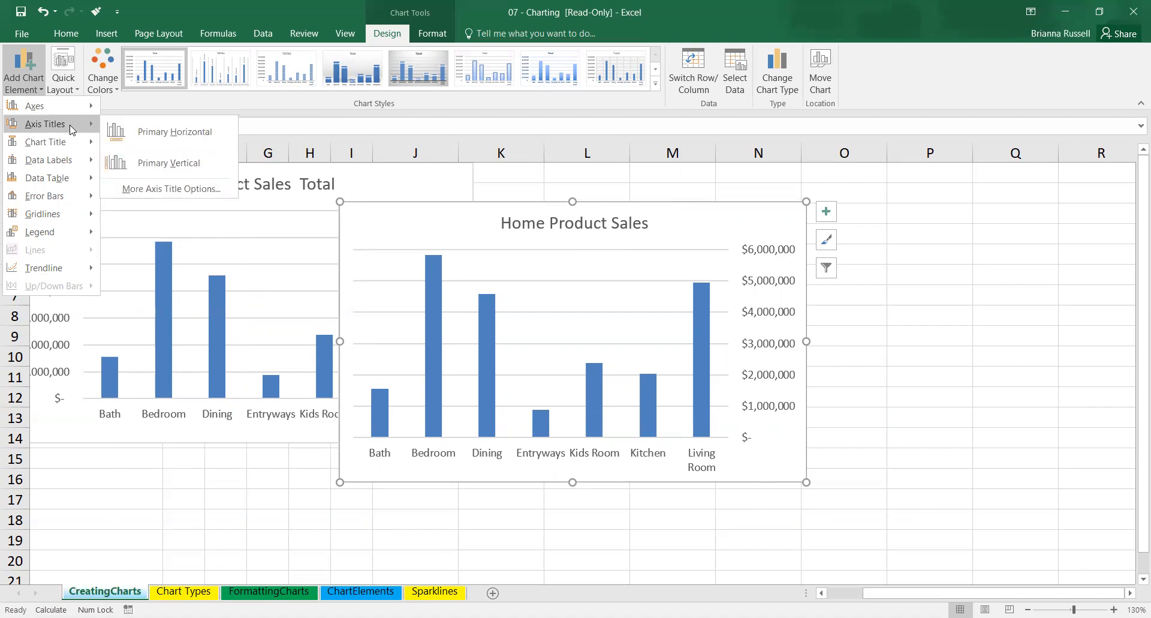
{"action": "left_click", "coordinate": [153, 133]}
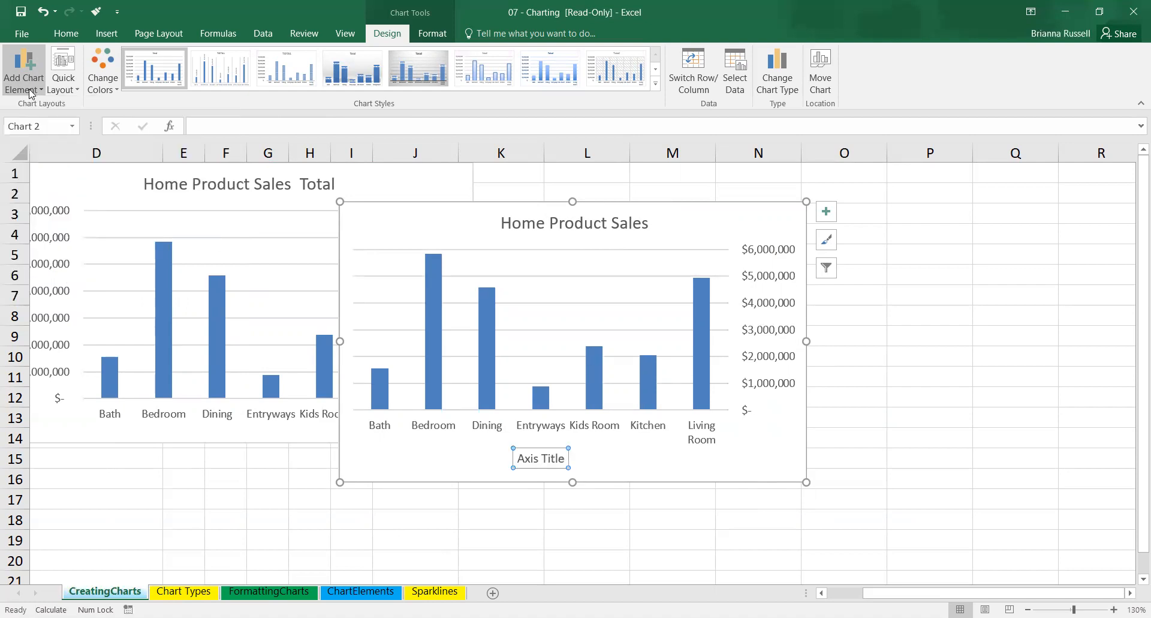
{"action": "left_click", "coordinate": [30, 93]}
{"action": "mouse_move", "coordinate": [41, 126]}
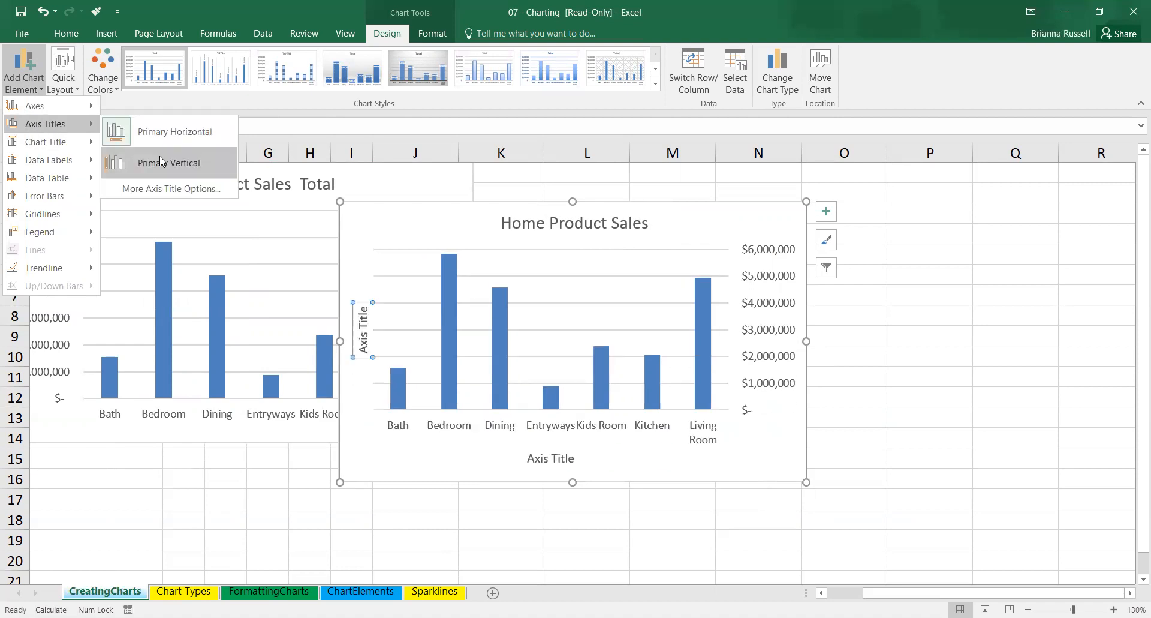
{"action": "left_click", "coordinate": [160, 160]}
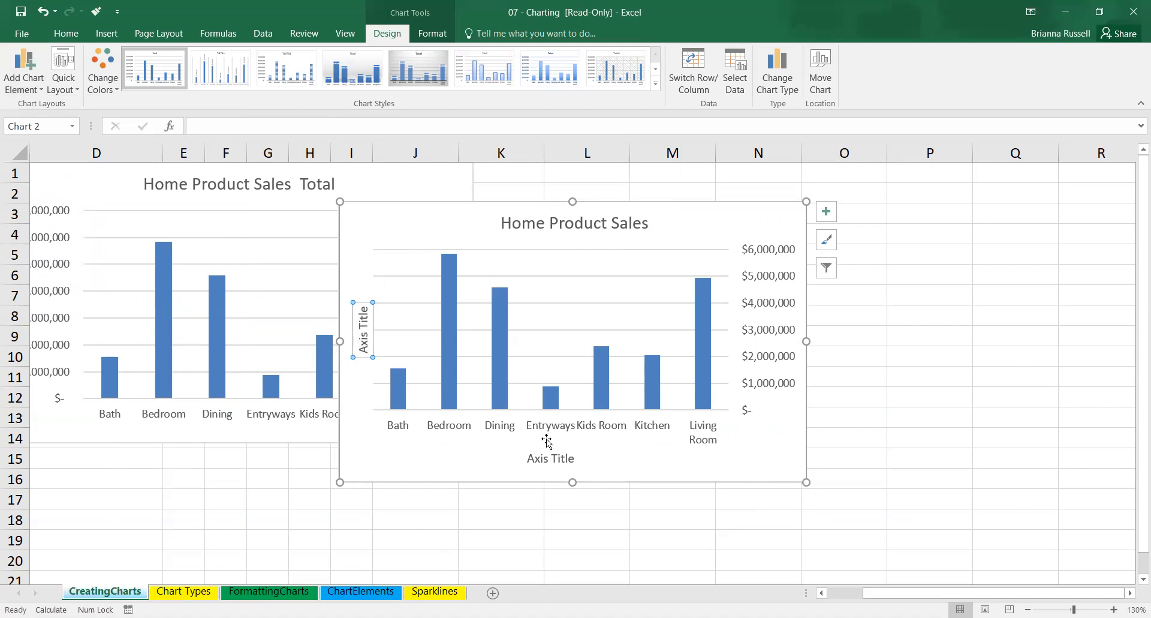
Replace the horizontal axis title's placeholder text with "Department".
{"action": "left_click", "coordinate": [547, 458]}
{"action": "left_click", "coordinate": [549, 459]}
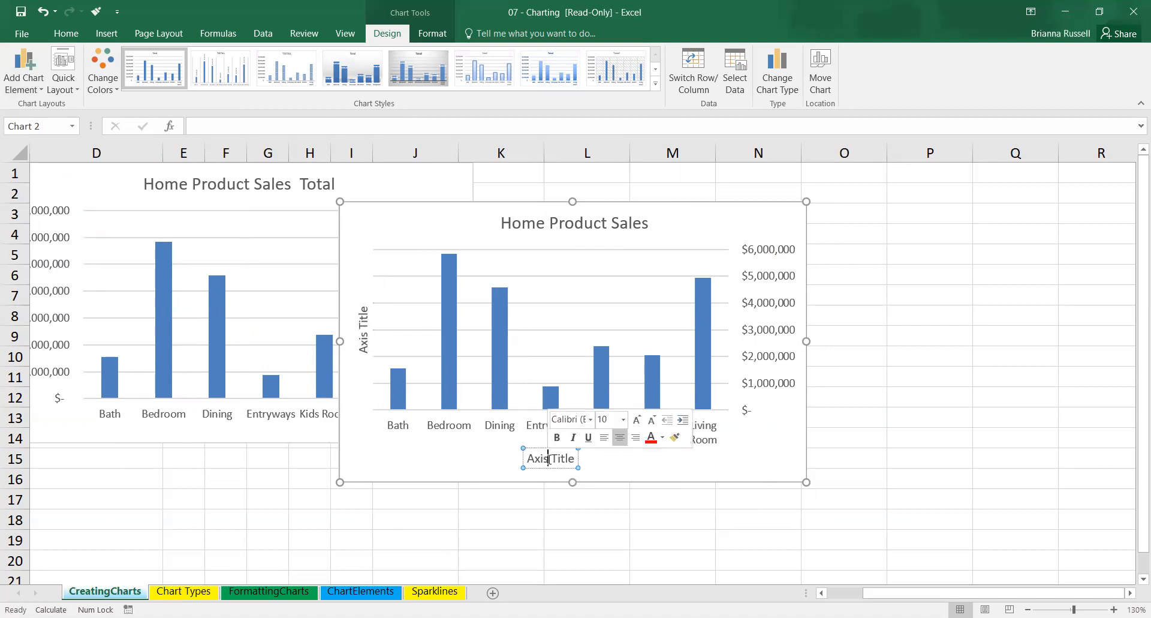
{"action": "triple_click", "coordinate": [548, 459]}
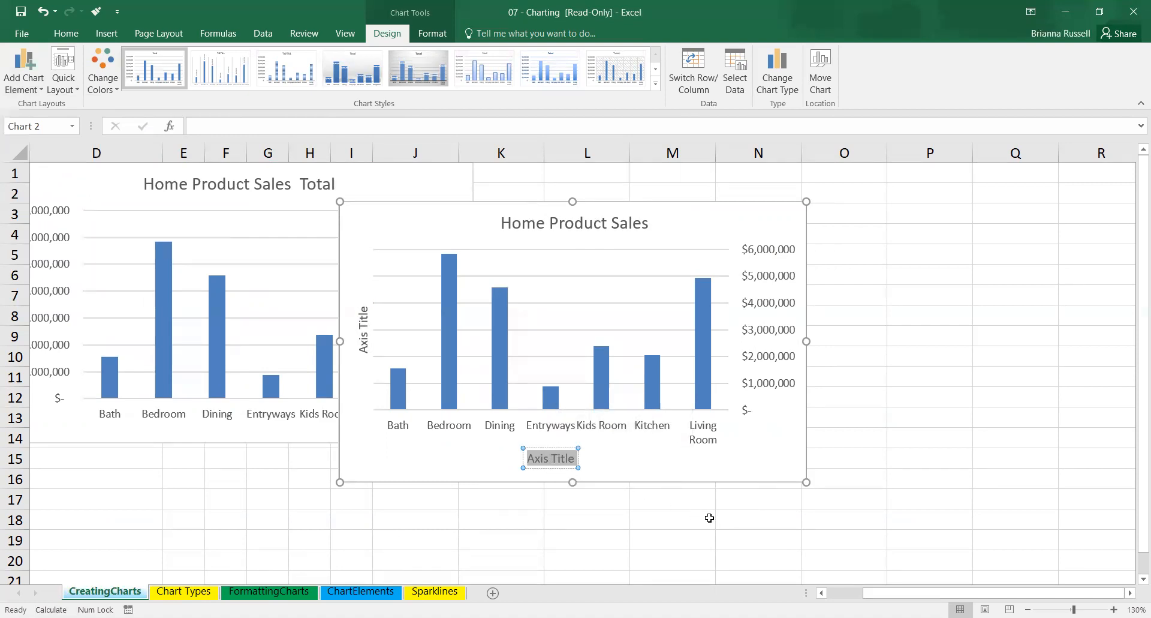
{"action": "type", "text": "Department"}
Replace the vertical axis title's placeholder text with "Total Sales" and deselect the chart.
{"action": "double_click", "coordinate": [364, 340]}
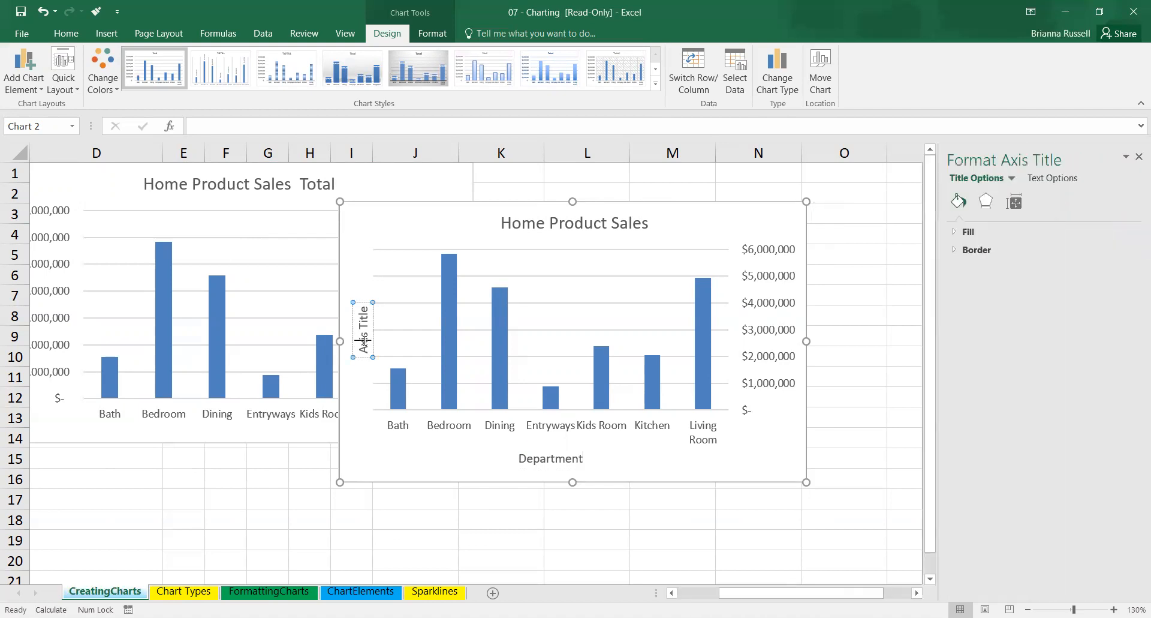
{"action": "double_click", "coordinate": [364, 342]}
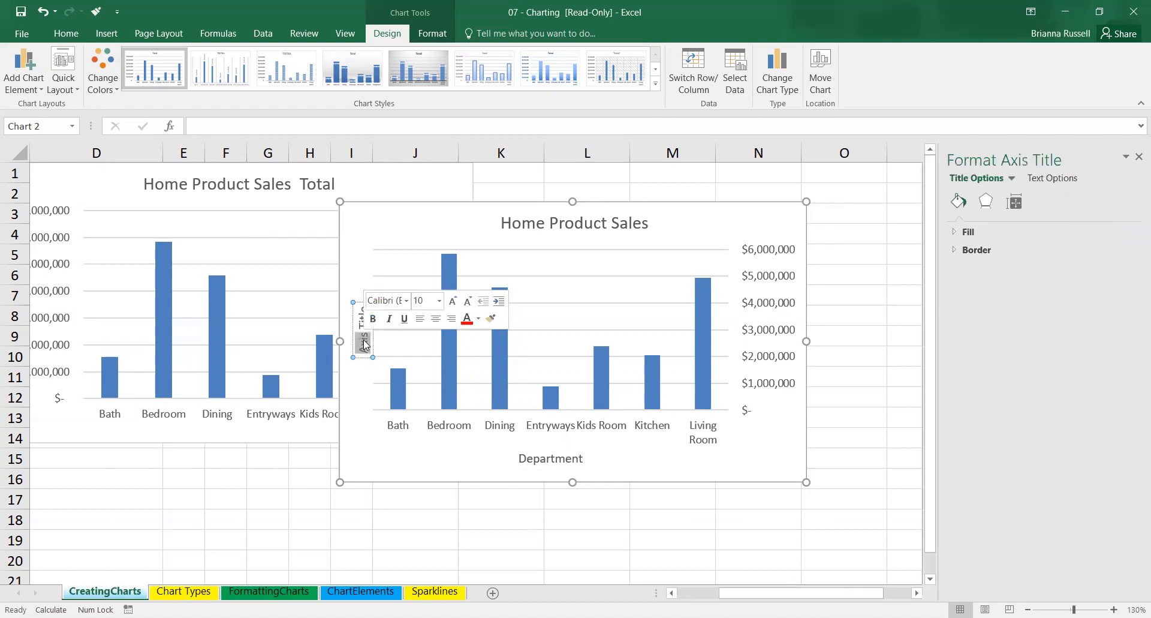
{"action": "key", "text": "Delete"}
{"action": "key", "text": "Delete"}
{"action": "key", "text": "Delete"}
{"action": "key", "text": "Delete"}
{"action": "key", "text": "Delete"}
{"action": "key", "text": "Delete"}
{"action": "key", "text": "Delete"}
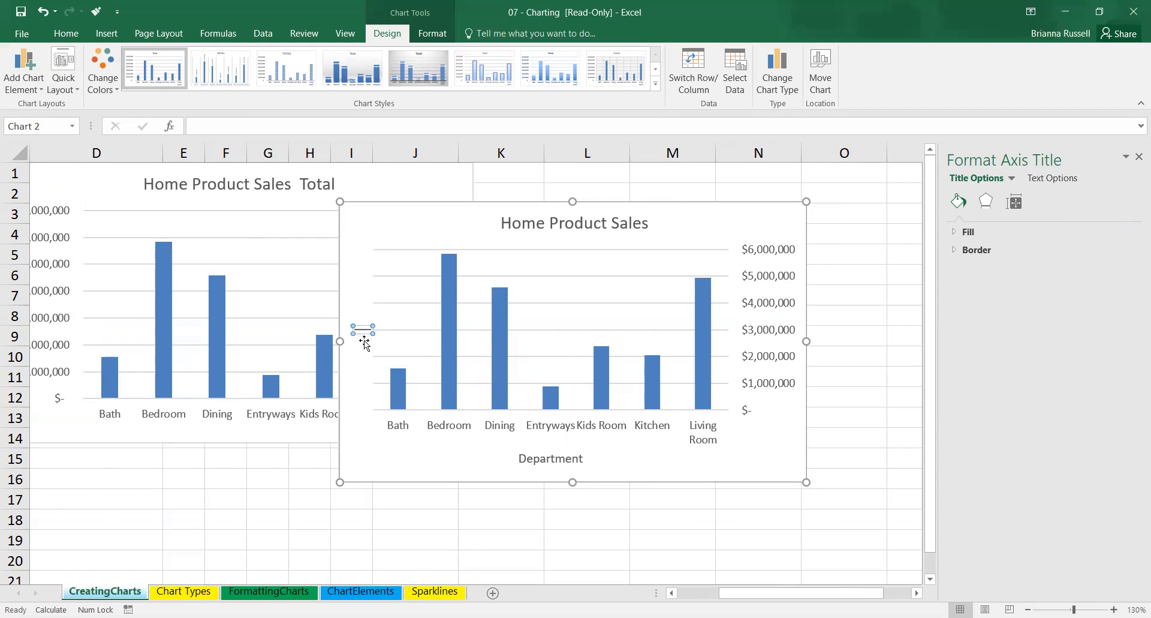
{"action": "type", "text": "Total $"}
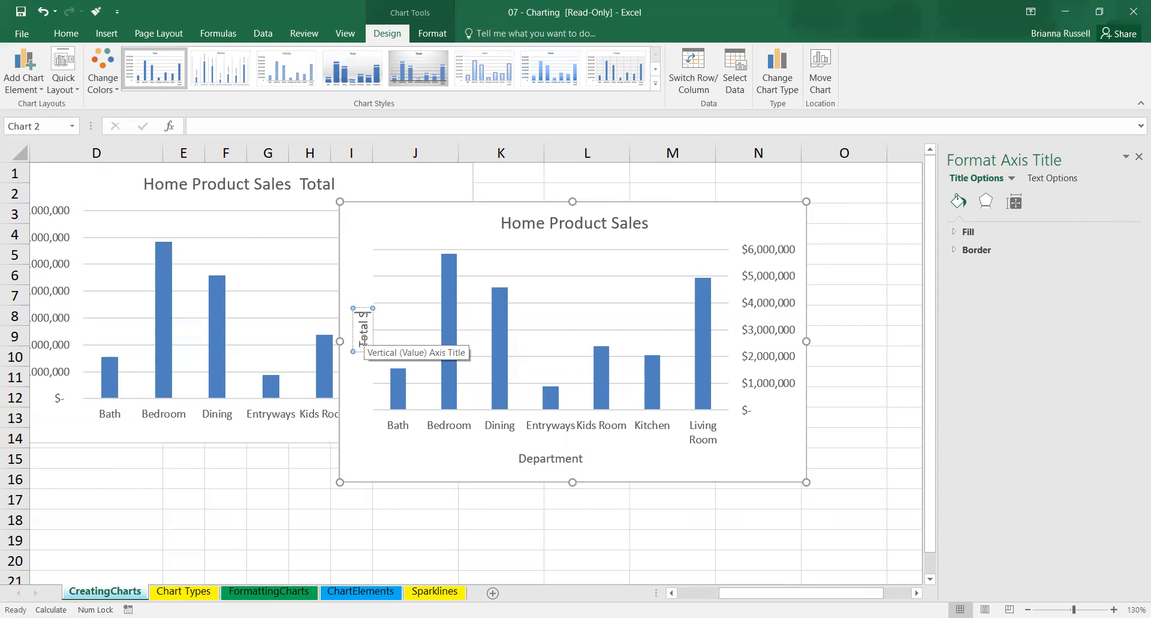
{"action": "key", "text": "BackSpace"}
{"action": "type", "text": "Sales"}
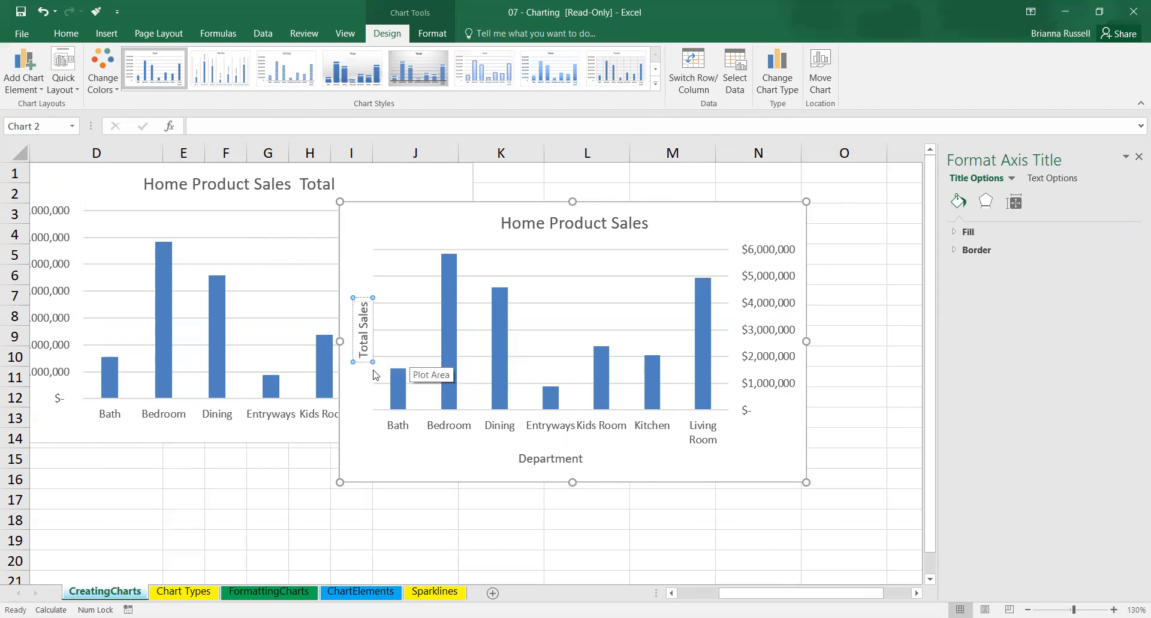
{"action": "left_click", "coordinate": [324, 462]}
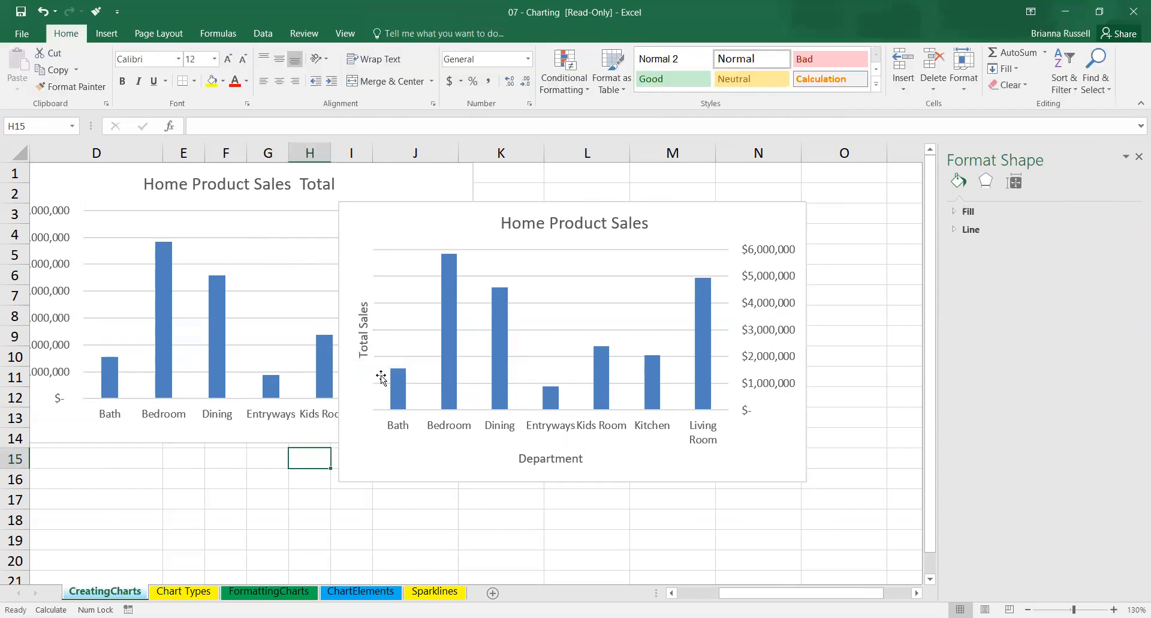
Examine the fill, border and text formatting options for the Total Sales axis title.
{"action": "left_click", "coordinate": [363, 342]}
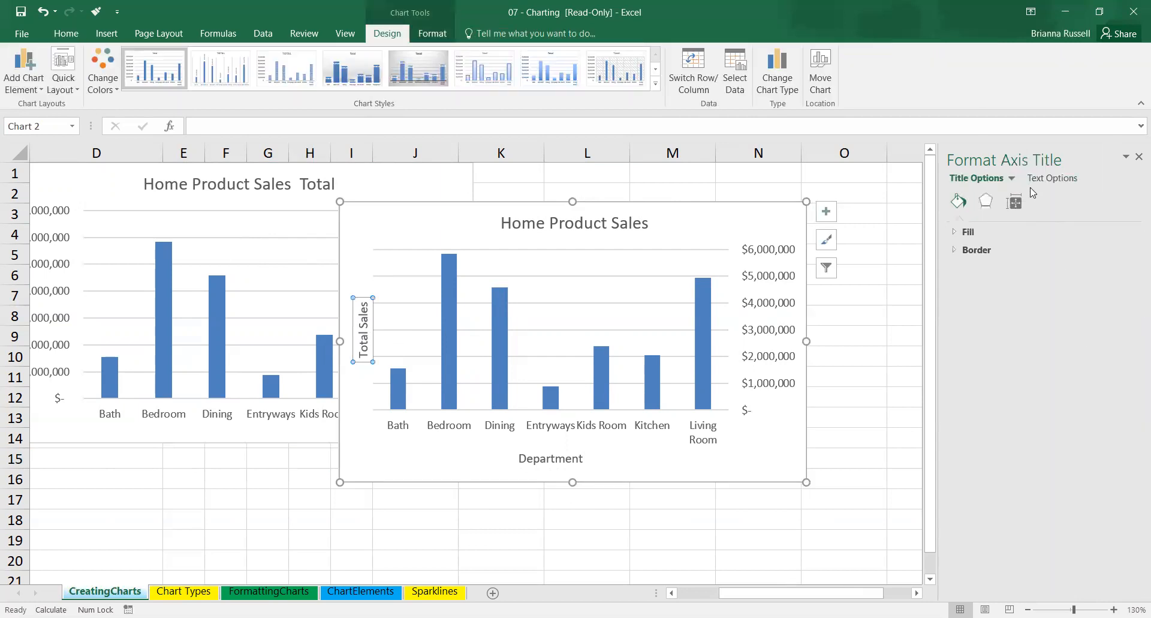
{"action": "left_click", "coordinate": [956, 235]}
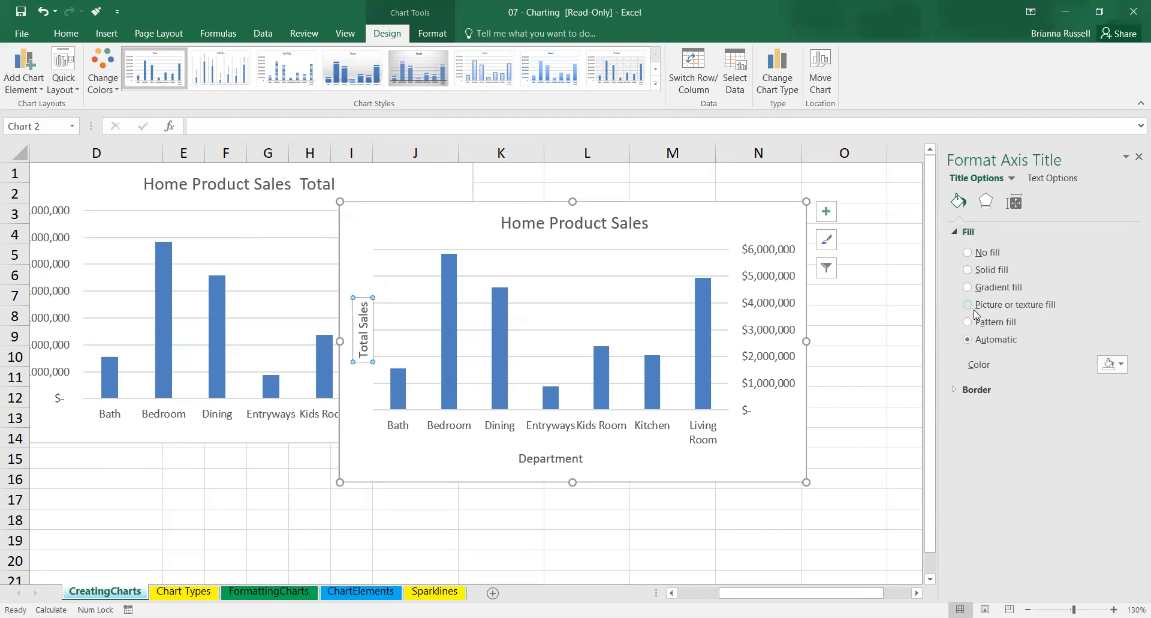
{"action": "left_click", "coordinate": [976, 390]}
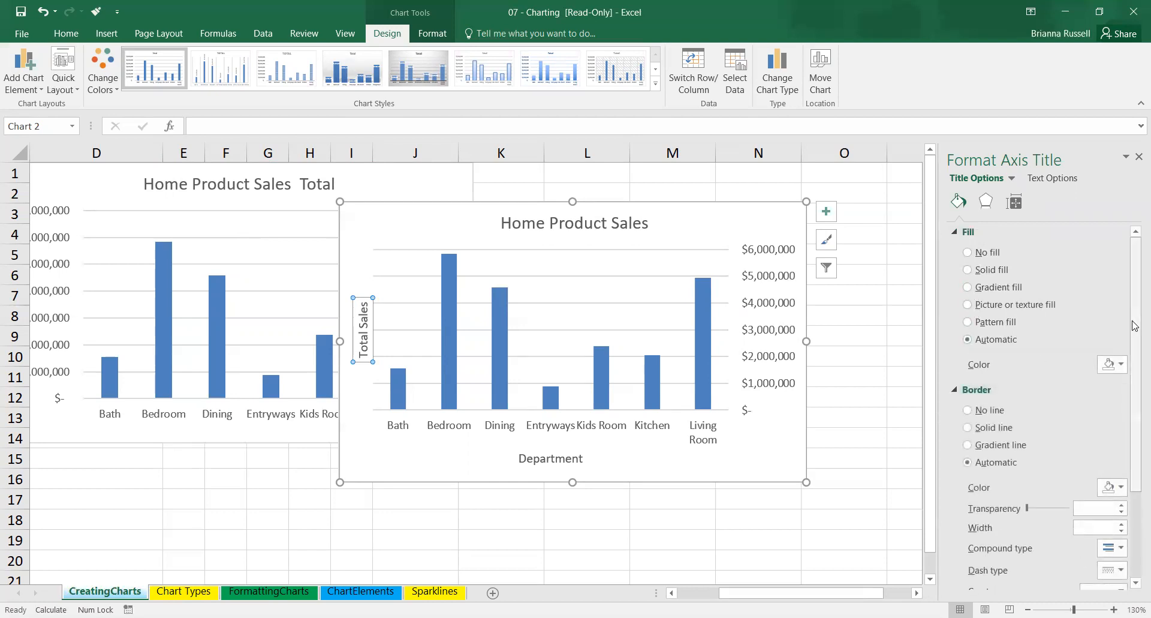
{"action": "left_click", "coordinate": [1053, 179]}
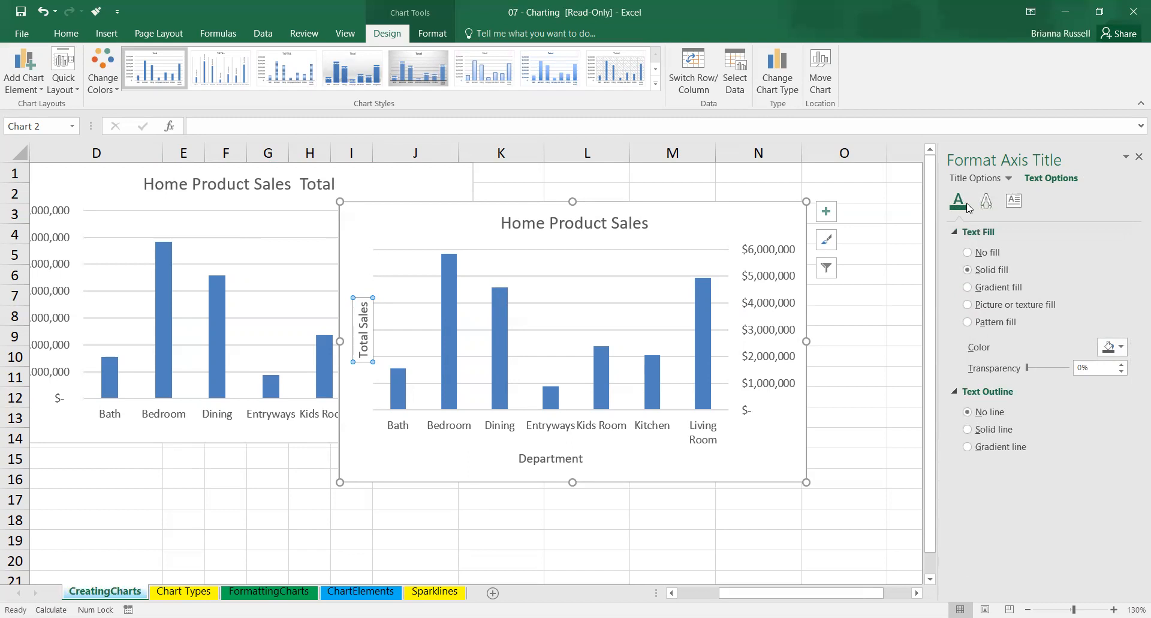
{"action": "left_click", "coordinate": [1136, 159]}
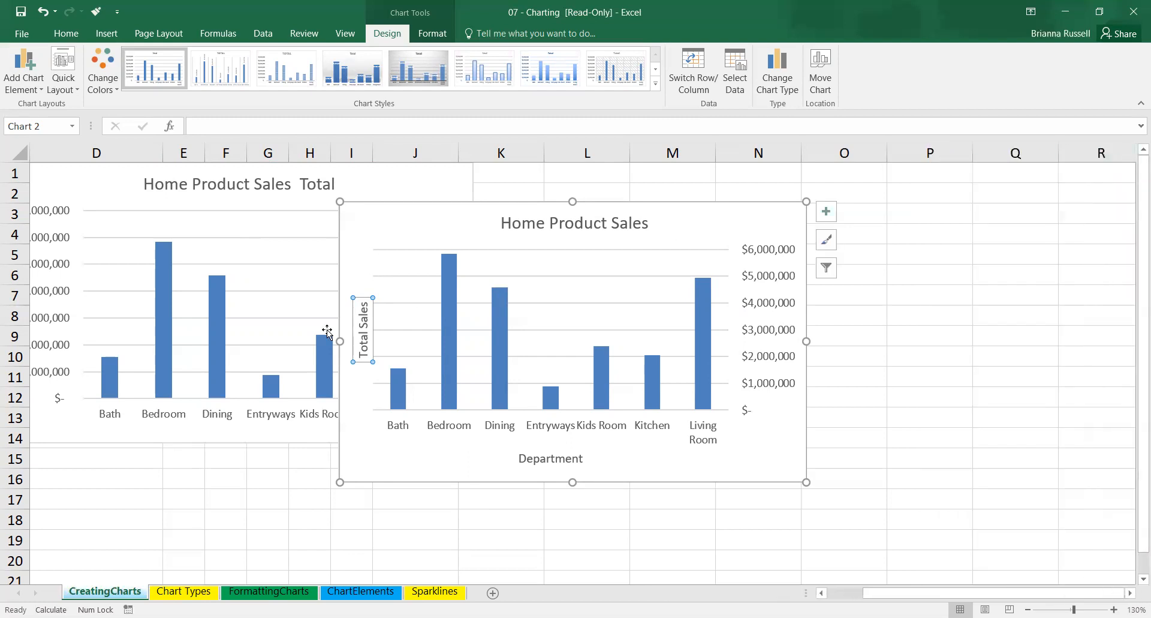
Set the label position of the front Home Product Sales chart's vertical axis to Next to Axis.
{"action": "left_click", "coordinate": [770, 310]}
{"action": "double_click", "coordinate": [769, 310]}
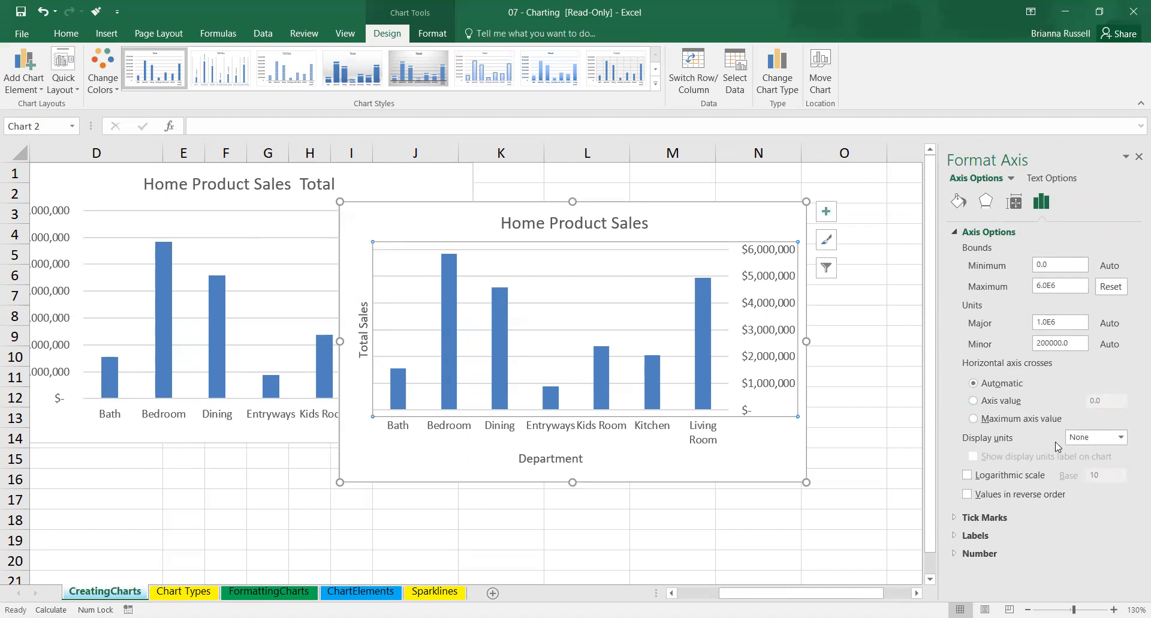
{"action": "left_click", "coordinate": [972, 535]}
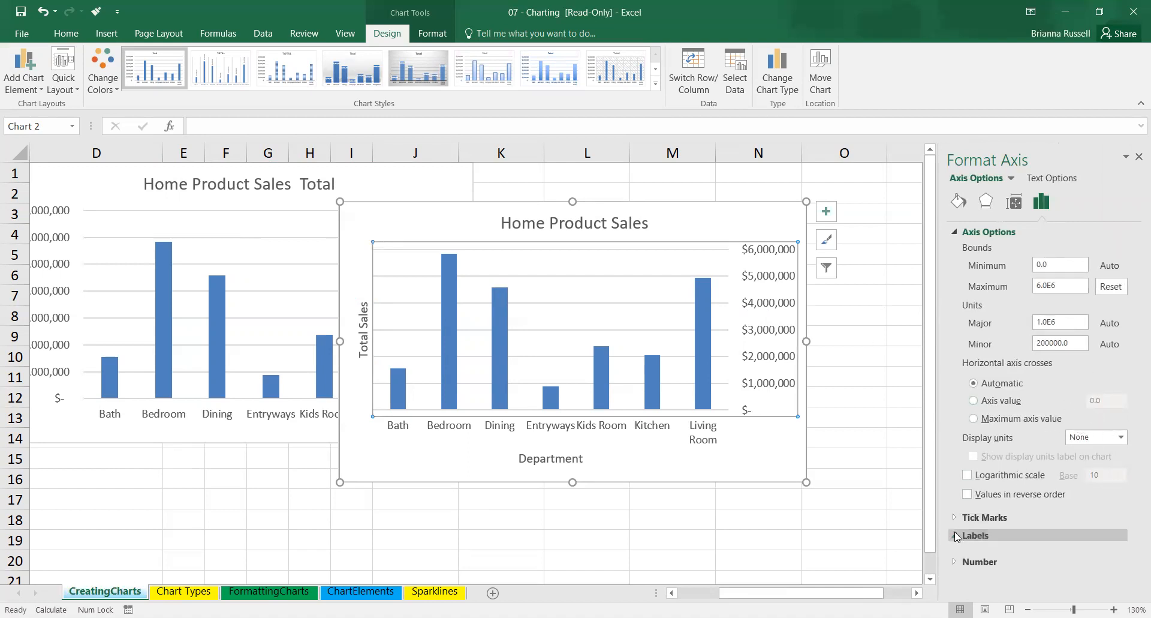
{"action": "left_click", "coordinate": [1101, 557]}
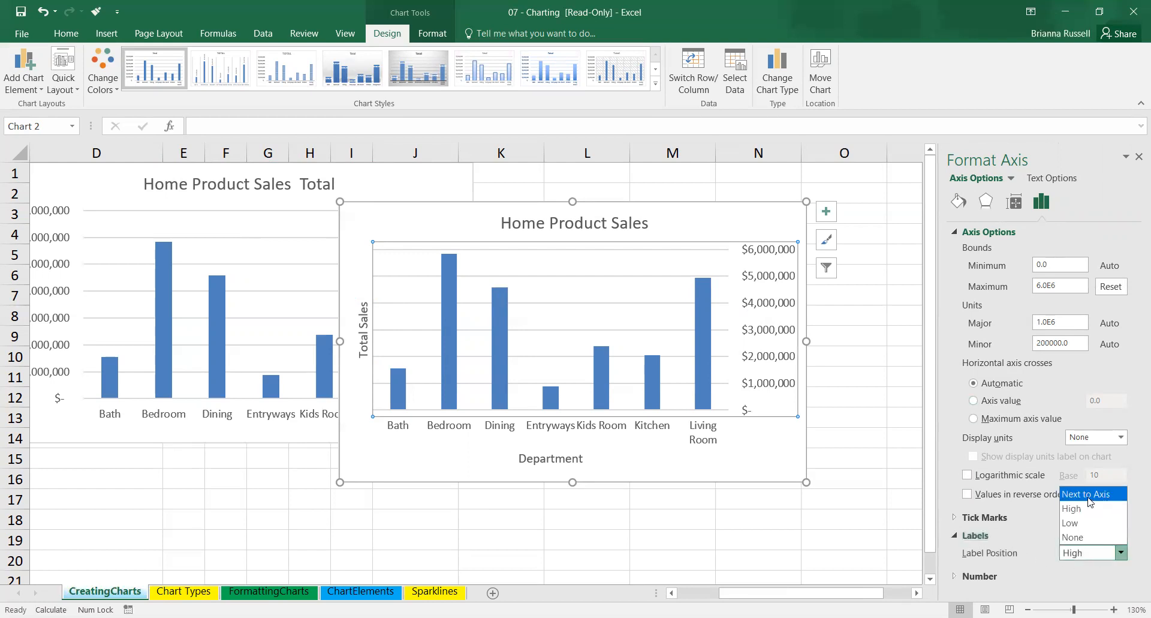
{"action": "left_click", "coordinate": [1090, 495]}
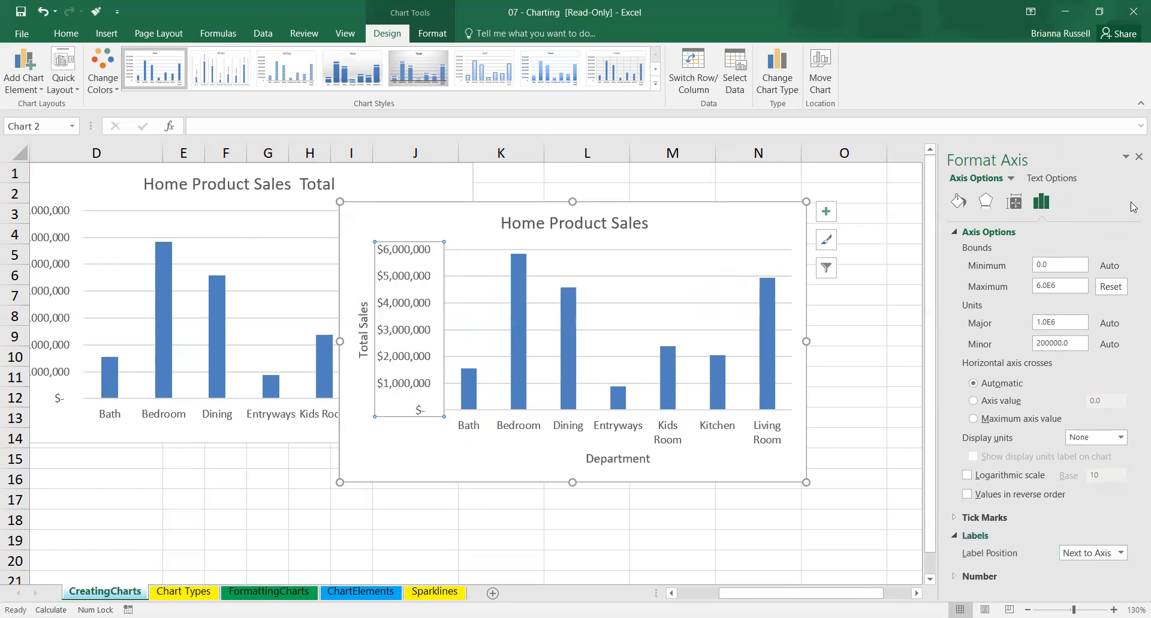
{"action": "left_click", "coordinate": [1139, 157]}
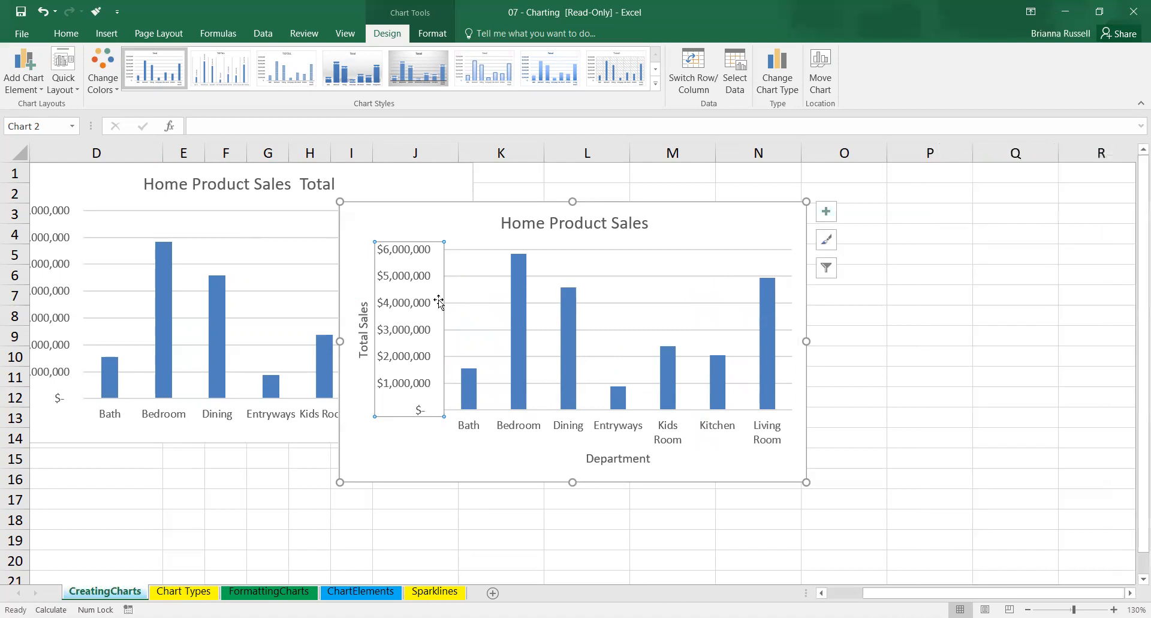
Move the Total Sales axis title higher along the vertical axis and set its text fill to the dark blue theme color.
{"action": "left_click", "coordinate": [356, 349]}
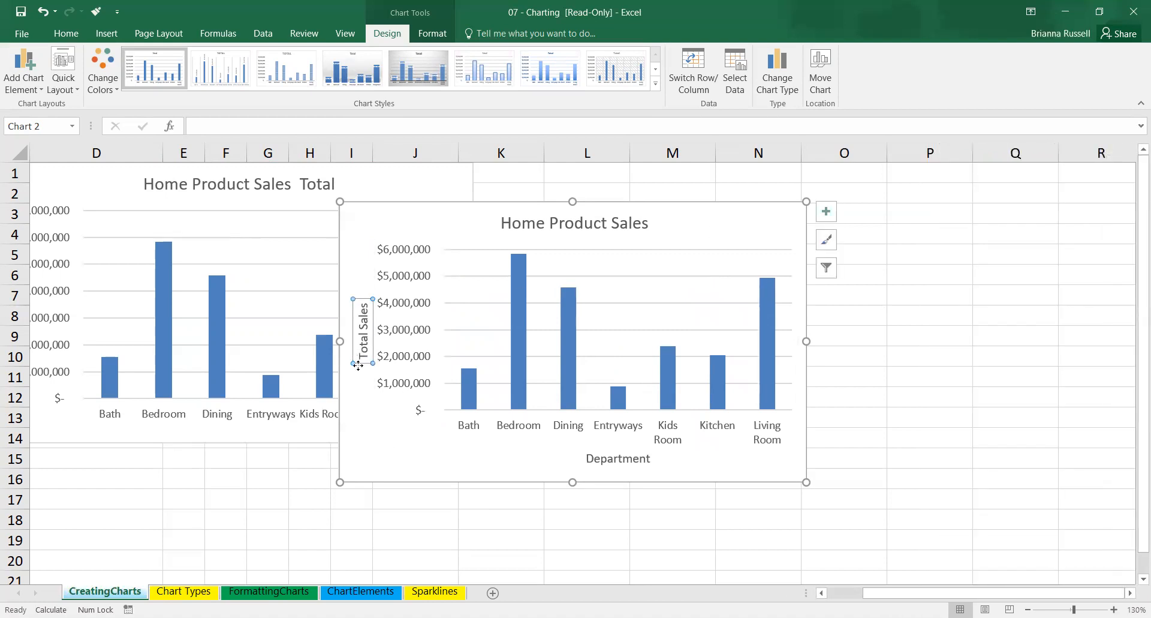
{"action": "left_click_drag", "start_coordinate": [366, 345], "coordinate": [361, 320]}
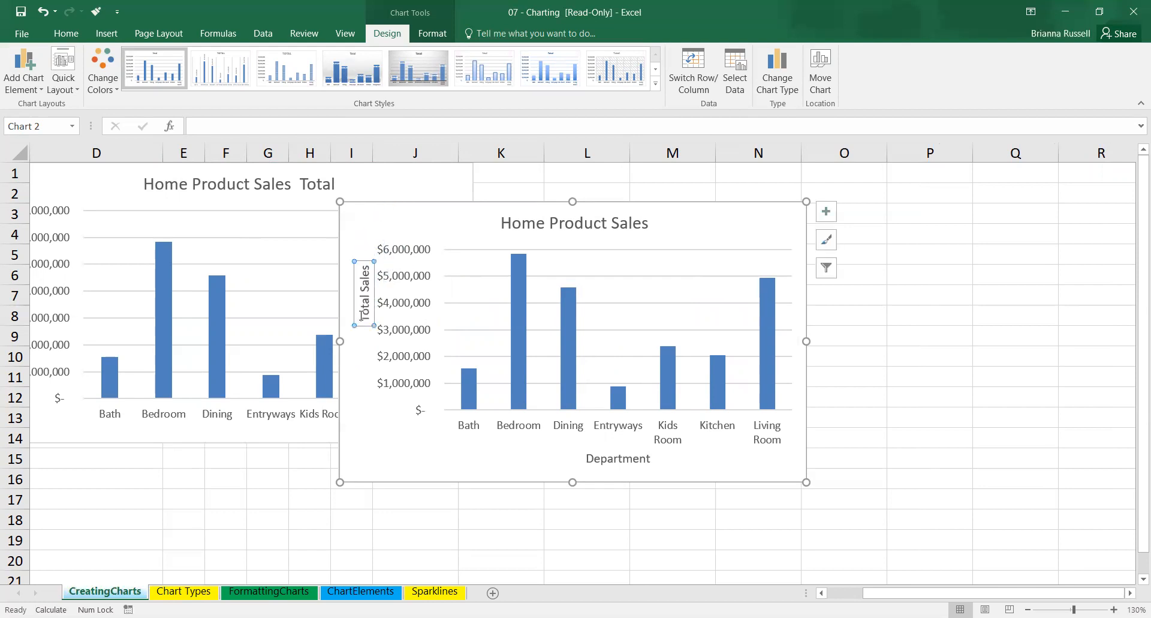
{"action": "double_click", "coordinate": [364, 315]}
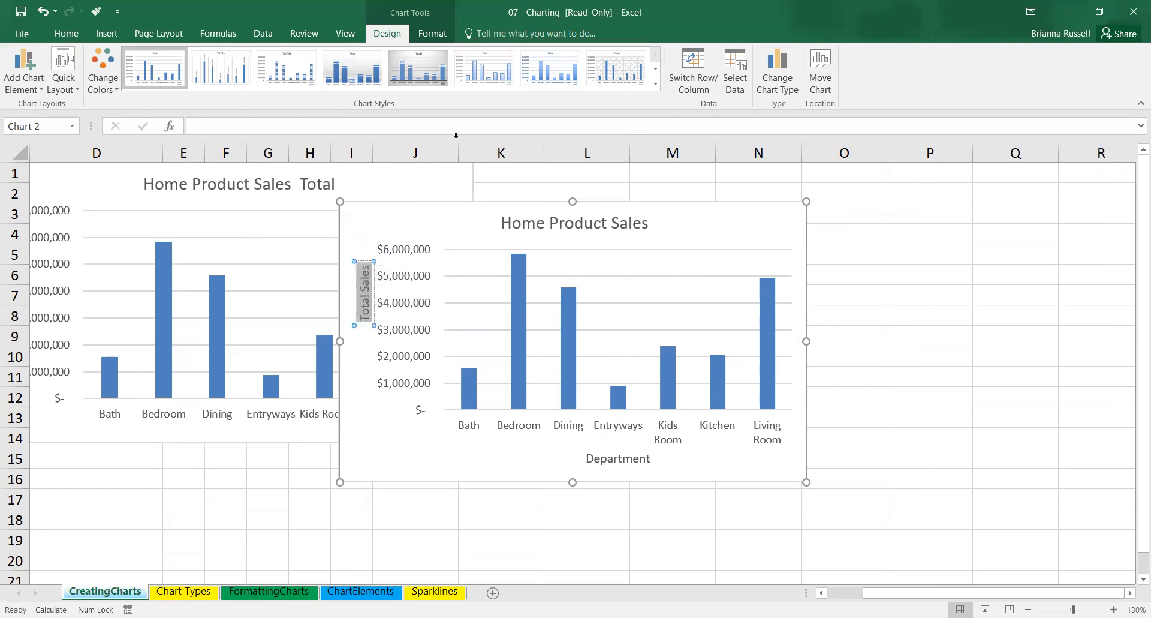
{"action": "left_click", "coordinate": [434, 34]}
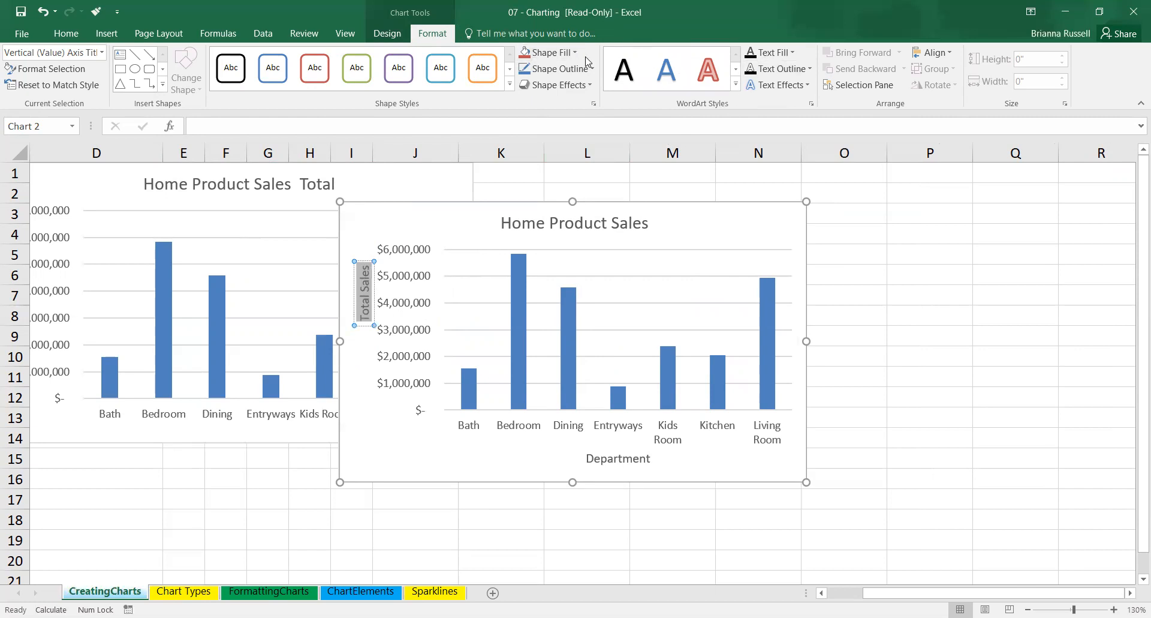
{"action": "left_click", "coordinate": [794, 52]}
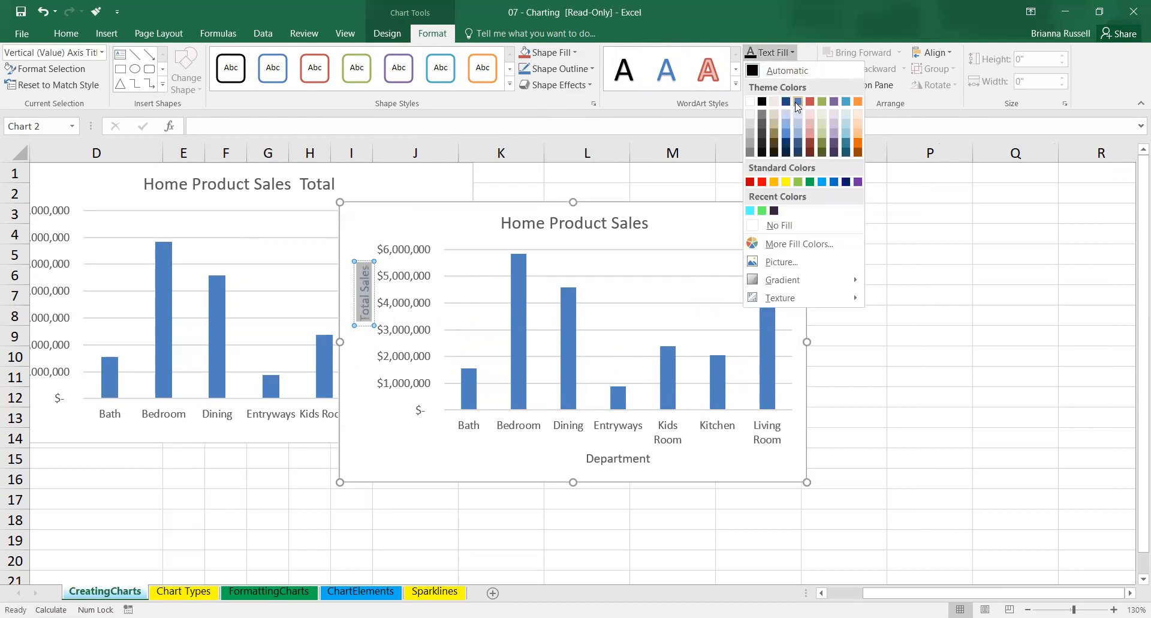
{"action": "left_click", "coordinate": [787, 102]}
{"action": "left_click", "coordinate": [461, 303]}
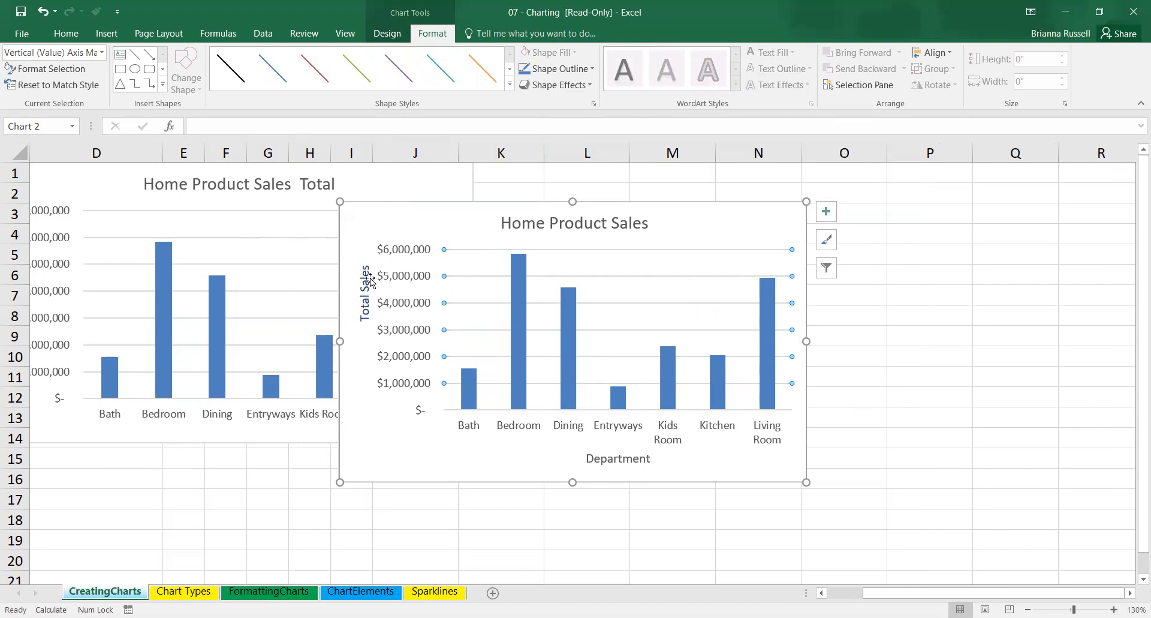
Move the Total Sales axis title down to about the middle of the vertical axis and deselect the chart.
{"action": "left_click_drag", "start_coordinate": [369, 289], "coordinate": [366, 317]}
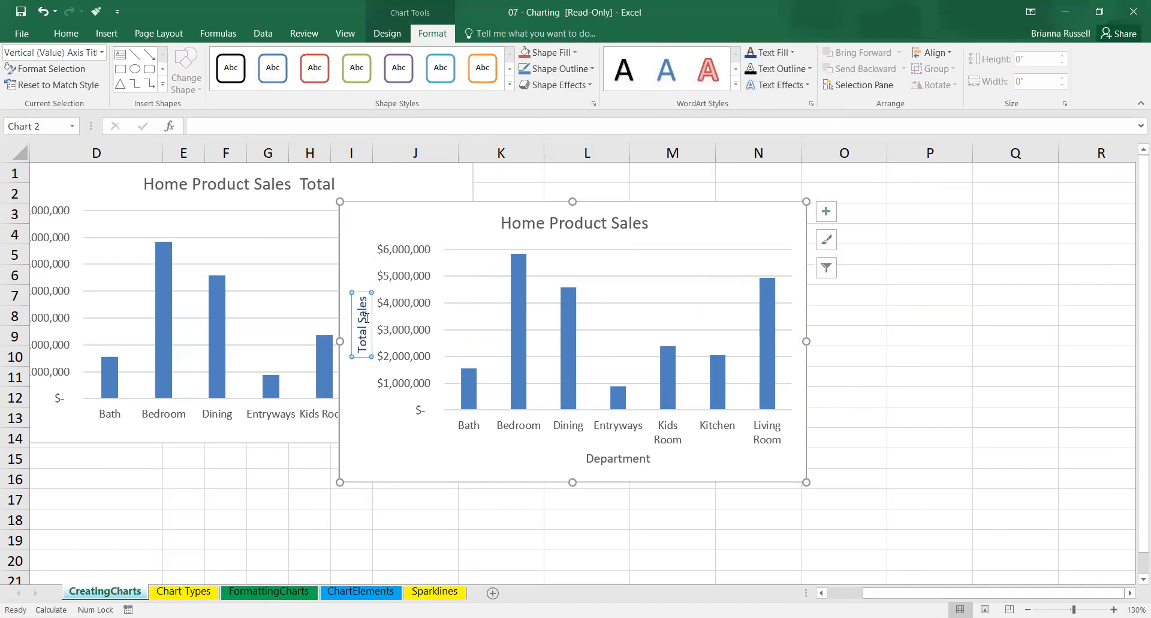
{"action": "left_click", "coordinate": [846, 330]}
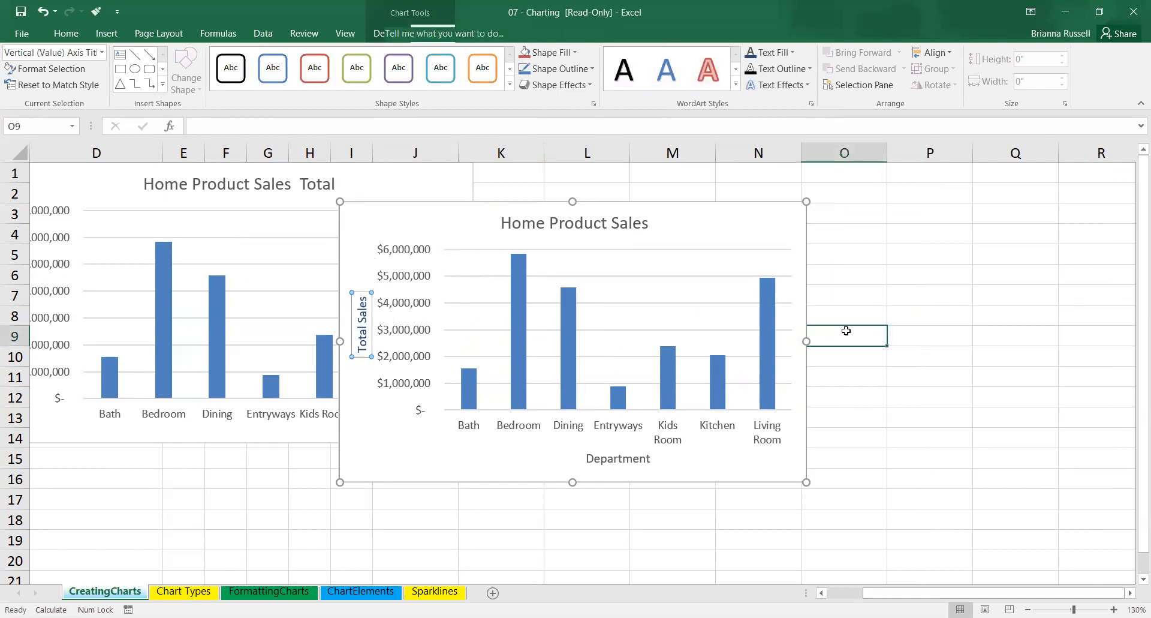
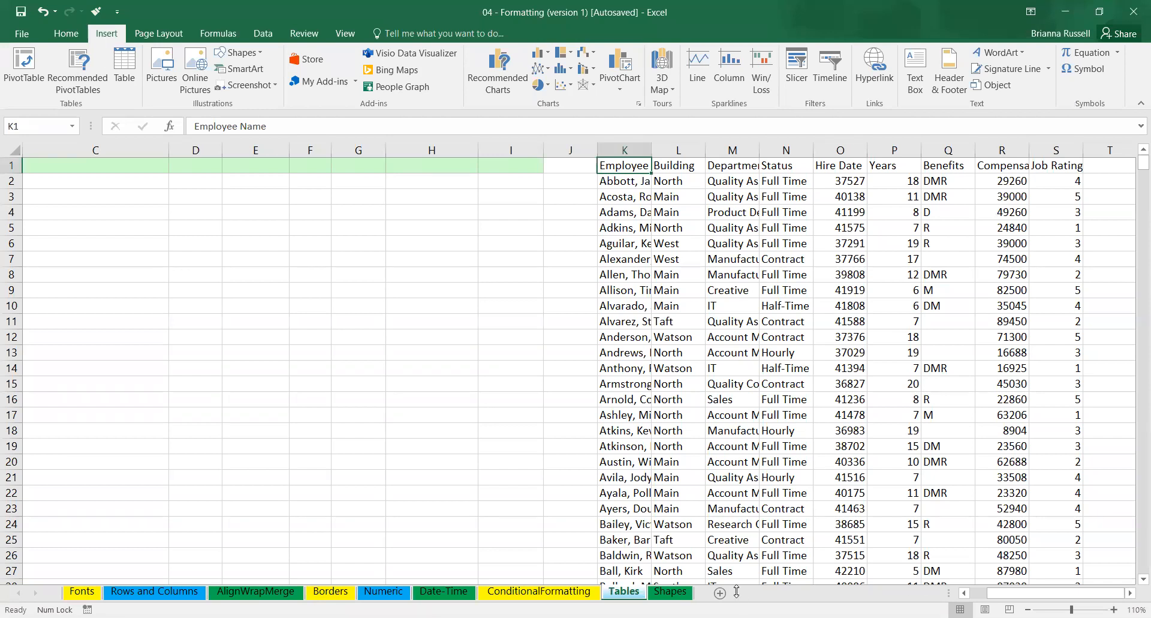
Switch to the ConditionalFormatting sheet and select the Job Rating column of the employee table.
{"action": "key", "text": "ctrl+t"}
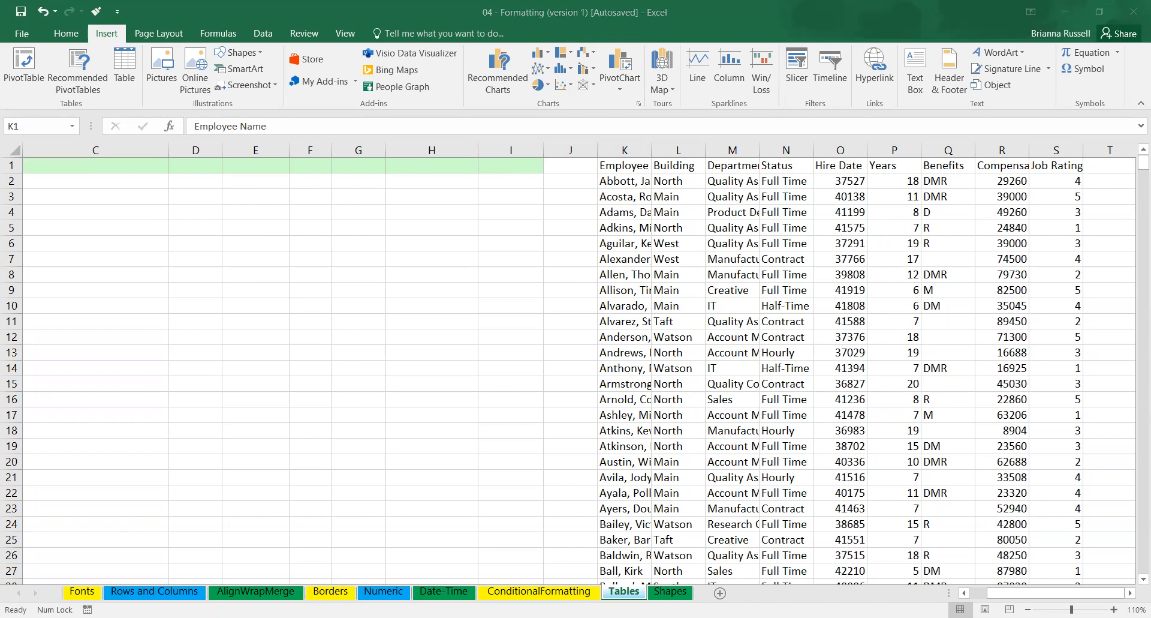
{"action": "left_click", "coordinate": [519, 598]}
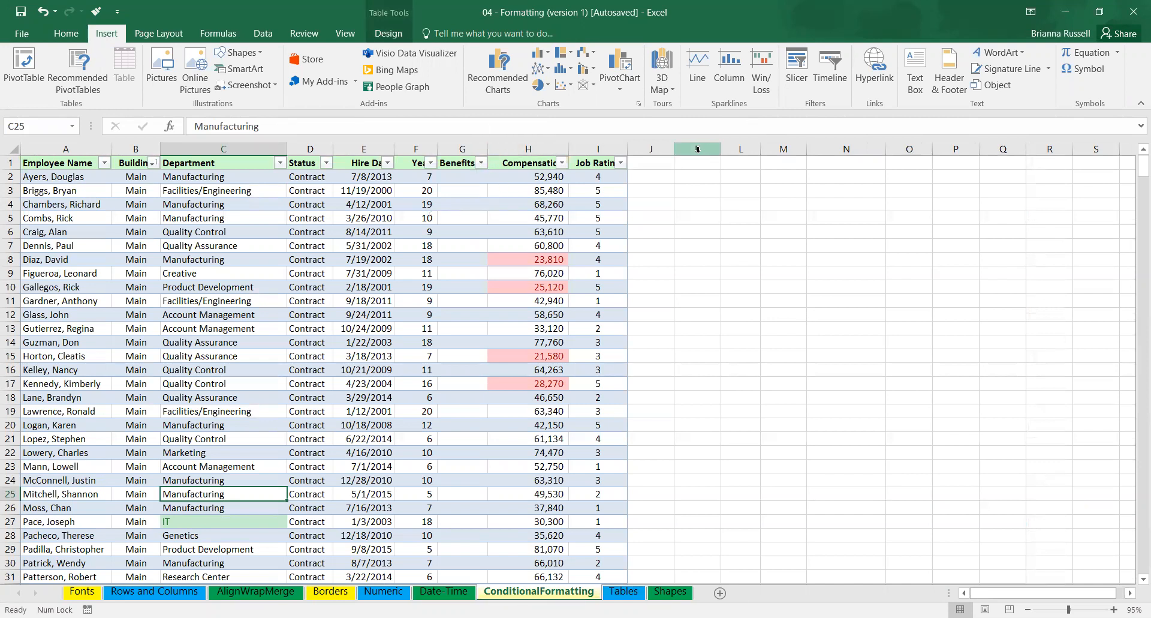
{"action": "left_click", "coordinate": [598, 148]}
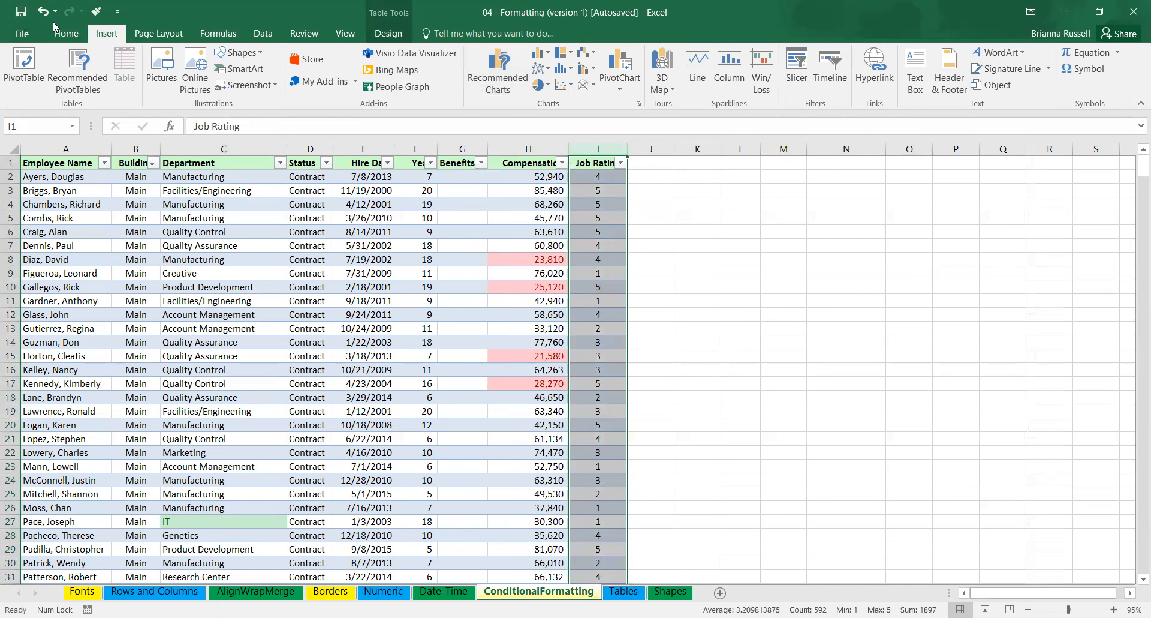
{"action": "left_click", "coordinate": [69, 38]}
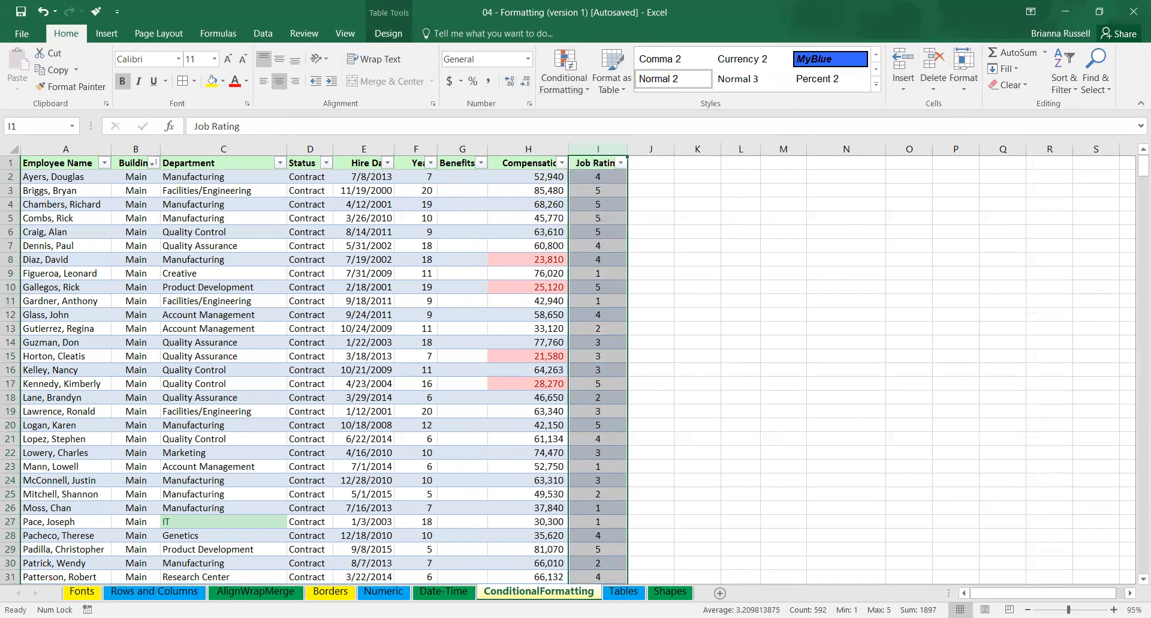
Apply a color scale to the Job Rating column of the Tables sheet, shading low values green and high values white.
{"action": "left_click", "coordinate": [624, 591]}
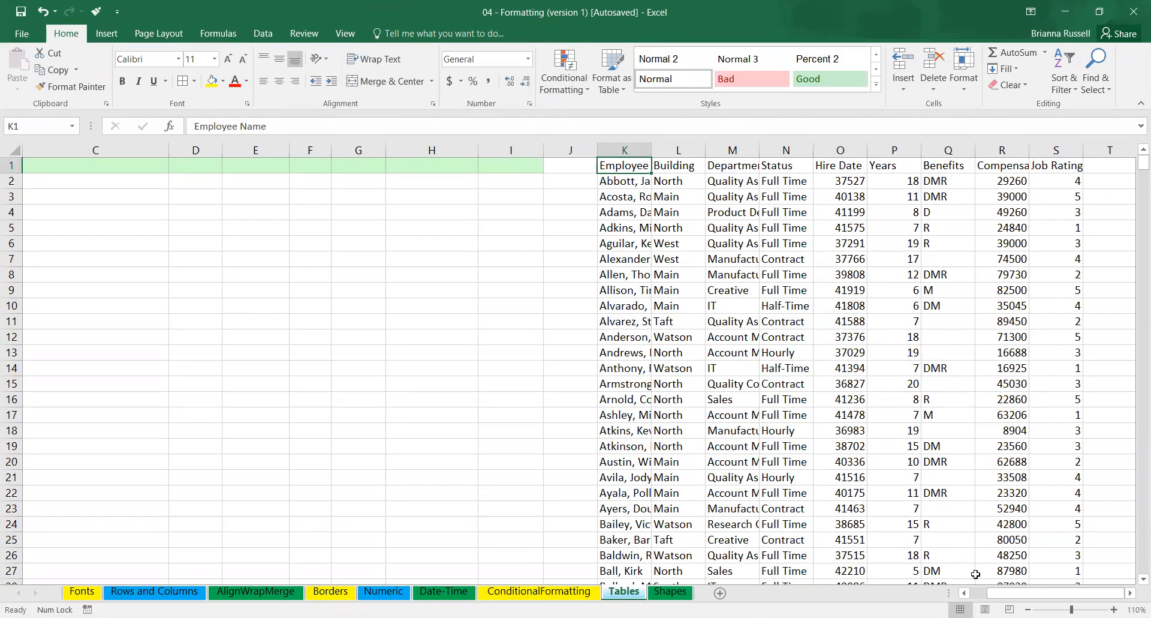
{"action": "scroll", "coordinate": [956, 293], "scroll_direction": "up", "scroll_amount": 3}
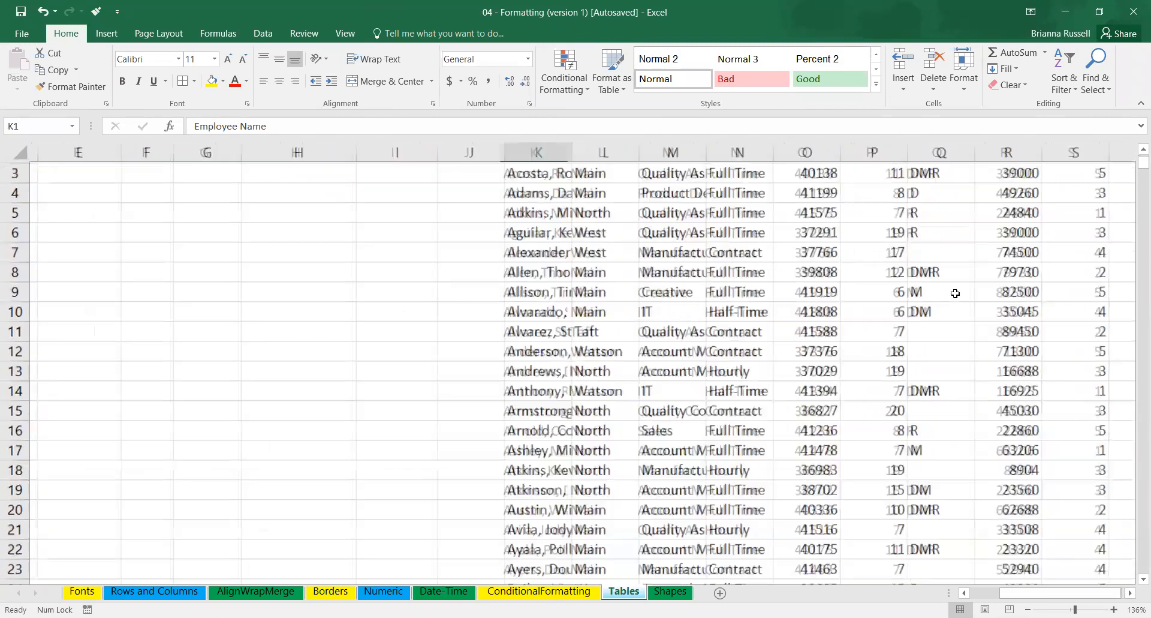
{"action": "left_click", "coordinate": [1067, 152]}
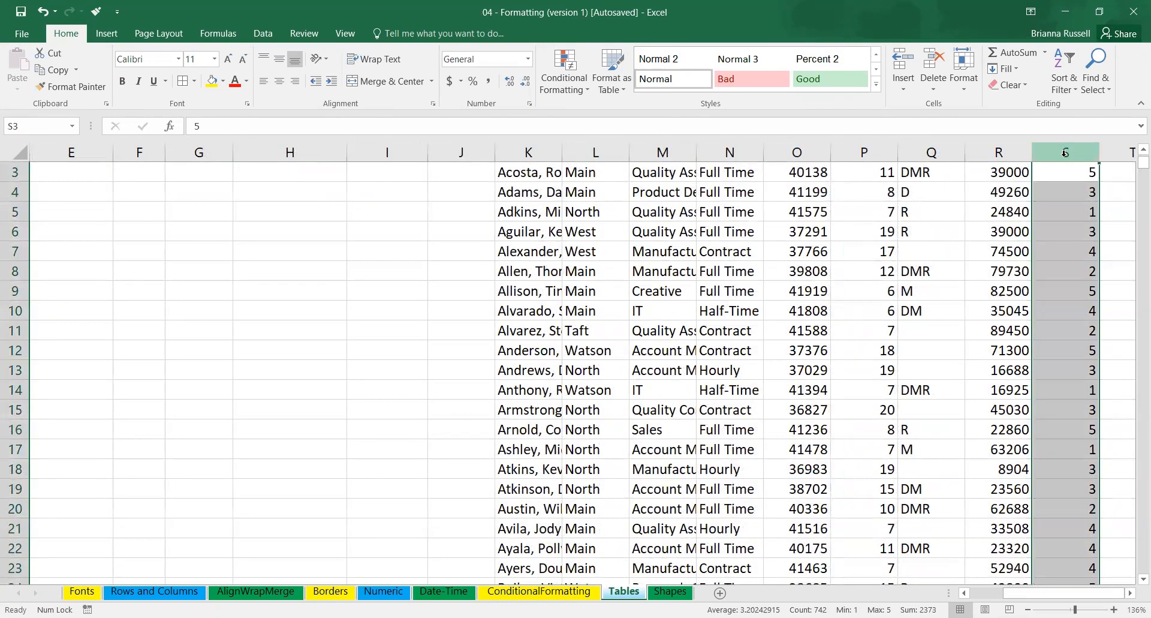
{"action": "left_click", "coordinate": [570, 74]}
{"action": "mouse_move", "coordinate": [599, 209]}
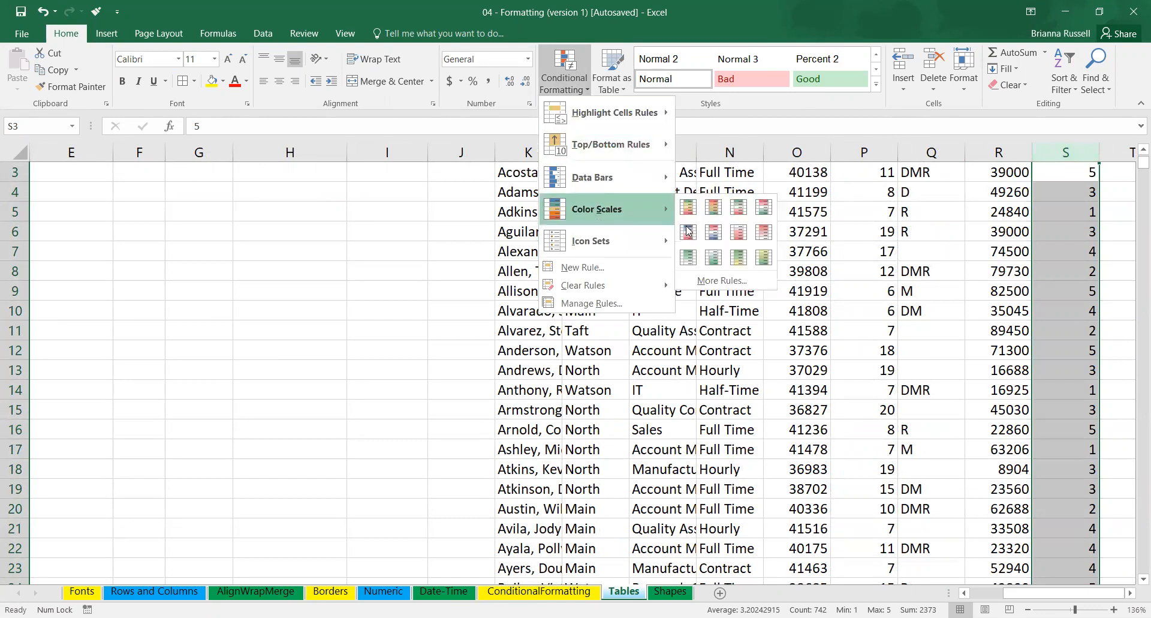
{"action": "left_click", "coordinate": [688, 256]}
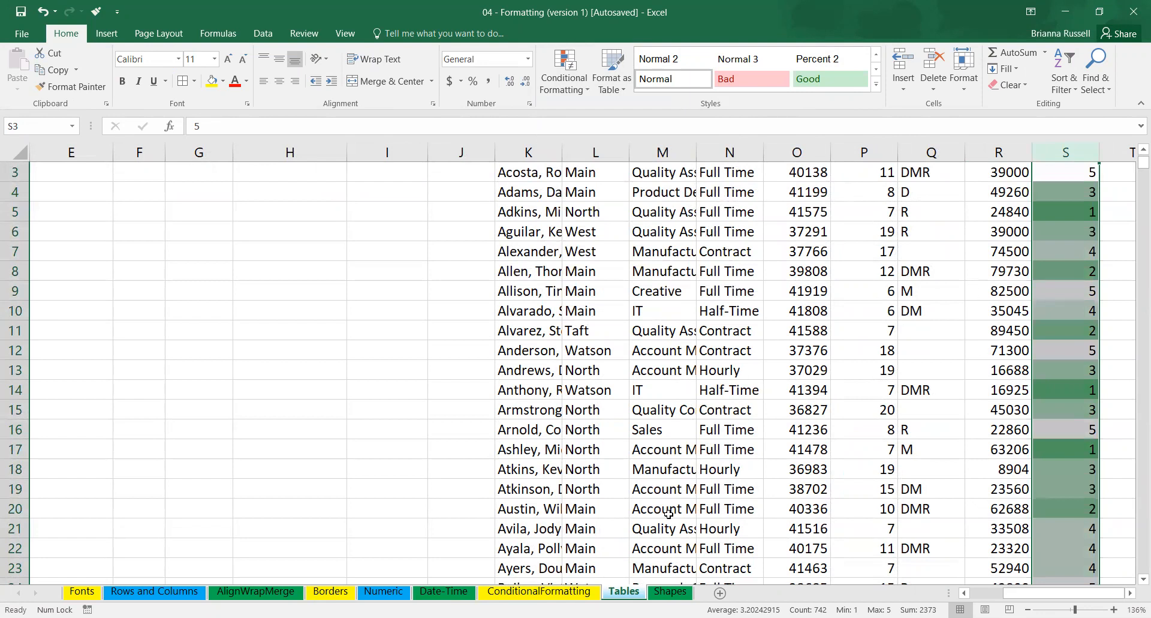
Start a custom color scale rule for the Job Rating column of the ConditionalFormatting sheet, keeping the 2-Color Scale style.
{"action": "left_click", "coordinate": [561, 594]}
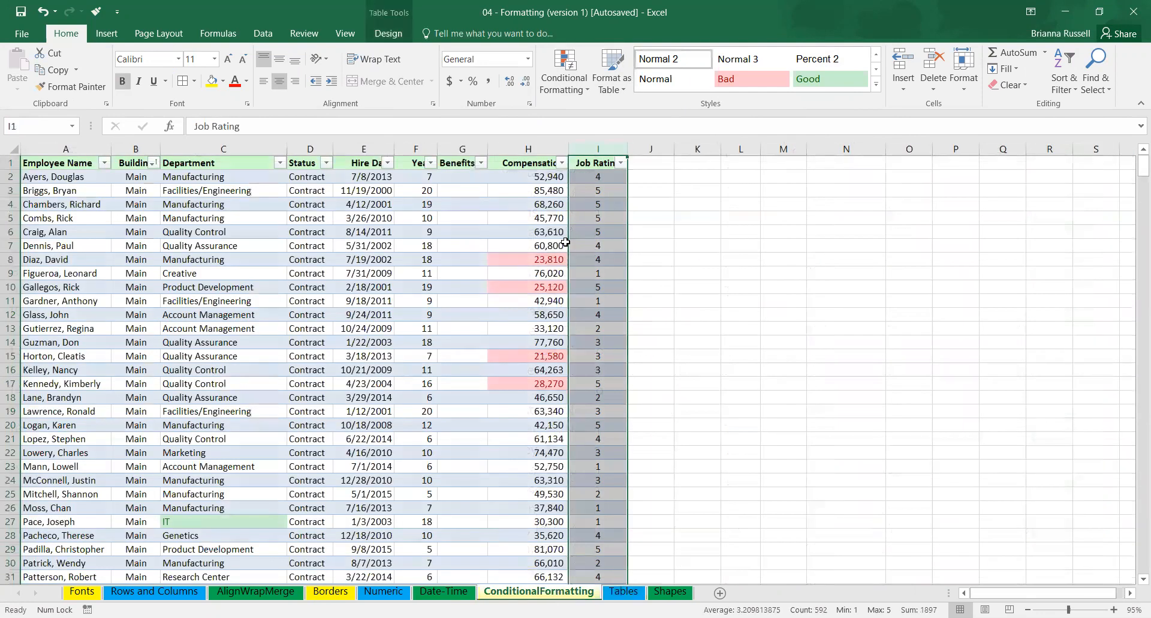
{"action": "left_click", "coordinate": [573, 88]}
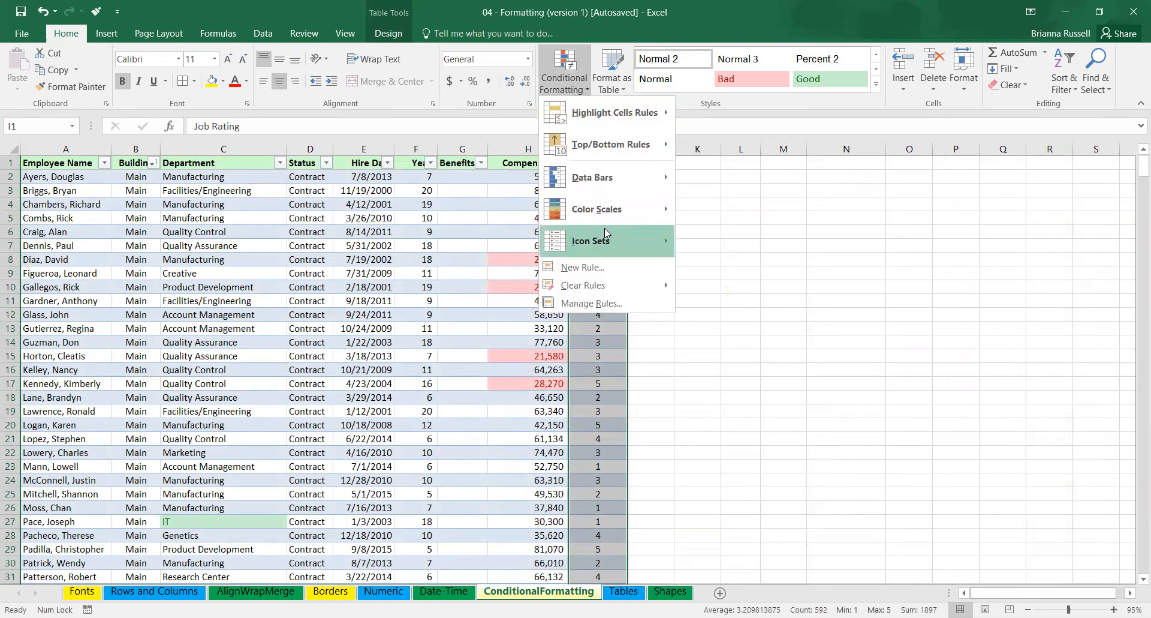
{"action": "mouse_move", "coordinate": [606, 211]}
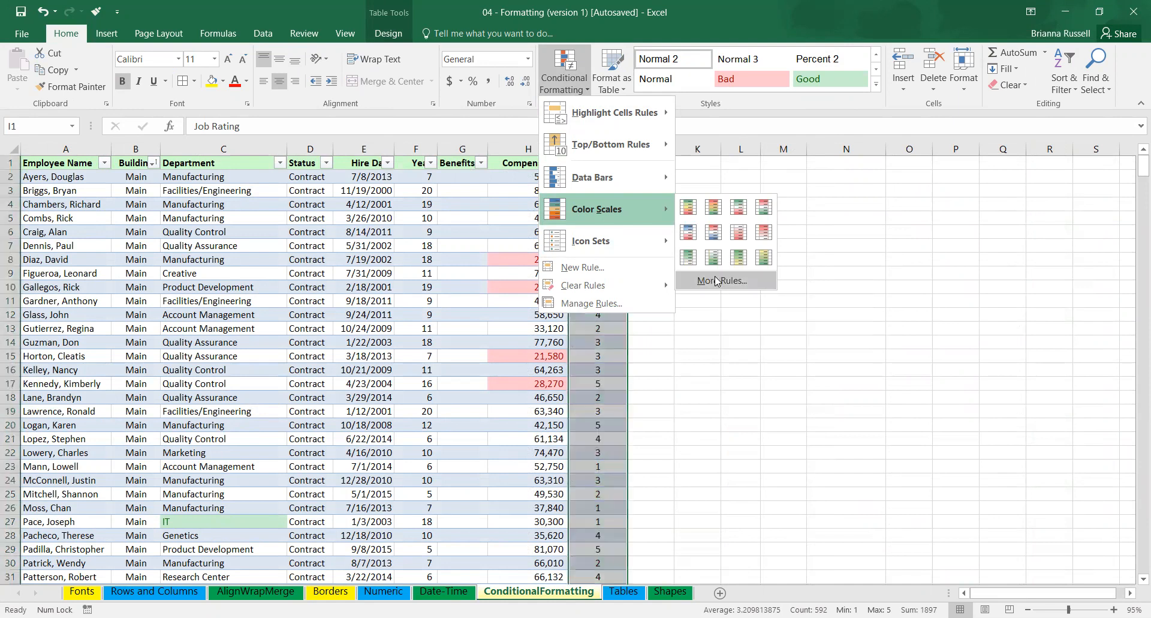
{"action": "left_click", "coordinate": [718, 281]}
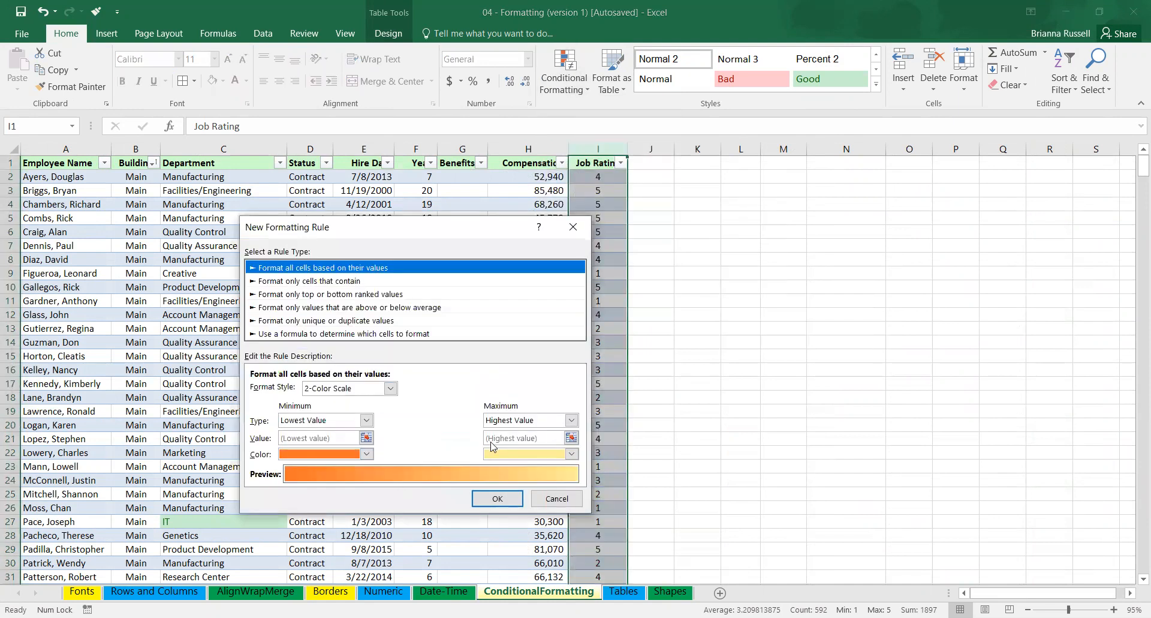
{"action": "left_click", "coordinate": [381, 391]}
{"action": "left_click", "coordinate": [381, 401]}
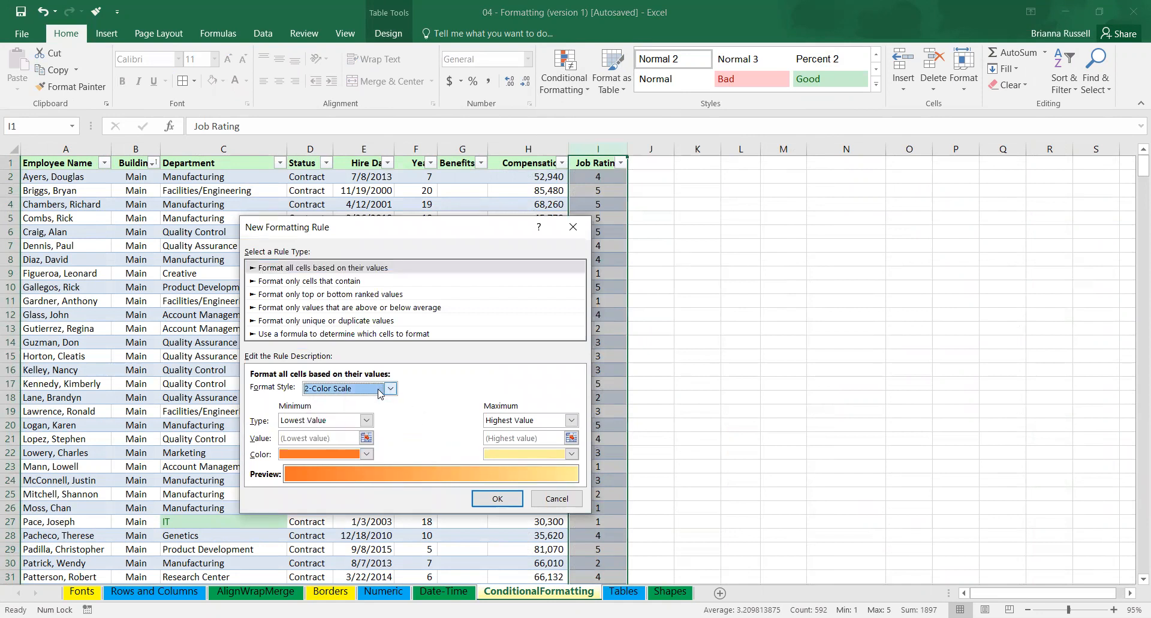
Set the rule's minimum and maximum types to Percent, with a minimum value of 50.
{"action": "left_click", "coordinate": [366, 421]}
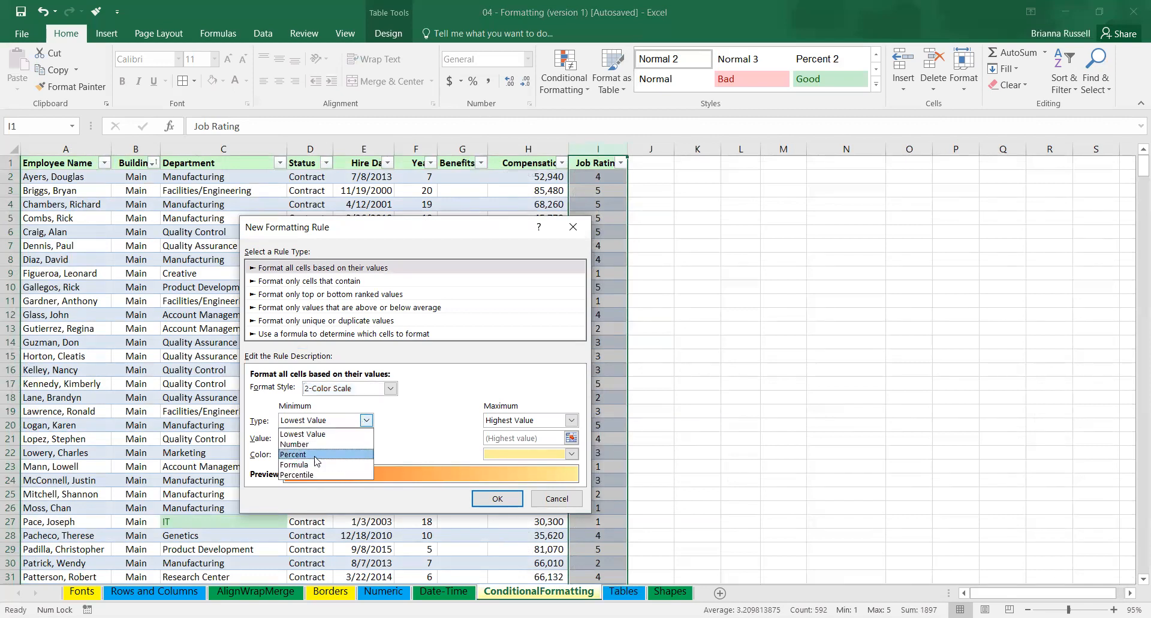
{"action": "left_click", "coordinate": [417, 425]}
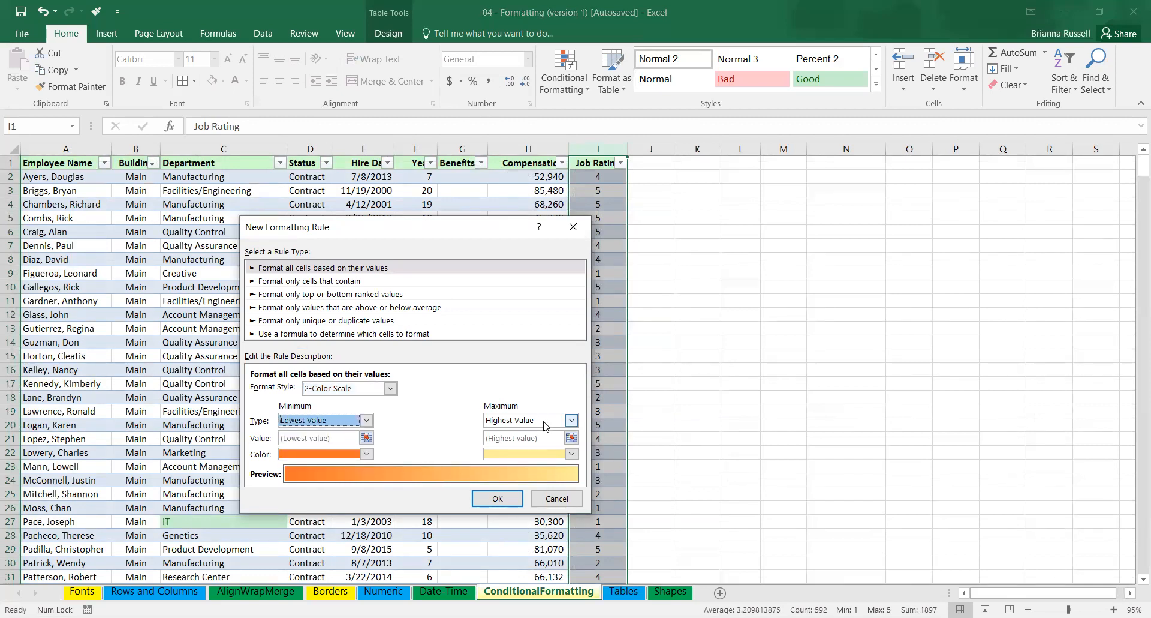
{"action": "left_click", "coordinate": [366, 420]}
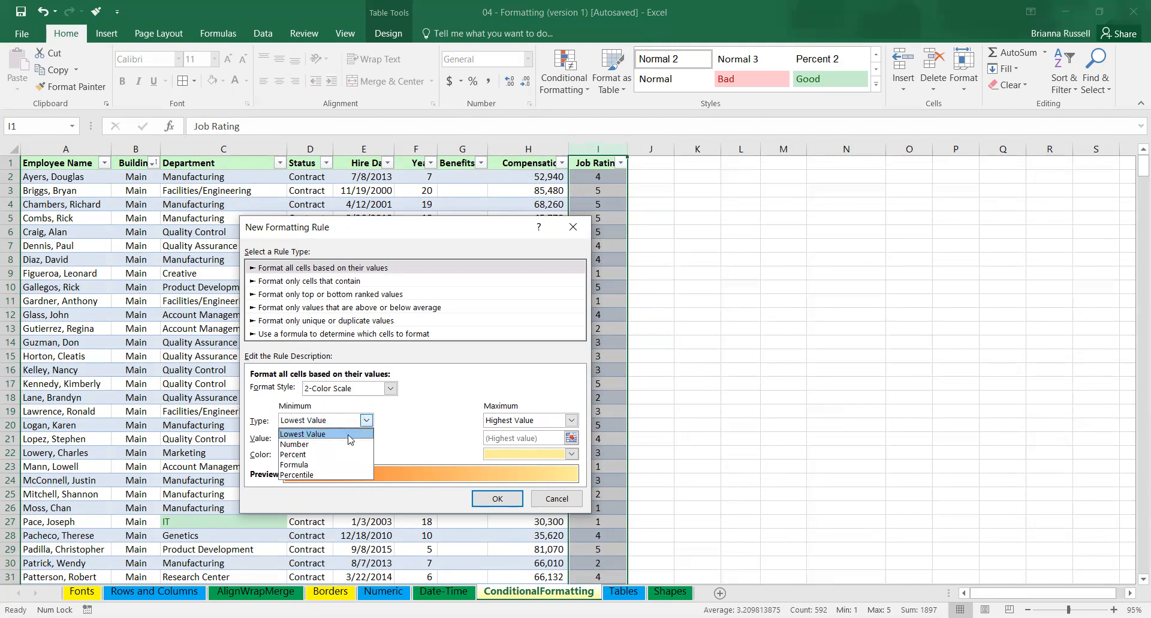
{"action": "left_click", "coordinate": [331, 454]}
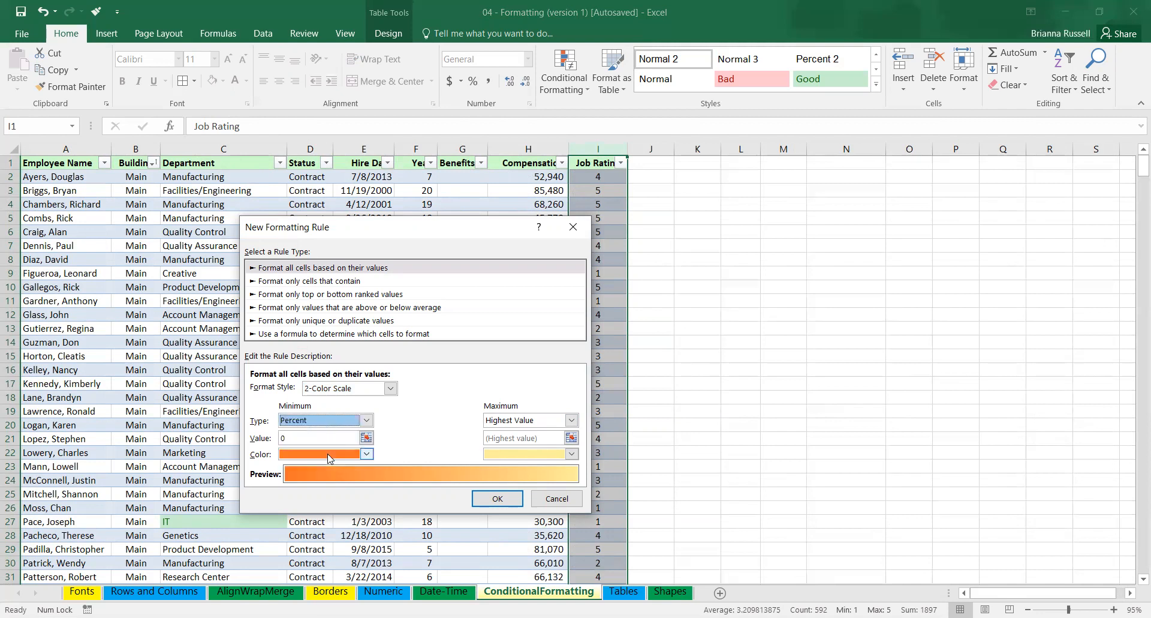
{"action": "left_click", "coordinate": [513, 421]}
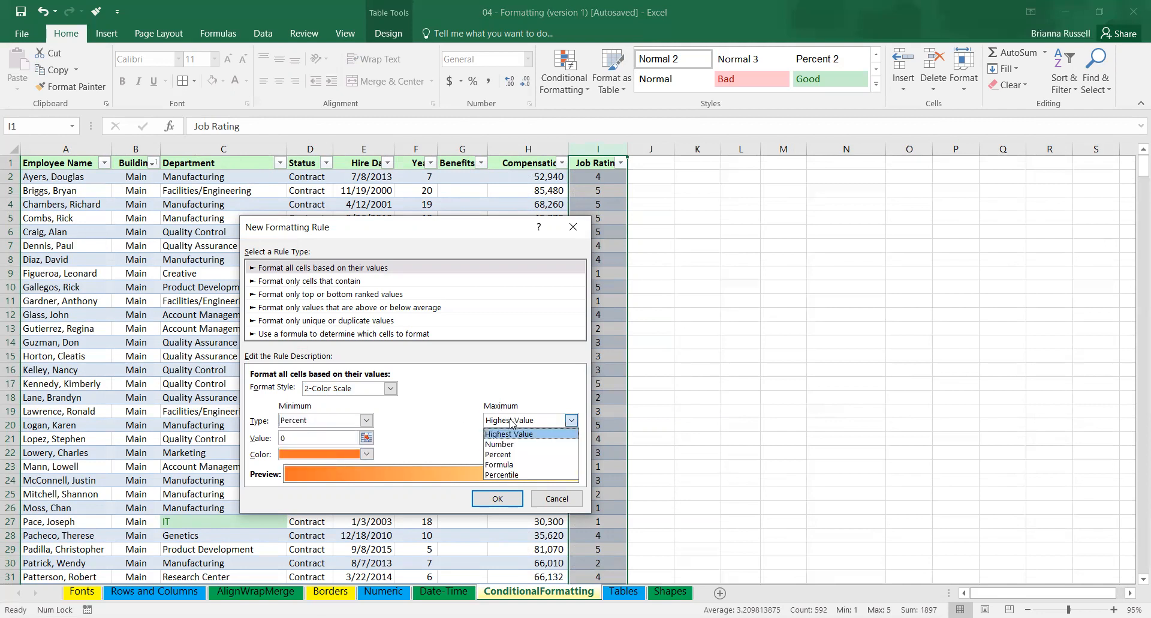
{"action": "left_click", "coordinate": [510, 455]}
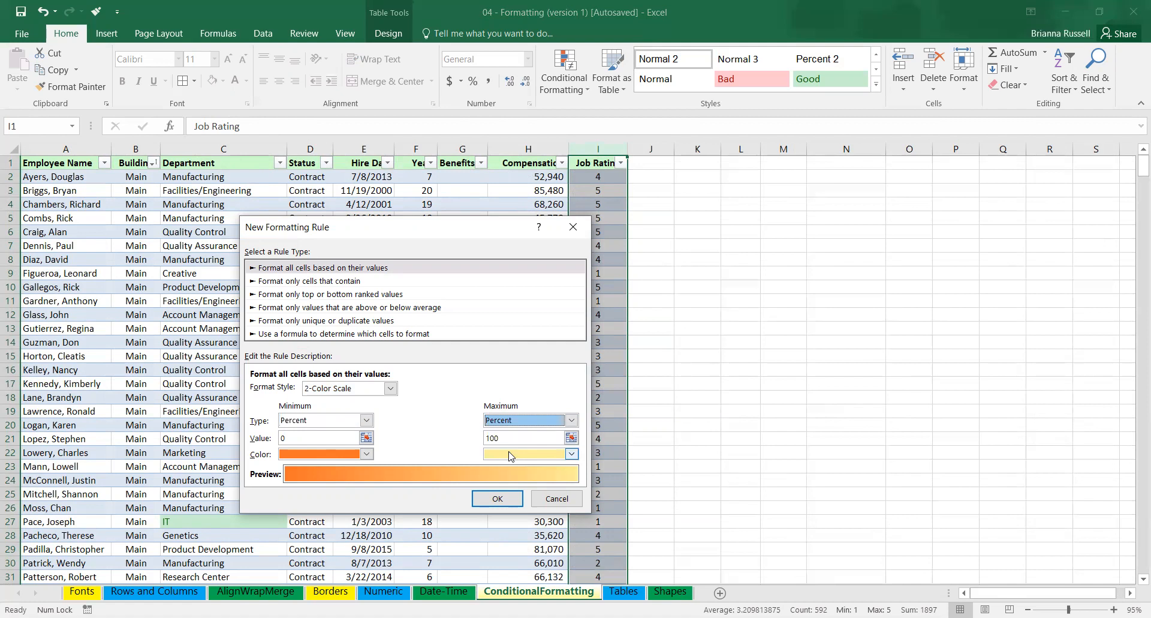
{"action": "left_click", "coordinate": [295, 436]}
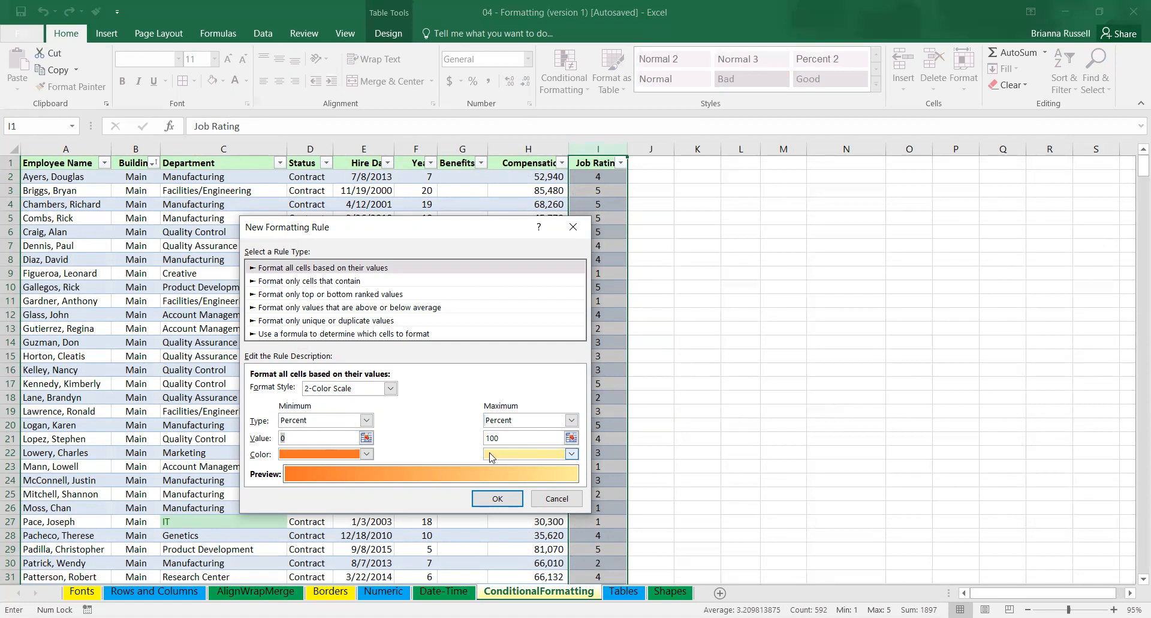
{"action": "type", "text": "50"}
Set the color scale's minimum color to light purple and its maximum color to dark purple.
{"action": "left_click", "coordinate": [366, 454]}
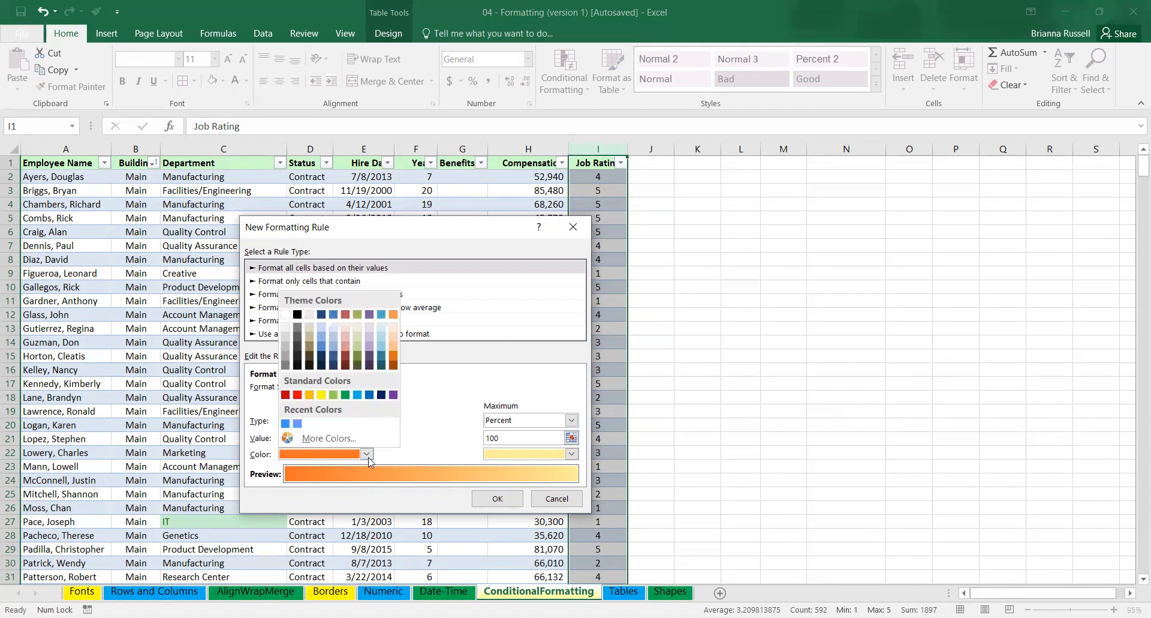
{"action": "left_click", "coordinate": [369, 325]}
{"action": "left_click", "coordinate": [573, 454]}
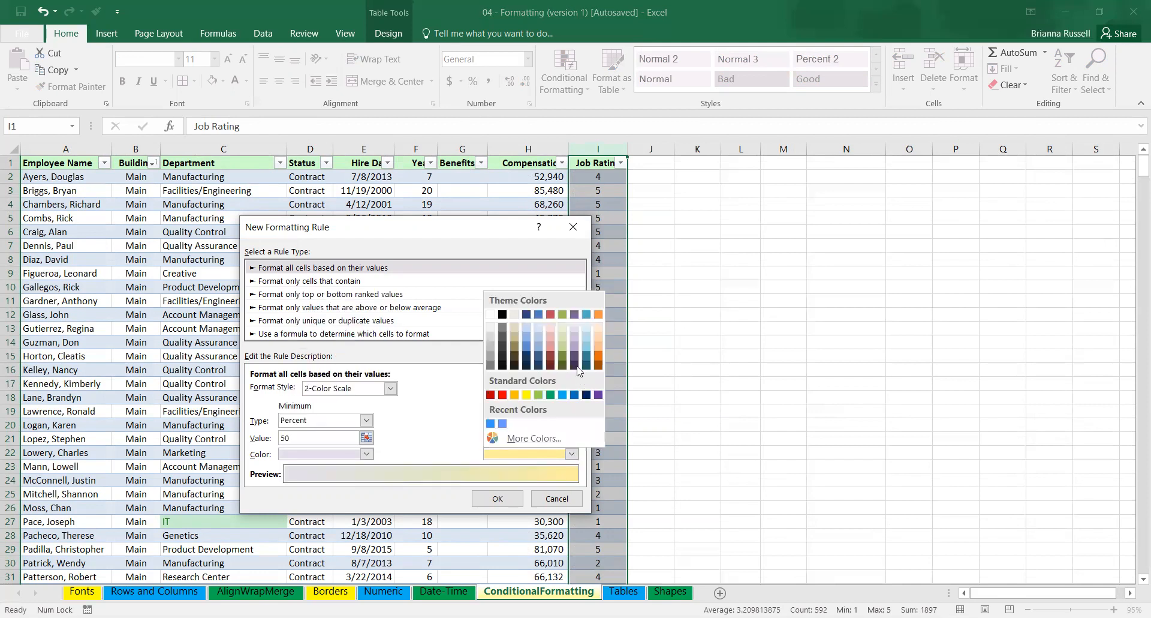
{"action": "left_click", "coordinate": [576, 359]}
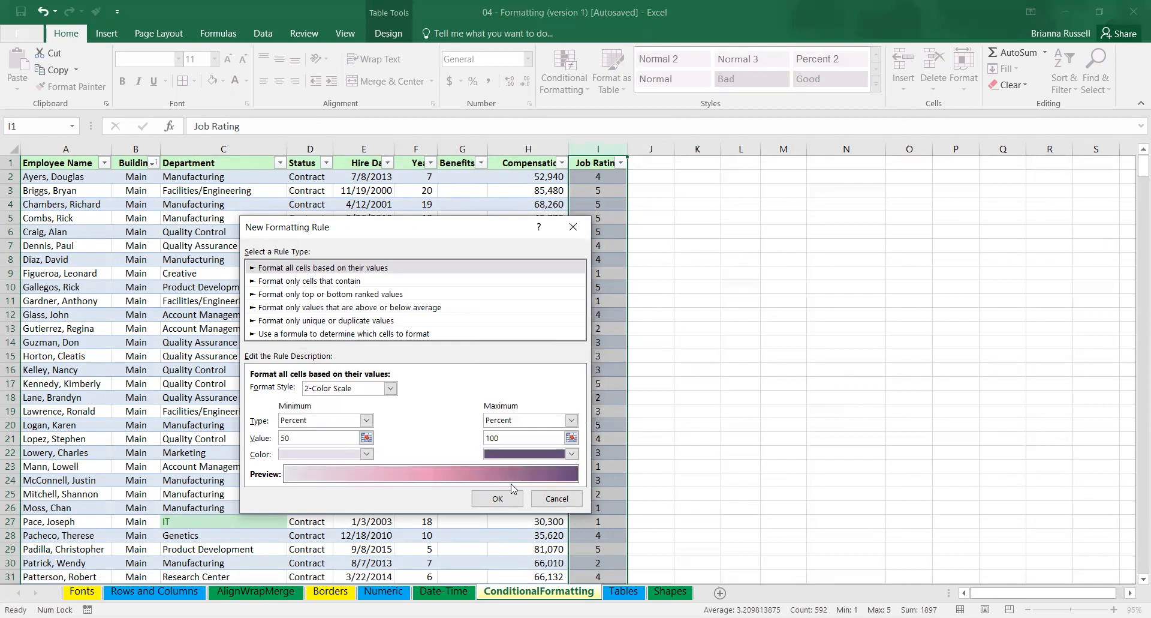
Set the scale's minimum type to Lowest Value and maximum type to Highest Value, and apply the rule to the Job Rating column.
{"action": "left_click", "coordinate": [366, 421]}
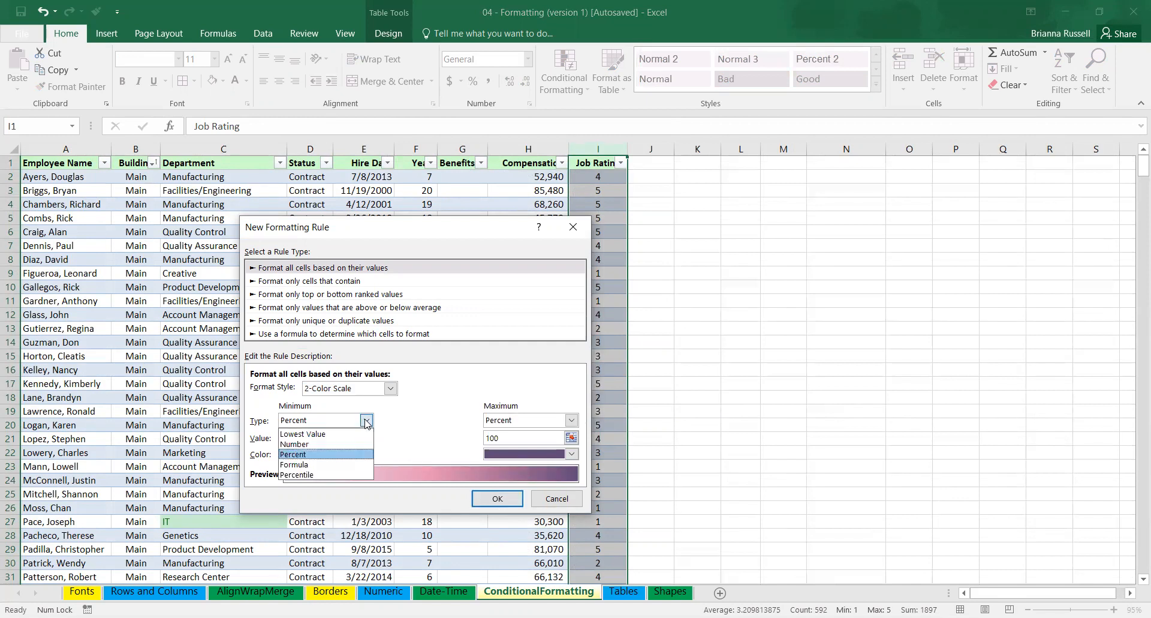
{"action": "left_click", "coordinate": [358, 434]}
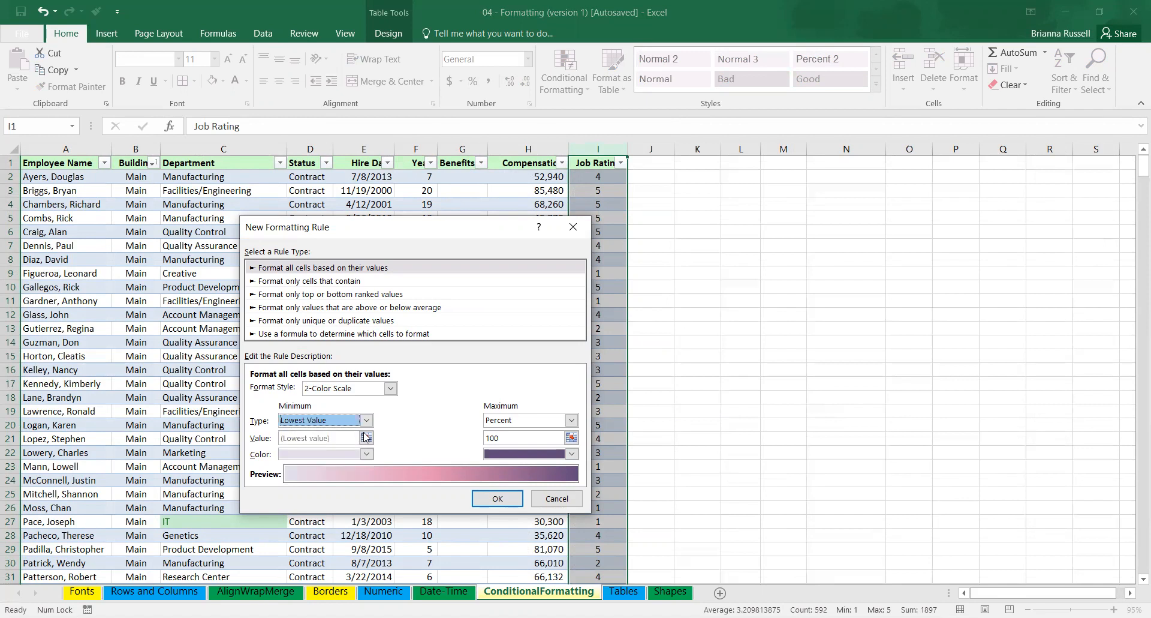
{"action": "left_click", "coordinate": [571, 419]}
{"action": "left_click", "coordinate": [559, 433]}
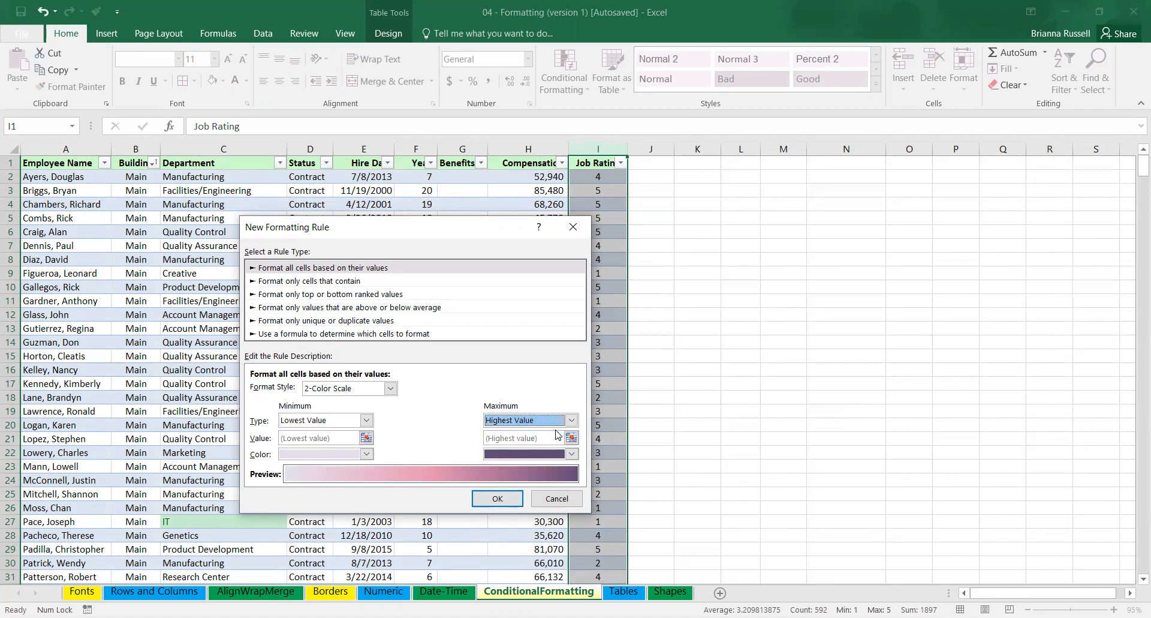
{"action": "key", "text": "Return"}
{"action": "left_click", "coordinate": [697, 439]}
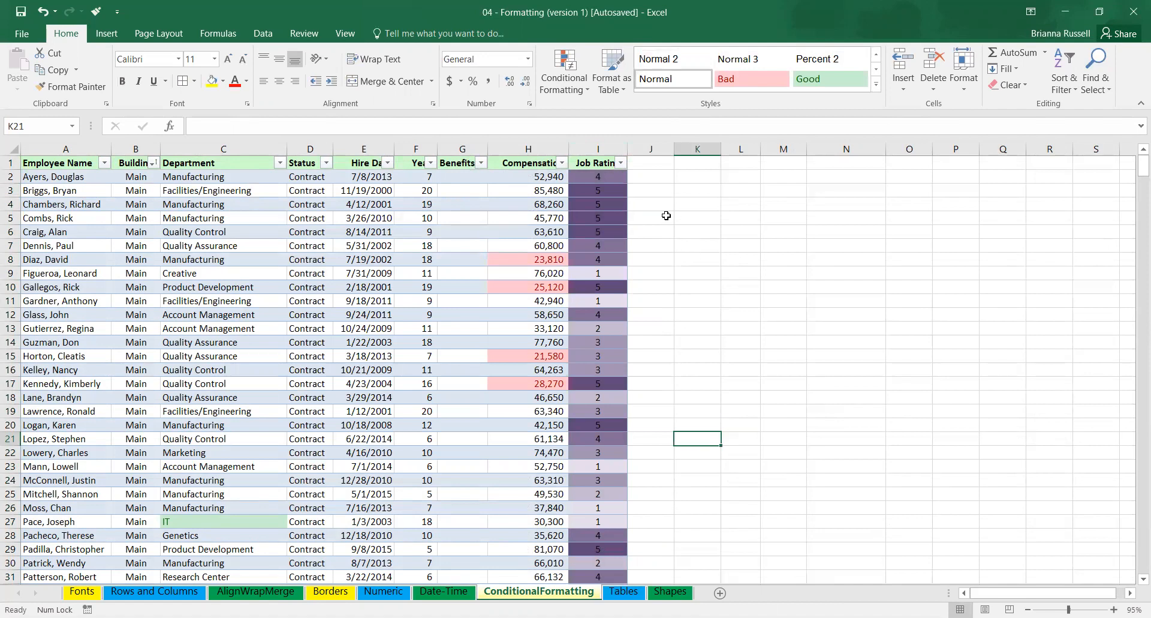
Clear the conditional formatting rules from the Job Rating column only.
{"action": "left_click", "coordinate": [609, 148]}
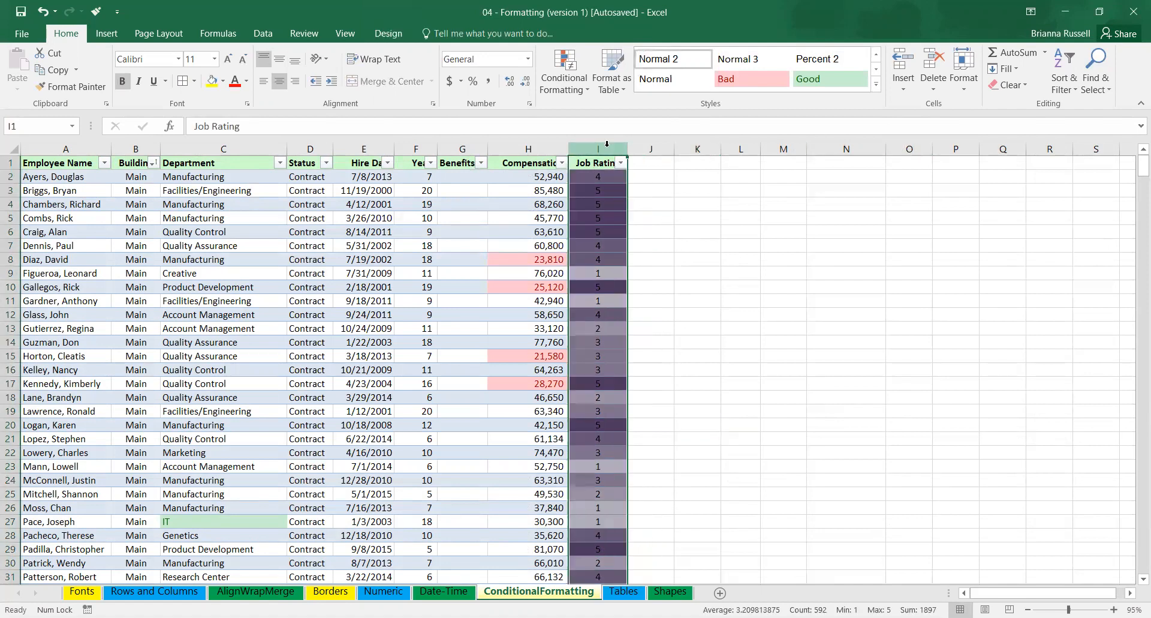
{"action": "left_click", "coordinate": [571, 98]}
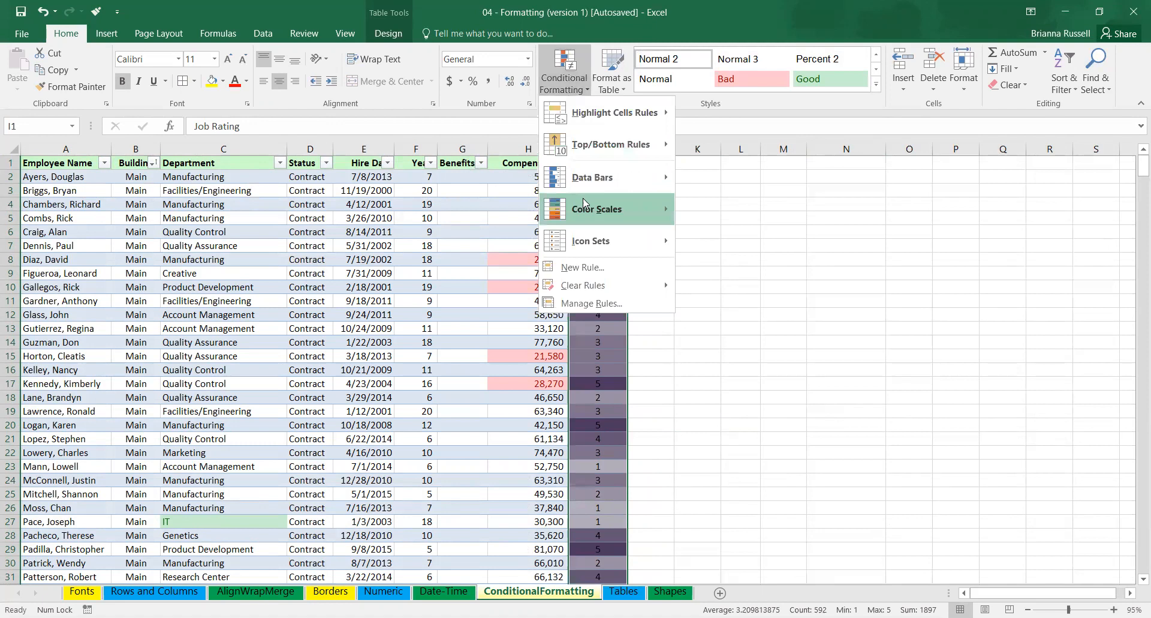
{"action": "mouse_move", "coordinate": [594, 289]}
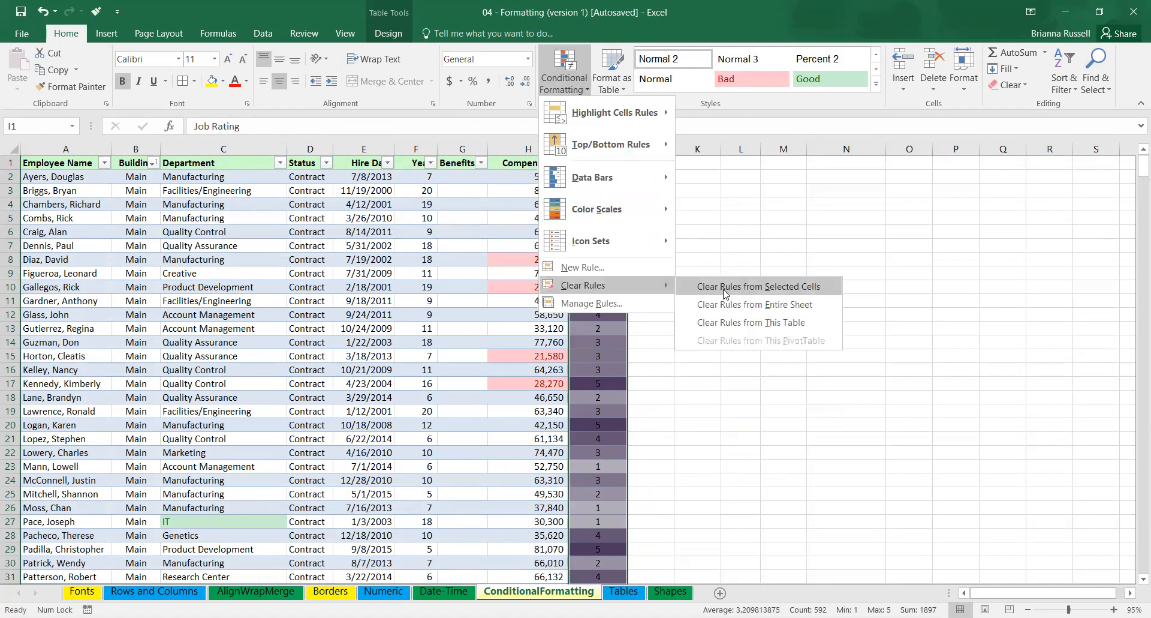
{"action": "left_click", "coordinate": [726, 289]}
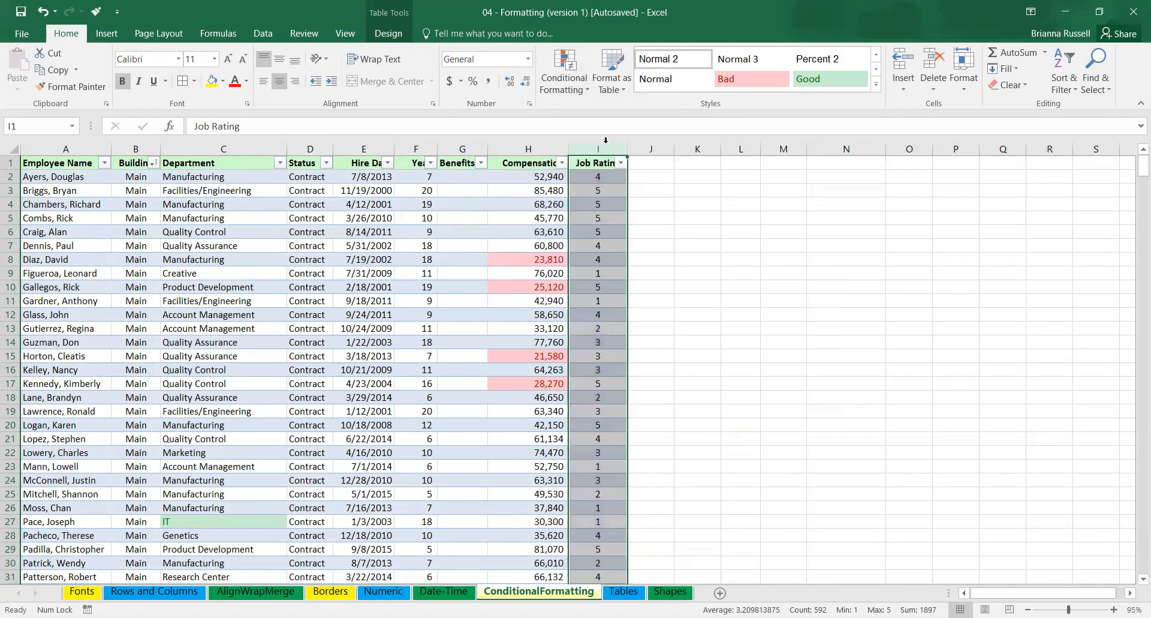
Start a new icon set formatting rule for the Job Rating column using the 3 Stars icon style.
{"action": "left_click", "coordinate": [571, 96]}
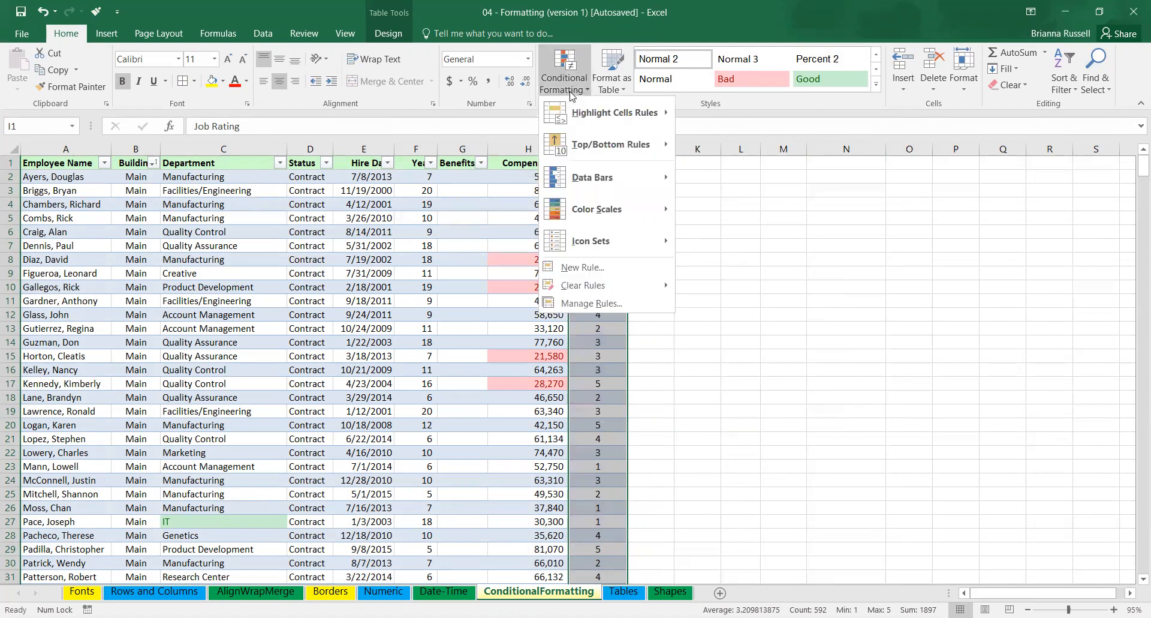
{"action": "mouse_move", "coordinate": [617, 241]}
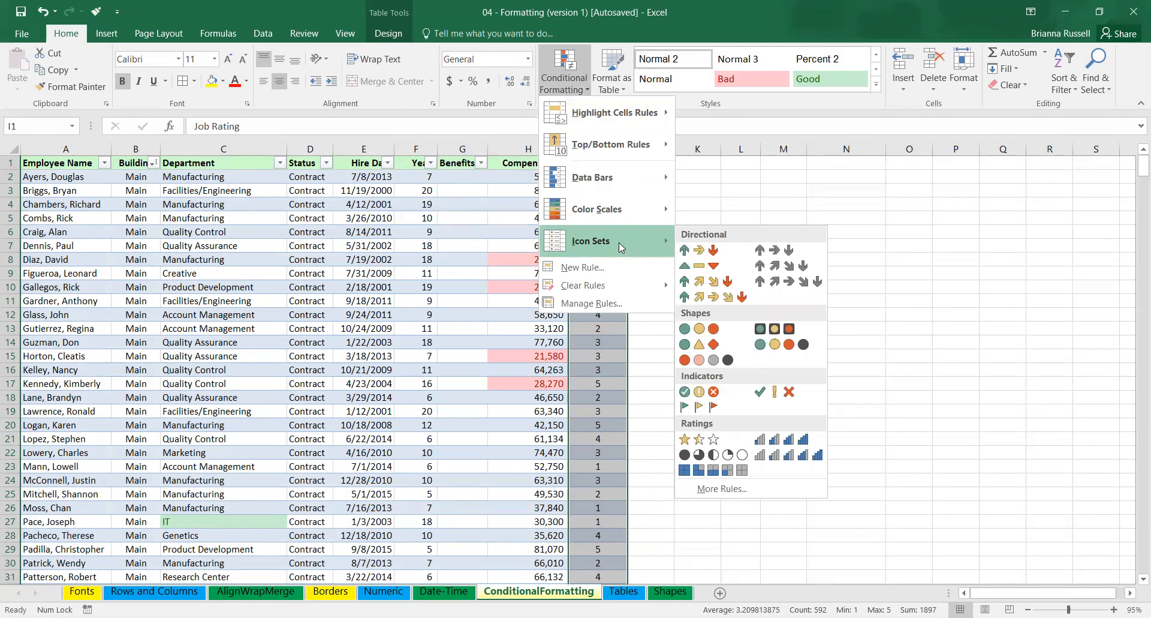
{"action": "left_click", "coordinate": [723, 488]}
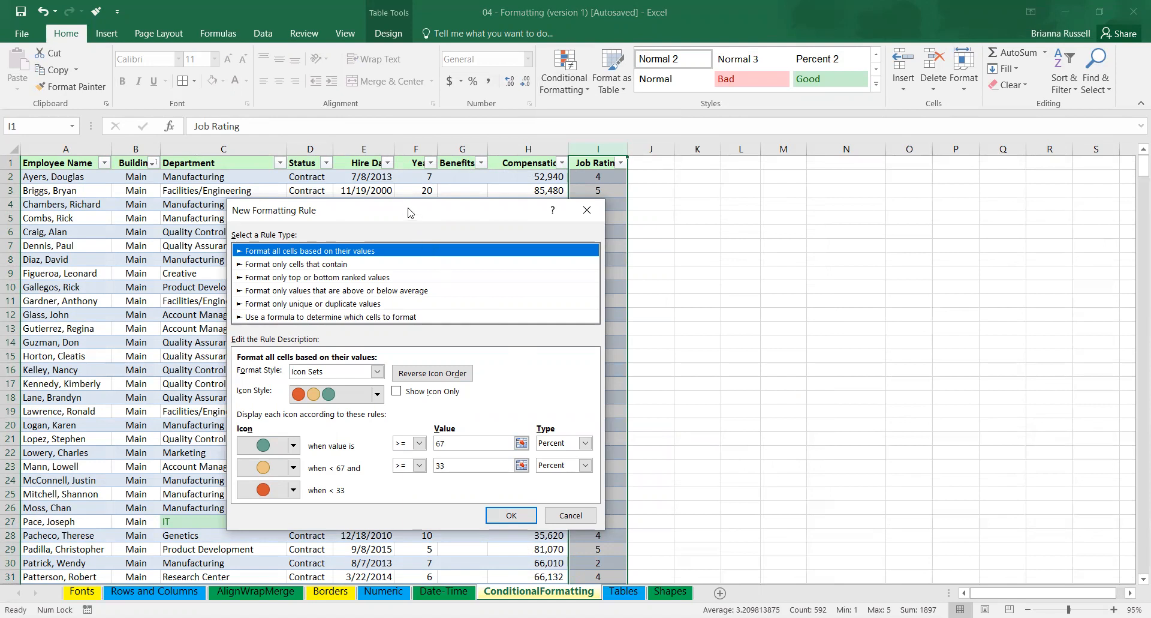
{"action": "left_click_drag", "start_coordinate": [410, 212], "coordinate": [314, 147]}
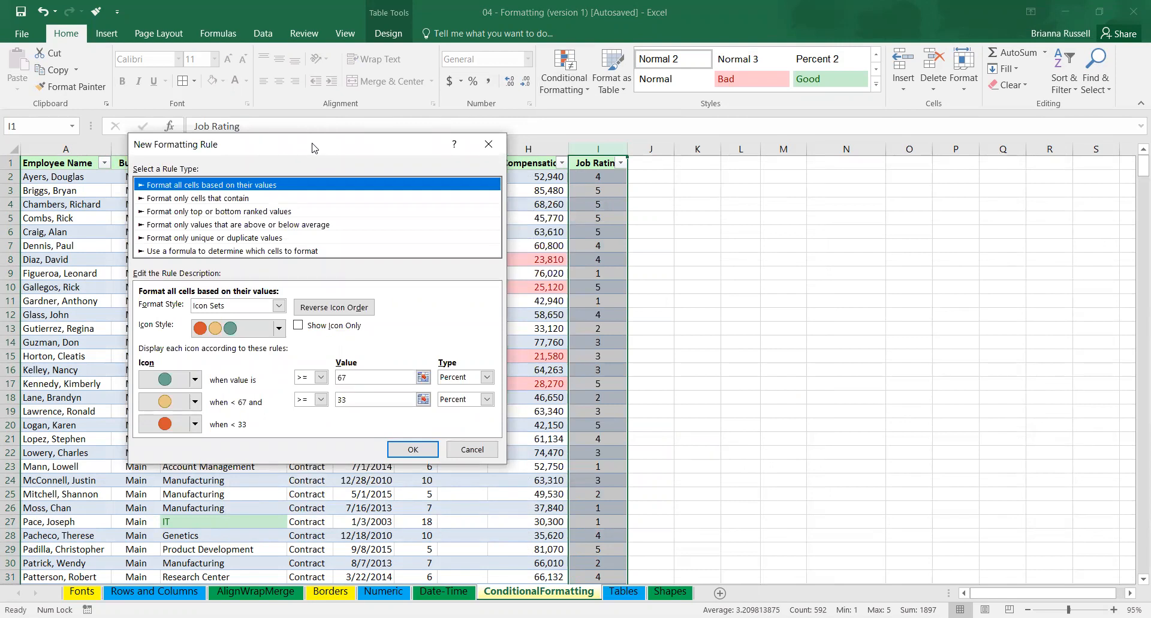
{"action": "left_click", "coordinate": [279, 328]}
{"action": "left_click", "coordinate": [280, 329]}
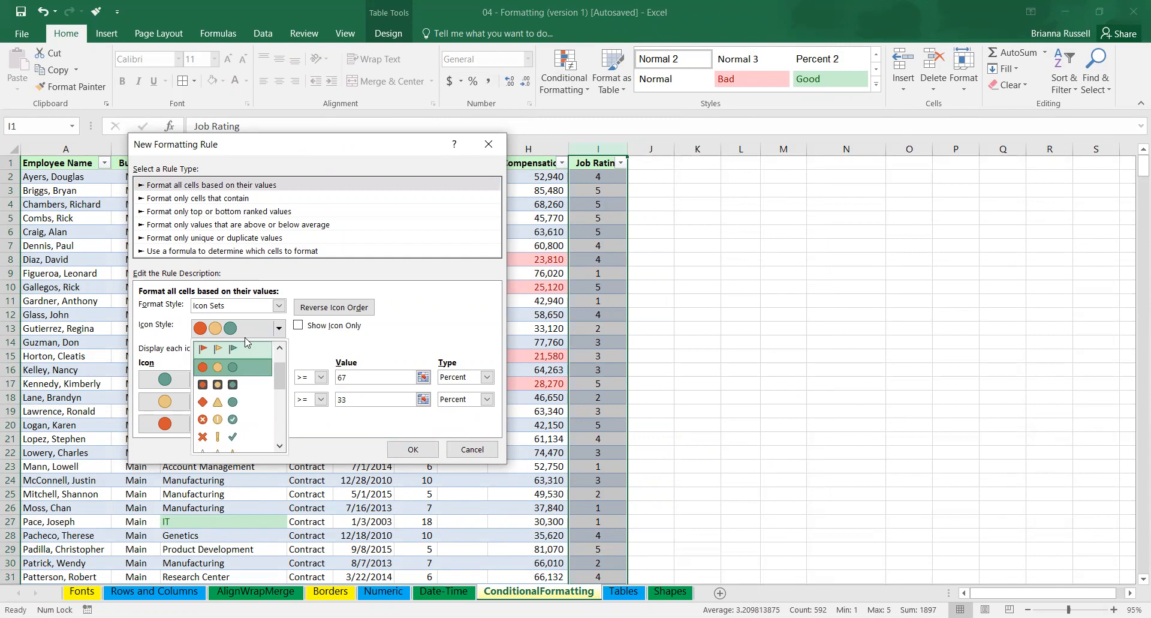
{"action": "left_click_drag", "start_coordinate": [279, 381], "coordinate": [278, 402]}
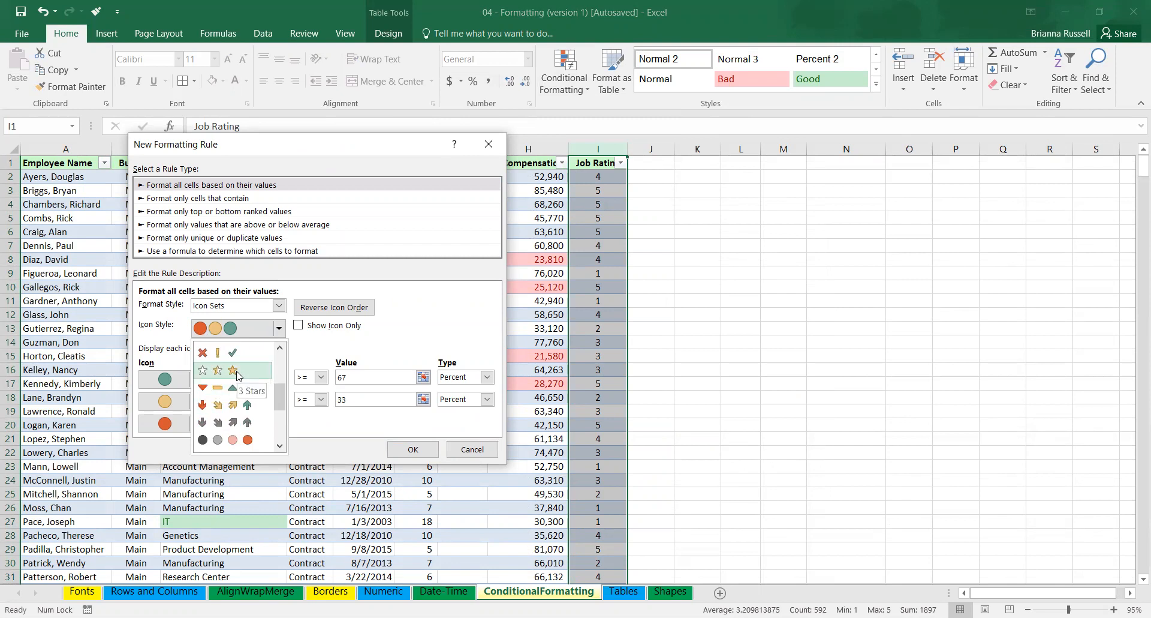
{"action": "mouse_move", "coordinate": [279, 398]}
{"action": "left_mouse_down"}
{"action": "mouse_move", "coordinate": [286, 439]}
{"action": "mouse_move", "coordinate": [286, 395]}
{"action": "left_mouse_up"}
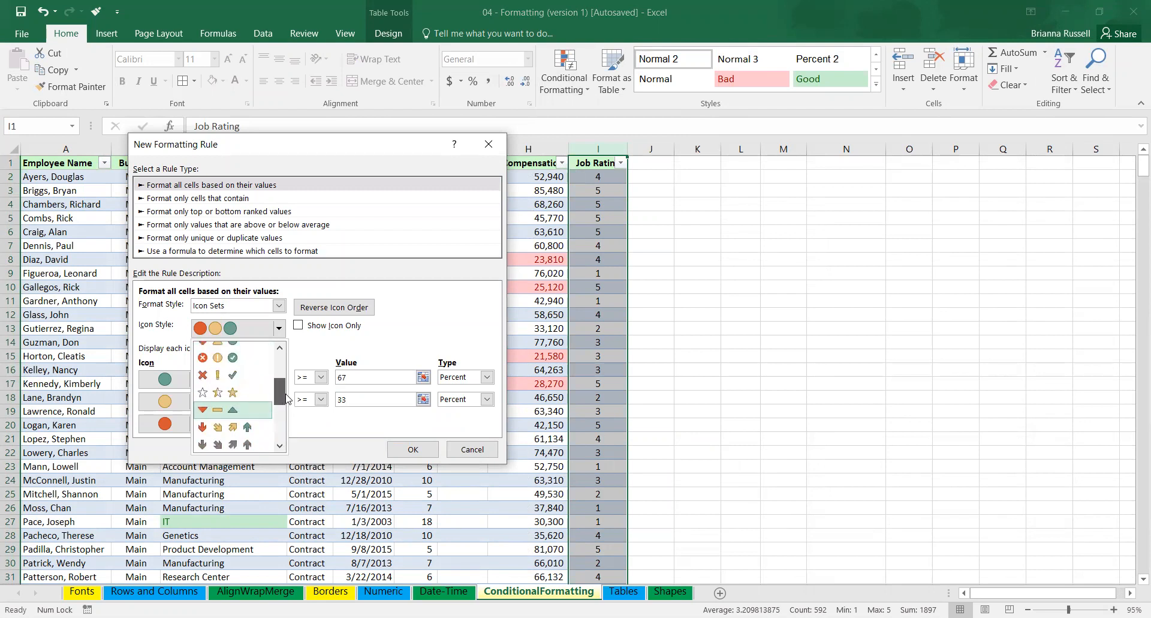
{"action": "left_click", "coordinate": [235, 391]}
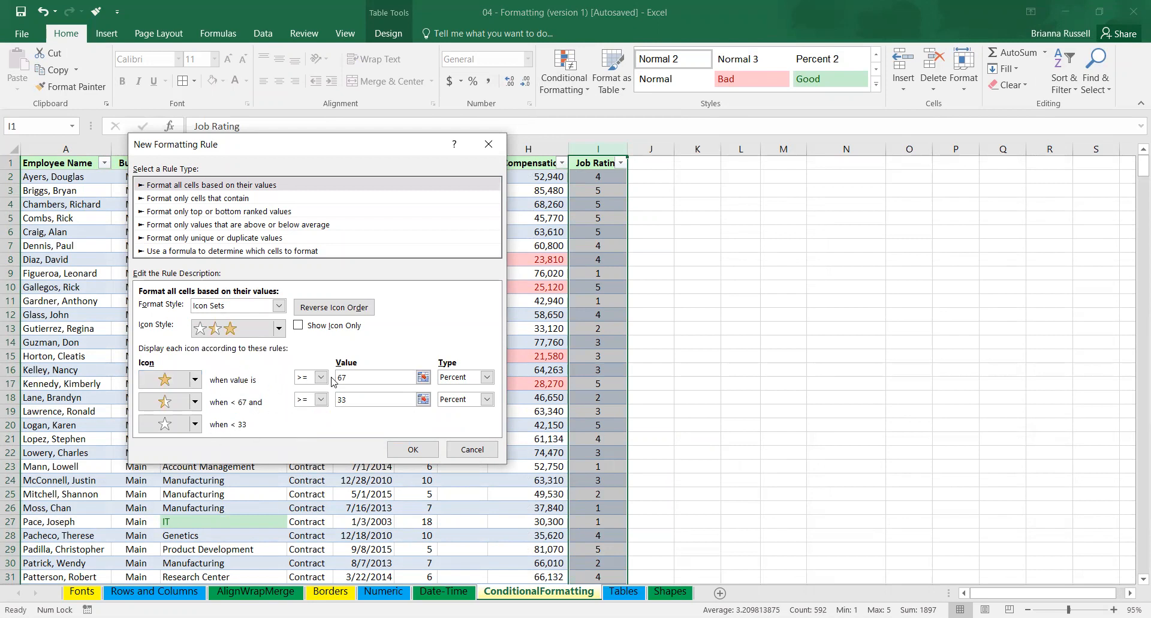
Set the full star to show when the value is >= 5, with the type set to Number.
{"action": "left_click", "coordinate": [361, 377]}
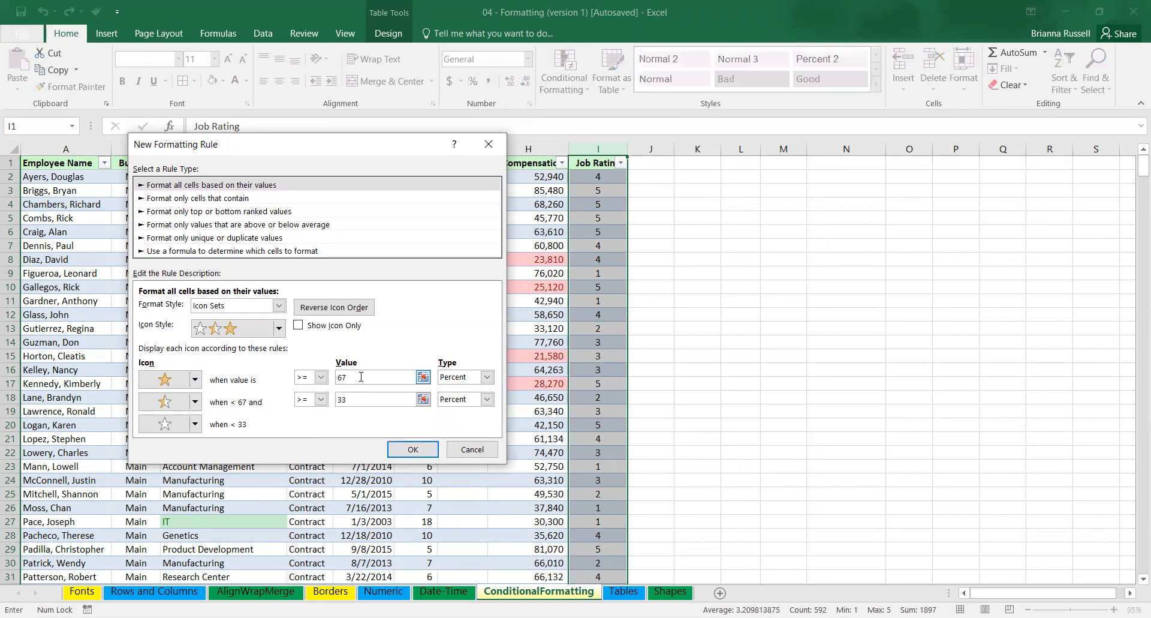
{"action": "left_click", "coordinate": [474, 376]}
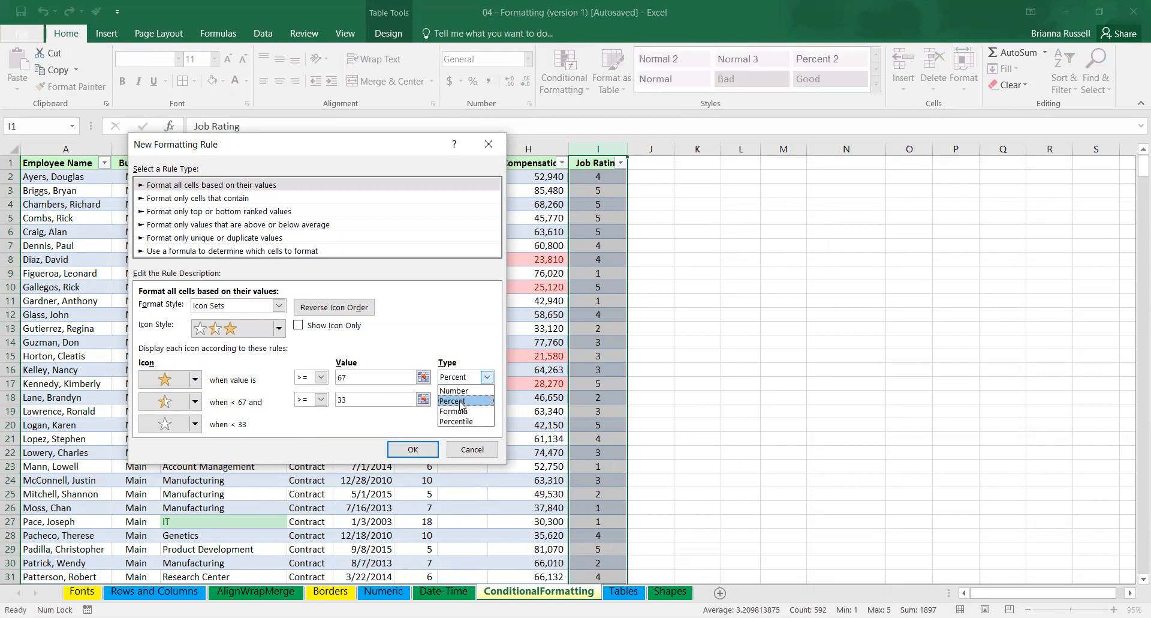
{"action": "left_click", "coordinate": [453, 390]}
{"action": "left_click", "coordinate": [311, 379]}
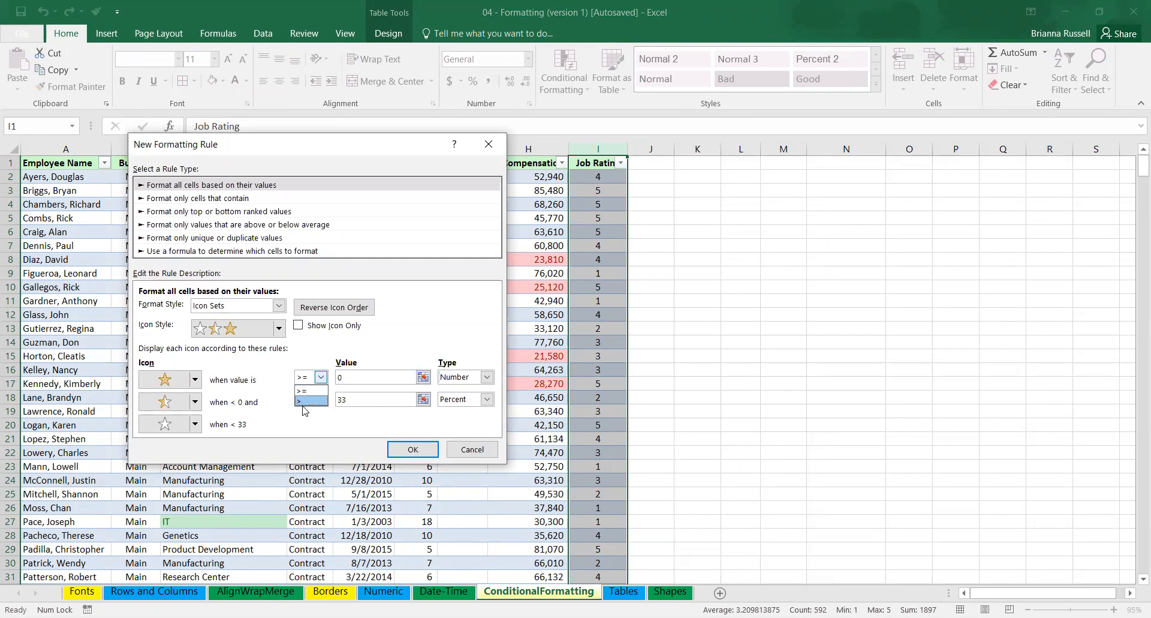
{"action": "left_click", "coordinate": [354, 378]}
{"action": "left_click", "coordinate": [358, 375]}
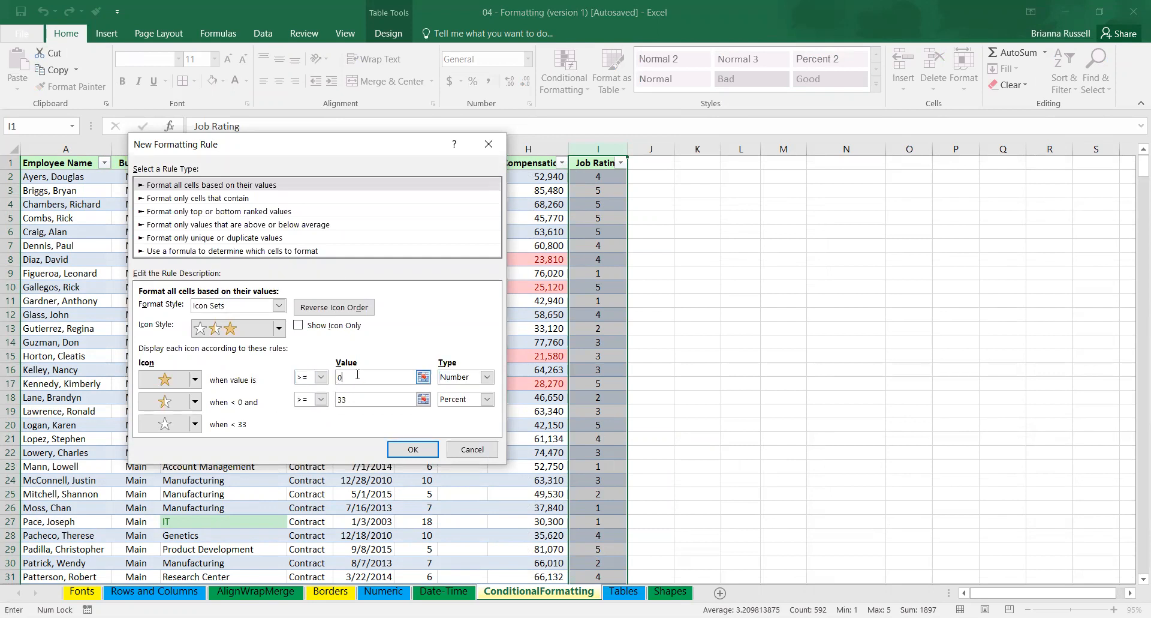
{"action": "key", "text": "BackSpace"}
{"action": "type", "text": "5"}
Set the half star's threshold to >= 3, with the type set to Number.
{"action": "left_click", "coordinate": [368, 398]}
{"action": "left_click", "coordinate": [321, 400]}
{"action": "left_click", "coordinate": [454, 400]}
{"action": "left_click", "coordinate": [453, 400]}
{"action": "left_click", "coordinate": [454, 413]}
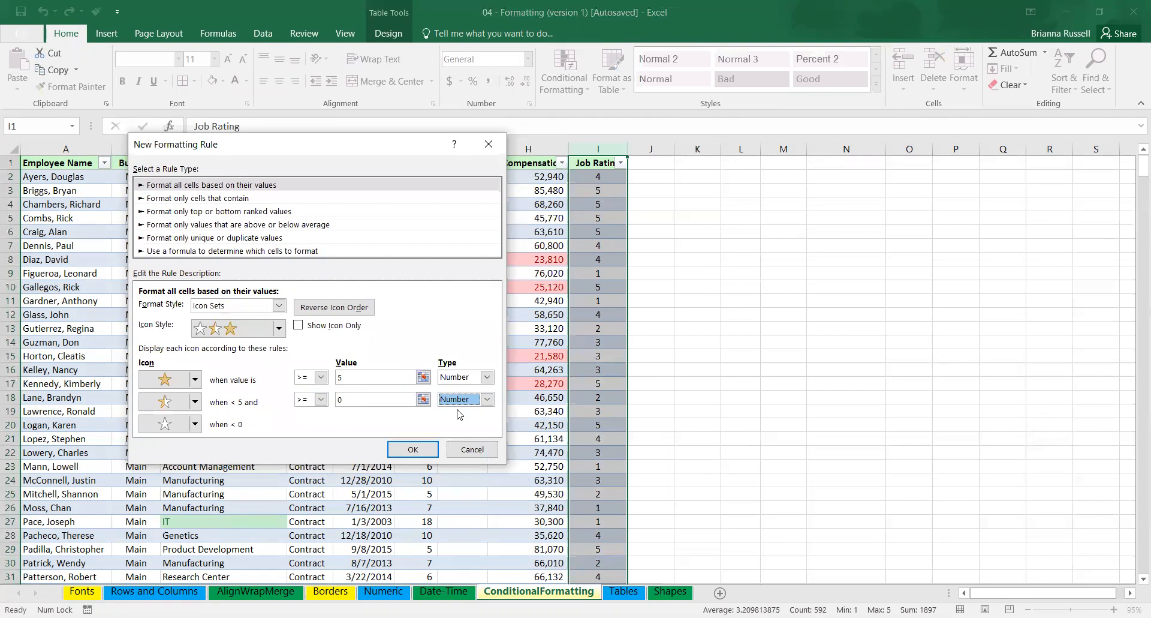
{"action": "left_click", "coordinate": [348, 399]}
{"action": "key", "text": "BackSpace"}
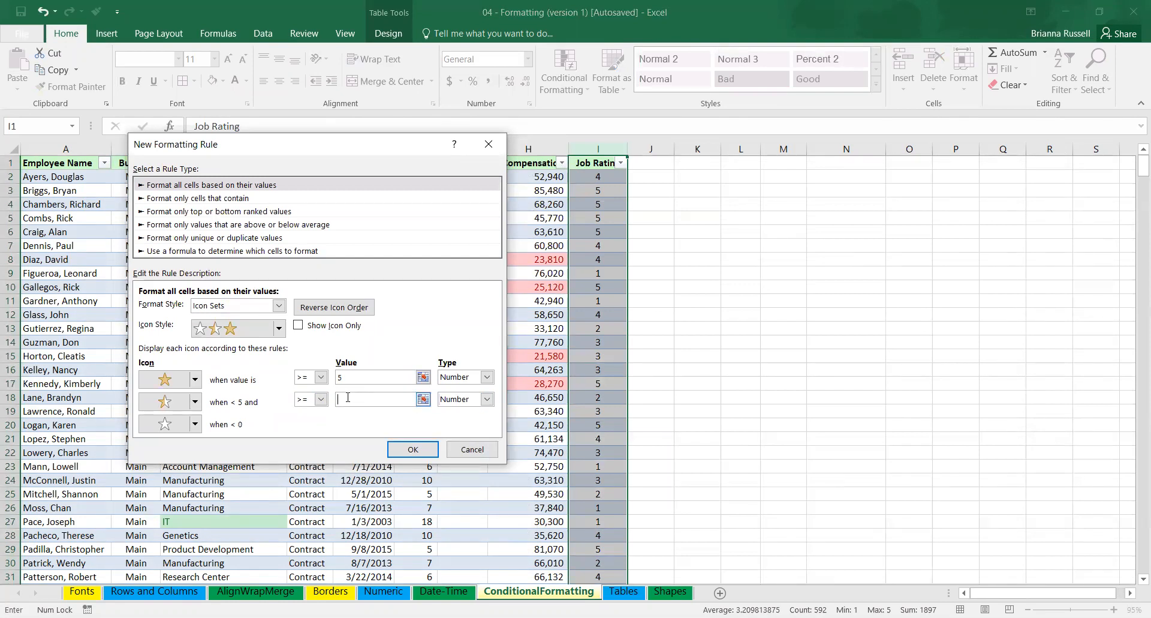
{"action": "type", "text": "3"}
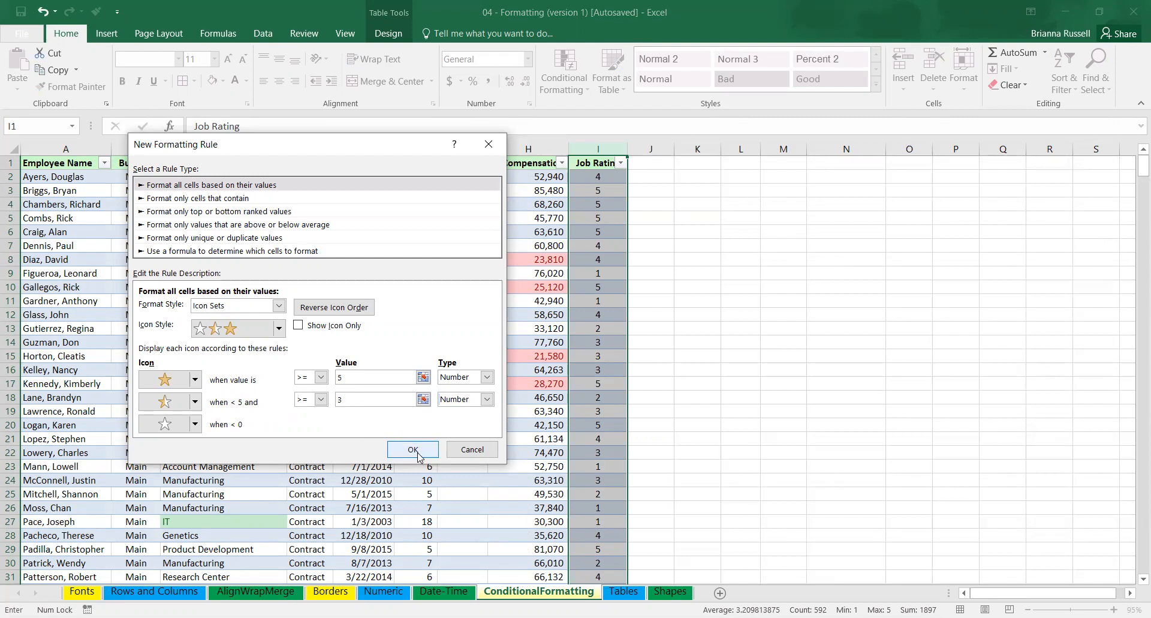
Make the rule show only the icons without the numbers, and apply it to the Job Rating column.
{"action": "left_click", "coordinate": [298, 325]}
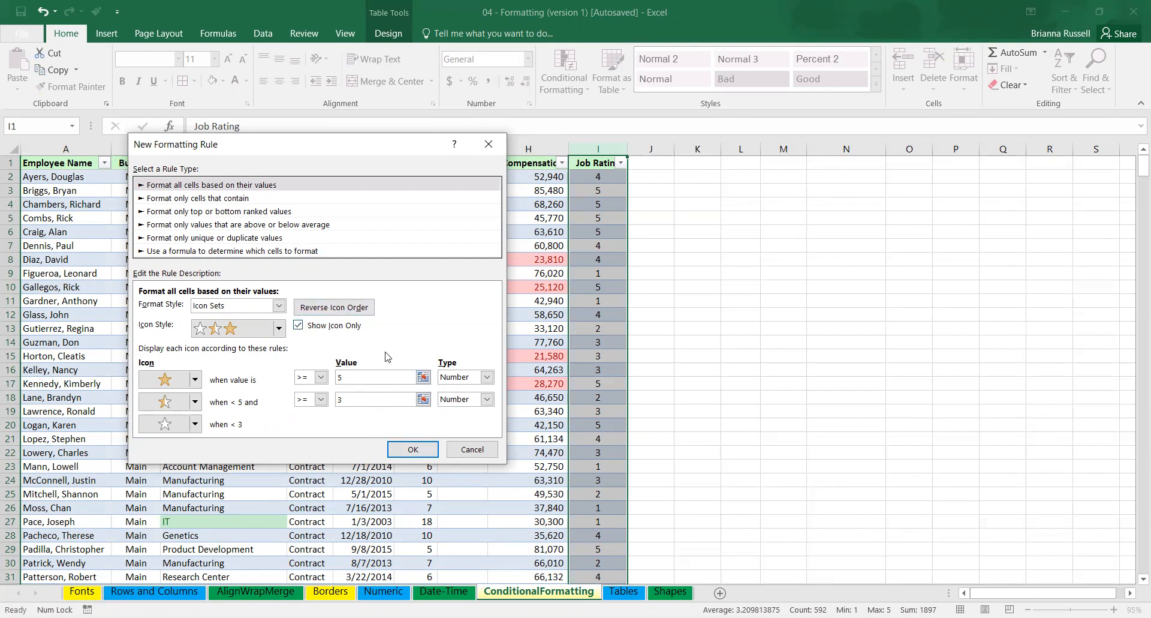
{"action": "left_click", "coordinate": [412, 449]}
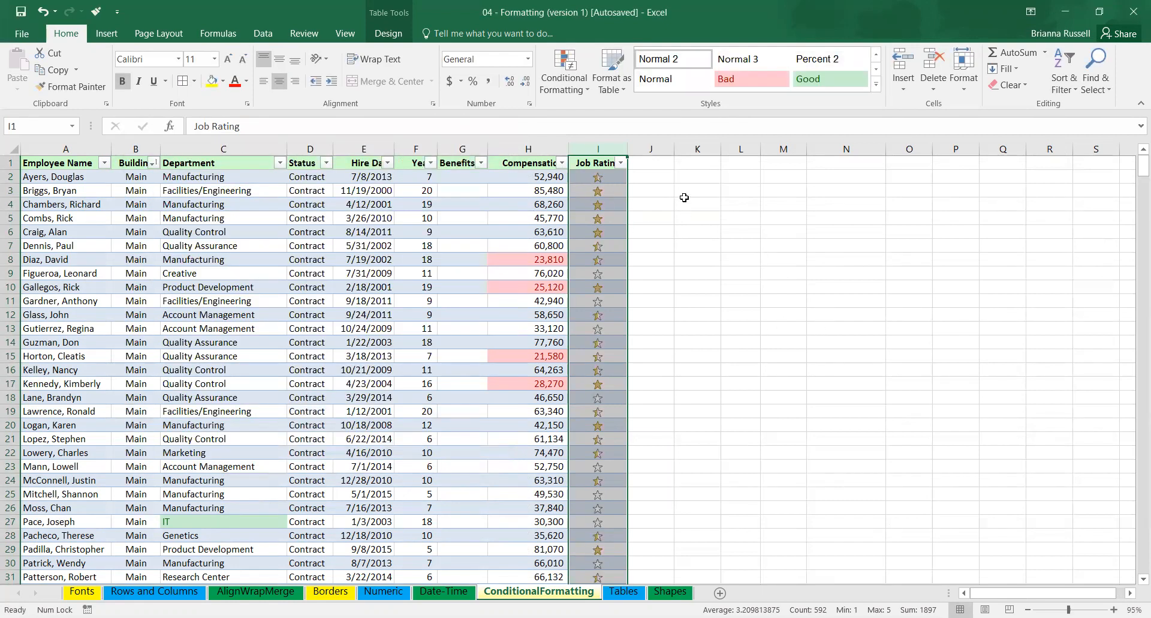
{"action": "left_click", "coordinate": [654, 222]}
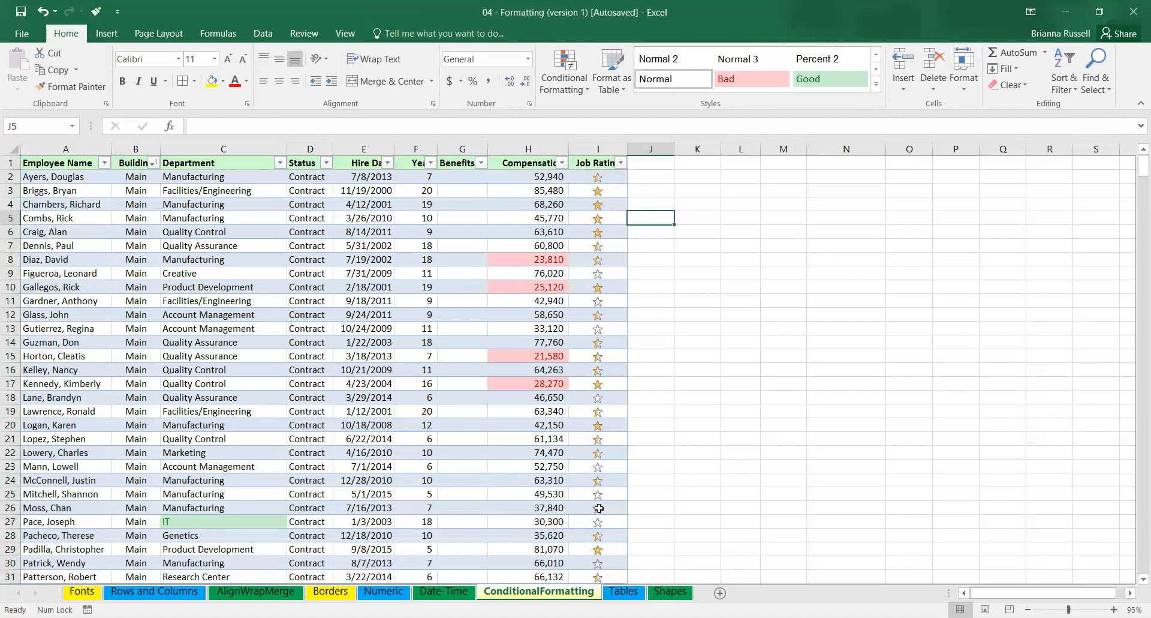
{"action": "mouse_move", "coordinate": [1134, 170]}
{"action": "left_mouse_down"}
{"action": "mouse_move", "coordinate": [1134, 183]}
{"action": "mouse_move", "coordinate": [1134, 168]}
{"action": "left_mouse_up"}
{"action": "scroll", "coordinate": [623, 285], "scroll_direction": "up", "scroll_amount": 5}
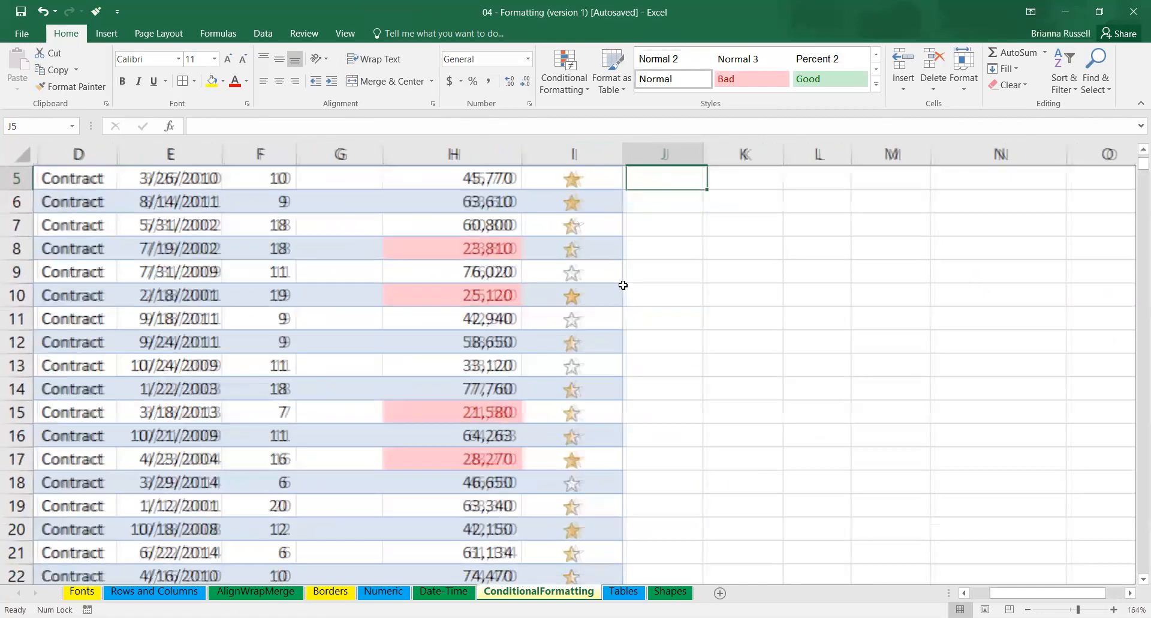
{"action": "scroll", "coordinate": [623, 285], "scroll_direction": "down", "scroll_amount": 3}
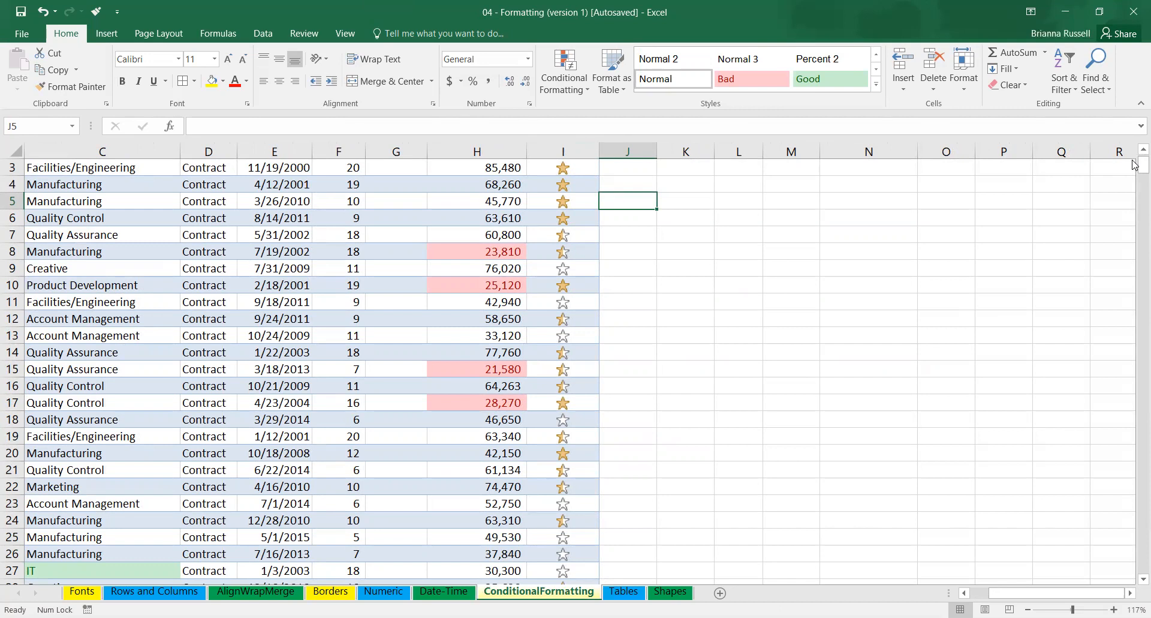
{"action": "scroll", "coordinate": [1137, 162], "scroll_direction": "up", "scroll_amount": 1}
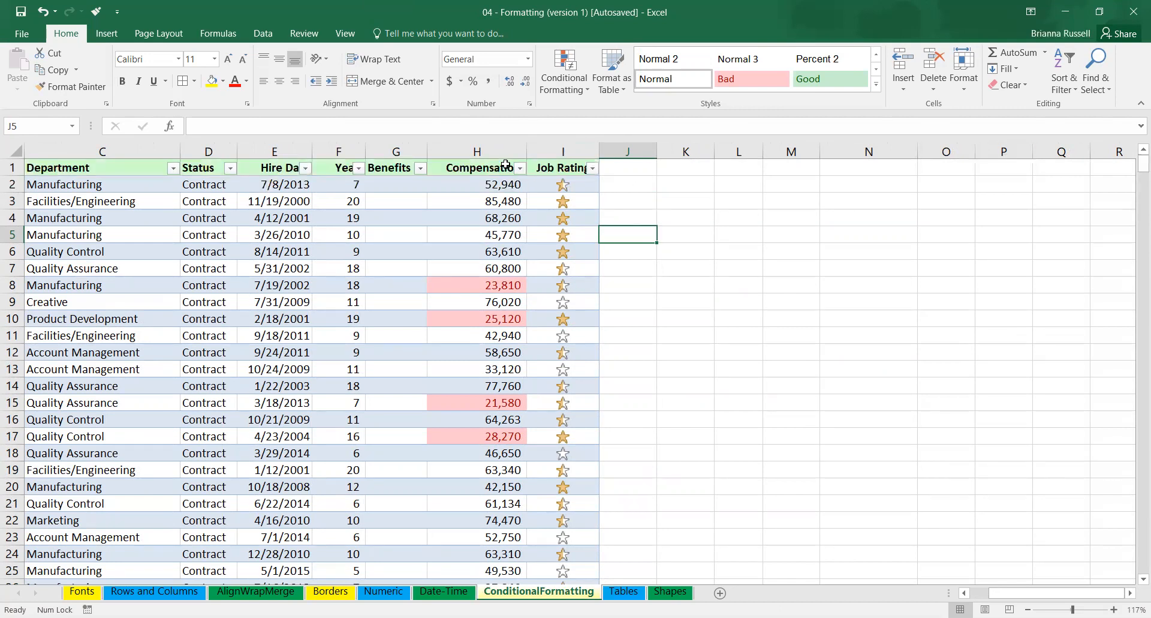
{"action": "left_click", "coordinate": [583, 90]}
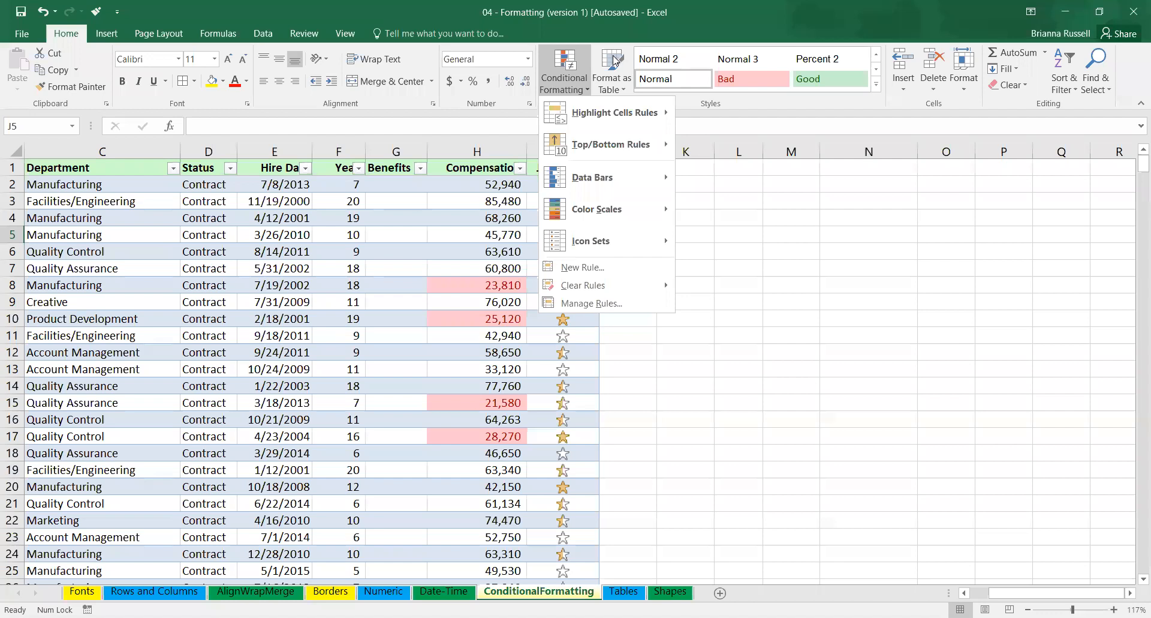
{"action": "left_click", "coordinate": [695, 25]}
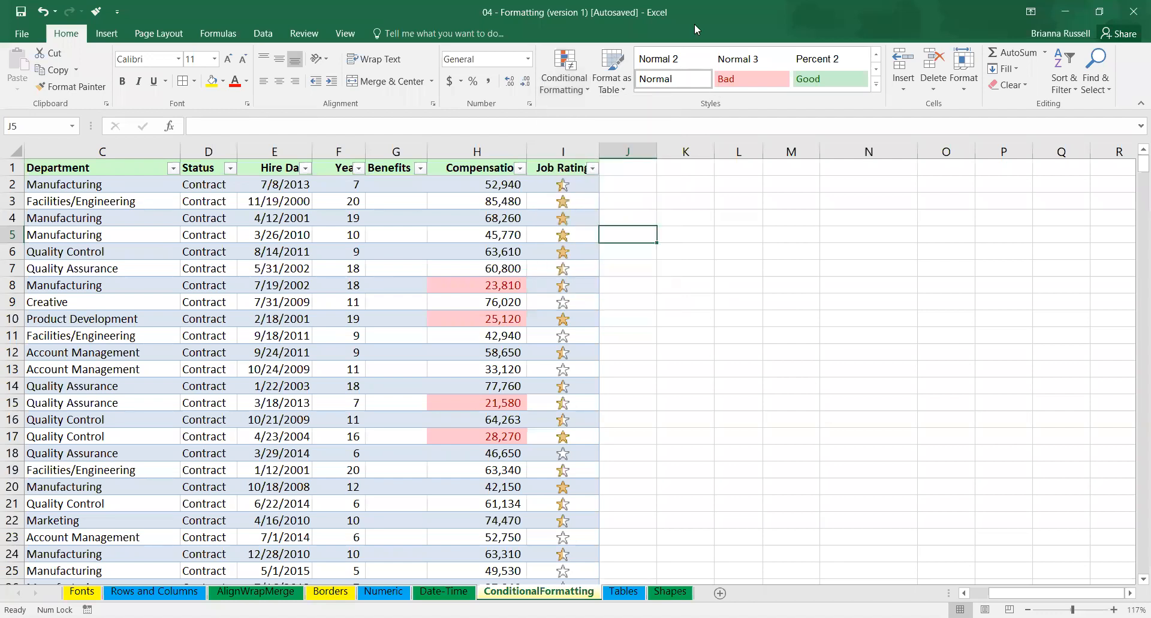